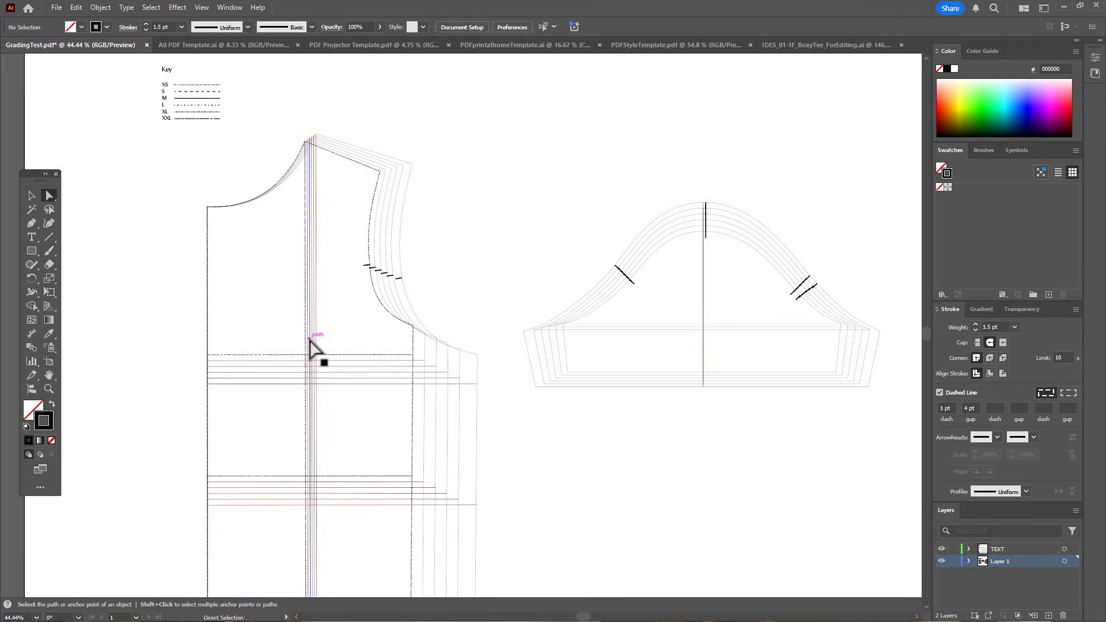
# Select the armhole and neckline curves of the front bodice piece
pyautogui.click(390, 301)
pyautogui.click(262, 196)
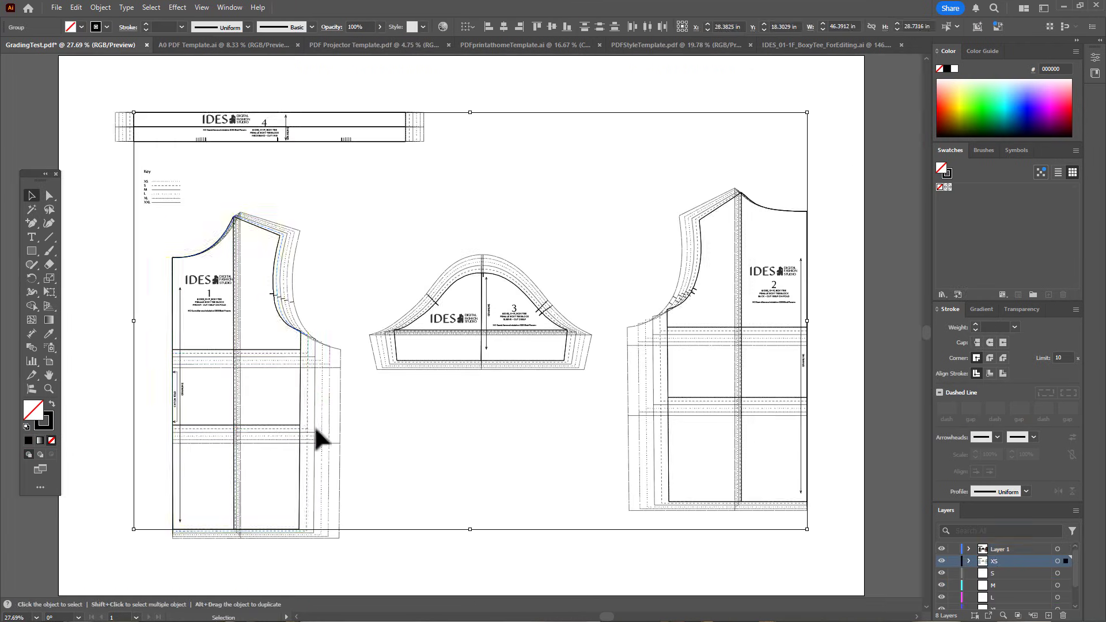
# Move the size S outlines of the front, band, sleeve and back pieces to the S layer
pyautogui.click(314, 429)
pyautogui.keyDown('shift'); pyautogui.click(408, 130); pyautogui.keyUp('shift')
pyautogui.keyDown('shift'); pyautogui.click(394, 350); pyautogui.keyUp('shift')
pyautogui.keyDown('shift'); pyautogui.click(660, 378); pyautogui.keyUp('shift')
pyautogui.moveTo(1065, 548); pyautogui.dragTo(1065, 598)
# Move the size M outlines of the front, sleeve, band and back pieces to the M layer
pyautogui.click(314, 425)
pyautogui.keyDown('shift'); pyautogui.click(388, 351); pyautogui.keyUp('shift')
pyautogui.keyDown('shift'); pyautogui.click(413, 130); pyautogui.keyUp('shift')
pyautogui.keyDown('shift'); pyautogui.click(653, 378); pyautogui.keyUp('shift')
# Move the size L outlines of the front, sleeve, band and back pieces to the L layer
pyautogui.click(316, 429)
pyautogui.keyDown('shift'); pyautogui.click(388, 351); pyautogui.keyUp('shift')
pyautogui.keyDown('shift'); pyautogui.click(414, 130); pyautogui.keyUp('shift')
pyautogui.keyDown('shift'); pyautogui.click(634, 374); pyautogui.keyUp('shift')
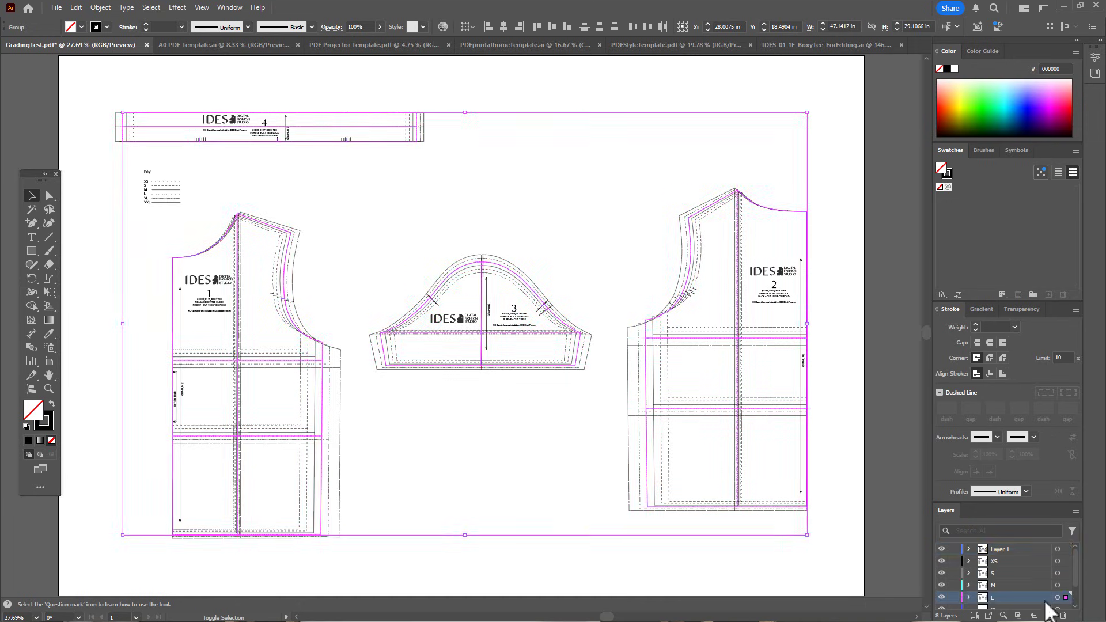
# Select the size XL outlines of the front, sleeve, band and back pieces
pyautogui.click(322, 423)
pyautogui.keyDown('shift'); pyautogui.click(389, 352); pyautogui.keyUp('shift')
pyautogui.keyDown('shift'); pyautogui.click(417, 132); pyautogui.keyUp('shift')
pyautogui.keyDown('shift'); pyautogui.click(643, 403); pyautogui.keyUp('shift')
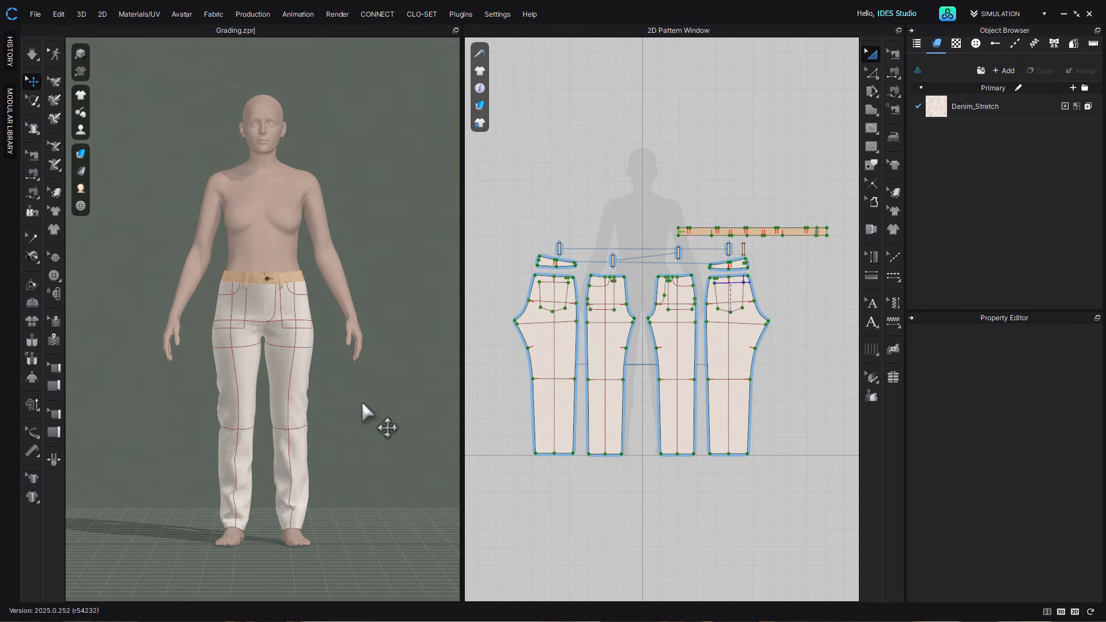
# In CLO, shift the left-hand knee line points of the front left and back left leg patterns horizontally outward
pyautogui.moveTo(361, 400); pyautogui.dragTo(355, 465, button='right')
pyautogui.scroll(5, 539, 398)
pyautogui.click(668, 354)
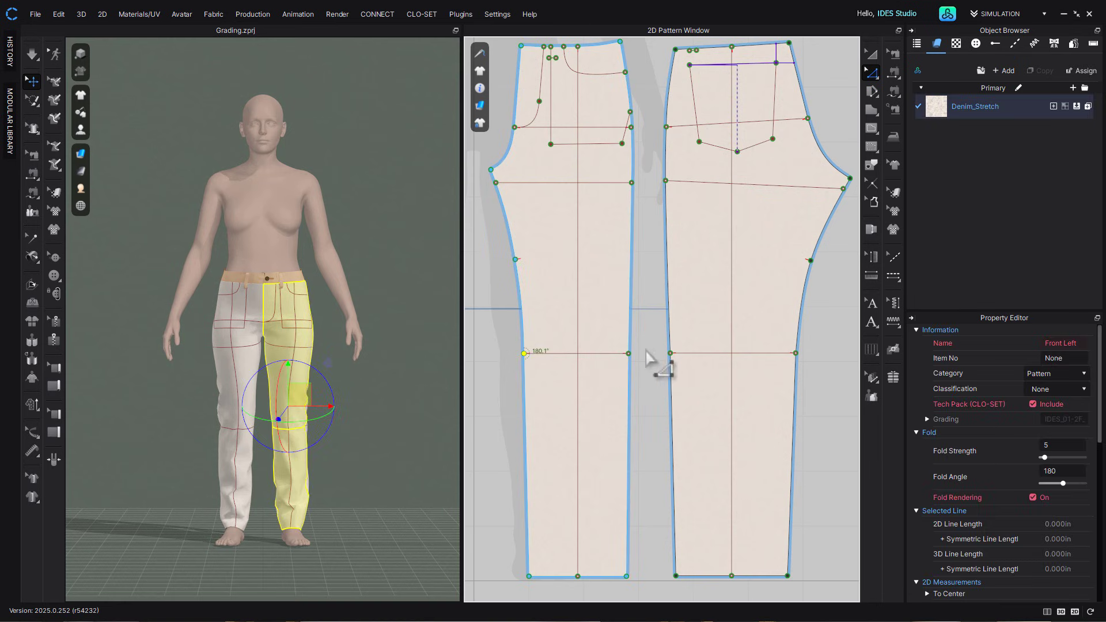
pyautogui.moveTo(671, 354); pyautogui.dragTo(662, 353)
pyautogui.rightClick(663, 353)
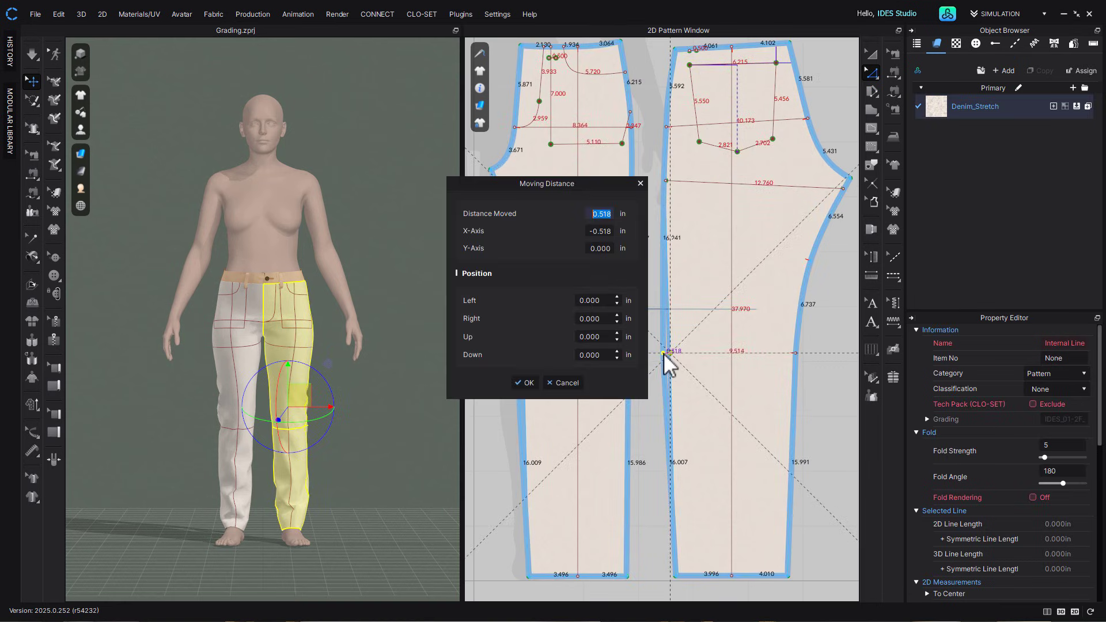
pyautogui.write('0')
pyautogui.press('Return')
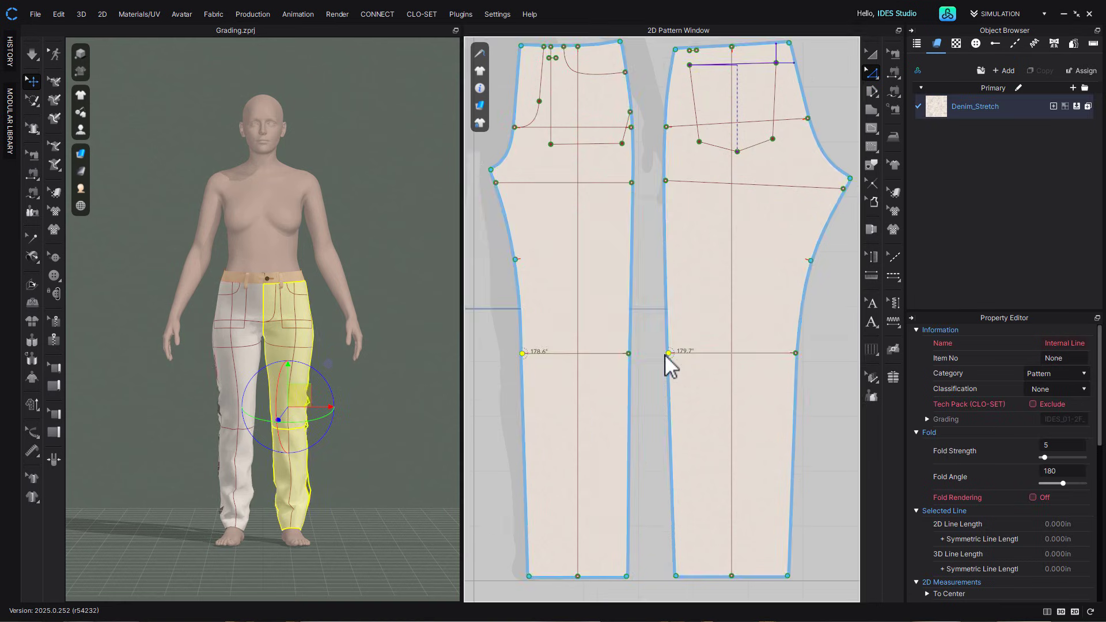
# Shift the right-hand knee line points of the front left and back left leg patterns horizontally outward by 0.2 in
pyautogui.click(835, 360)
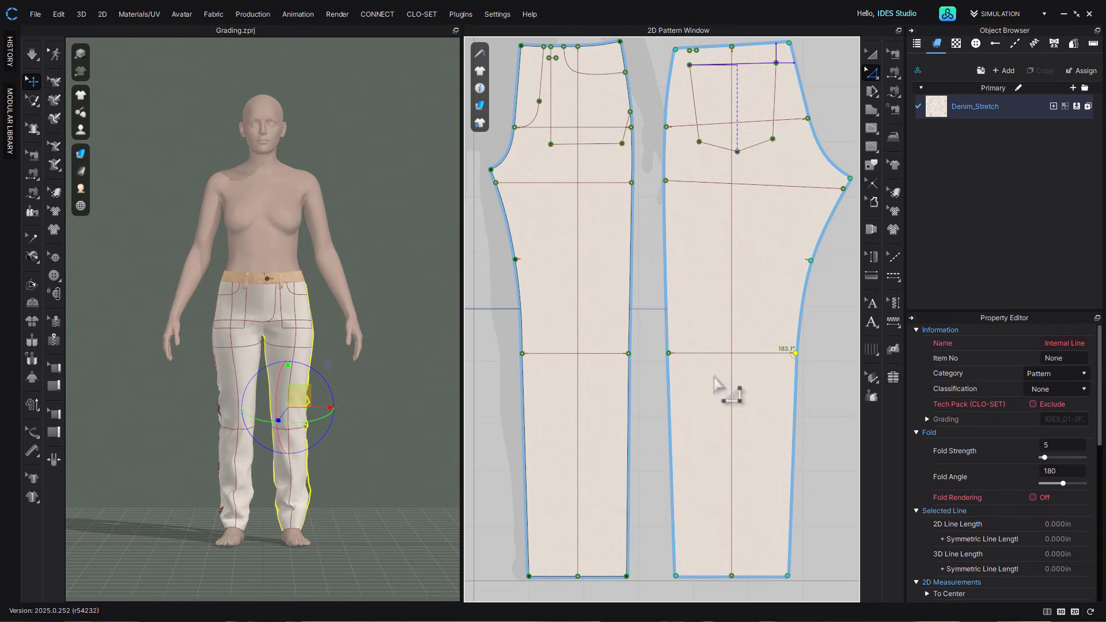
pyautogui.click(628, 353)
pyautogui.moveTo(627, 355); pyautogui.dragTo(633, 338)
pyautogui.rightClick(633, 338)
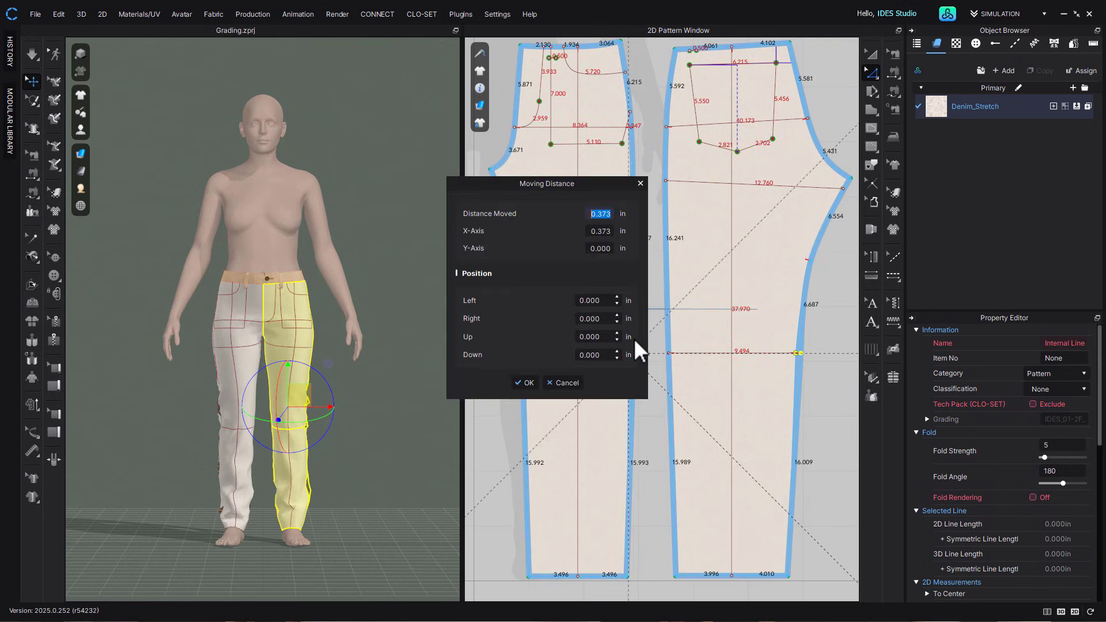
pyautogui.write('0.2')
pyautogui.press('Return')
# Display the graded sizes on the pants patterns and review the whole pattern layout
pyautogui.click(871, 375)
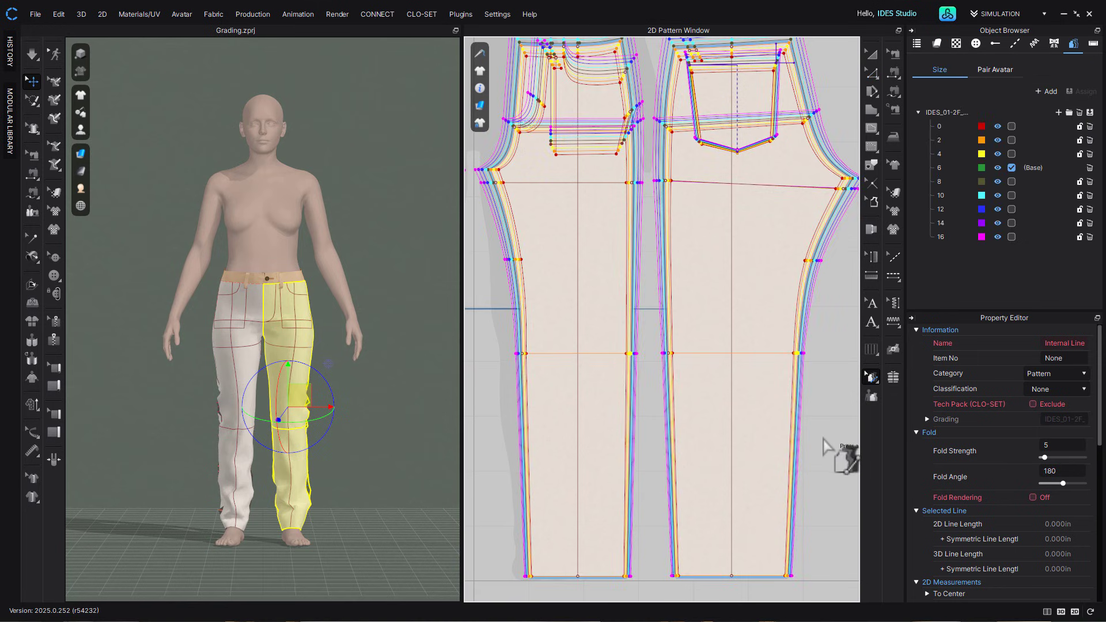
pyautogui.click(655, 422)
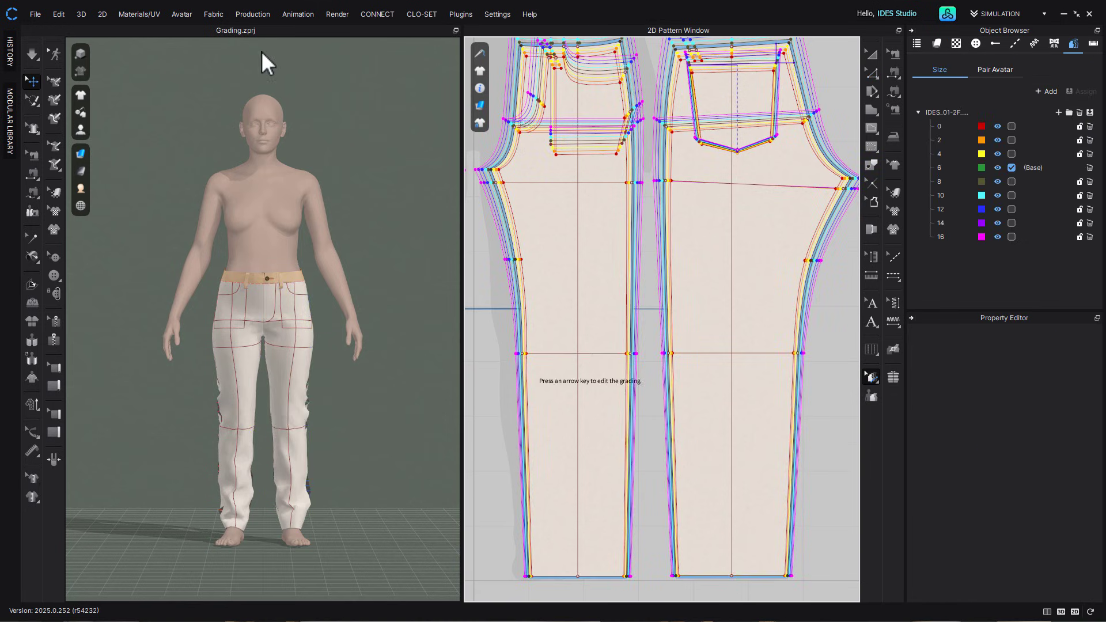
pyautogui.scroll(-3, 833, 467)
pyautogui.scroll(-2, 833, 466)
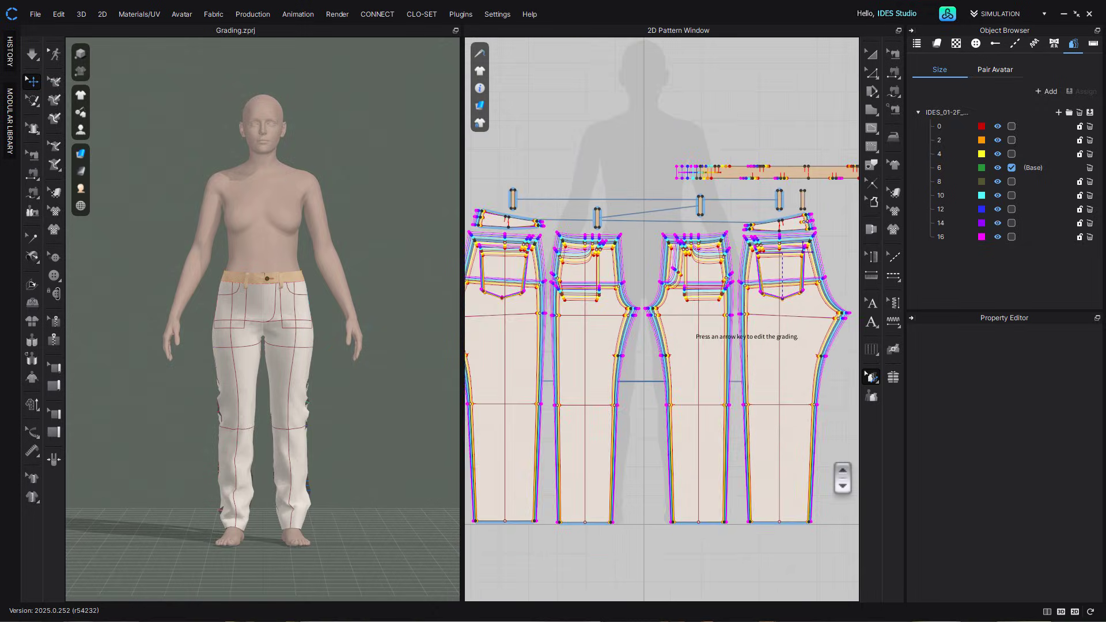
# Select the front left leg pattern and the back left leg pattern in turn to check their linked symmetric counterparts
pyautogui.press('a')
pyautogui.scroll(-3, 833, 466)
pyautogui.moveTo(833, 465); pyautogui.dragTo(768, 451, button='middle')
pyautogui.click(673, 443)
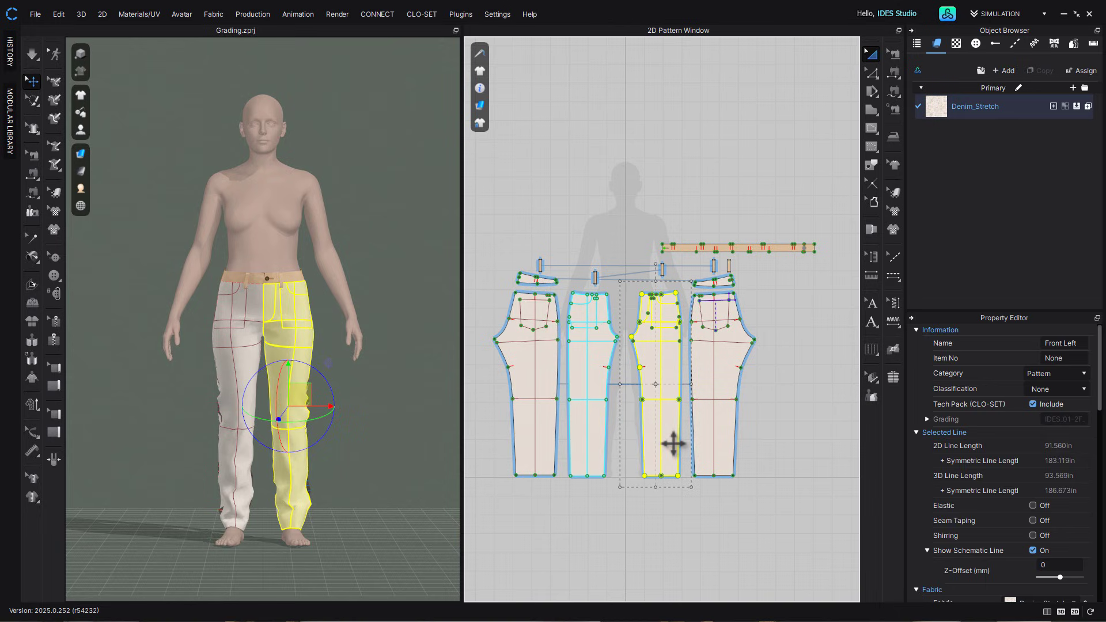
pyautogui.click(702, 437)
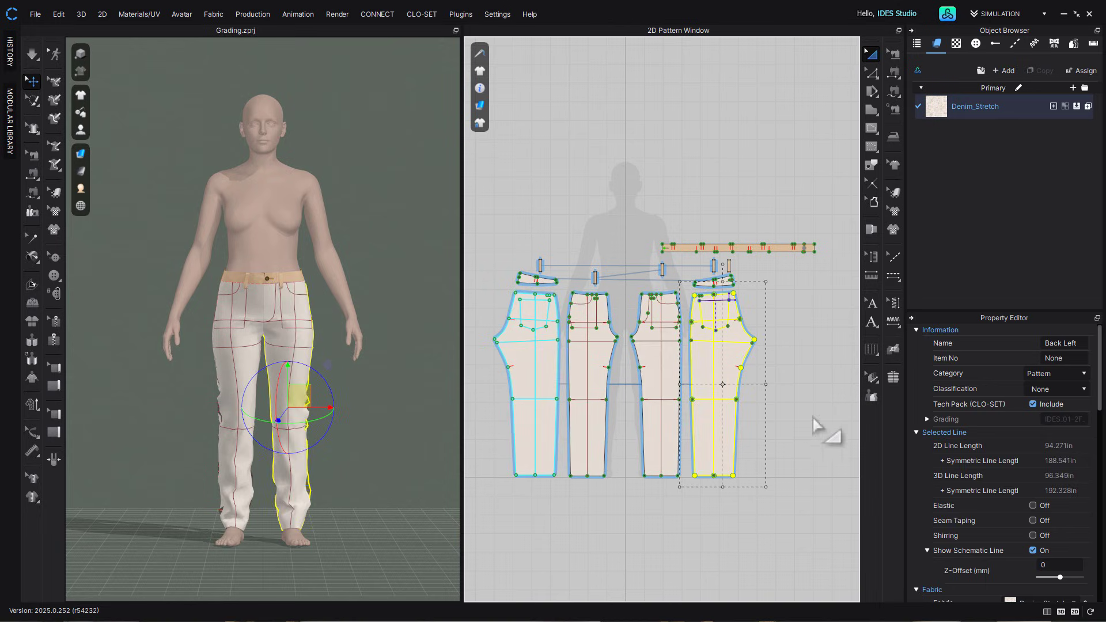
# Increase the horizontal grading of the front left leg's inseam notch by one 0.125 in increment and reverse it
pyautogui.click(870, 374)
pyautogui.scroll(10, 593, 398)
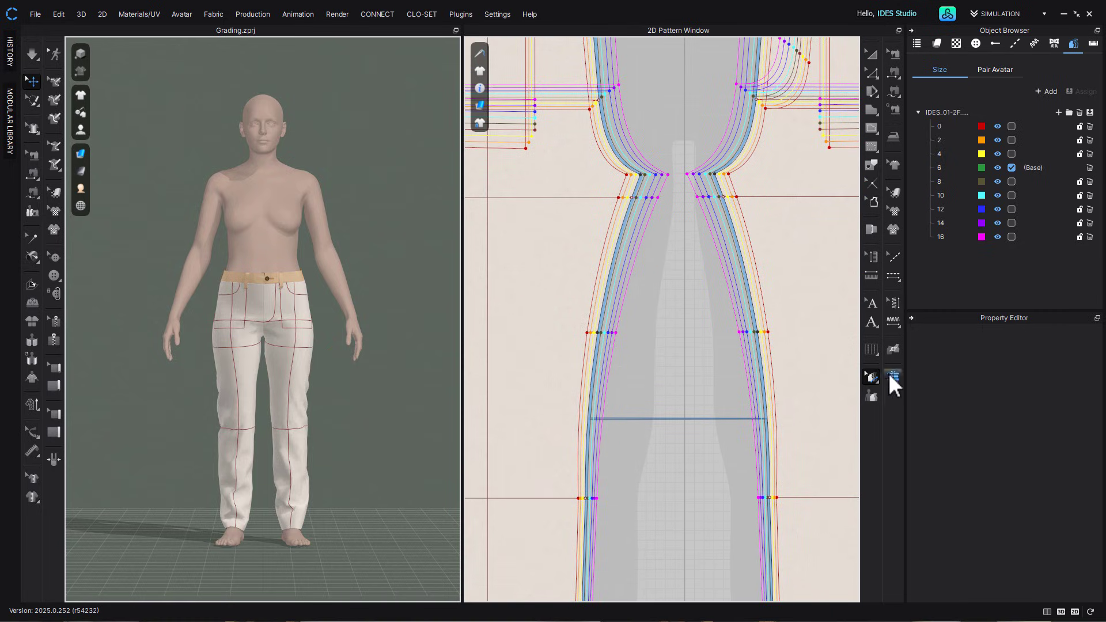
pyautogui.click(870, 395)
pyautogui.moveTo(752, 322); pyautogui.dragTo(793, 385)
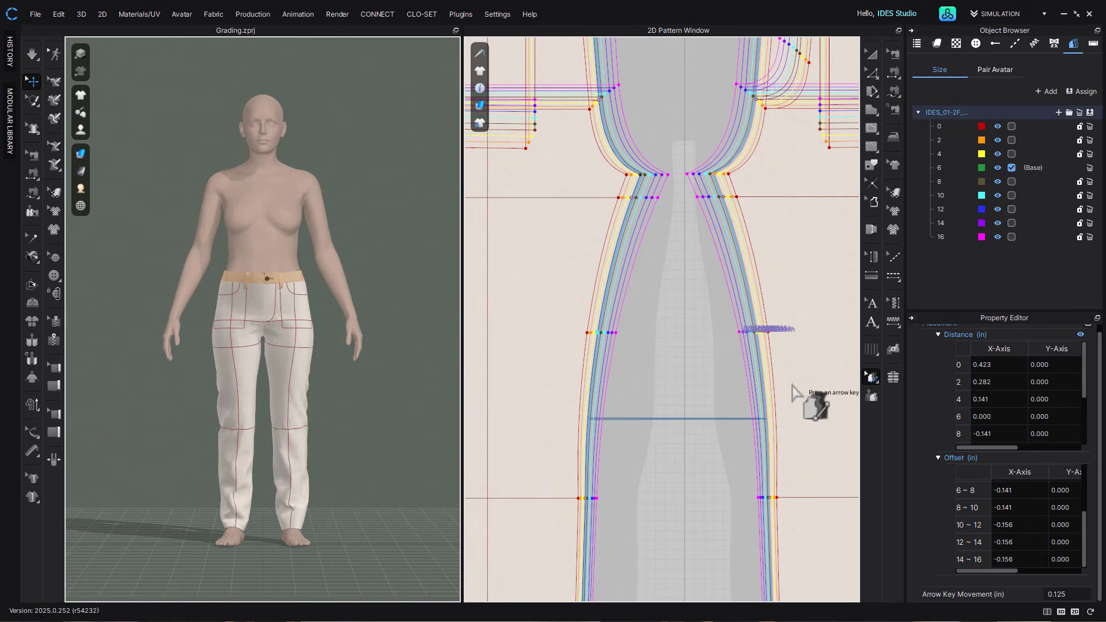
pyautogui.press('Left')
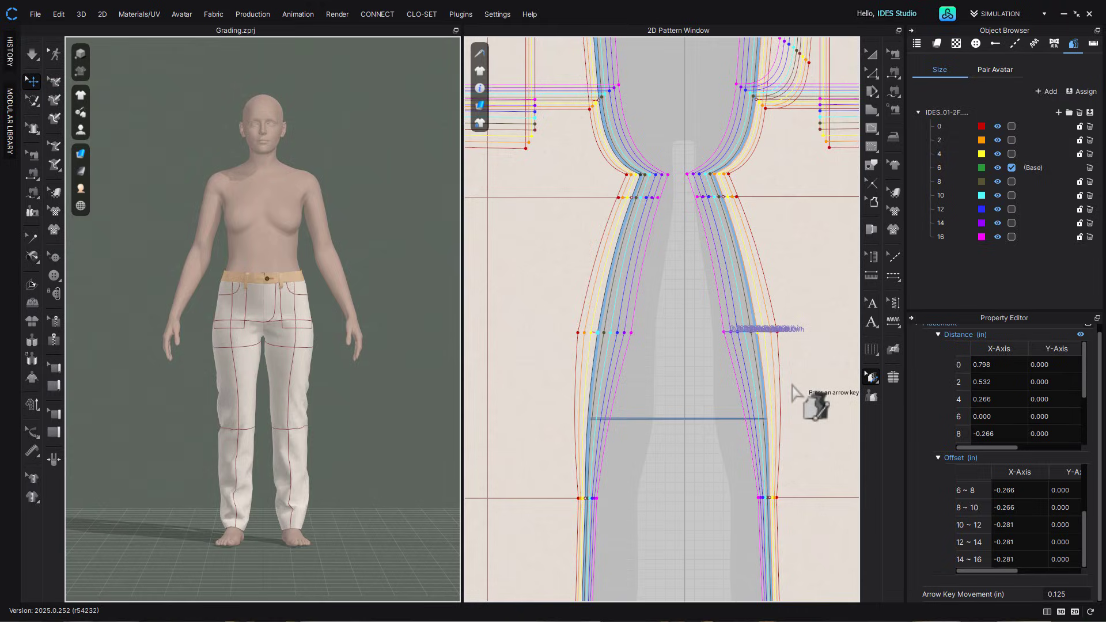
pyautogui.press('Right')
# Leave grading editing and select the waistband pattern
pyautogui.press('a')
pyautogui.scroll(-6, 724, 376)
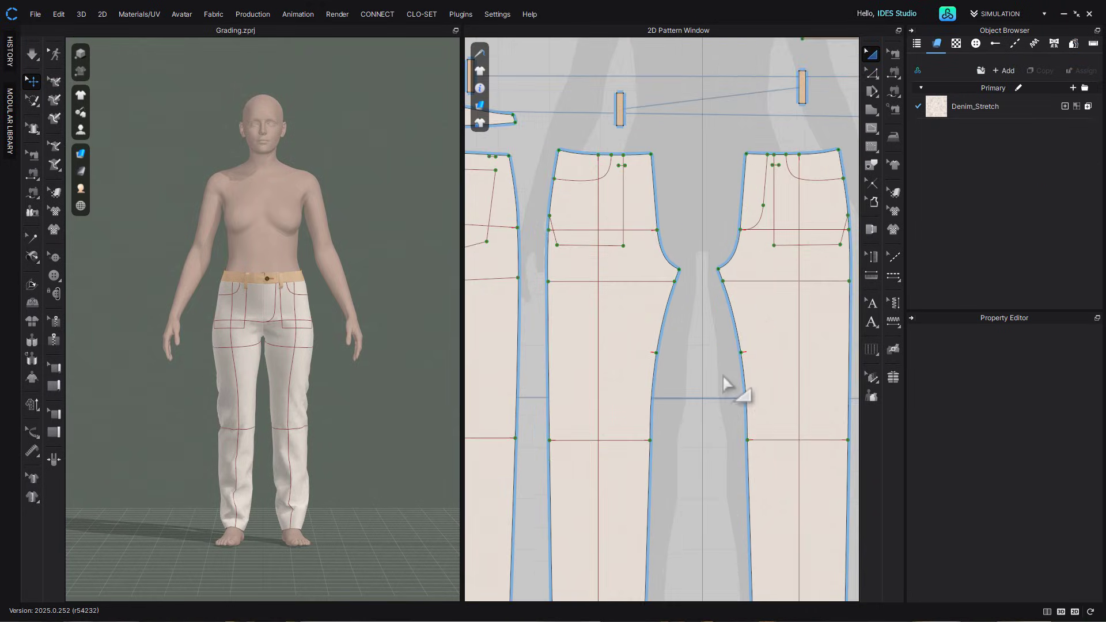
pyautogui.scroll(-5, 723, 375)
pyautogui.moveTo(799, 337); pyautogui.dragTo(583, 391, button='middle')
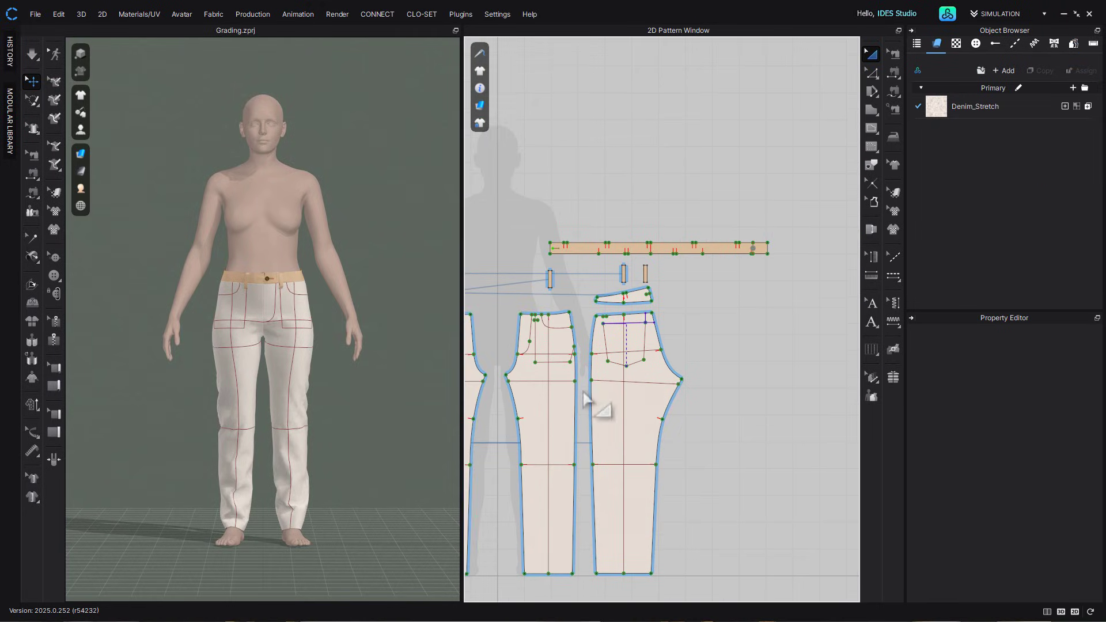
pyautogui.click(662, 248)
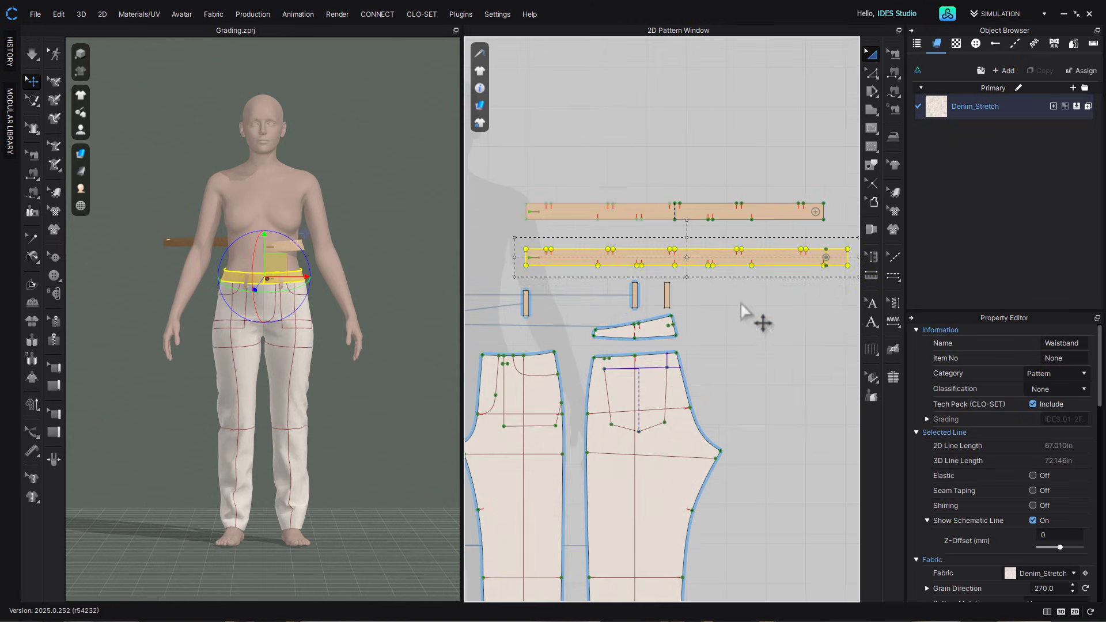
# Select the second waistband pattern above the original and open its pattern options
pyautogui.hotkey('shift', 'g')
pyautogui.scroll(3, 800, 244)
pyautogui.moveTo(802, 241); pyautogui.dragTo(681, 301, button='middle')
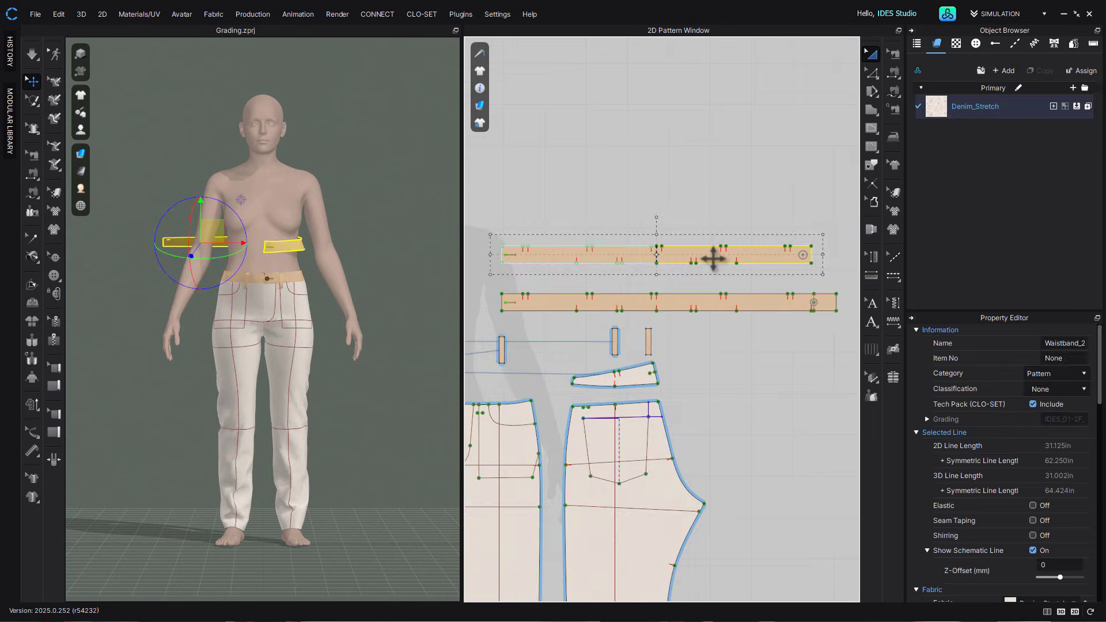
pyautogui.rightClick(711, 254)
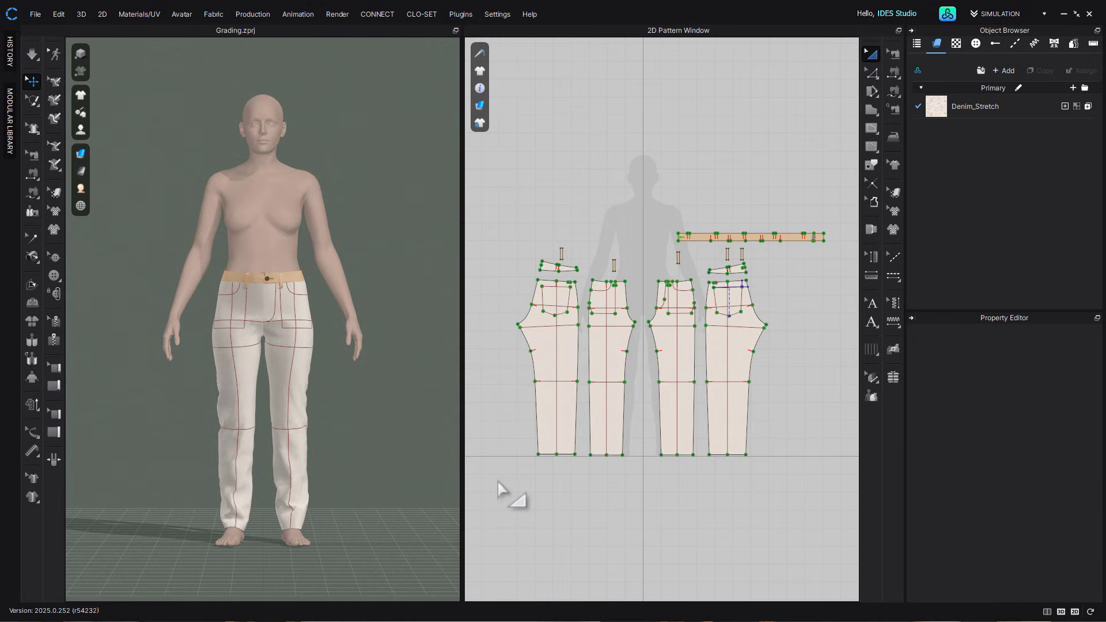
# Select all the pants patterns together and open their pattern options
pyautogui.moveTo(497, 479); pyautogui.dragTo(858, 229)
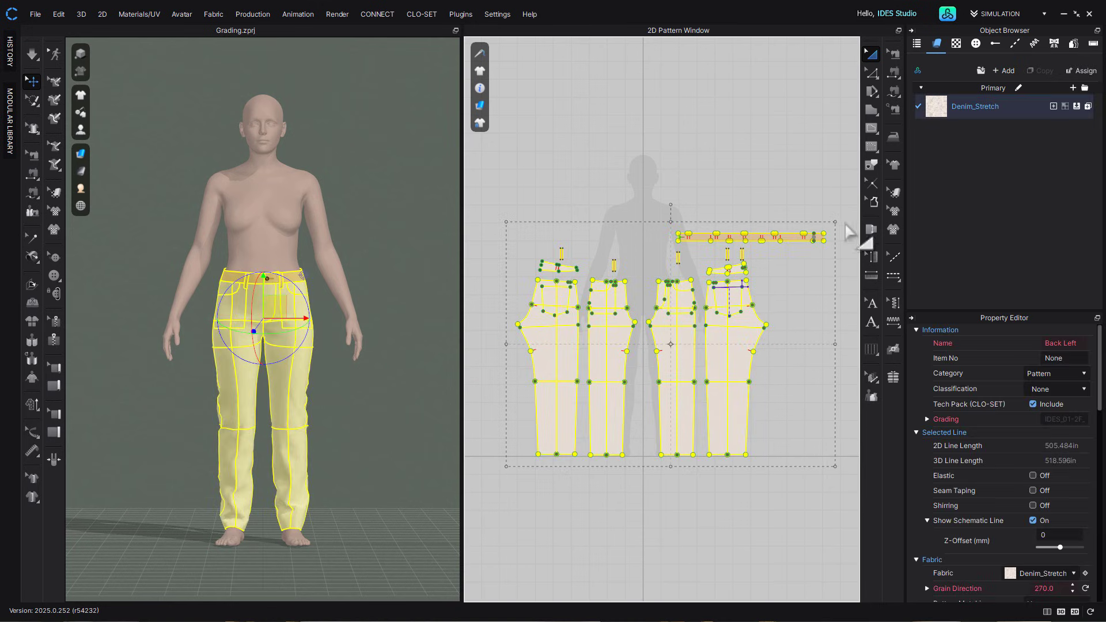
pyautogui.rightClick(734, 350)
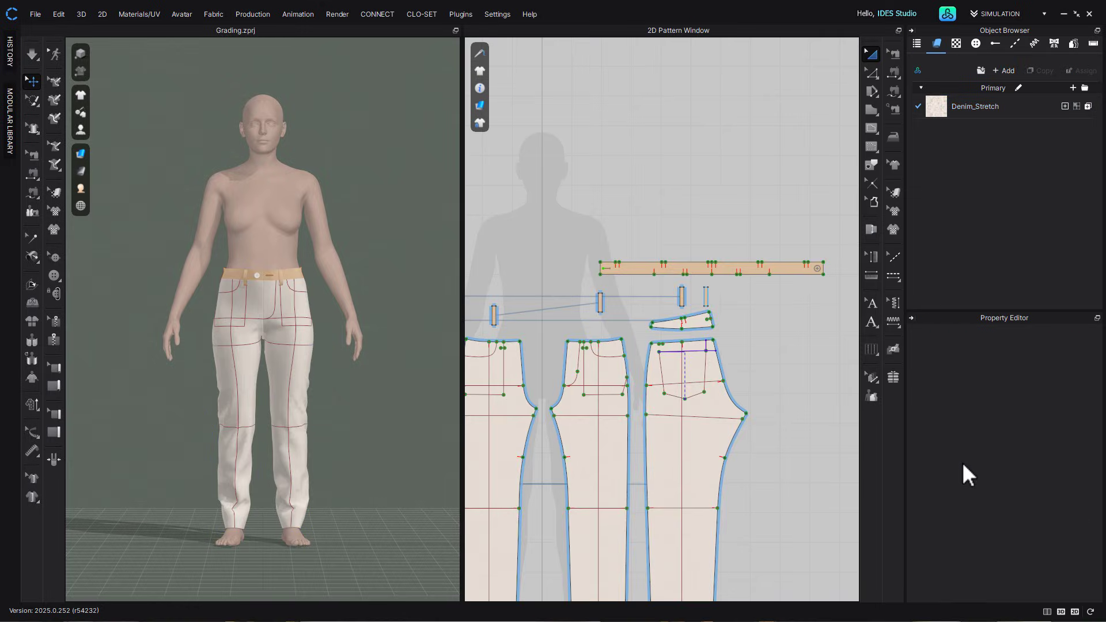
# Apply Half Symmetric Pattern (with Sewing) to the waistband and deselect it
pyautogui.rightClick(751, 268)
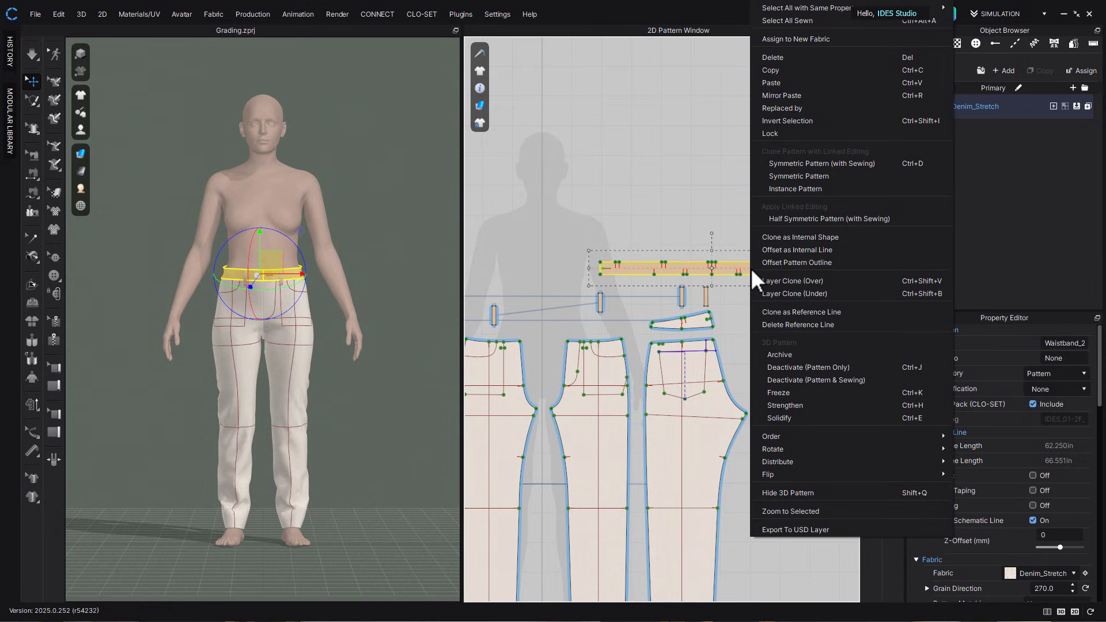
pyautogui.click(799, 219)
pyautogui.click(808, 352)
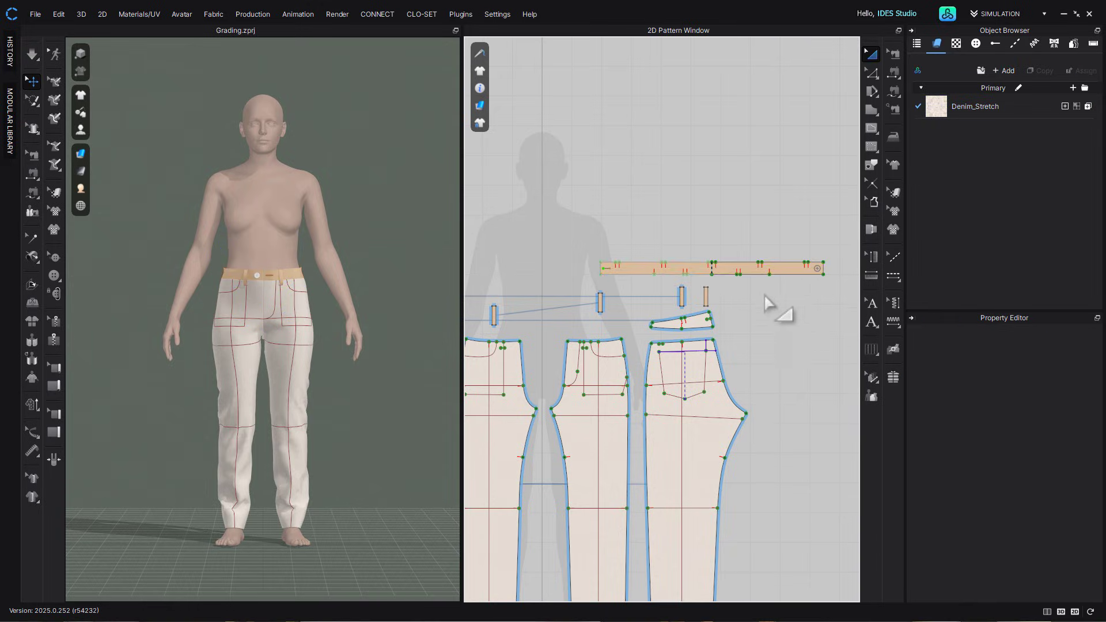
# Inspect the sewing lines along the waistband's lower edge with the sewing editing tool
pyautogui.scroll(3, 765, 295)
pyautogui.moveTo(764, 296); pyautogui.dragTo(757, 303, button='middle')
pyautogui.press('b')
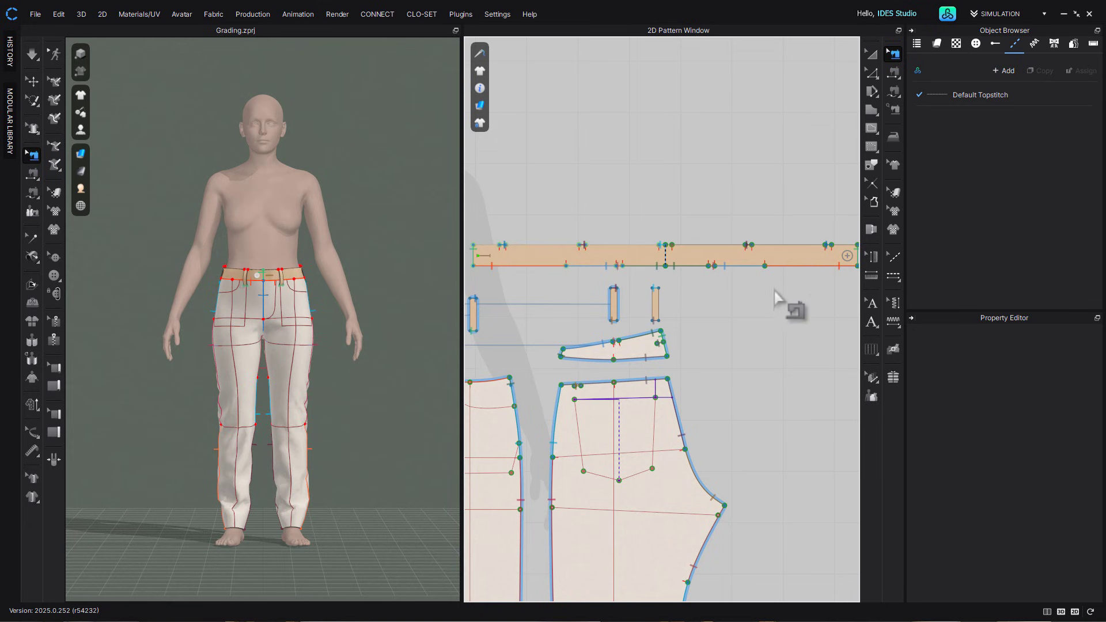
pyautogui.click(793, 266)
pyautogui.scroll(-3, 783, 288)
pyautogui.scroll(-1, 790, 330)
pyautogui.moveTo(763, 339); pyautogui.dragTo(793, 331, button='middle')
pyautogui.click(789, 276)
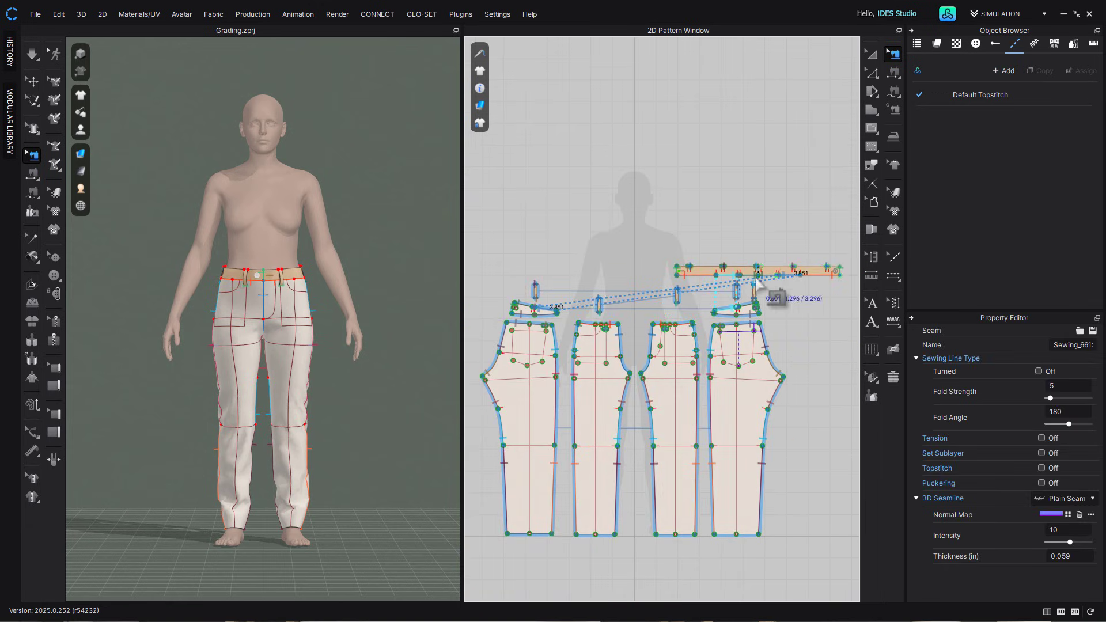
pyautogui.click(826, 363)
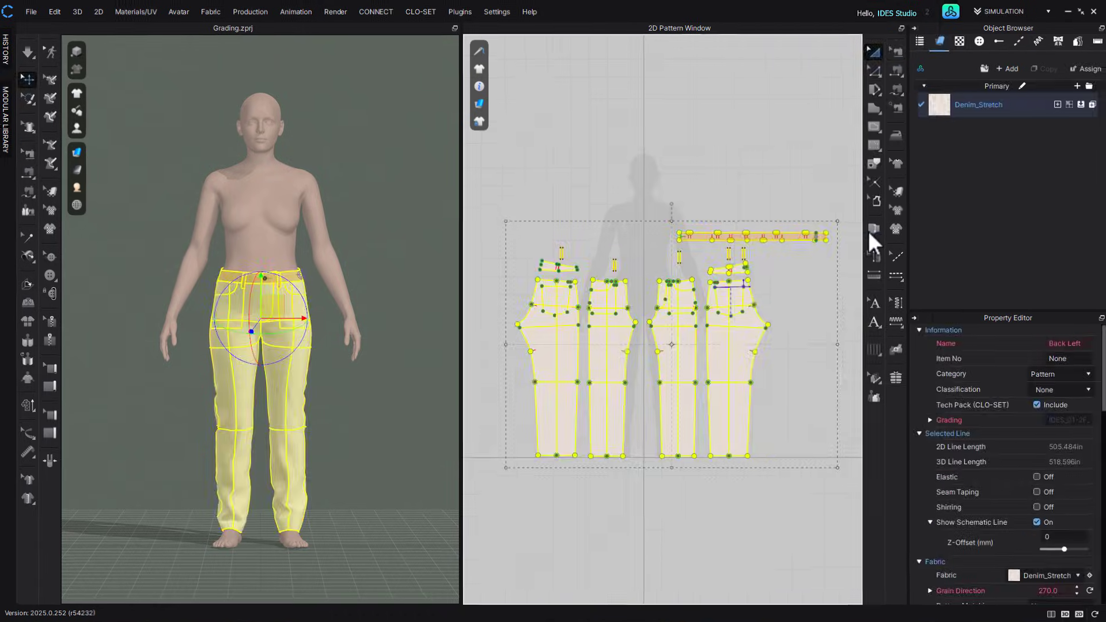
# Symmetrize all the selected pants patterns and acknowledge the notice
pyautogui.click(869, 231)
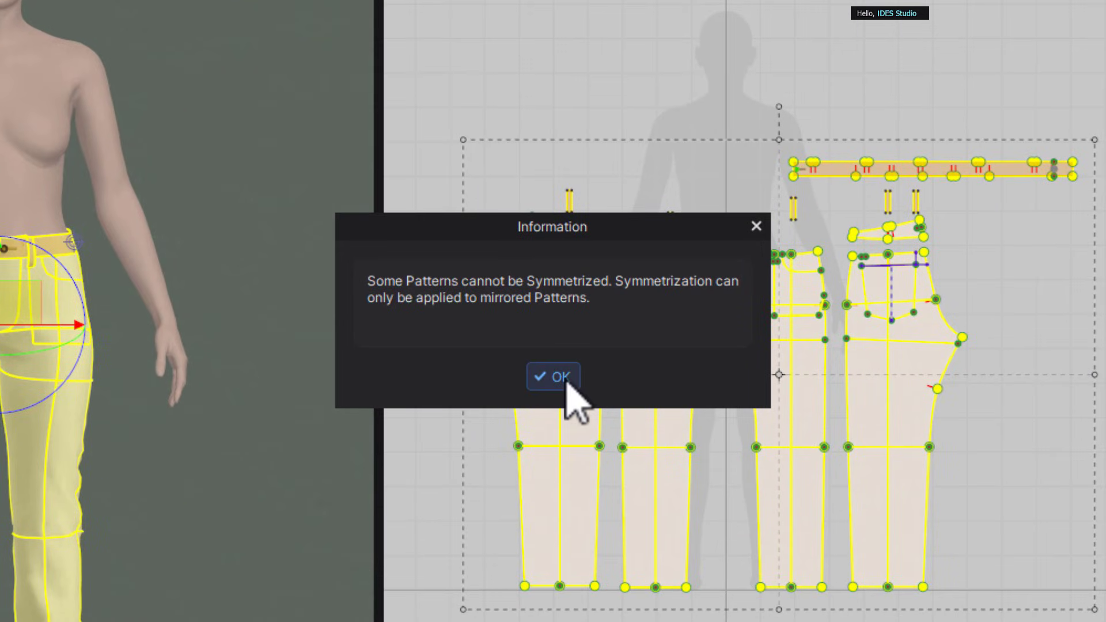
pyautogui.click(566, 381)
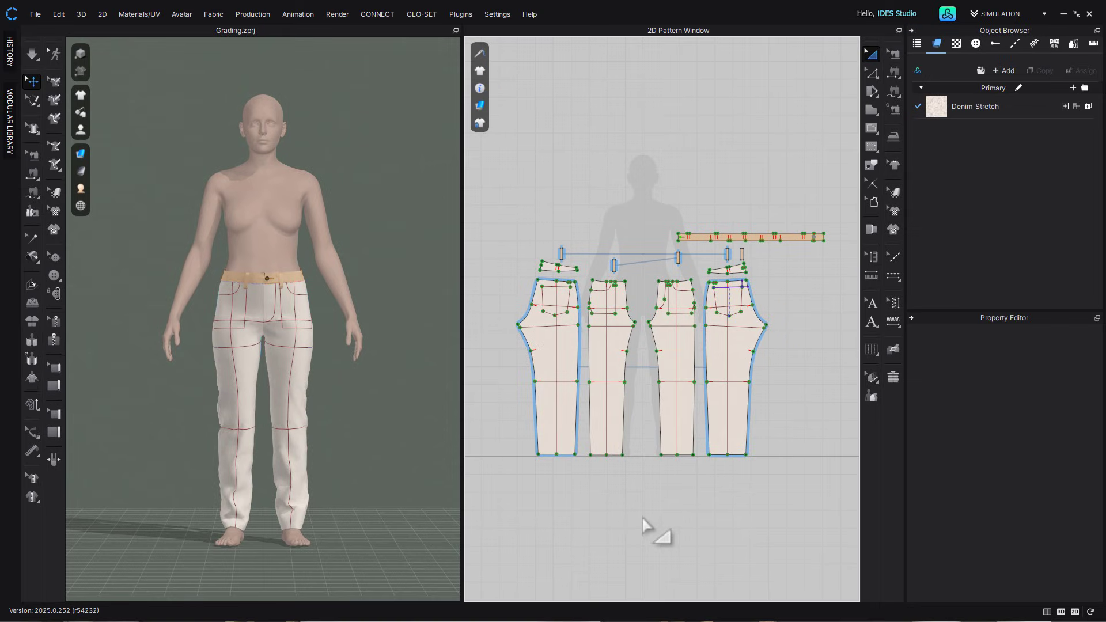
# Delete the front right leg pattern and the right back yoke pattern
pyautogui.scroll(5, 662, 380)
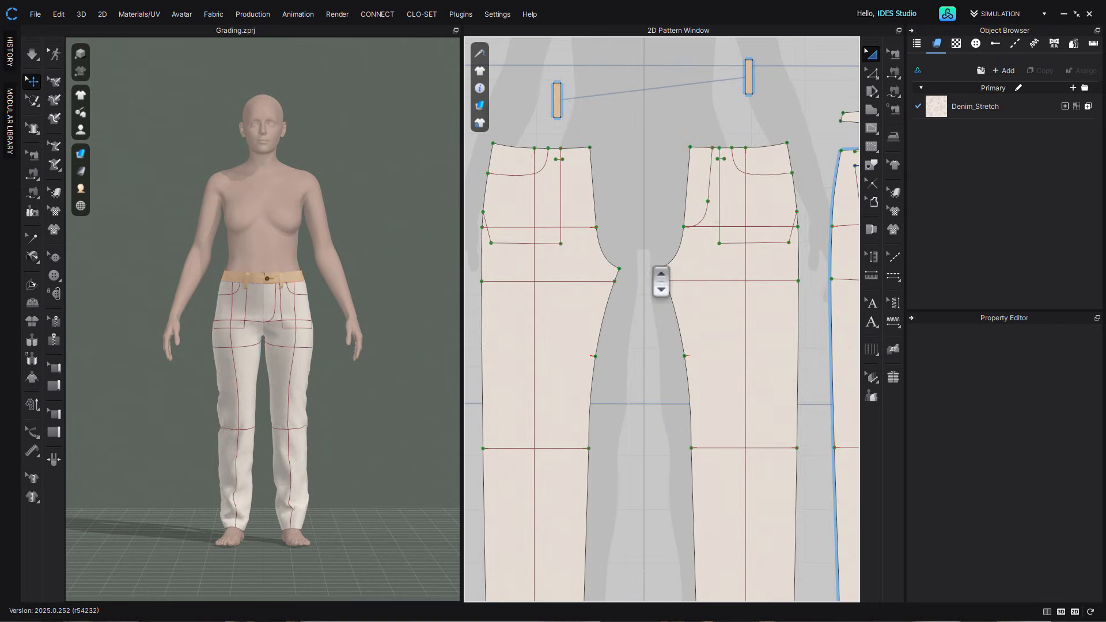
pyautogui.click(711, 176)
pyautogui.scroll(-4, 720, 304)
pyautogui.scroll(6, 772, 230)
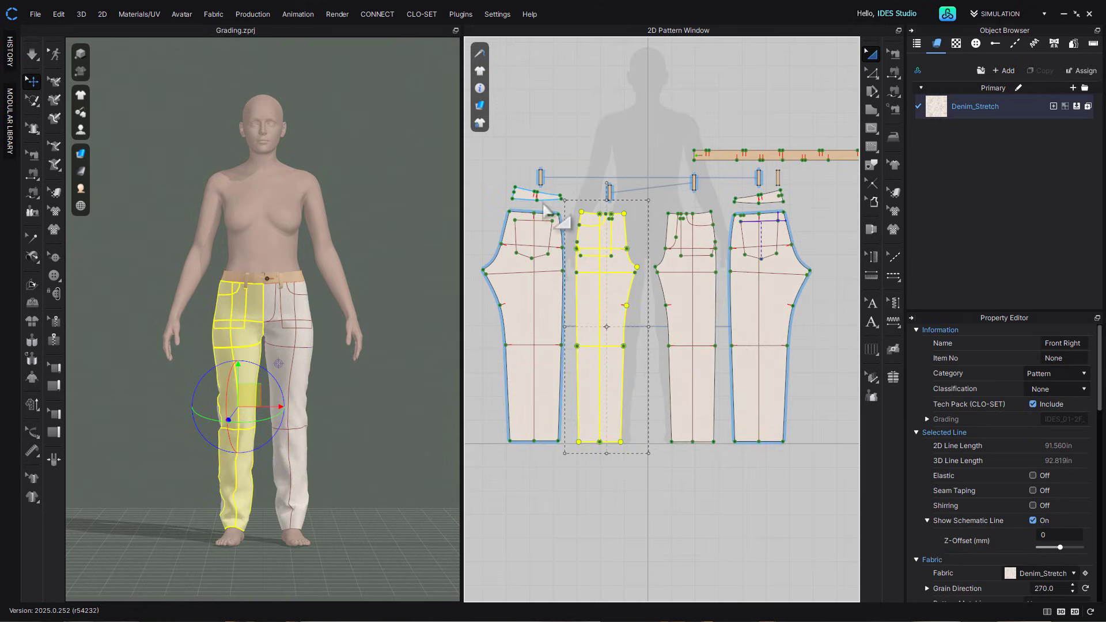
pyautogui.keyDown('shift'); pyautogui.click(549, 198); pyautogui.keyUp('shift')
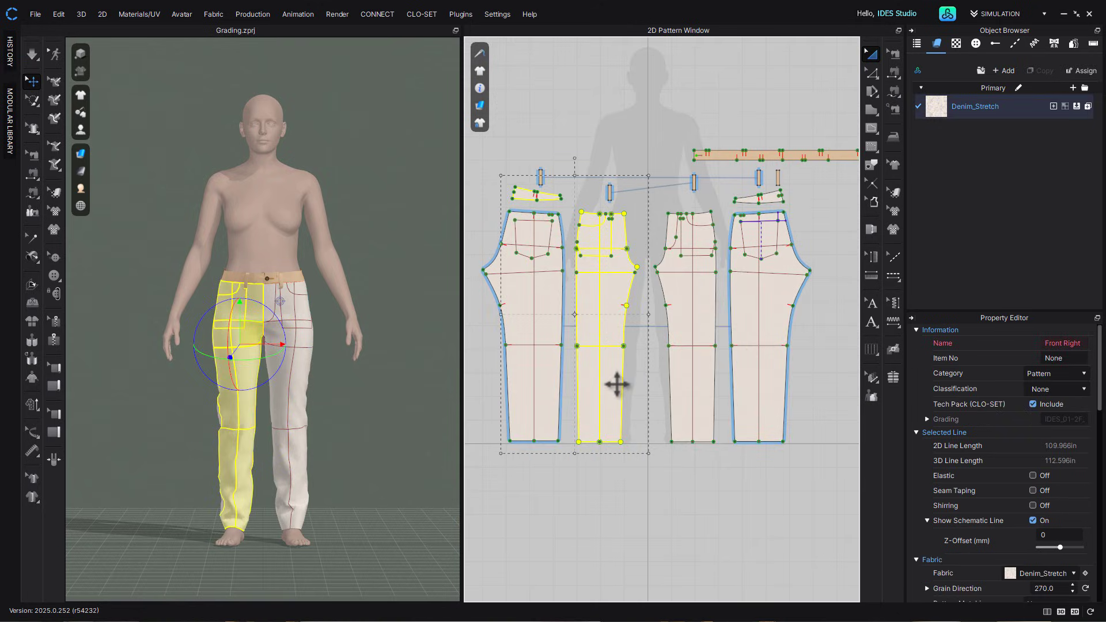
pyautogui.press('Delete')
# Clone the front left leg and the left back yoke as Symmetric Pattern (with Sewing) and place the mirrored copies
pyautogui.click(678, 314)
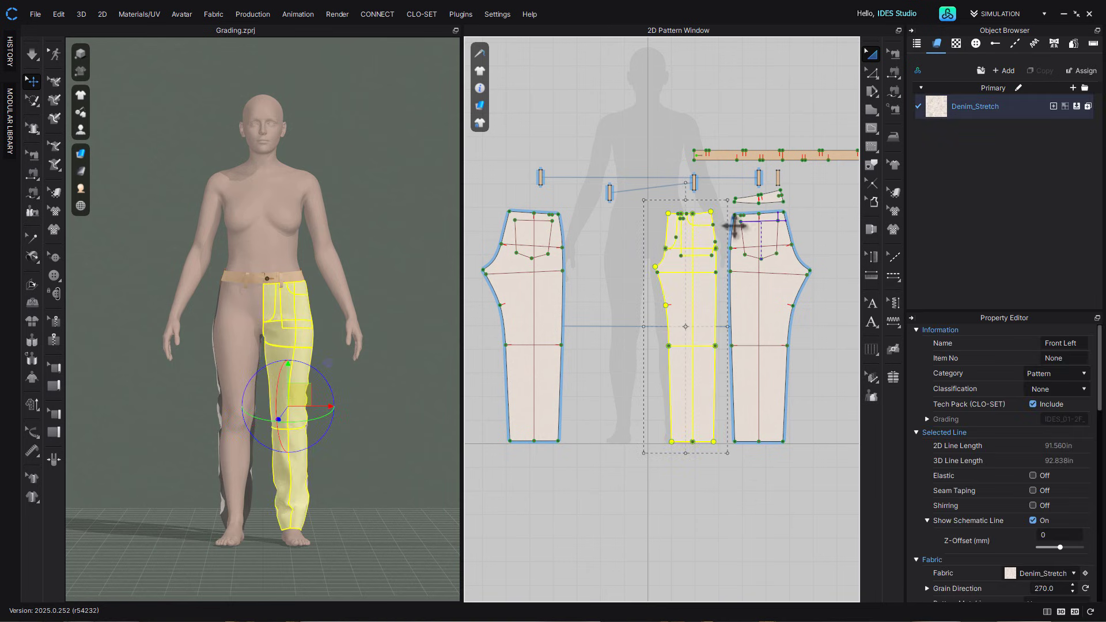
pyautogui.keyDown('shift'); pyautogui.click(770, 198); pyautogui.keyUp('shift')
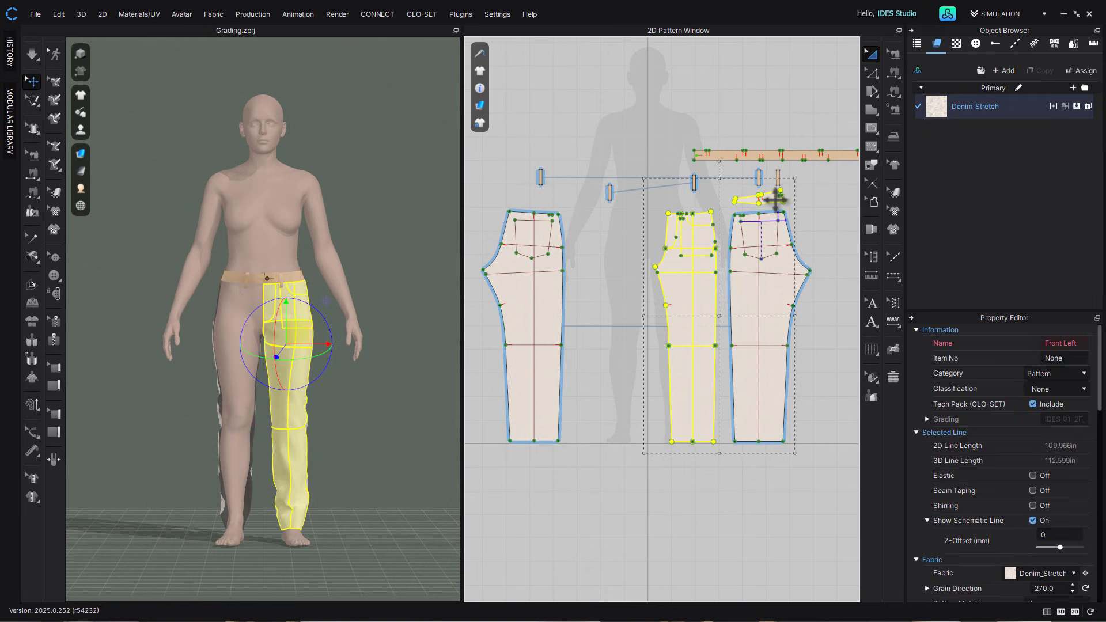
pyautogui.rightClick(705, 300)
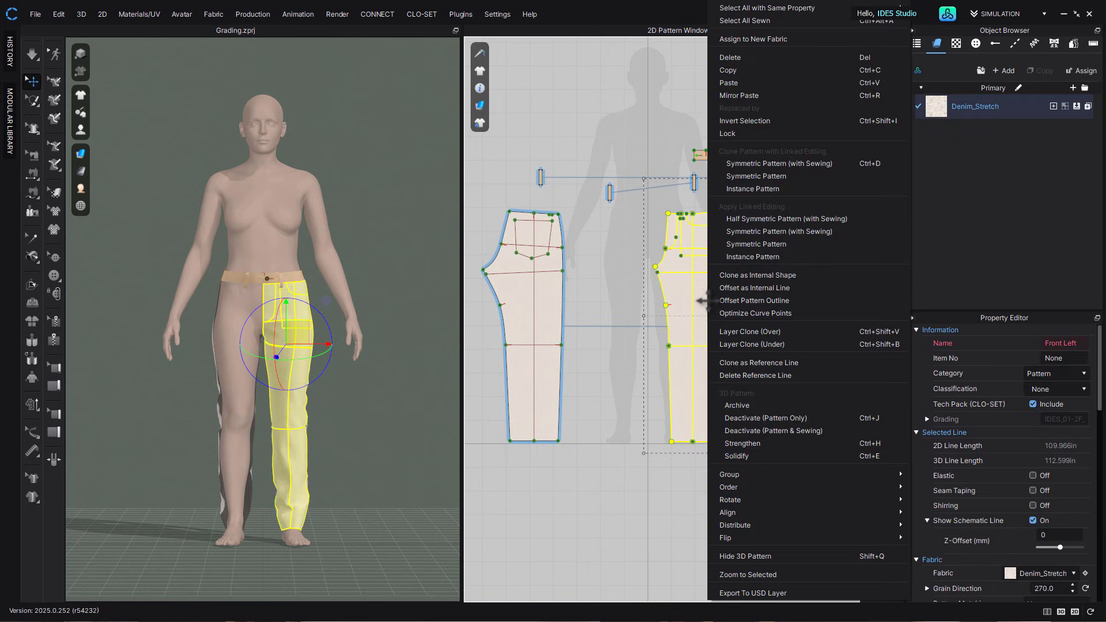
pyautogui.click(779, 164)
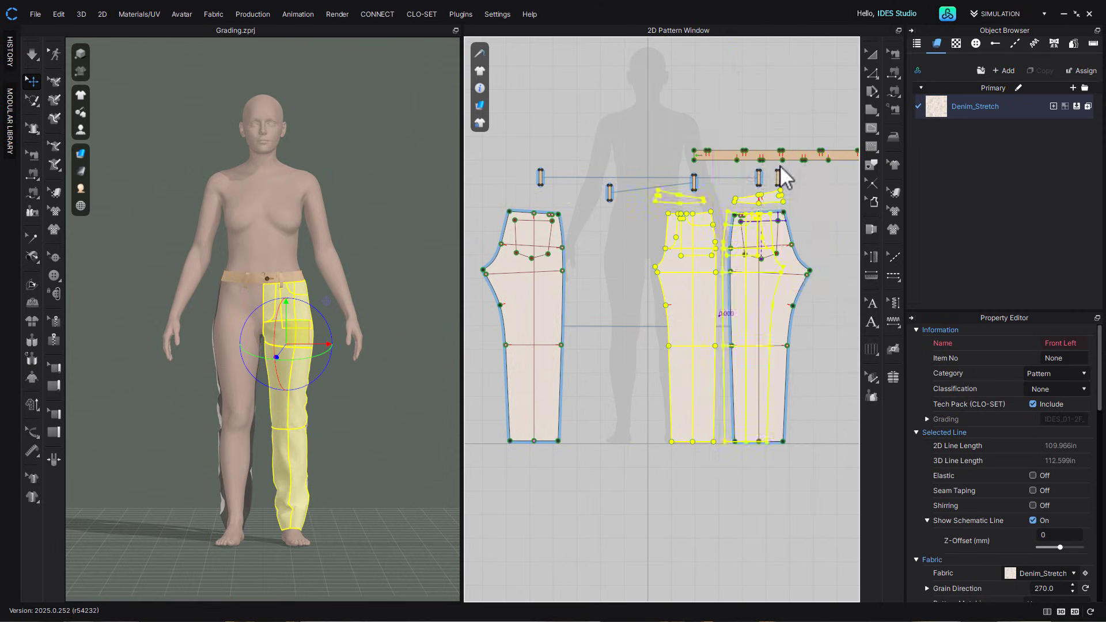
pyautogui.click(587, 316)
# Cut the waistband along its center line and remove the half farther from the pants patterns' center
pyautogui.scroll(2, 812, 280)
pyautogui.moveTo(812, 279); pyautogui.dragTo(703, 313, button='middle')
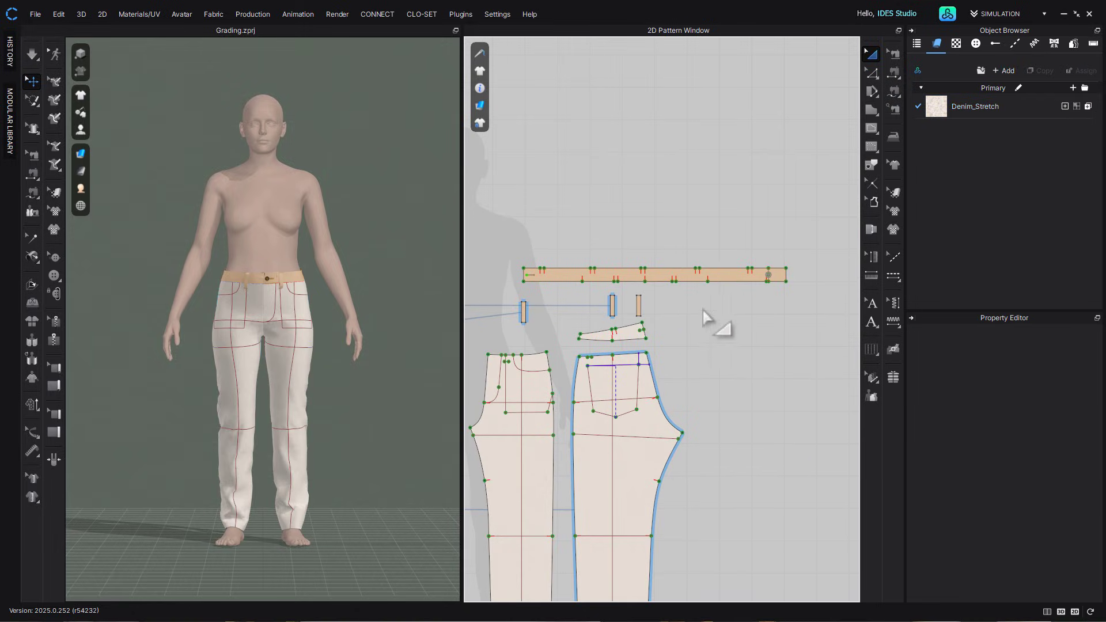
pyautogui.press('z')
pyautogui.rightClick(647, 280)
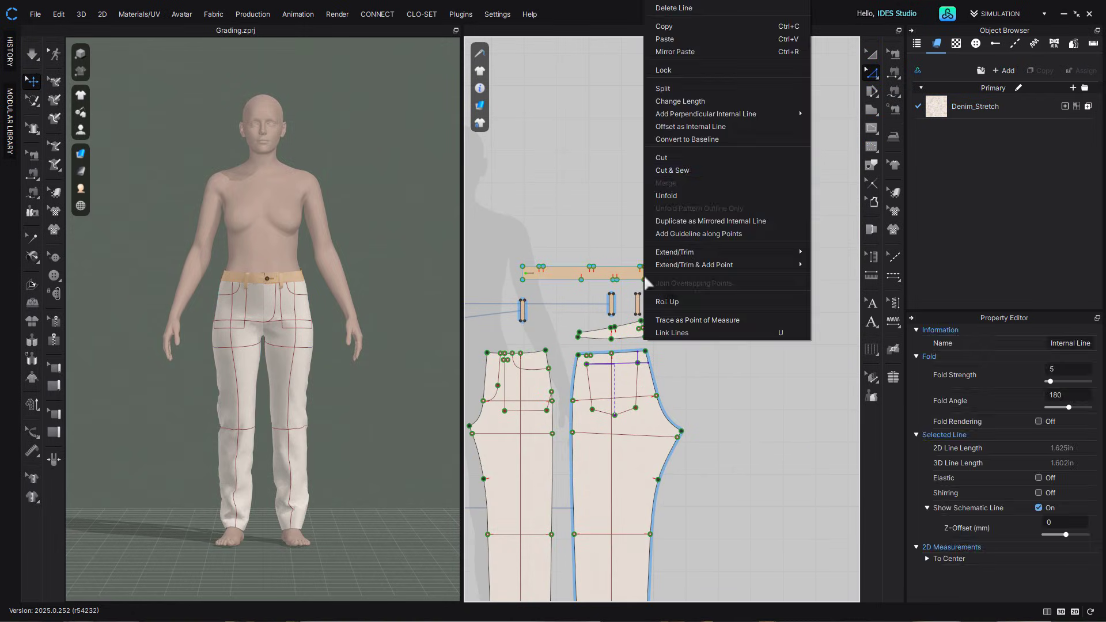
pyautogui.click(686, 271)
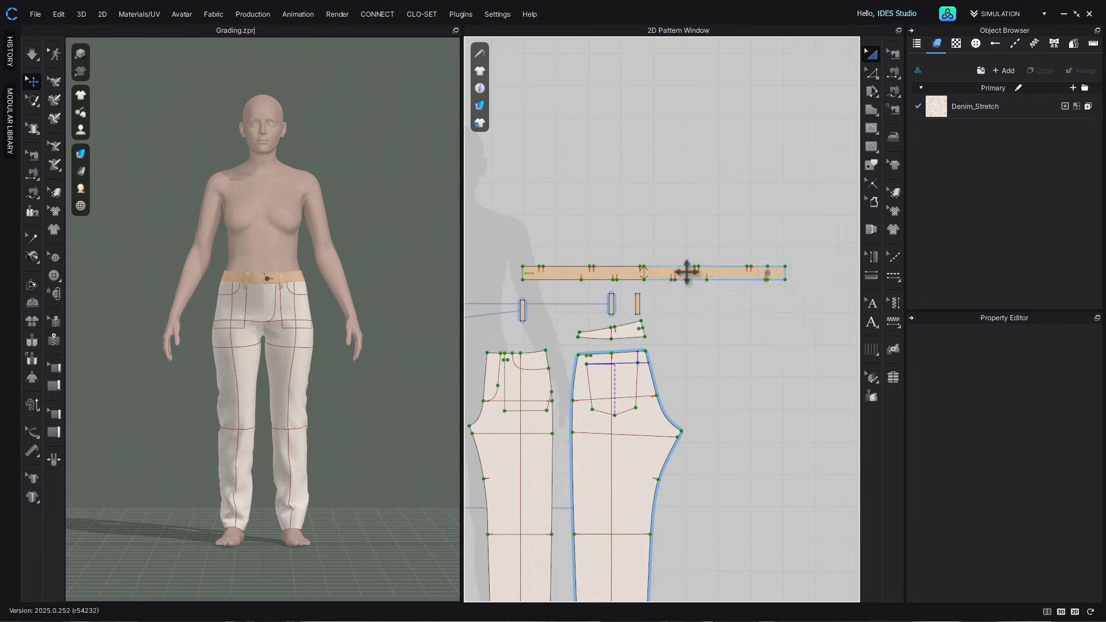
# Apply Unfold Symmetric Editing (with Sewing) to the remaining waistband half along its center edge
pyautogui.rightClick(643, 277)
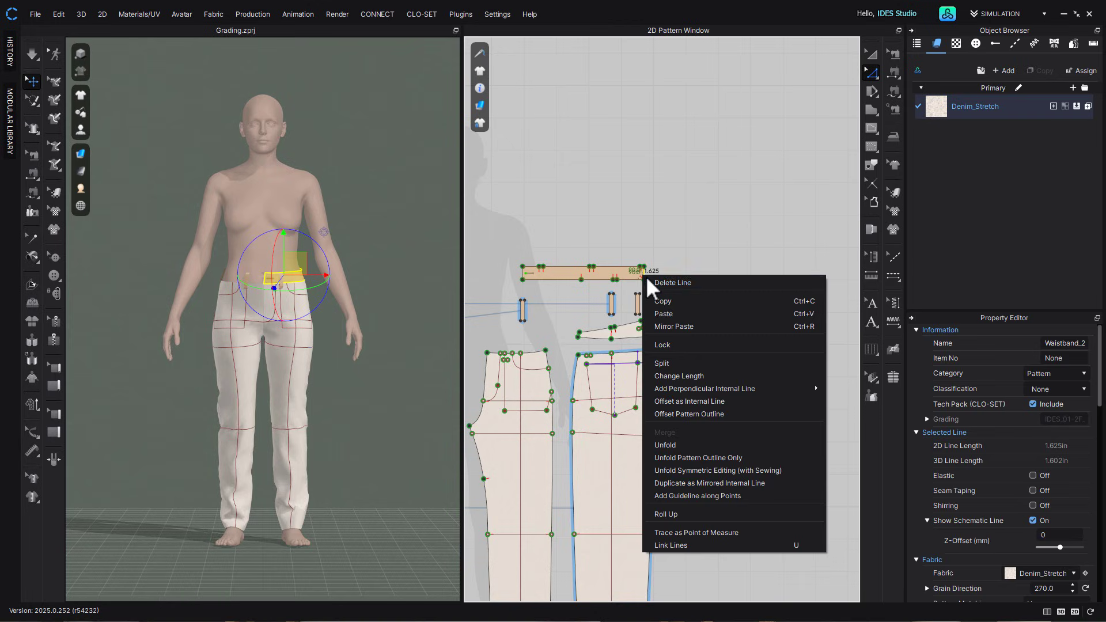
pyautogui.click(735, 471)
pyautogui.click(721, 206)
pyautogui.scroll(-3, 721, 205)
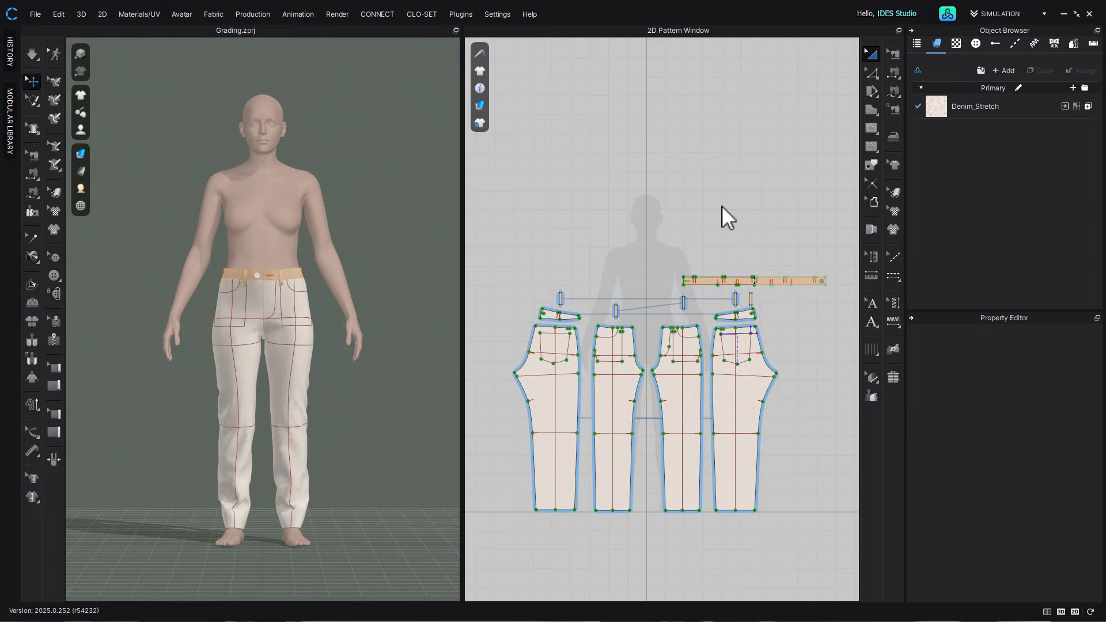
# Check the symmetric linking of the front legs by selecting the front left leg's horizontal and pocket internal lines
pyautogui.click(694, 376)
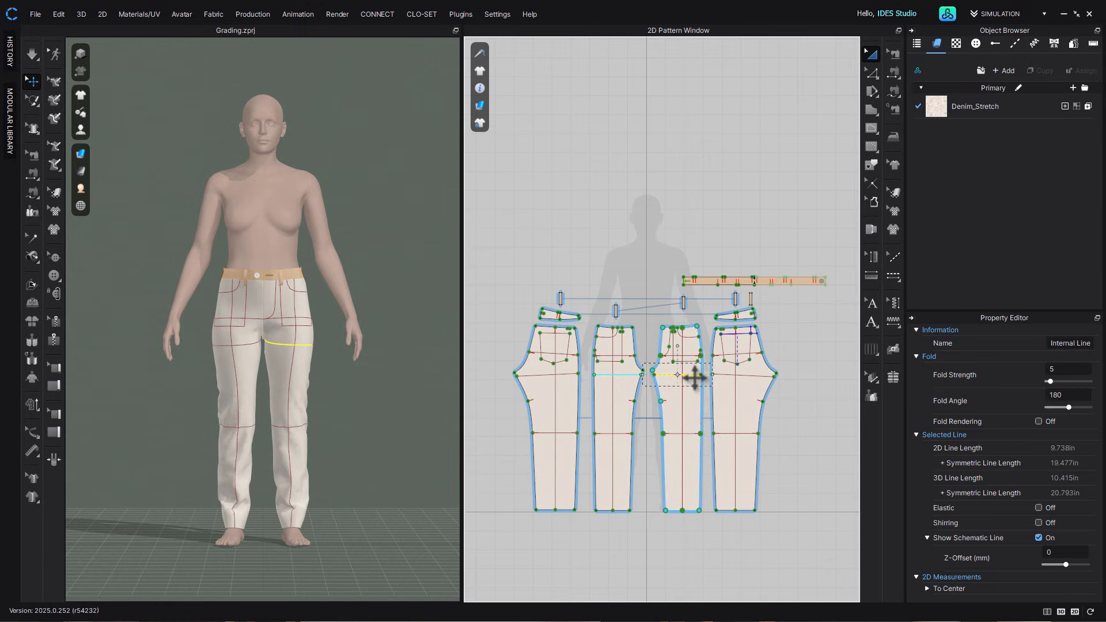
pyautogui.moveTo(694, 377); pyautogui.dragTo(692, 434)
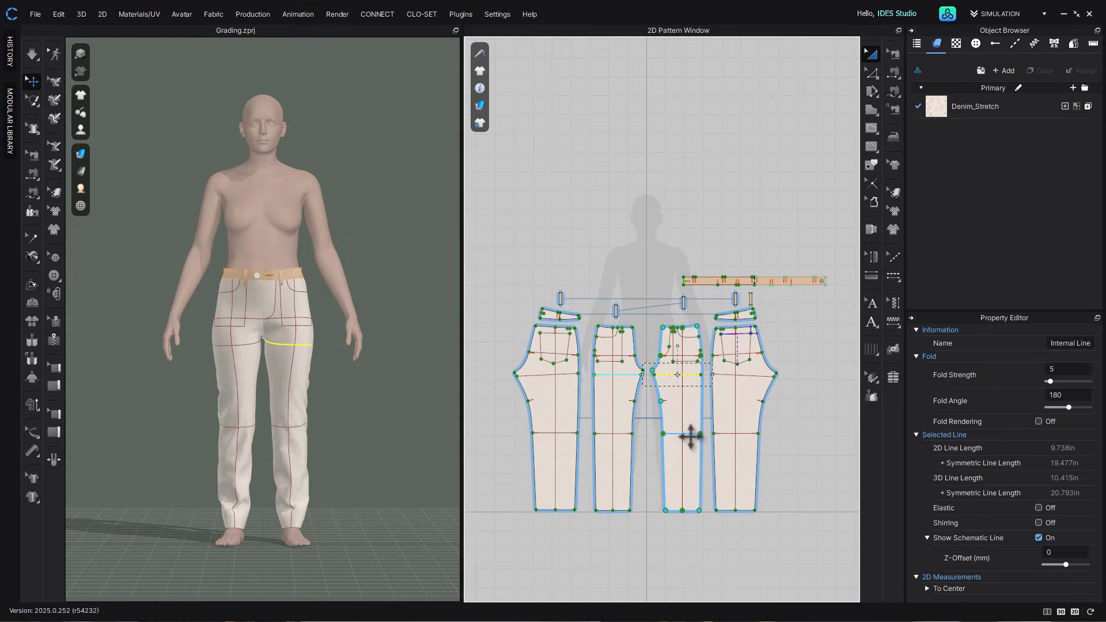
pyautogui.click(681, 367)
pyautogui.scroll(3, 686, 367)
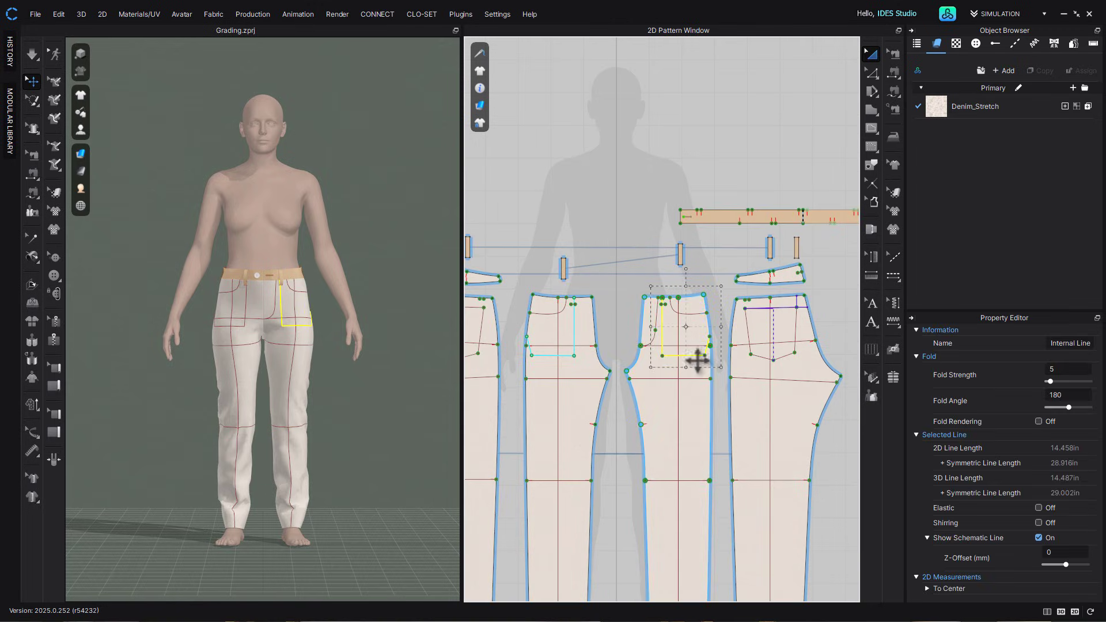
pyautogui.click(698, 313)
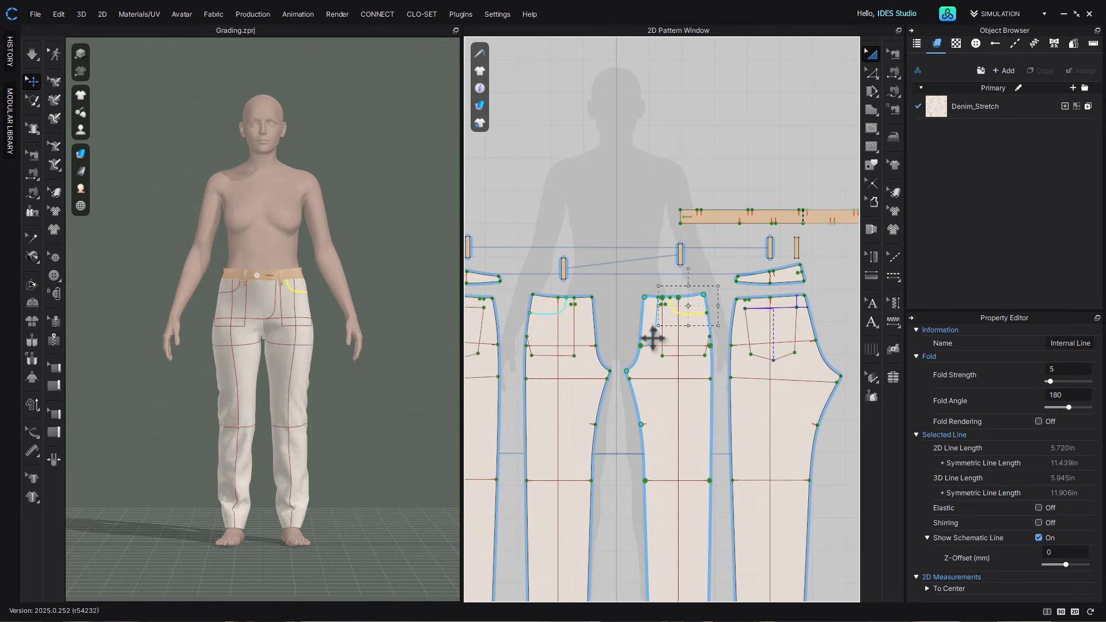
pyautogui.click(617, 430)
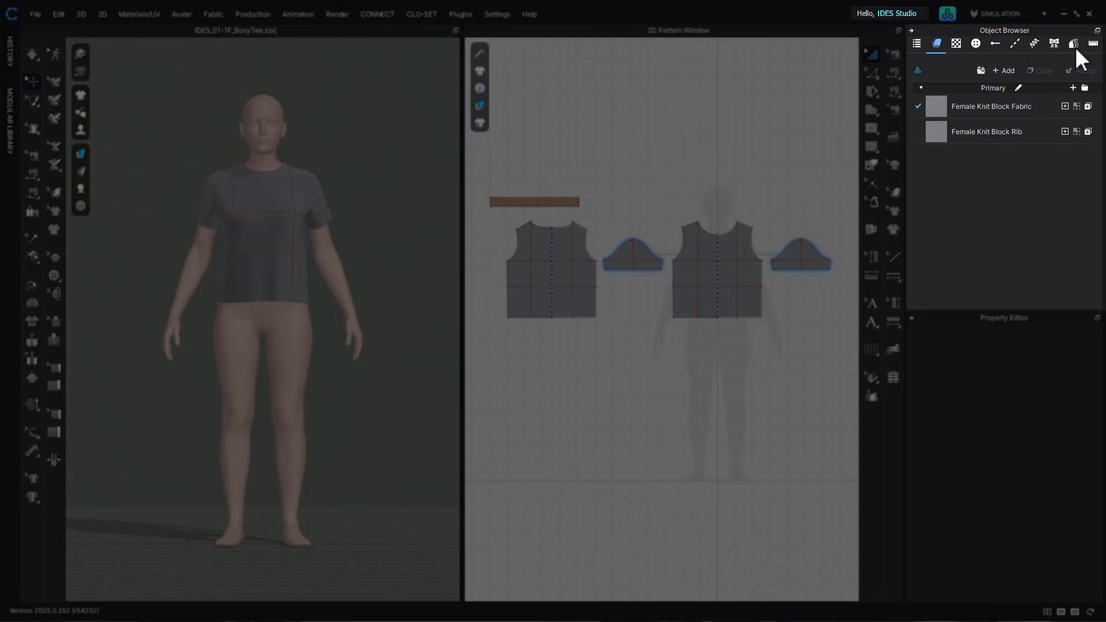
# Add a size group for grading the tee and name it after the project file, IDES_01-1F_BoxyTee
pyautogui.click(1074, 46)
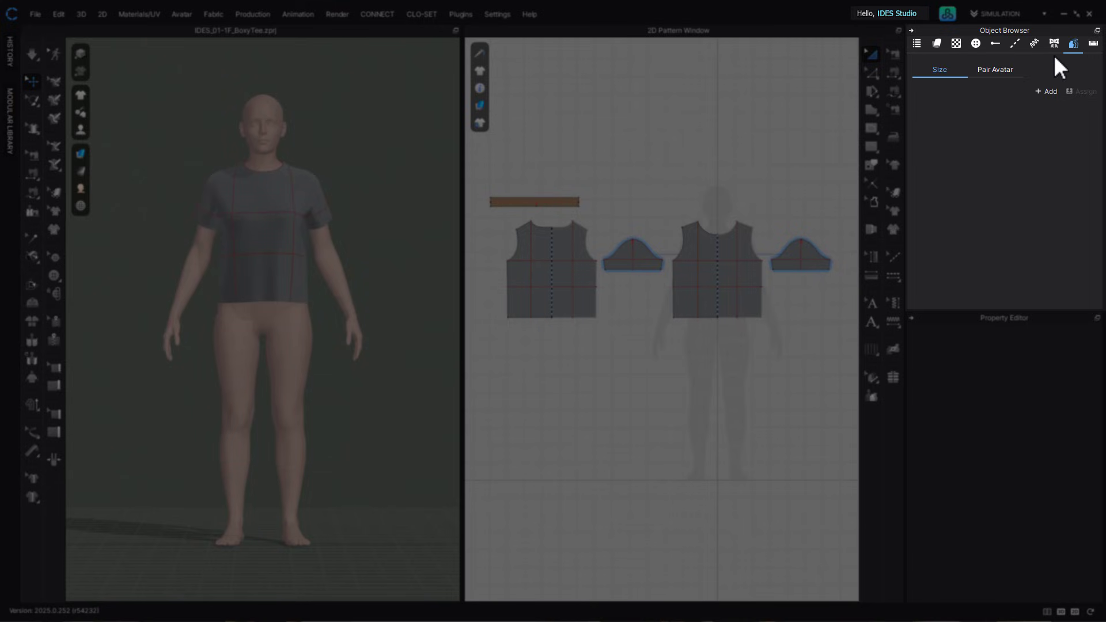
pyautogui.click(1052, 93)
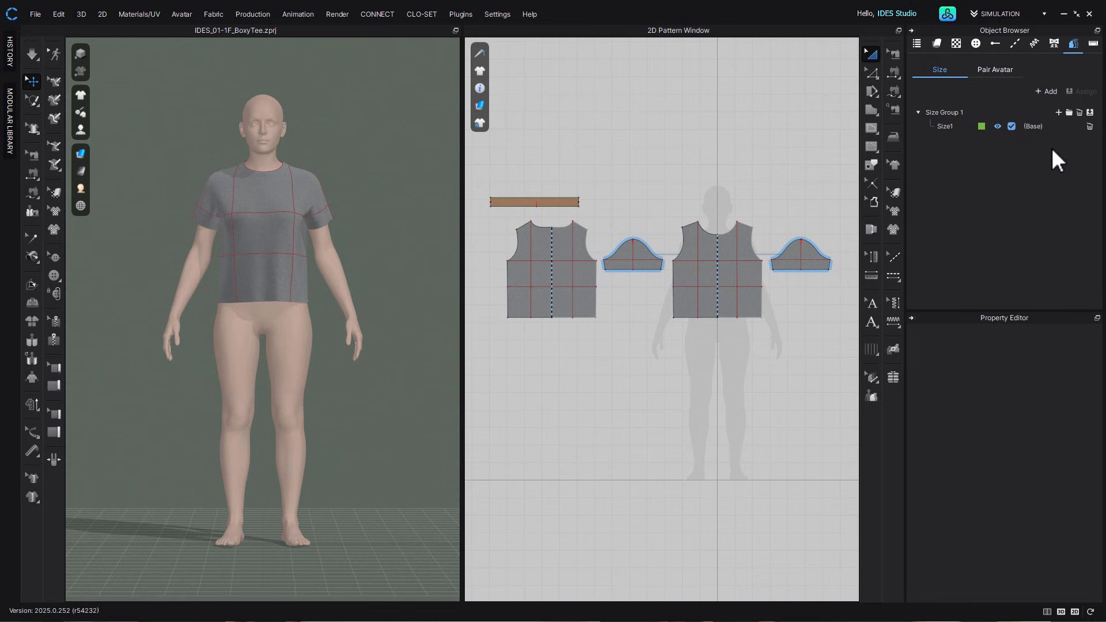
pyautogui.doubleClick(959, 112)
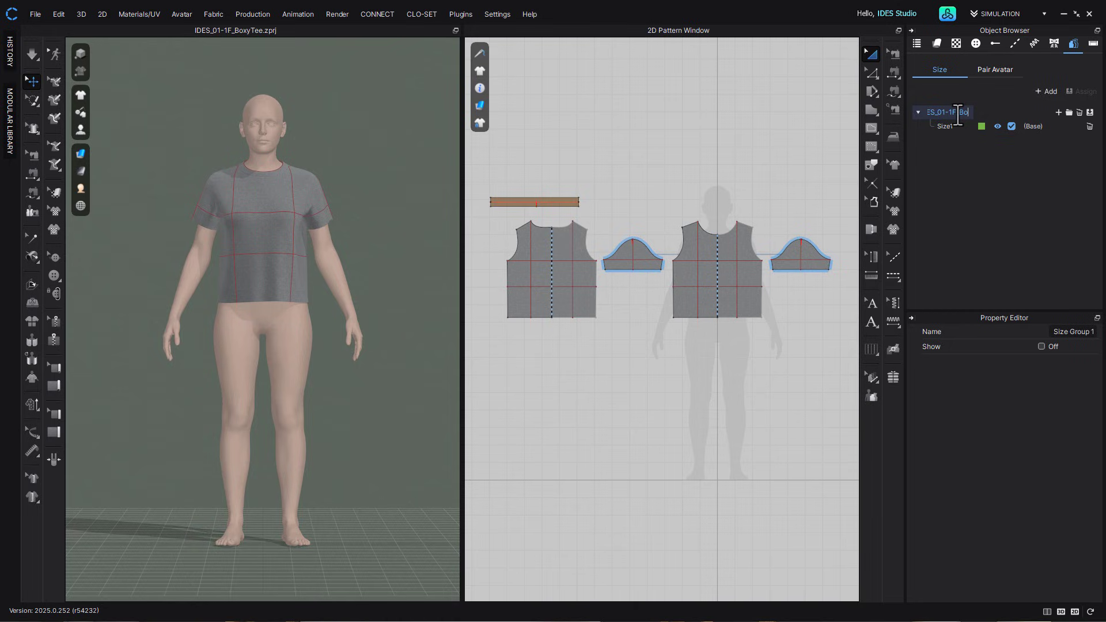
pyautogui.press('Return')
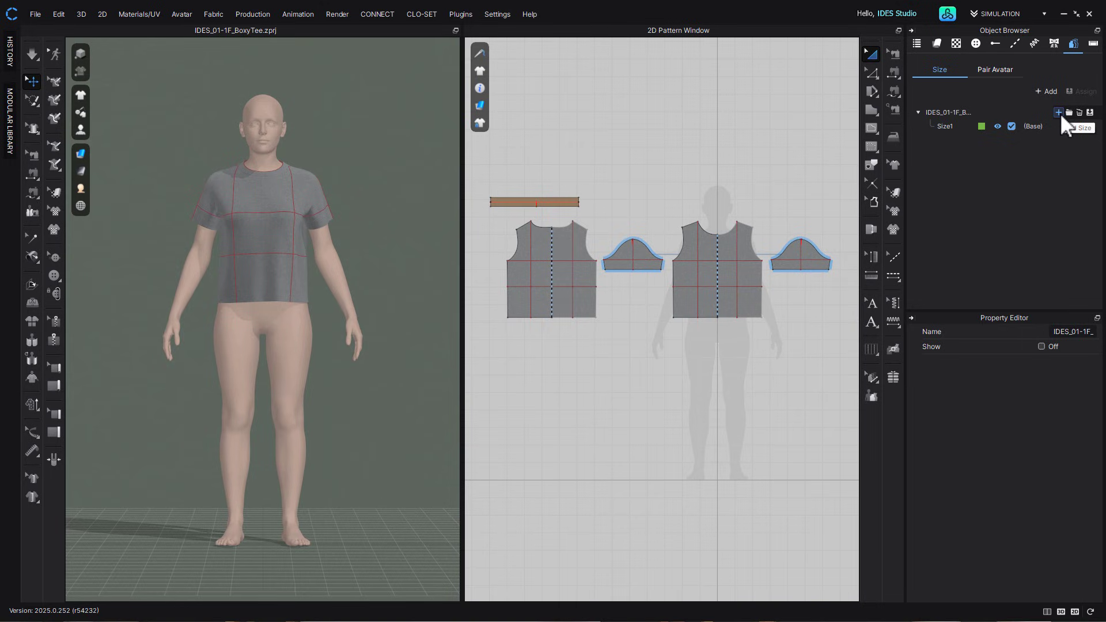
# Rename the base size to XS and add five more sizes to the size group
pyautogui.doubleClick(948, 126)
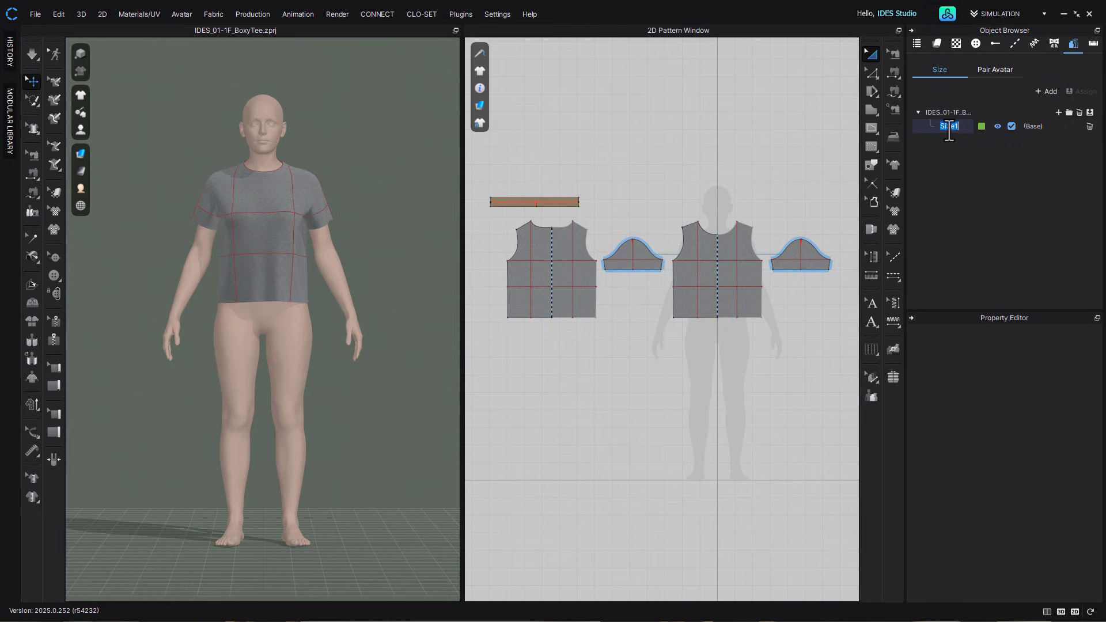
pyautogui.write('XS')
pyautogui.press('Return')
pyautogui.click(1059, 112)
pyautogui.click(1058, 111)
pyautogui.click(1058, 112)
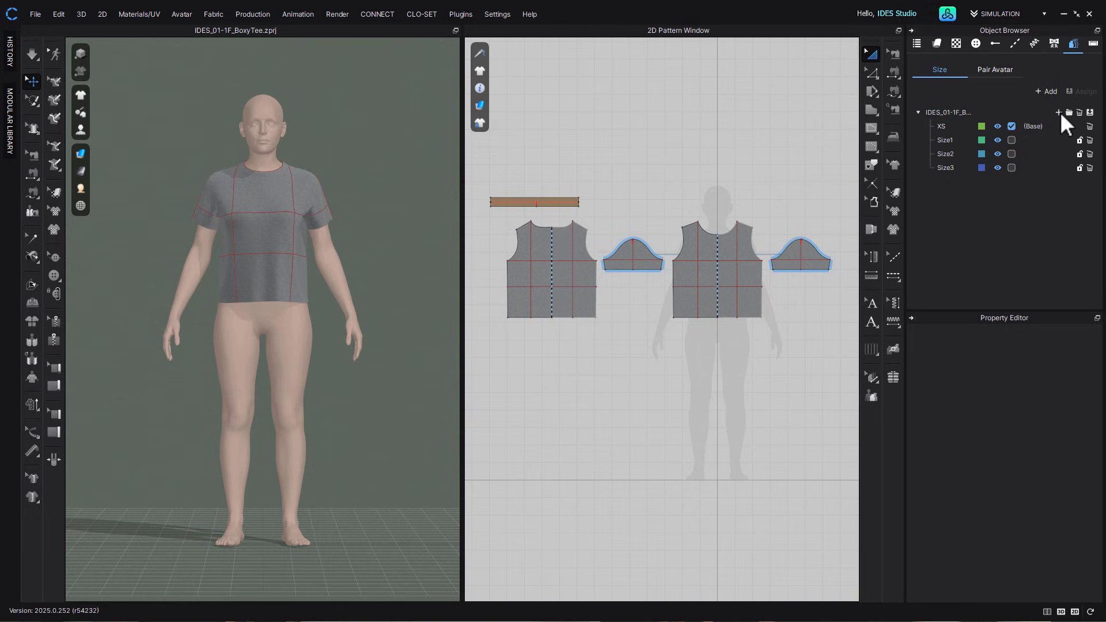
pyautogui.click(1058, 112)
pyautogui.click(1058, 112)
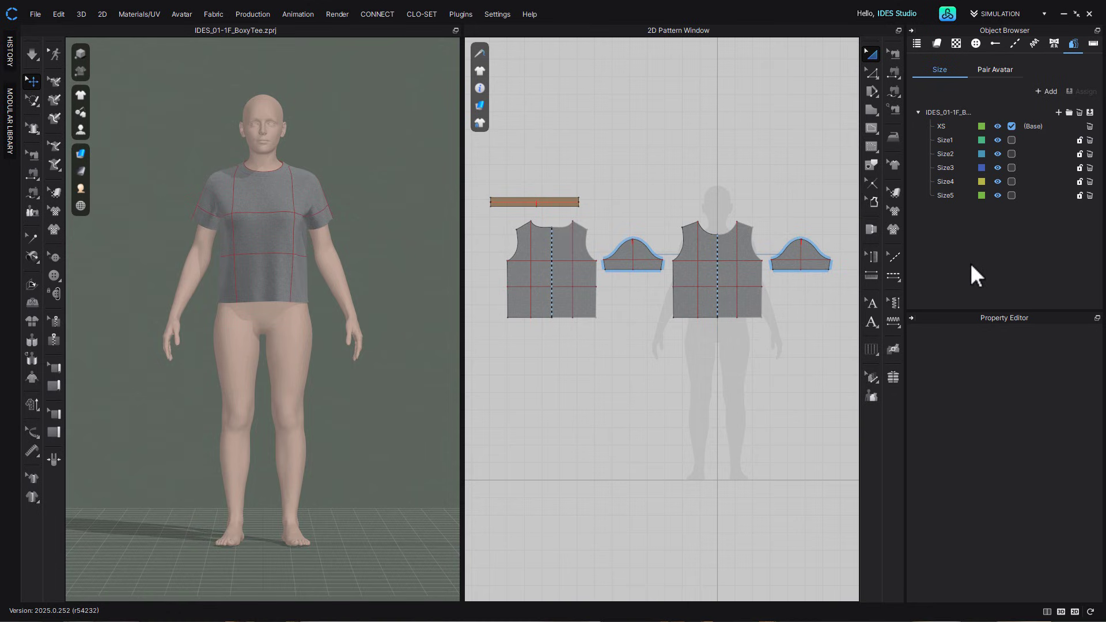
# Name the five added sizes S, M, L, XL and XXL in order
pyautogui.write('S')
pyautogui.doubleClick(950, 154)
pyautogui.write('L')
pyautogui.press('Return')
pyautogui.doubleClick(947, 182)
pyautogui.write('XL')
pyautogui.press('Return')
pyautogui.doubleClick(946, 195)
pyautogui.write('XXL')
pyautogui.press('Return')
pyautogui.click(966, 247)
# Set the display colors of the sizes: red for XS, orange for S and yellow for M
pyautogui.click(981, 126)
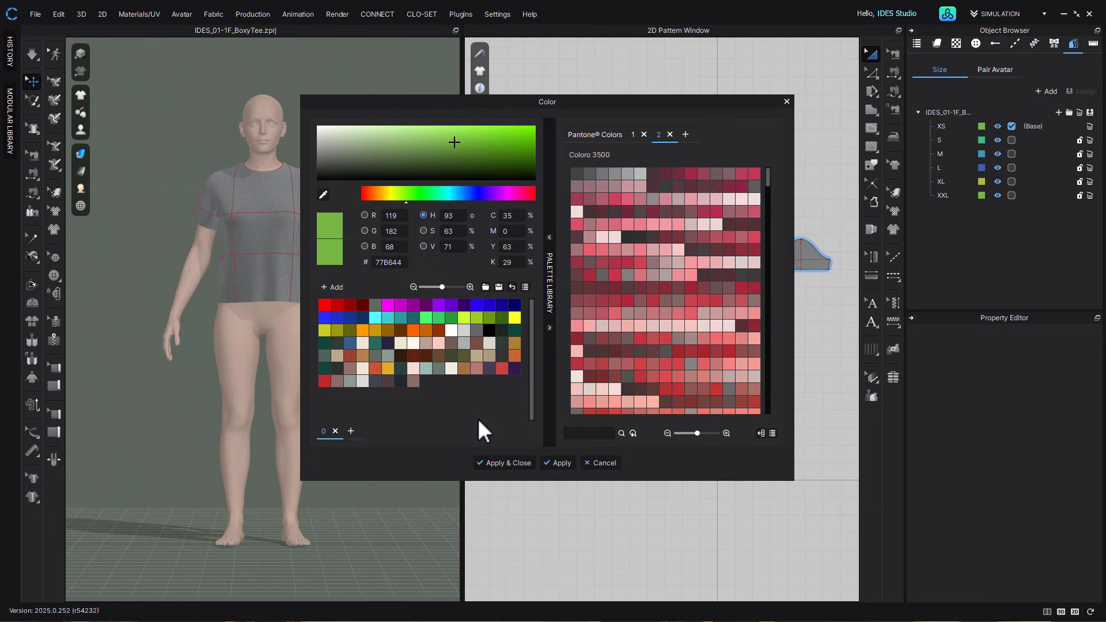
pyautogui.click(324, 306)
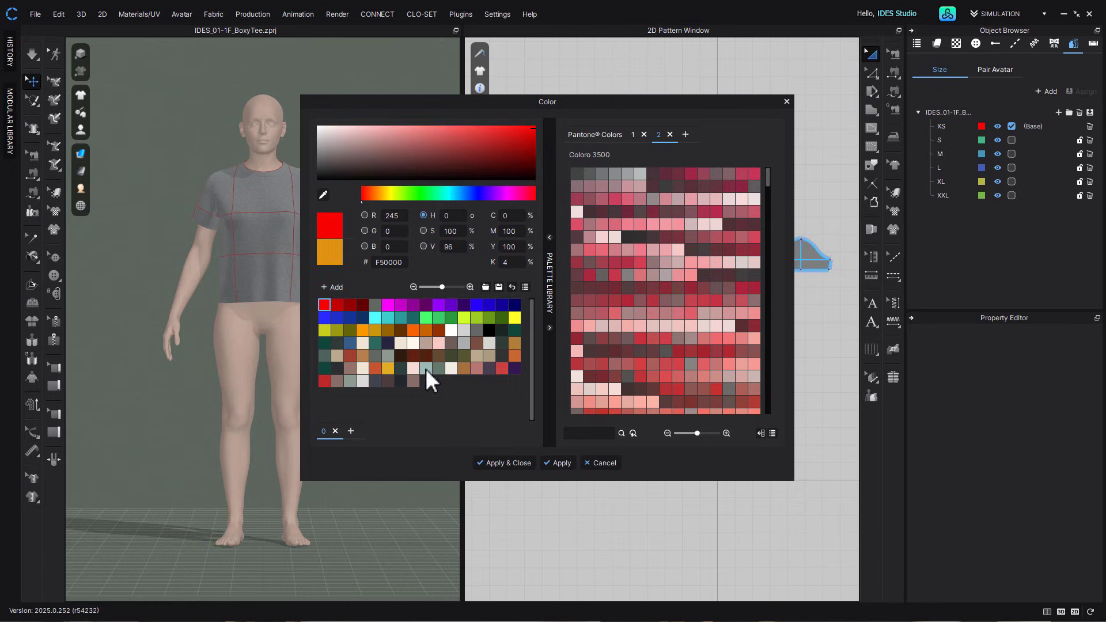
pyautogui.click(561, 463)
pyautogui.click(982, 140)
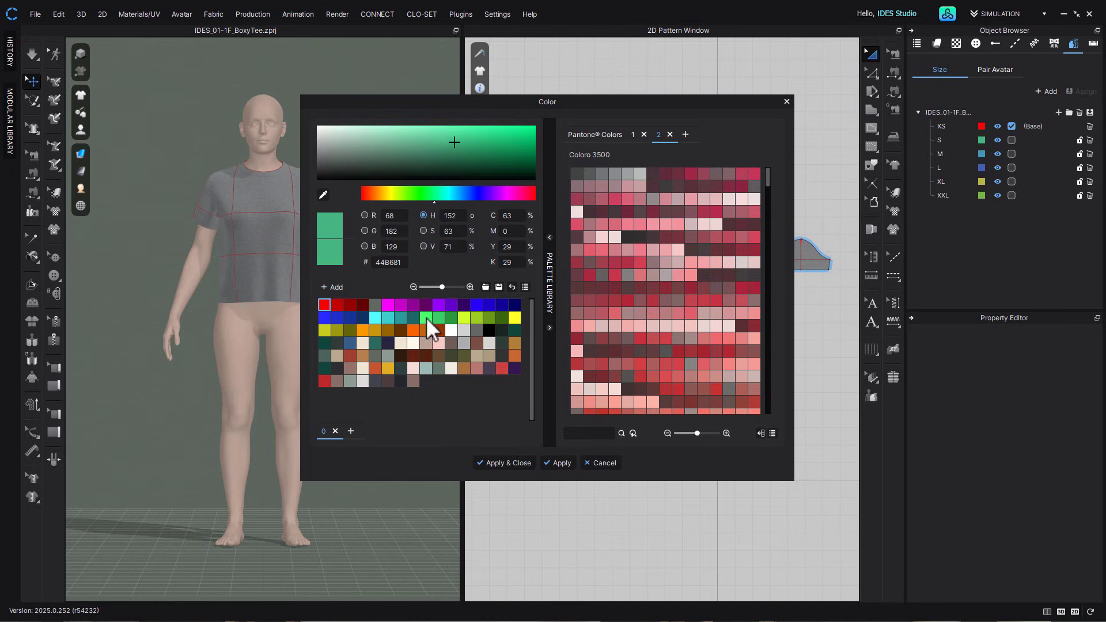
pyautogui.click(363, 330)
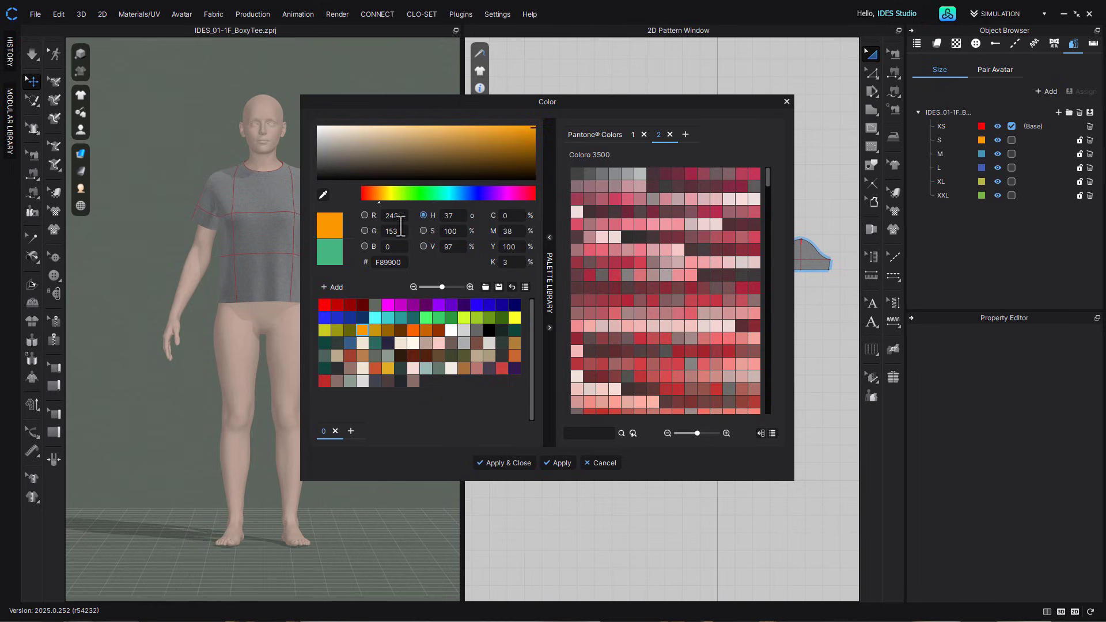
pyautogui.click(558, 467)
pyautogui.click(981, 153)
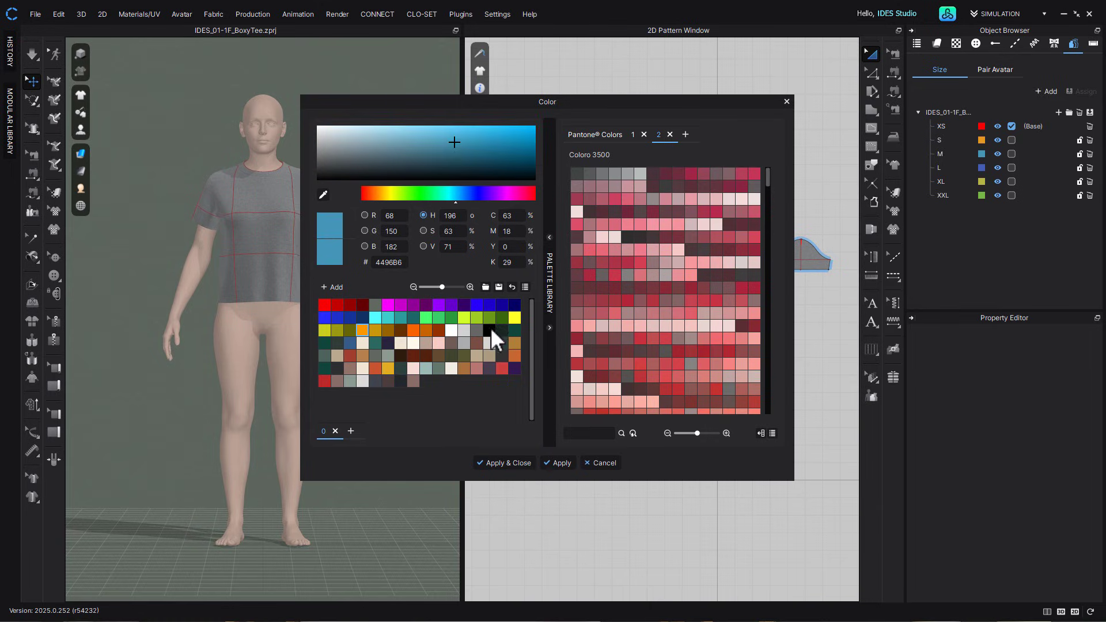
pyautogui.click(514, 318)
pyautogui.click(560, 464)
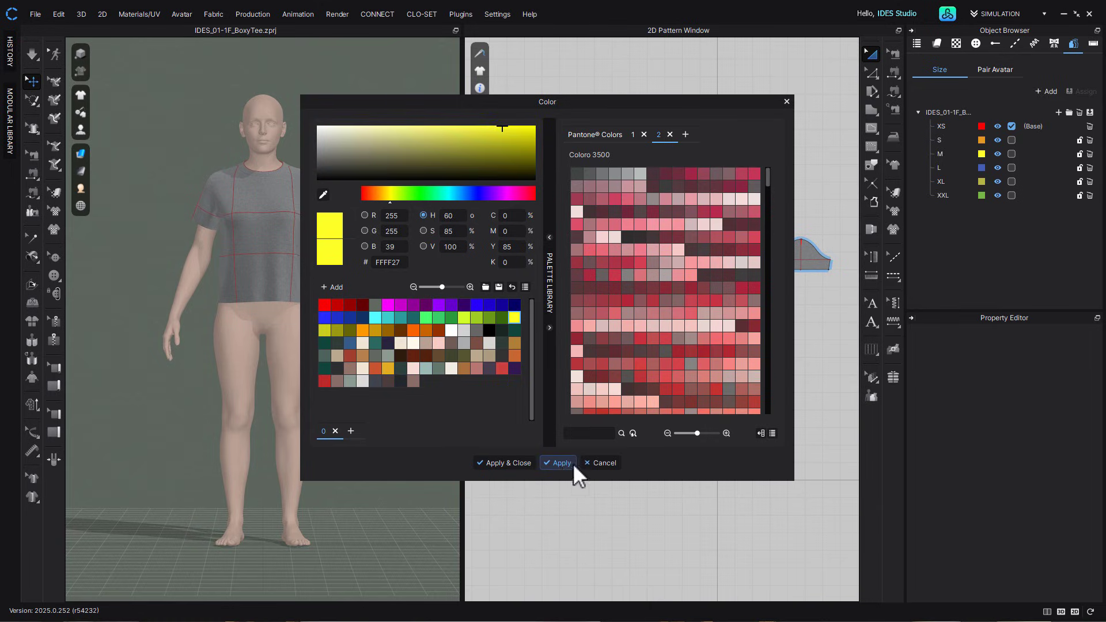
# Set the display colors of the larger sizes: green for L, blue for XL and magenta for XXL
pyautogui.click(981, 167)
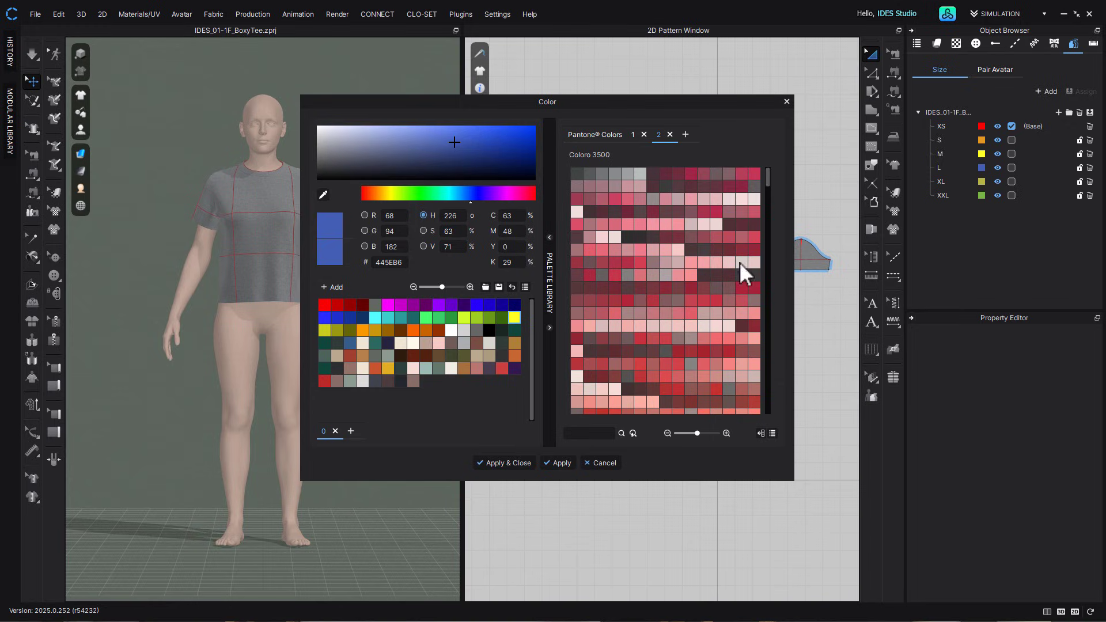
pyautogui.click(430, 319)
pyautogui.moveTo(489, 153); pyautogui.dragTo(512, 146)
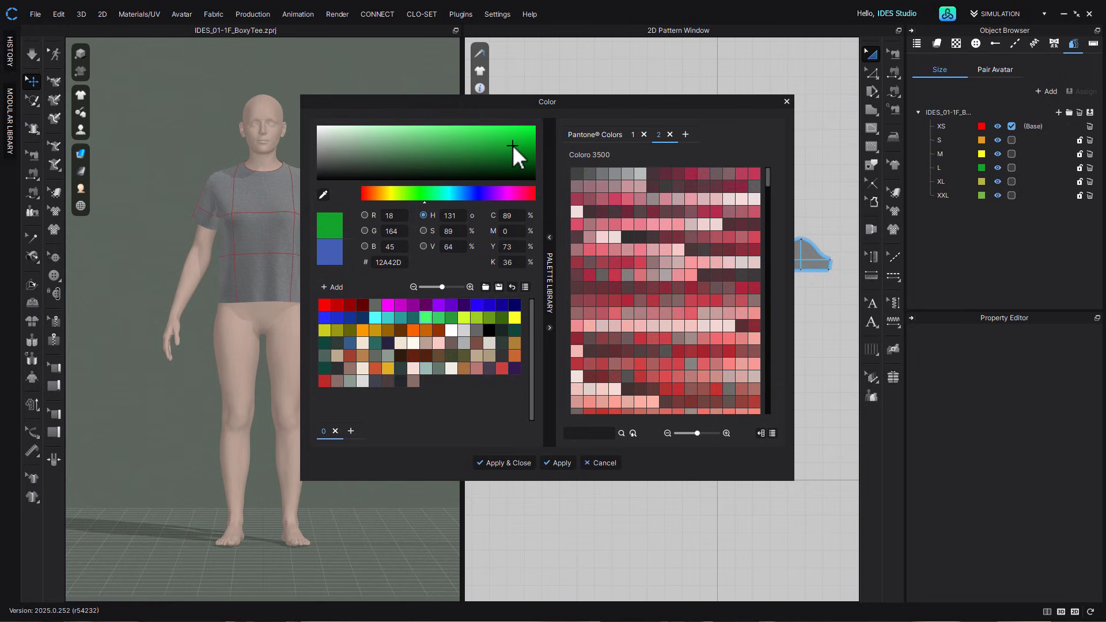
pyautogui.click(982, 180)
pyautogui.click(477, 305)
pyautogui.click(550, 462)
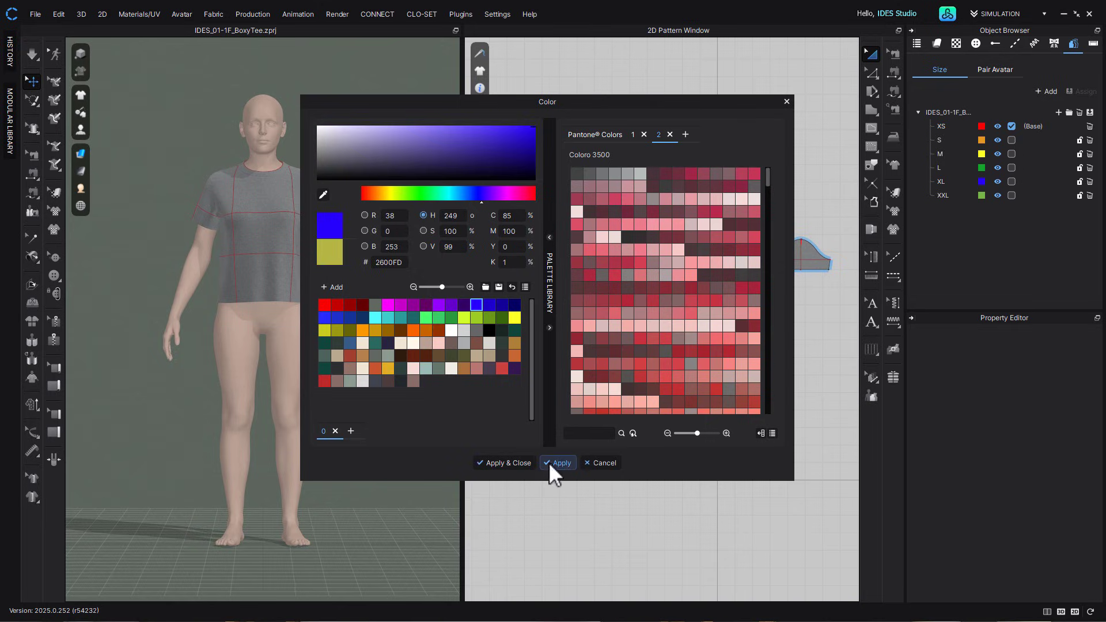
pyautogui.click(981, 195)
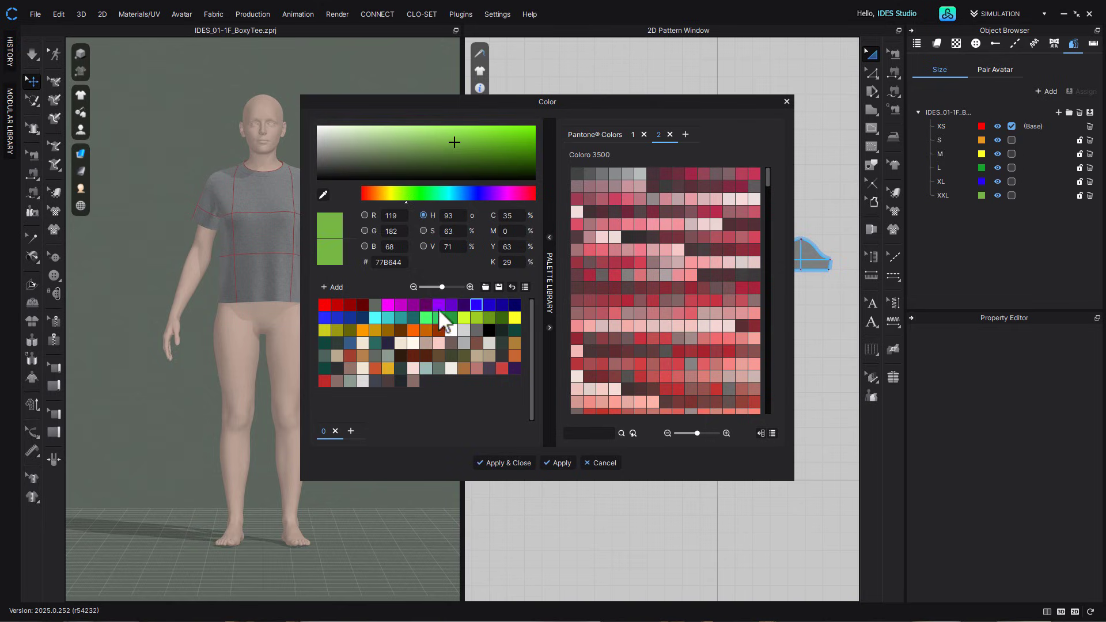
pyautogui.click(388, 305)
pyautogui.click(504, 463)
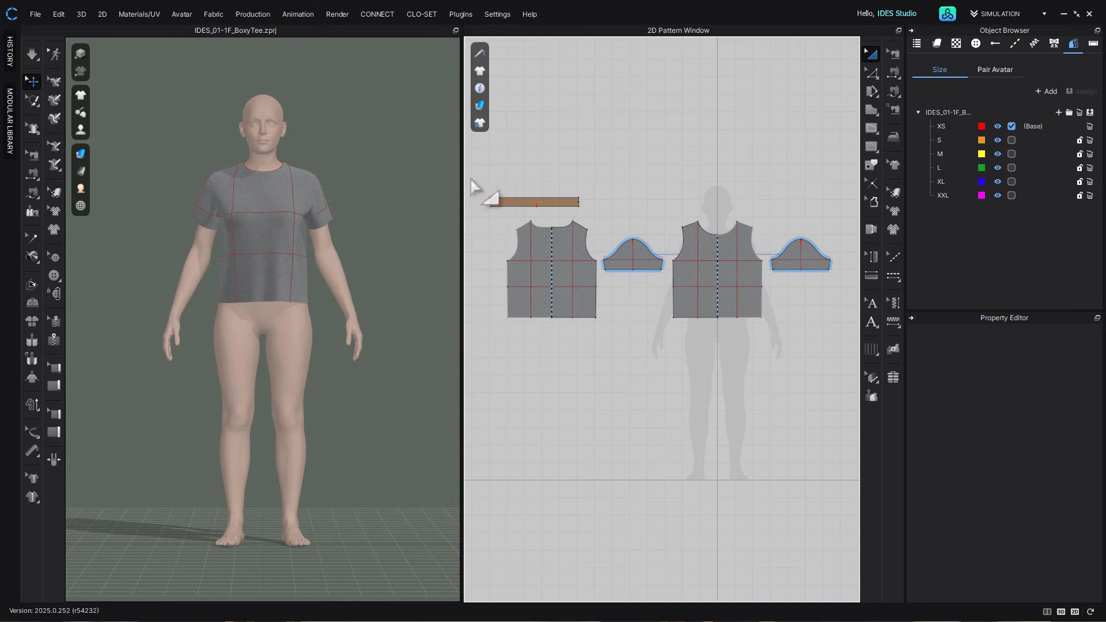
# Select all the tee patterns in the 2D pattern window
pyautogui.moveTo(477, 185); pyautogui.dragTo(840, 376)
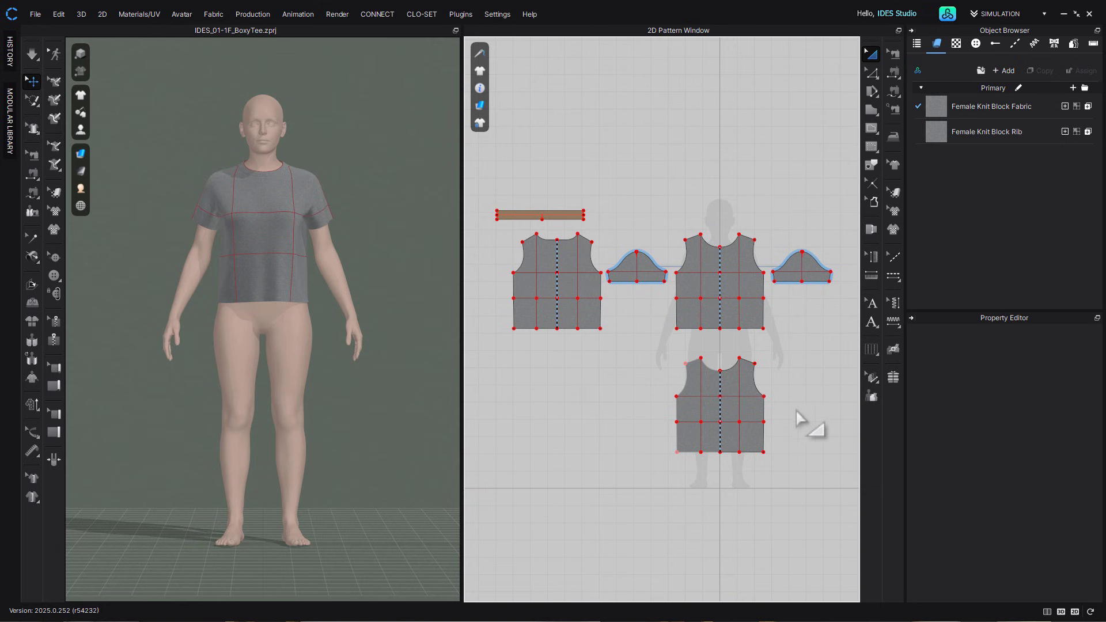
# Adjust the curve point of the armhole on the lower front pattern slightly
pyautogui.scroll(5, 787, 419)
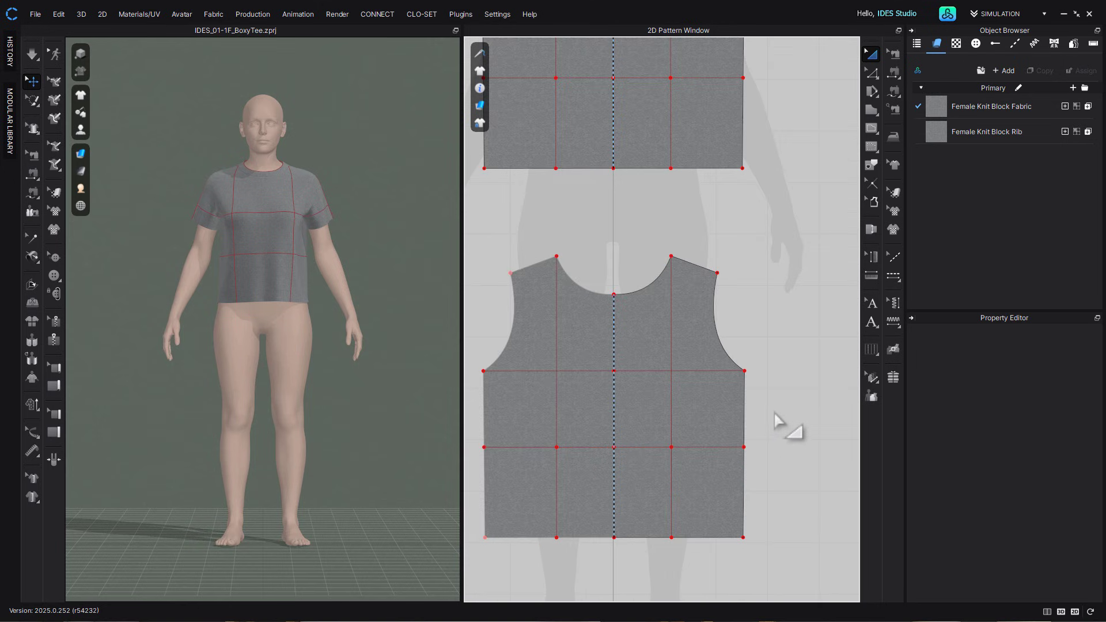
pyautogui.press('z')
pyautogui.click(734, 359)
pyautogui.scroll(3, 760, 398)
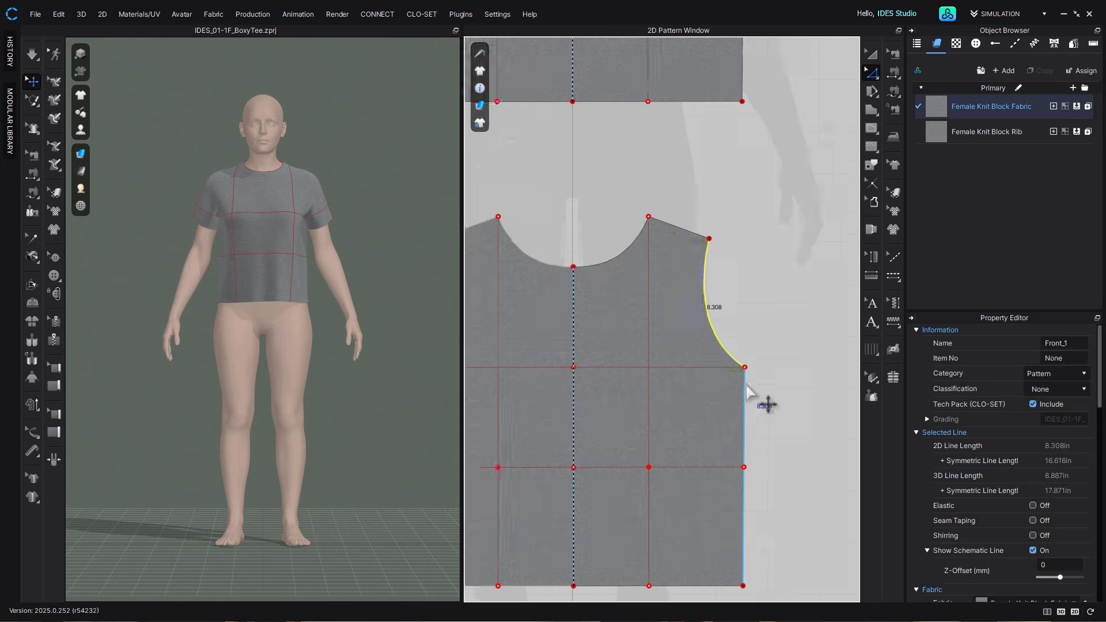
pyautogui.moveTo(673, 308)
pyautogui.mouseDown()
pyautogui.moveTo(643, 305)
pyautogui.moveTo(672, 312)
pyautogui.mouseUp()
pyautogui.scroll(-5, 723, 338)
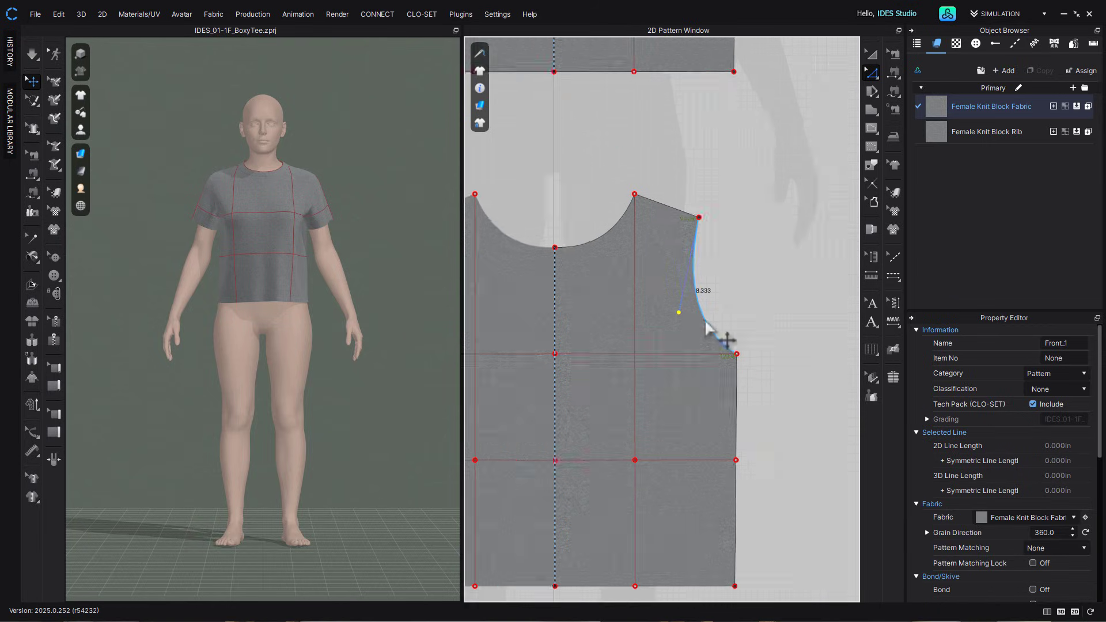
pyautogui.moveTo(655, 516); pyautogui.dragTo(699, 511, button='right')
# Assign the size group to the patterns and accept converting all Bezier curve points to free curve points
pyautogui.press('a')
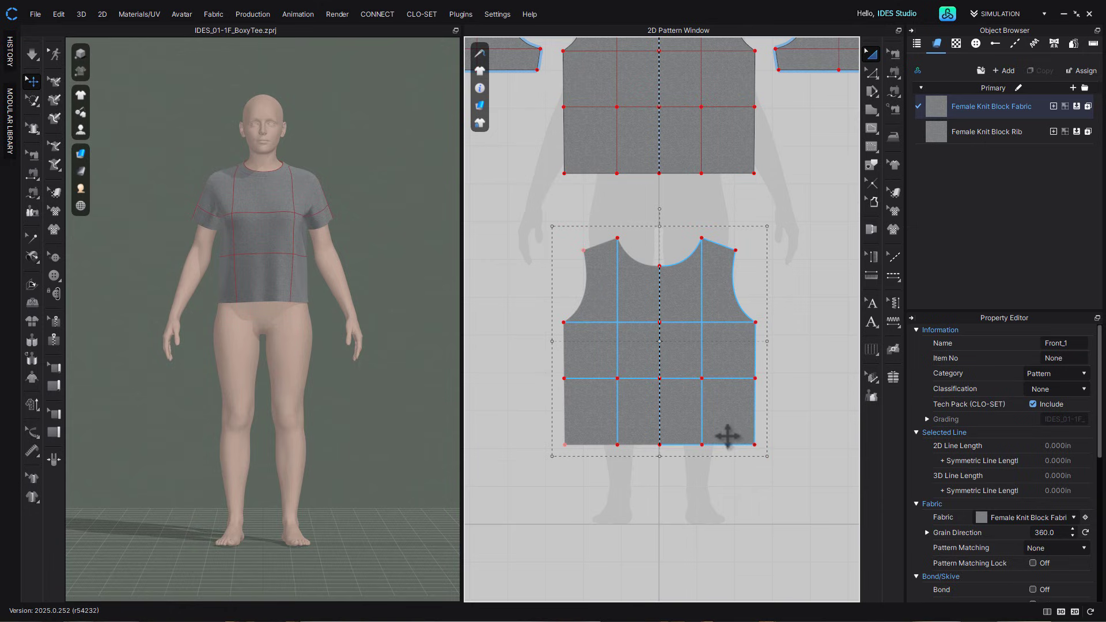
pyautogui.click(728, 437)
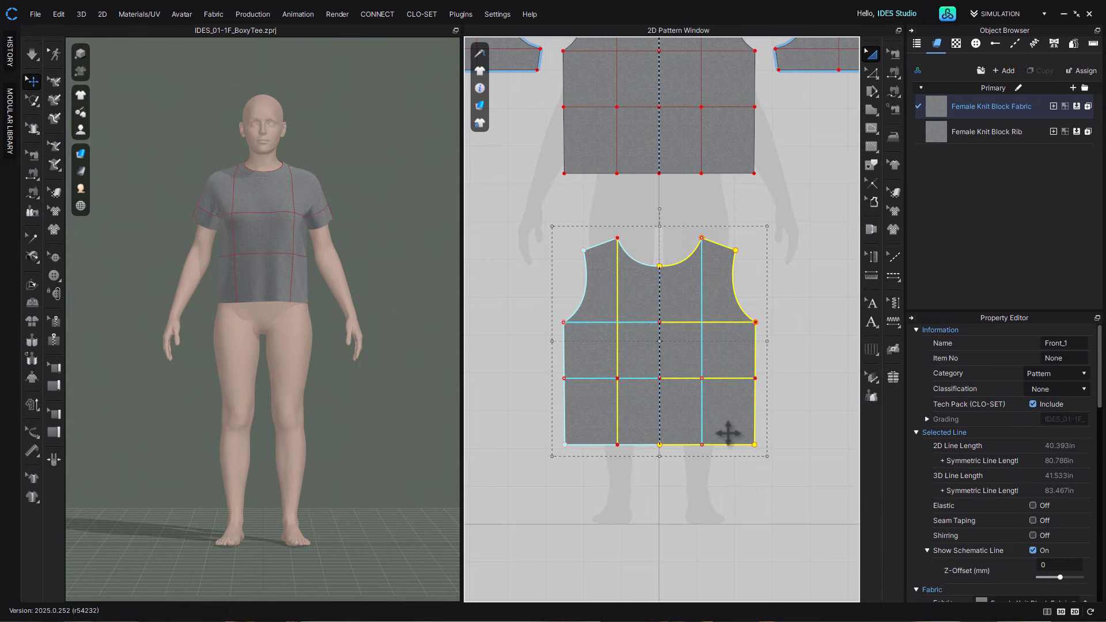
pyautogui.click(1073, 43)
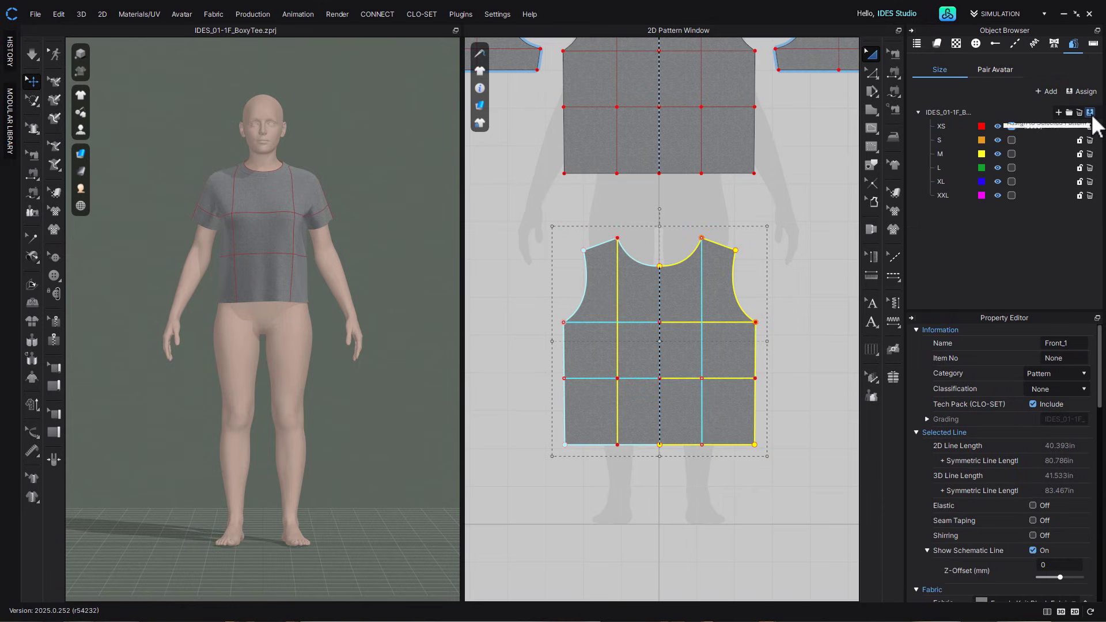
pyautogui.click(1091, 114)
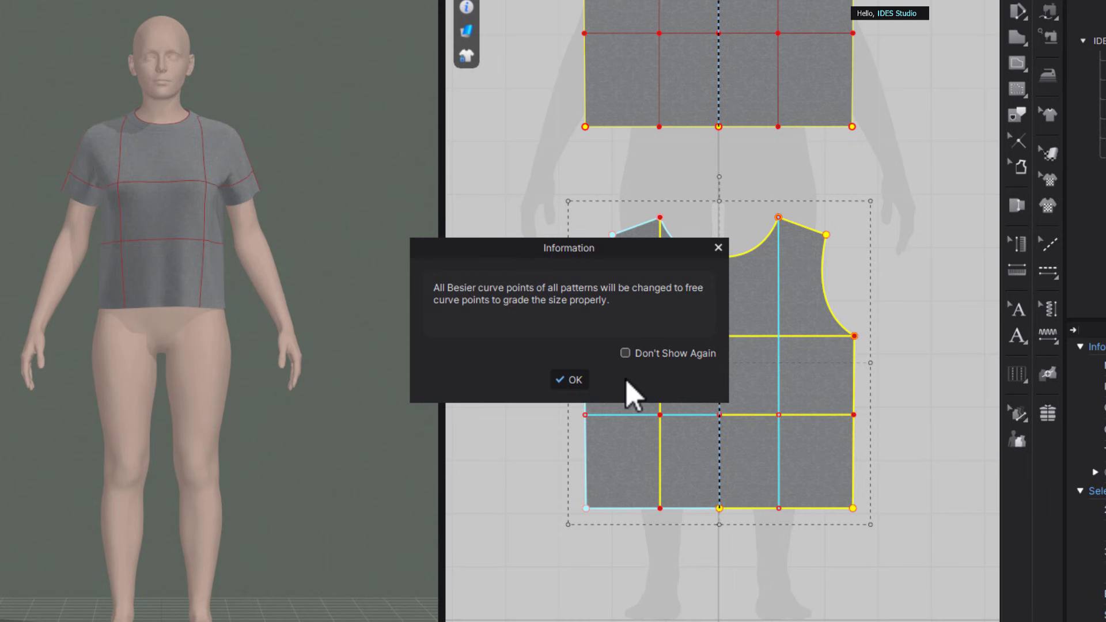
pyautogui.click(578, 380)
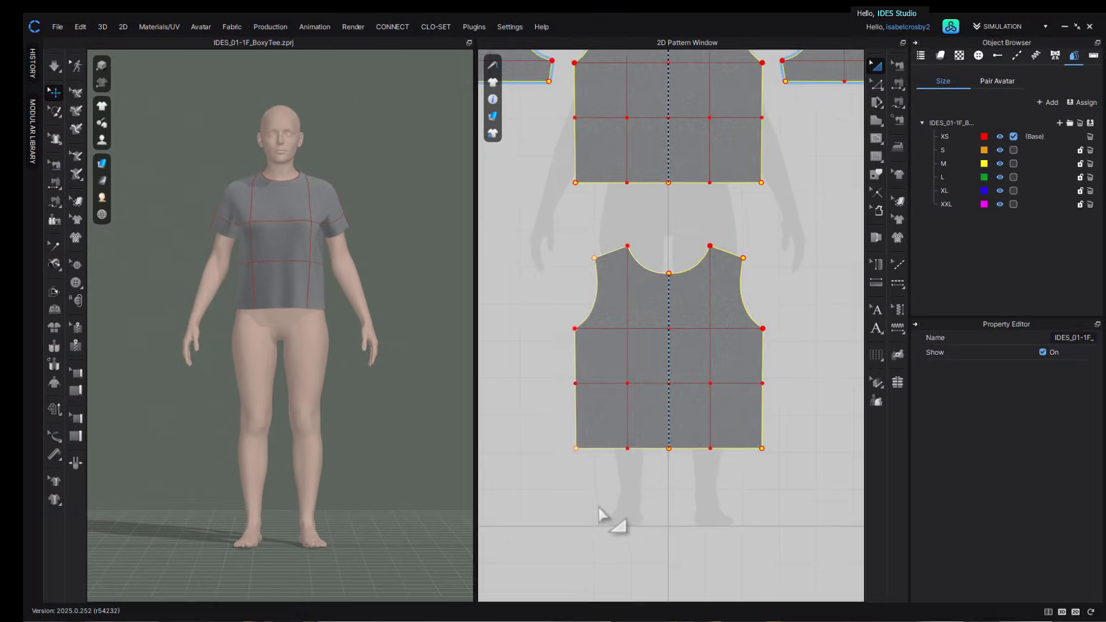
pyautogui.click(598, 509)
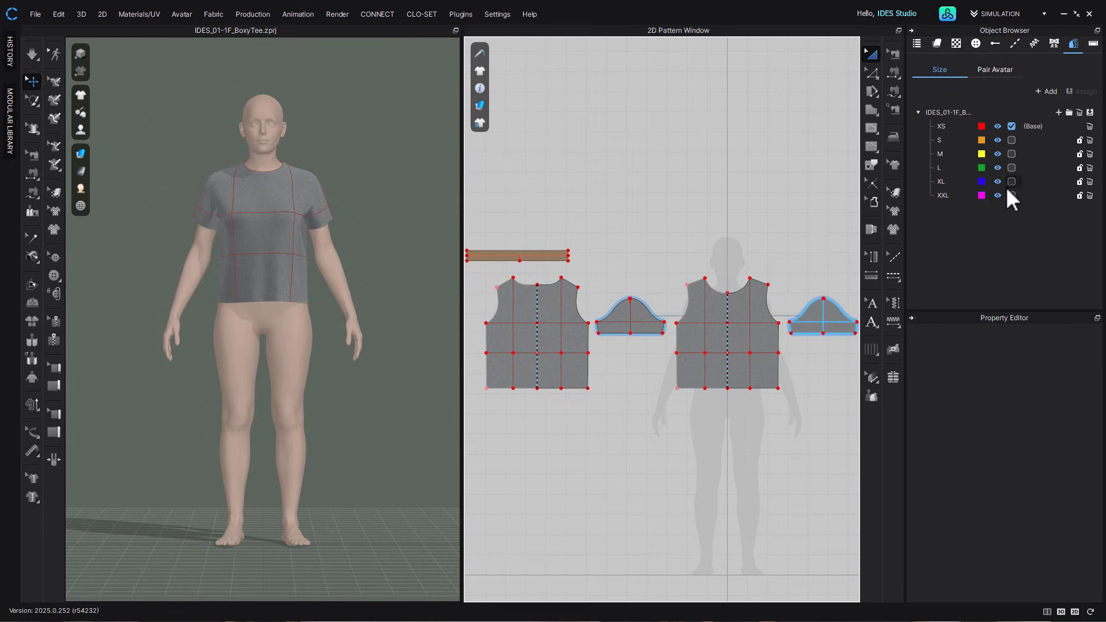
# Set M as the base size of the size group
pyautogui.click(1012, 154)
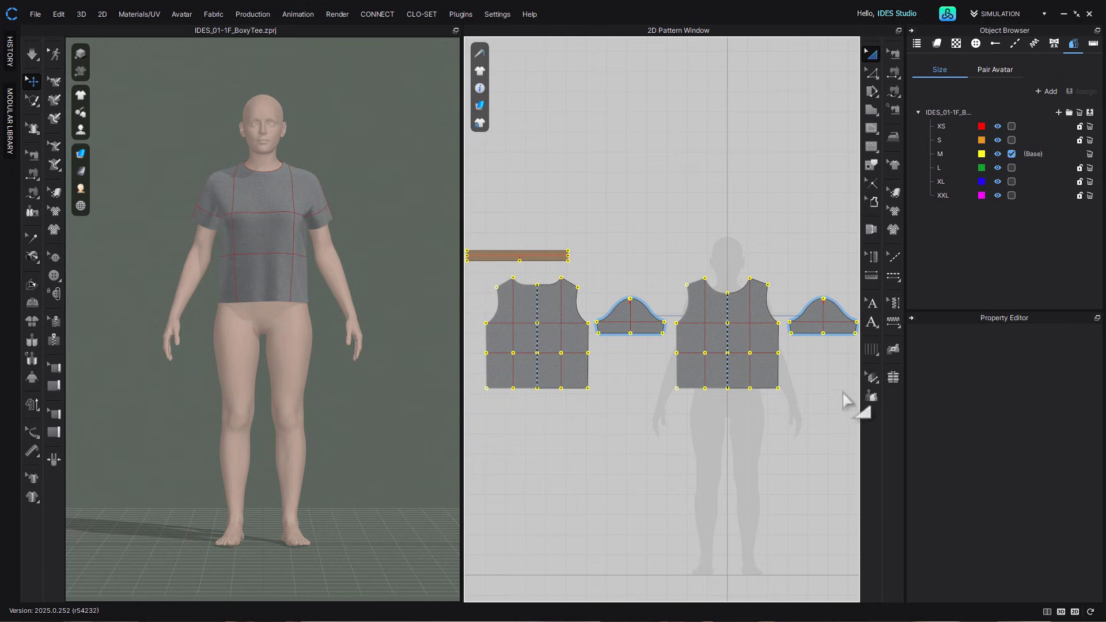
pyautogui.click(1012, 167)
pyautogui.click(1012, 154)
pyautogui.moveTo(371, 410)
pyautogui.mouseDown(button='right')
pyautogui.moveTo(156, 405)
pyautogui.moveTo(375, 402)
pyautogui.mouseUp(button='right')
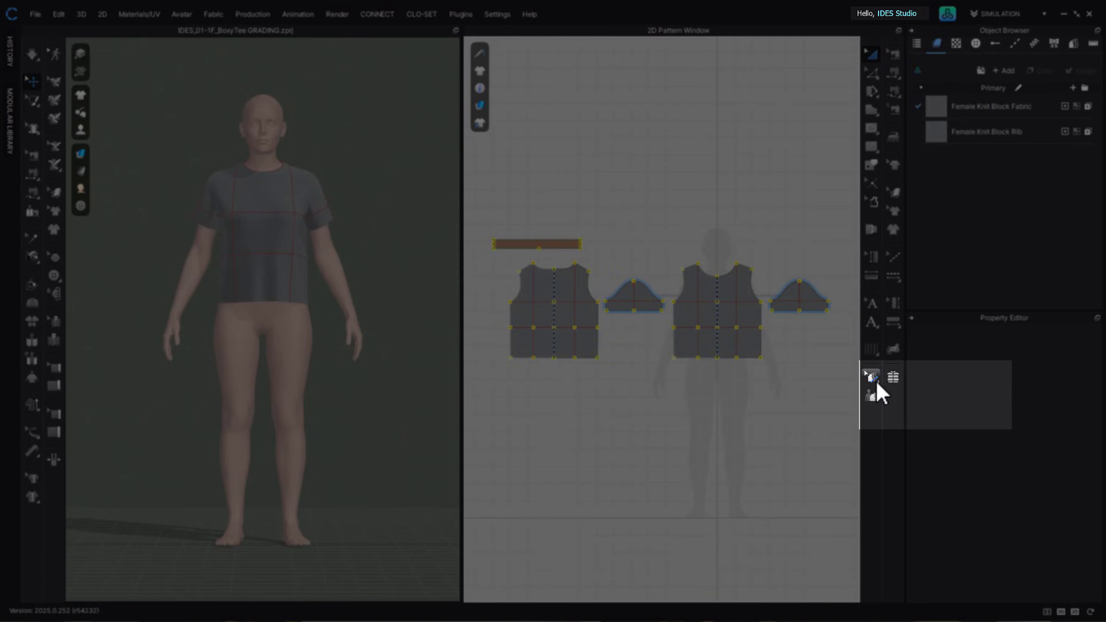
# Grade the front pattern's hem with Edit Grading, entering a Y-axis offset of 0.5 in for all sizes
pyautogui.click(875, 378)
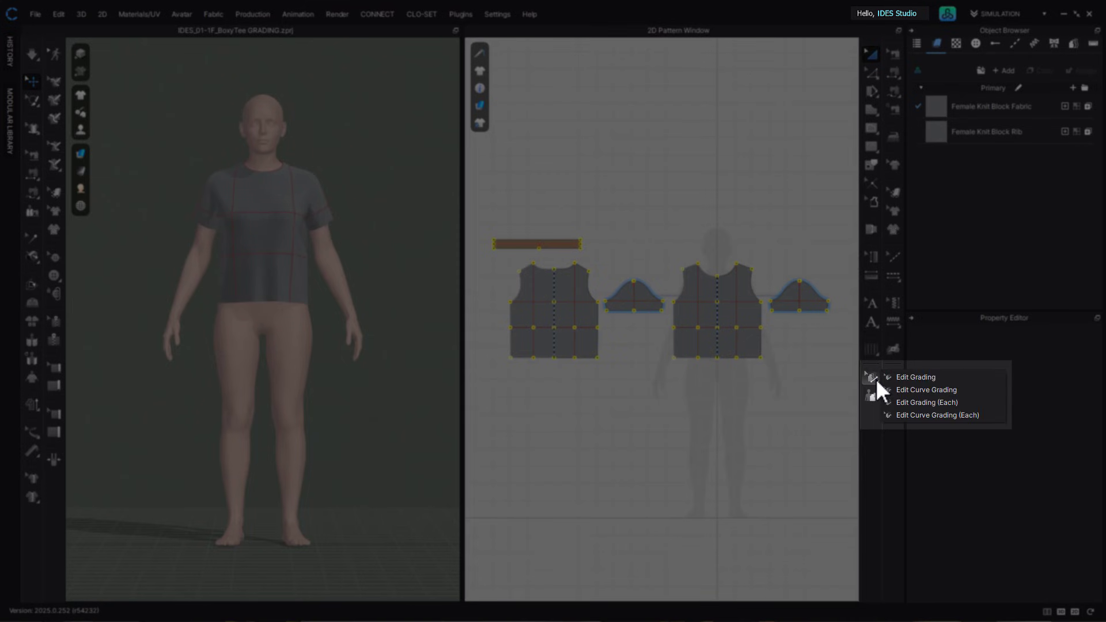
pyautogui.click(972, 375)
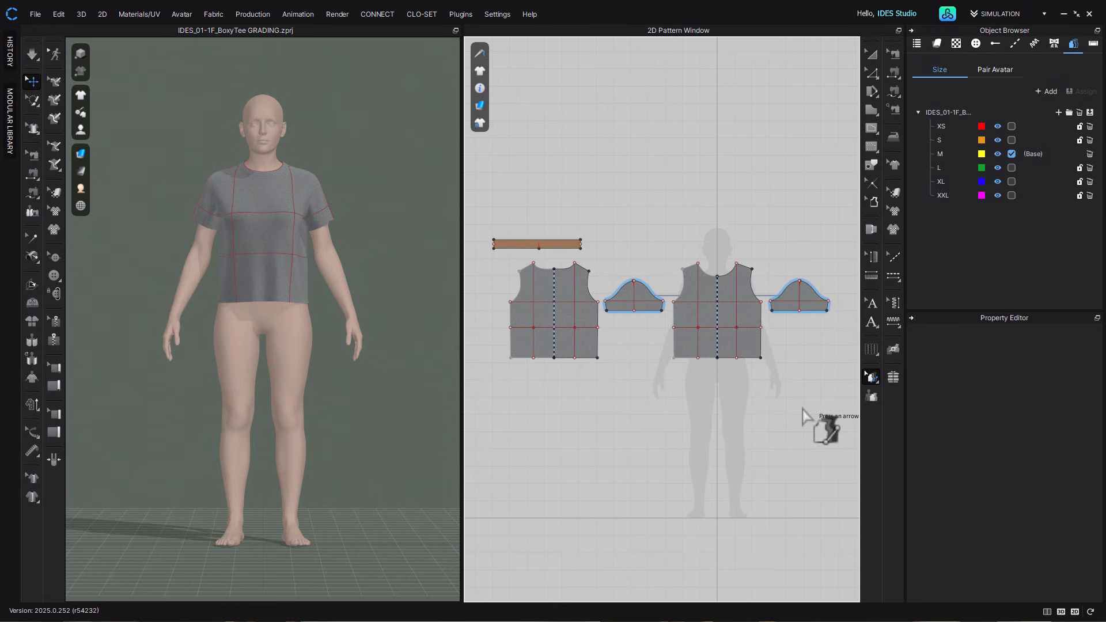
pyautogui.scroll(-3, 812, 424)
pyautogui.moveTo(752, 395); pyautogui.dragTo(752, 285, button='middle')
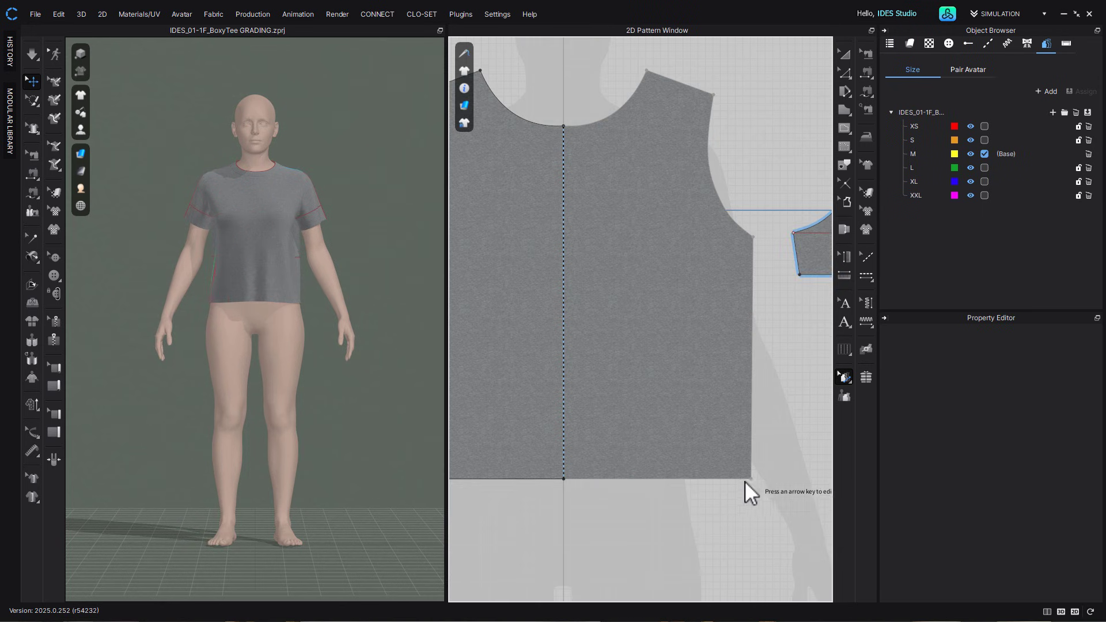
pyautogui.click(747, 479)
pyautogui.click(1063, 498)
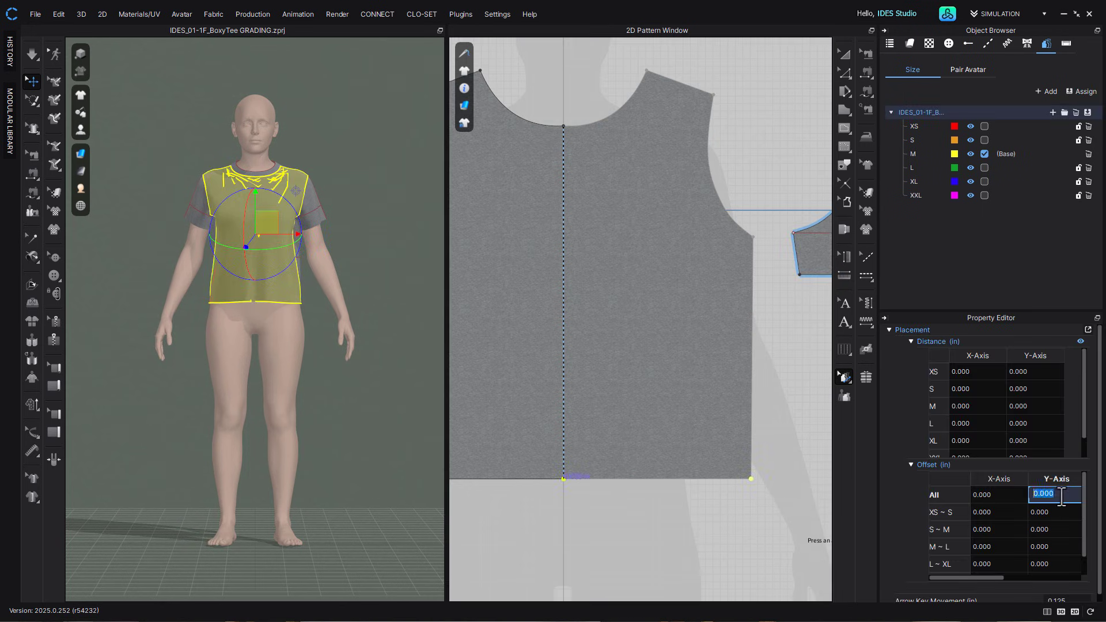
pyautogui.moveTo(1064, 497); pyautogui.dragTo(997, 489)
pyautogui.write('.5')
pyautogui.press('Return')
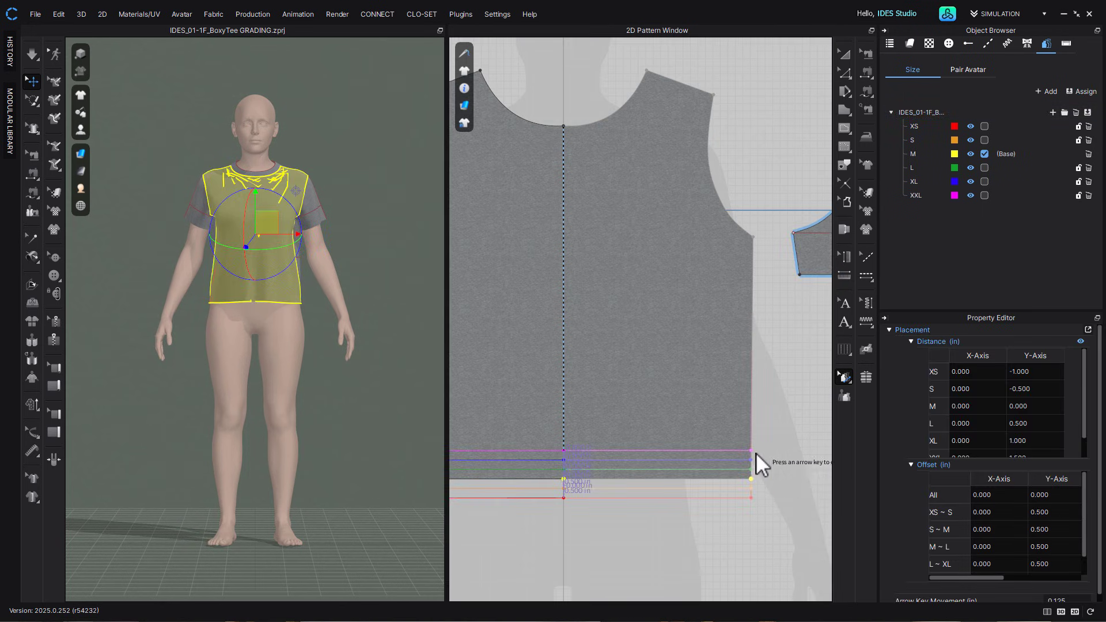
# Grade the front pattern's underarm point with a Y-axis offset of -0.25 in for all sizes
pyautogui.click(769, 275)
pyautogui.click(753, 236)
pyautogui.doubleClick(1045, 494)
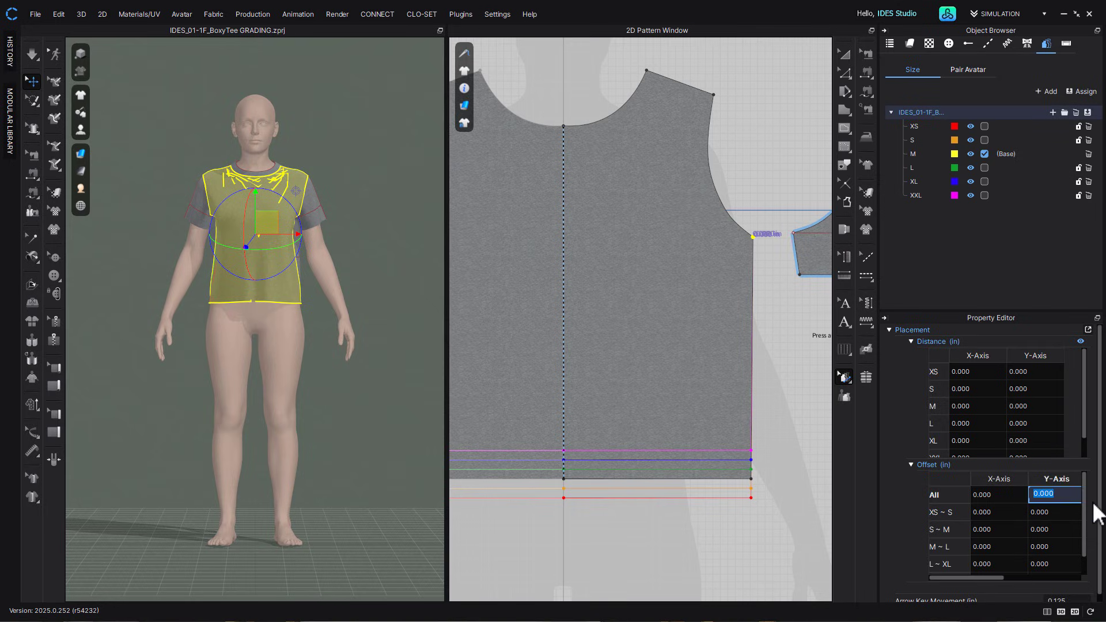
pyautogui.write('-.25')
pyautogui.press('Return')
pyautogui.click(776, 299)
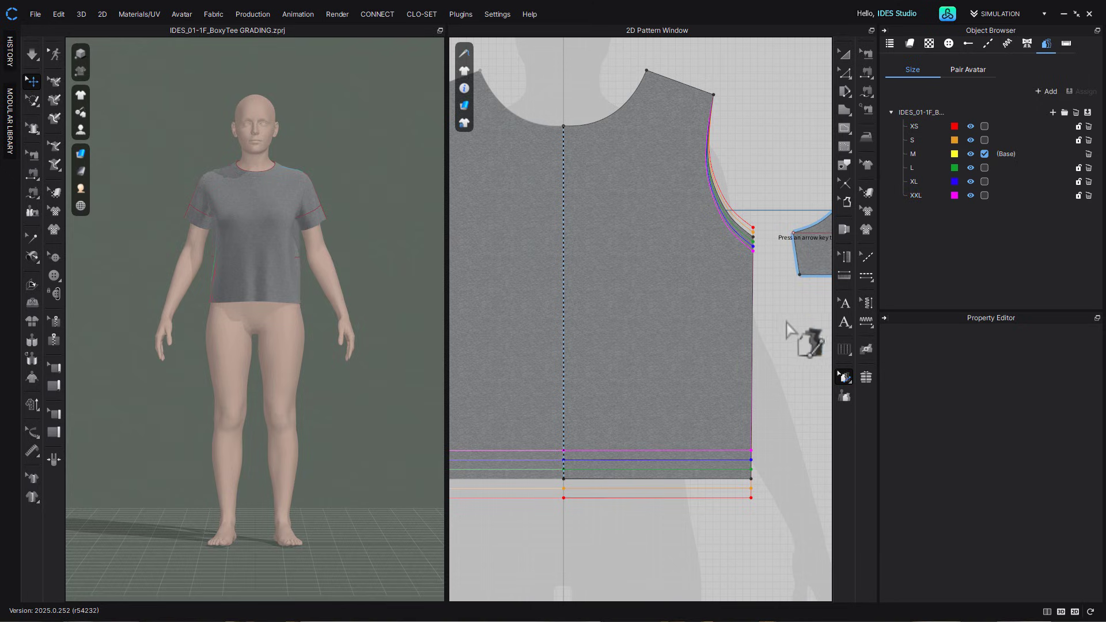
# Select the front pattern's side hem corner with Edit Grading and examine its distance, offset and arrow key movement settings
pyautogui.click(839, 380)
pyautogui.click(750, 479)
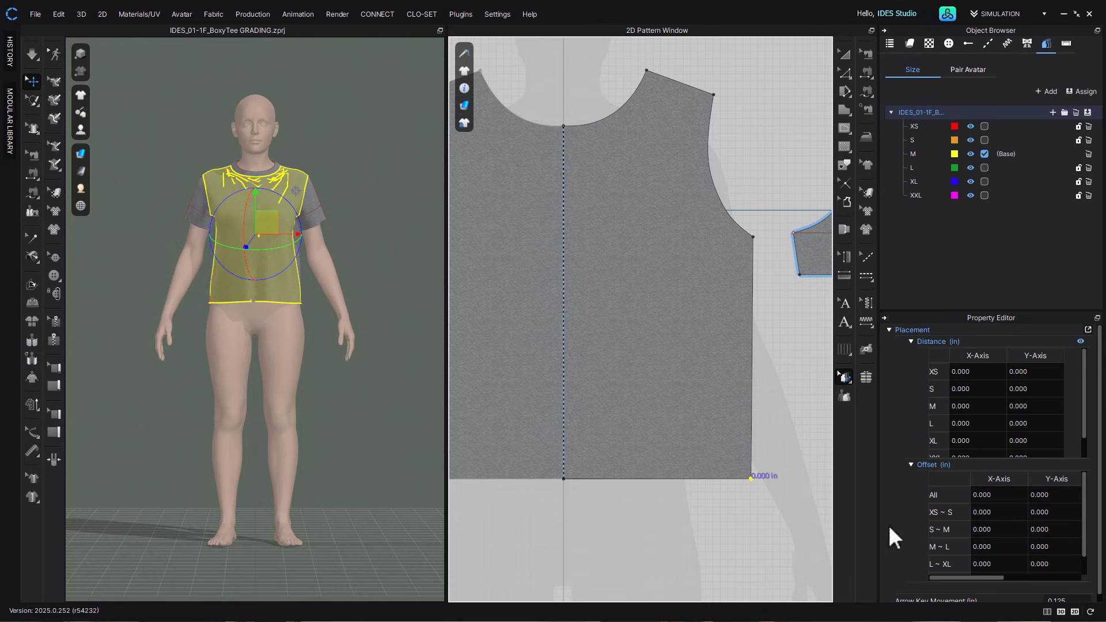
pyautogui.scroll(-1, 979, 576)
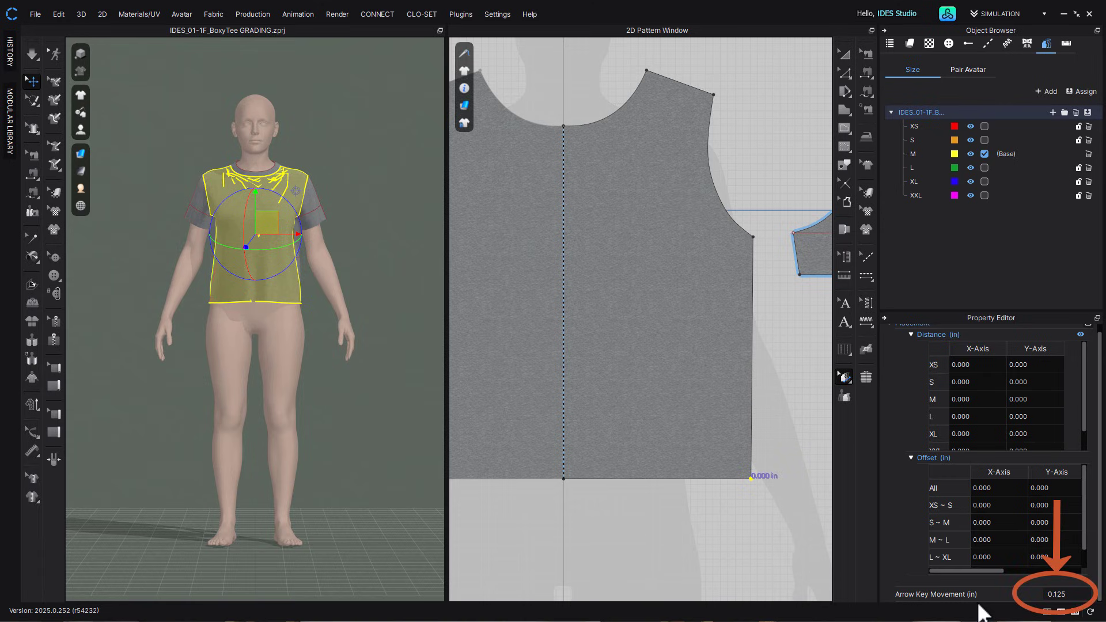
# Switch the unit system to Millimeter in the user settings
pyautogui.click(496, 15)
pyautogui.click(508, 42)
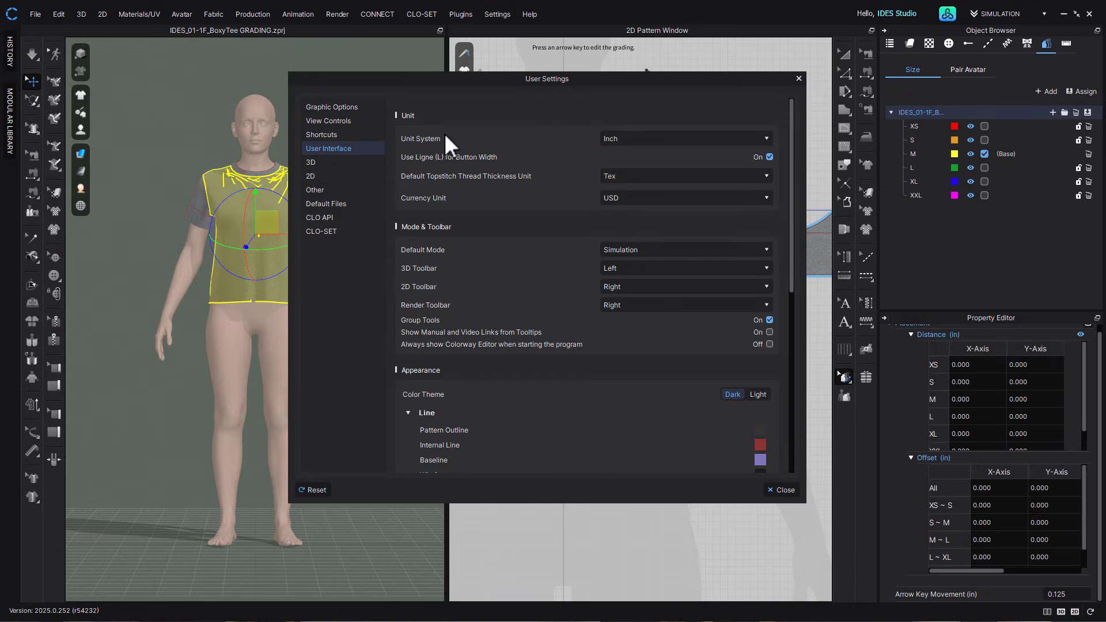
pyautogui.click(626, 139)
pyautogui.click(633, 168)
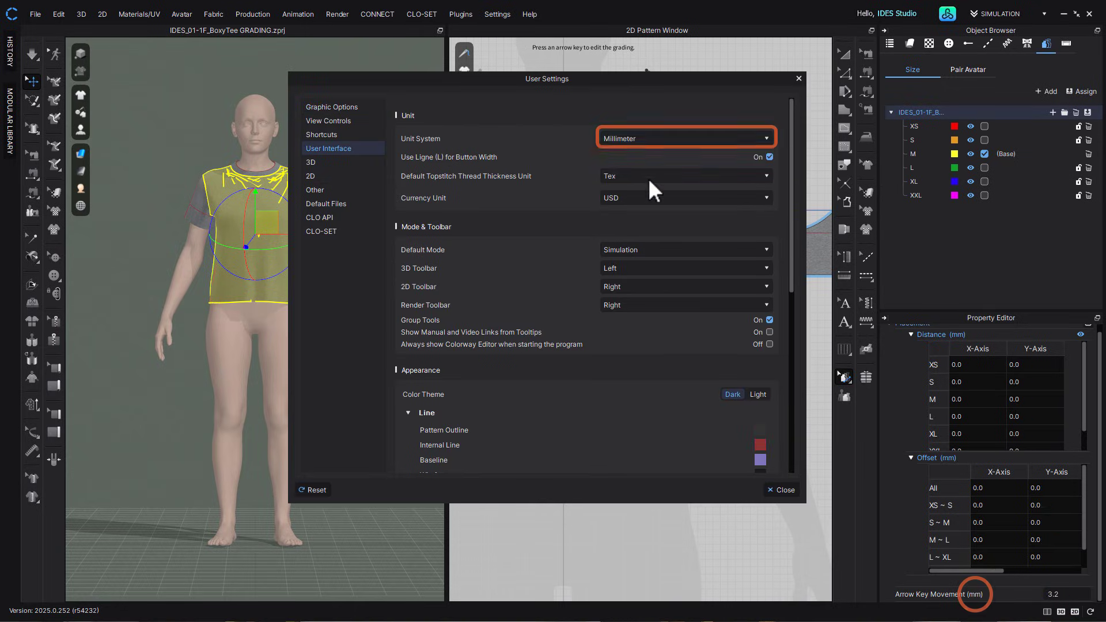
pyautogui.press('Escape')
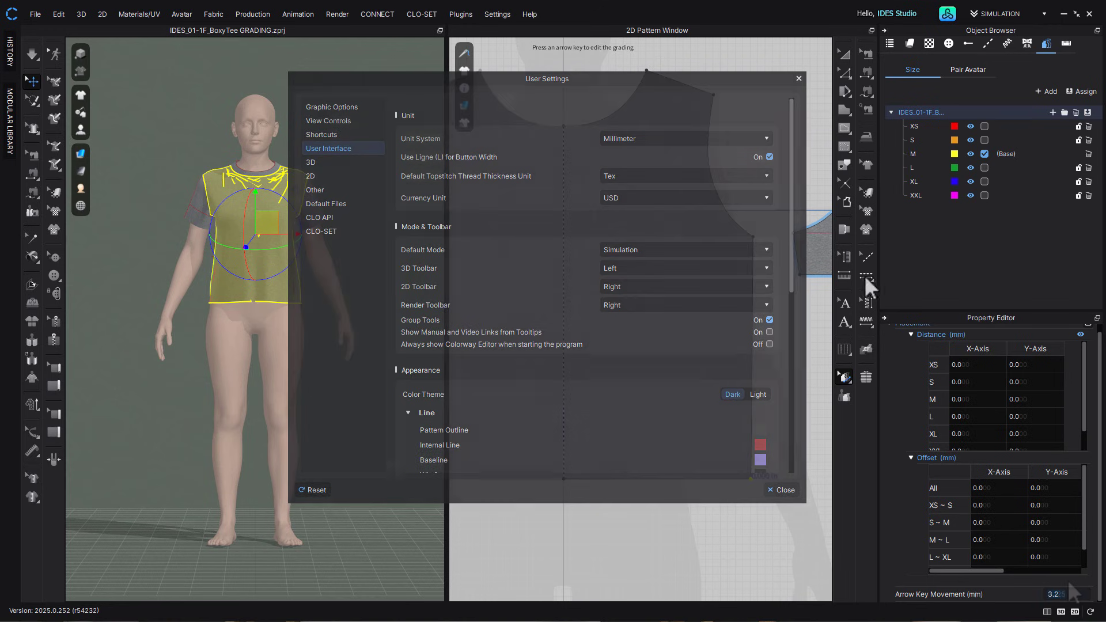
# Try an arrow key movement of 0.063 in for grading and set it back to 0.125 in
pyautogui.click(1066, 580)
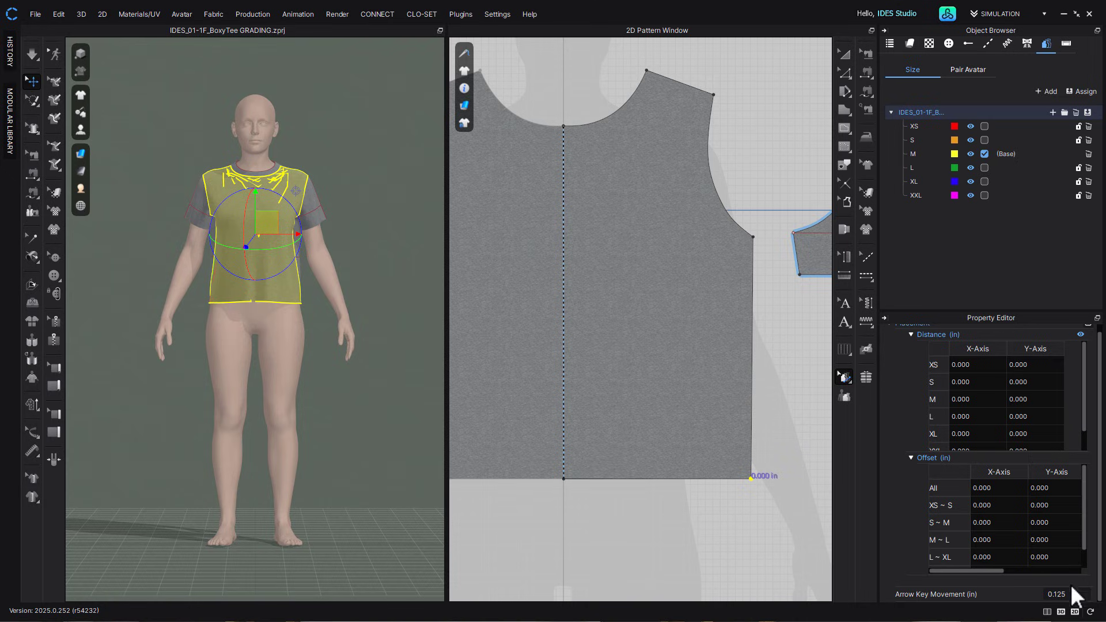
pyautogui.click(1074, 595)
pyautogui.write('0.063')
pyautogui.press('Return')
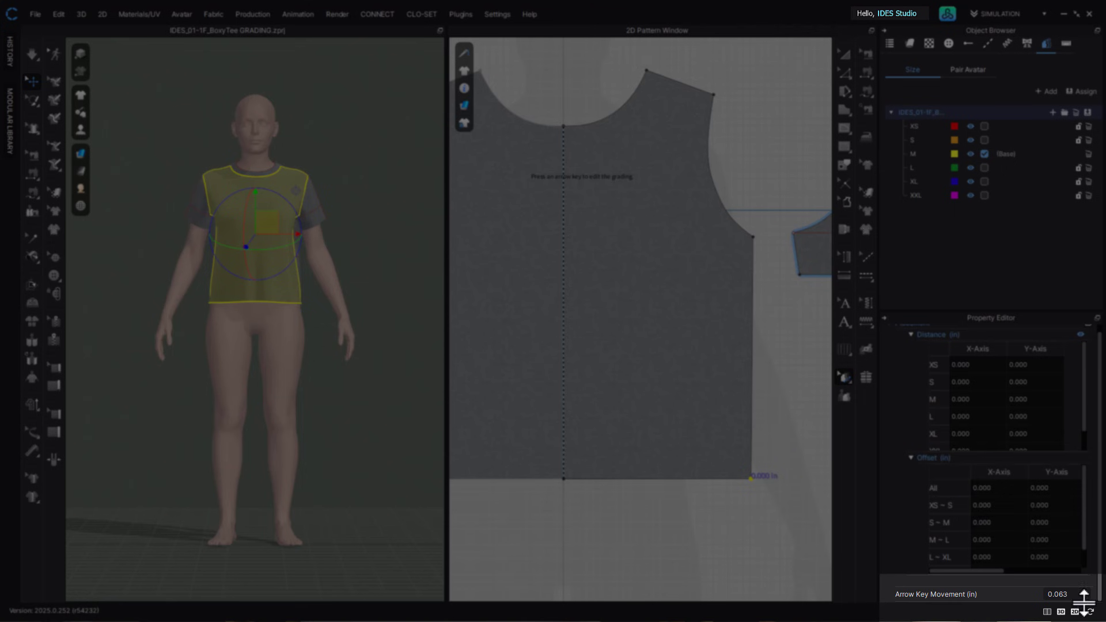
pyautogui.doubleClick(1066, 594)
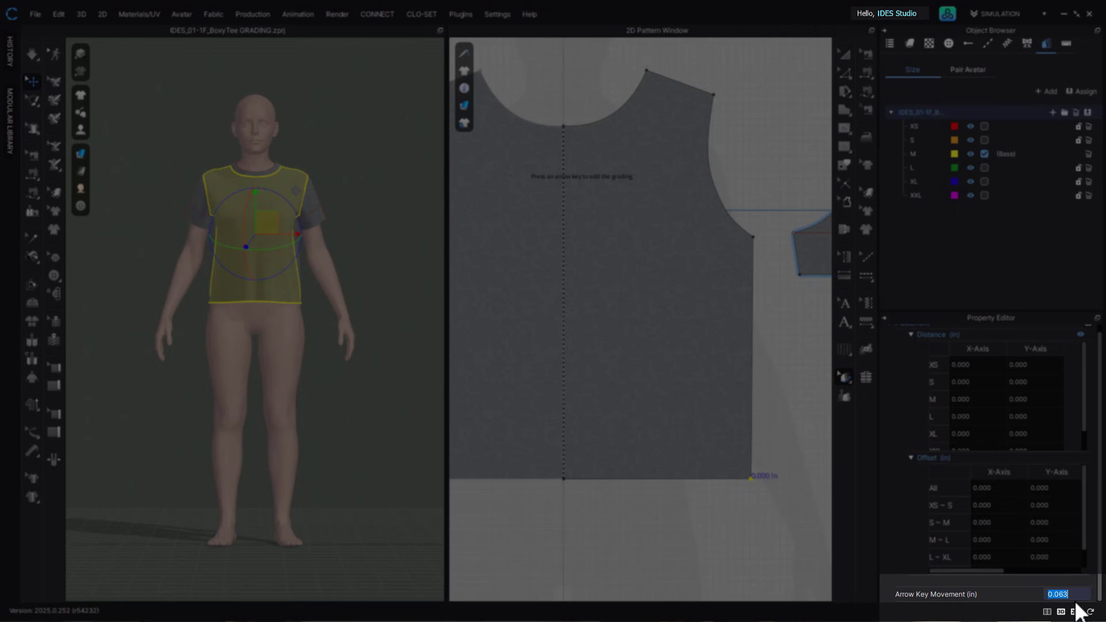
pyautogui.write('.125')
pyautogui.press('Return')
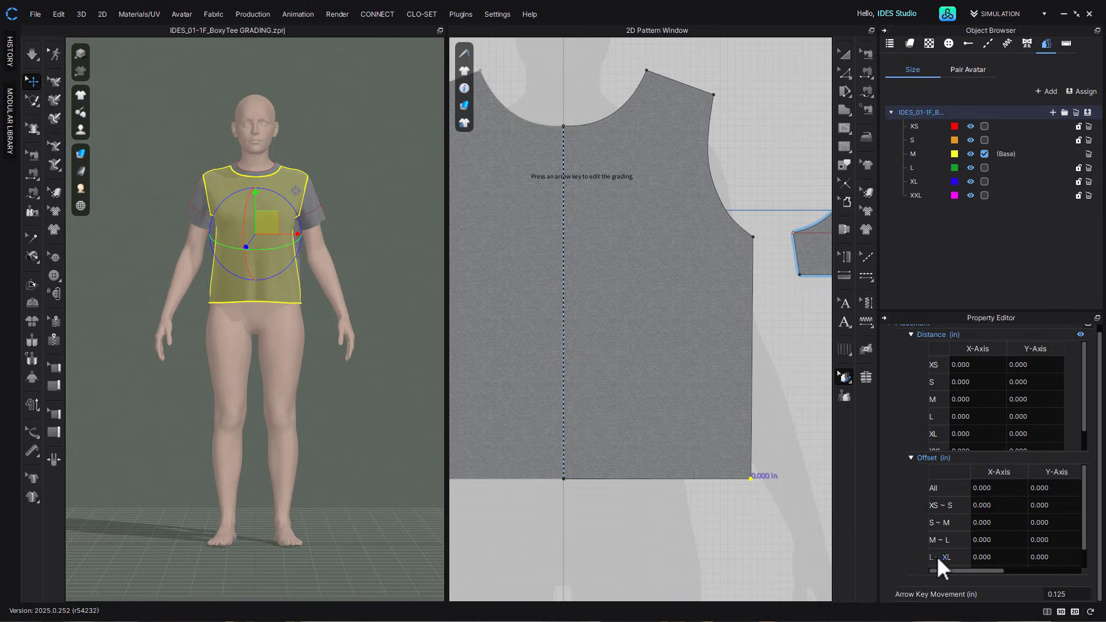
# Grade the front hem's side and center points downward together in four 0.125 in increments
pyautogui.keyDown('shift'); pyautogui.click(563, 479); pyautogui.keyUp('shift')
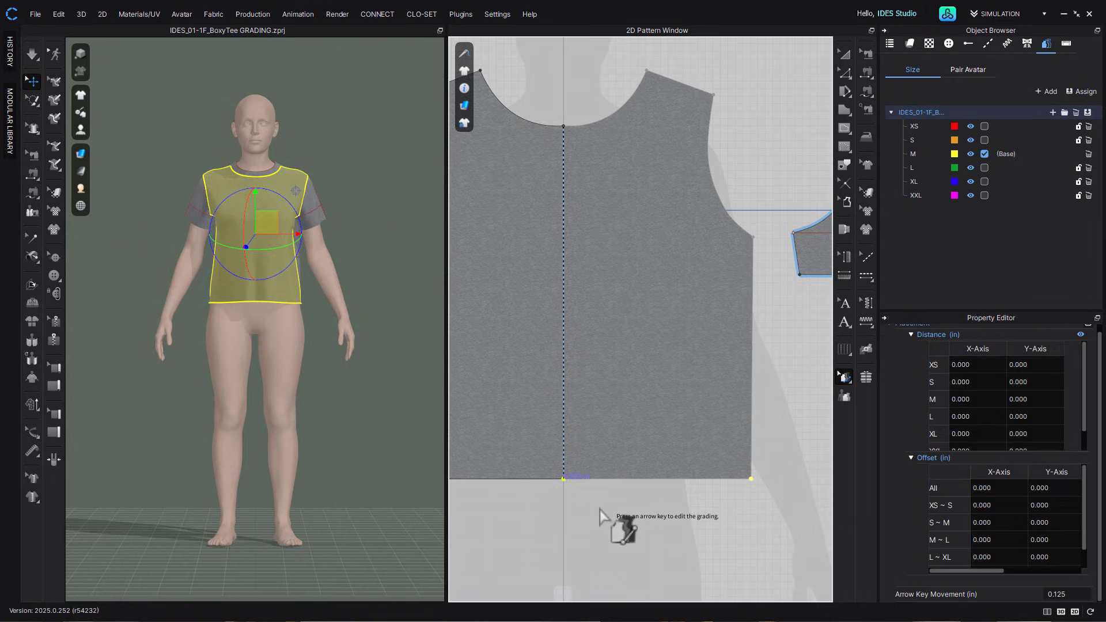
pyautogui.press('Down')
pyautogui.press('Down')
pyautogui.press('Down')
pyautogui.press('Down')
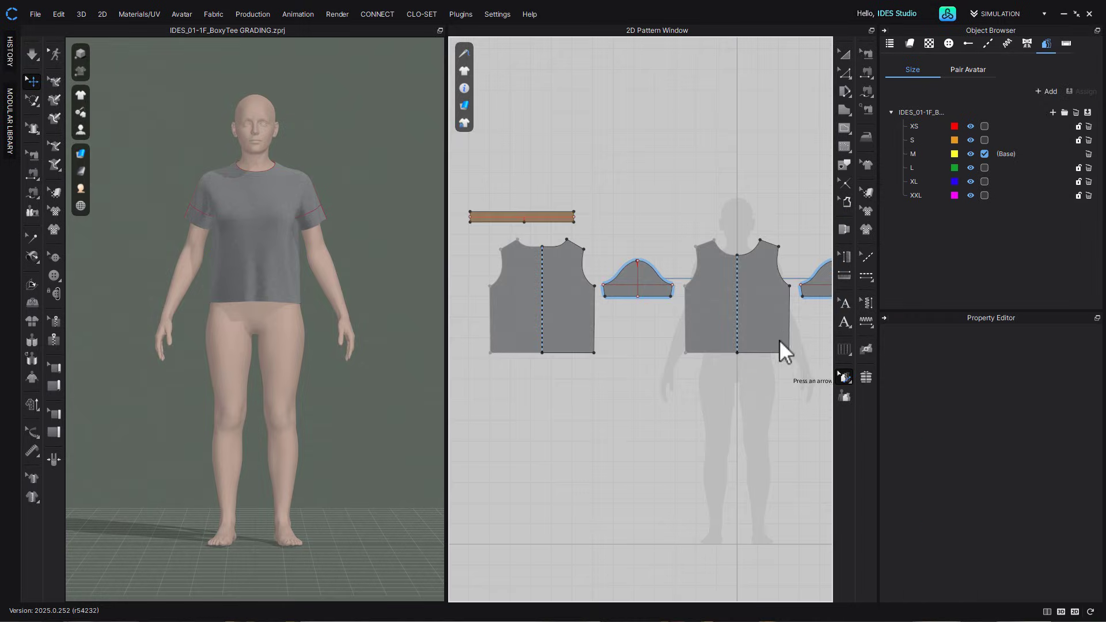
# Grade the front and back underarm points together, 0.5 in outward and 0.25 in downward per size
pyautogui.click(789, 285)
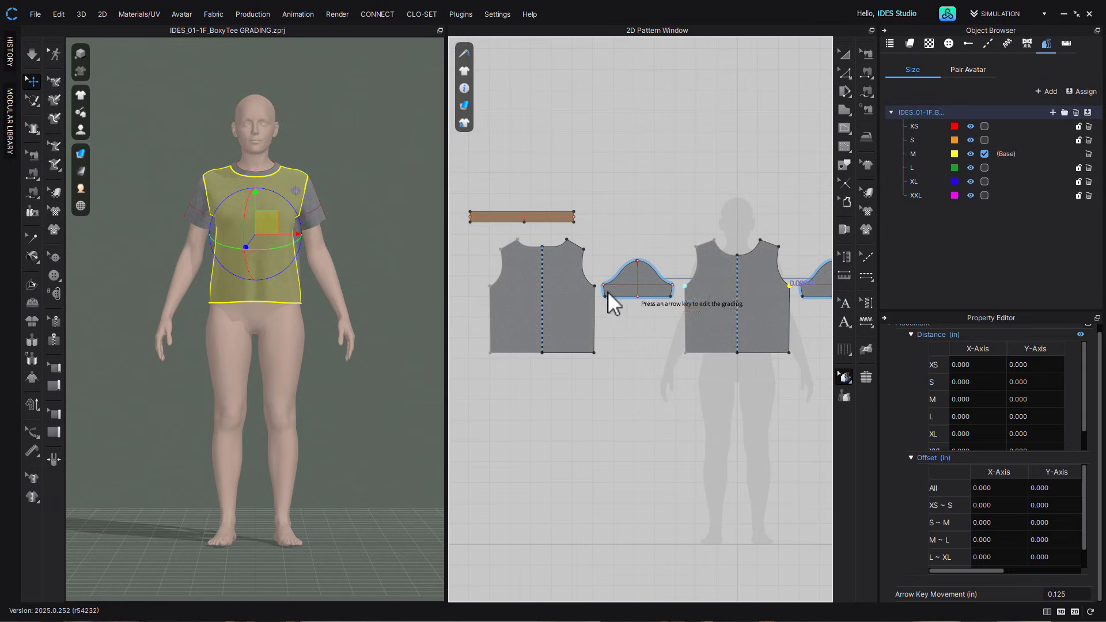
pyautogui.keyDown('shift'); pyautogui.click(594, 286); pyautogui.keyUp('shift')
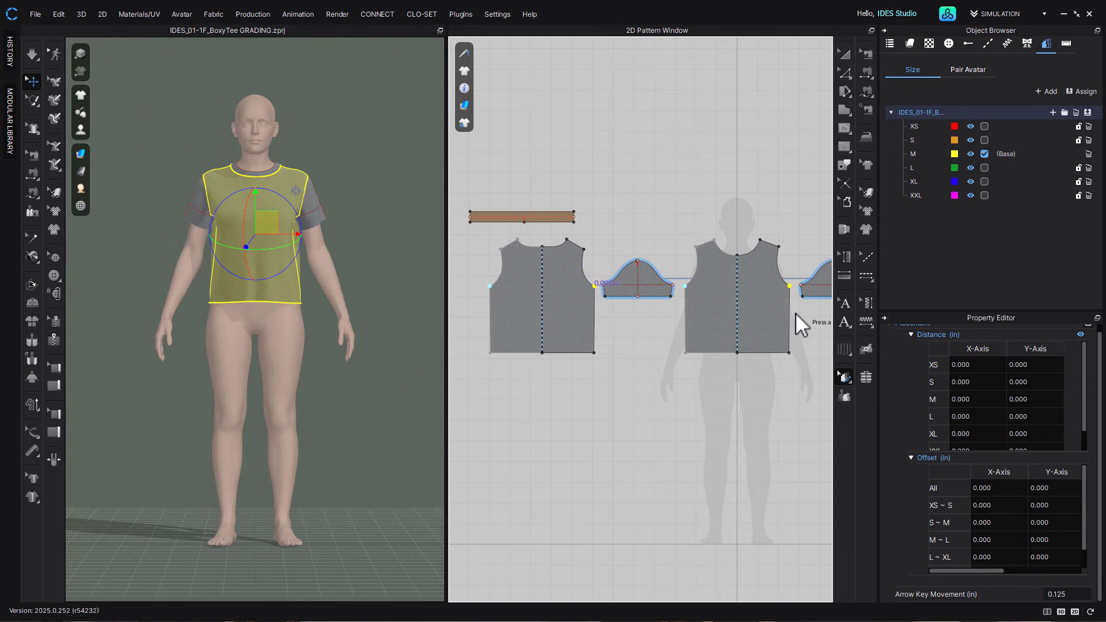
pyautogui.scroll(6, 796, 313)
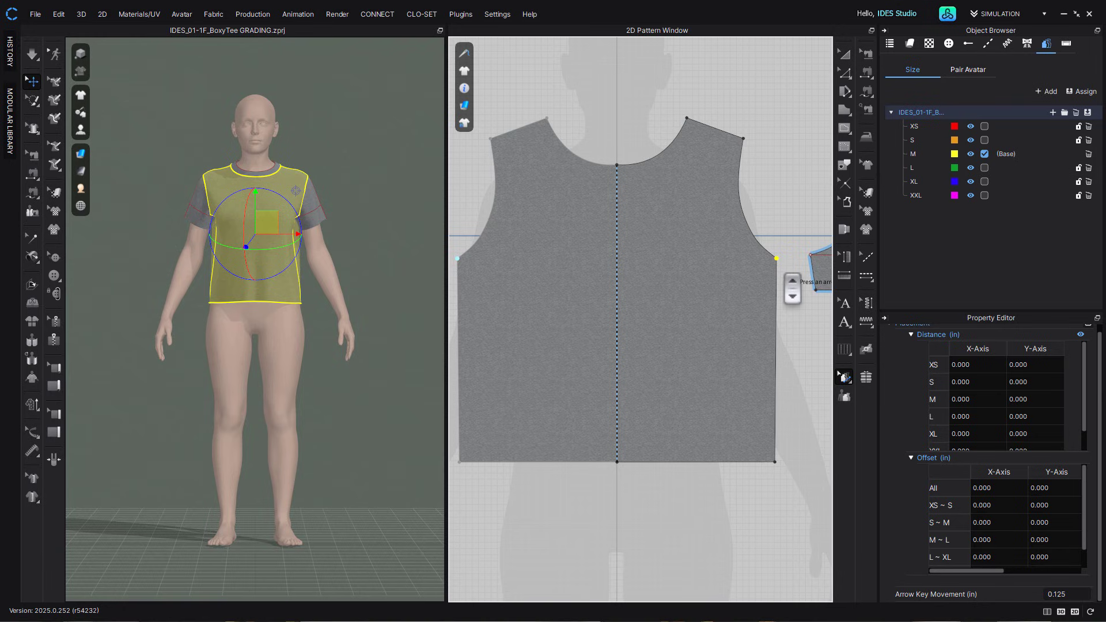
pyautogui.press('Right')
pyautogui.press('Right')
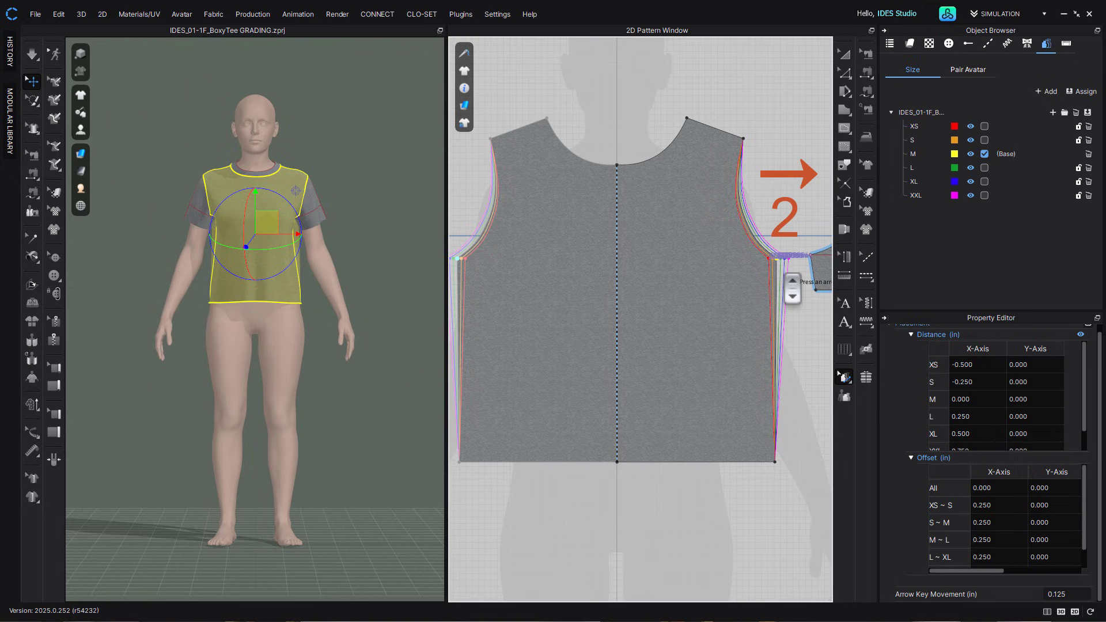
pyautogui.press('Right')
pyautogui.press('Right')
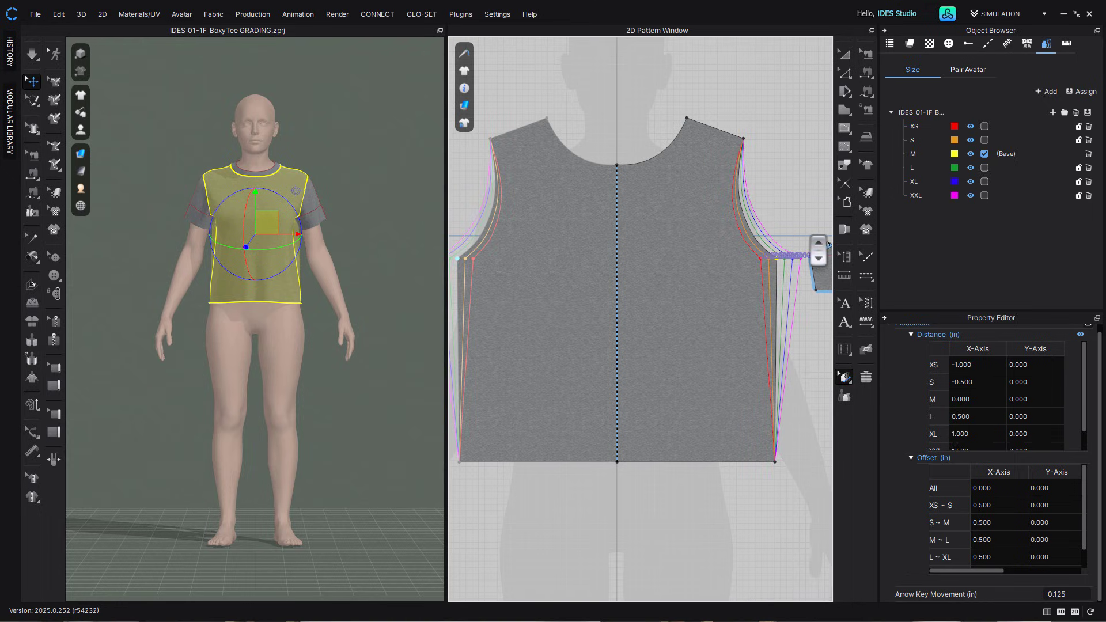
pyautogui.press('Down')
pyautogui.press('Down')
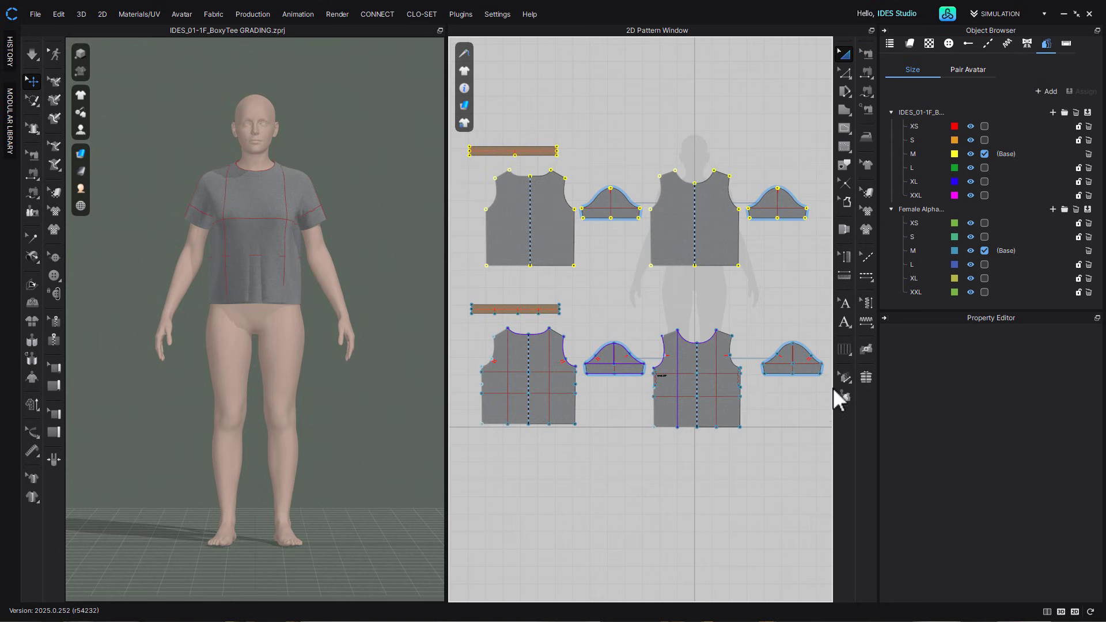
# With Edit Grading, examine the per-size offsets at the reference block sleeve's underarm point beside the front panel
pyautogui.click(843, 378)
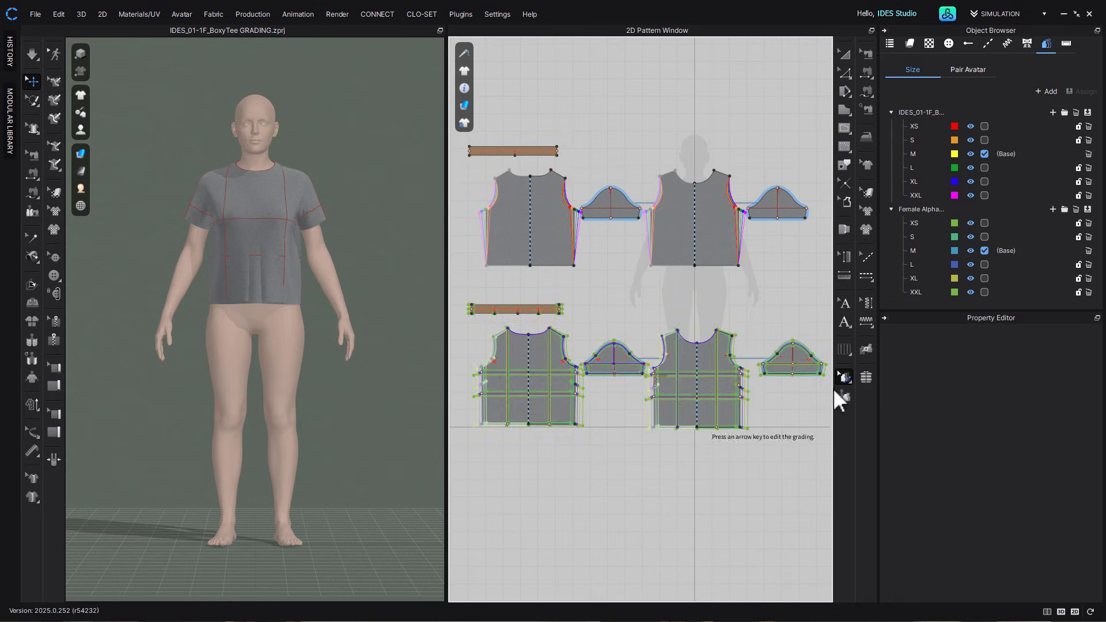
pyautogui.scroll(-2, 783, 442)
pyautogui.moveTo(783, 442); pyautogui.dragTo(675, 437, button='middle')
pyautogui.scroll(-1, 617, 375)
pyautogui.scroll(-2, 618, 369)
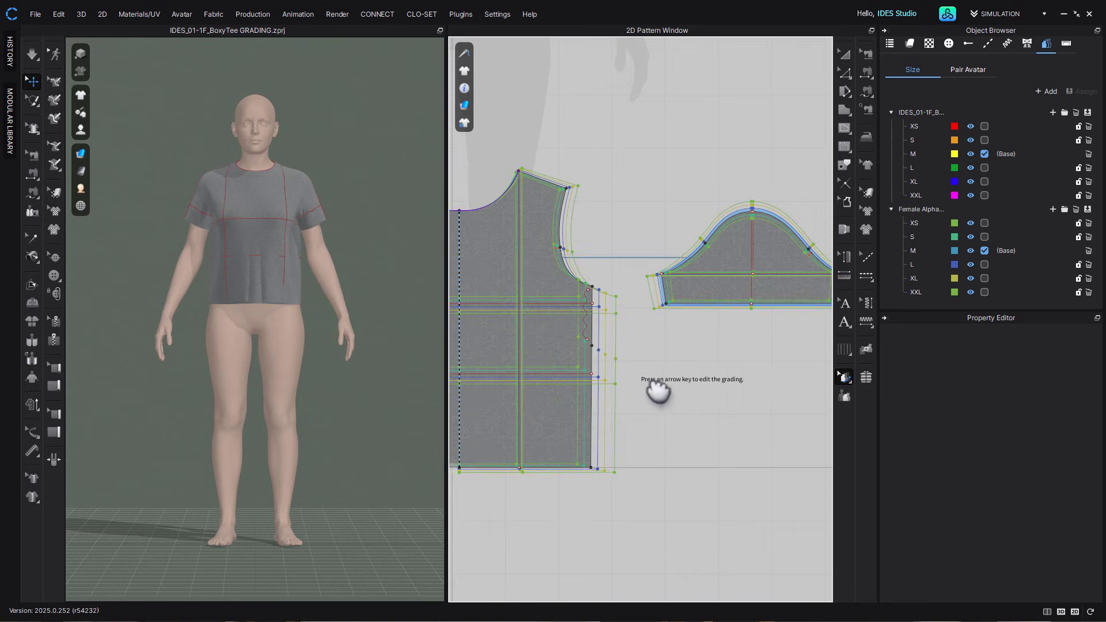
pyautogui.moveTo(646, 379); pyautogui.dragTo(625, 371, button='middle')
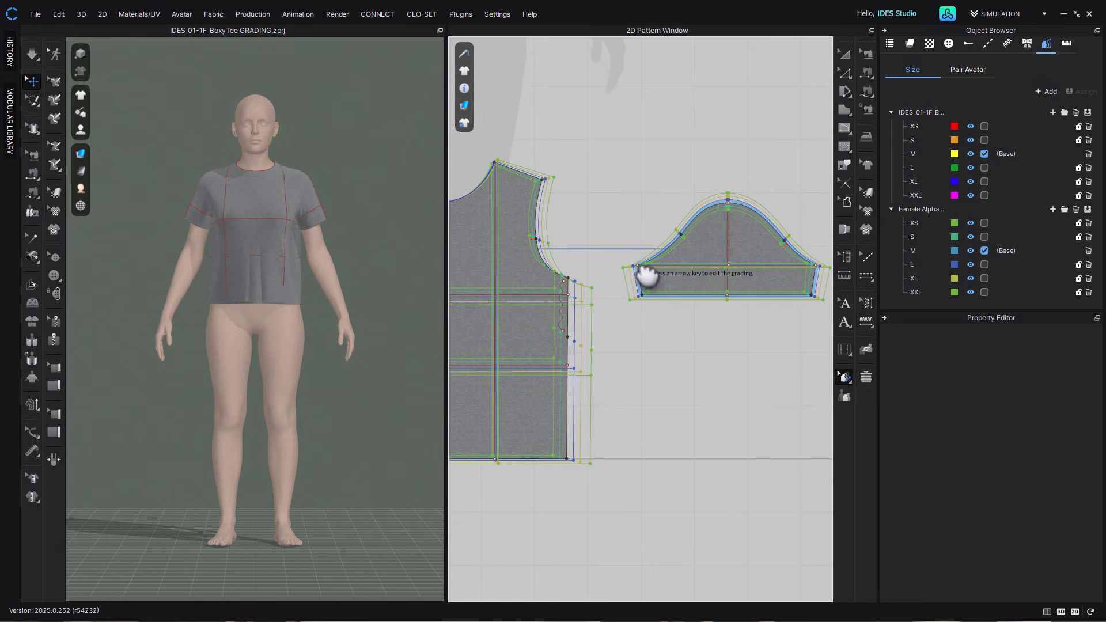
pyautogui.scroll(-3, 649, 276)
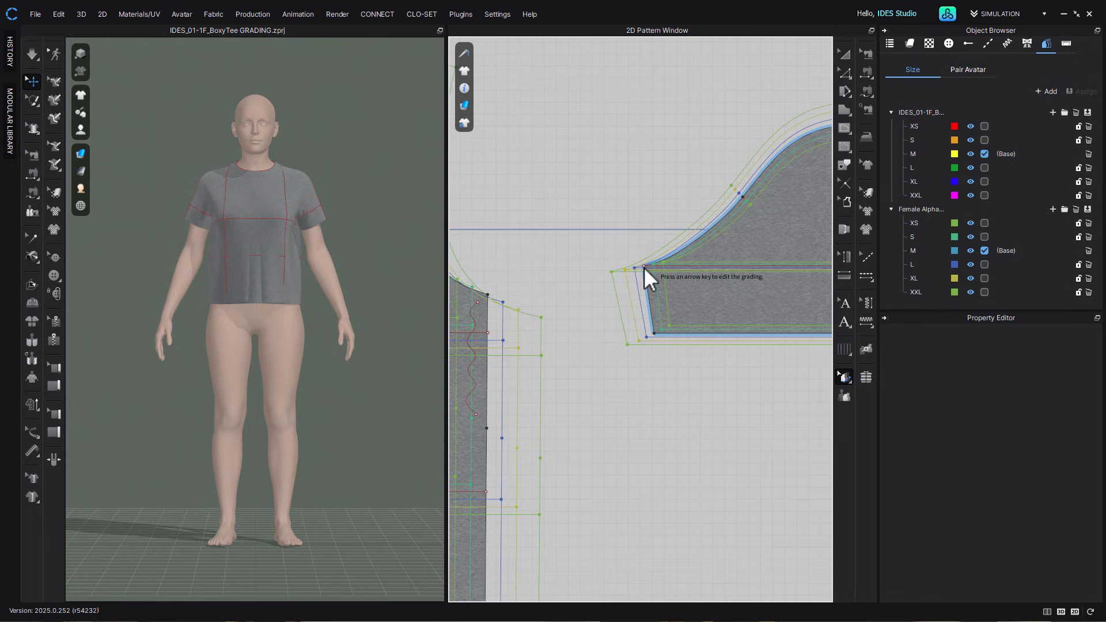
pyautogui.click(645, 267)
pyautogui.click(691, 285)
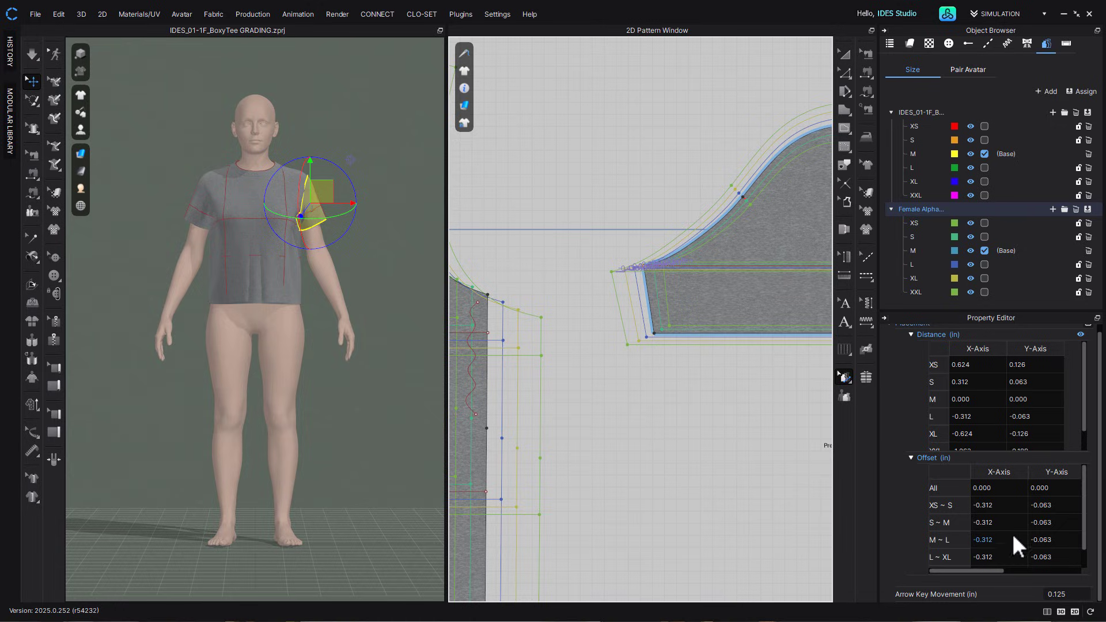
pyautogui.scroll(-1, 1008, 509)
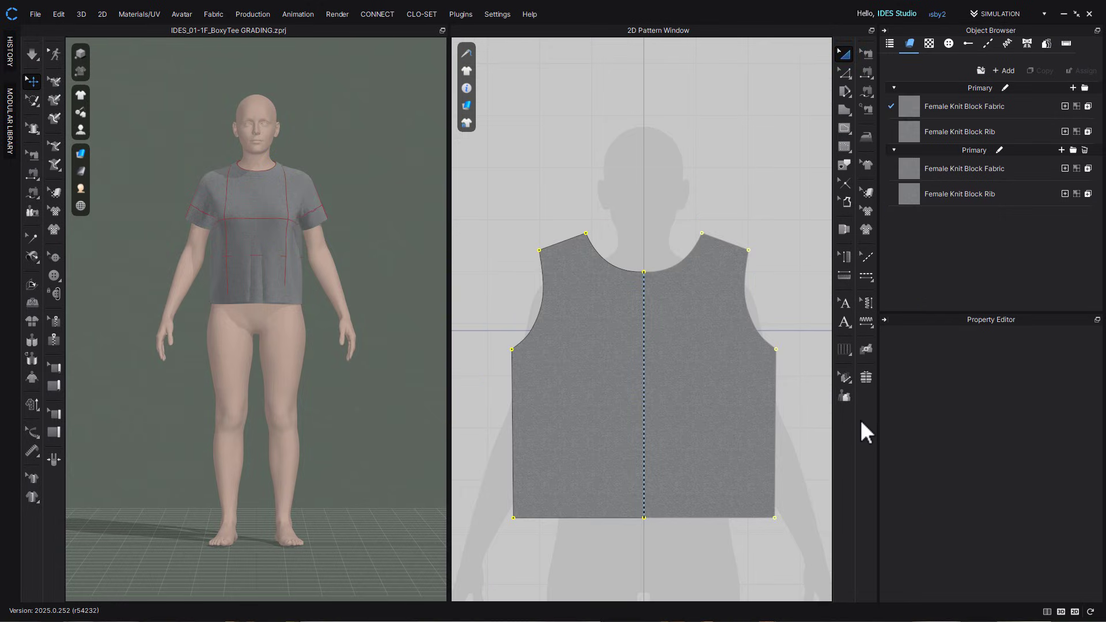
# Grade the tee front's underarm point by an X-axis offset of 0.5 in for all sizes
pyautogui.click(848, 380)
pyautogui.click(776, 349)
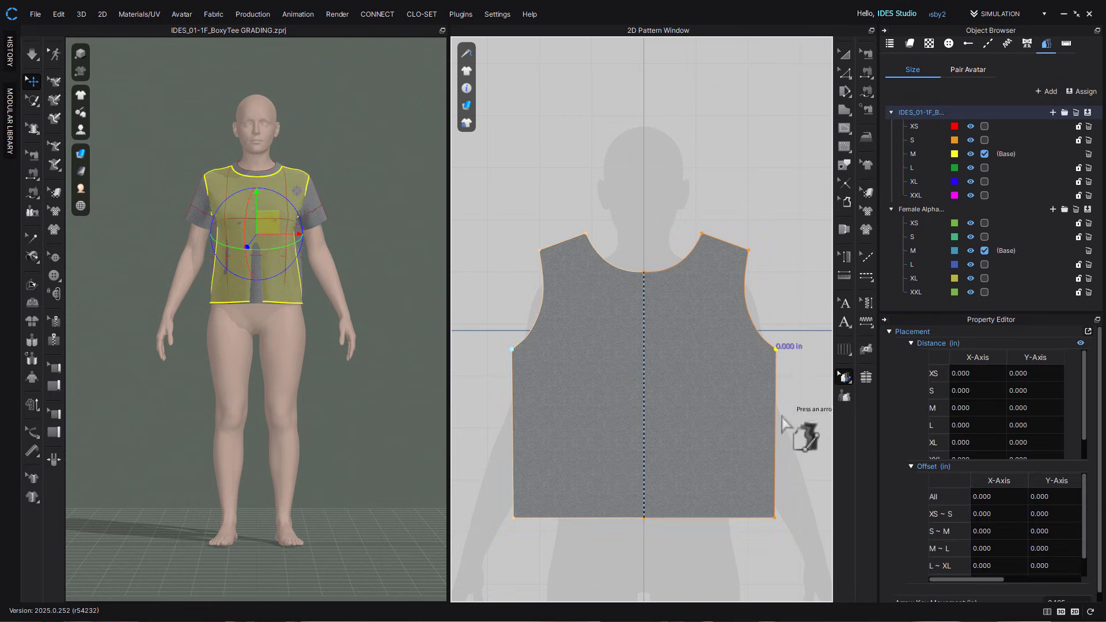
pyautogui.doubleClick(996, 497)
pyautogui.write('0.5')
pyautogui.press('Return')
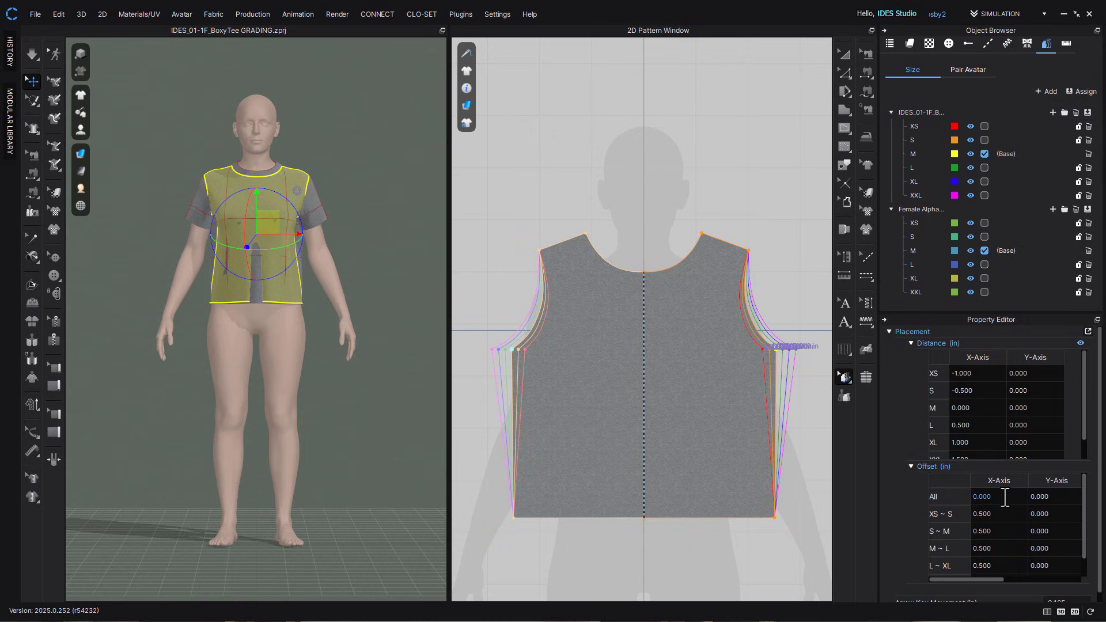
pyautogui.scroll(-2, 999, 495)
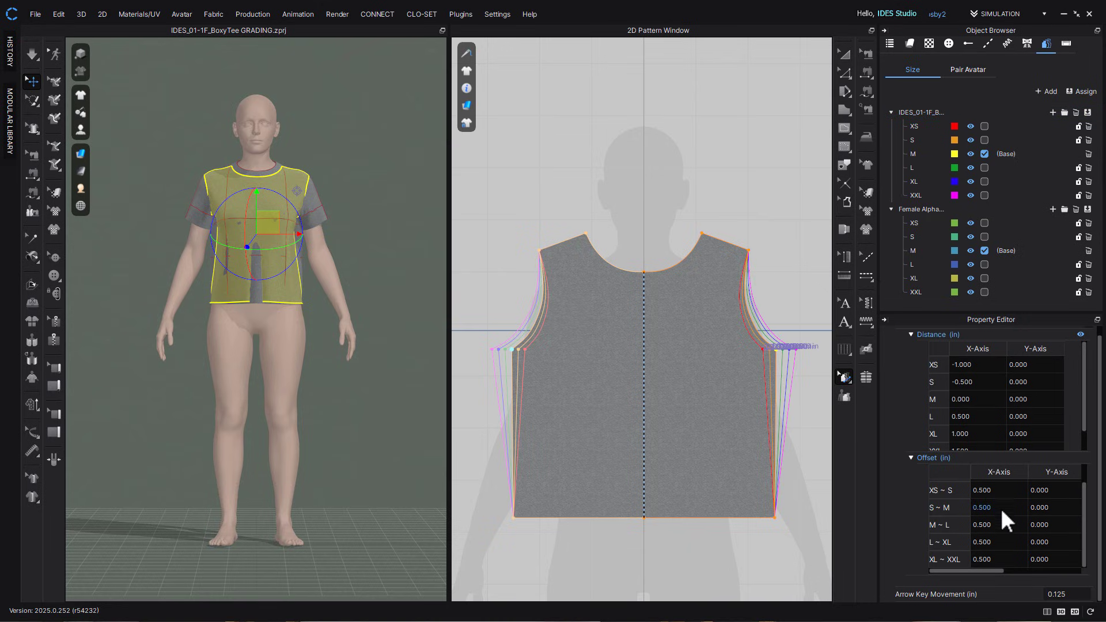
# Set the underarm point's XL ~ XXL X-axis offset to 0.75 in and deselect the point
pyautogui.doubleClick(997, 559)
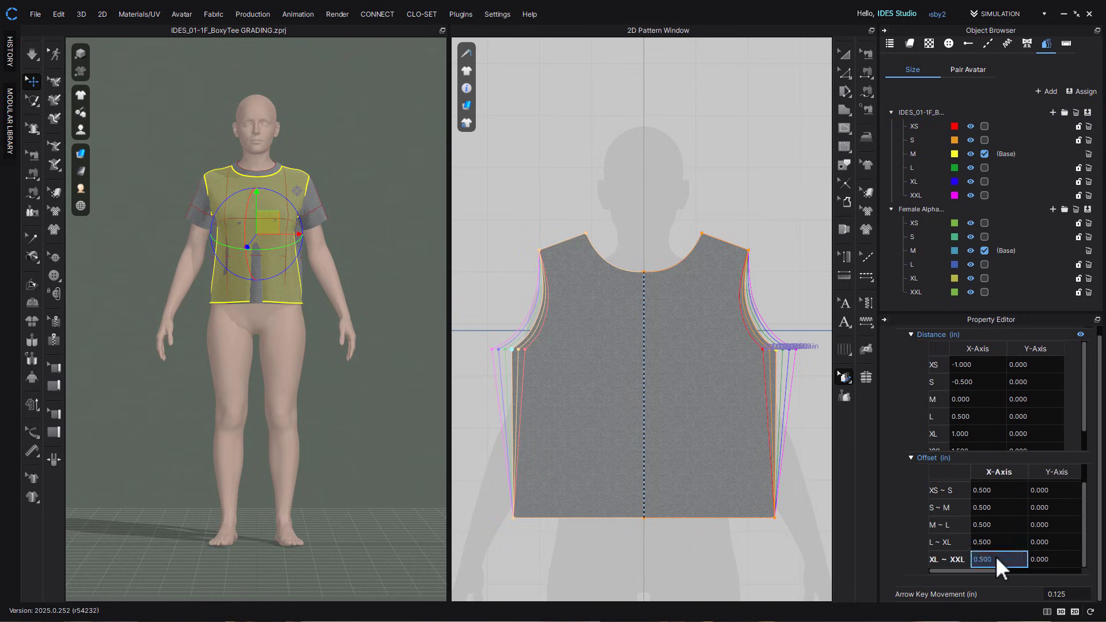
pyautogui.write('0.75')
pyautogui.press('Return')
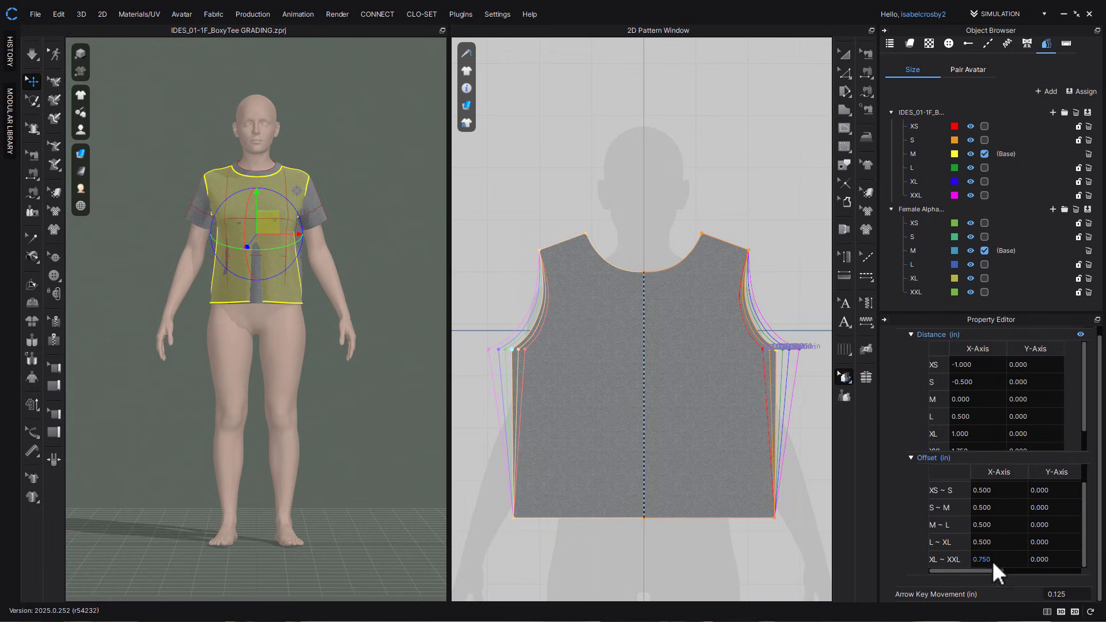
pyautogui.click(790, 533)
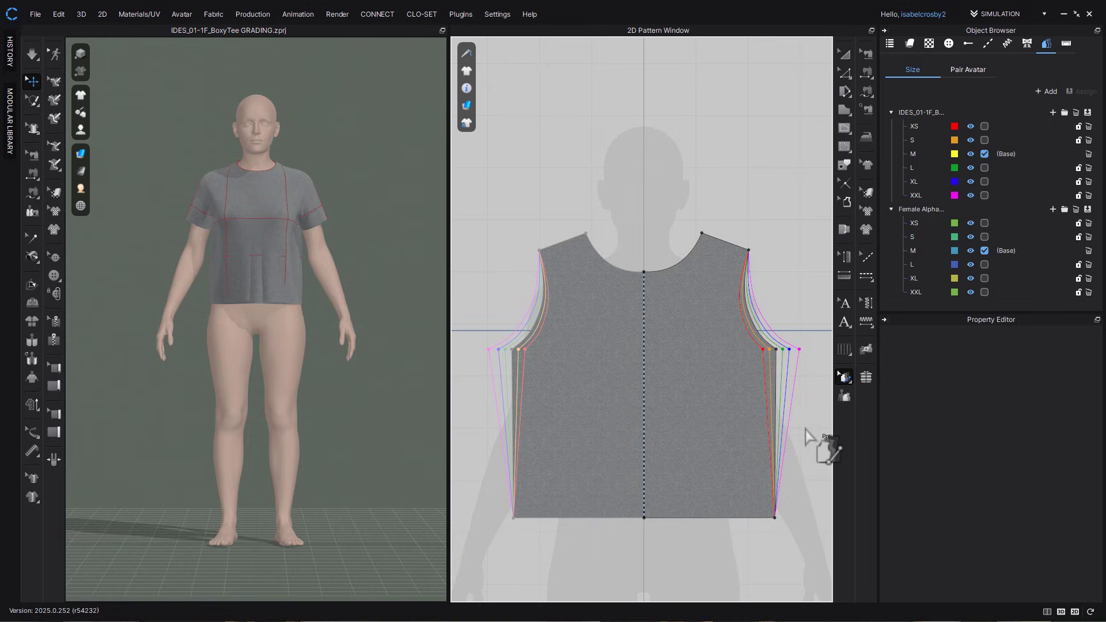
# Undo the X-axis grading on the front underarm point
pyautogui.scroll(3, 804, 428)
pyautogui.moveTo(809, 453); pyautogui.dragTo(775, 424, button='middle')
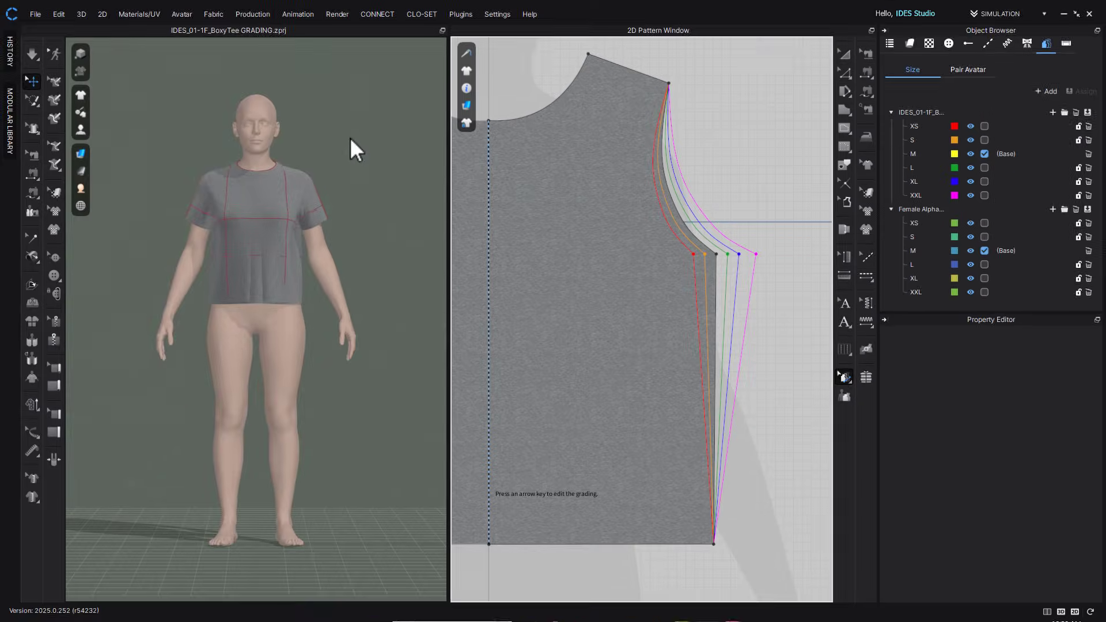
pyautogui.click(716, 254)
pyautogui.doubleClick(1002, 559)
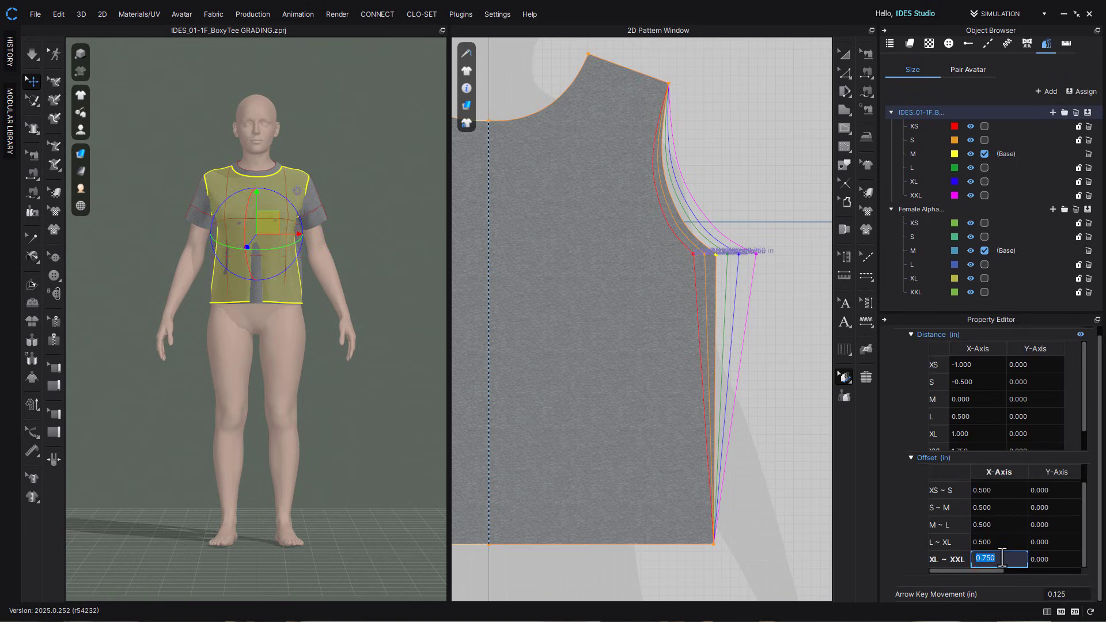
pyautogui.hotkey('ctrl', 'z')
# Grade the front underarm point 0.5 in outward per size using a 0.5 in arrow key movement
pyautogui.click(738, 260)
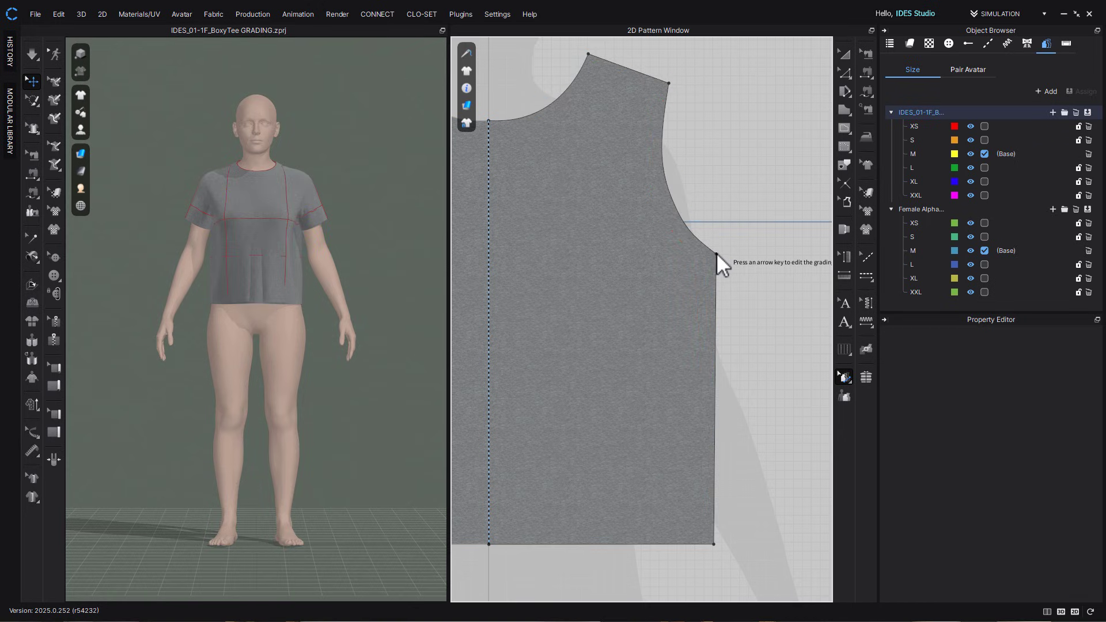
pyautogui.click(716, 253)
pyautogui.press('Right')
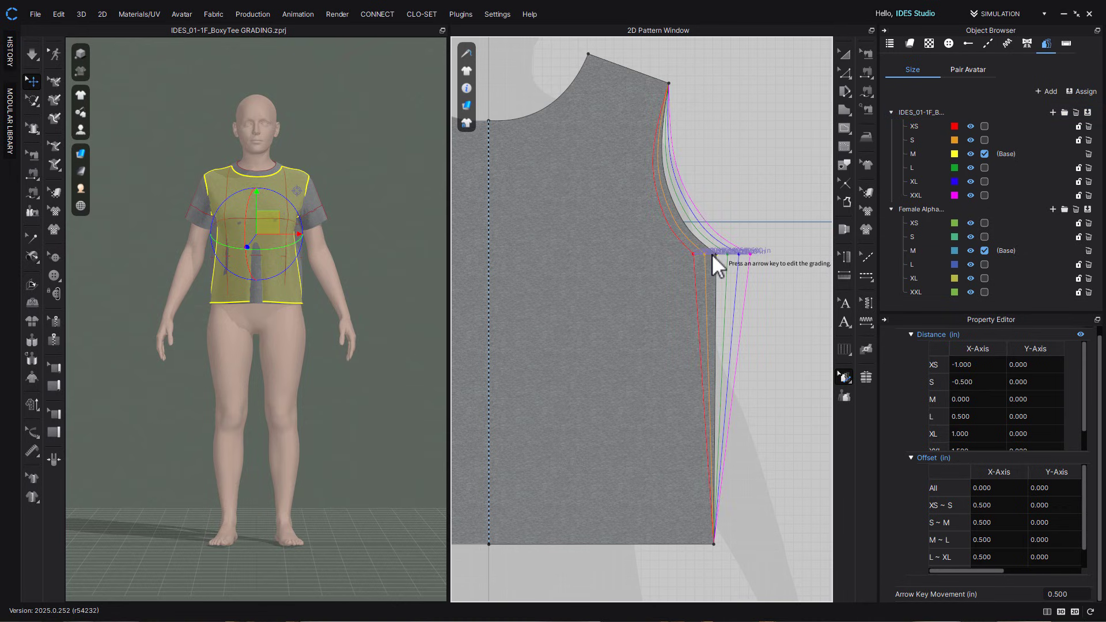
# With Edit Grading (Each), move only the XXL underarm point a further 0.25 in outward using a 0.25 in arrow key movement
pyautogui.click(842, 374)
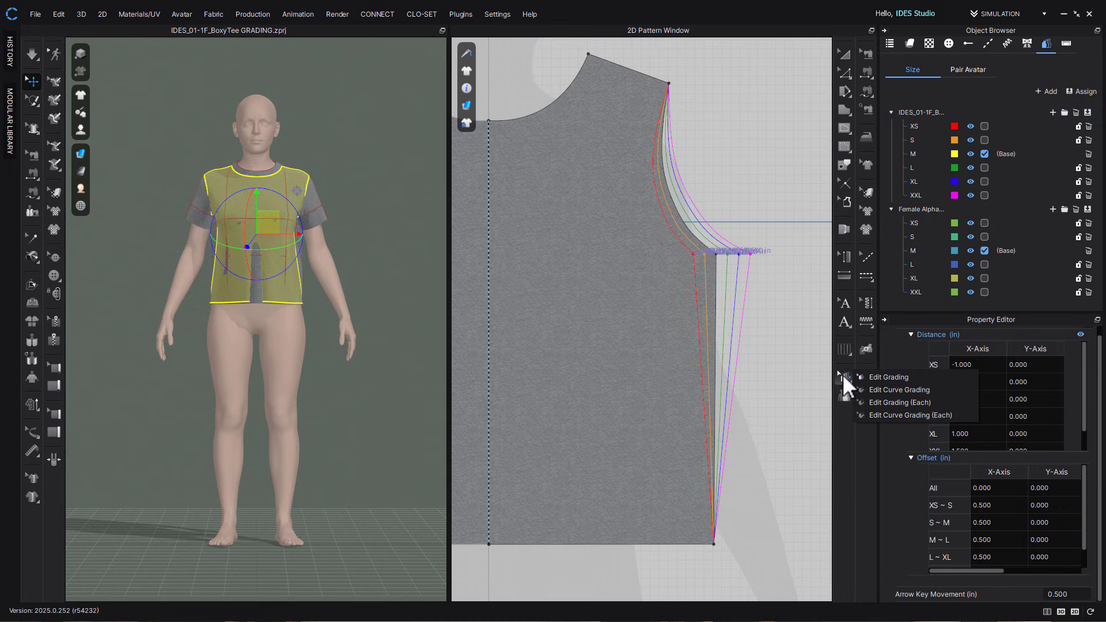
pyautogui.click(916, 402)
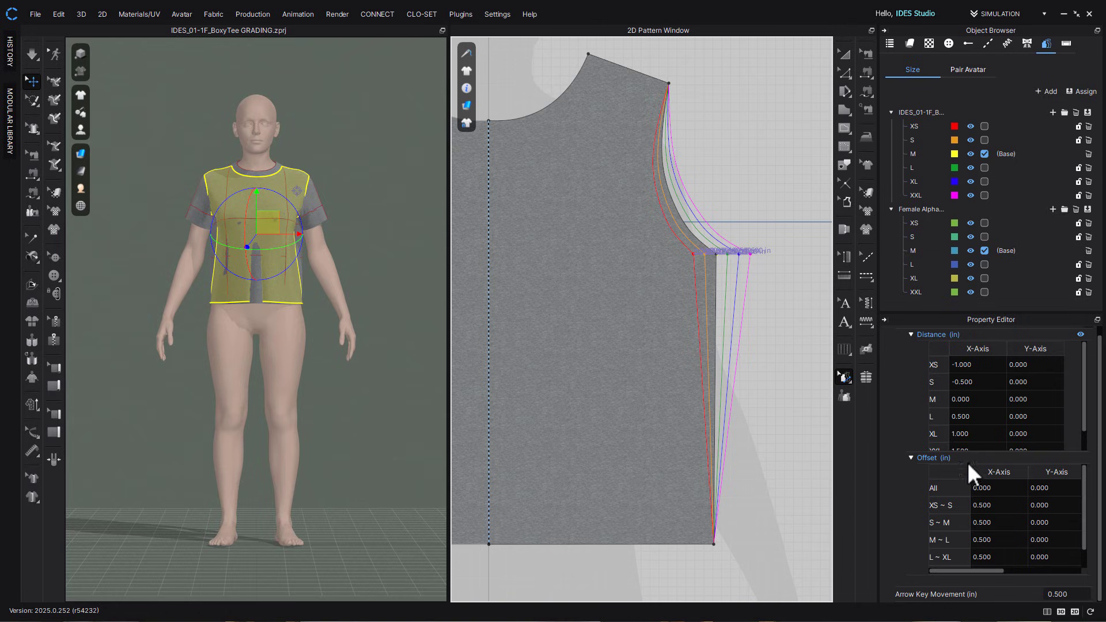
pyautogui.scroll(-1, 997, 525)
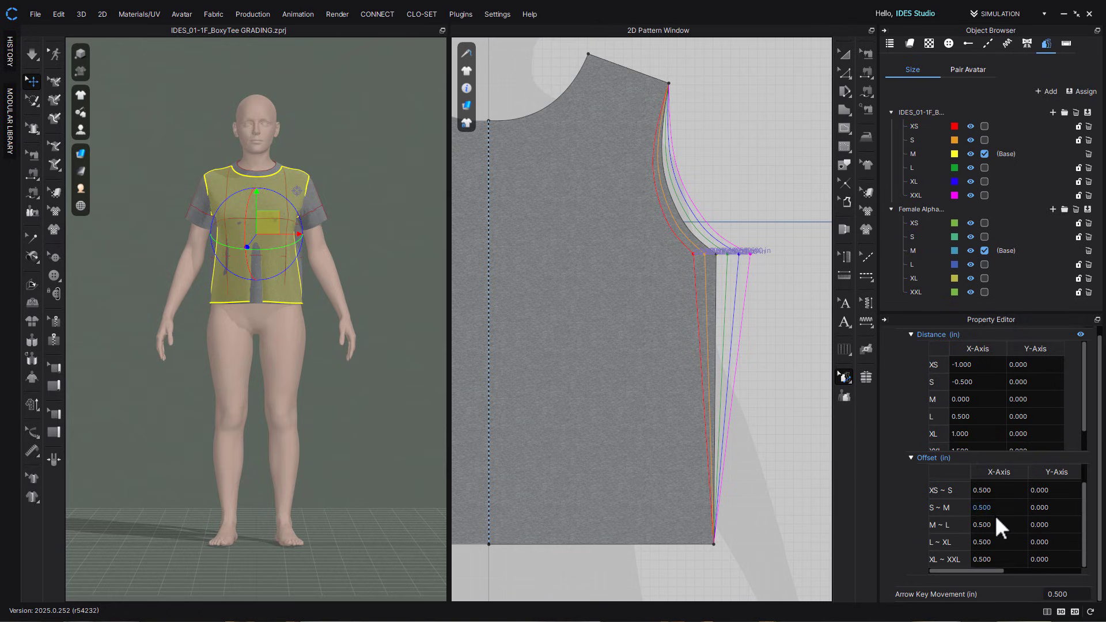
pyautogui.click(752, 256)
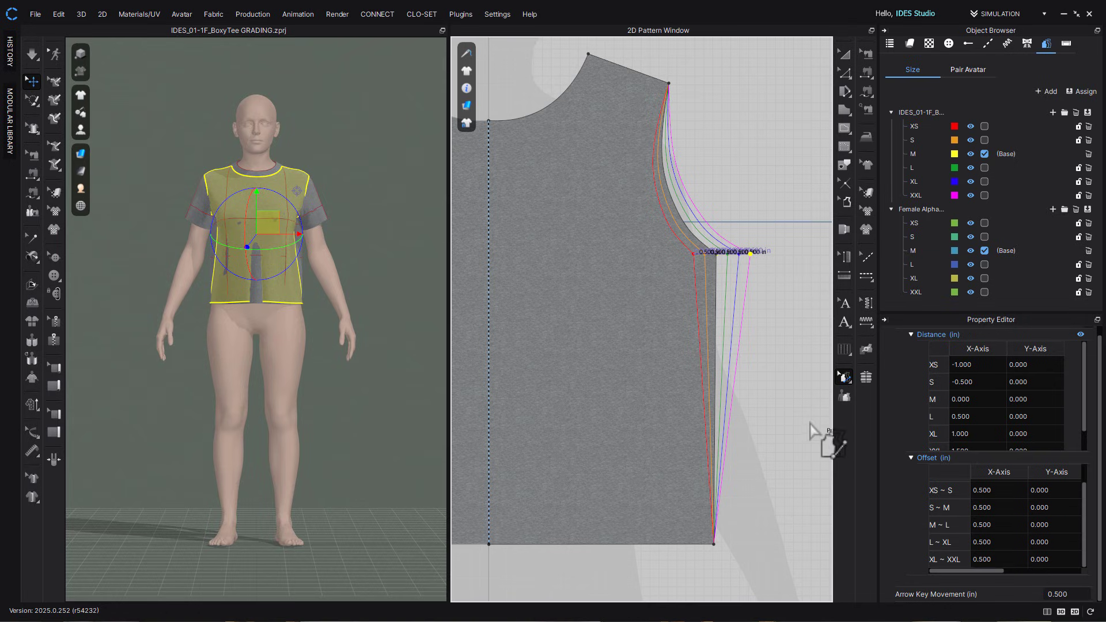
pyautogui.press('Right')
pyautogui.press('Left')
pyautogui.doubleClick(1073, 593)
pyautogui.press('Right')
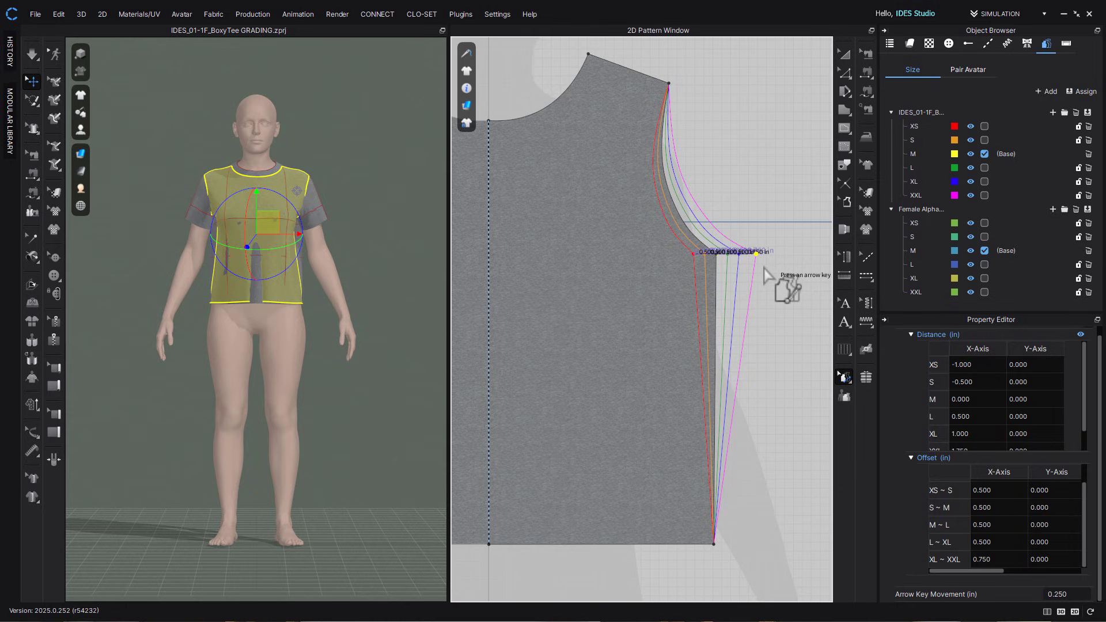
pyautogui.click(764, 276)
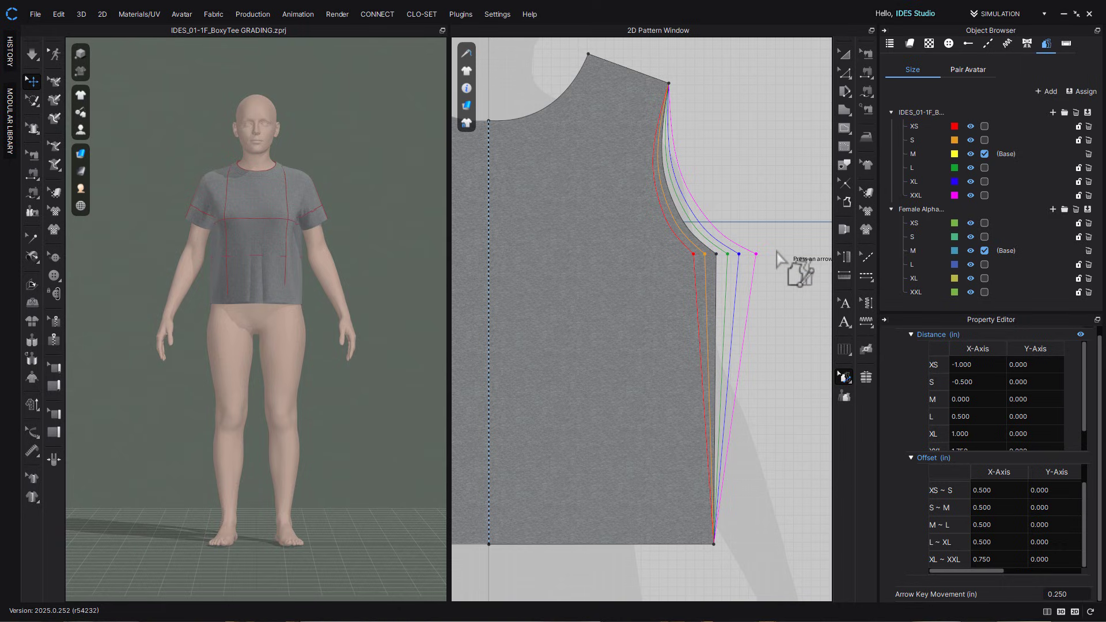
# With Edit Curve Grading, select a curve point on the front armhole and examine its offsets for each size
pyautogui.click(845, 380)
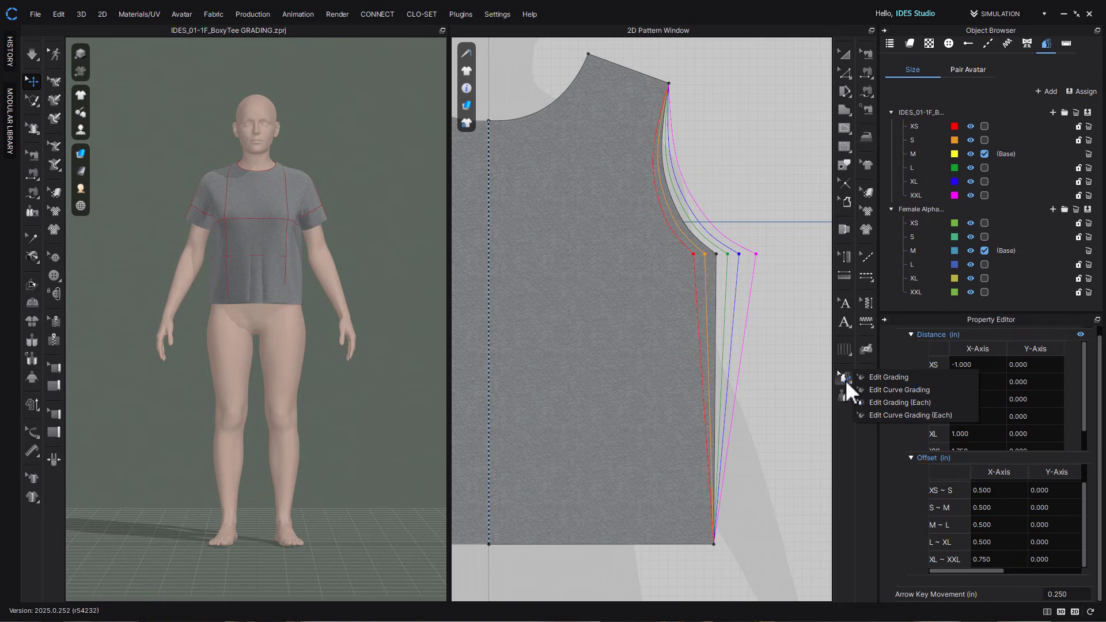
pyautogui.click(911, 394)
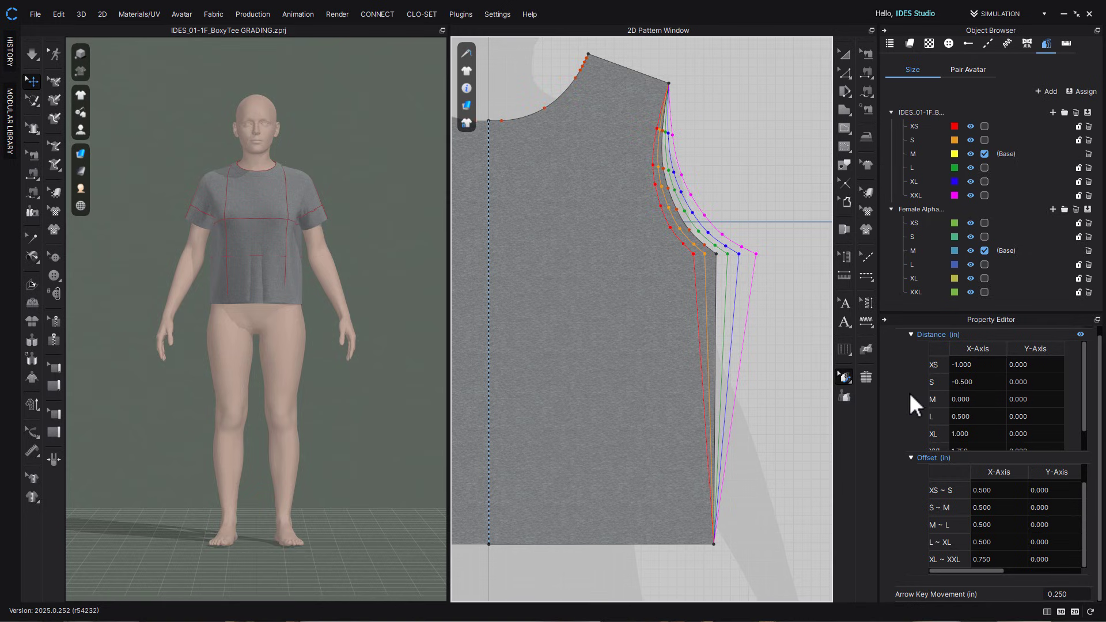
pyautogui.click(685, 196)
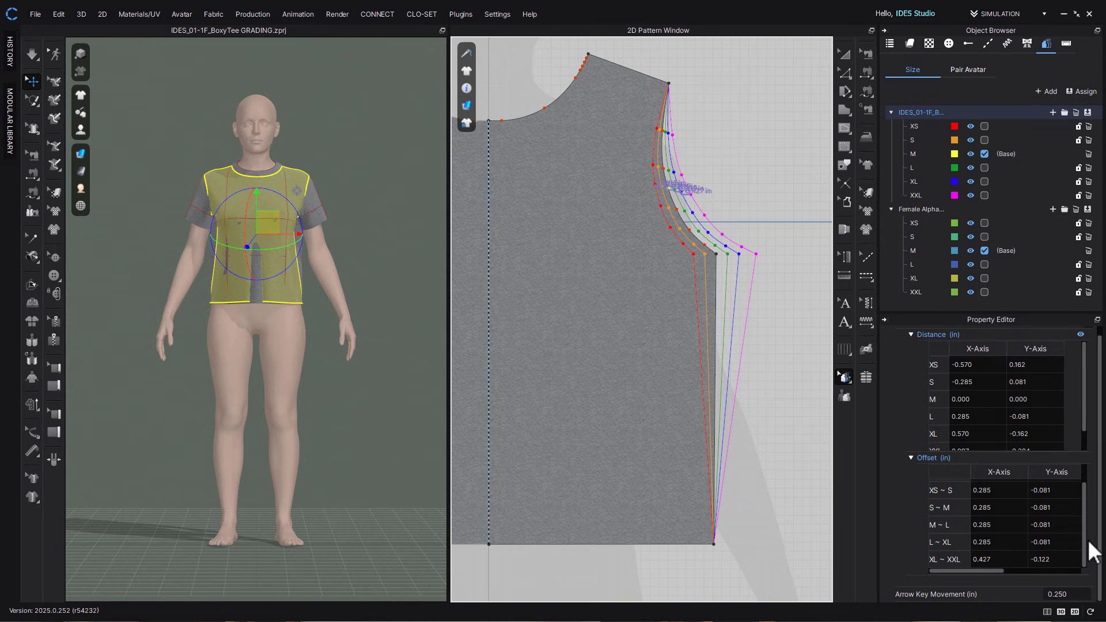
pyautogui.click(1082, 593)
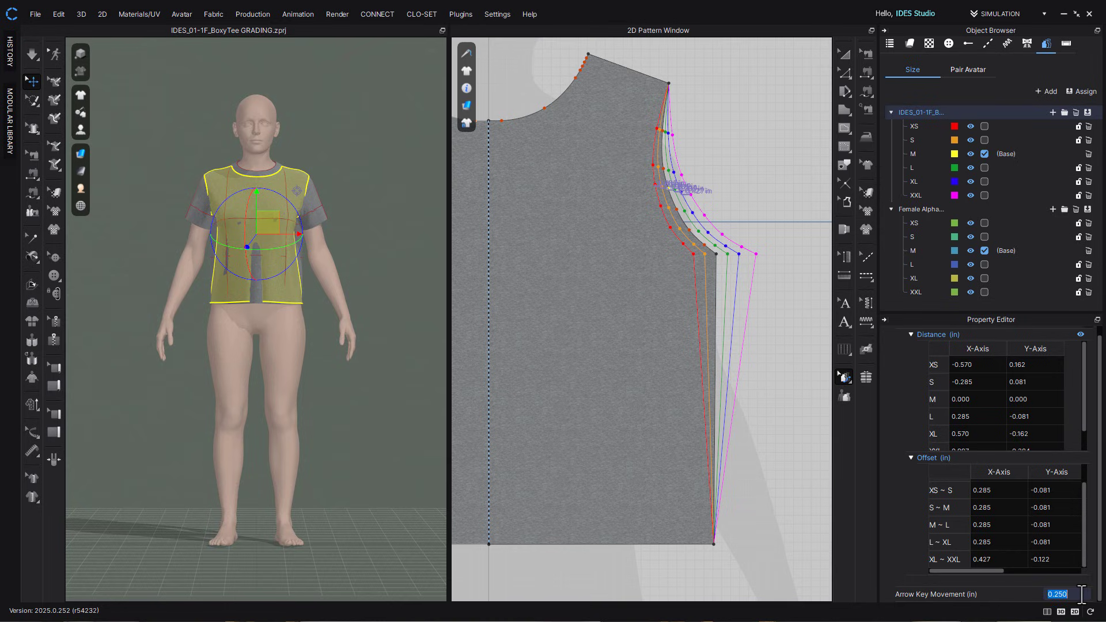
pyautogui.click(1084, 557)
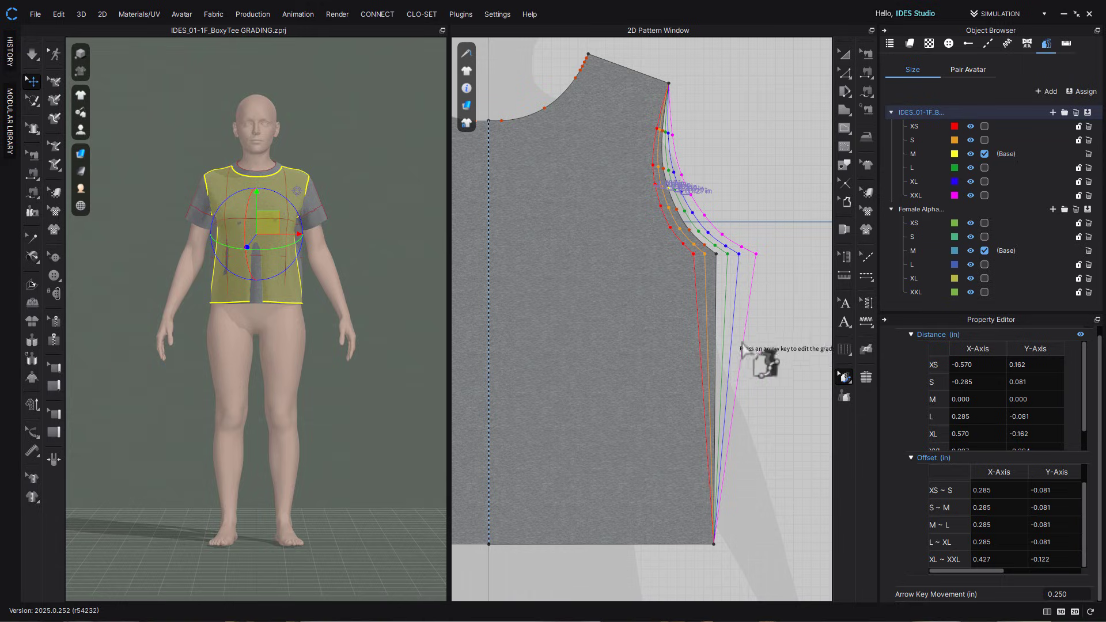
pyautogui.click(762, 349)
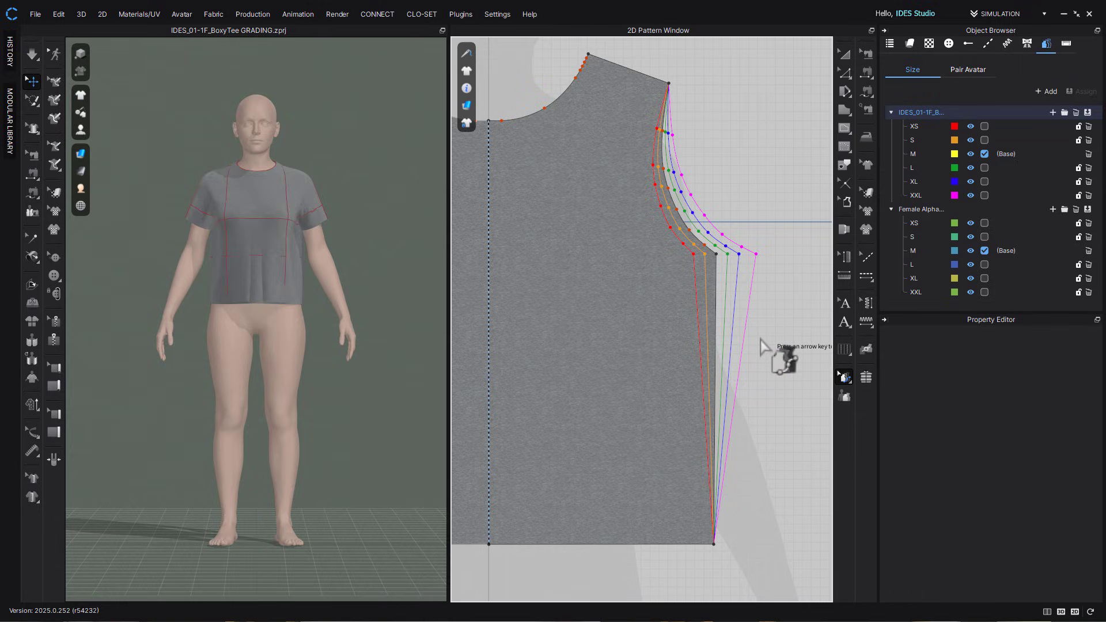
# With Edit Curve Grading (Each), select the single XXL curve point on the lower front armhole
pyautogui.click(841, 381)
pyautogui.click(905, 416)
pyautogui.click(723, 235)
pyautogui.scroll(5, 727, 243)
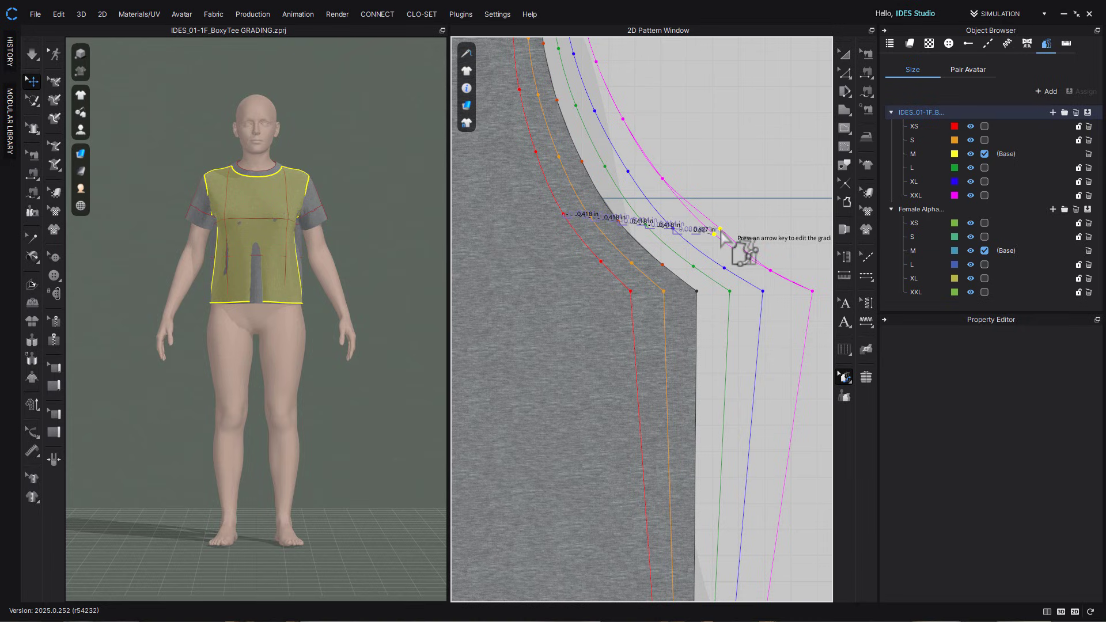
pyautogui.click(719, 237)
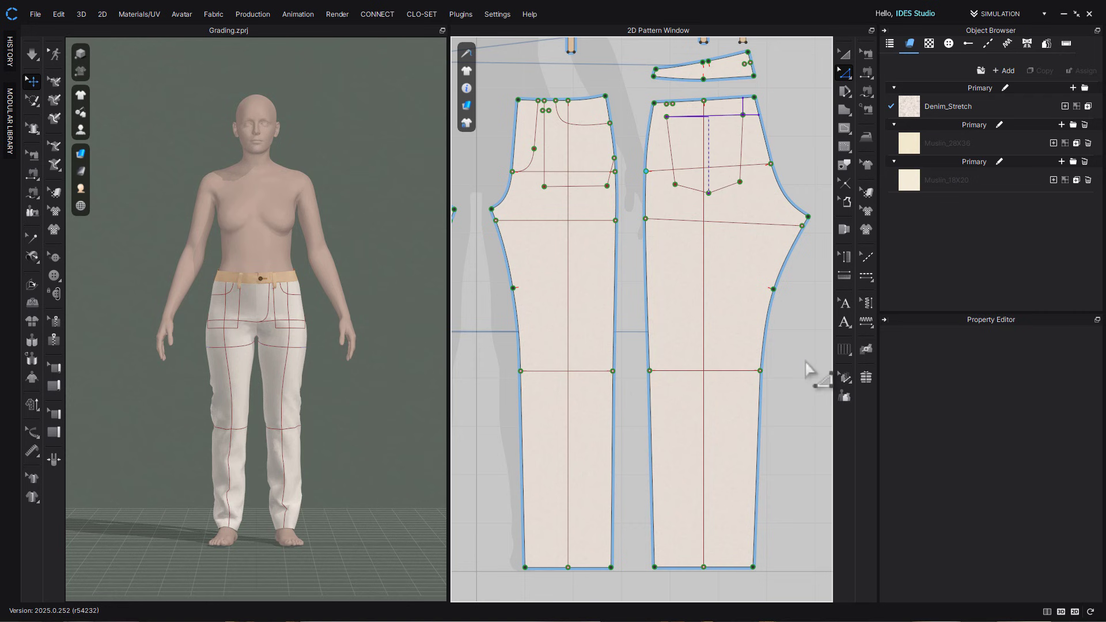
# Display the trousers' grading with Edit Grading and examine the size offsets at the back leg's hip-line point on the side seam
pyautogui.click(842, 377)
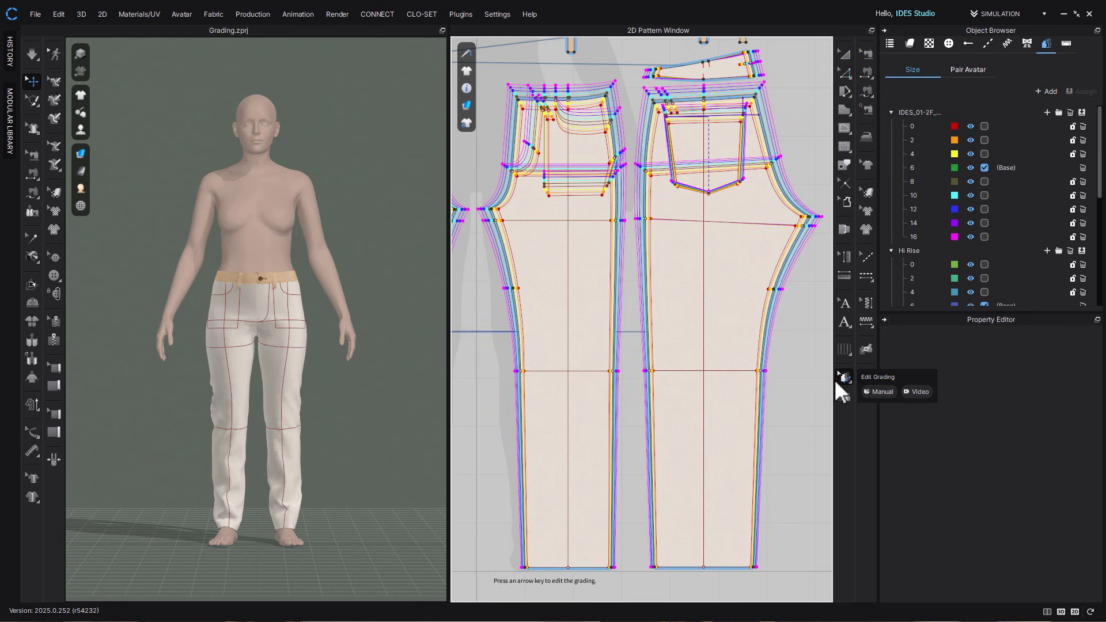
pyautogui.scroll(5, 685, 213)
pyautogui.scroll(2, 698, 217)
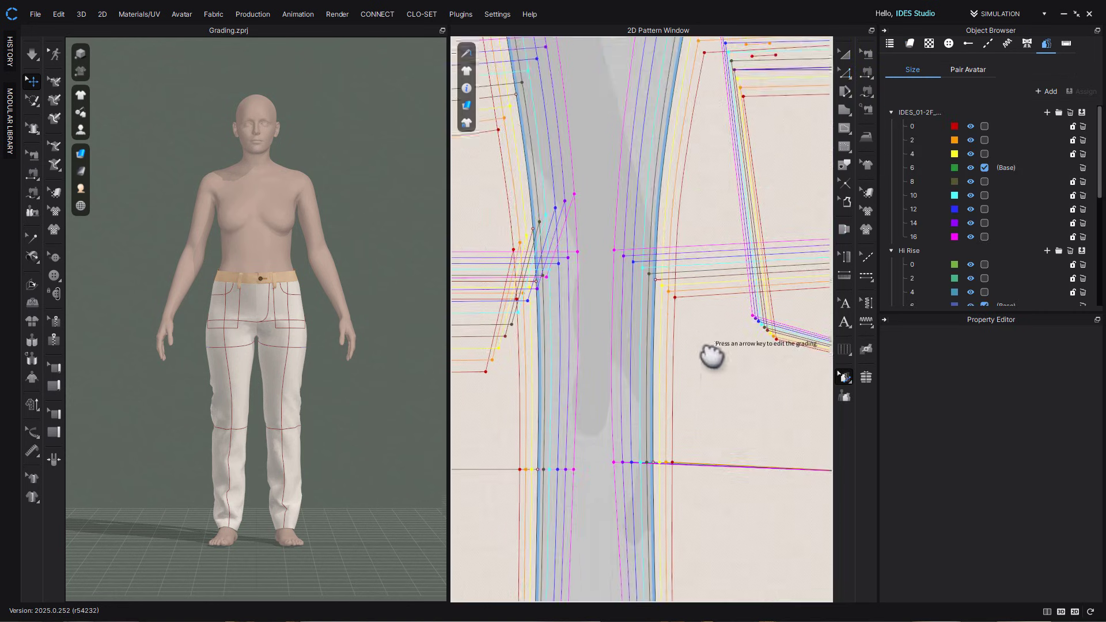
pyautogui.moveTo(602, 240); pyautogui.dragTo(707, 348)
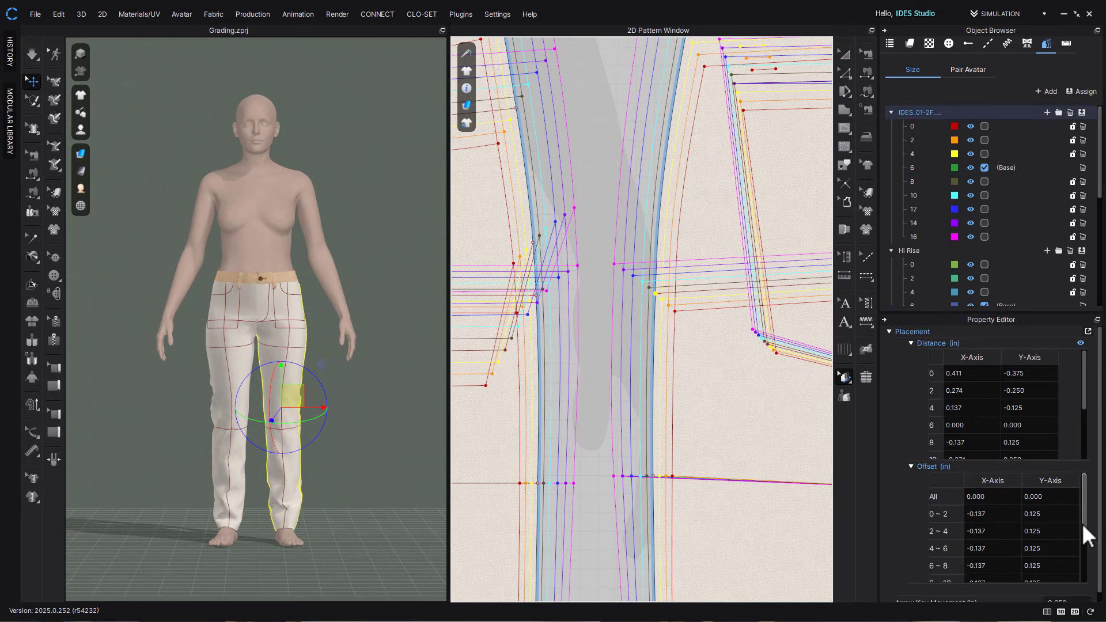
pyautogui.moveTo(1082, 526); pyautogui.dragTo(1088, 457)
pyautogui.click(613, 306)
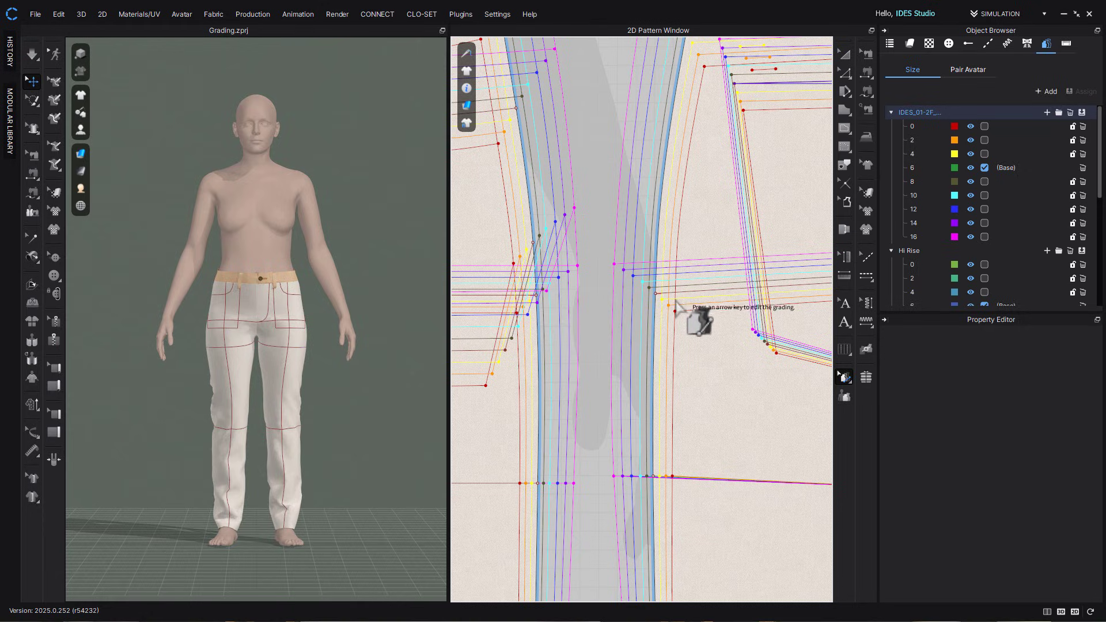
pyautogui.press('z')
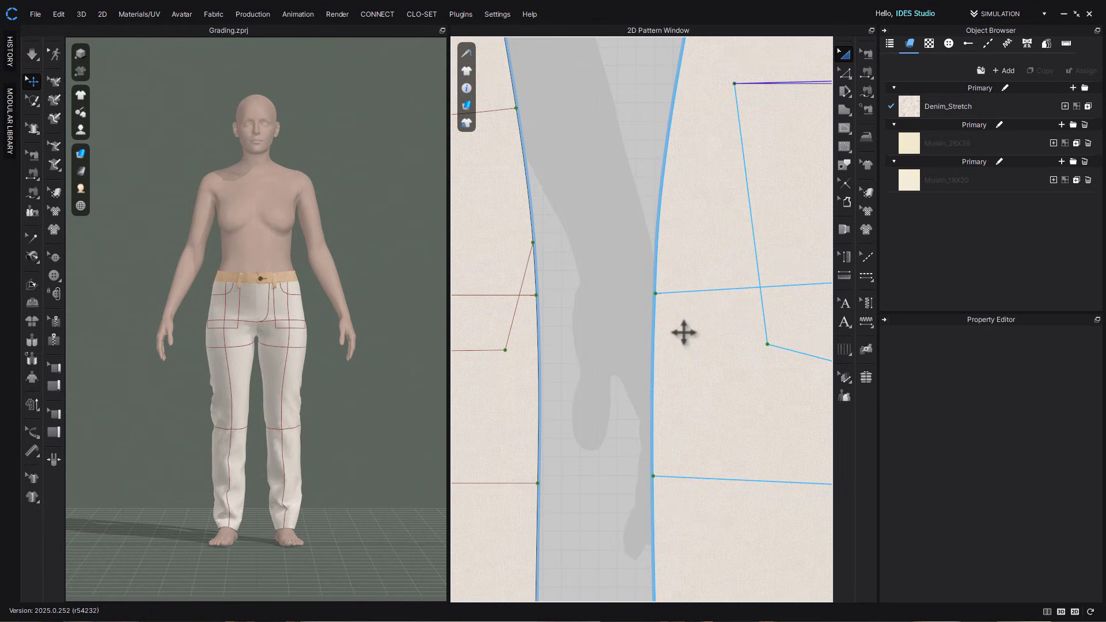
# Nudge the back leg's hip-line internal line slightly upward so its end separates from the side-seam point
pyautogui.click(690, 292)
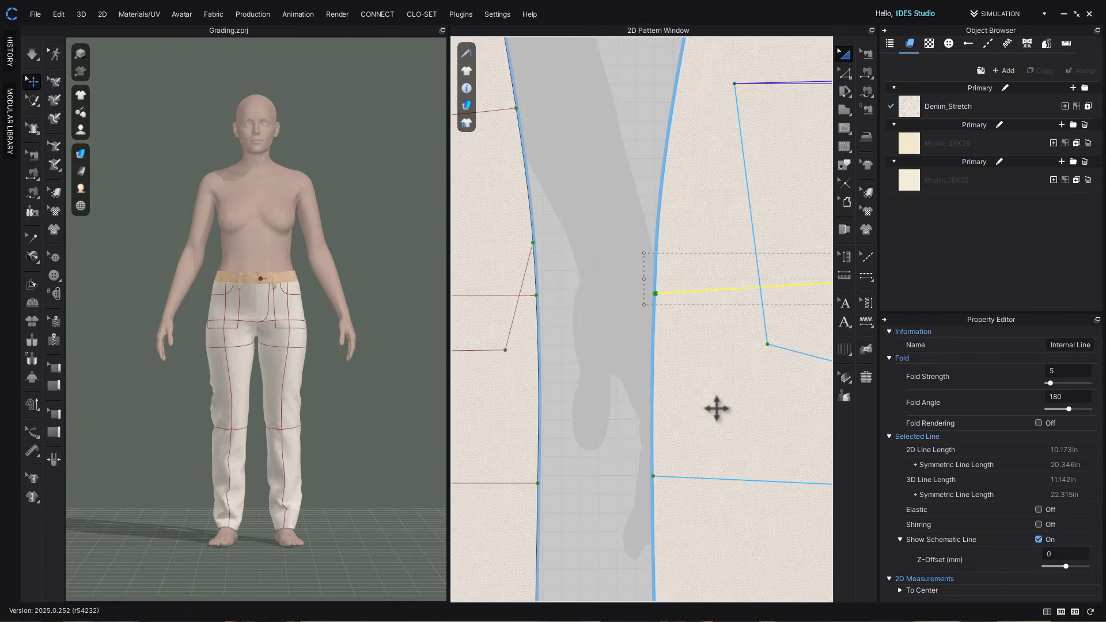
pyautogui.press('Up')
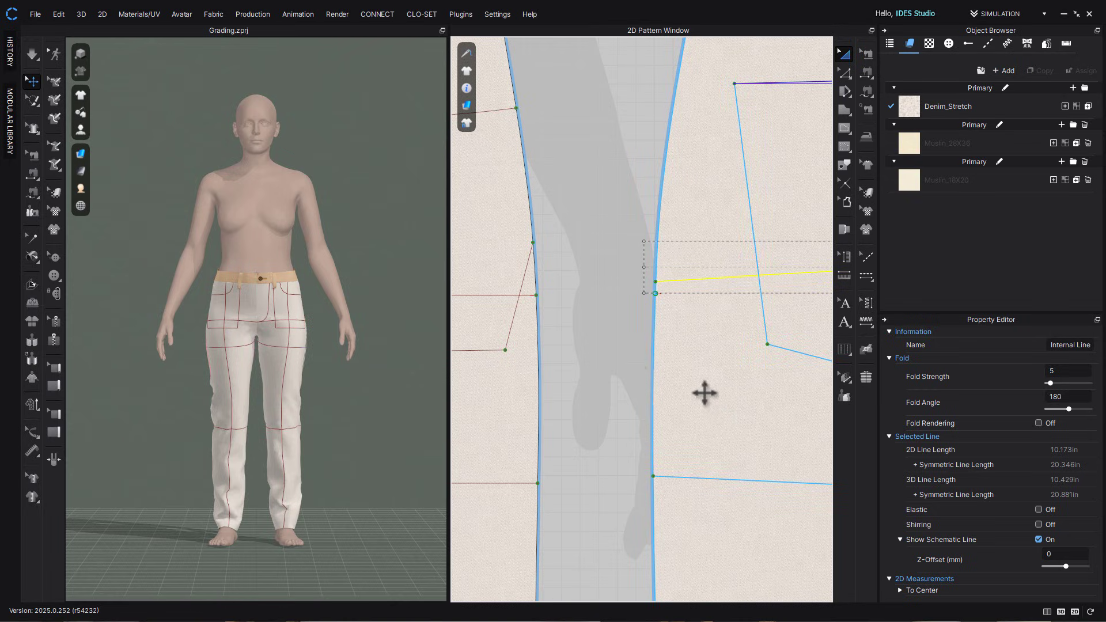
pyautogui.press('Escape')
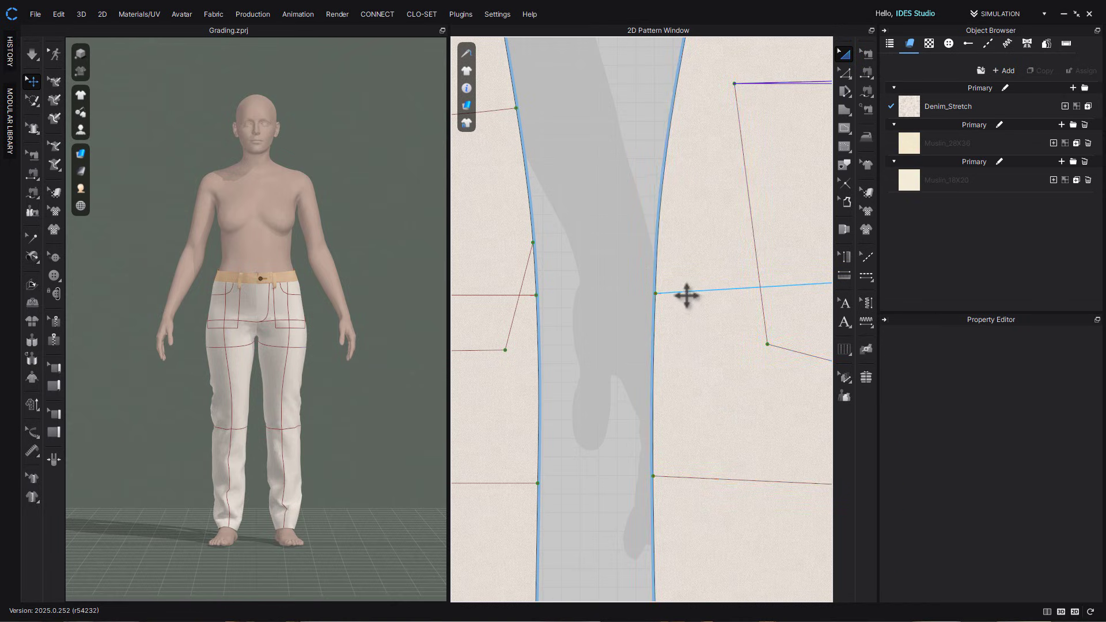
pyautogui.press('a')
pyautogui.click(689, 292)
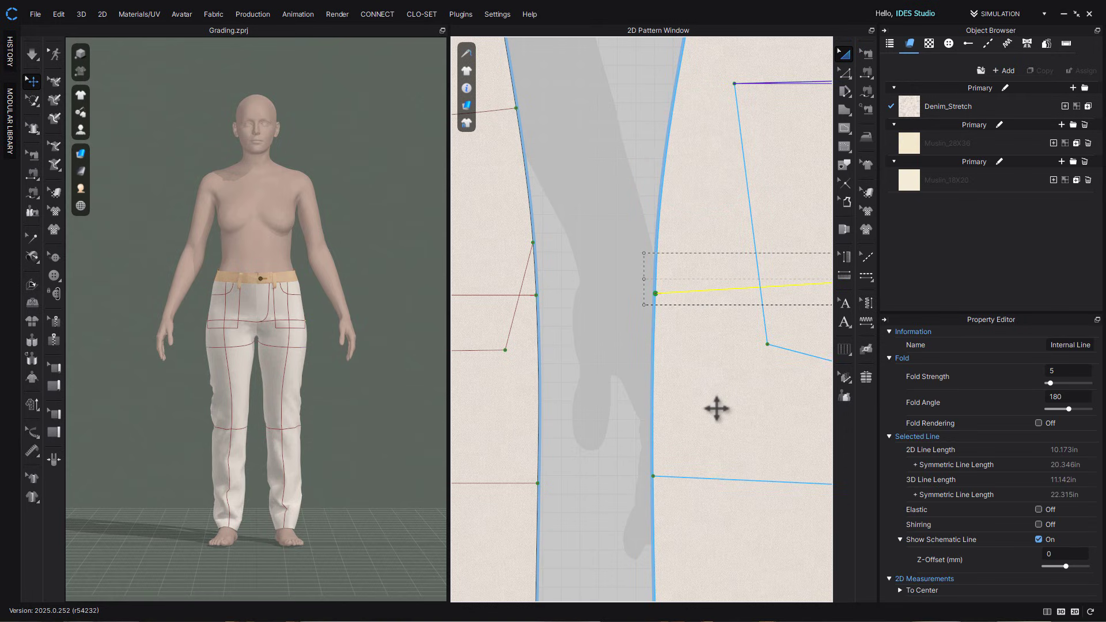
pyautogui.press('Up')
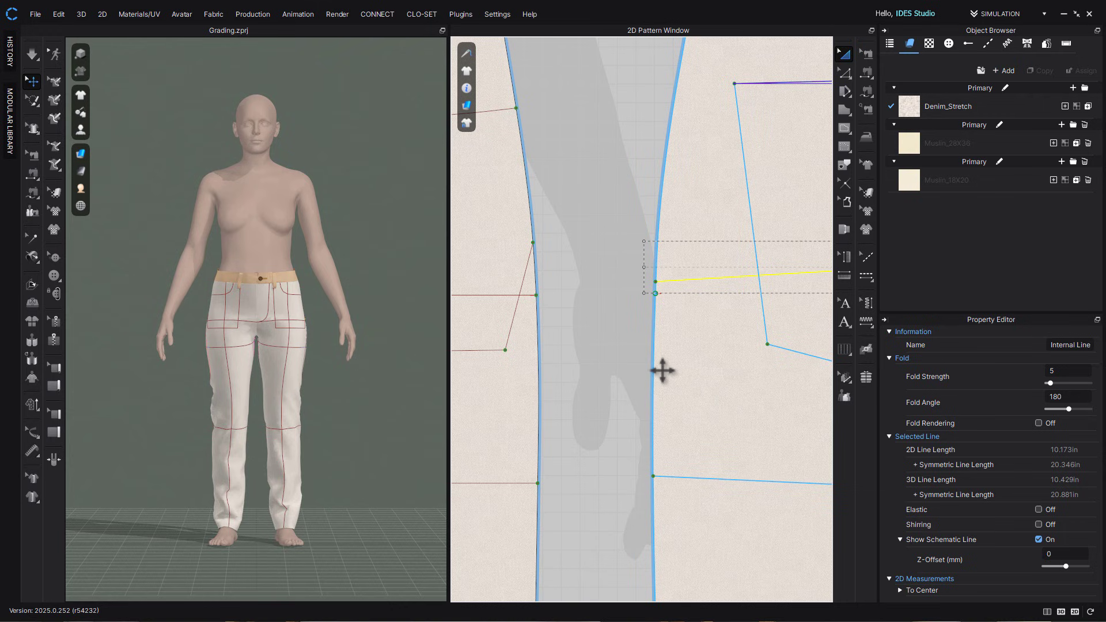
pyautogui.click(609, 356)
# With Edit Grading, examine the size offsets of the hip-level side-seam point and of the raised hip line's end point
pyautogui.click(845, 377)
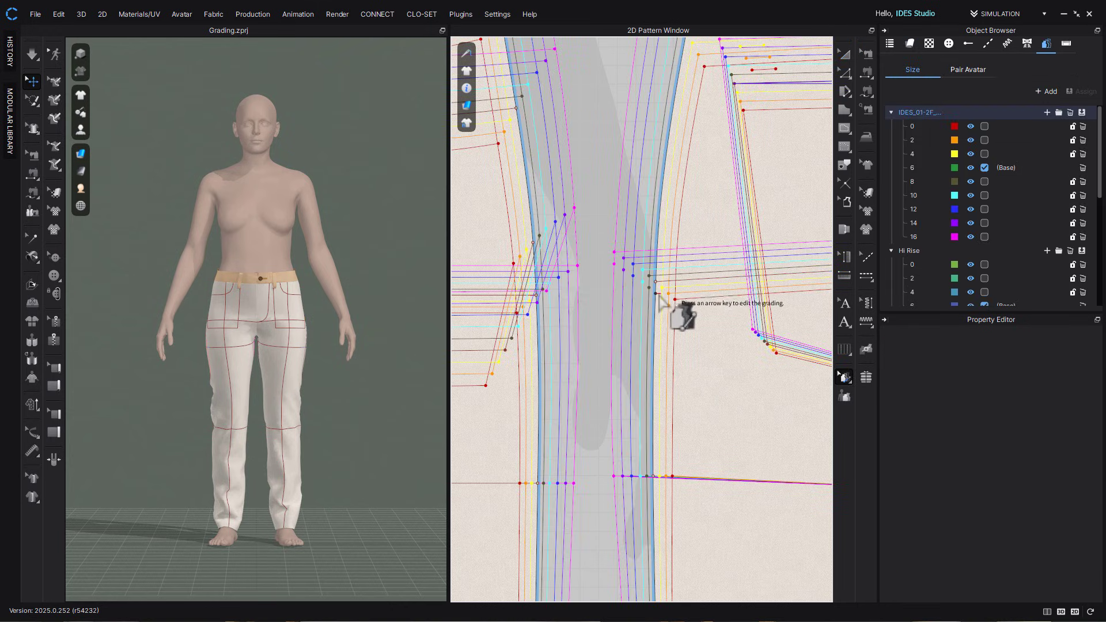
pyautogui.click(656, 295)
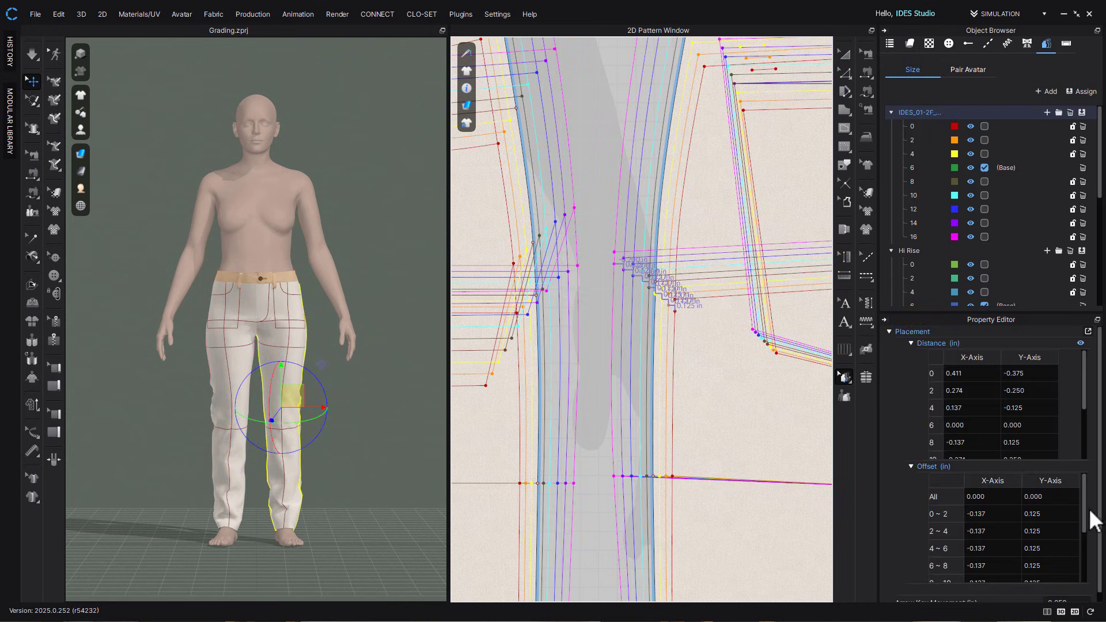
pyautogui.scroll(-3, 1090, 518)
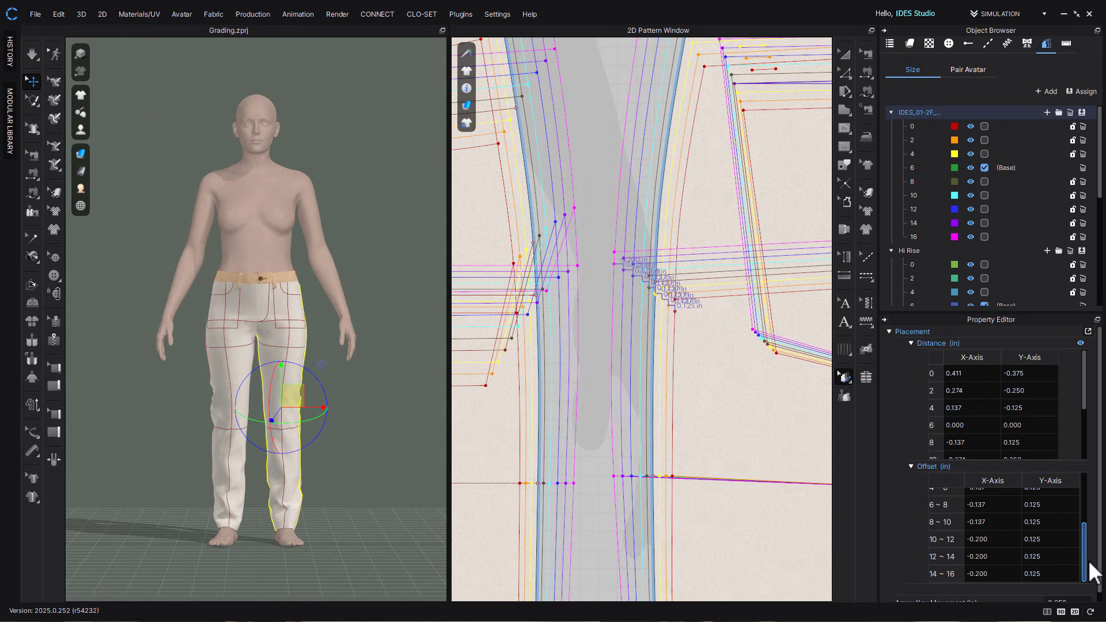
pyautogui.click(612, 324)
pyautogui.click(669, 296)
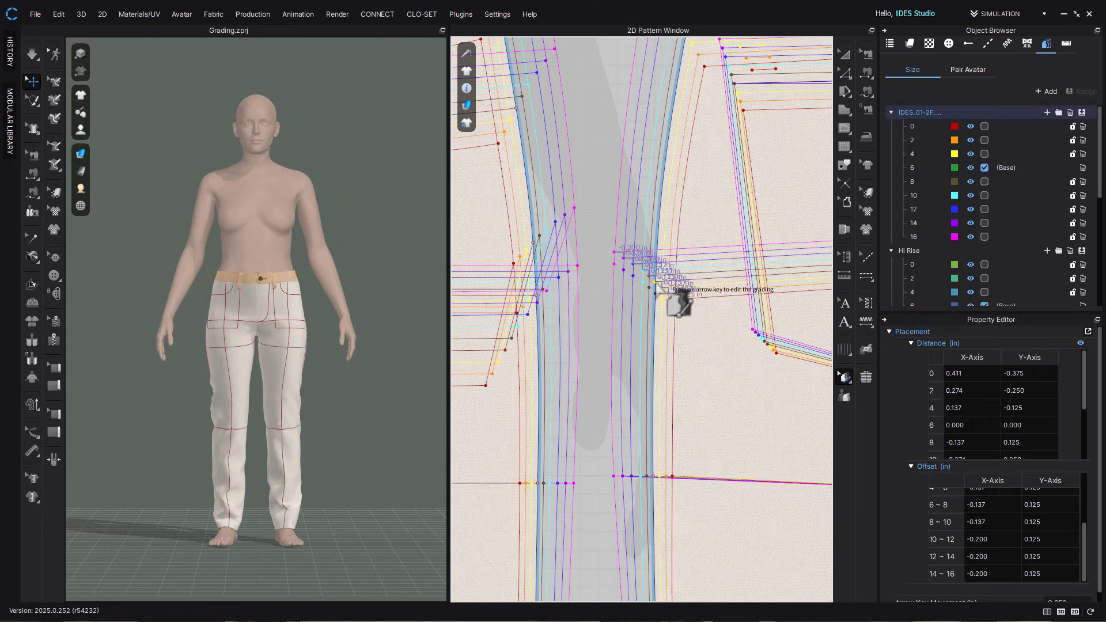
pyautogui.click(648, 326)
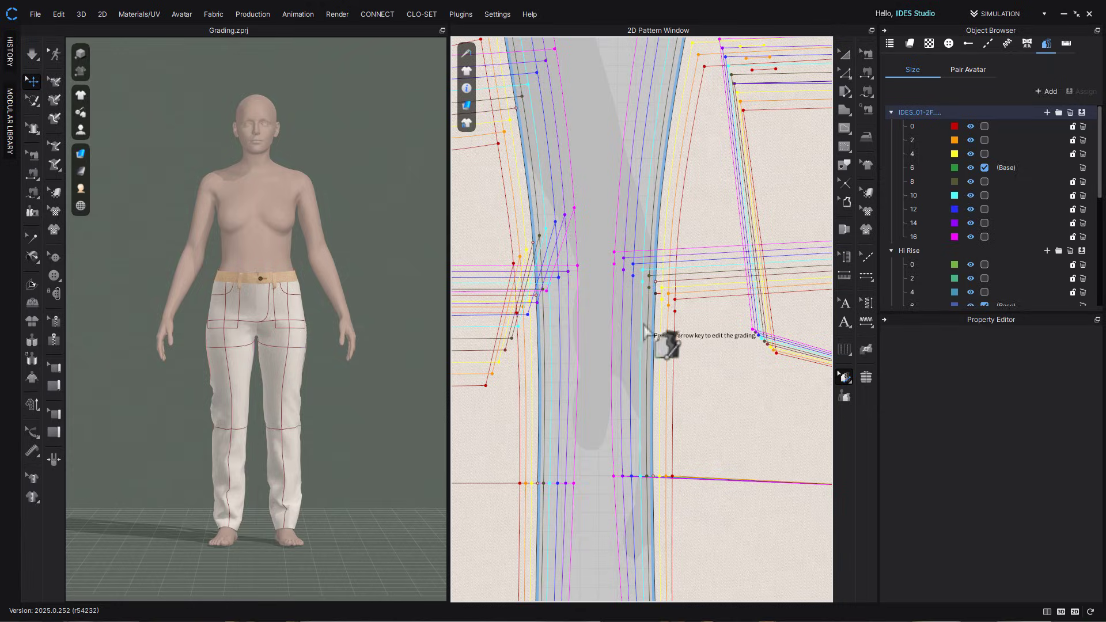
# Move the raised hip line back down to its original position on the back leg and deselect it
pyautogui.press('a')
pyautogui.click(689, 281)
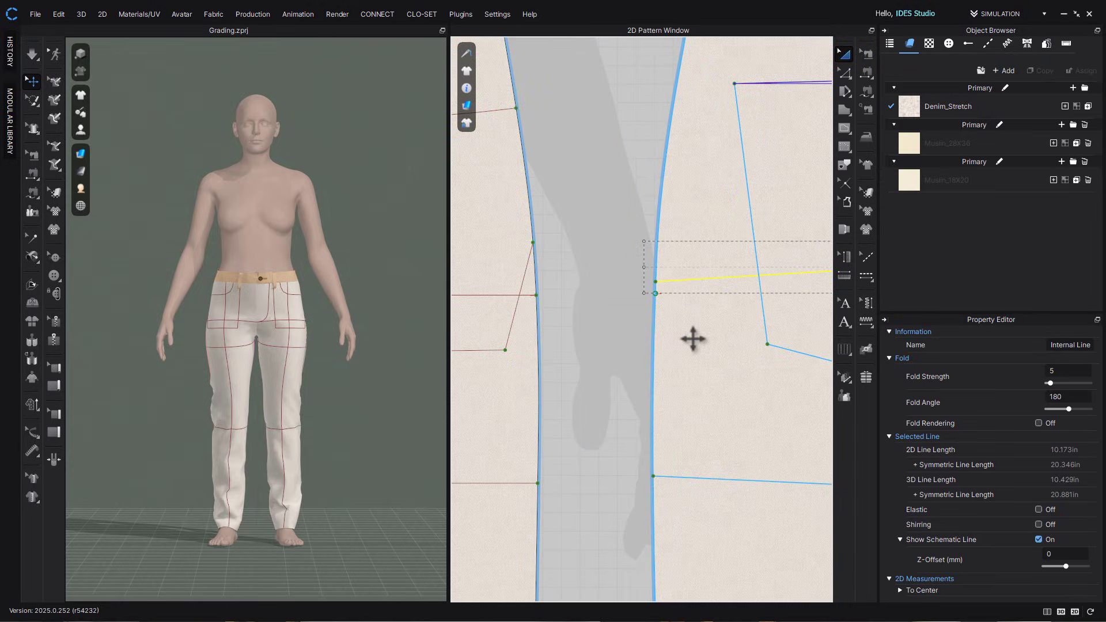
pyautogui.press('Down')
pyautogui.scroll(-5, 691, 368)
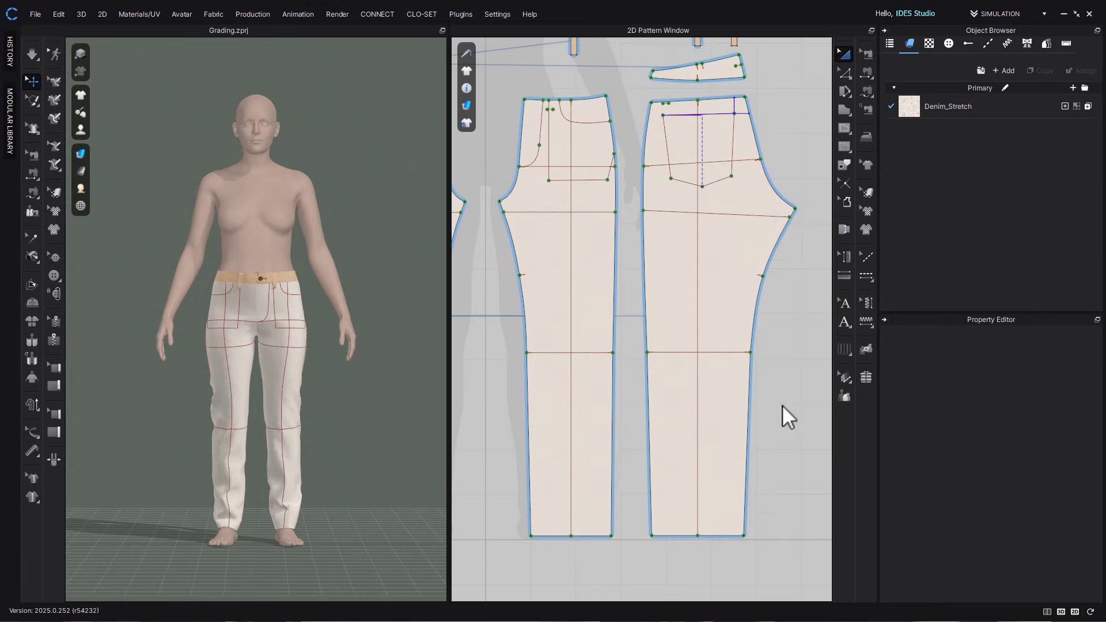
pyautogui.click(795, 433)
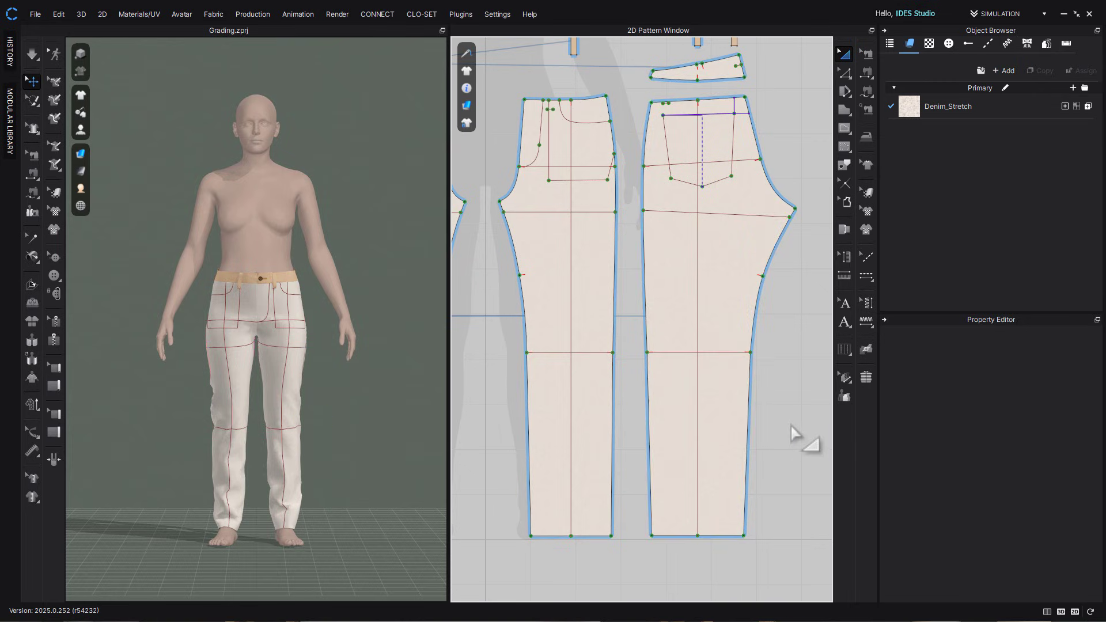
# Display the trousers in sizes 12 and 0, and examine how the back leg's knee line meets the pattern outline
pyautogui.click(1046, 43)
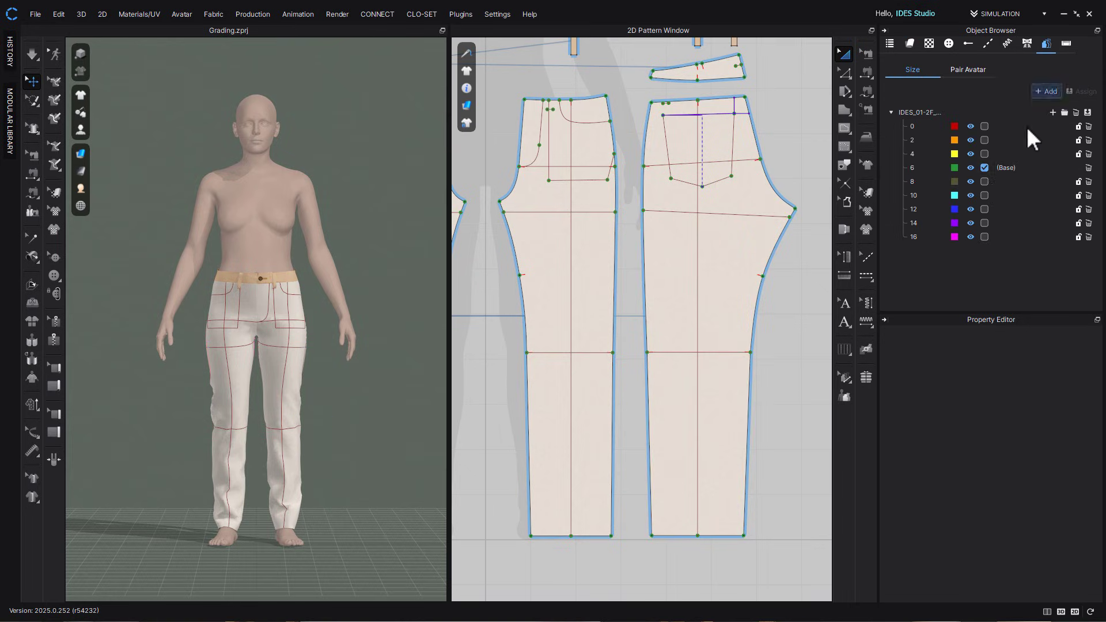
pyautogui.click(985, 209)
pyautogui.scroll(3, 777, 426)
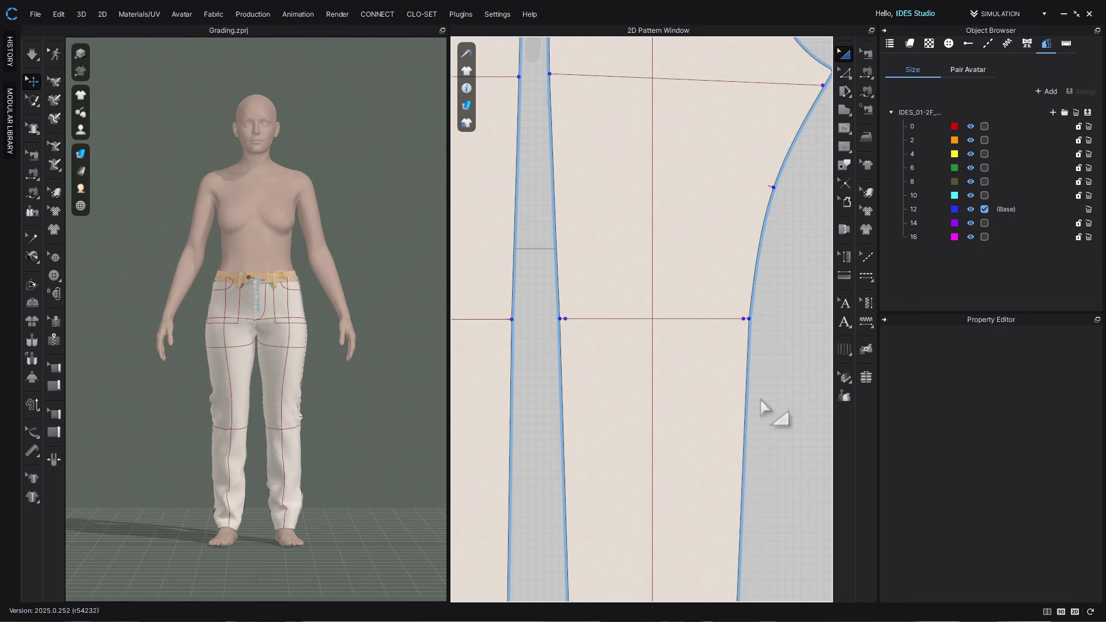
pyautogui.scroll(3, 596, 352)
pyautogui.scroll(1, 528, 333)
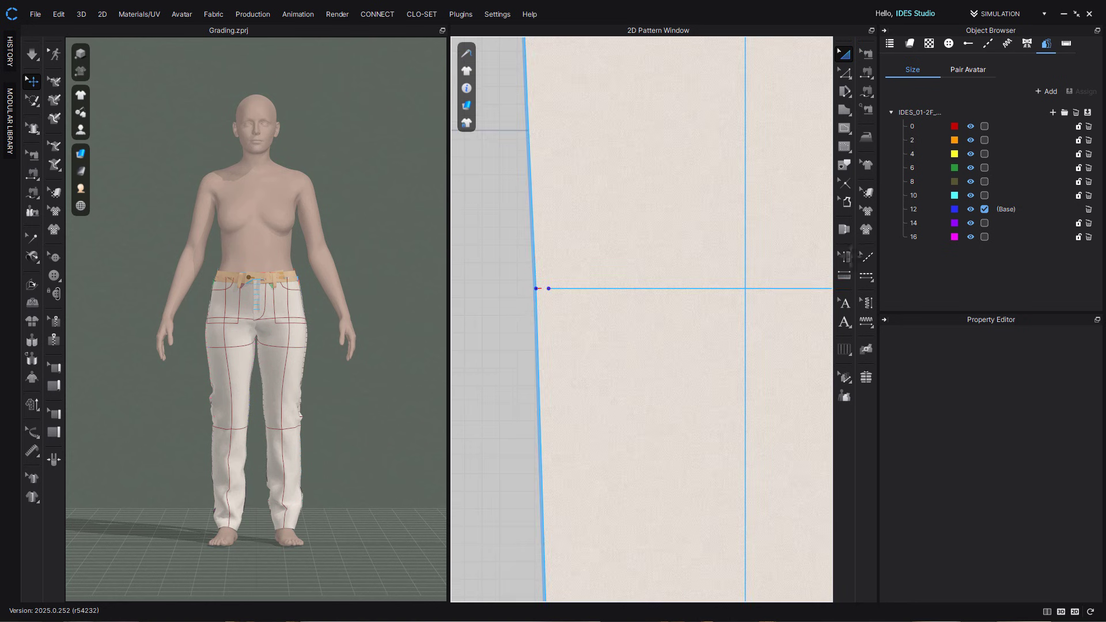
pyautogui.click(984, 126)
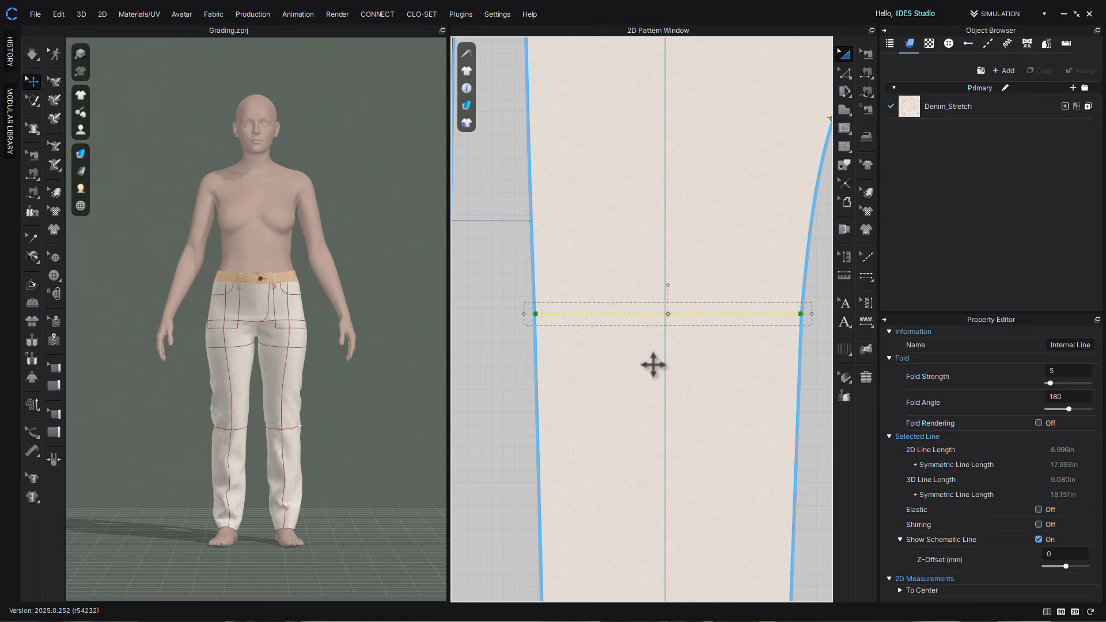
# With Edit Grading, copy the grading of the back leg's knee-level side-seam point and paste it onto the knee line's adjacent end
pyautogui.click(817, 388)
pyautogui.click(844, 379)
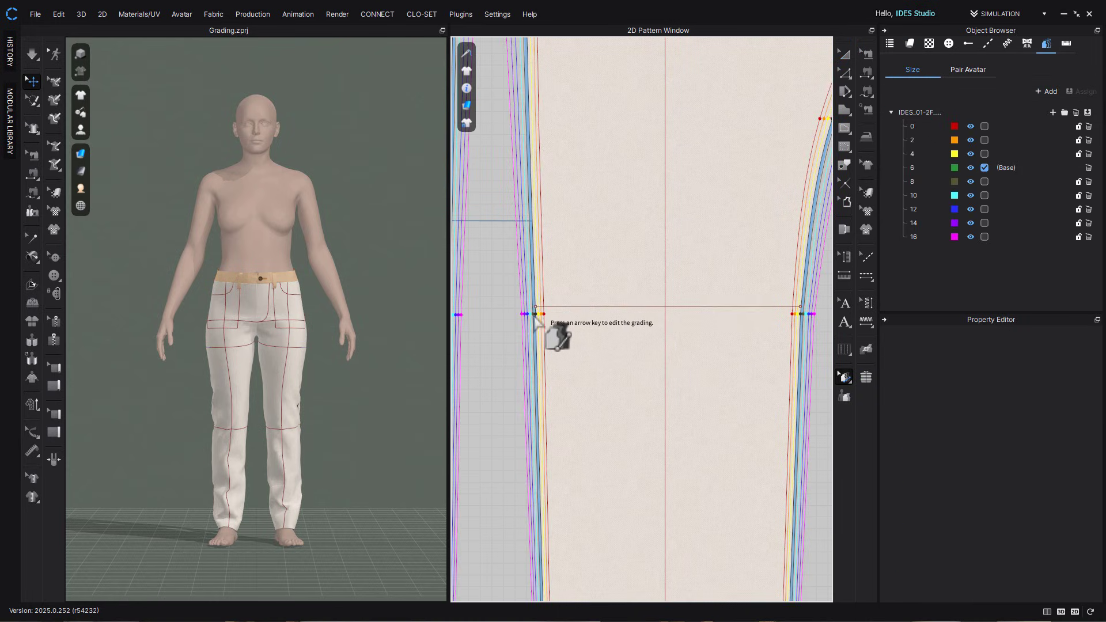
pyautogui.click(535, 315)
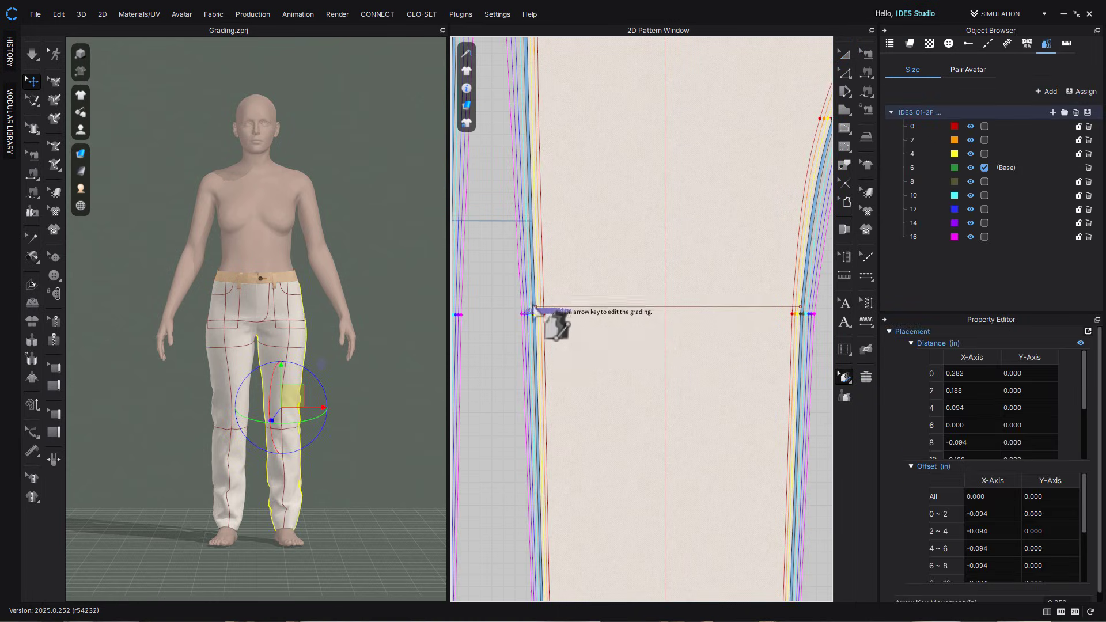
pyautogui.click(536, 312)
pyautogui.press('super+c')
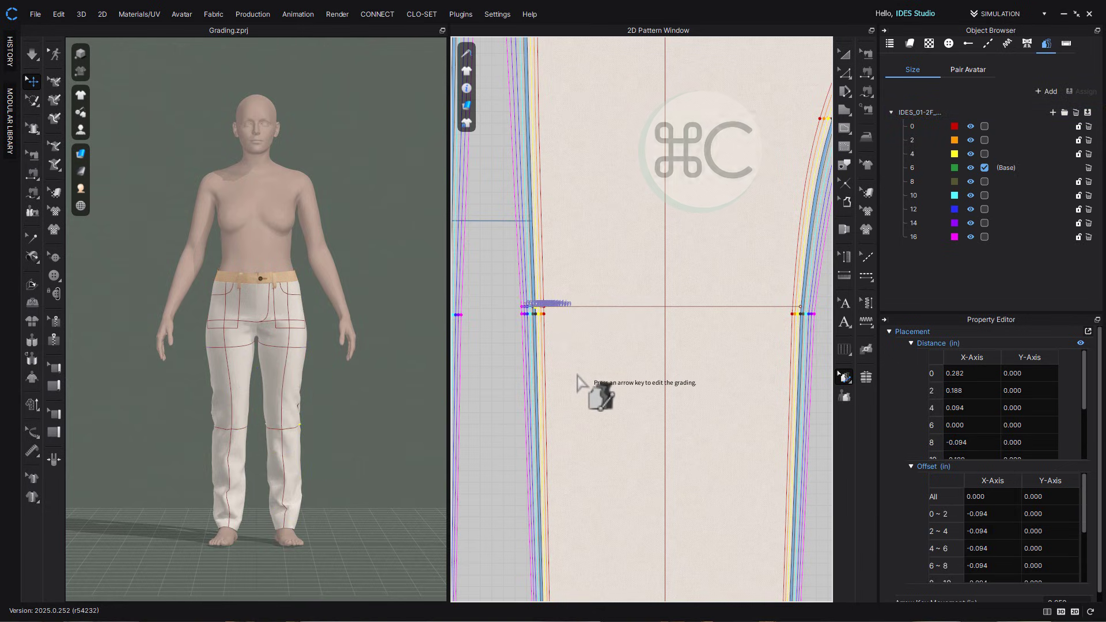
pyautogui.click(506, 383)
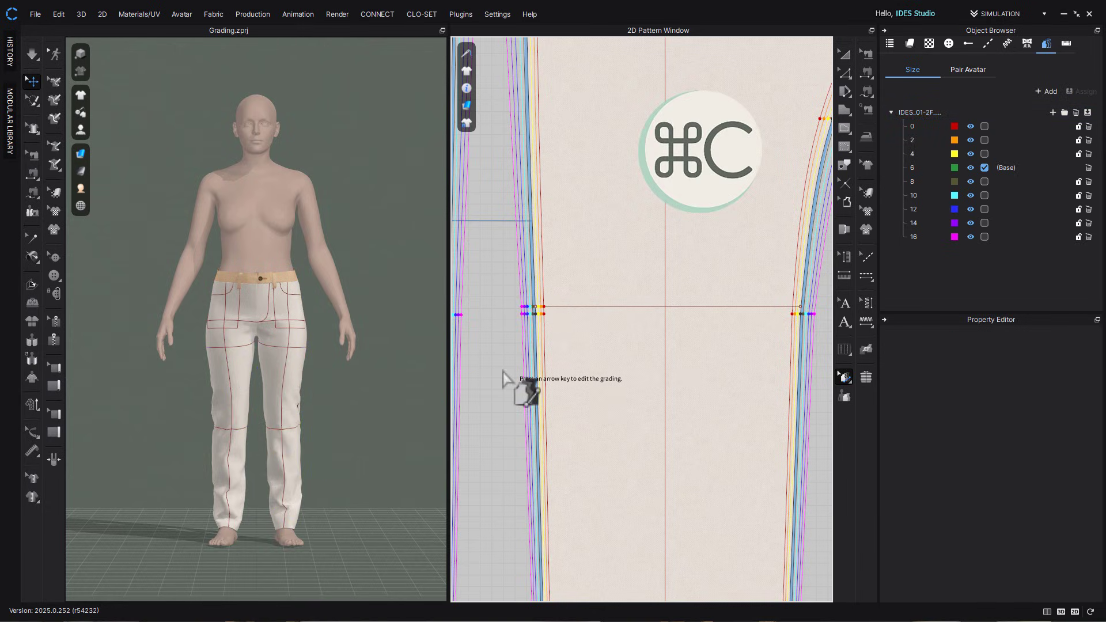
# Copy the knee-level inseam point's grading onto the knee line's inseam end and select the knee line
pyautogui.click(804, 316)
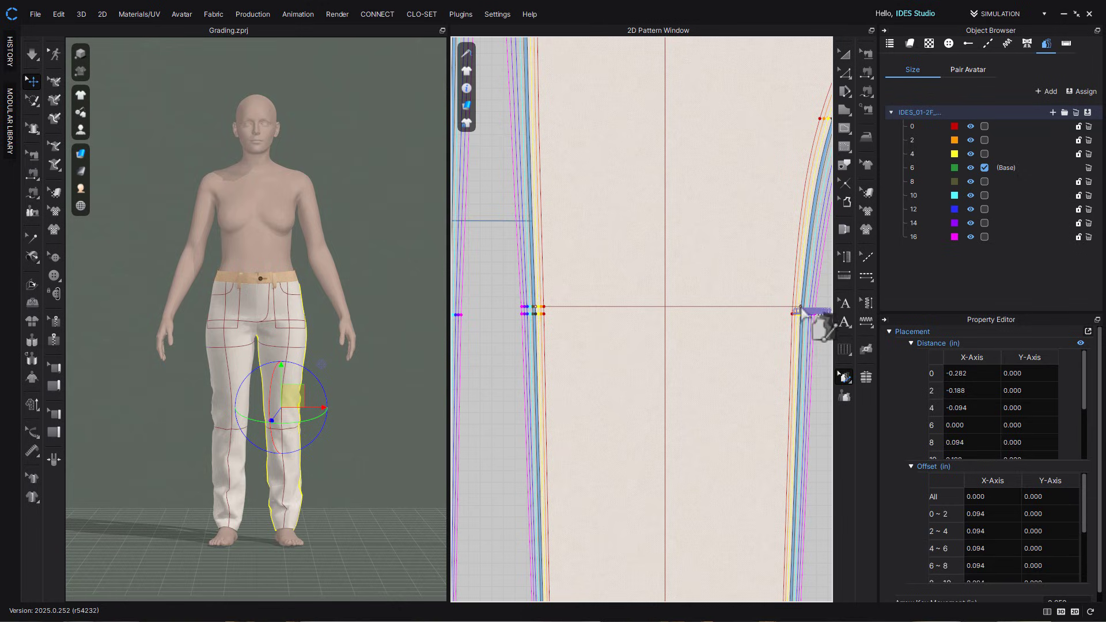
pyautogui.press('super+v')
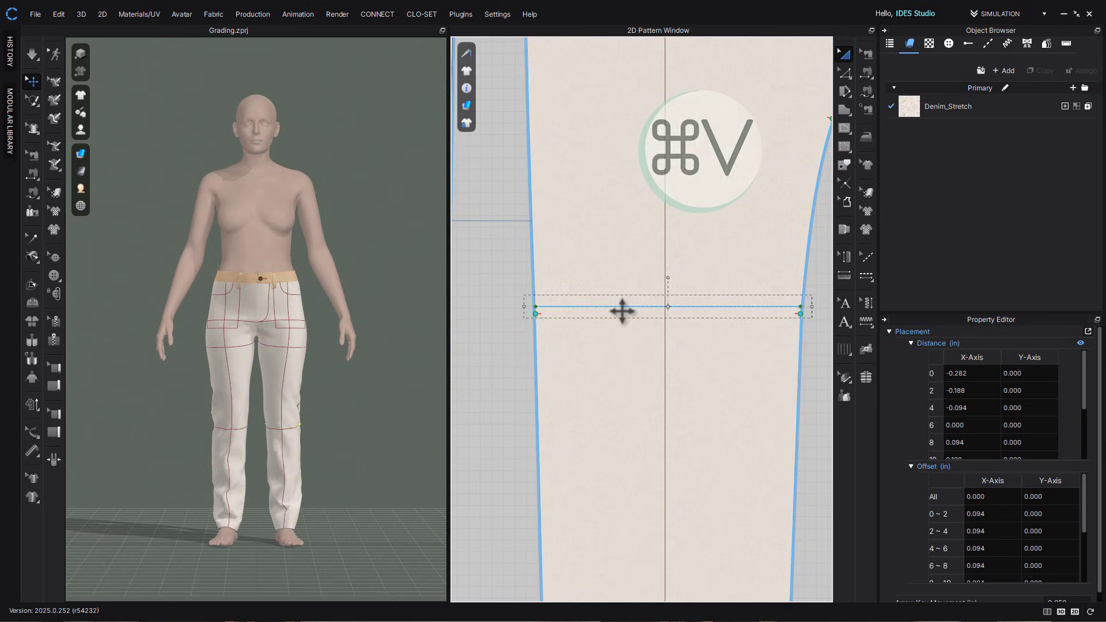
pyautogui.click(621, 311)
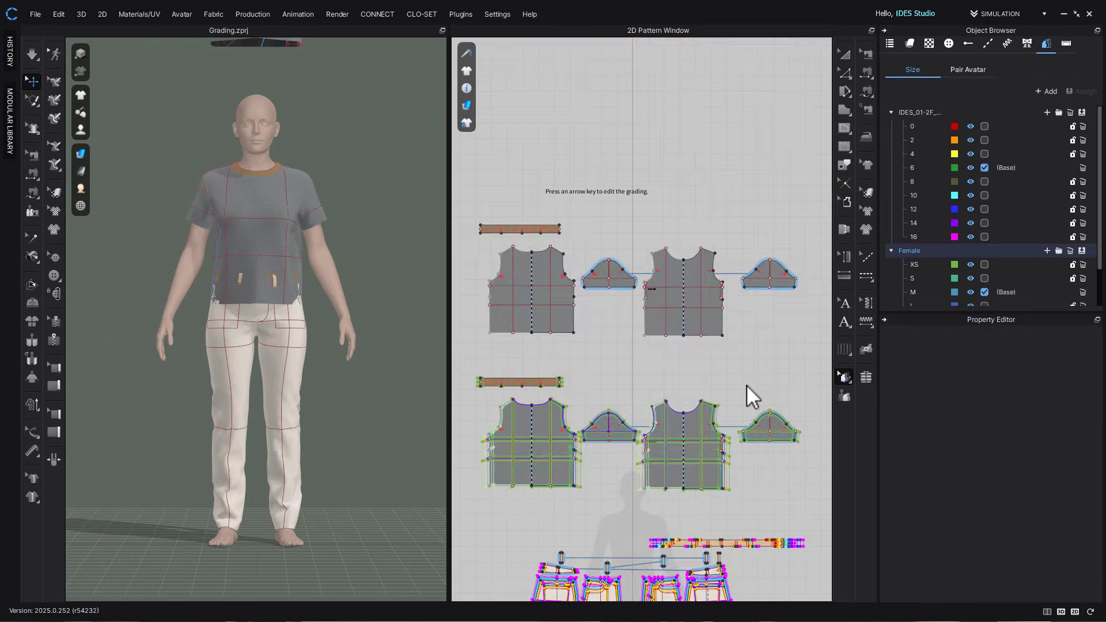
# Copy the mid-armhole point's grading from the graded tee front and paste it onto the matching point of the ungraded tee front
pyautogui.scroll(3, 742, 398)
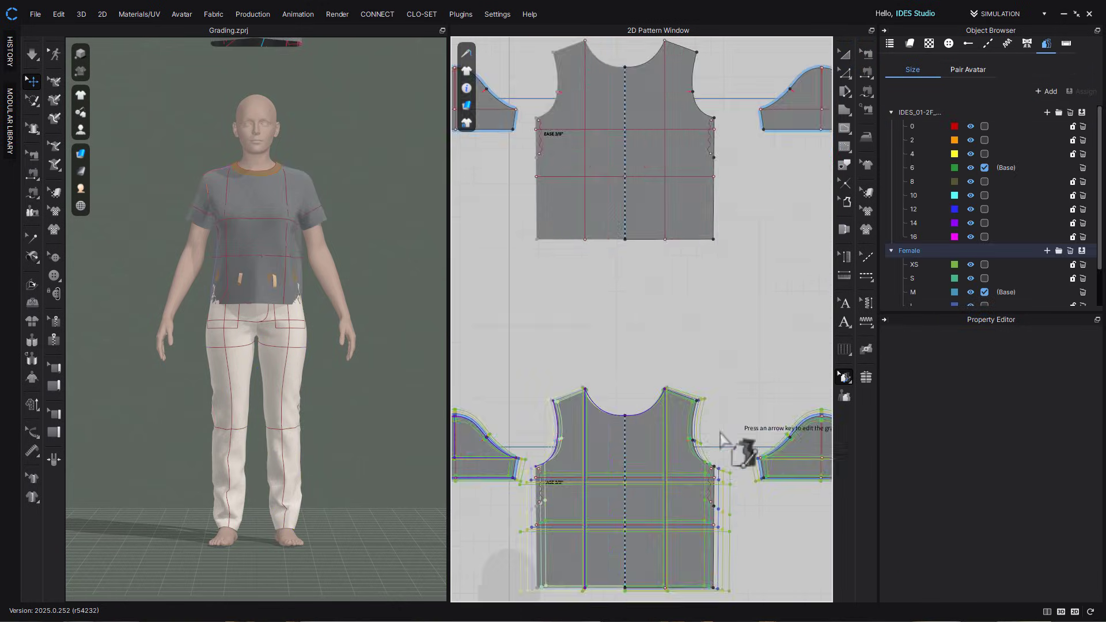
pyautogui.click(692, 440)
pyautogui.moveTo(744, 305); pyautogui.dragTo(732, 458, button='middle')
pyautogui.click(681, 245)
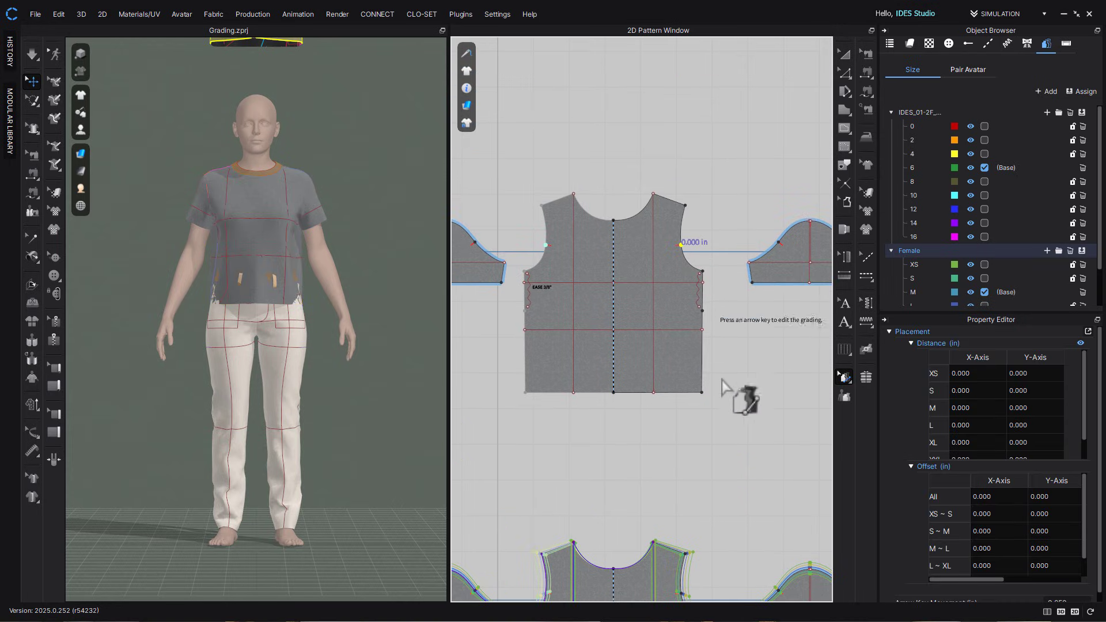
pyautogui.press('super+v')
pyautogui.scroll(5, 689, 228)
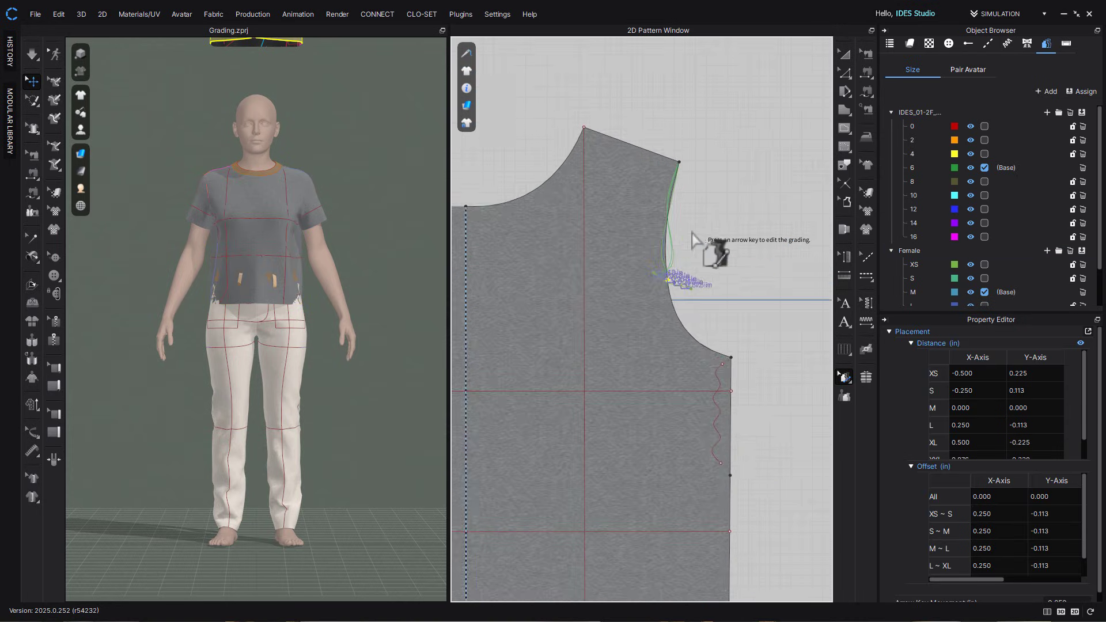
pyautogui.scroll(2, 697, 242)
pyautogui.scroll(2, 724, 302)
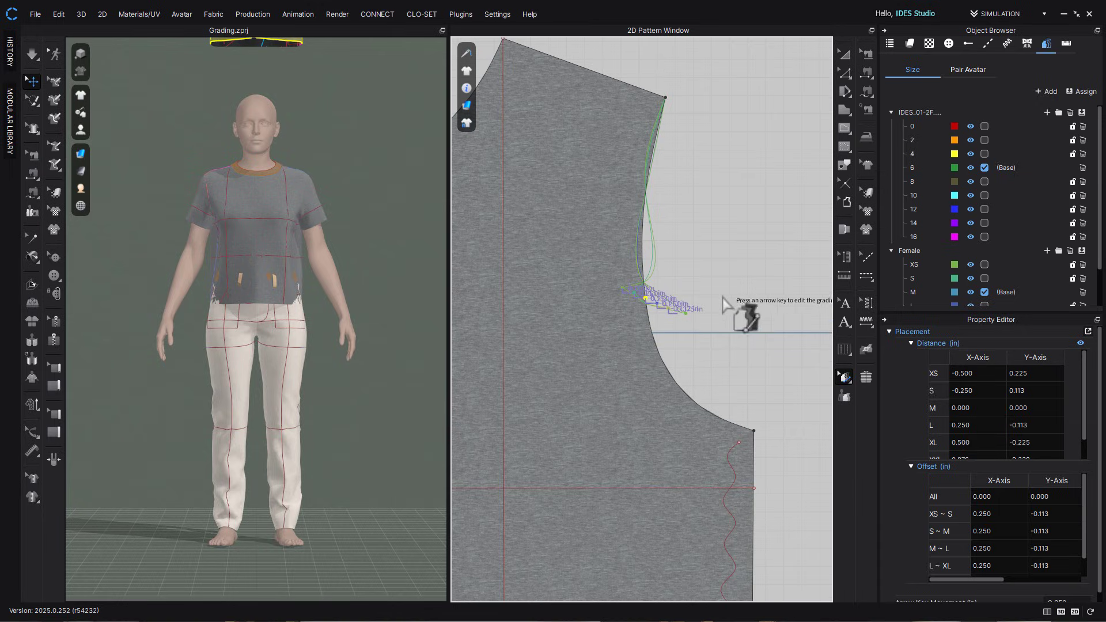
pyautogui.click(731, 306)
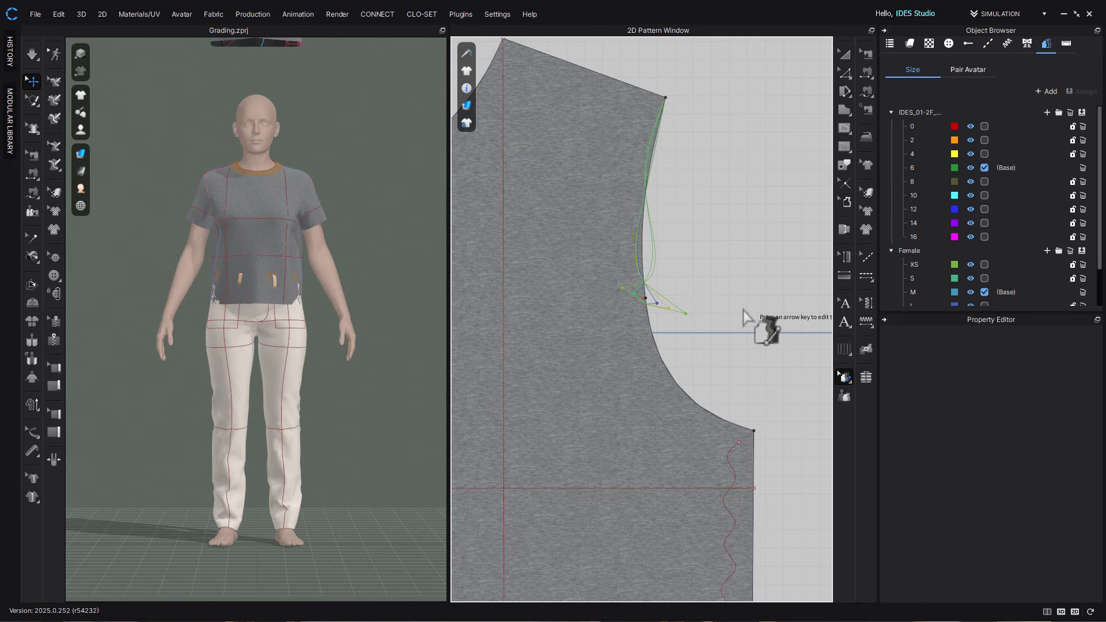
# Reset the grading values of the mid-armhole point on the ungraded tee front
pyautogui.click(645, 298)
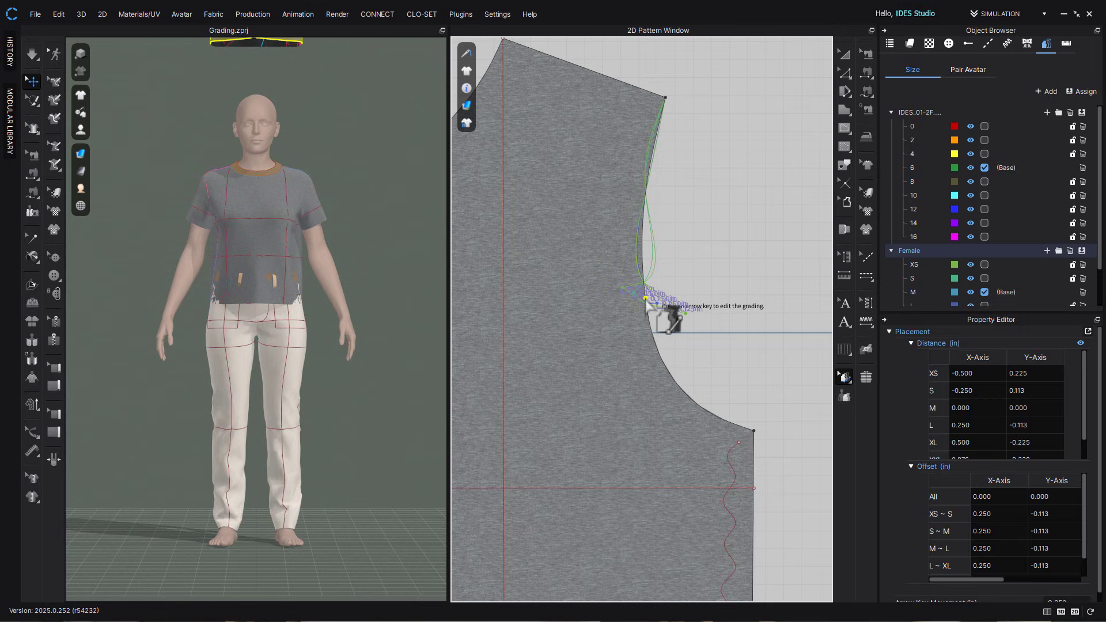
pyautogui.rightClick(646, 304)
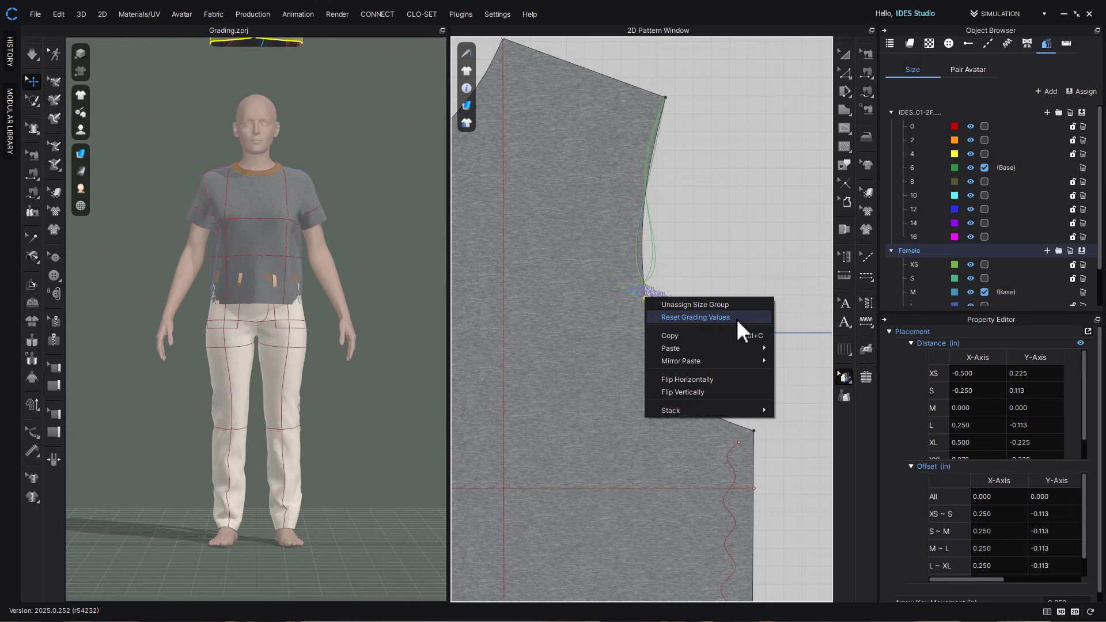
pyautogui.click(738, 321)
pyautogui.click(734, 347)
# Reset the grading values of the mid-armhole point on the graded tee front
pyautogui.scroll(-8, 734, 346)
pyautogui.moveTo(789, 380); pyautogui.dragTo(775, 259, button='middle')
pyautogui.scroll(5, 724, 406)
pyautogui.scroll(5, 724, 406)
pyautogui.moveTo(669, 349); pyautogui.dragTo(688, 328, button='middle')
pyautogui.scroll(2, 687, 322)
pyautogui.click(637, 290)
pyautogui.rightClick(637, 292)
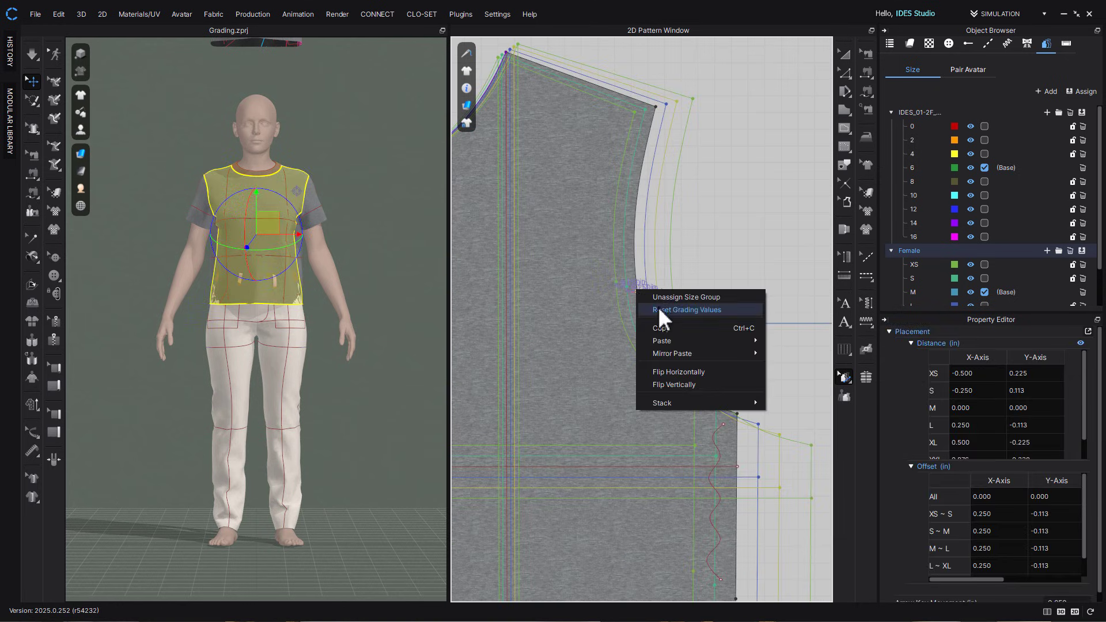
pyautogui.click(658, 308)
# With Edit Curve Grading, select the curve points around the mid-armhole point and along the lower armhole of the tee front
pyautogui.click(845, 376)
pyautogui.click(901, 390)
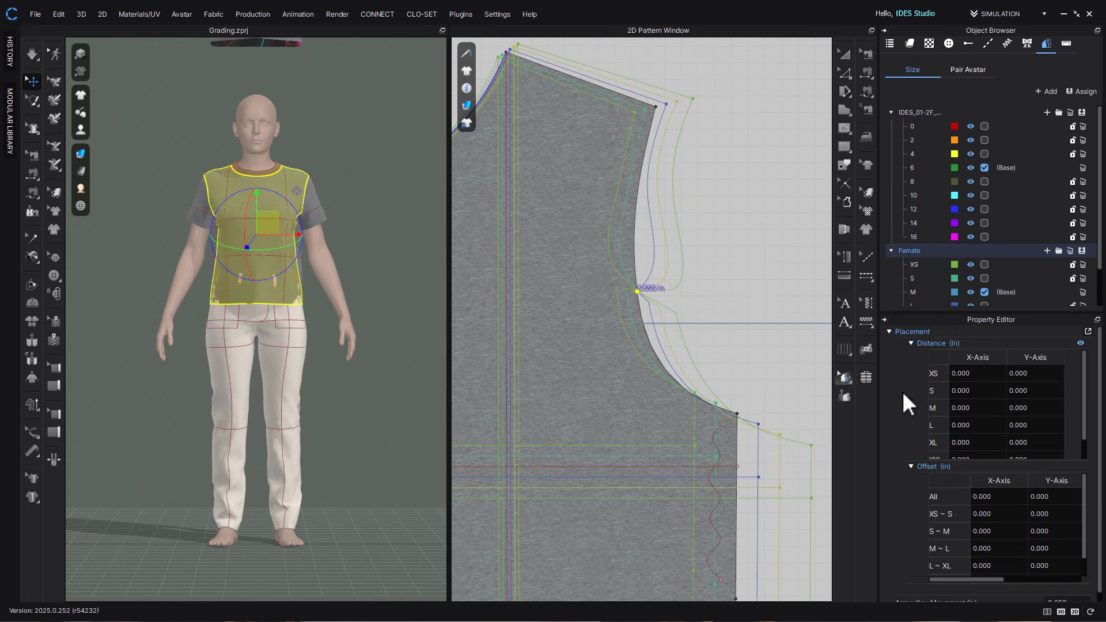
pyautogui.moveTo(719, 173); pyautogui.dragTo(588, 286)
pyautogui.keyDown('shift'); pyautogui.moveTo(705, 292); pyautogui.dragTo(602, 412); pyautogui.keyUp('shift')
pyautogui.rightClick(662, 368)
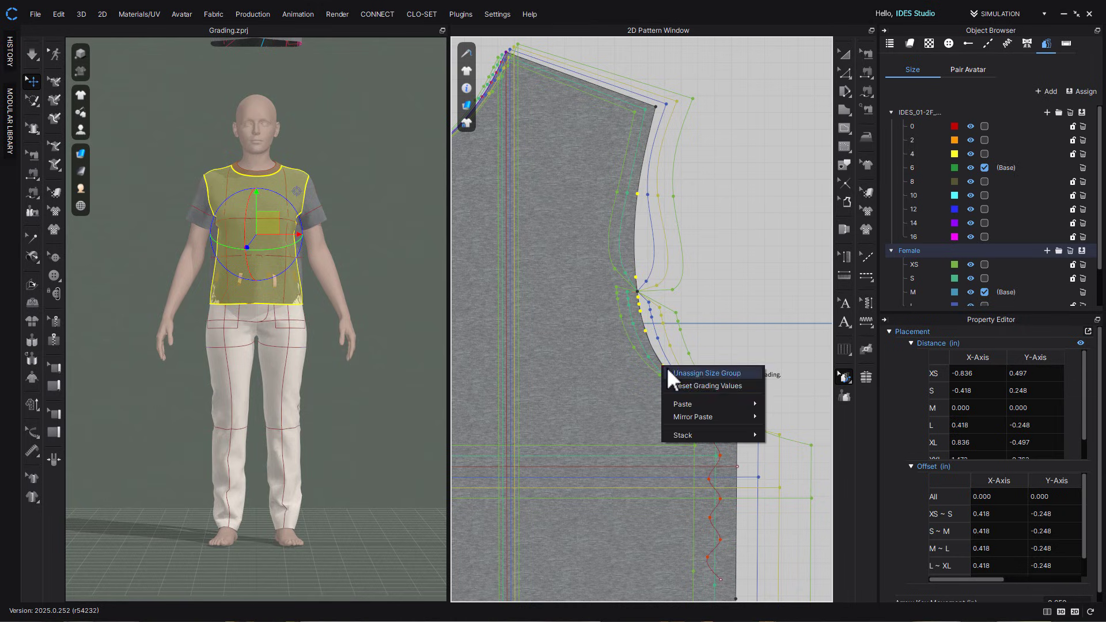
pyautogui.click(723, 173)
pyautogui.click(636, 278)
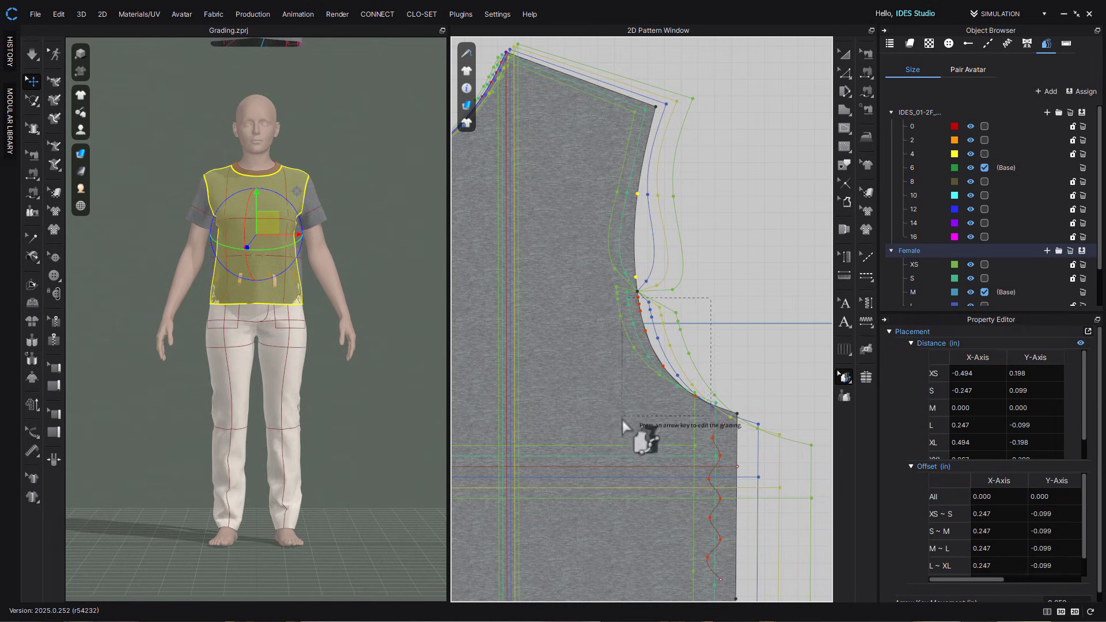
pyautogui.keyDown('shift'); pyautogui.click(637, 297); pyautogui.keyUp('shift')
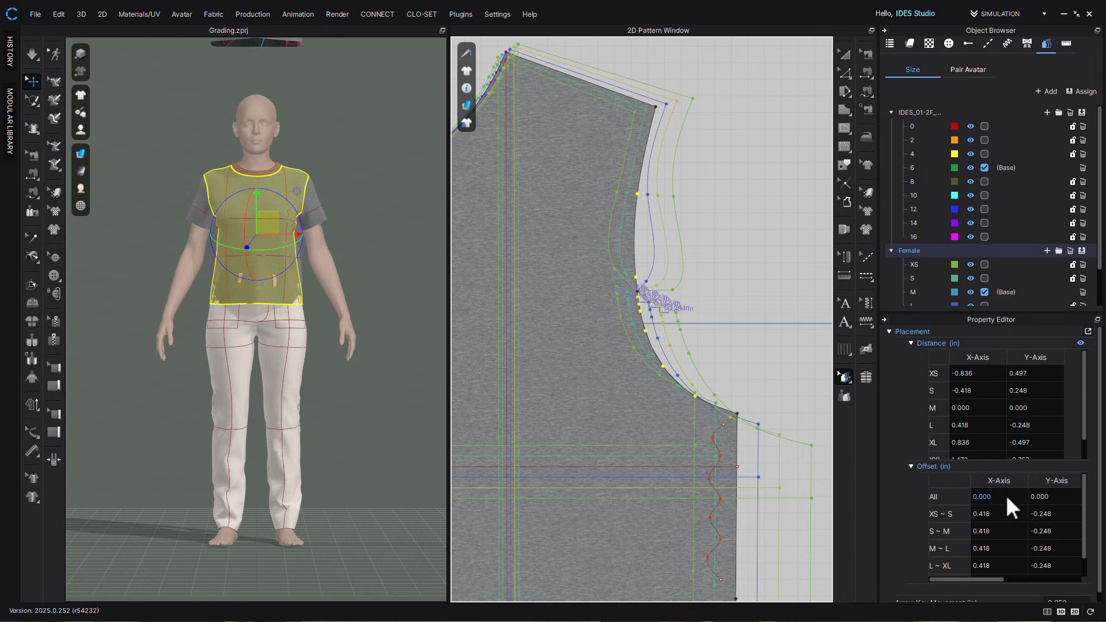
# Set the X and Y grading offsets of the selected armhole curve points to 0 for all sizes
pyautogui.doubleClick(983, 500)
pyautogui.write('0')
pyautogui.press('Return')
pyautogui.doubleClick(1048, 498)
pyautogui.write('0')
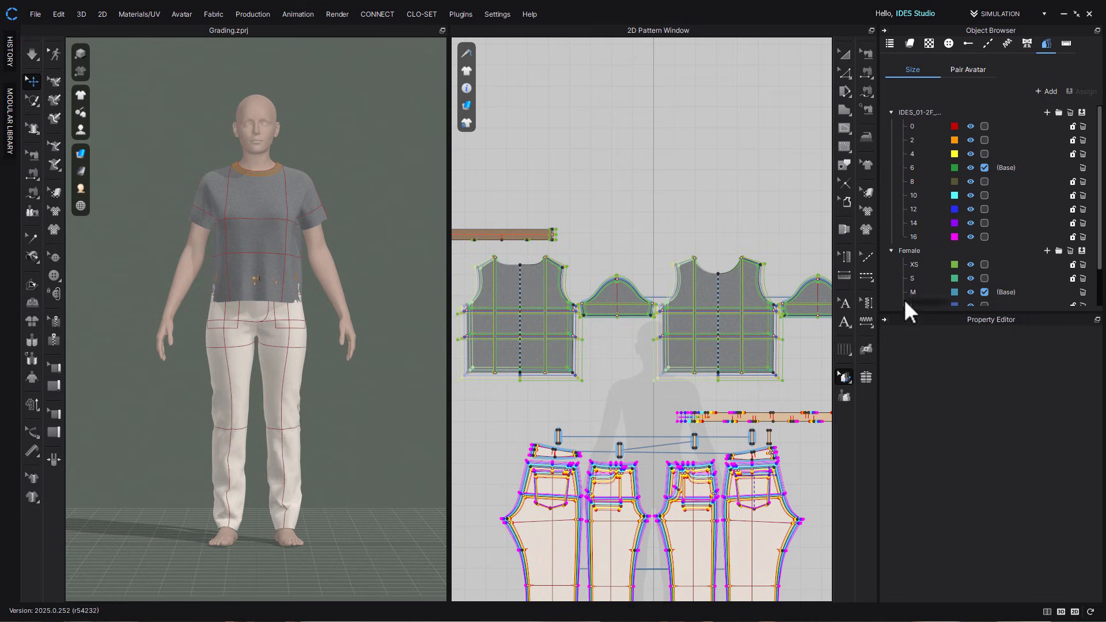
# Try to switch the Female size group to XS and dismiss the resulting dialog
pyautogui.click(985, 263)
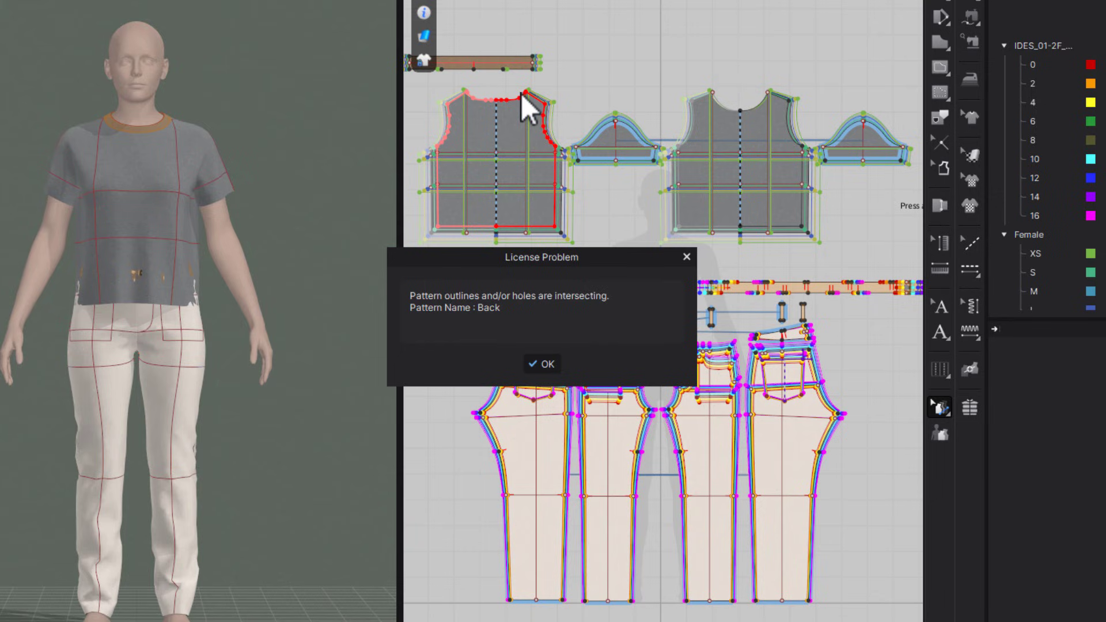
pyautogui.click(547, 364)
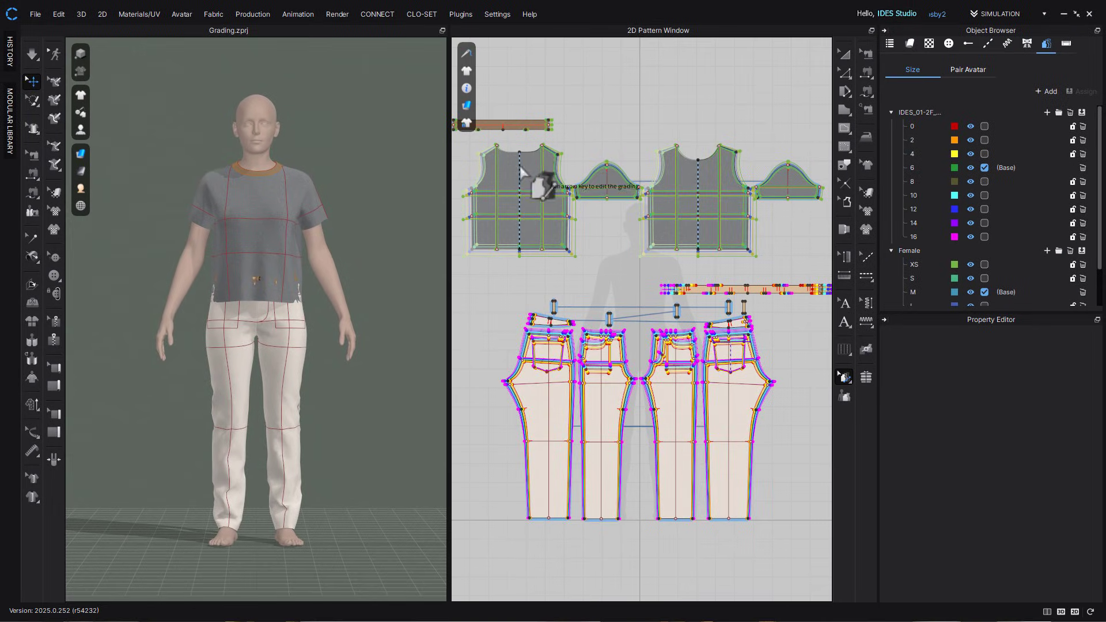
# Delete two neighbouring curve points on the upper crotch curve of the Front Right trouser piece with Edit Curve Point
pyautogui.scroll(5, 783, 414)
pyautogui.scroll(4, 730, 382)
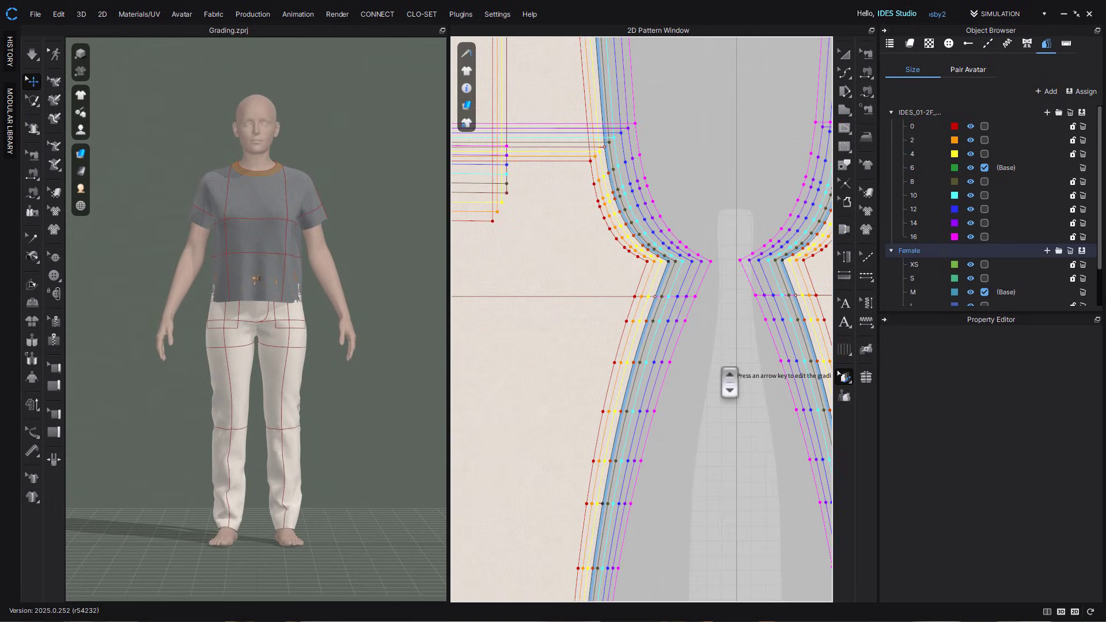
pyautogui.moveTo(731, 382); pyautogui.dragTo(736, 447, button='middle')
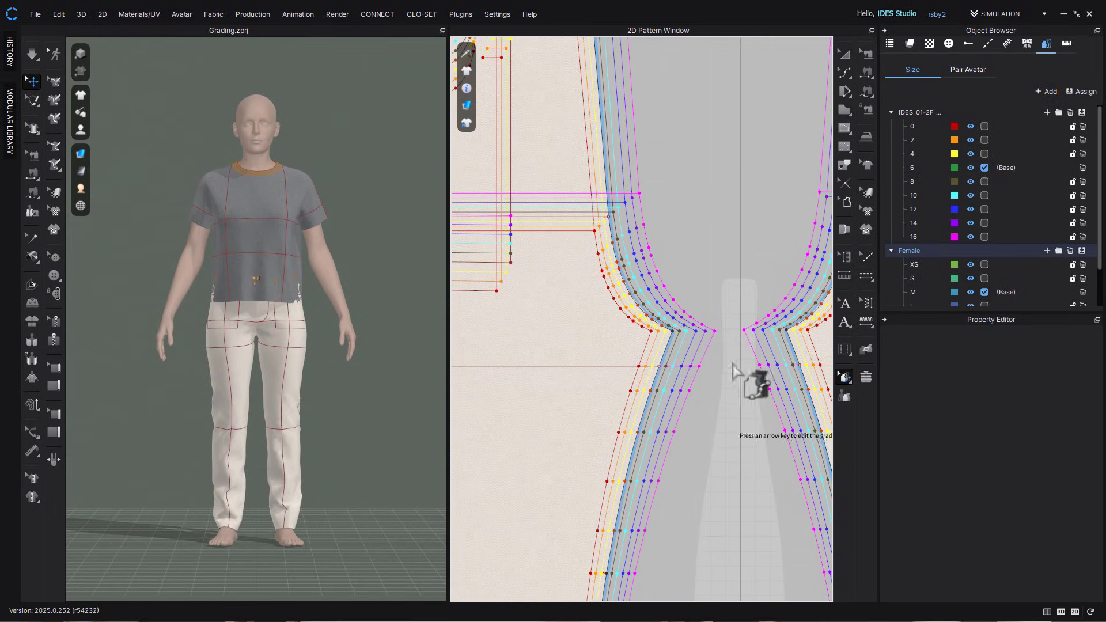
pyautogui.click(845, 71)
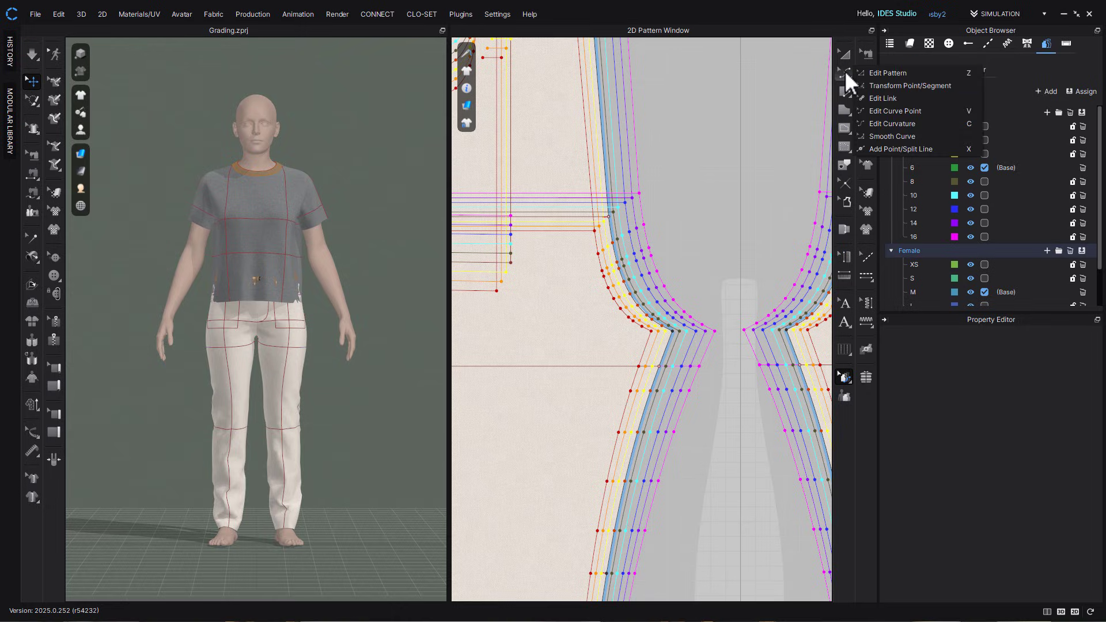
pyautogui.press('v')
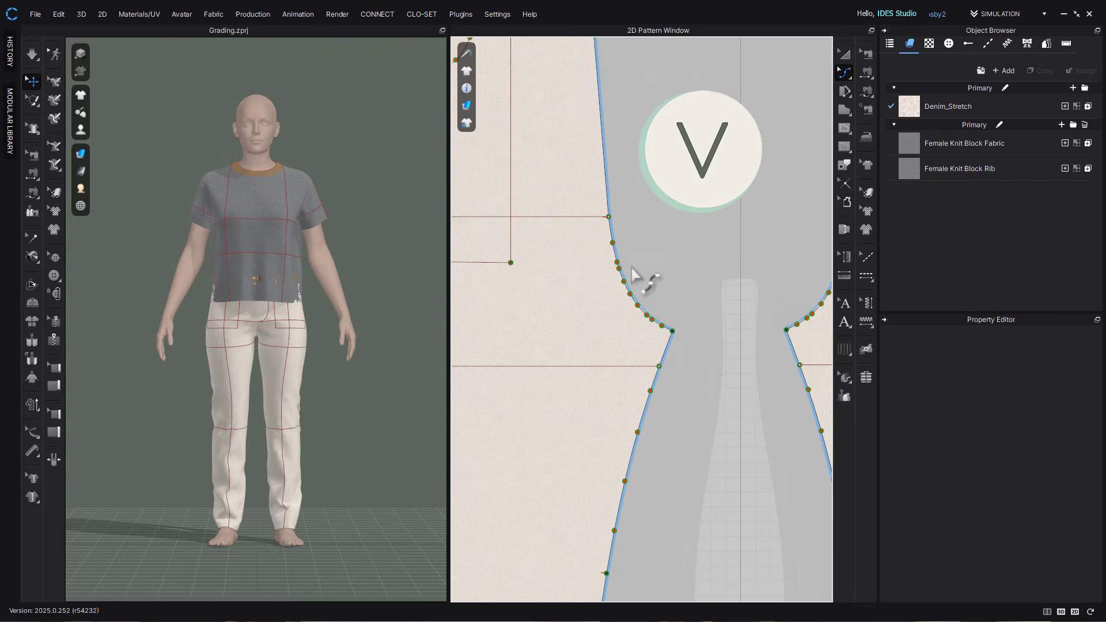
pyautogui.moveTo(628, 256); pyautogui.dragTo(611, 277)
pyautogui.press('Delete')
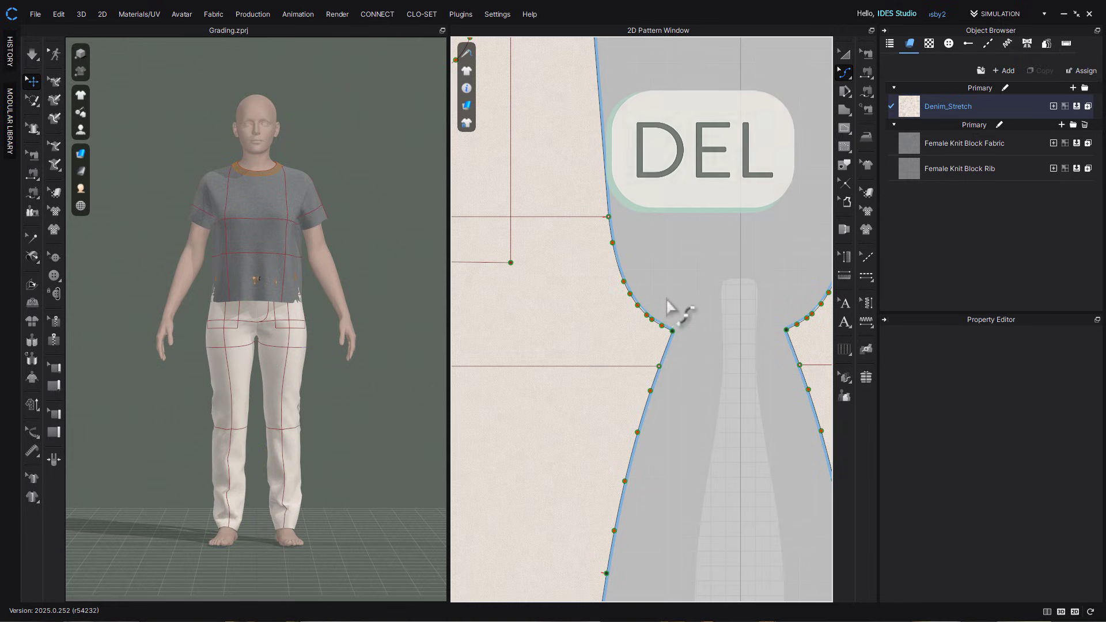
# Delete surplus curve points along the lower crotch curve of the Front Right piece and undo the last deletion
pyautogui.click(651, 318)
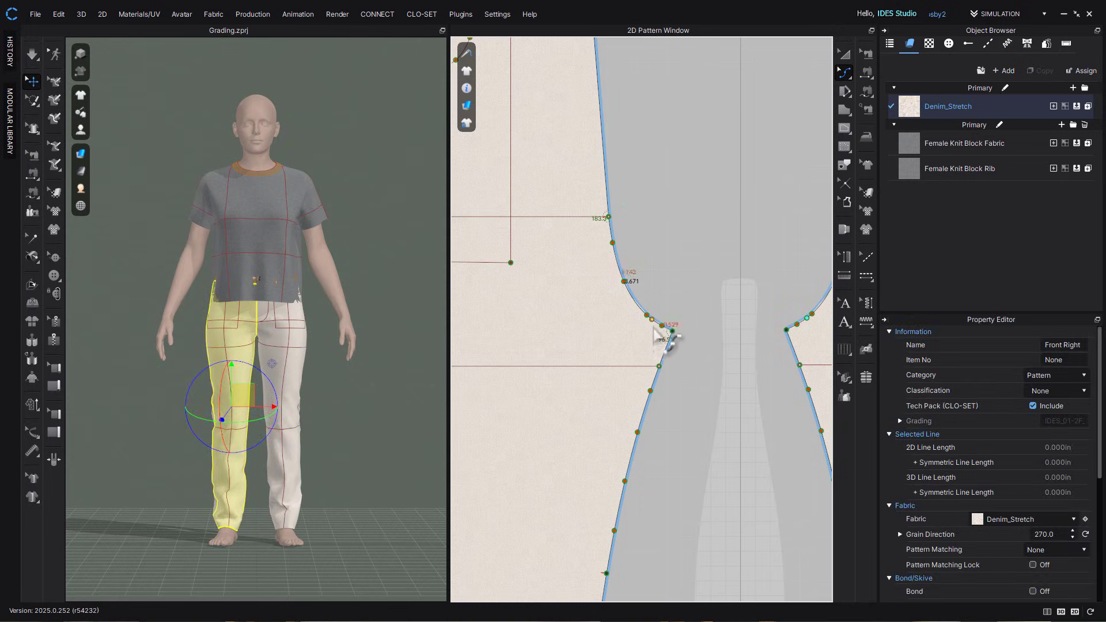
pyautogui.press('Delete')
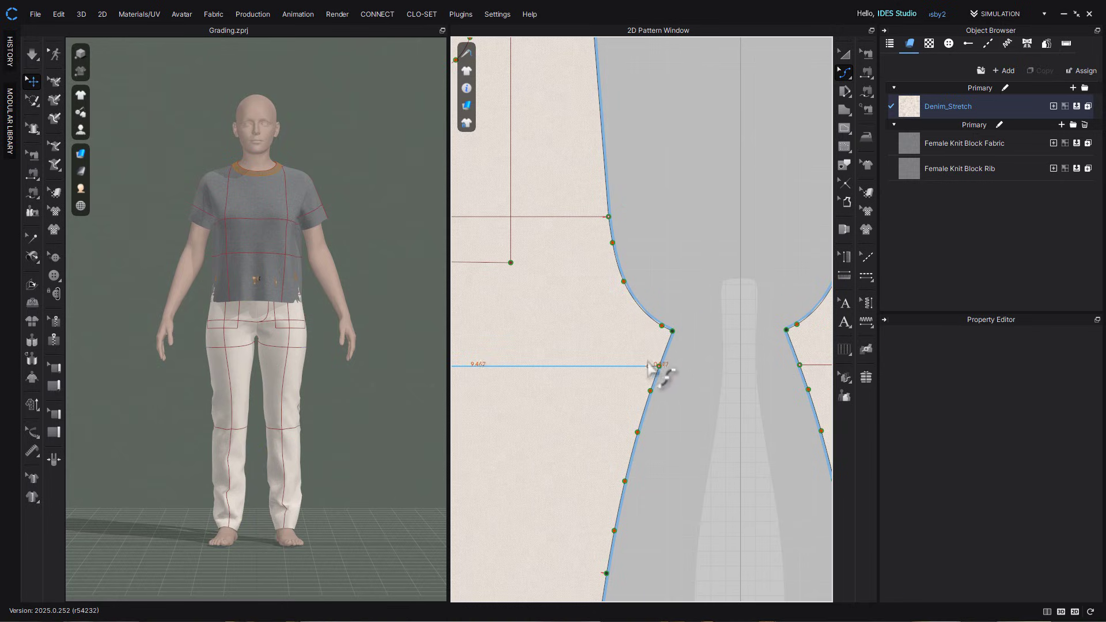
pyautogui.press('super+z')
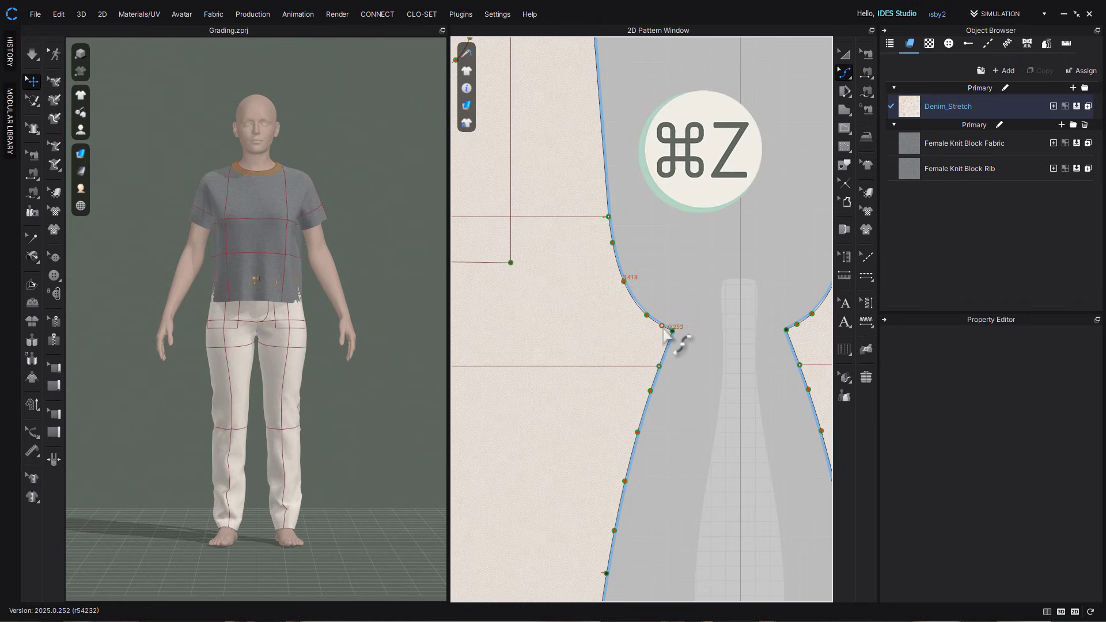
pyautogui.click(668, 331)
pyautogui.click(728, 439)
# Redistribute the curve points on the tee back's neckline near the shoulder, adding two and removing the one between them
pyautogui.scroll(-5, 741, 328)
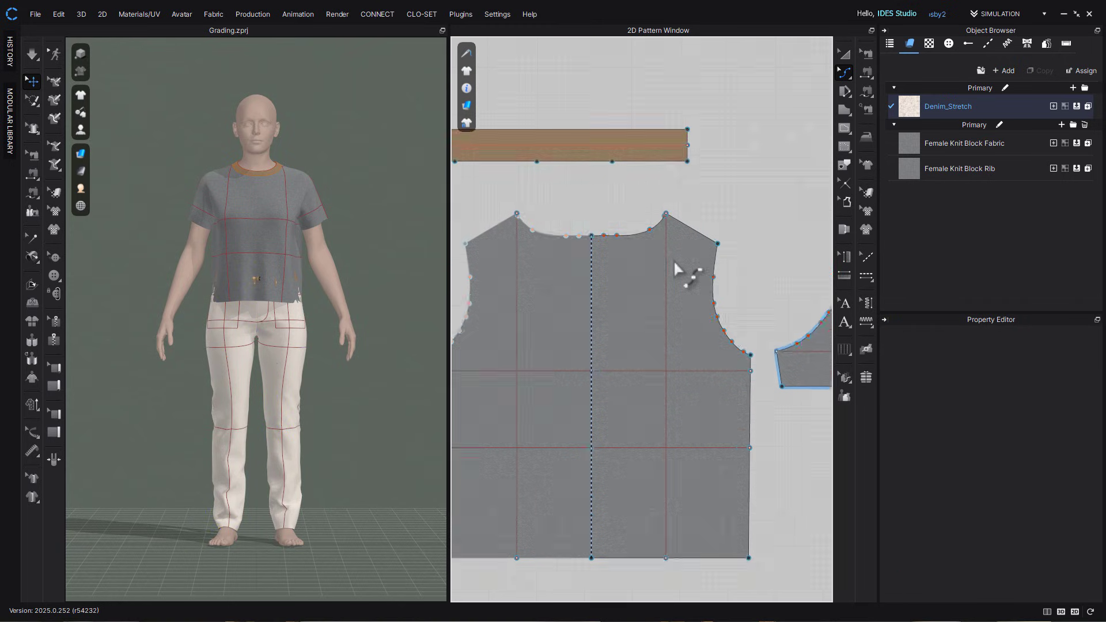
pyautogui.scroll(8, 673, 260)
pyautogui.moveTo(679, 420); pyautogui.dragTo(667, 494, button='middle')
pyautogui.click(697, 240)
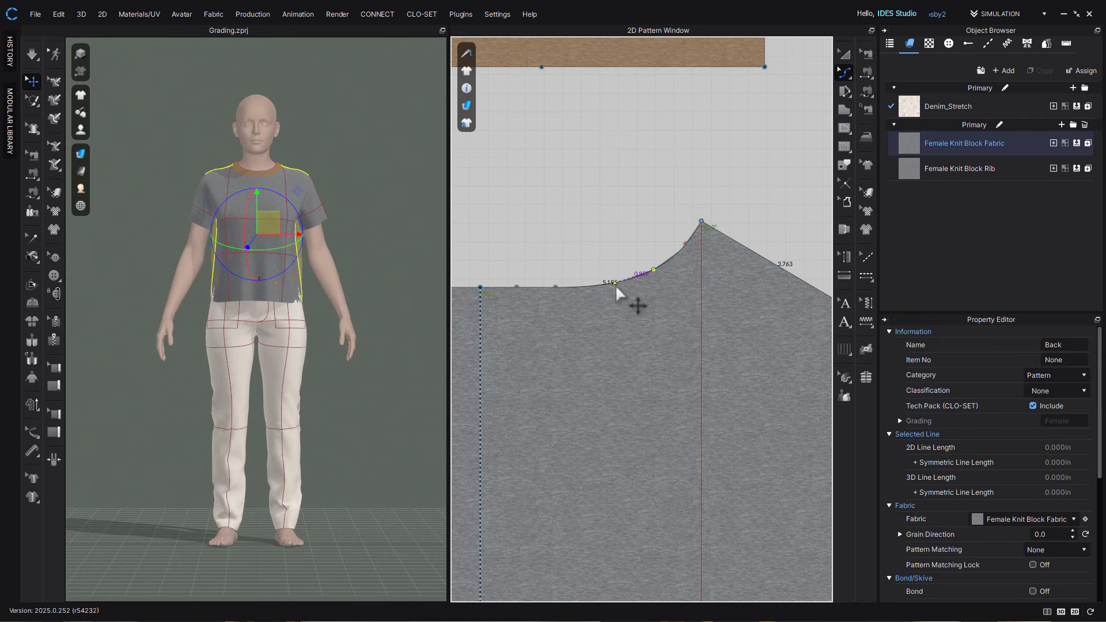
pyautogui.click(583, 128)
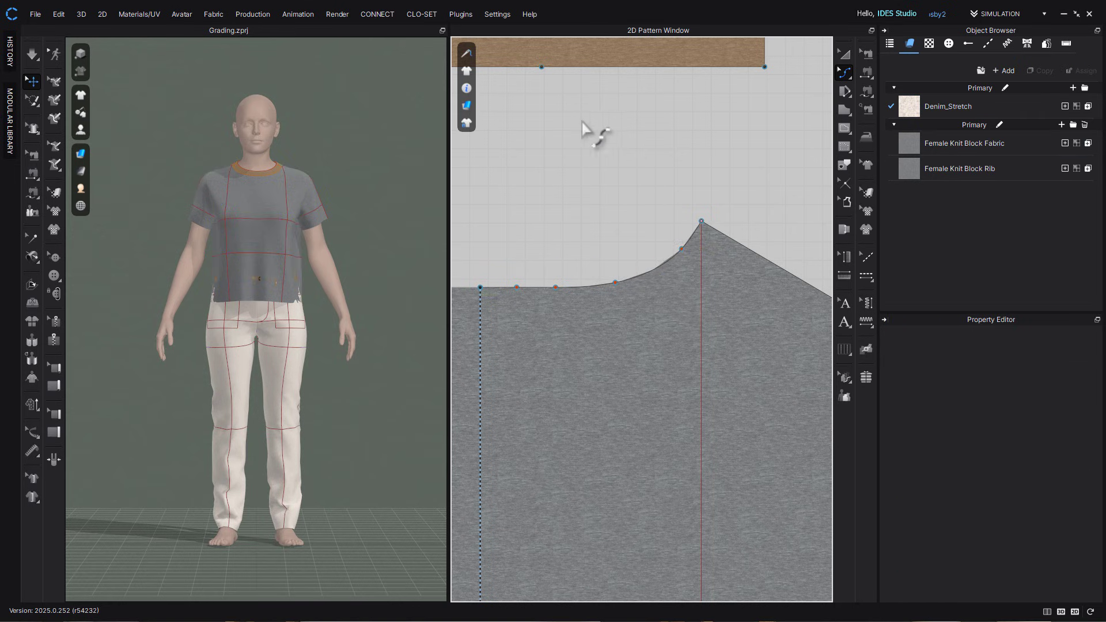
# Turn on the 2D grading display to check the tee back's neckline nest, and turn it off again
pyautogui.moveTo(470, 78)
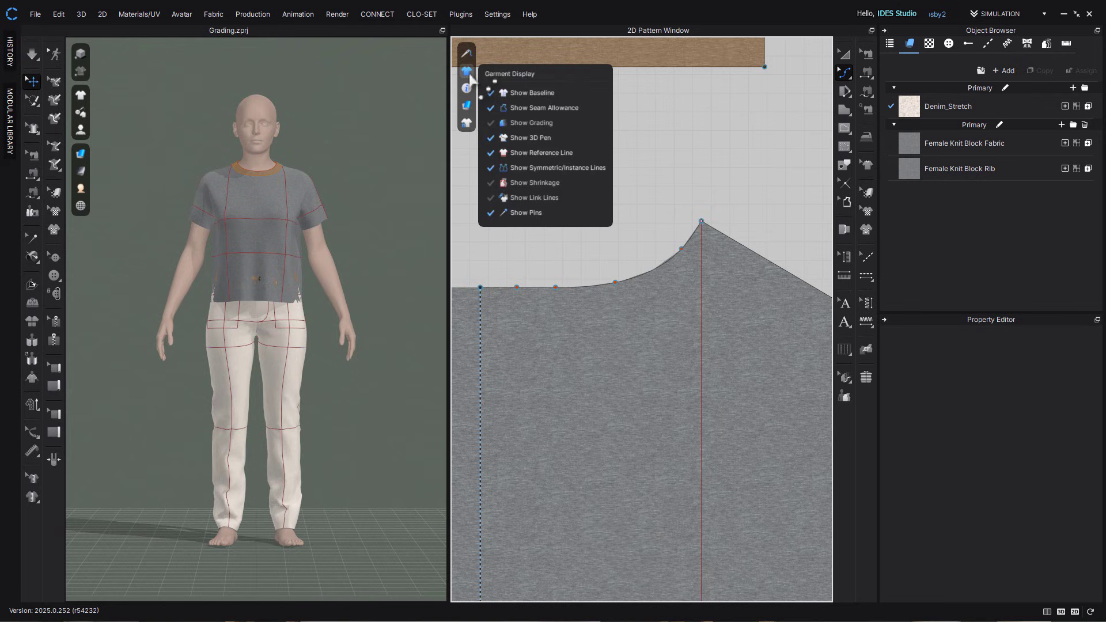
pyautogui.click(529, 122)
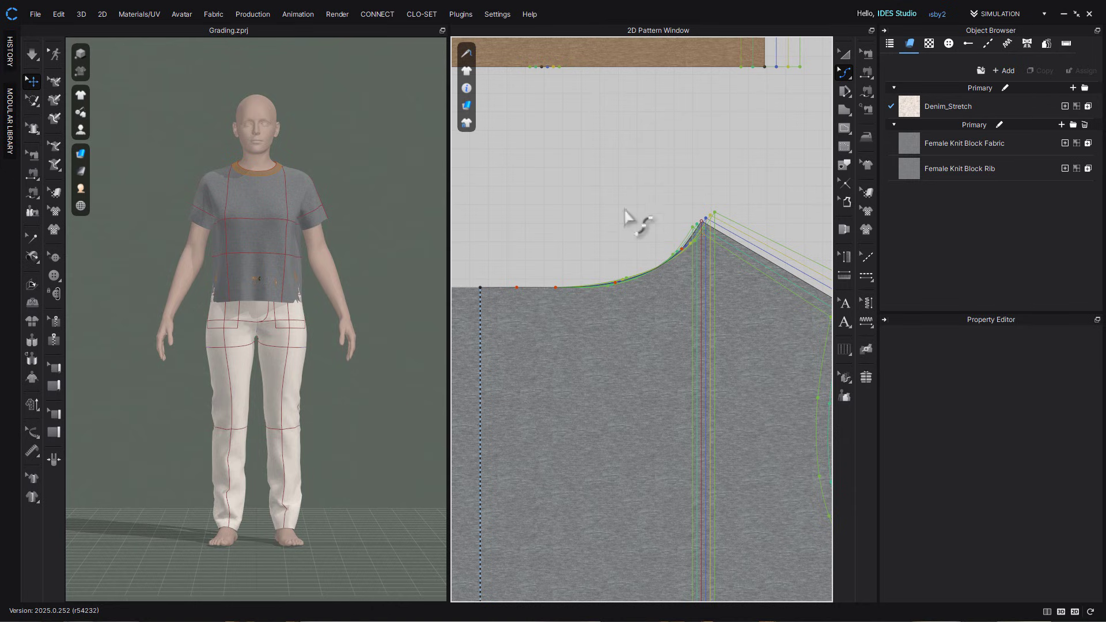
pyautogui.moveTo(469, 74)
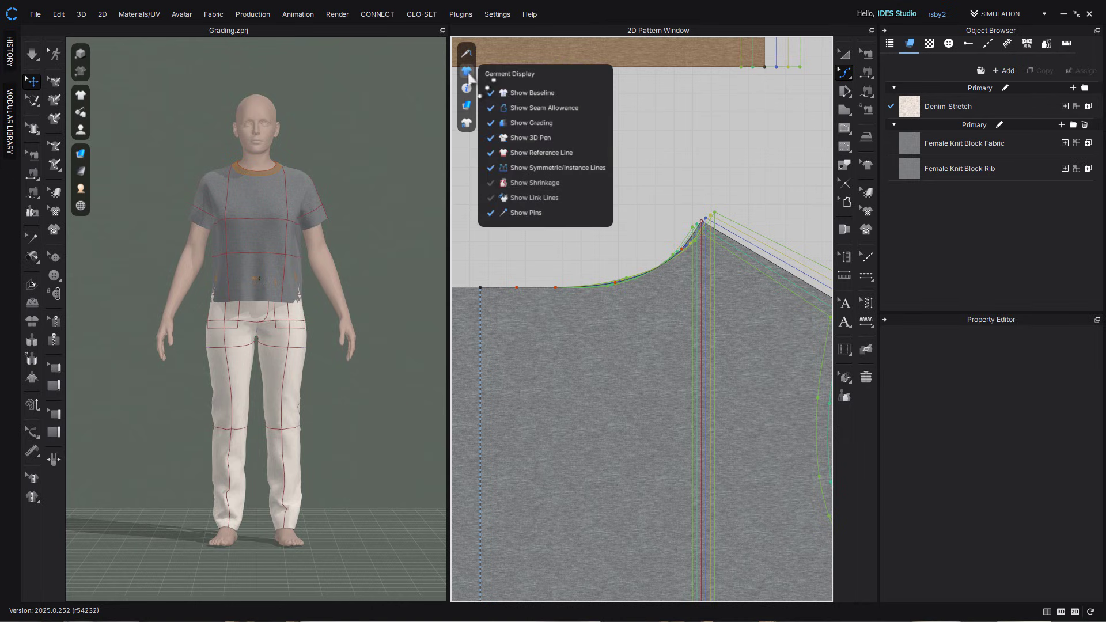
pyautogui.click(531, 123)
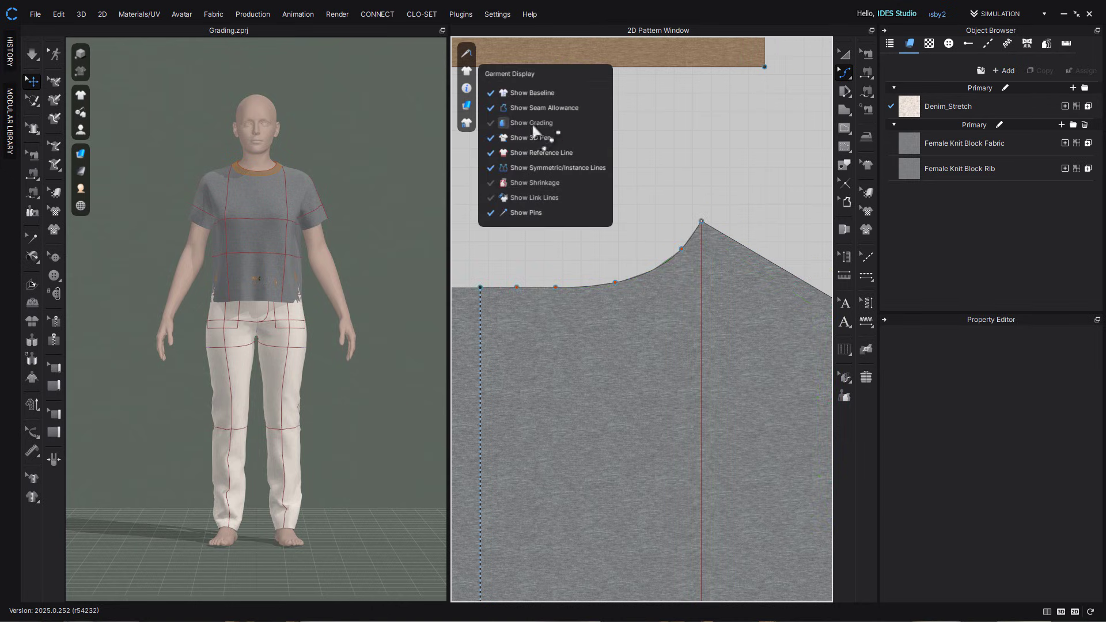
pyautogui.click(681, 249)
# Switch to Edit Grading and examine the graded outline and internal lines around the trouser front's pocket and side seam
pyautogui.click(845, 379)
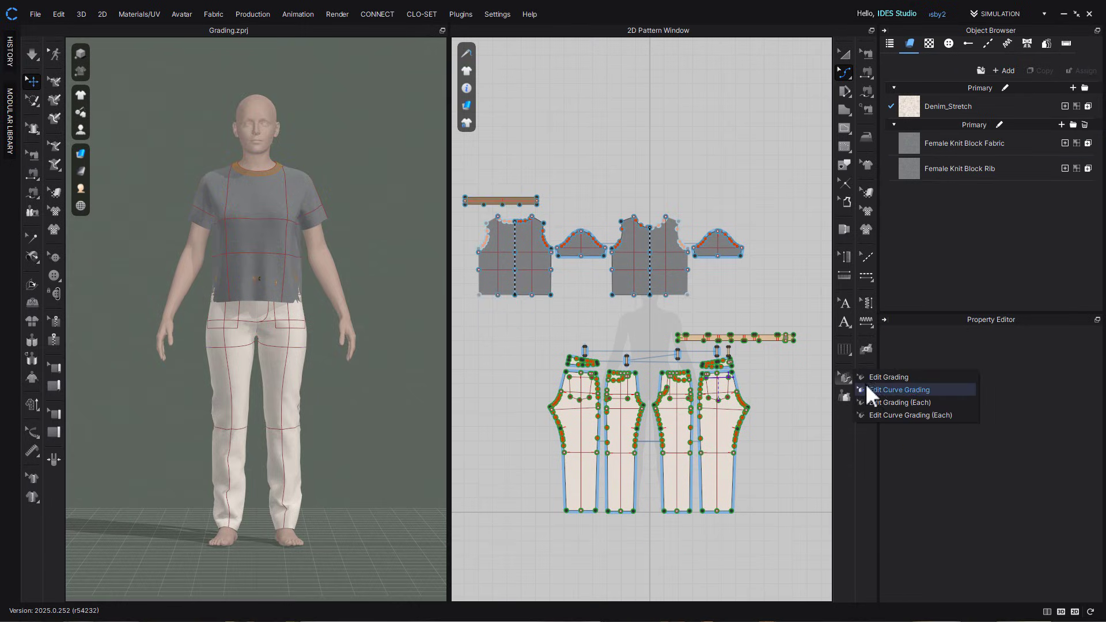
pyautogui.click(921, 376)
pyautogui.scroll(5, 691, 360)
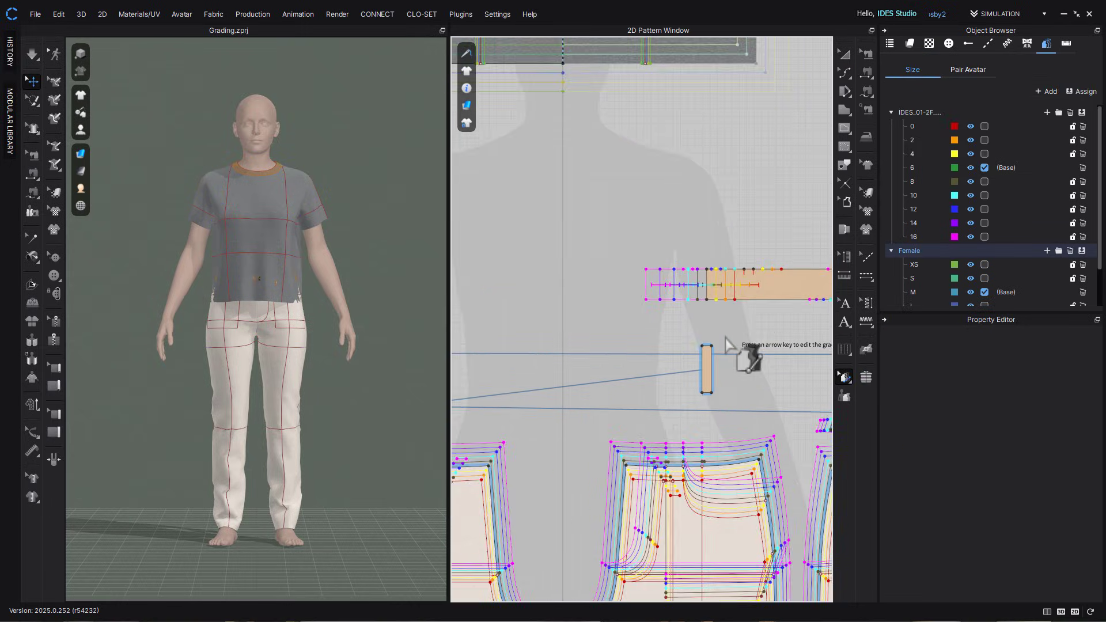
pyautogui.click(740, 425)
pyautogui.click(752, 425)
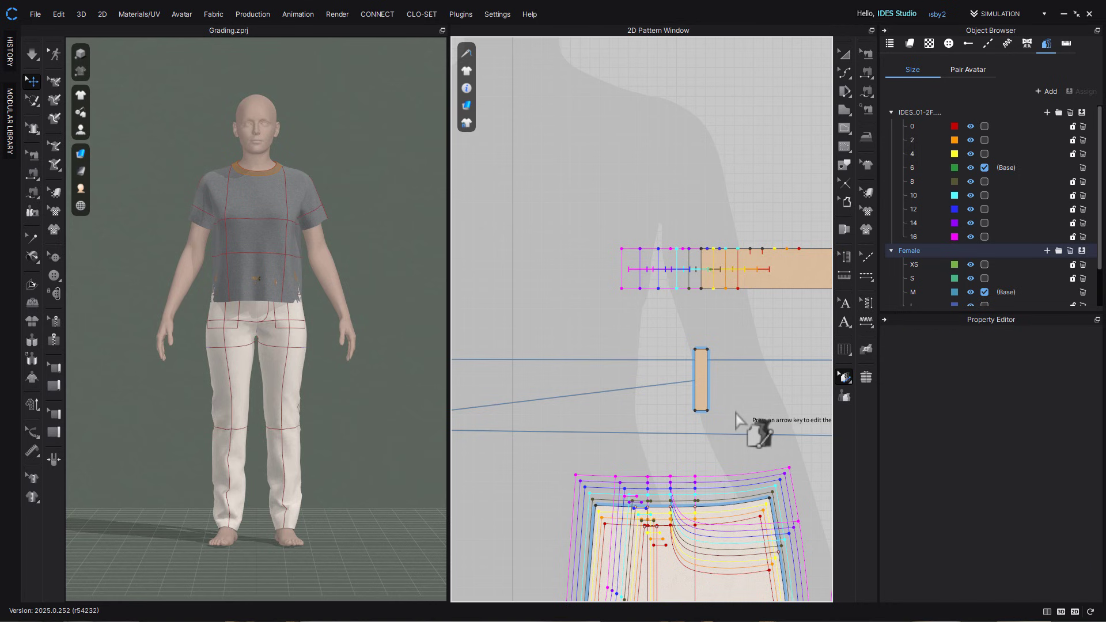
pyautogui.scroll(-2, 773, 443)
pyautogui.scroll(5, 724, 271)
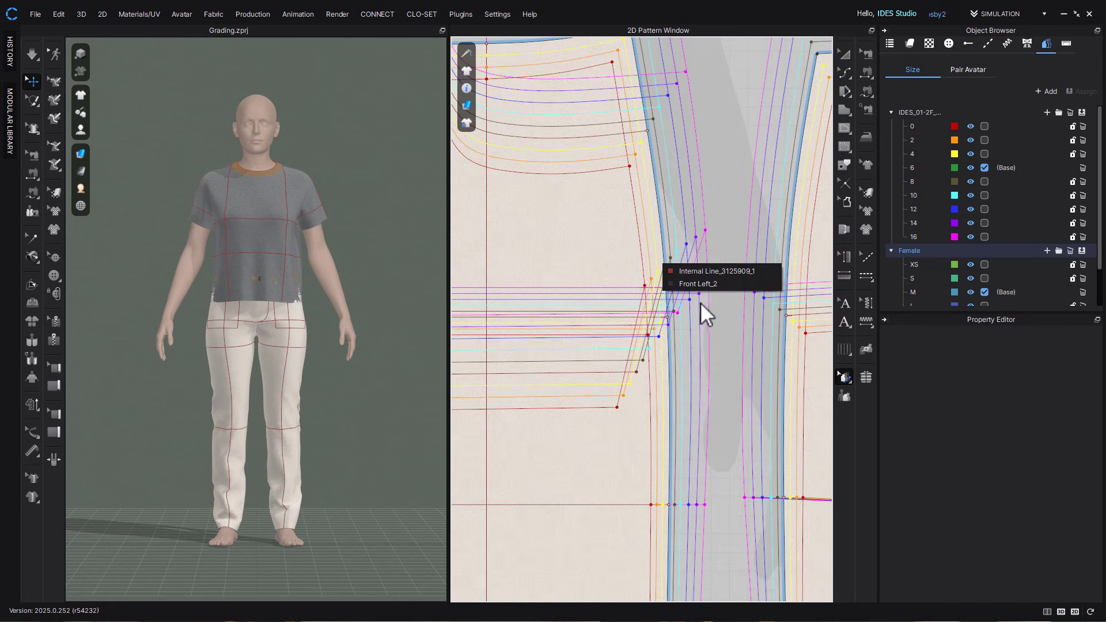
pyautogui.click(699, 302)
pyautogui.scroll(-3, 707, 427)
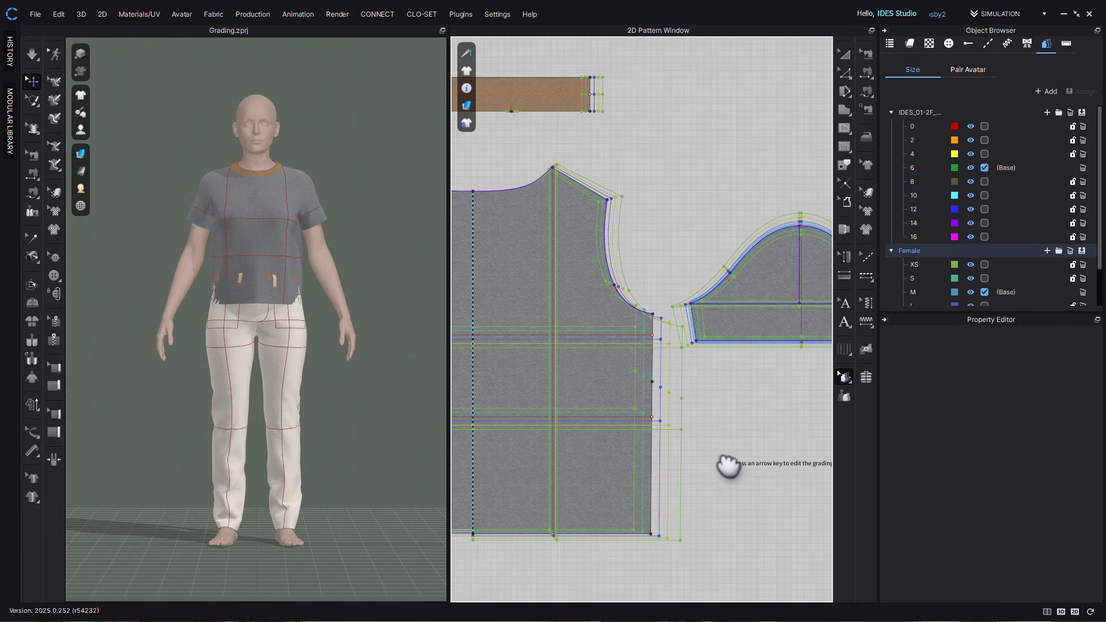
# Reset the grading values of the mid-armhole point on the tee back
pyautogui.click(614, 283)
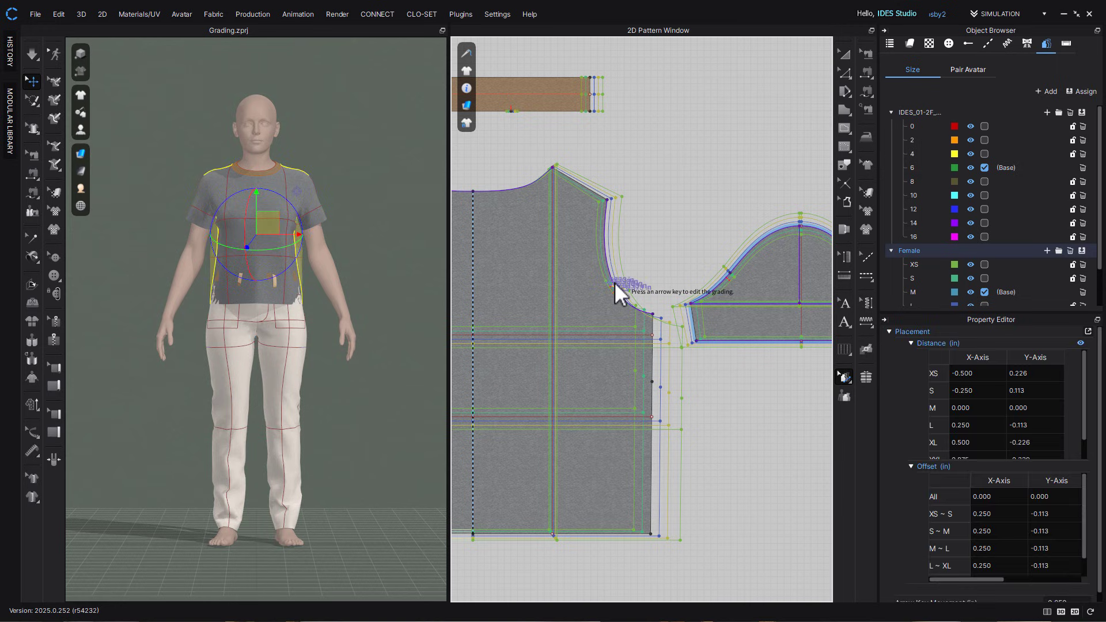
pyautogui.scroll(5, 614, 283)
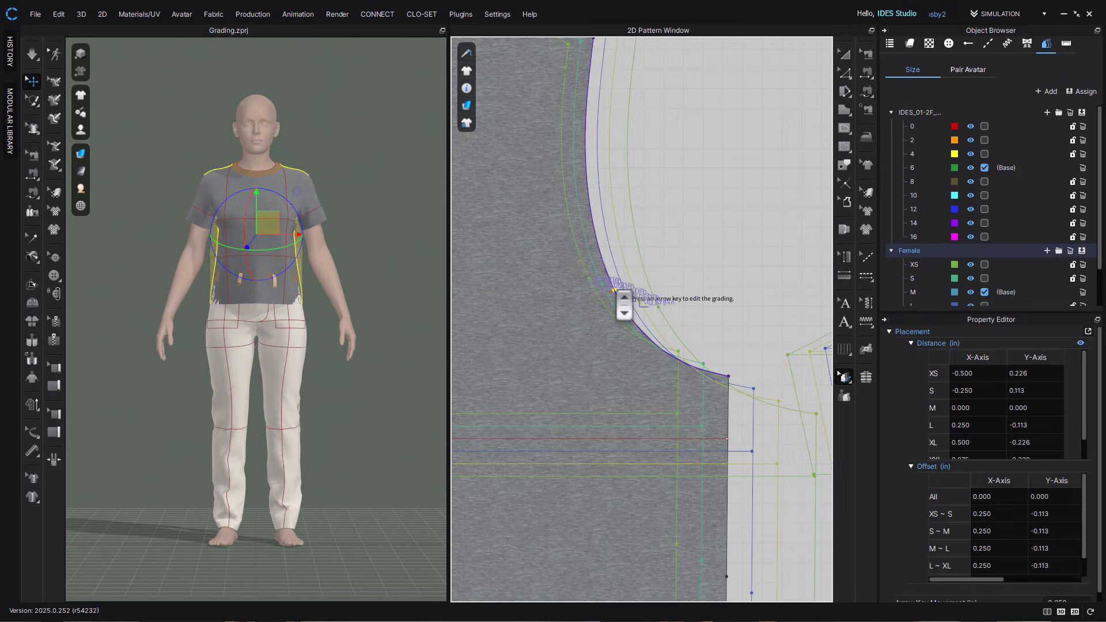
pyautogui.rightClick(614, 291)
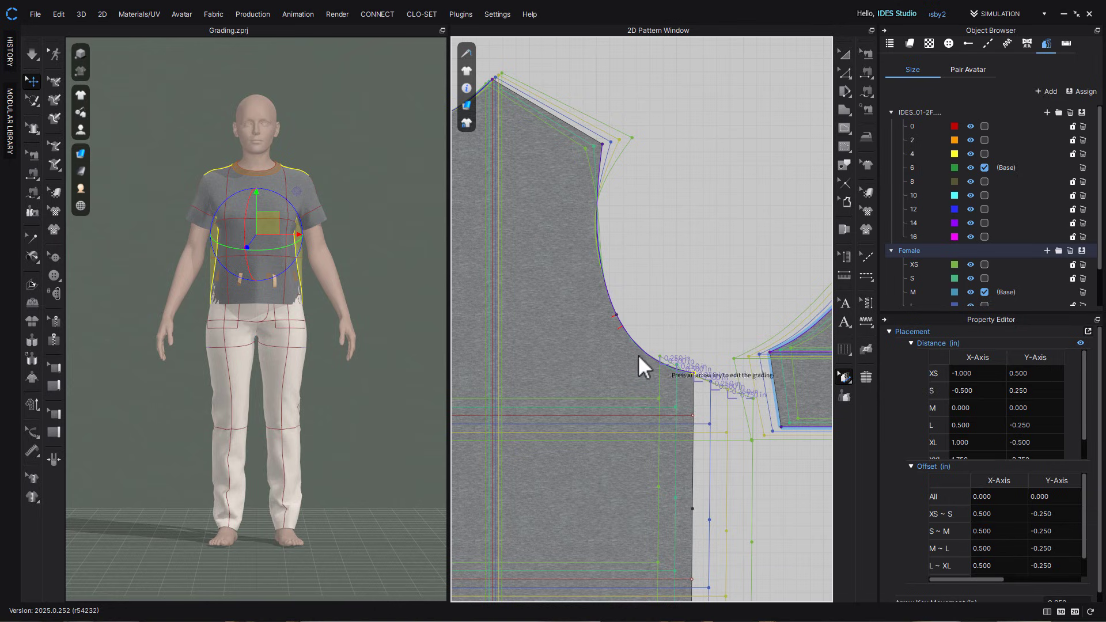
# Set the tee back's mid-armhole point offsets for all sizes to 0.5 in on the X-axis and -0.25 in on the Y-axis
pyautogui.click(616, 314)
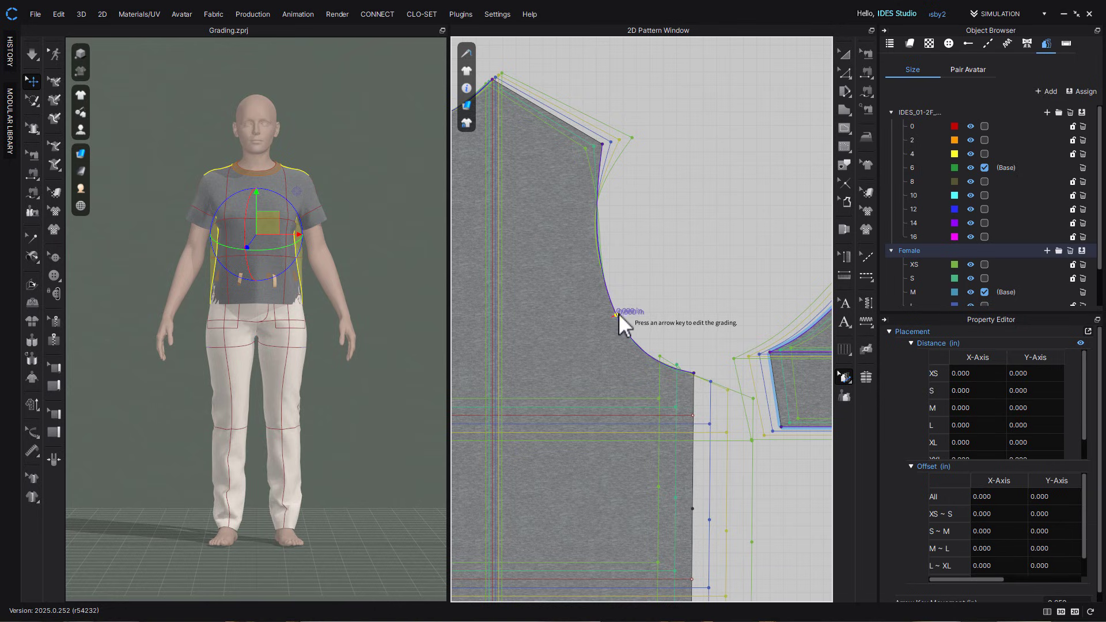
pyautogui.click(1010, 493)
pyautogui.write('0.5')
pyautogui.press('Return')
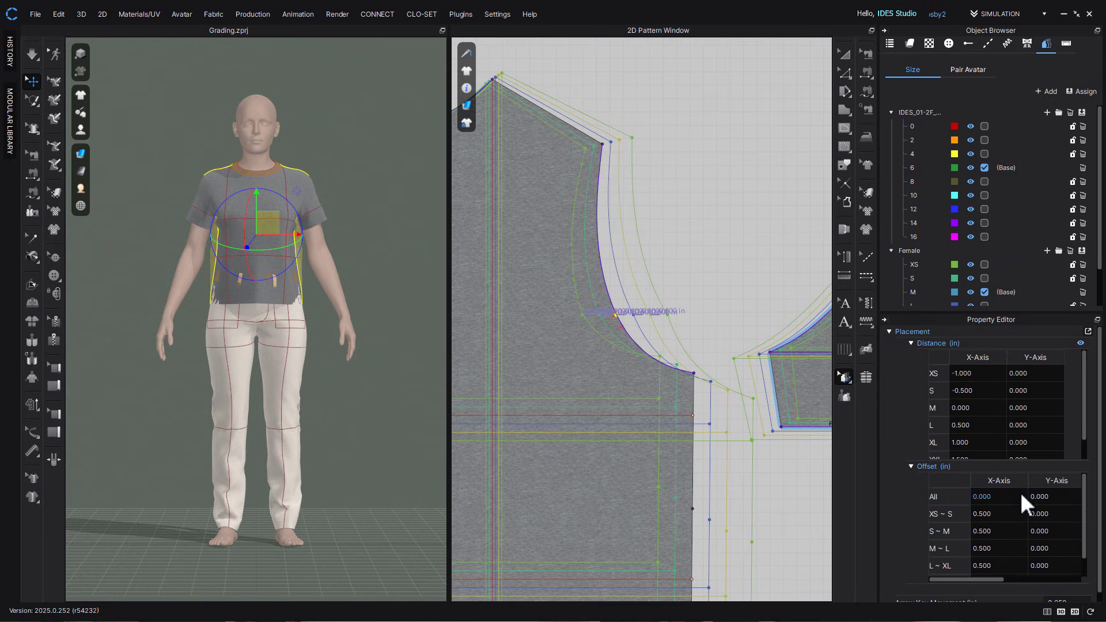
pyautogui.click(1059, 497)
pyautogui.write('0.25')
pyautogui.press('Return')
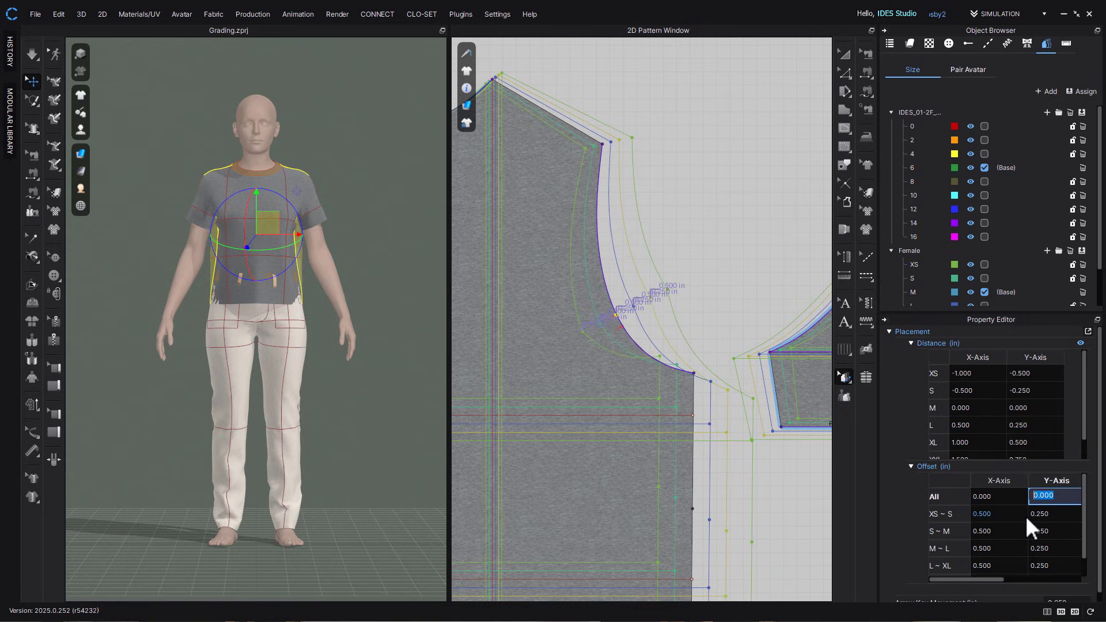
pyautogui.write('-0.25')
pyautogui.press('Return')
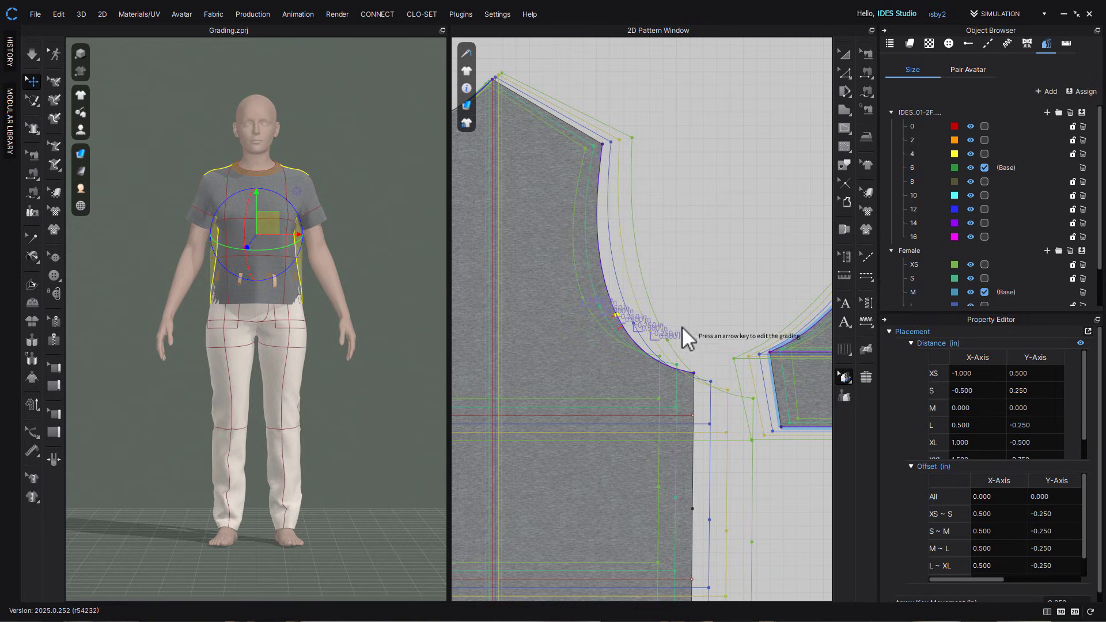
pyautogui.click(710, 333)
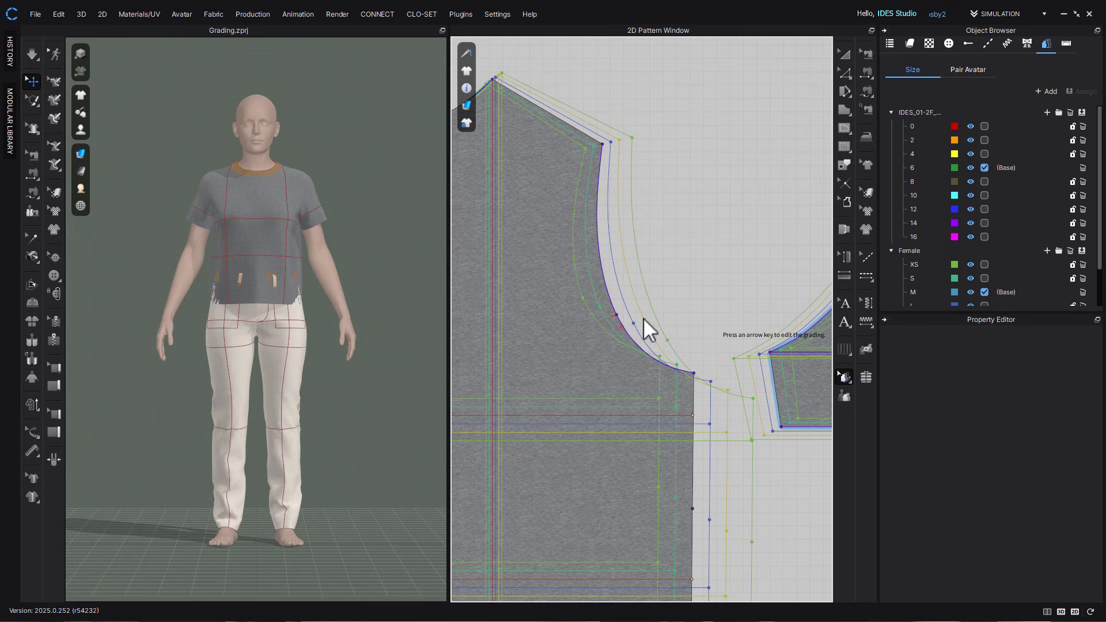
# Reset the grading values of the tee back's armhole curve
pyautogui.click(606, 274)
pyautogui.rightClick(620, 323)
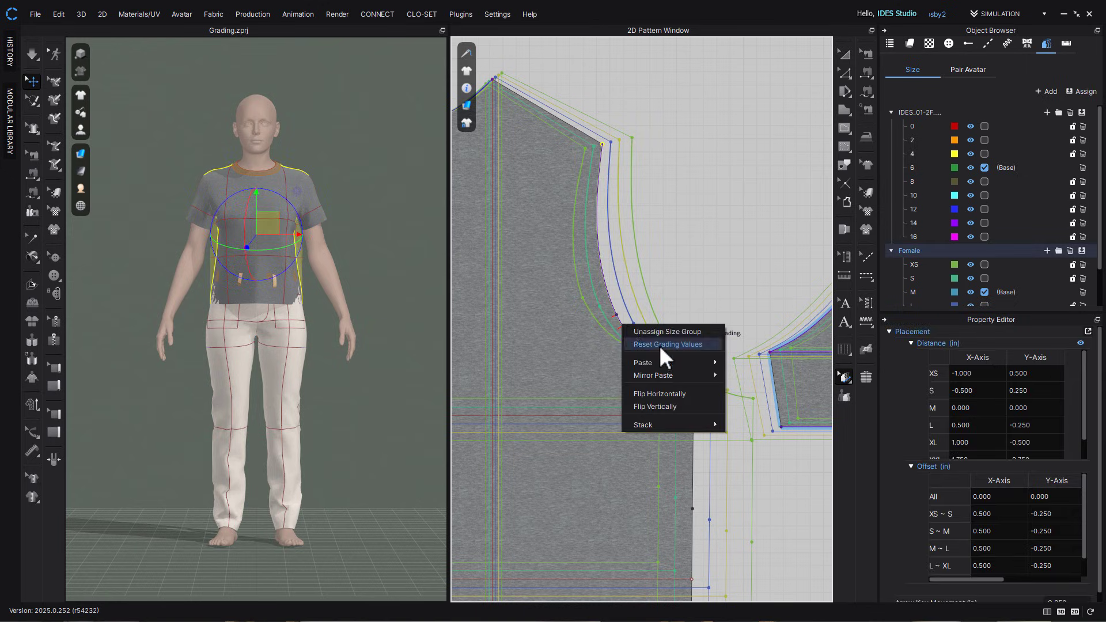
pyautogui.click(658, 344)
# Convert the tee back's mid-armhole point to a curve point and remove the extra curve points around it
pyautogui.press('z')
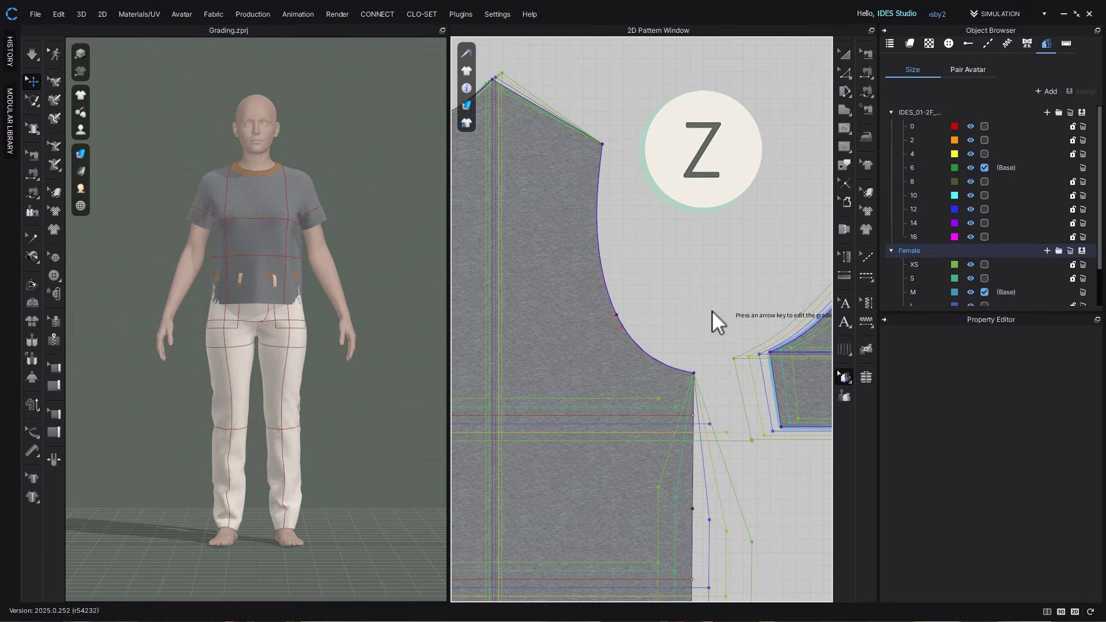
pyautogui.rightClick(617, 316)
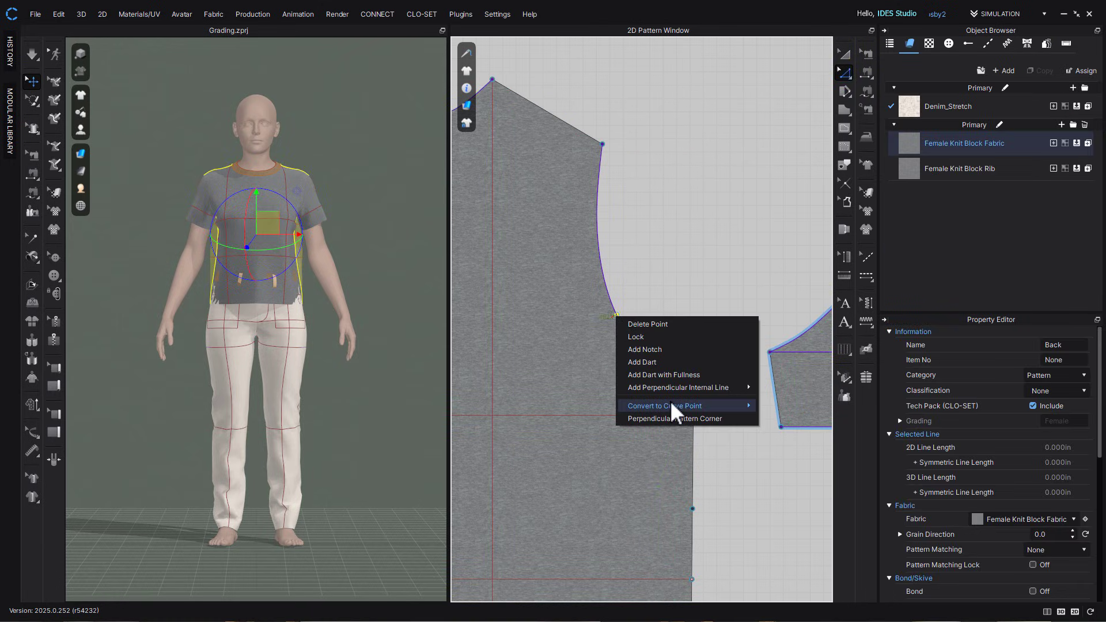
pyautogui.moveTo(669, 406)
pyautogui.click(782, 407)
pyautogui.press('v')
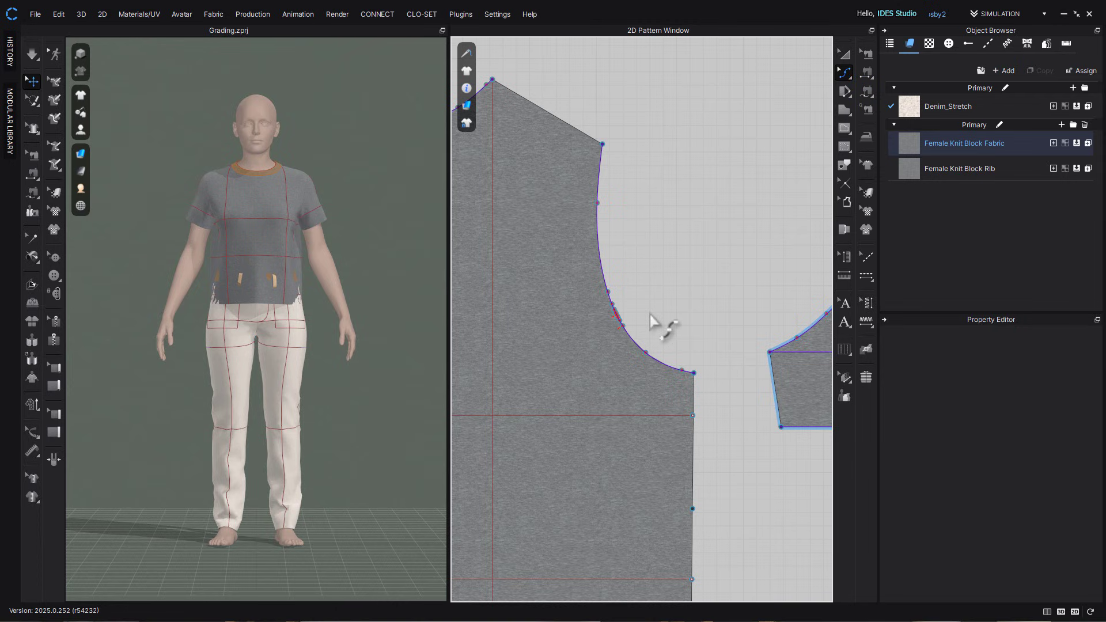
pyautogui.scroll(3, 654, 316)
pyautogui.moveTo(609, 297); pyautogui.dragTo(581, 331)
pyautogui.click(660, 318)
pyautogui.scroll(-3, 663, 325)
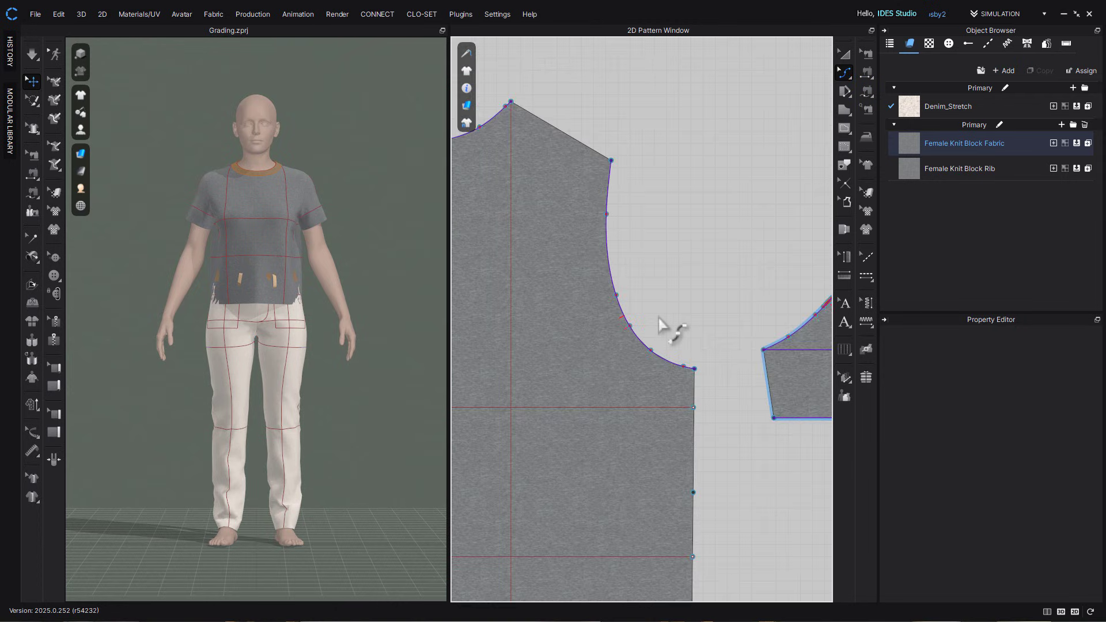
# Set the tee back's shoulder tip offset for all sizes to 0.25 in on the X-axis and fill in its Y-axis offset
pyautogui.scroll(1, 714, 345)
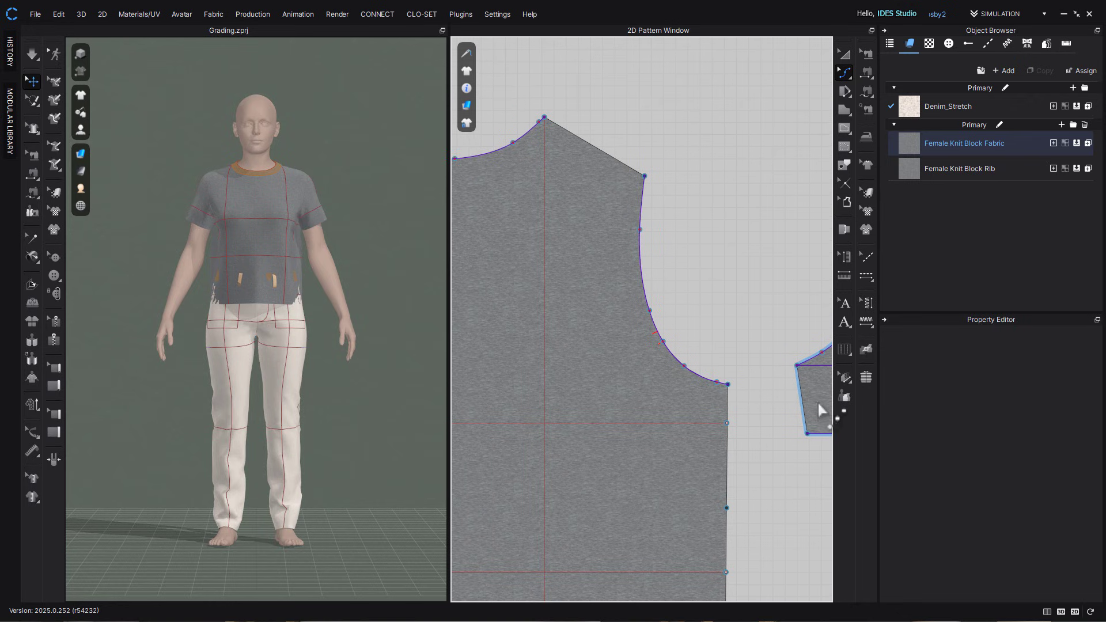
pyautogui.click(844, 377)
pyautogui.click(644, 176)
pyautogui.click(1002, 497)
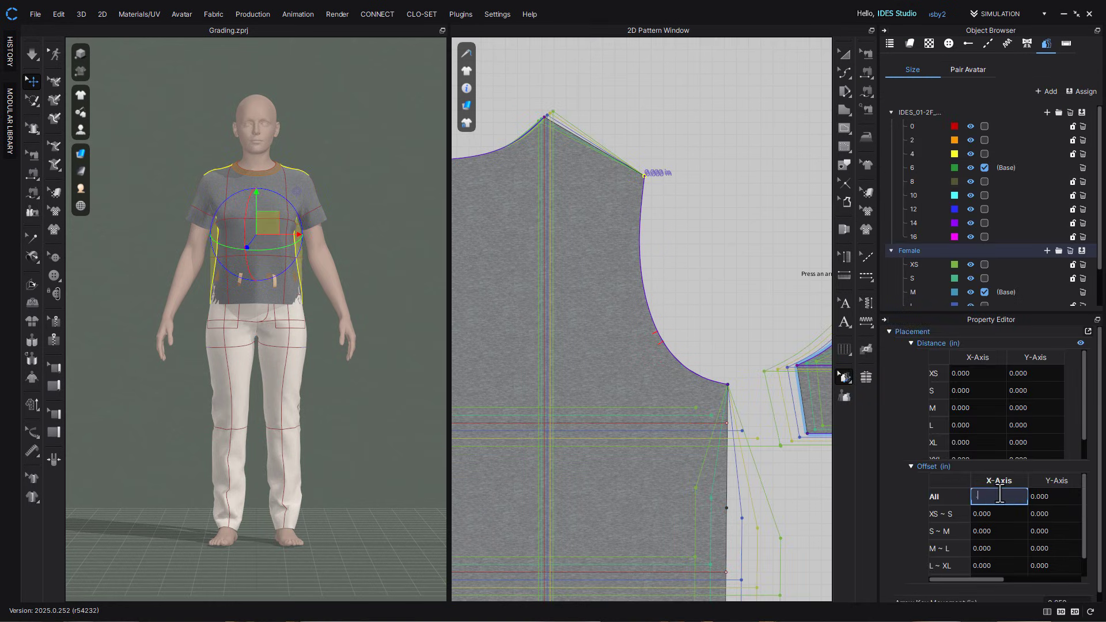
pyautogui.write('0.25')
pyautogui.press('Return')
pyautogui.click(1049, 496)
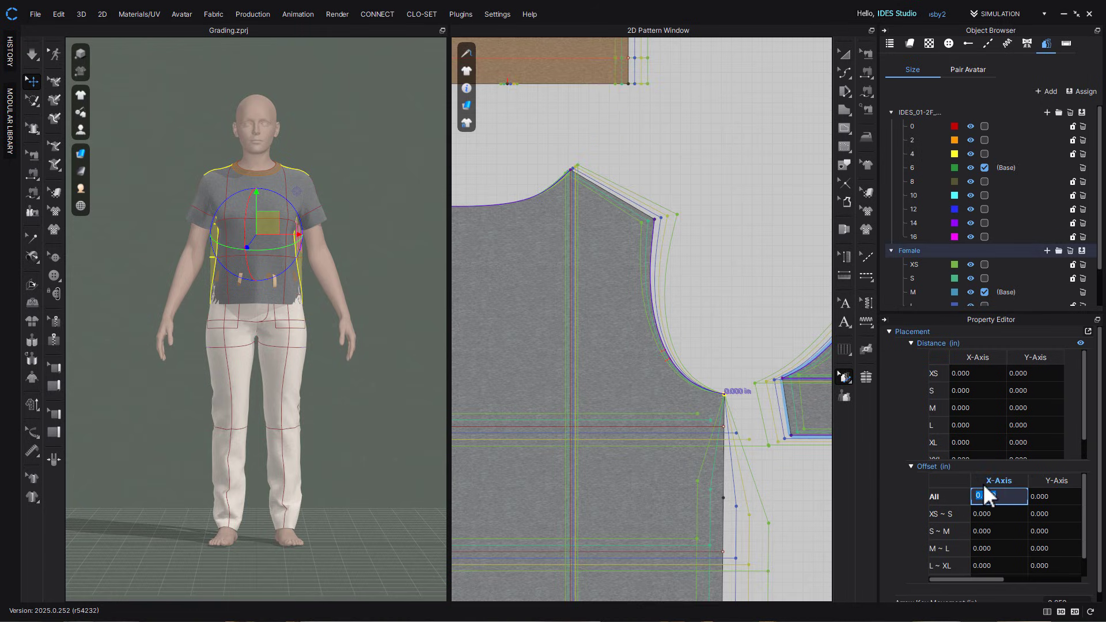
# Set the tee back's underarm point offsets to 0.5 in X and -0.25 in Y, with a larger X-axis offset for XL ~ XXL
pyautogui.scroll(-1, 982, 495)
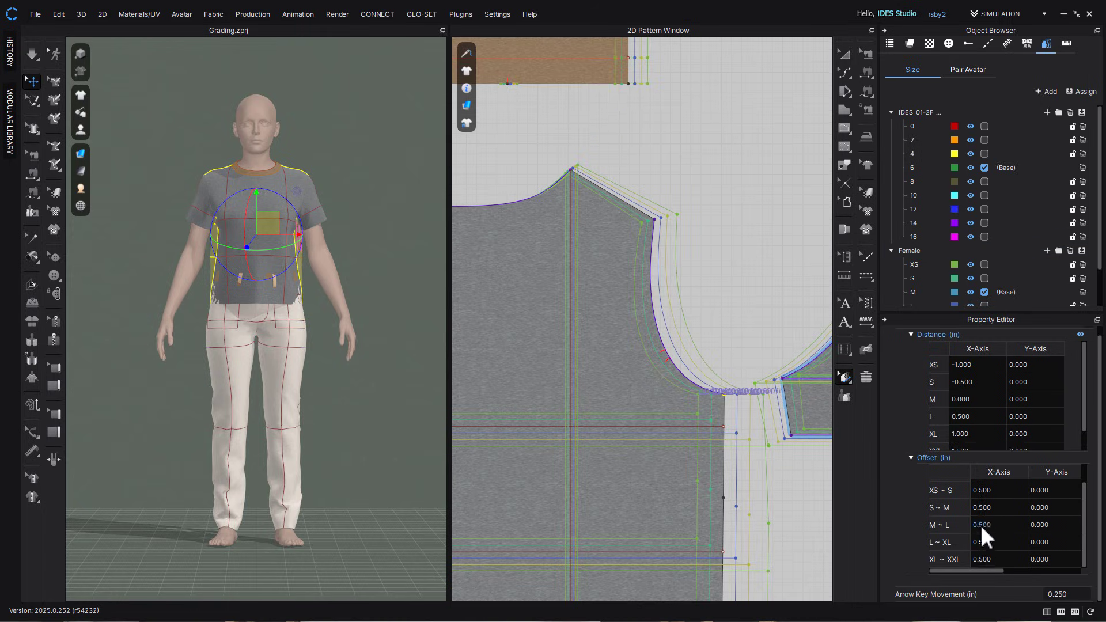
pyautogui.click(979, 559)
pyautogui.press('Down')
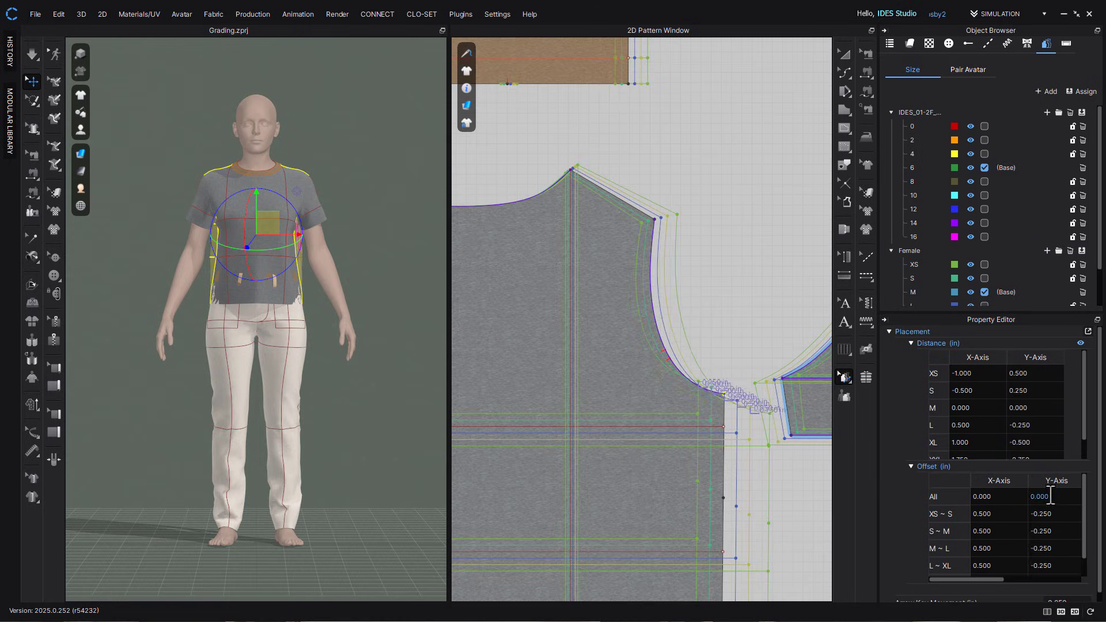
# Switch to Edit Curve Grading and check the offsets of a curve point on the tee back's lower armhole for all size breaks
pyautogui.click(844, 377)
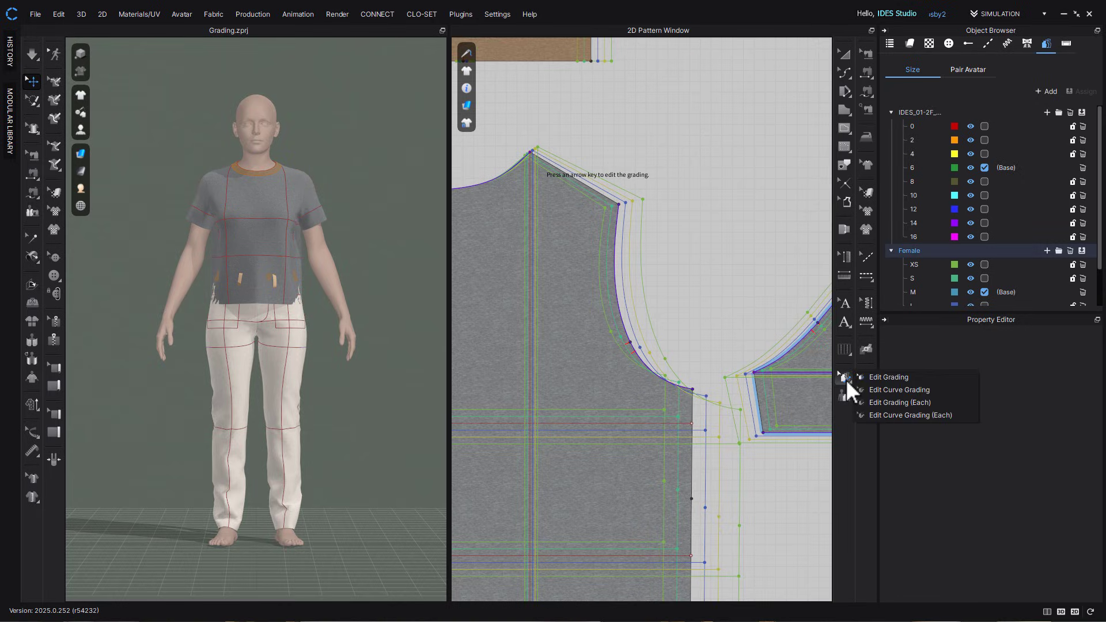
pyautogui.click(899, 390)
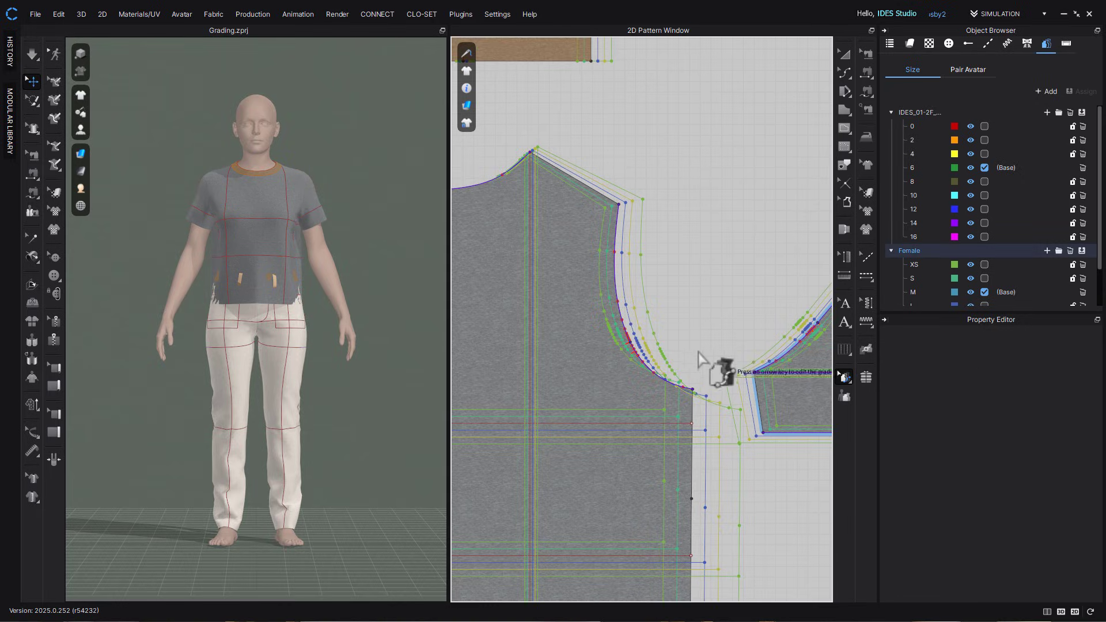
pyautogui.click(622, 325)
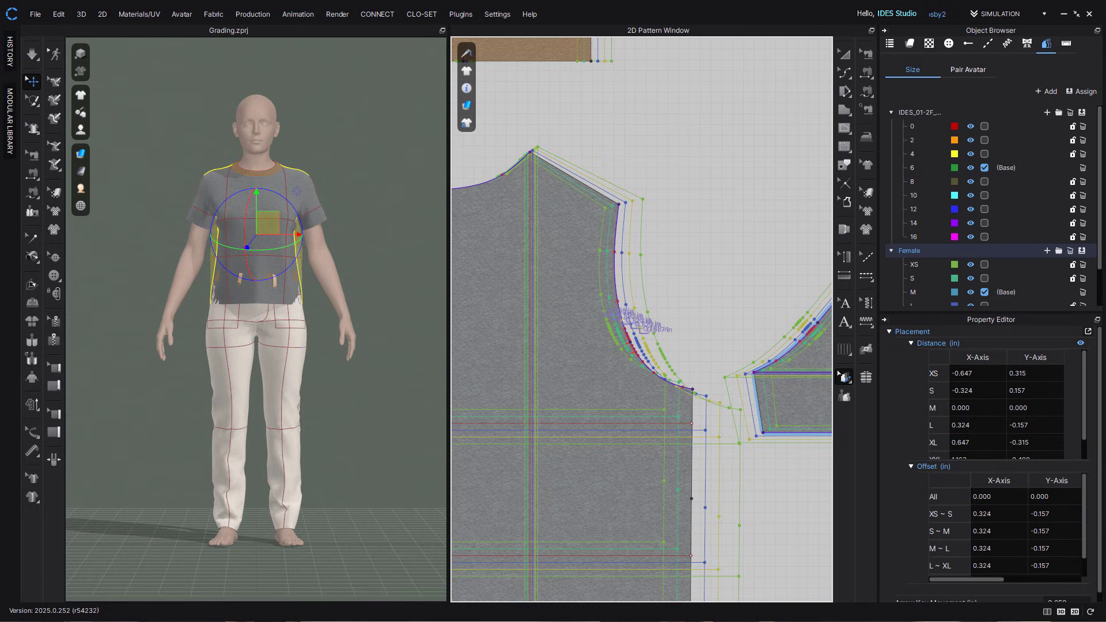
pyautogui.moveTo(1086, 511); pyautogui.dragTo(1090, 538)
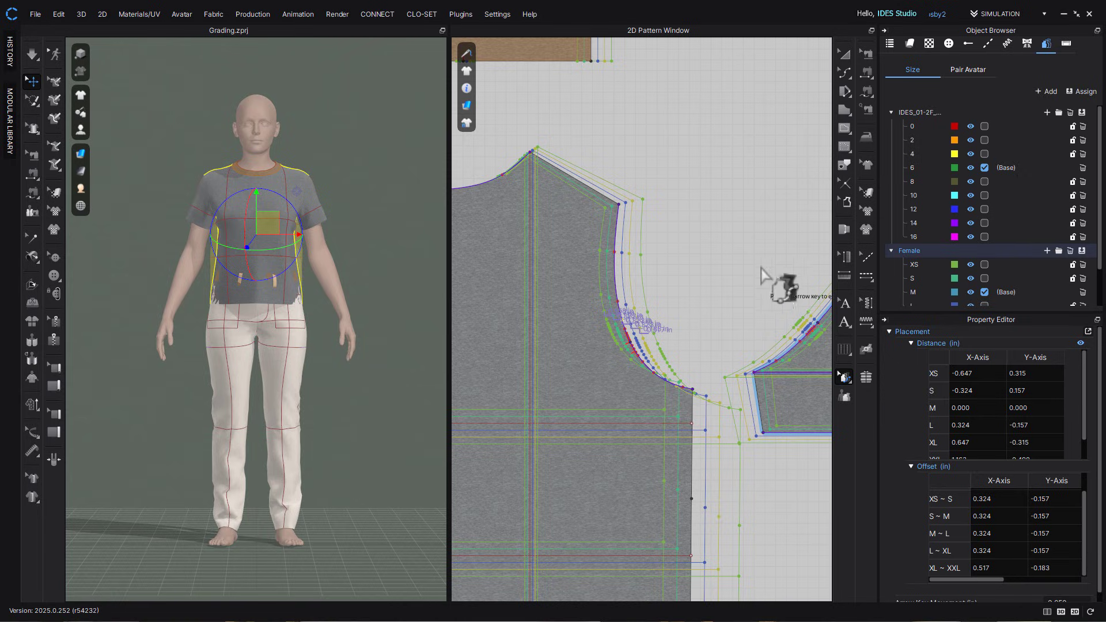
# Add outline points at the double notch on the tee back's lower armhole
pyautogui.click(843, 185)
pyautogui.scroll(2, 639, 349)
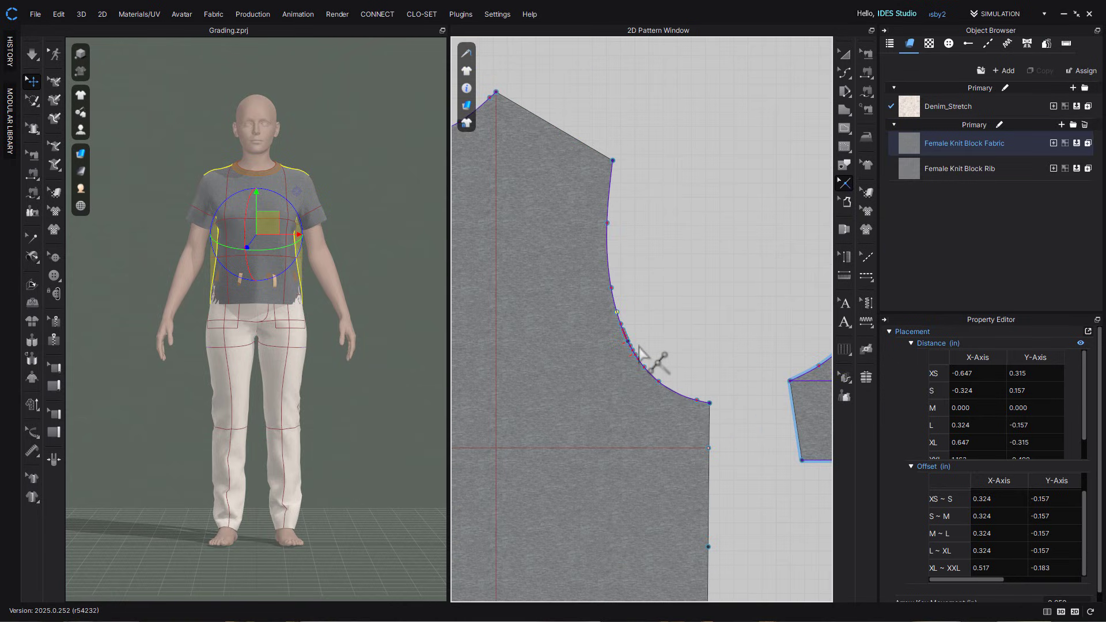
pyautogui.click(628, 344)
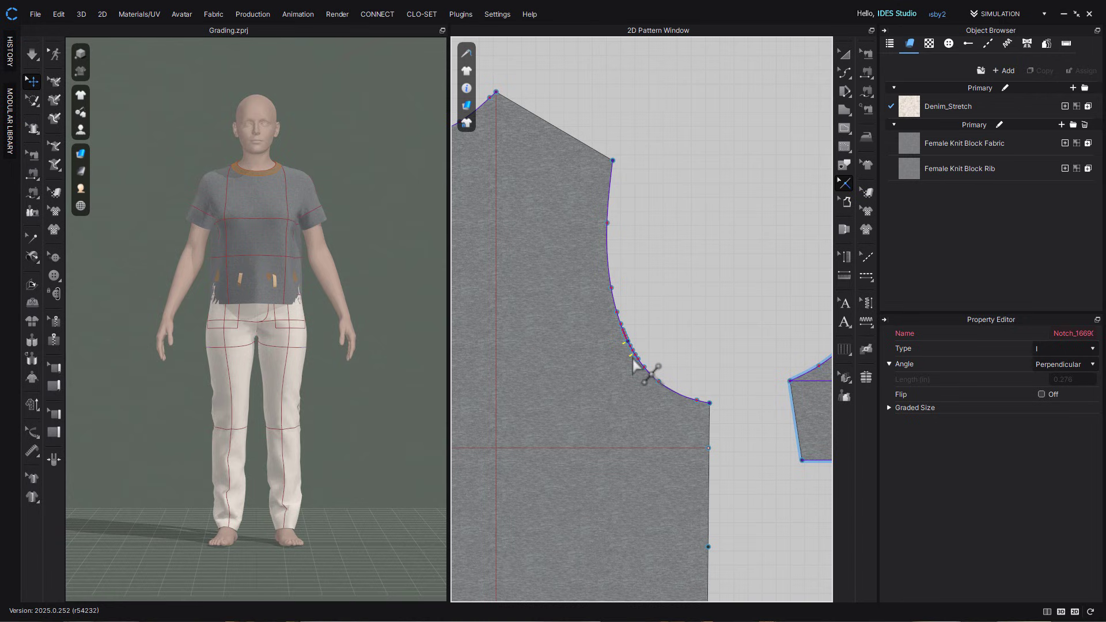
pyautogui.rightClick(633, 360)
pyautogui.click(675, 375)
# Delete the surplus curve points clustered around the double notch on the tee back's armhole
pyautogui.press('v')
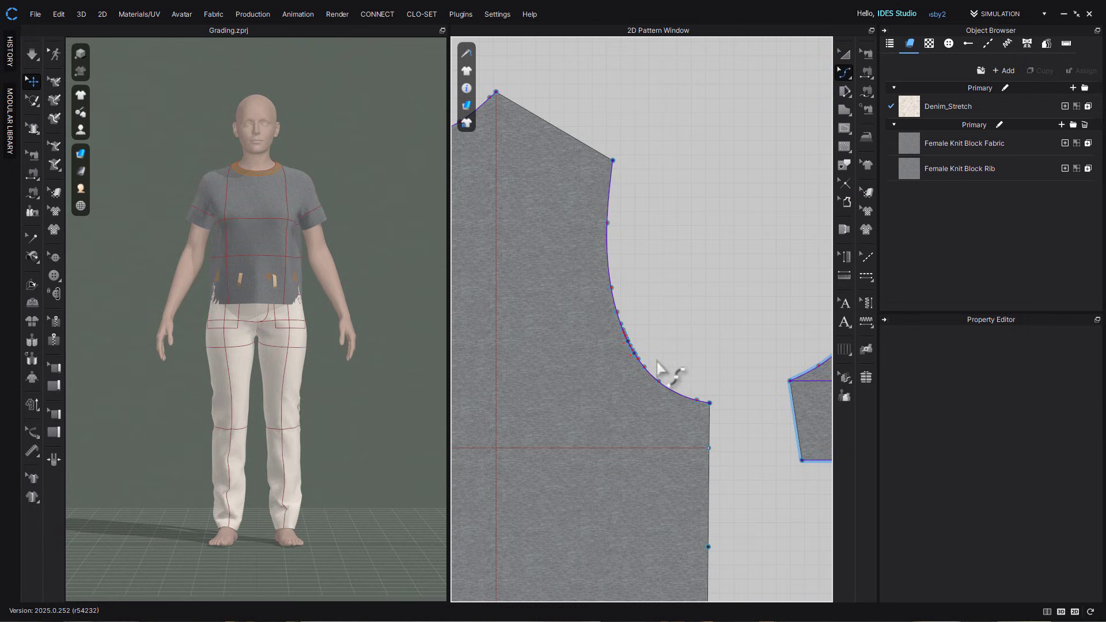
pyautogui.scroll(3, 682, 348)
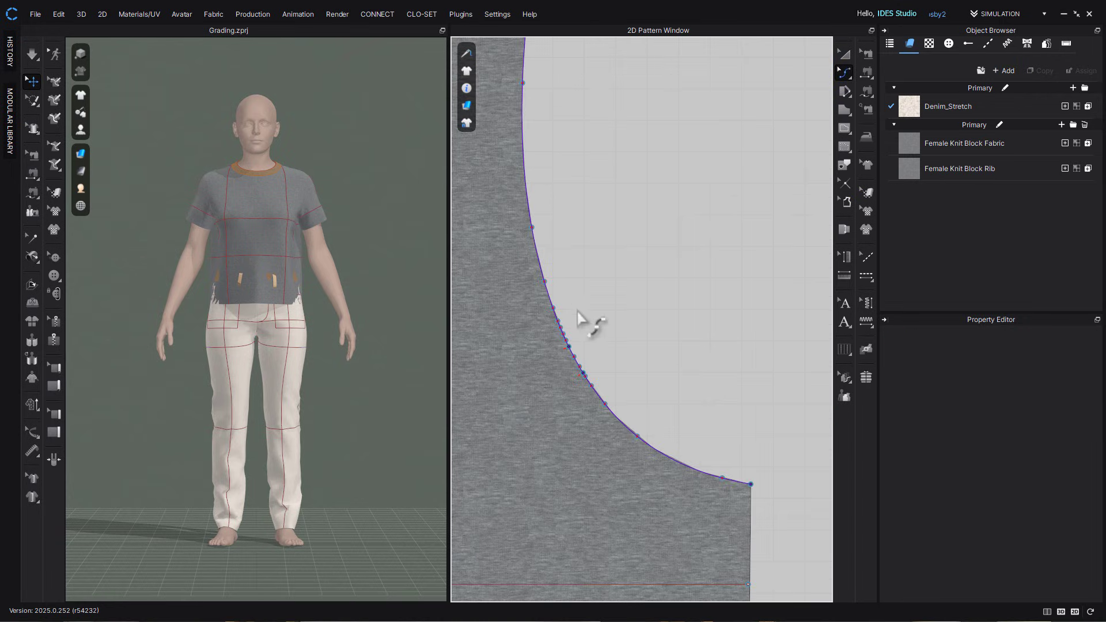
pyautogui.click(558, 353)
pyautogui.click(666, 382)
pyautogui.moveTo(595, 351); pyautogui.dragTo(576, 372)
pyautogui.press('Delete')
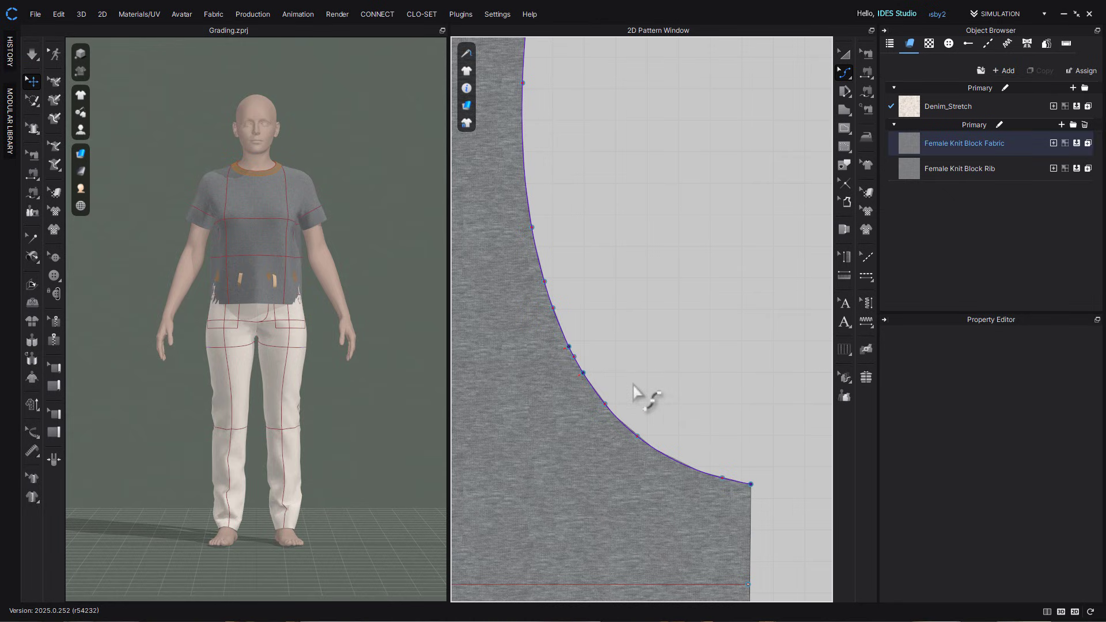
pyautogui.scroll(-4, 634, 391)
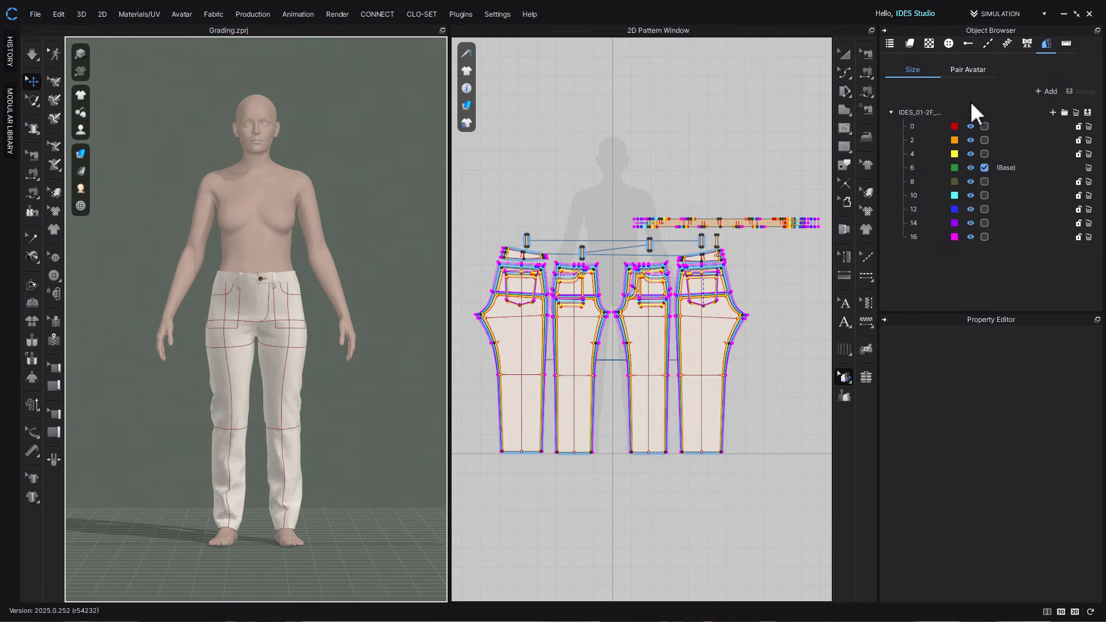
# Pair size 0 with the 3D form IDES_04-2F_Size0_Public.avt from the Female- No Texture folder
pyautogui.click(970, 70)
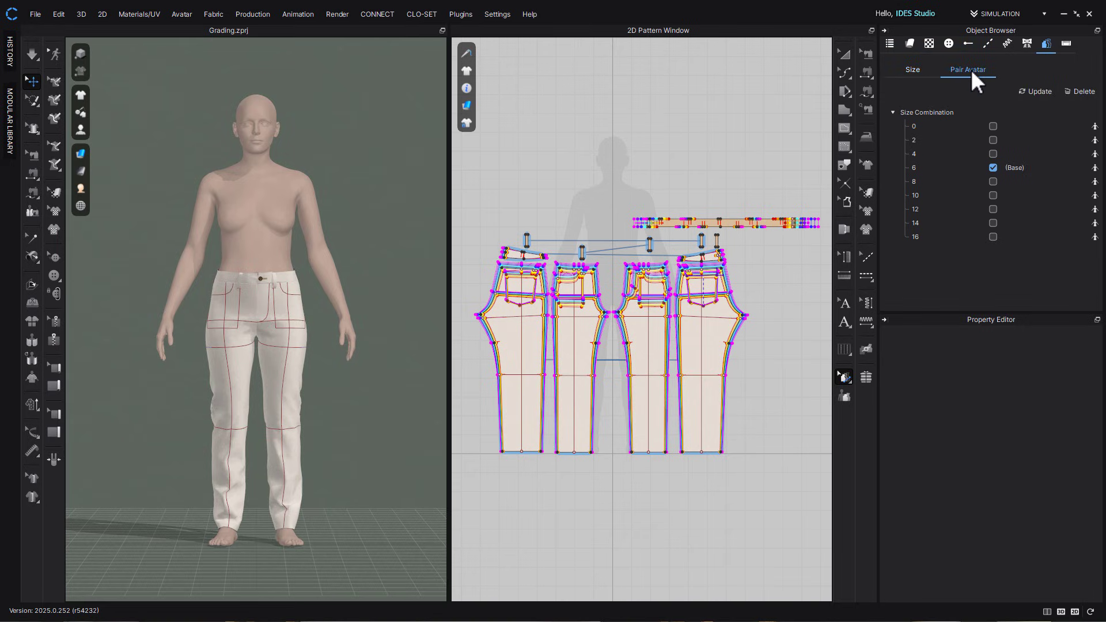
pyautogui.click(1094, 126)
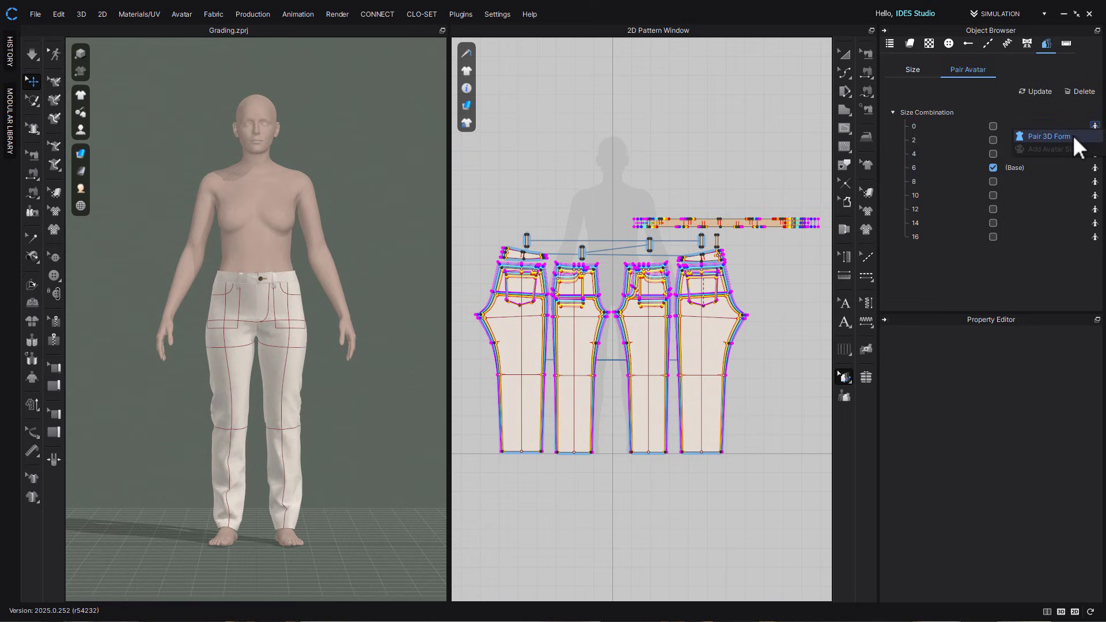
pyautogui.click(1074, 137)
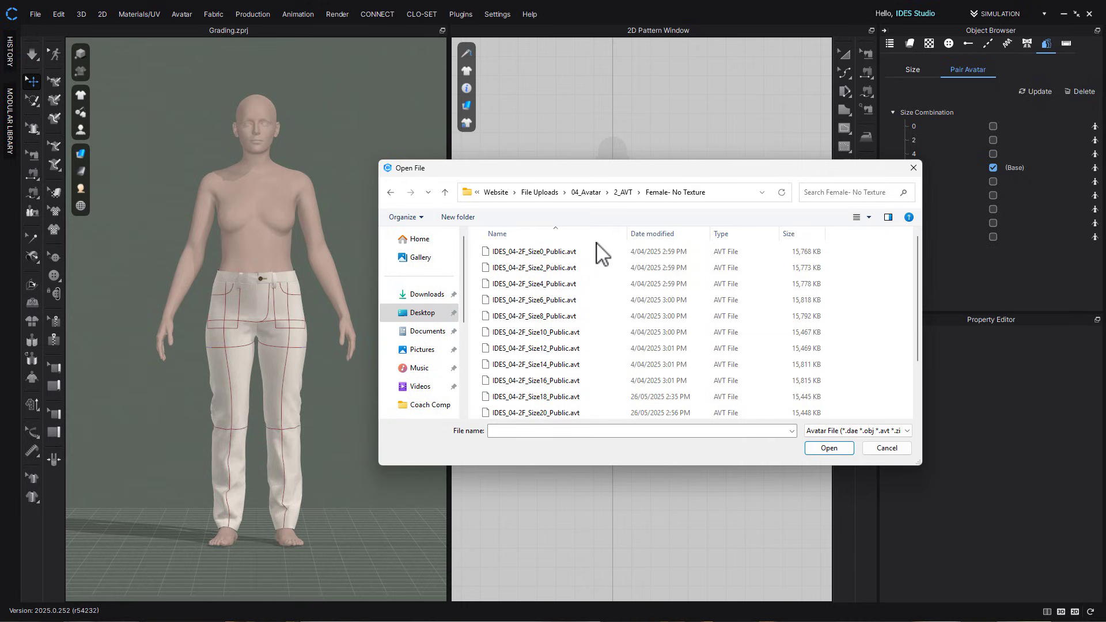
pyautogui.click(570, 252)
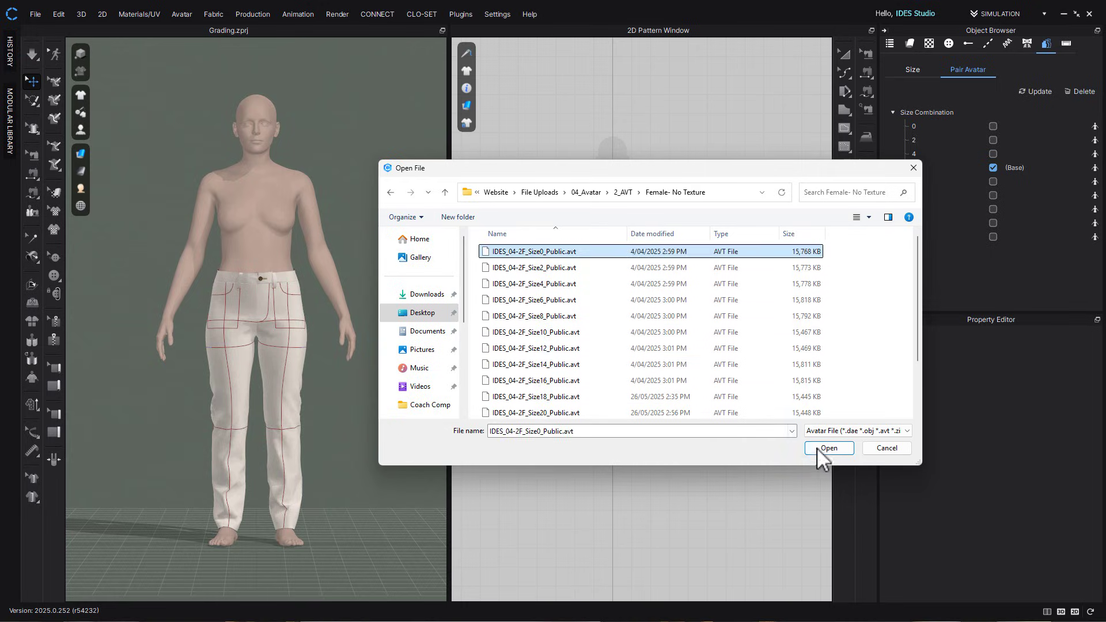
pyautogui.click(820, 449)
# Import the avatar file IDES-06_REG_Colorway 1.fbx and bring up the Save As options for it
pyautogui.click(36, 15)
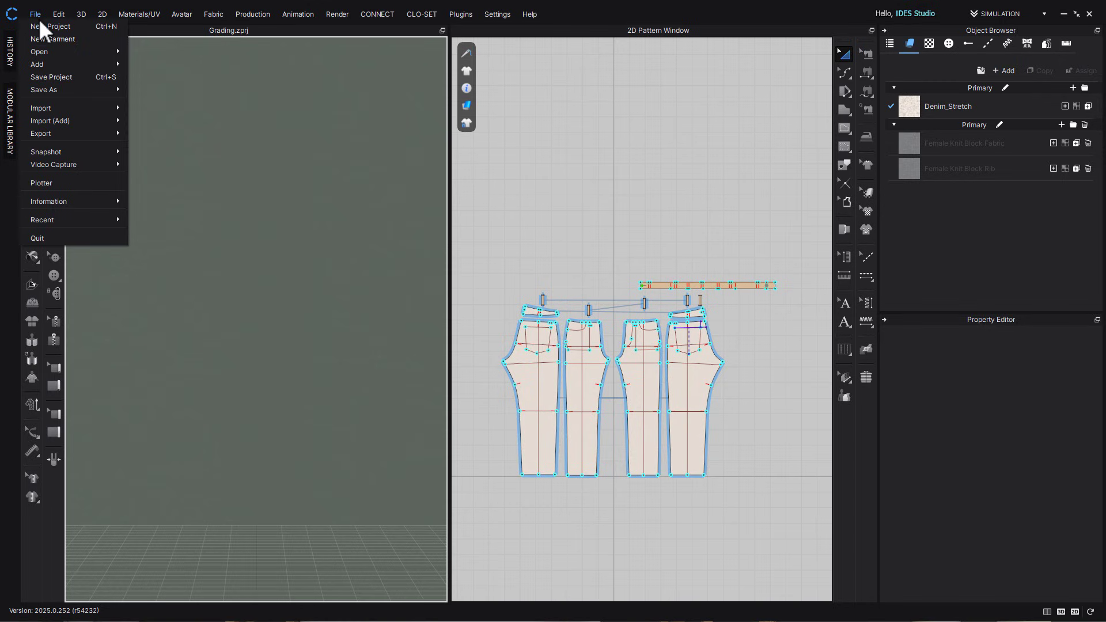
pyautogui.moveTo(76, 118)
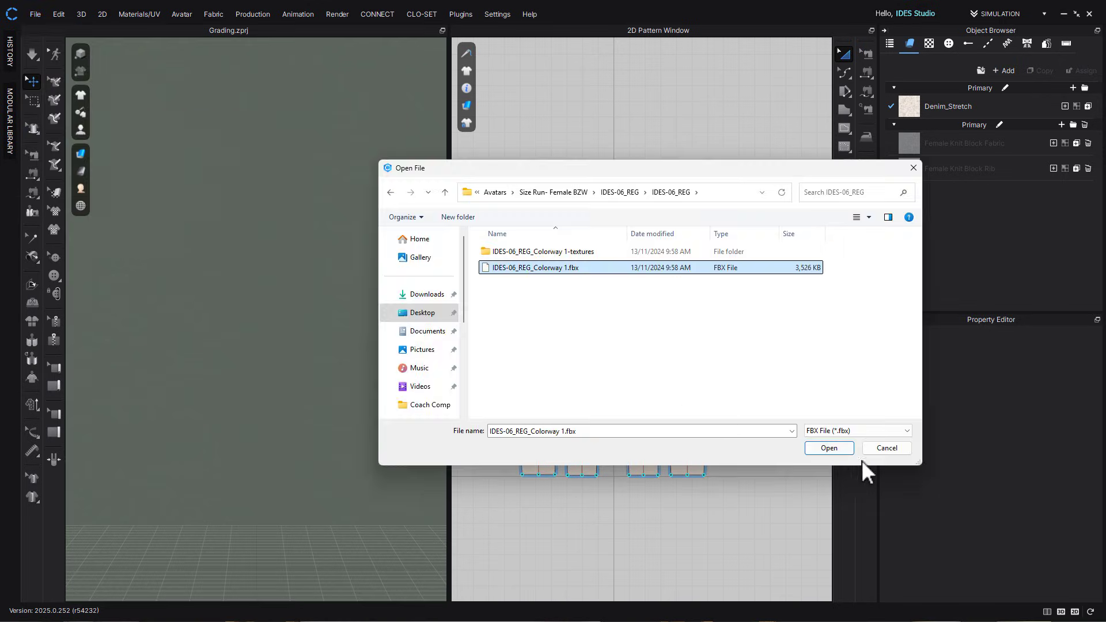
pyautogui.click(823, 449)
pyautogui.click(572, 511)
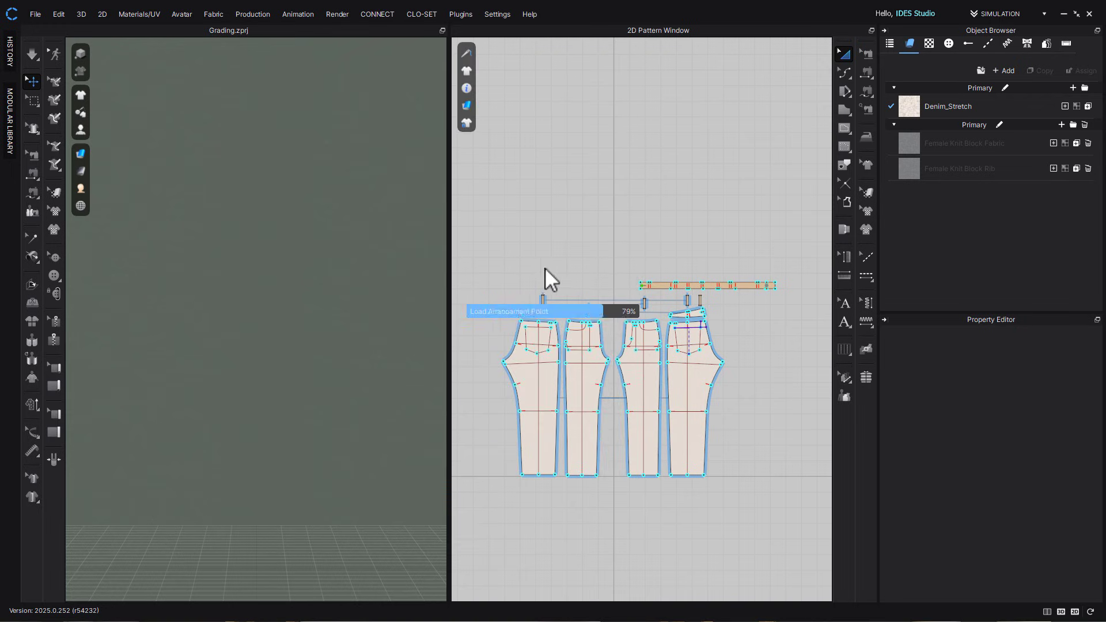
pyautogui.click(36, 13)
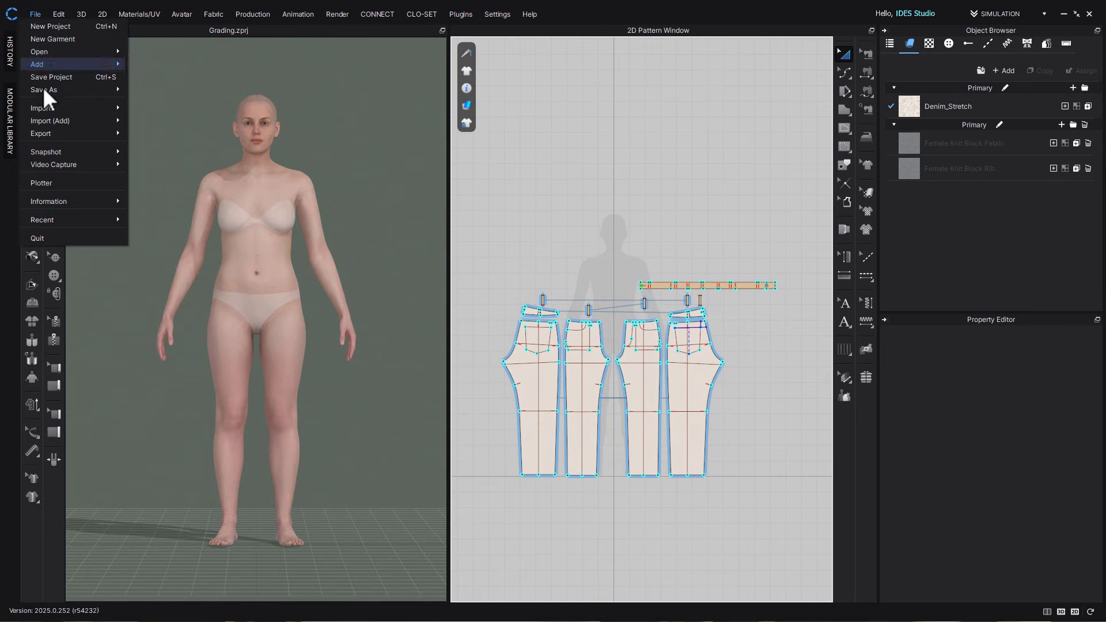
pyautogui.moveTo(44, 89)
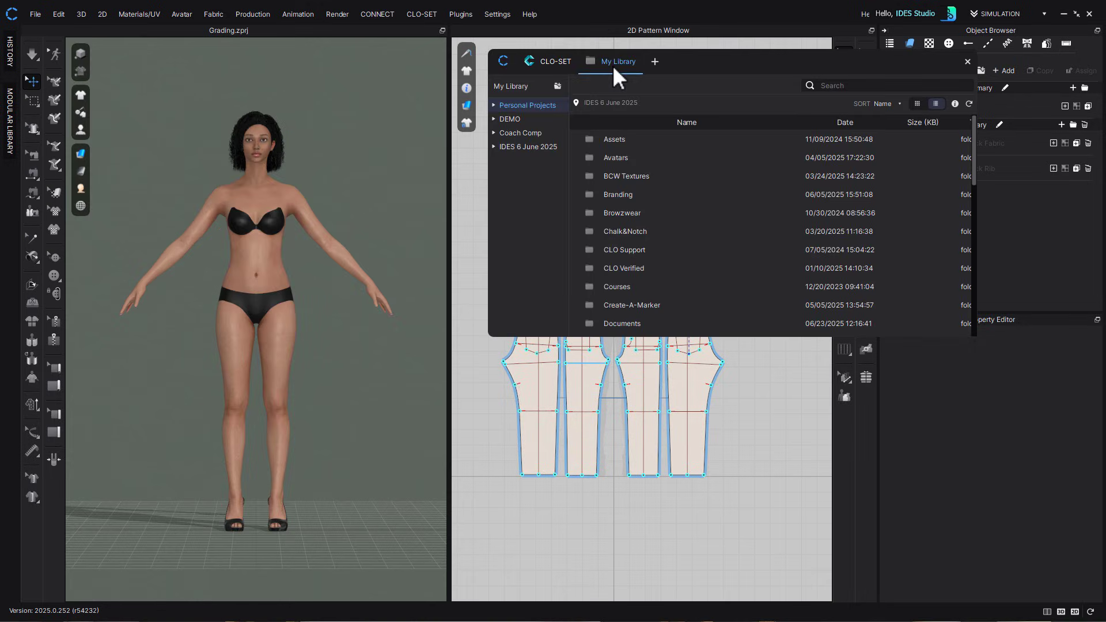
# From the female US_ASTM_Missy_Curvy size library, apply US_ASTM_Missy_Curvy_2.avs to the avatar, and US_ASTM_Missy_Curvy_14.avs in its place
pyautogui.click(503, 63)
pyautogui.click(503, 119)
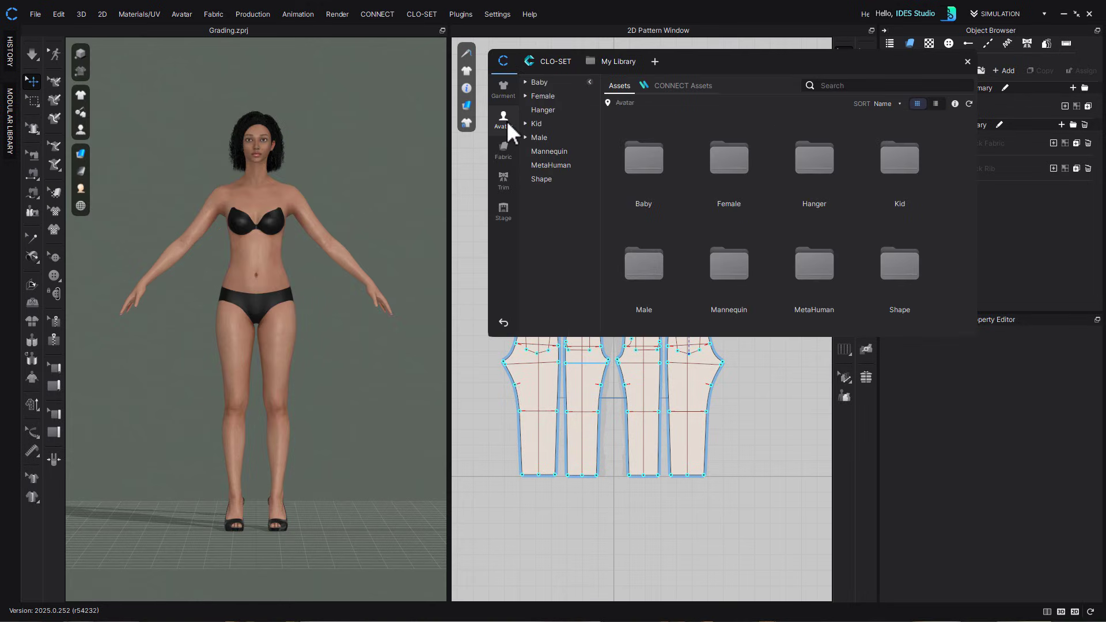
pyautogui.click(544, 96)
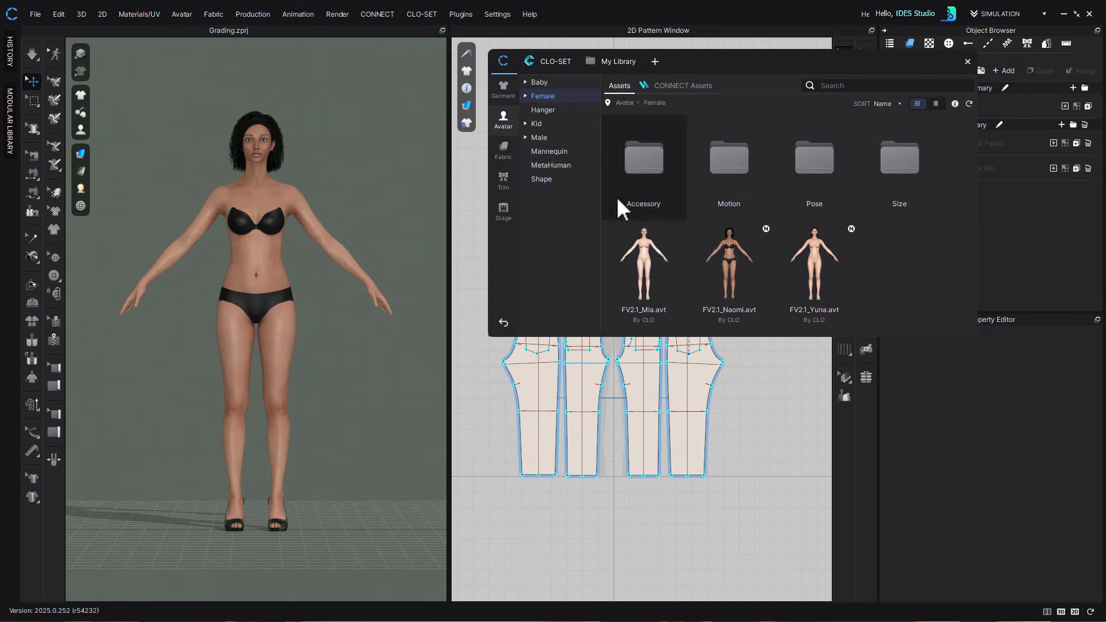
pyautogui.doubleClick(902, 160)
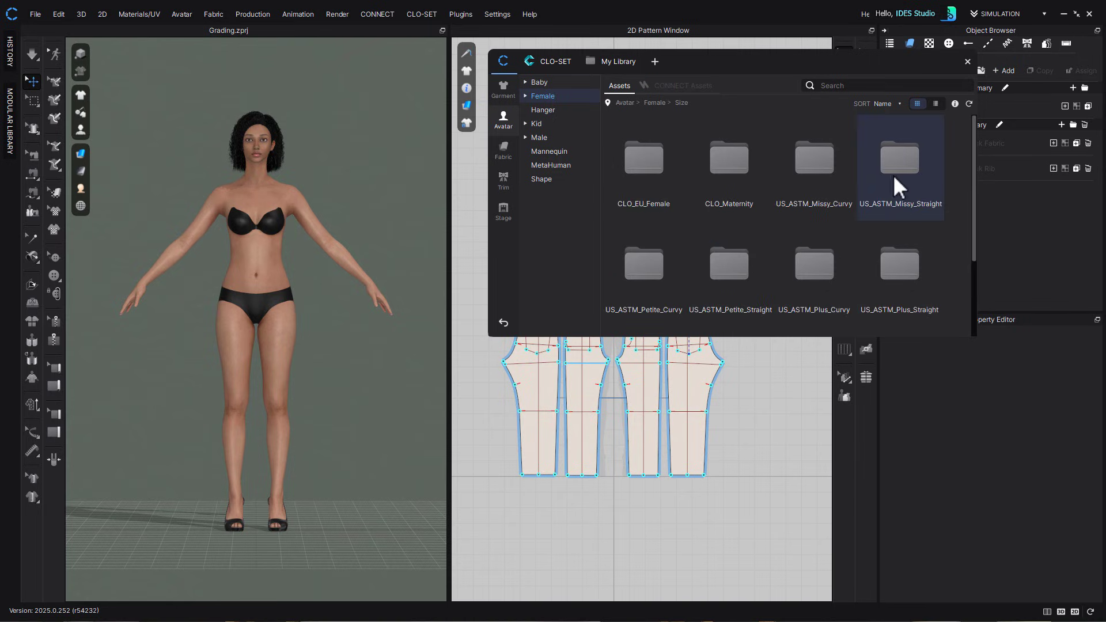
pyautogui.doubleClick(813, 167)
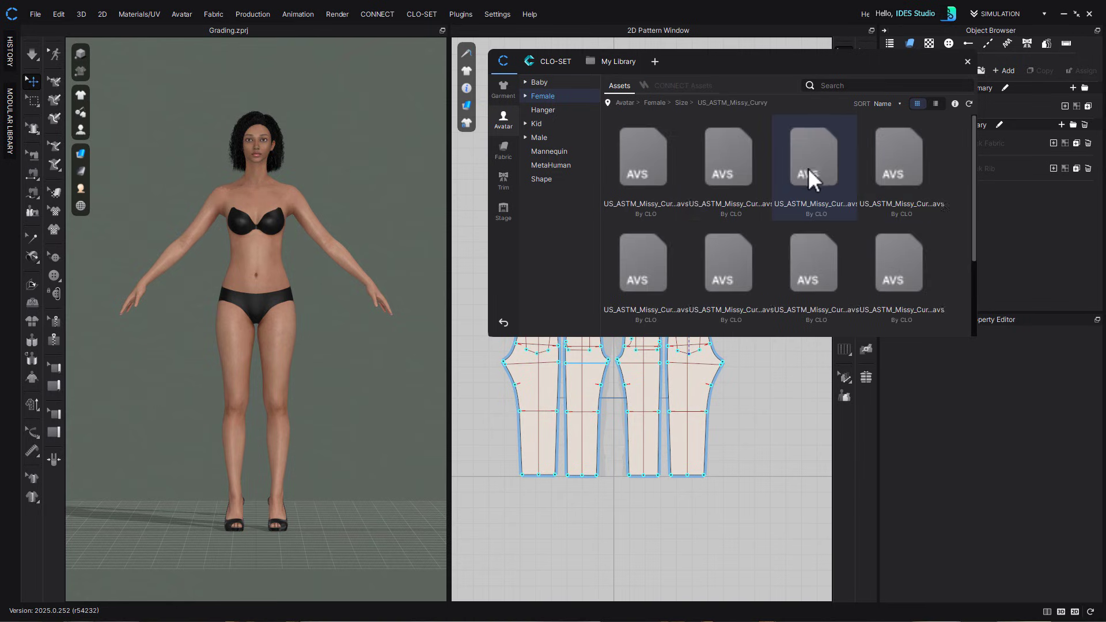
pyautogui.doubleClick(653, 175)
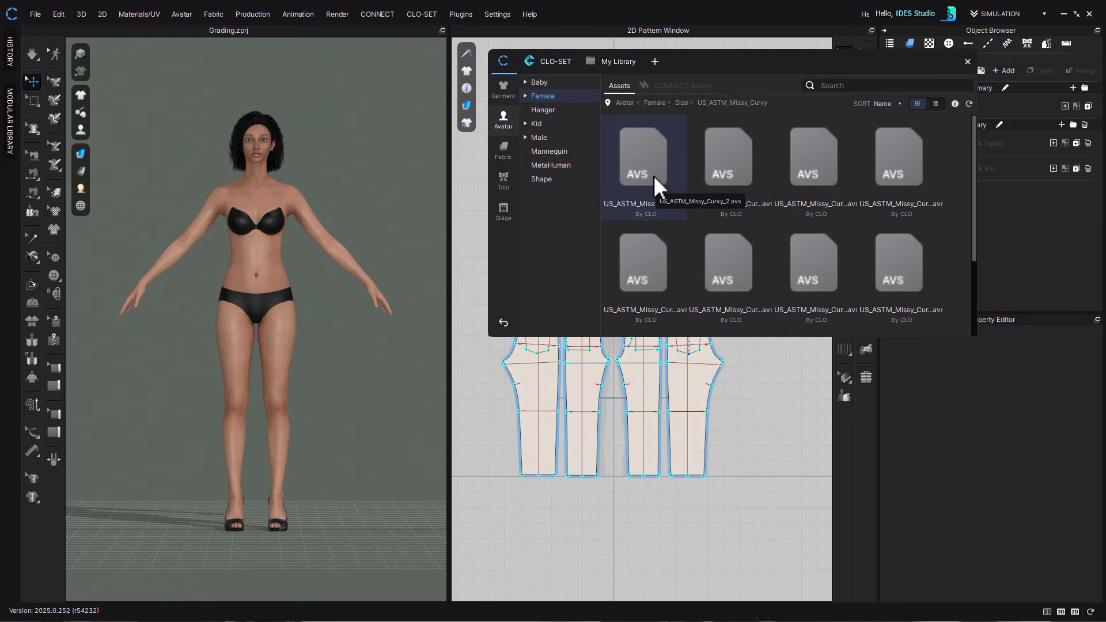
pyautogui.doubleClick(809, 265)
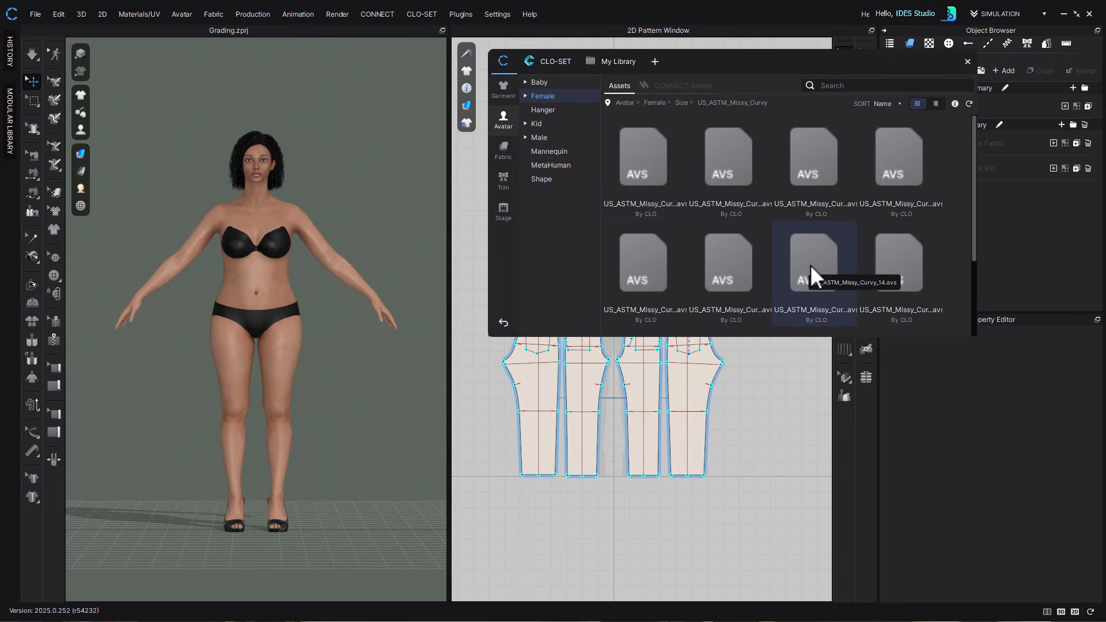
pyautogui.click(35, 16)
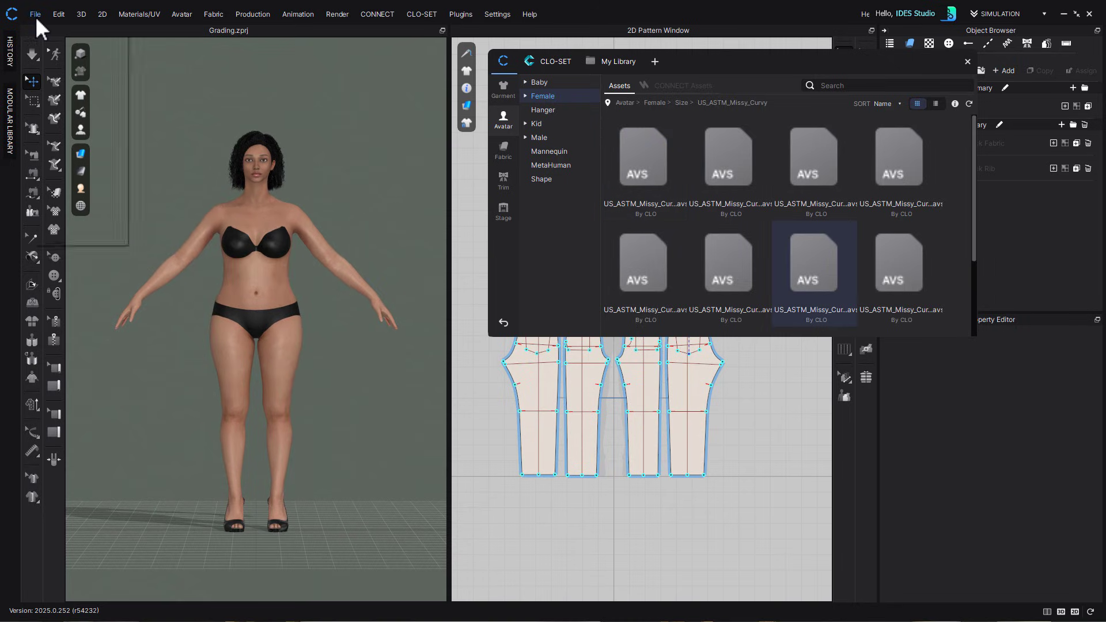
pyautogui.moveTo(74, 89)
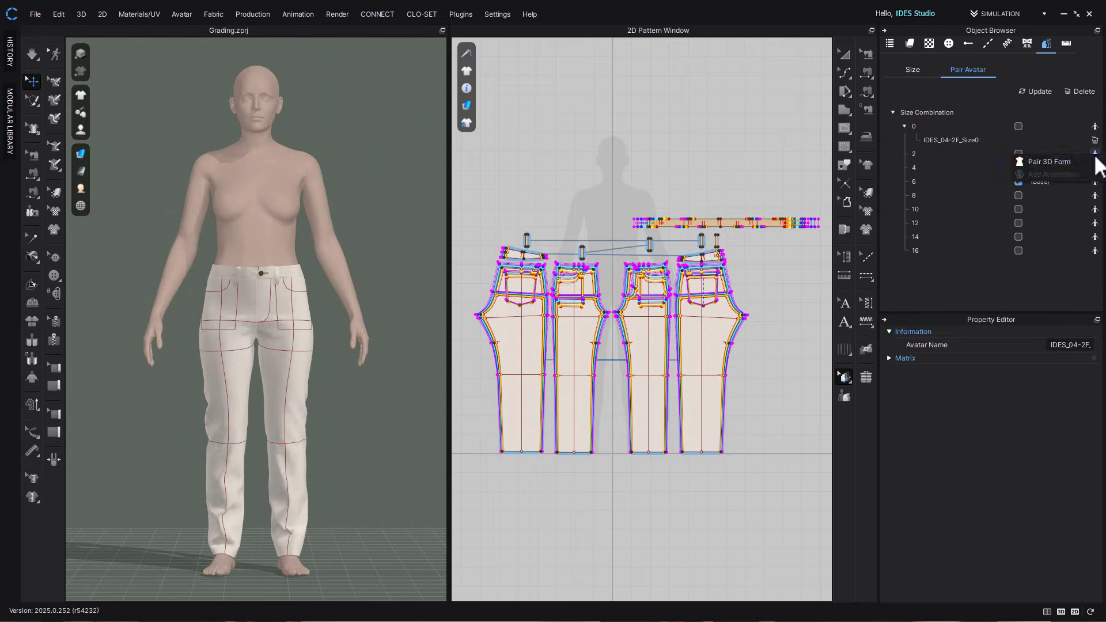
# Pair sizes 2, 4 and 6 with the 3D forms IDES_04-2F_Size2_Public.avt, IDES_04-2F_Size4_Public.avt and IDES_04-2F_Size6_Public.avt
pyautogui.click(1095, 181)
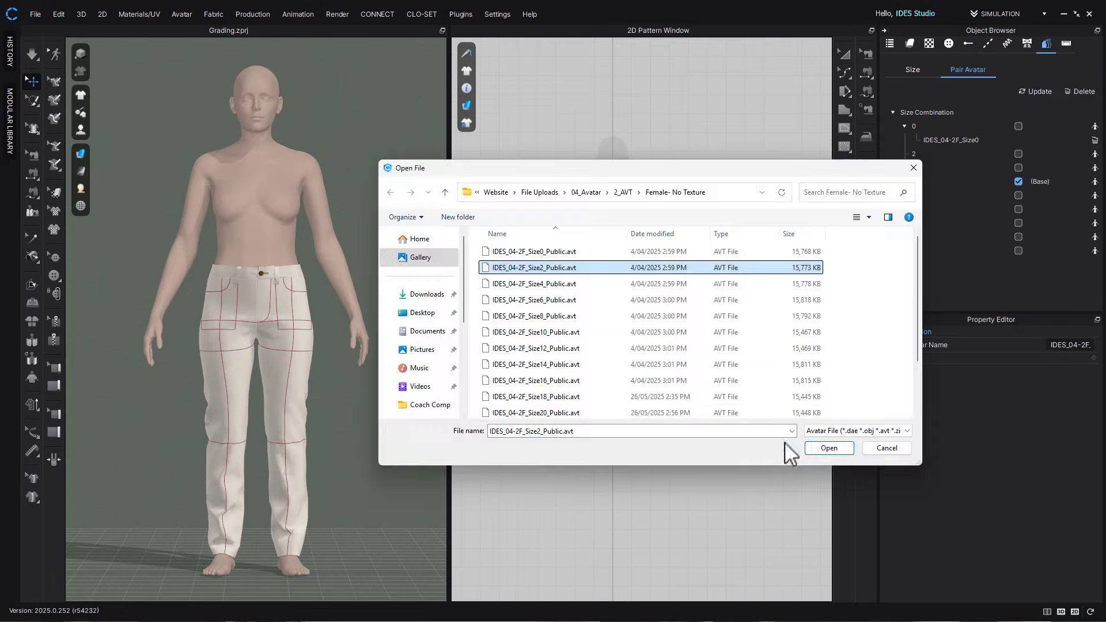
pyautogui.click(547, 284)
pyautogui.click(829, 448)
pyautogui.click(1094, 209)
pyautogui.click(548, 300)
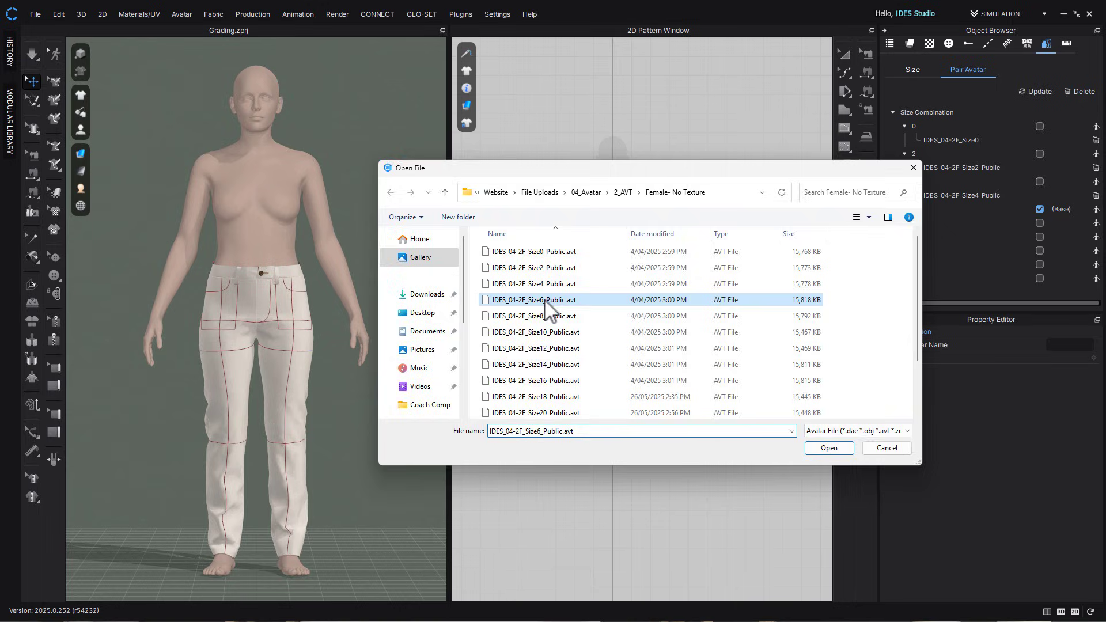
pyautogui.click(829, 448)
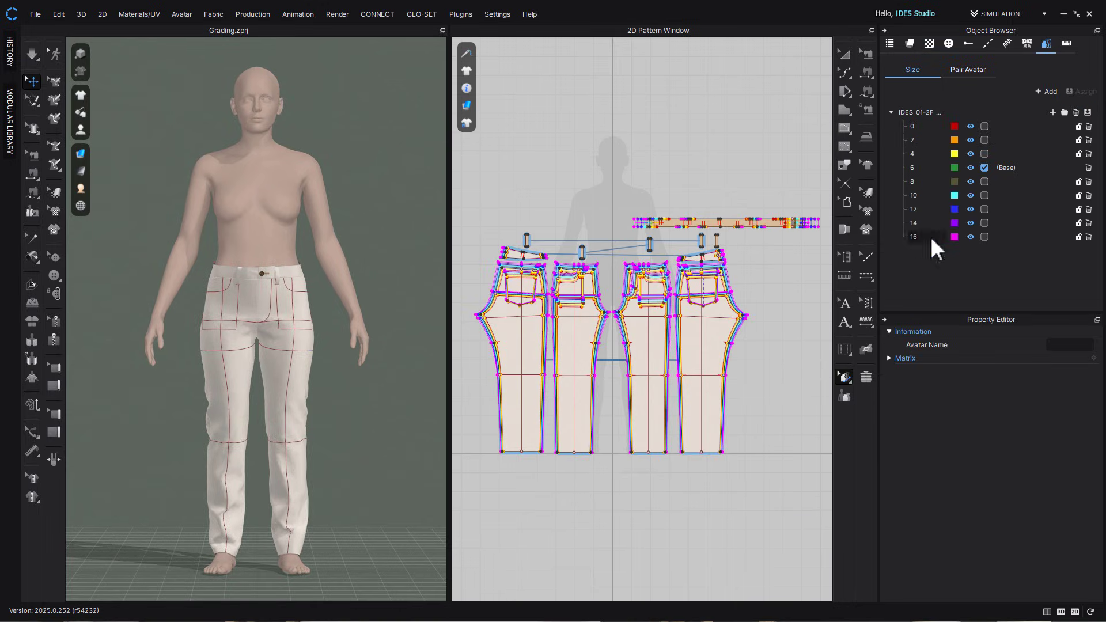
# Make size 4 the base and simulate the trousers, and switch the base to size 2 and on to size 10
pyautogui.click(984, 154)
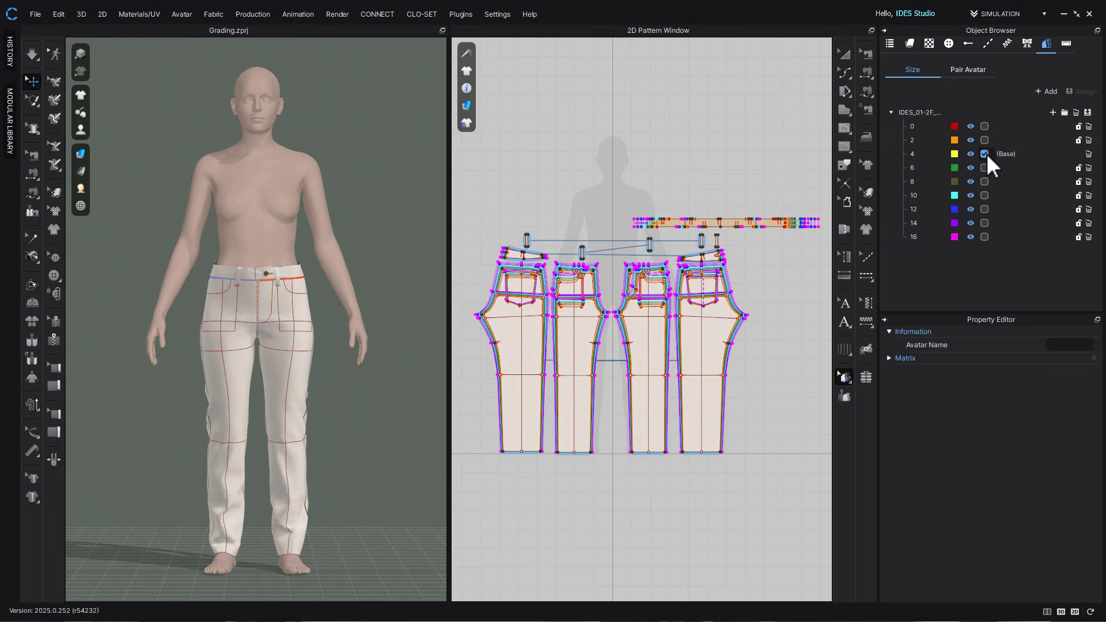
pyautogui.press('space')
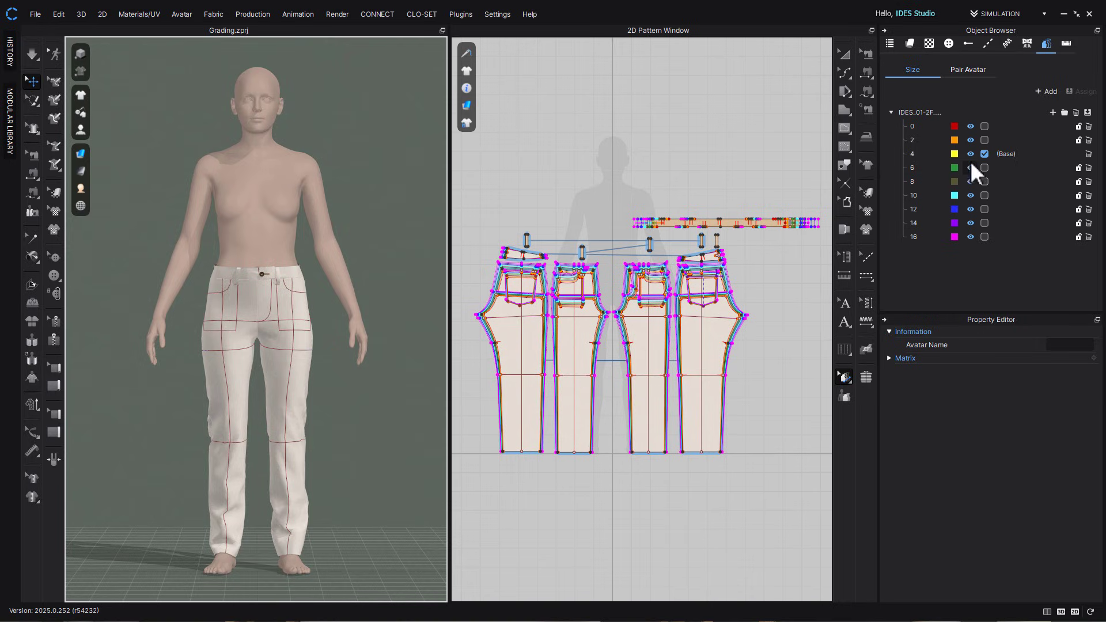
pyautogui.click(984, 139)
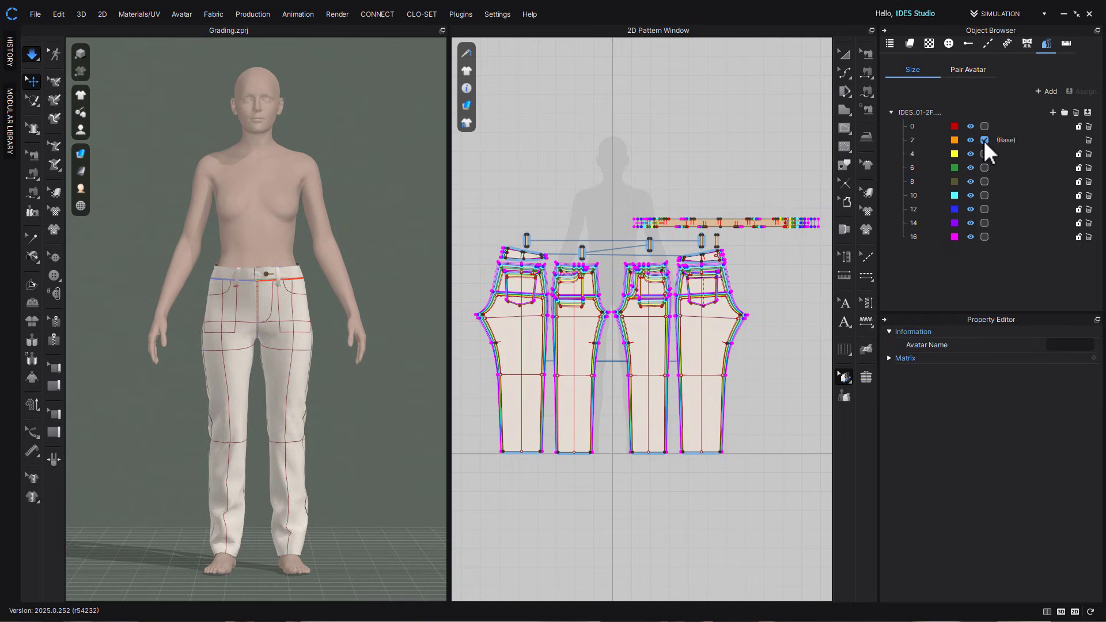
pyautogui.click(984, 195)
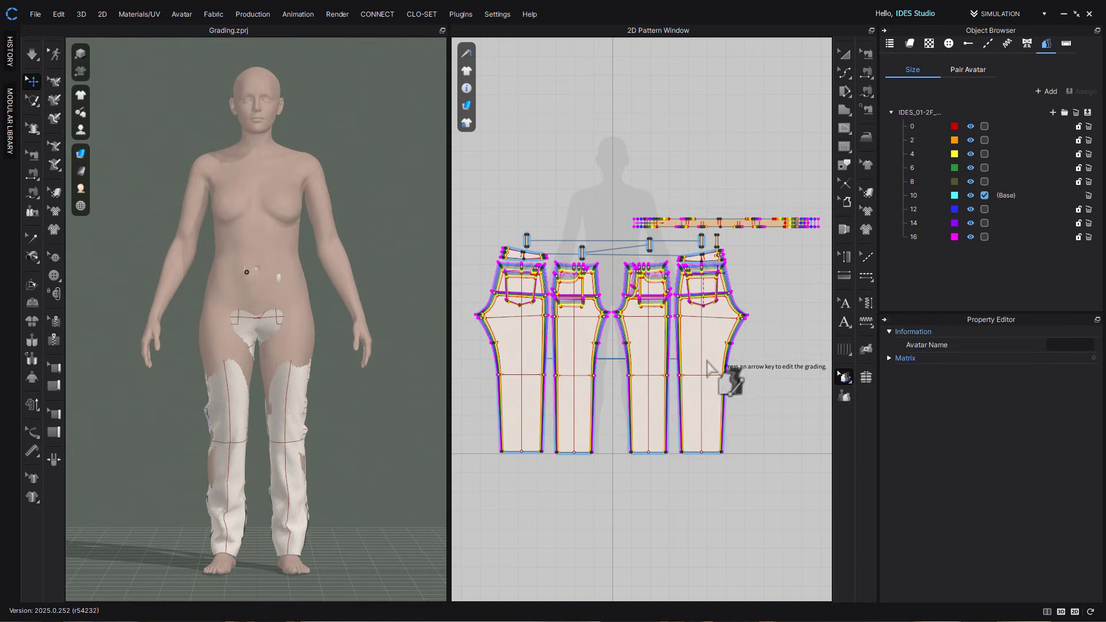
# Select both front trouser panels and reposition them on the avatar's legs in 3D
pyautogui.press('a')
pyautogui.click(664, 354)
pyautogui.keyDown('shift'); pyautogui.click(565, 363); pyautogui.keyUp('shift')
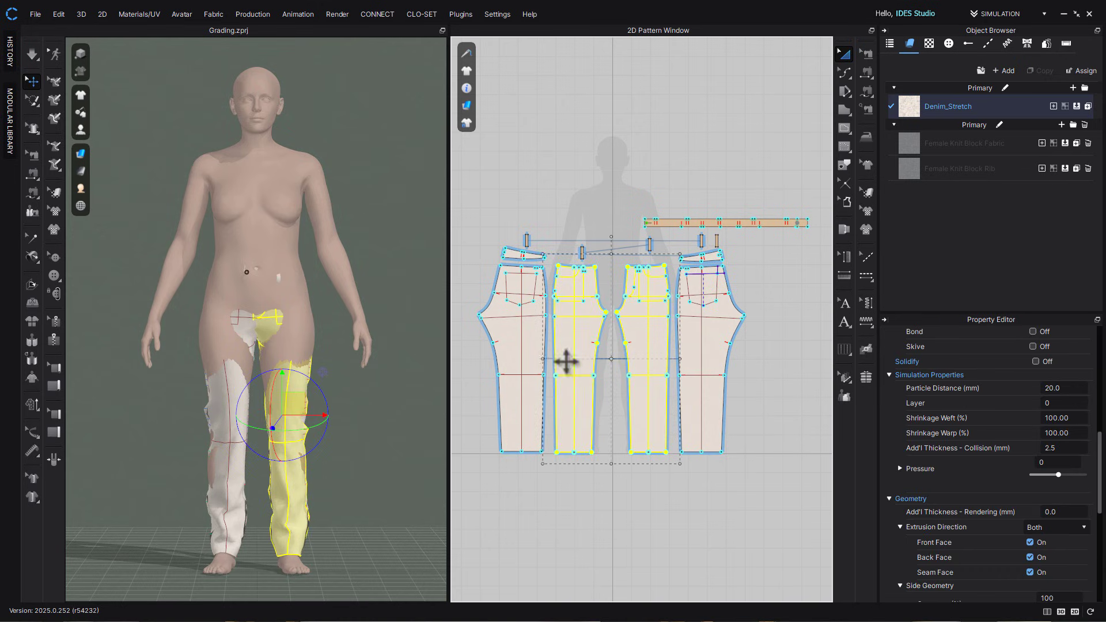
pyautogui.moveTo(257, 417); pyautogui.dragTo(252, 432)
# From the back view, rearrange the back trouser panels and place the waistband on the avatar's centre back waist arrangement point
pyautogui.press('8')
pyautogui.click(512, 339)
pyautogui.keyDown('shift'); pyautogui.click(686, 346); pyautogui.keyUp('shift')
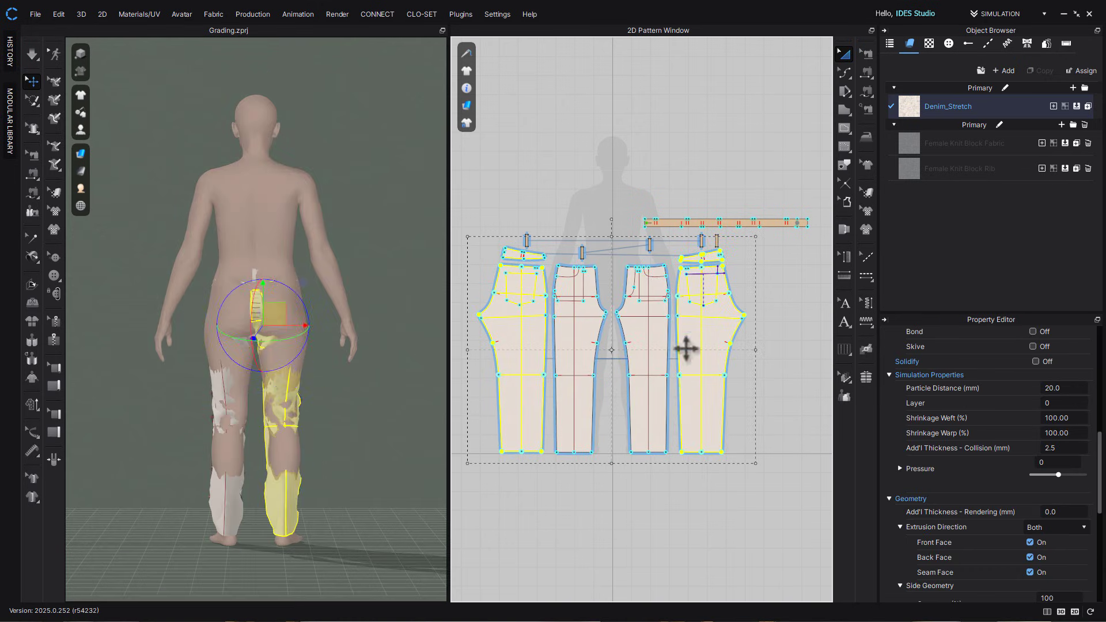
pyautogui.click(731, 222)
pyautogui.click(256, 265)
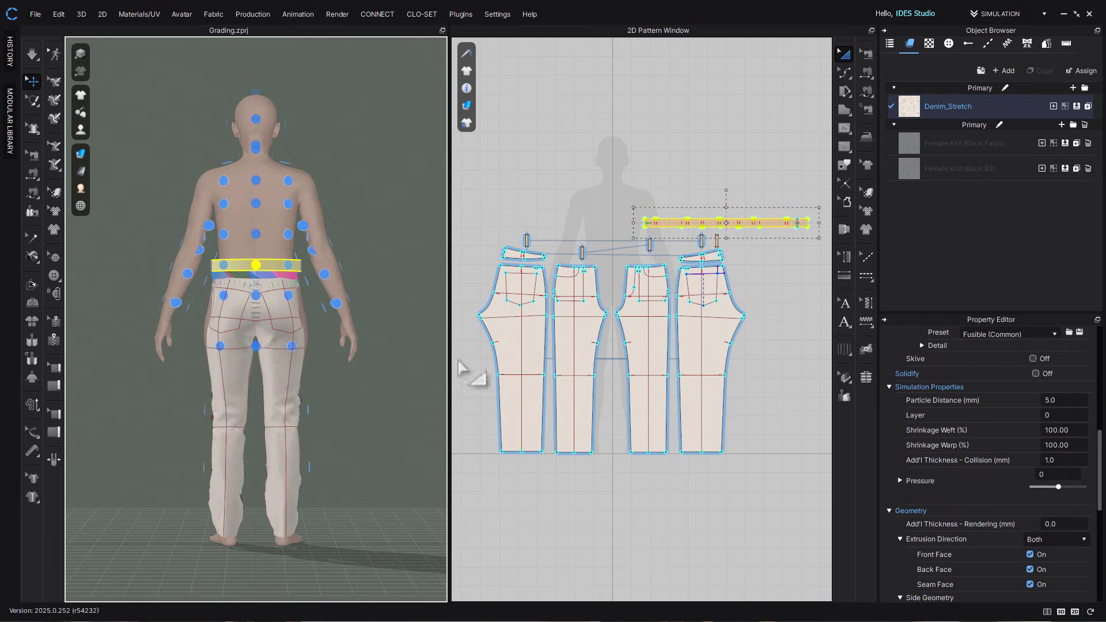
# Move the five belt loops aside above the avatar's head and simulate the rest of the trousers
pyautogui.press('2')
pyautogui.click(526, 241)
pyautogui.keyDown('shift'); pyautogui.click(583, 252); pyautogui.keyUp('shift')
pyautogui.keyDown('shift'); pyautogui.click(650, 245); pyautogui.keyUp('shift')
pyautogui.keyDown('shift'); pyautogui.click(701, 241); pyautogui.keyUp('shift')
pyautogui.keyDown('shift'); pyautogui.click(716, 241); pyautogui.keyUp('shift')
pyautogui.moveTo(268, 266); pyautogui.dragTo(312, 74)
pyautogui.rightClick(300, 82)
pyautogui.click(363, 168)
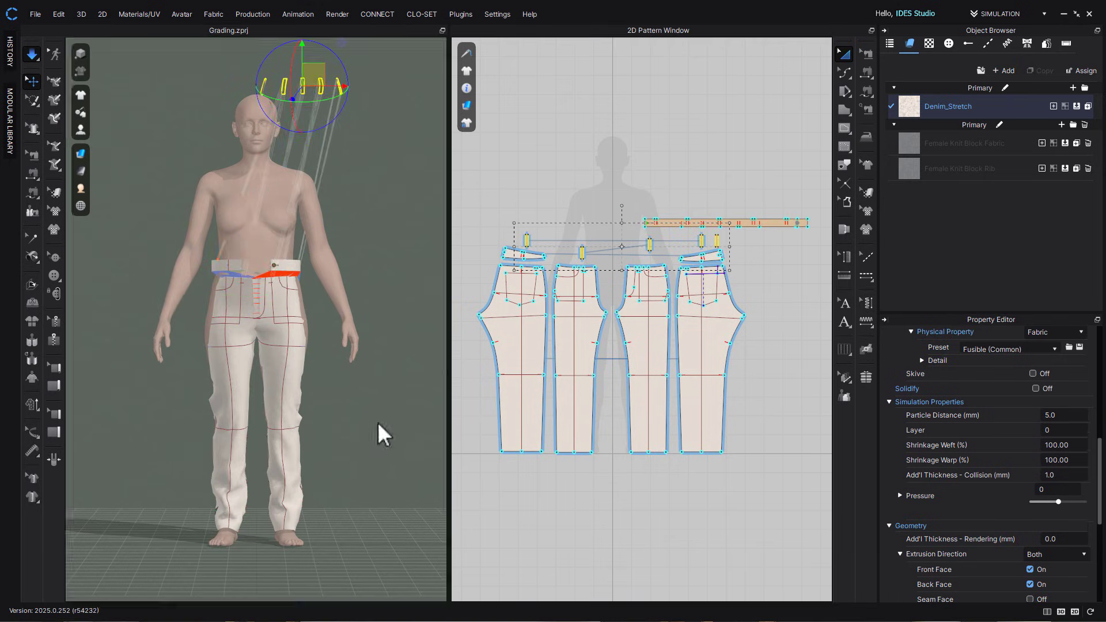
pyautogui.press('space')
pyautogui.press('space')
# Mesh-select the waistband's extension end, reposition it at the centre front closure and simulate the trousers
pyautogui.click(32, 101)
pyautogui.click(81, 115)
pyautogui.scroll(5, 709, 198)
pyautogui.click(703, 211)
pyautogui.scroll(5, 265, 254)
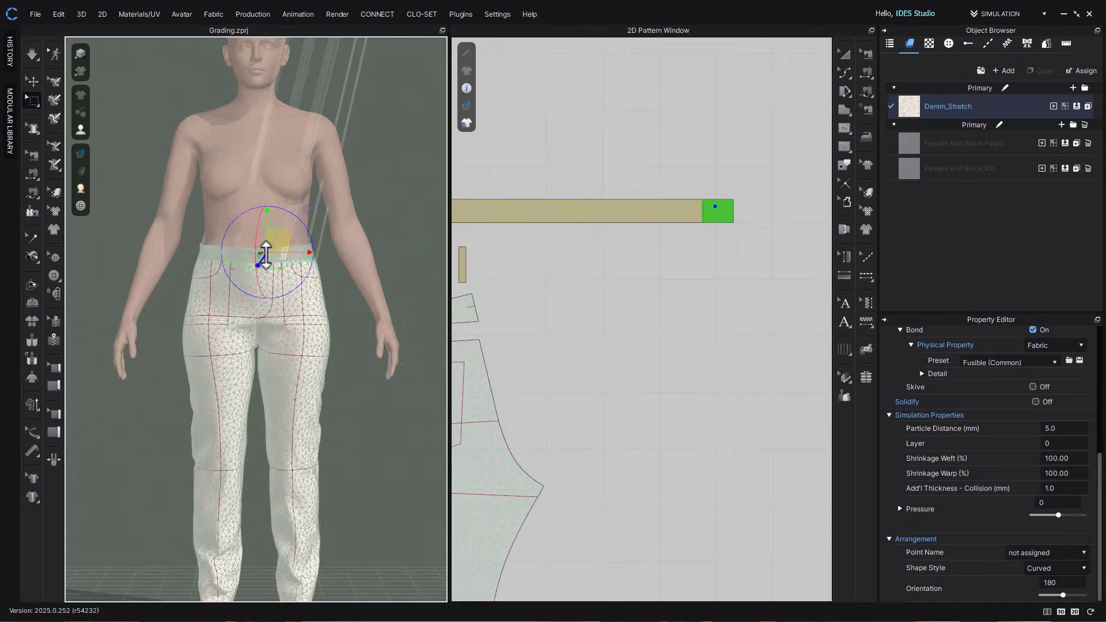
pyautogui.scroll(-4, 353, 378)
pyautogui.press('space')
# Select the five belt loops above the avatar's head and return them to the waistband
pyautogui.scroll(-5, 543, 296)
pyautogui.moveTo(543, 296); pyautogui.dragTo(699, 301)
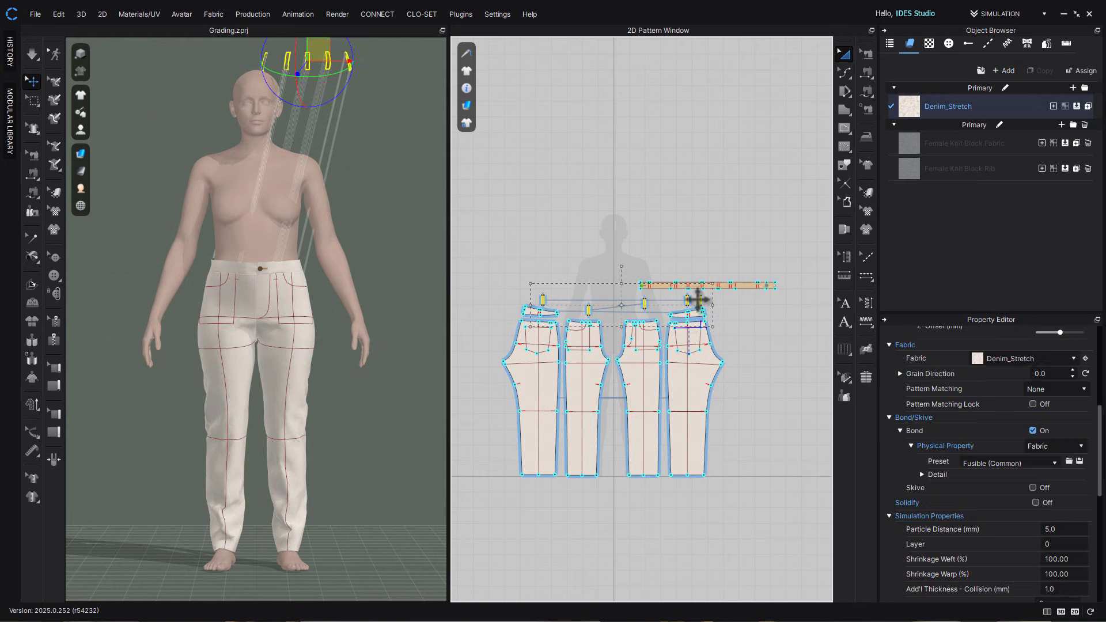
pyautogui.rightClick(325, 92)
pyautogui.click(373, 375)
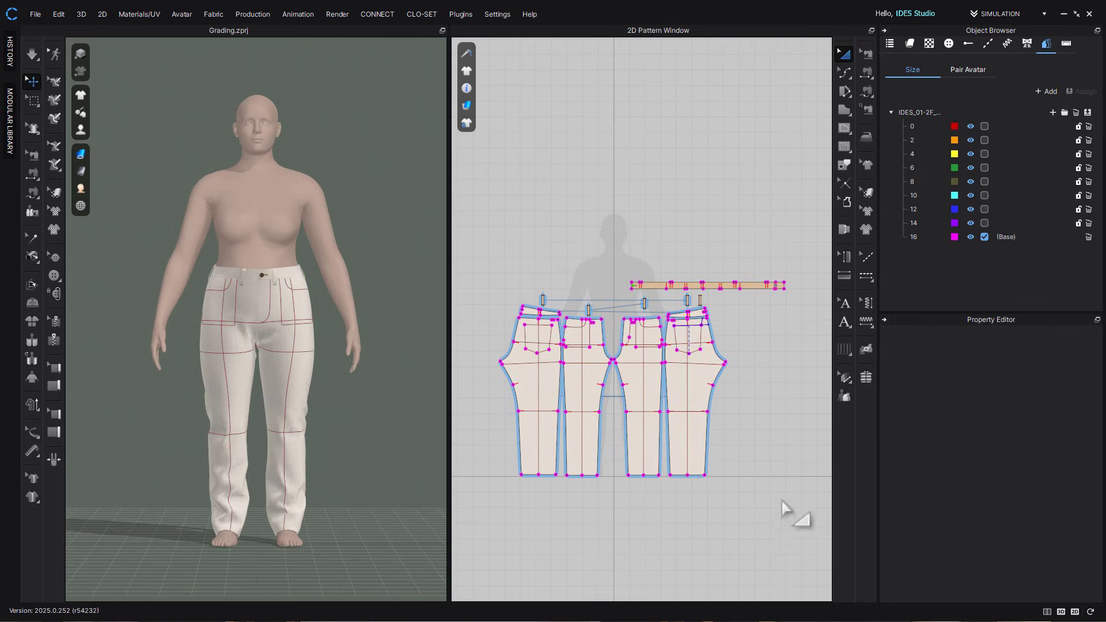
# Check the trouser fit with the base size at 14, 12, 10, 8, 6, 4, 2 and 14 again
pyautogui.click(984, 224)
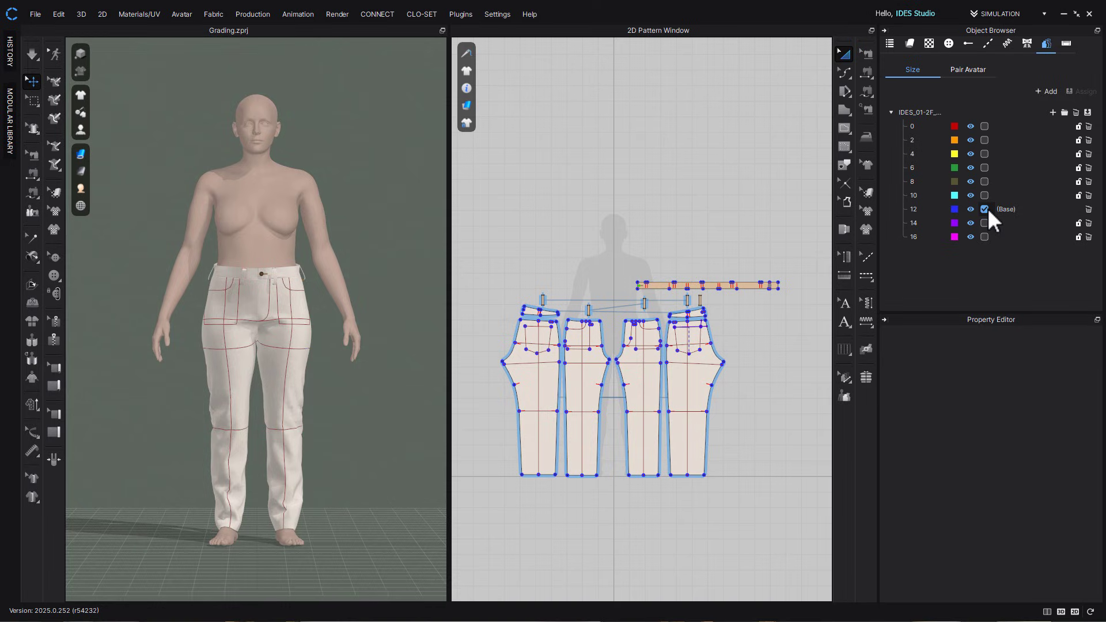
pyautogui.click(984, 196)
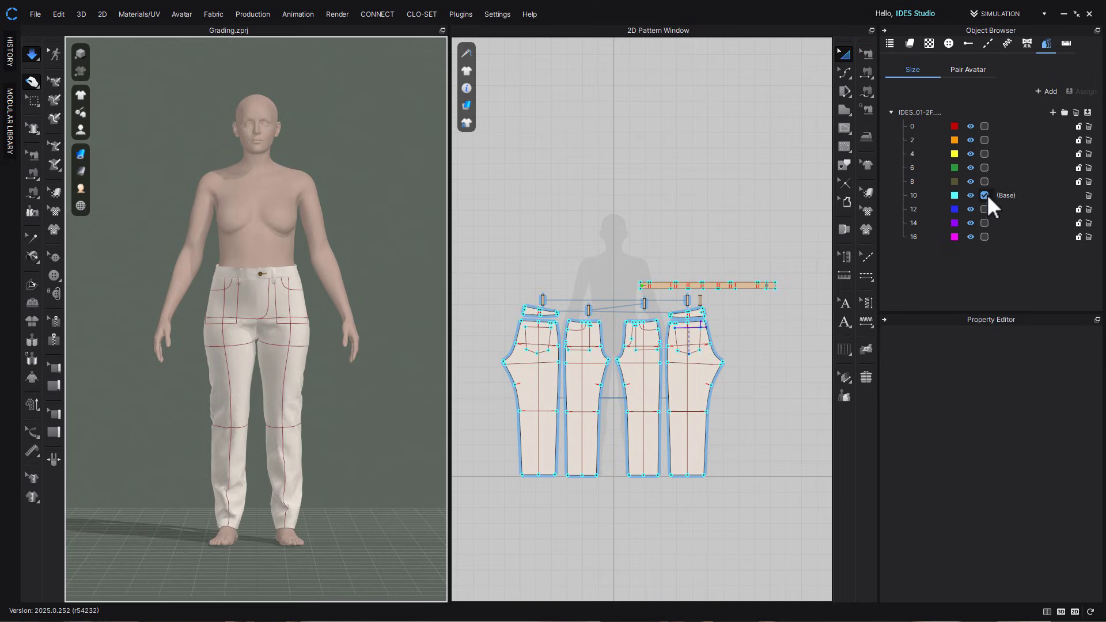
pyautogui.click(985, 182)
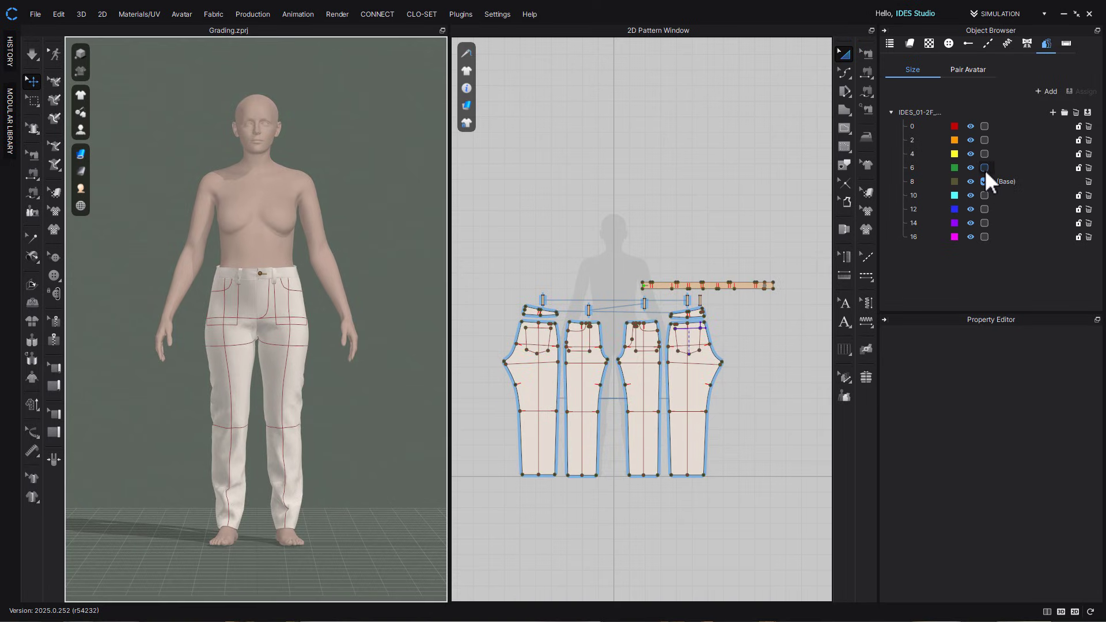
pyautogui.click(984, 168)
pyautogui.click(984, 154)
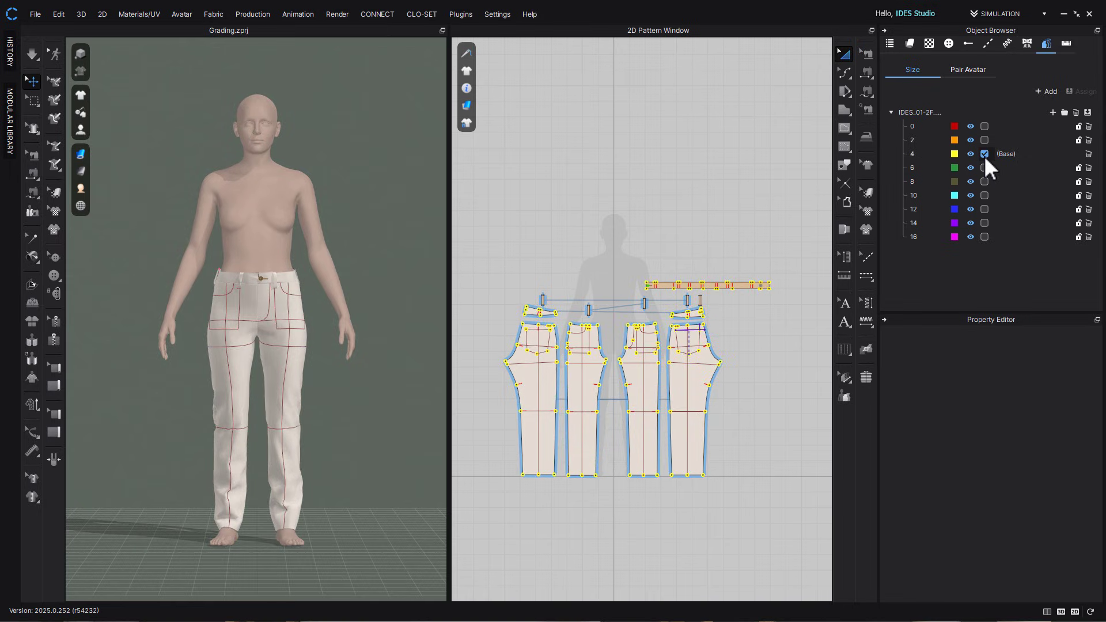
pyautogui.click(984, 140)
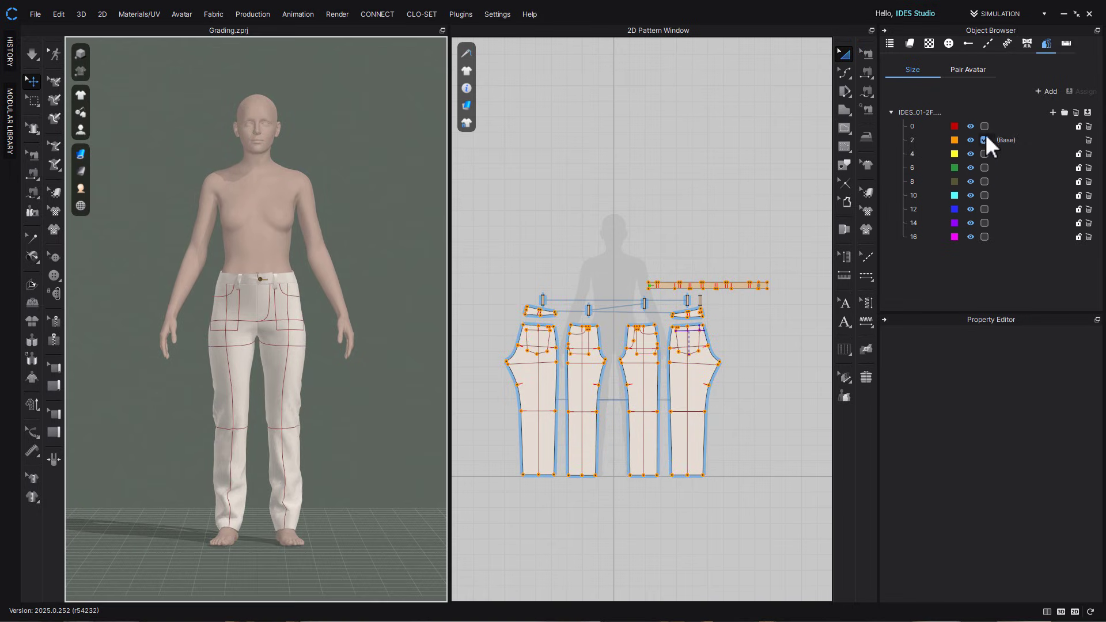
pyautogui.click(984, 223)
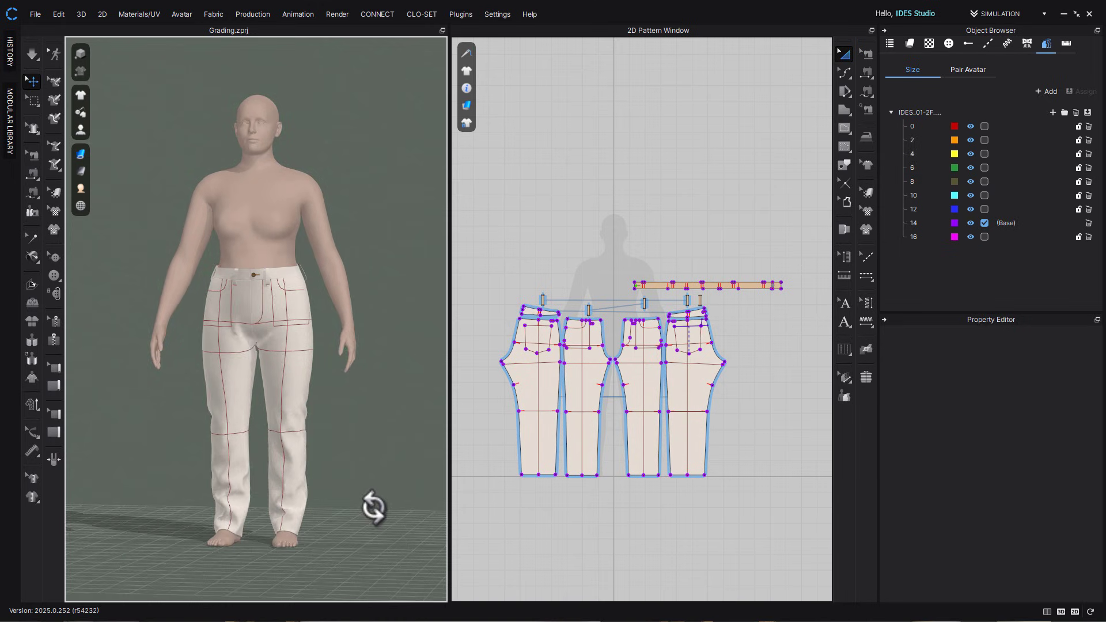
pyautogui.moveTo(370, 507); pyautogui.dragTo(403, 515, button='right')
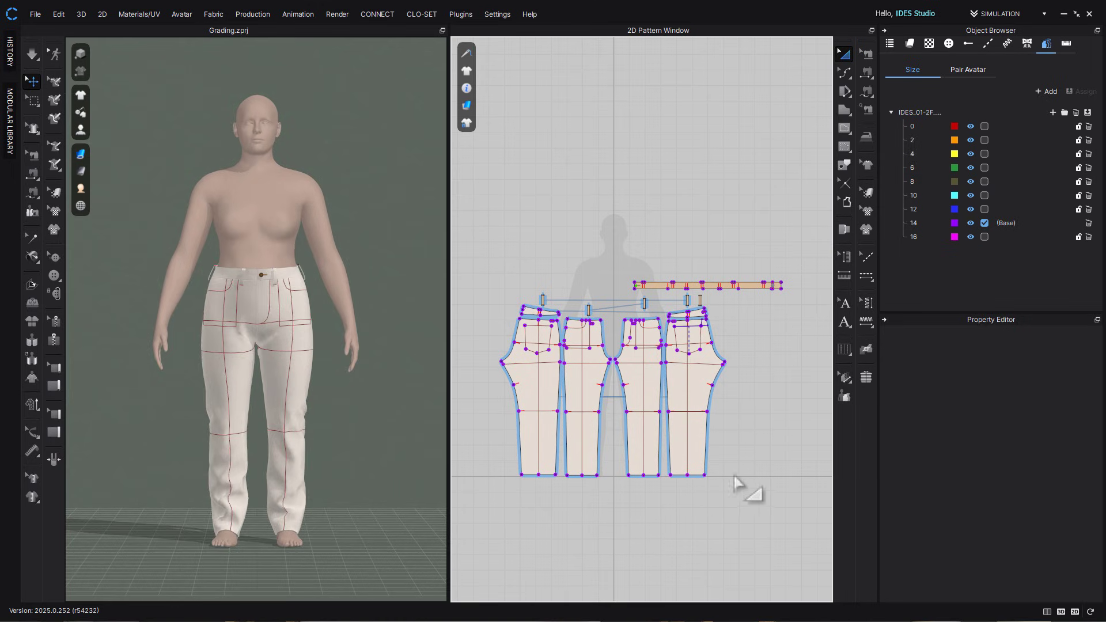
# Display the trouser pattern's grading nest for editing, make size 6 the base and simulate
pyautogui.click(843, 380)
pyautogui.scroll(5, 708, 504)
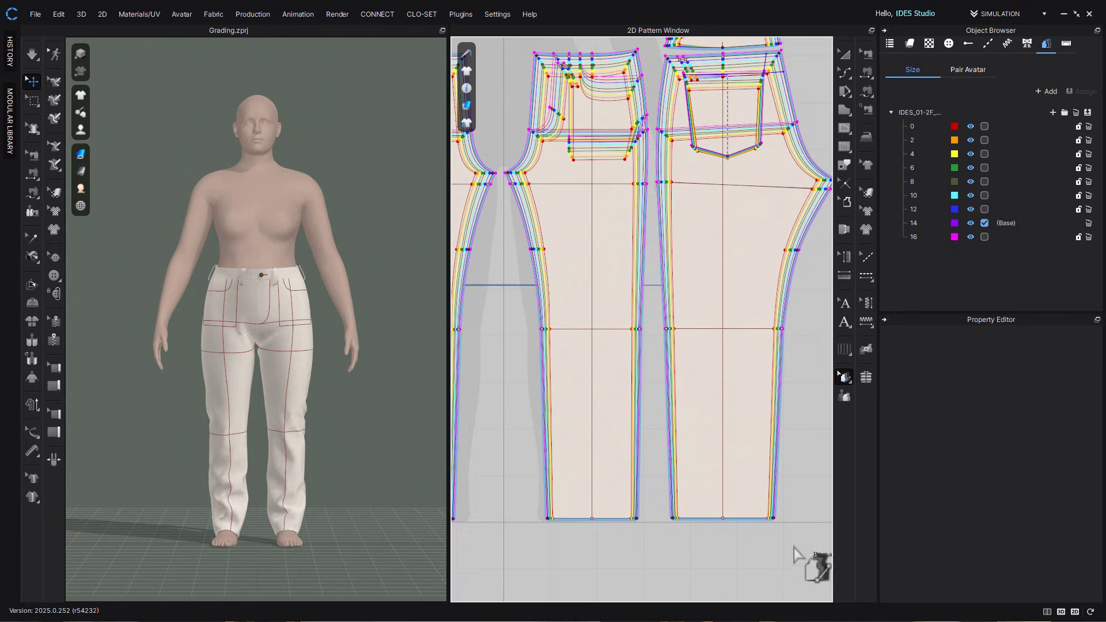
pyautogui.moveTo(804, 562); pyautogui.dragTo(795, 568, button='right')
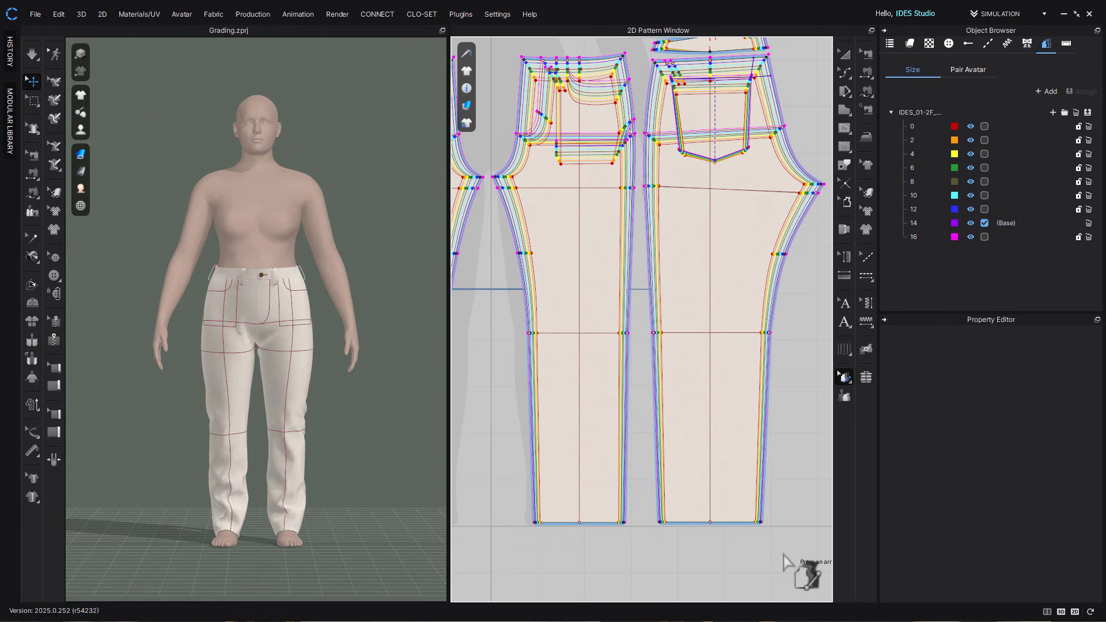
pyautogui.click(984, 168)
pyautogui.press('space')
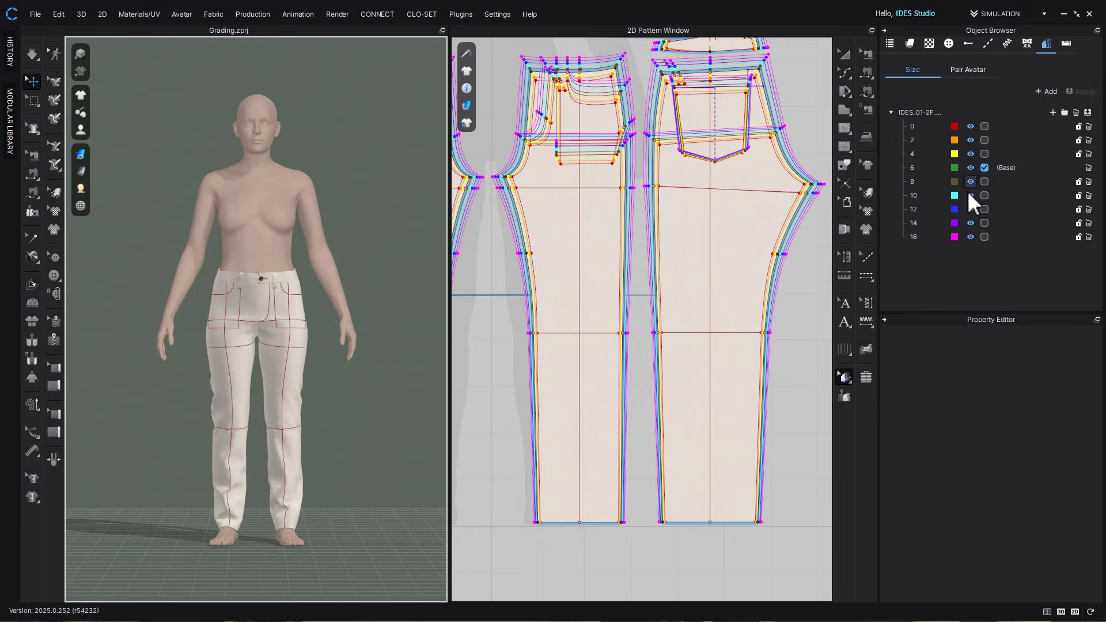
# Give the back trouser panel's side-seam hem corner a Y-axis grading offset of 0.125 in for 10 ~ 12, 12 ~ 14 and 14 ~ 16
pyautogui.scroll(3, 786, 550)
pyautogui.click(532, 501)
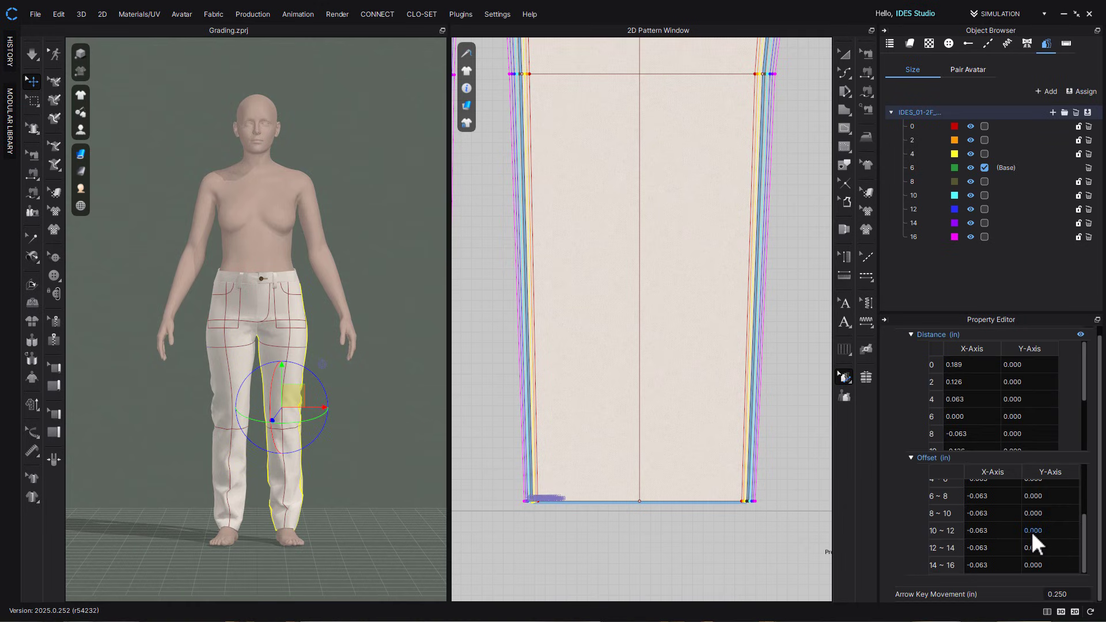
pyautogui.doubleClick(1053, 531)
pyautogui.write('-')
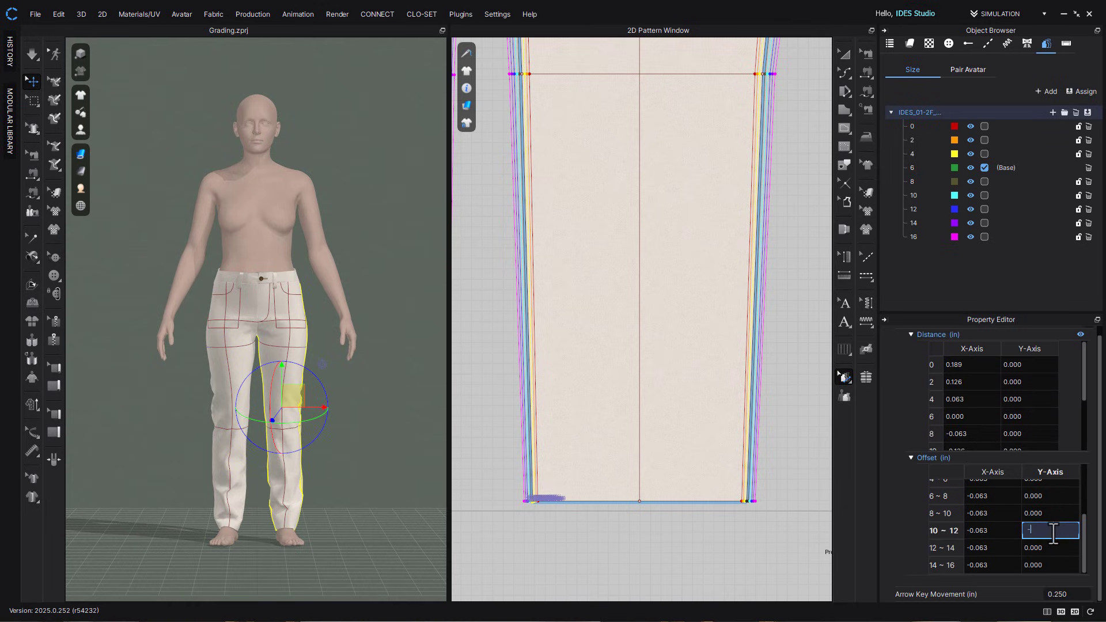
pyautogui.write('0.125')
pyautogui.press('Return')
pyautogui.doubleClick(1060, 531)
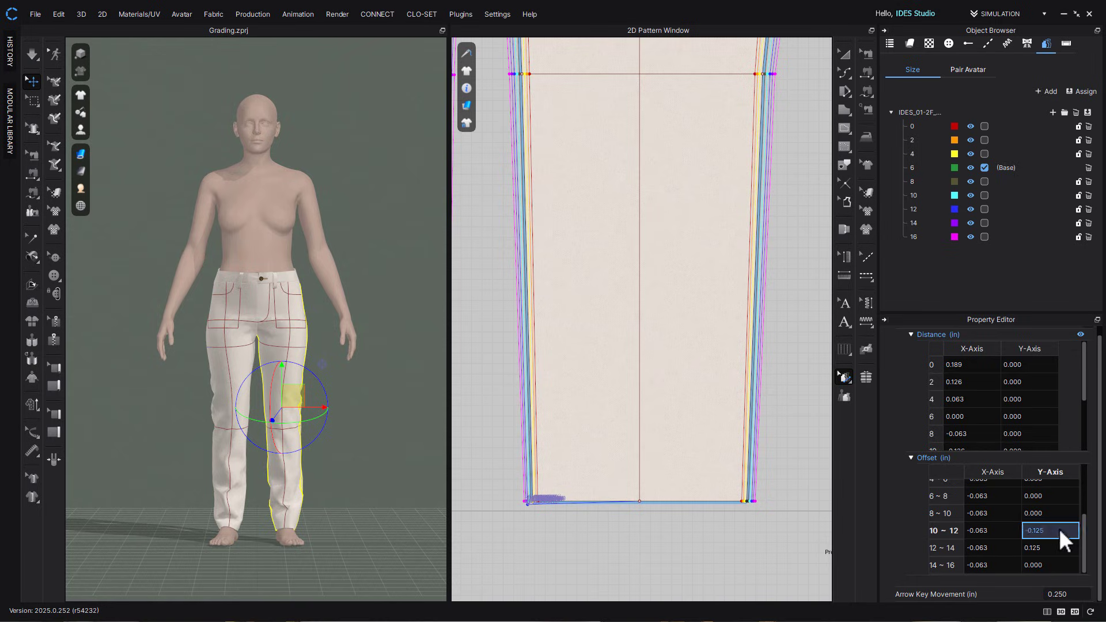
pyautogui.write('0.125')
pyautogui.press('Return')
pyautogui.doubleClick(1051, 547)
pyautogui.write('0.125')
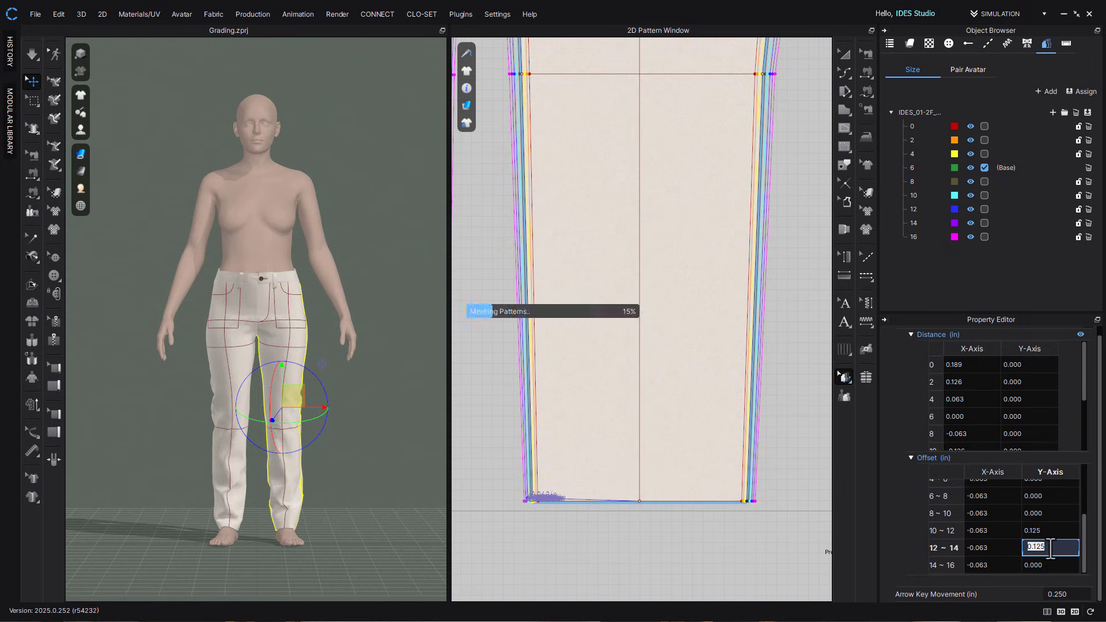
pyautogui.press('Return')
pyautogui.click(748, 519)
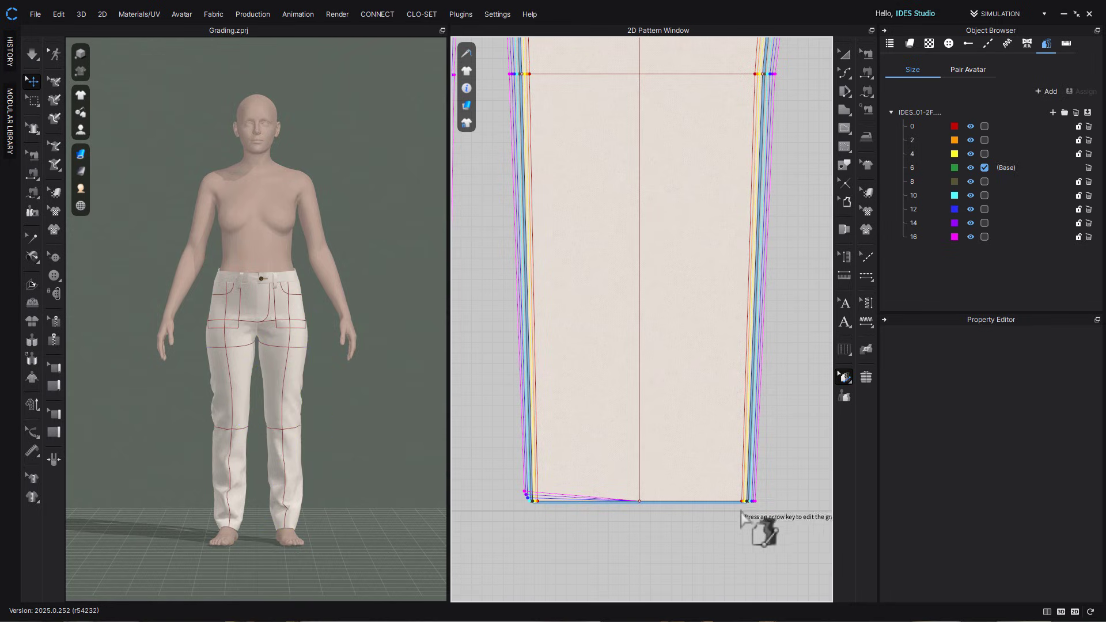
# Give the middle hem point of the back panel a Y-axis grading offset of 0.125 in for 10 ~ 12, 12 ~ 14 and 14 ~ 16
pyautogui.click(640, 501)
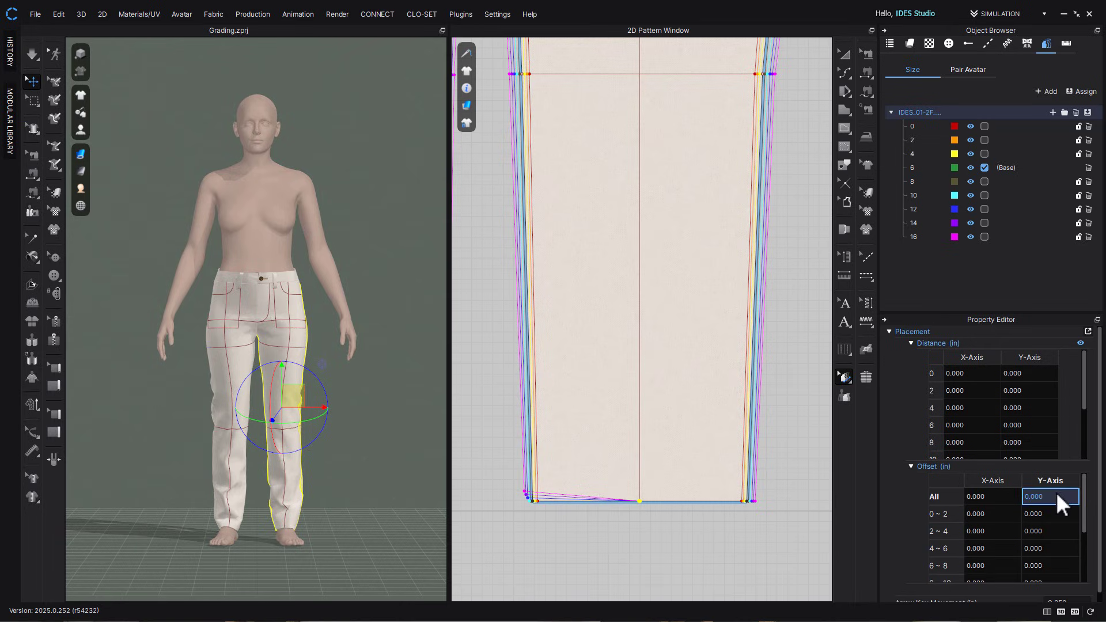
pyautogui.doubleClick(1055, 495)
pyautogui.scroll(-3, 1062, 536)
pyautogui.doubleClick(1052, 531)
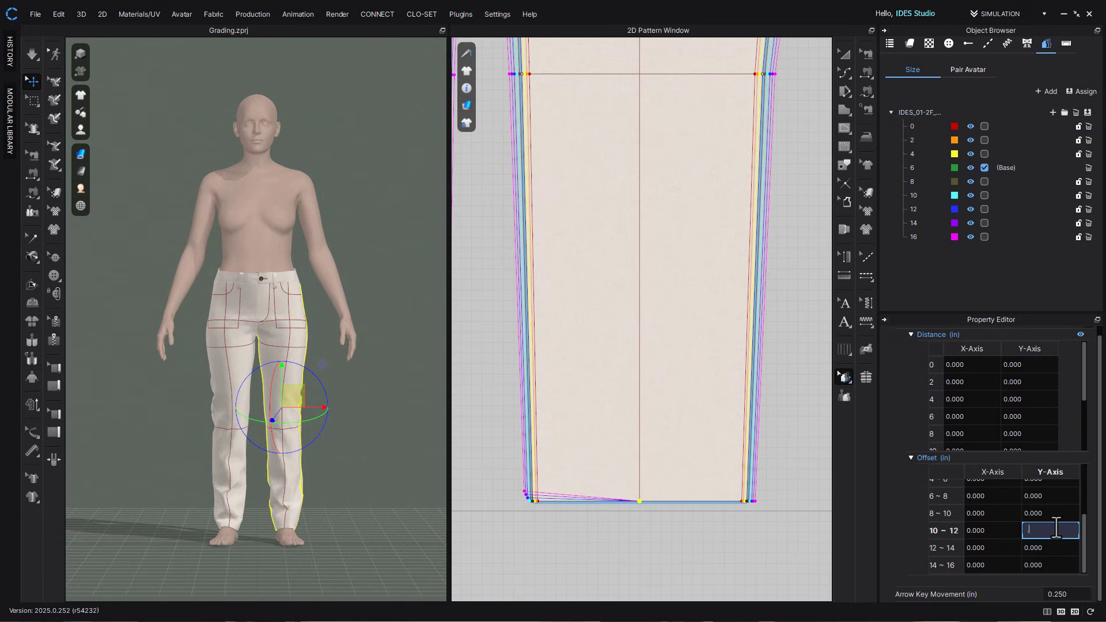
pyautogui.write('0.125')
pyautogui.press('Return')
pyautogui.doubleClick(1060, 547)
pyautogui.write('0.125')
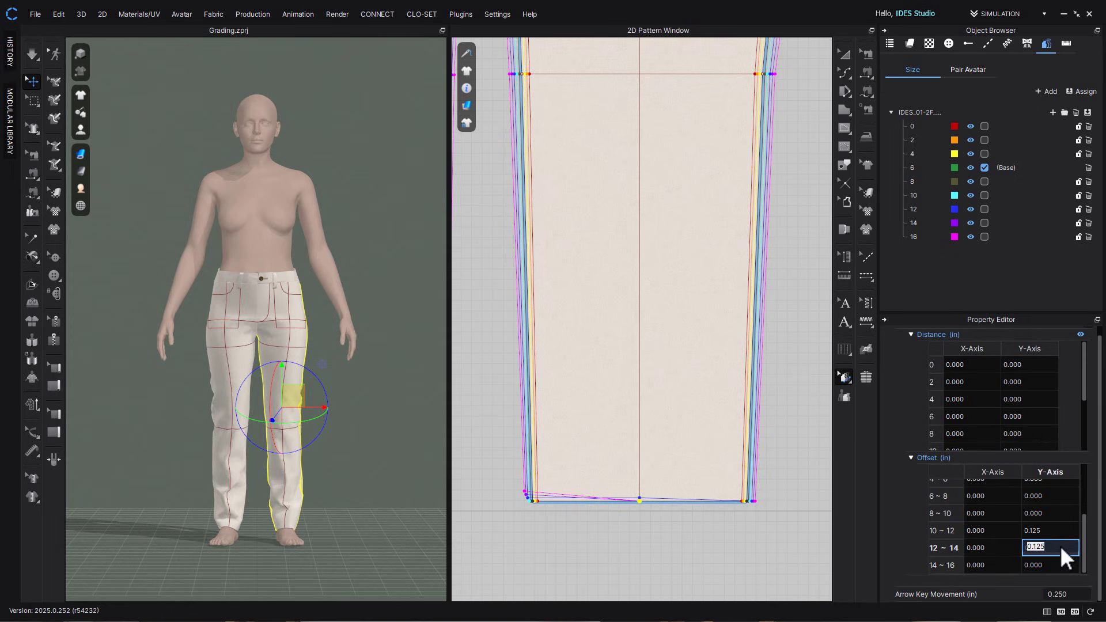
pyautogui.press('Return')
pyautogui.doubleClick(1051, 565)
pyautogui.write('0.125')
pyautogui.press('Return')
# Set the inseam hem corner's Y-axis grading offset to 0.125 in for 10 ~ 12, 12 ~ 14 and 14 ~ 16
pyautogui.click(753, 501)
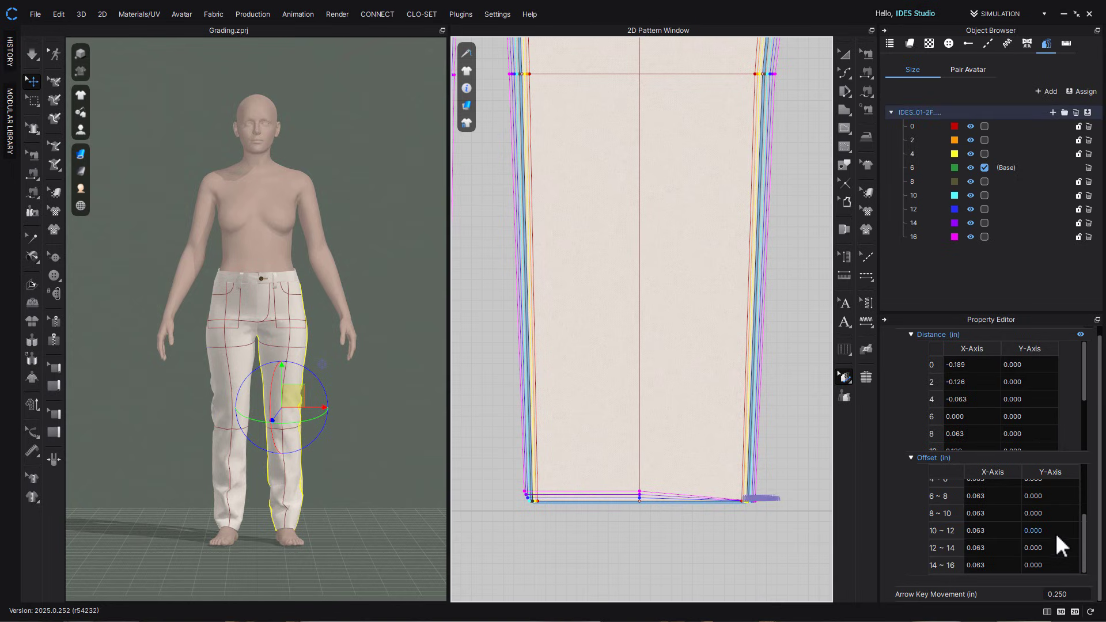
pyautogui.doubleClick(1057, 549)
pyautogui.write('0.125')
pyautogui.press('Return')
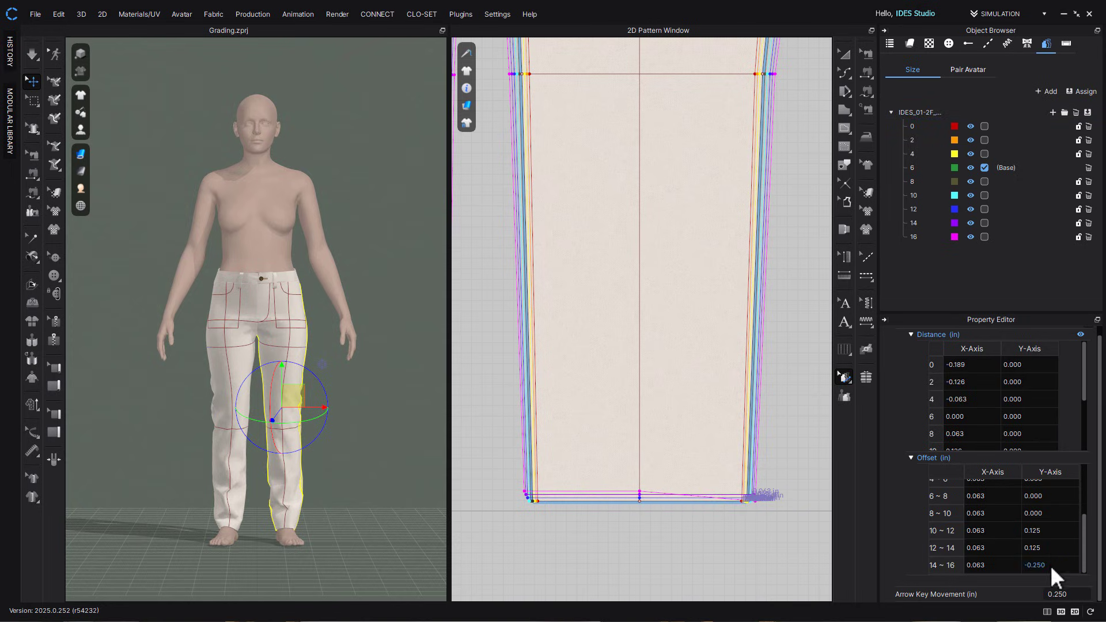
pyautogui.doubleClick(1049, 565)
pyautogui.write('0.125')
pyautogui.press('Return')
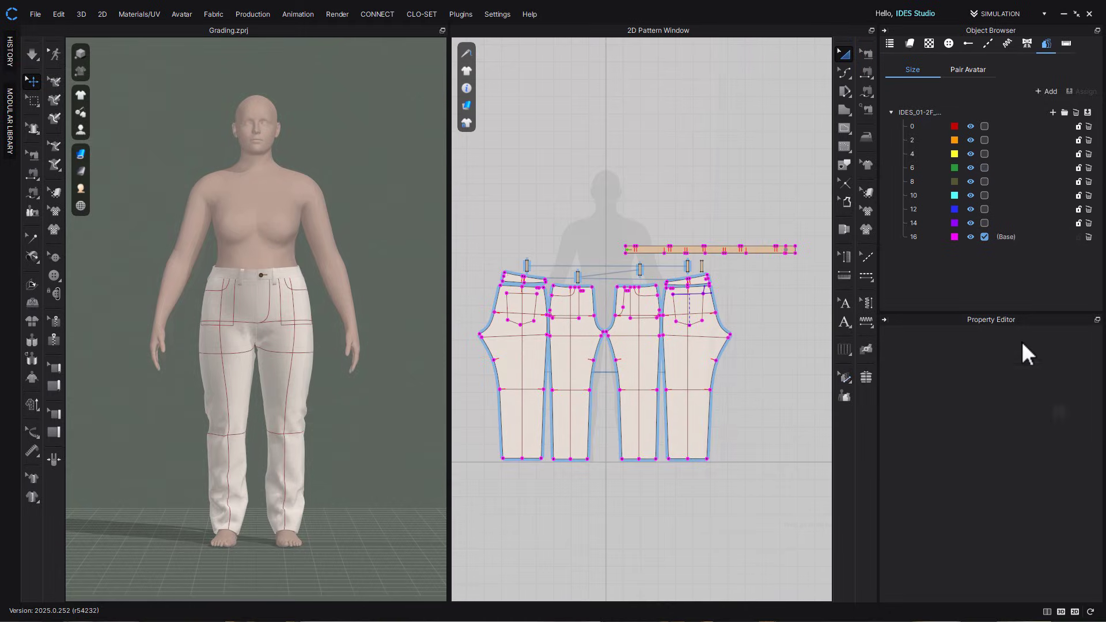
# Review the regraded trousers with the base size switched to 14, 12, 10 and 8 in turn
pyautogui.click(983, 222)
pyautogui.click(985, 209)
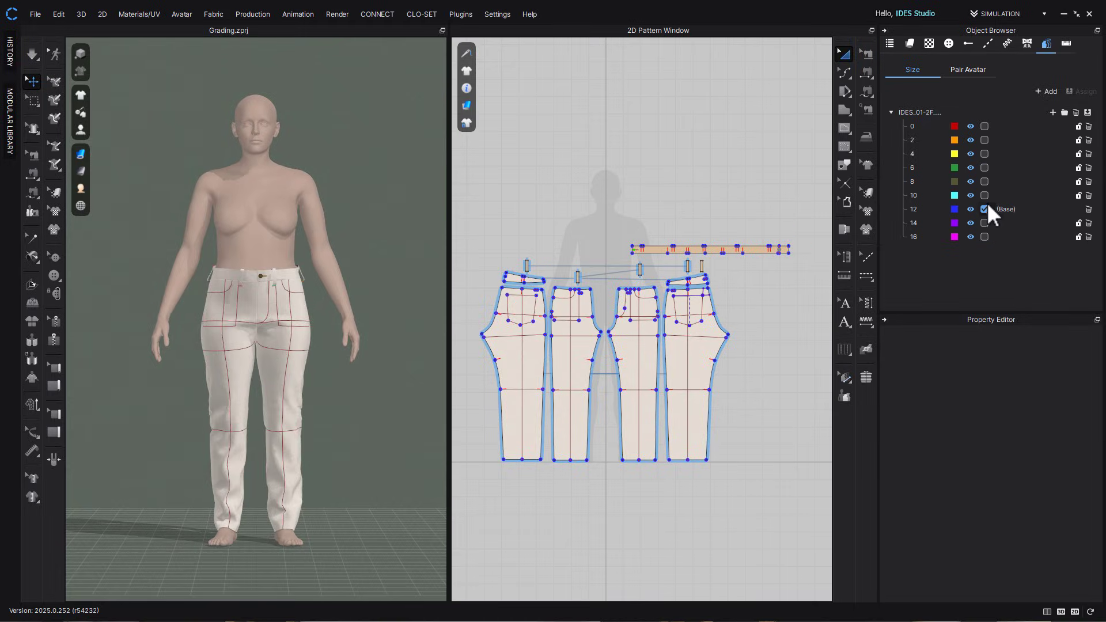
pyautogui.click(985, 195)
pyautogui.click(984, 182)
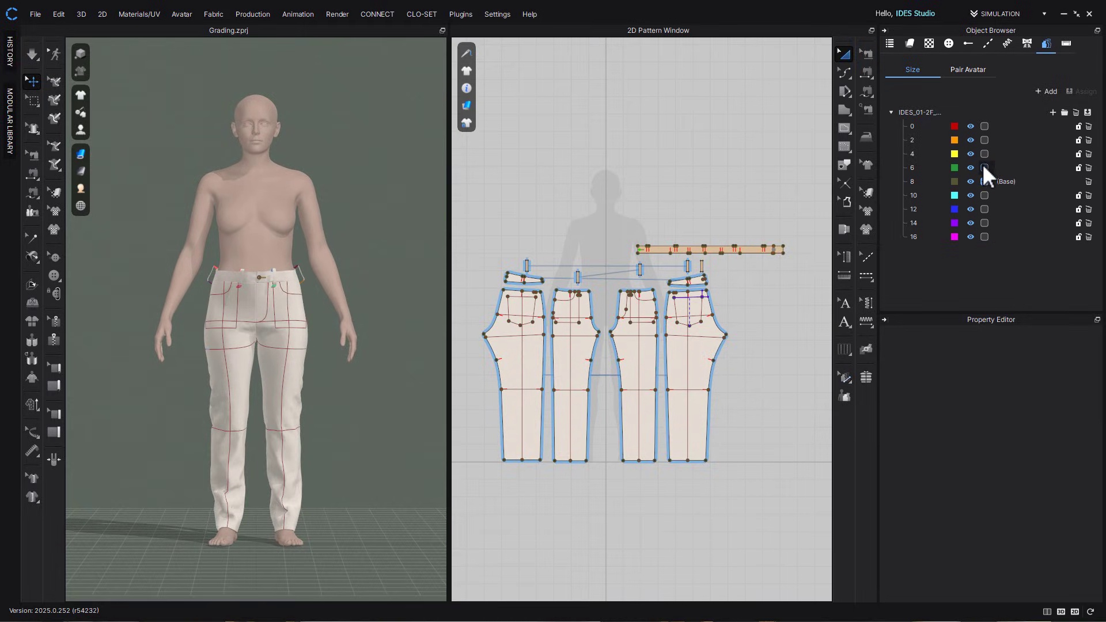
# Switch the base size to 6 and on to 16, and open the Grading Review to compare all graded sizes
pyautogui.click(983, 167)
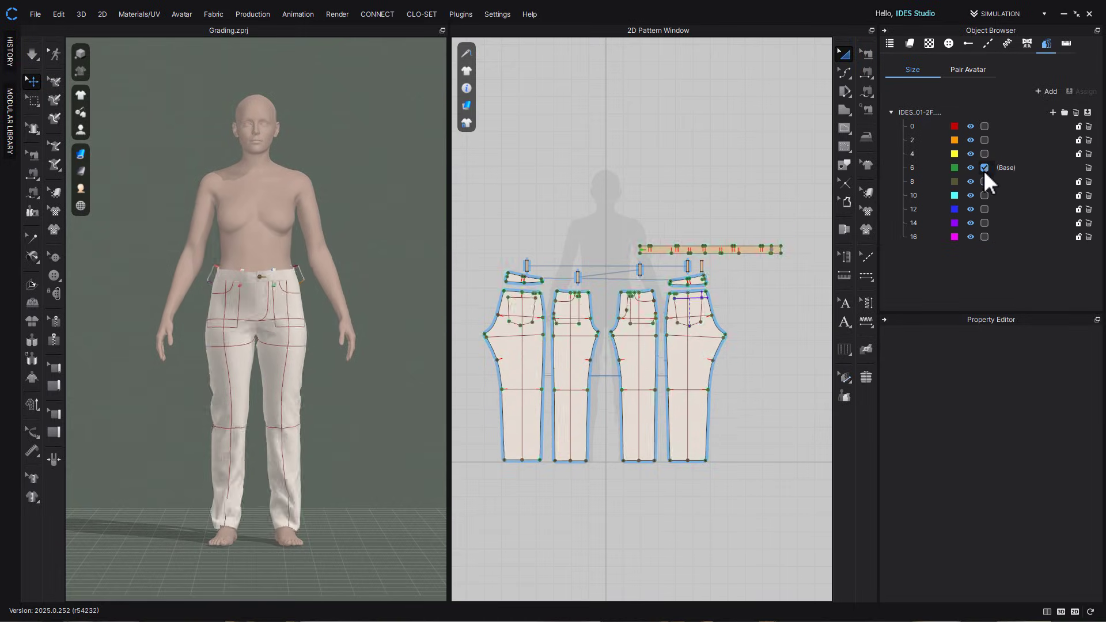
pyautogui.click(984, 237)
pyautogui.click(257, 15)
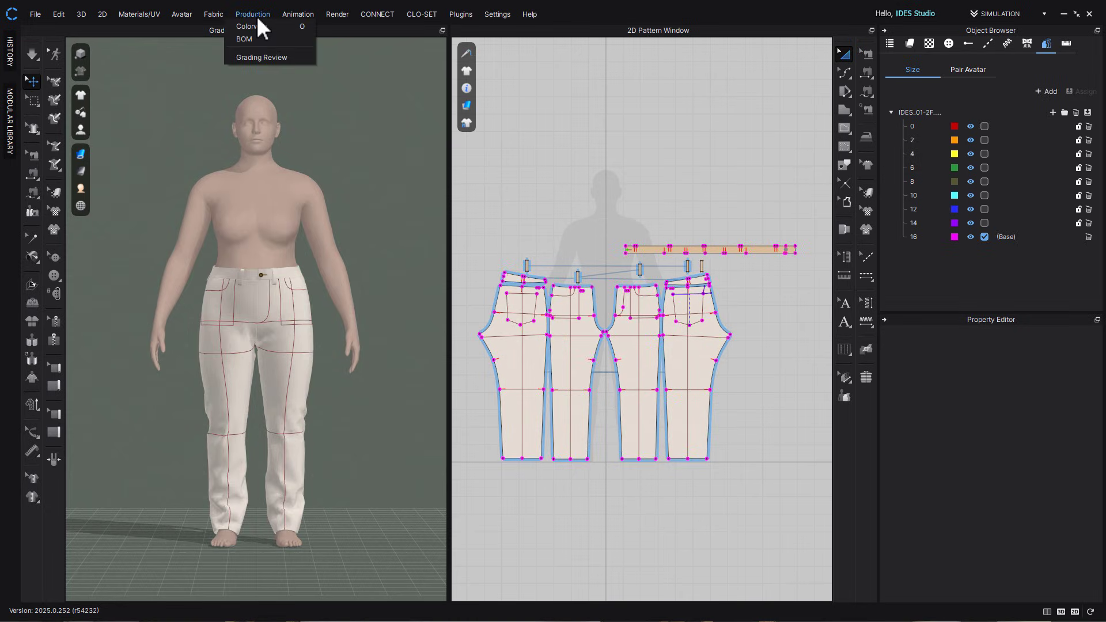
pyautogui.click(274, 59)
pyautogui.moveTo(444, 242); pyautogui.dragTo(422, 433)
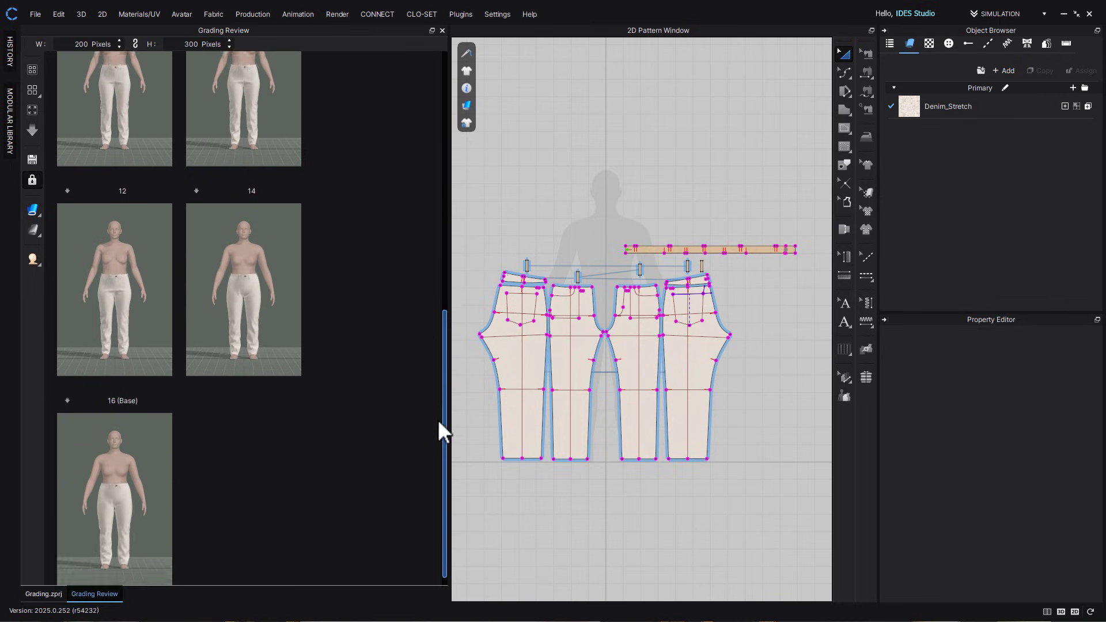
pyautogui.scroll(5, 437, 420)
# Enlarge the Grading Review by hiding the 2D Pattern Window and collapsing the Object Browser and Property Editor
pyautogui.moveTo(451, 342); pyautogui.dragTo(727, 461)
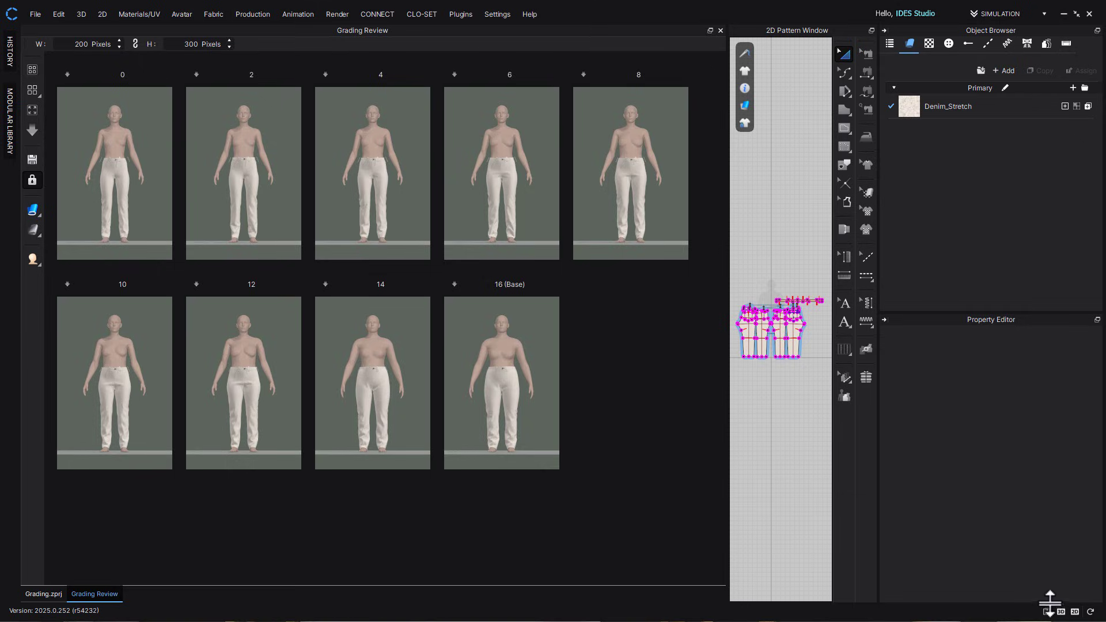
pyautogui.click(1061, 614)
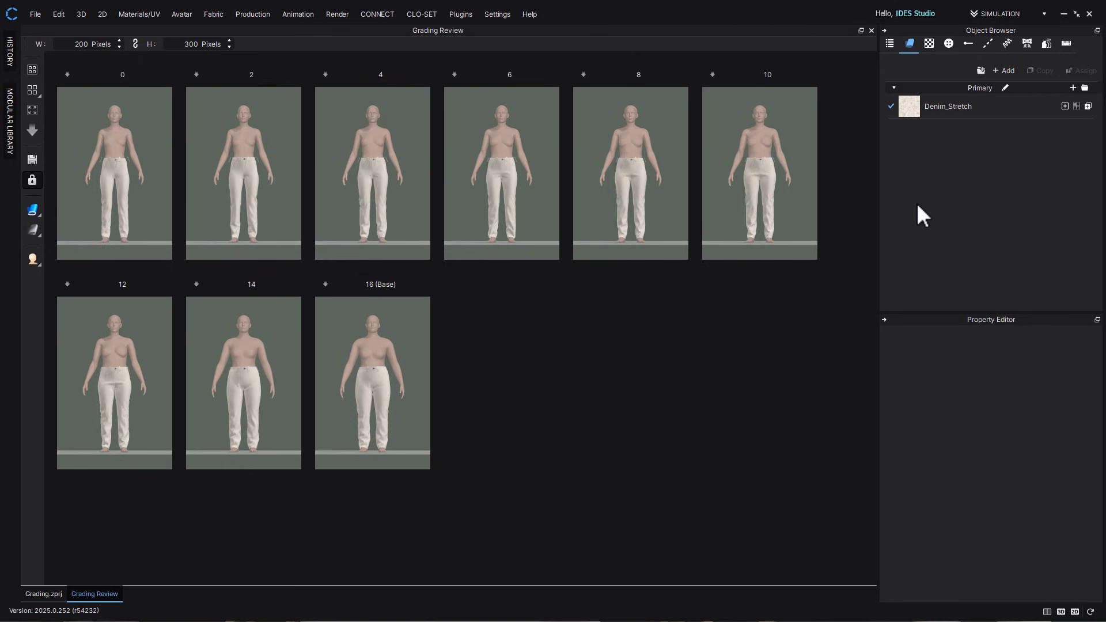
pyautogui.click(884, 31)
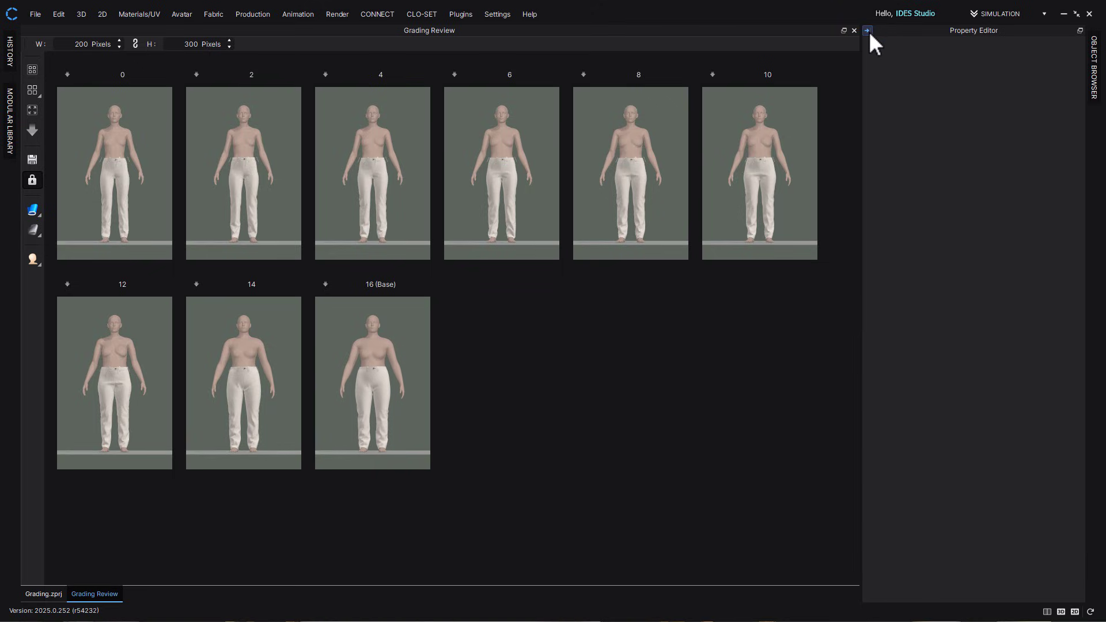
pyautogui.click(867, 30)
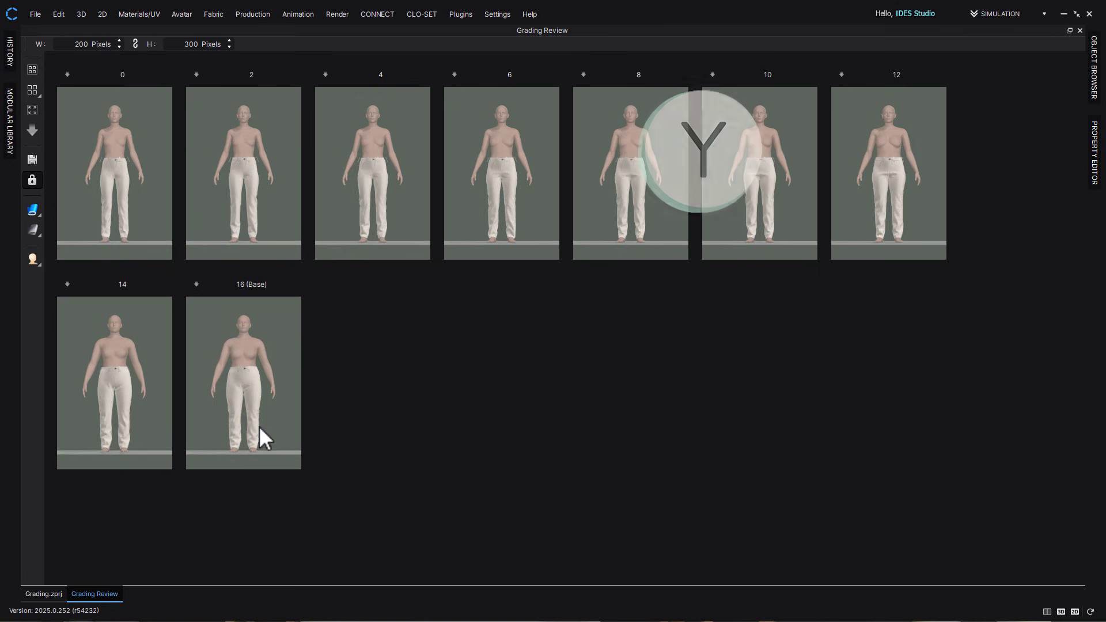
# Examine the pants' fit on all size avatars from an angle and from the back
pyautogui.moveTo(282, 443)
pyautogui.mouseDown()
pyautogui.moveTo(37, 454)
pyautogui.moveTo(270, 452)
pyautogui.moveTo(287, 447)
pyautogui.moveTo(282, 437)
pyautogui.moveTo(90, 443)
pyautogui.moveTo(299, 436)
pyautogui.mouseUp()
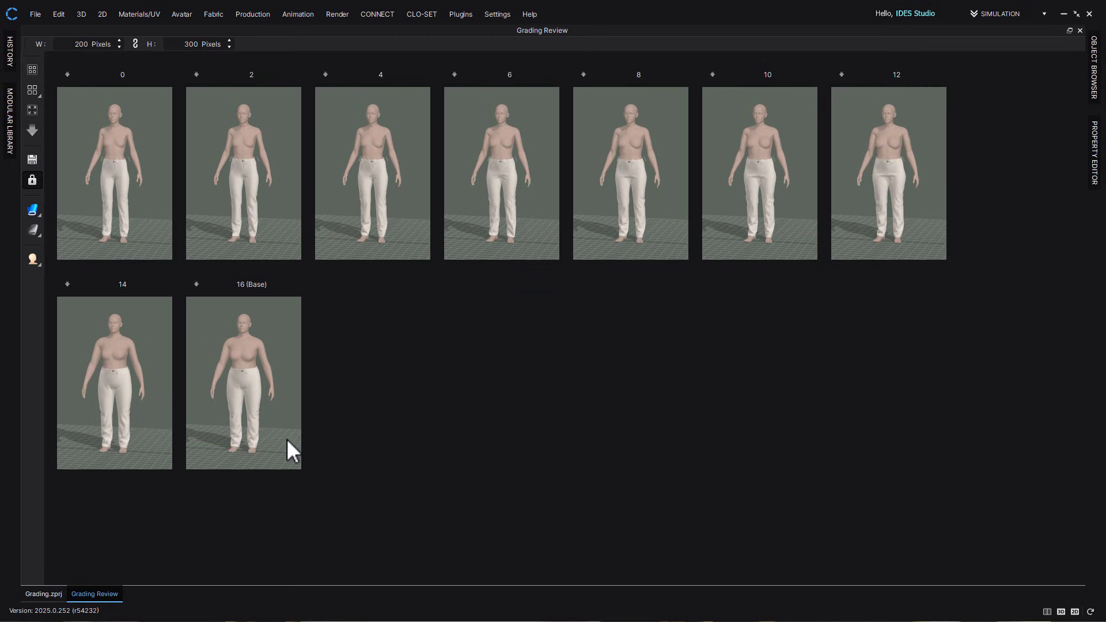
pyautogui.press('8')
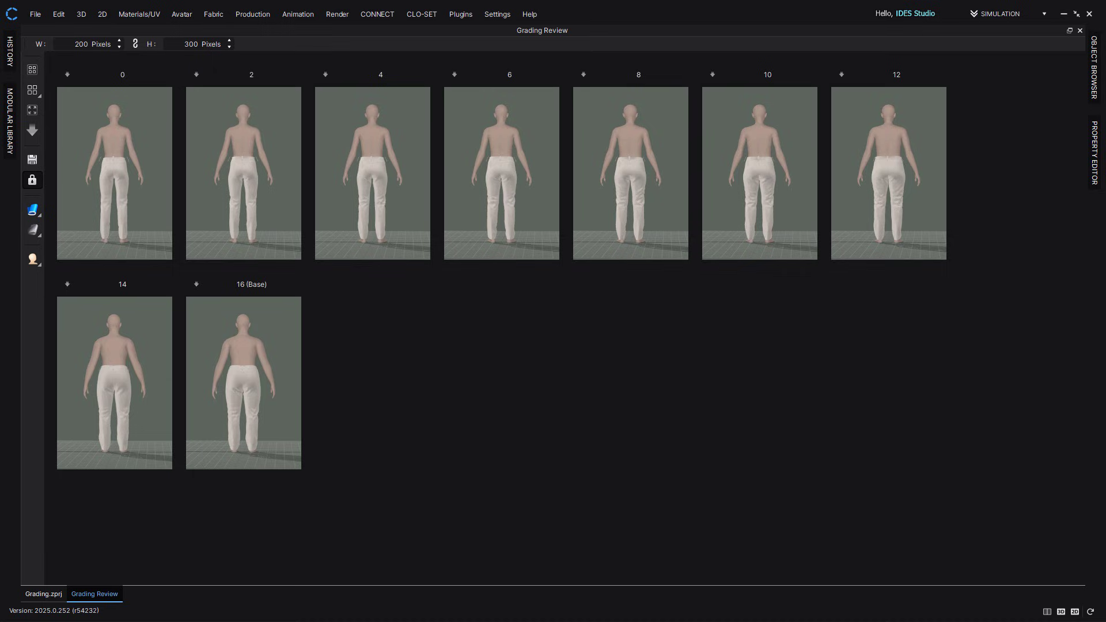
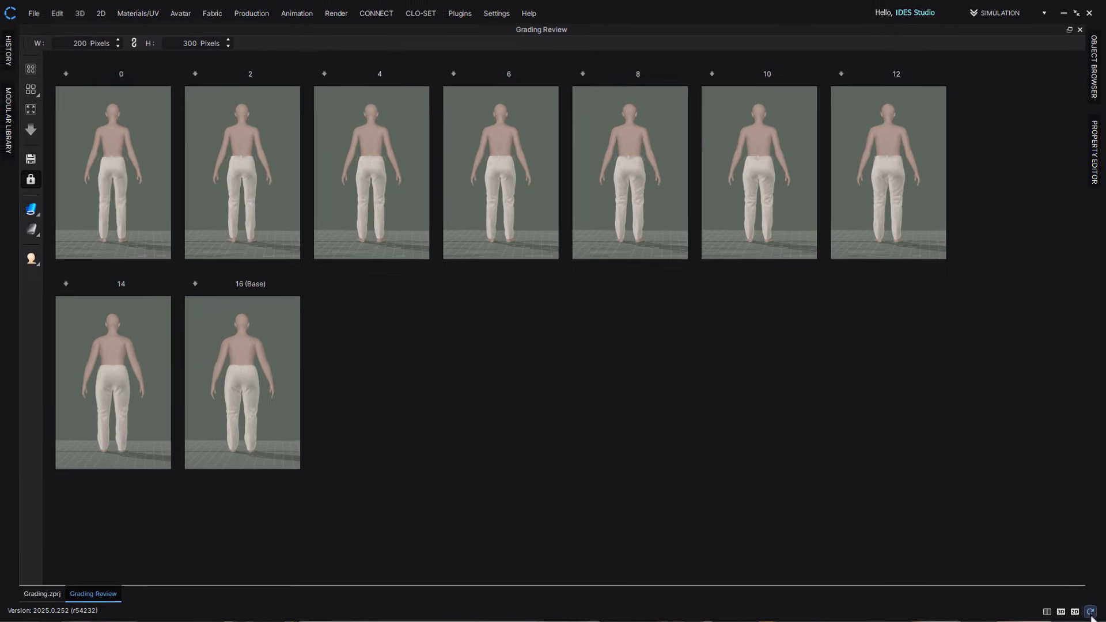
pyautogui.click(1027, 608)
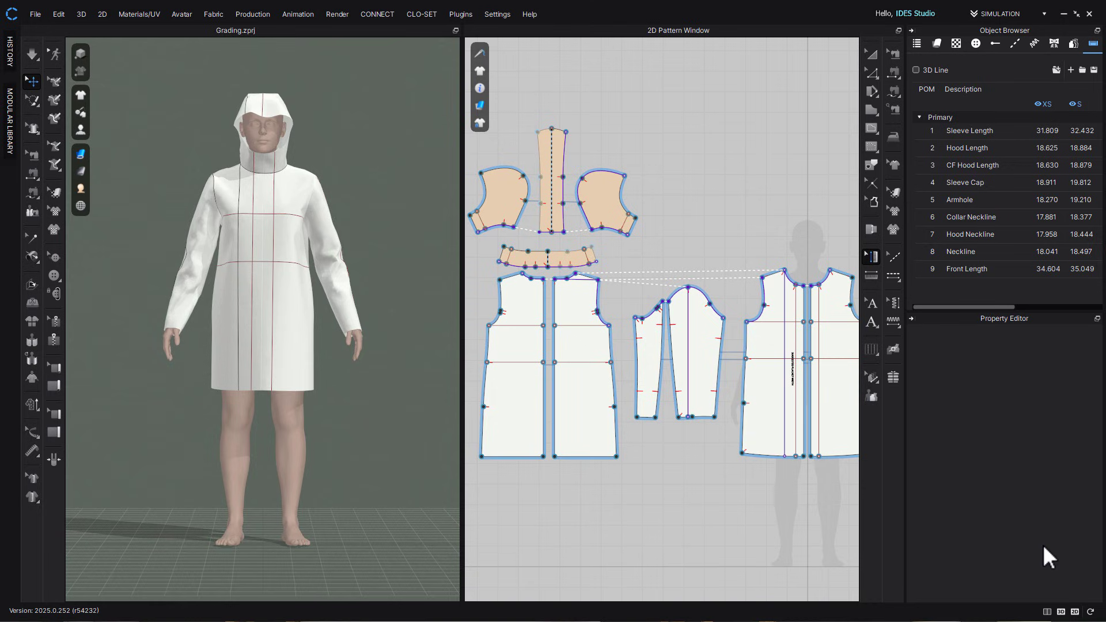
# Inspect the Neckline, Collar Neckline, Sleeve Cap and Armhole points of measure on the hooded coat pattern
pyautogui.click(986, 251)
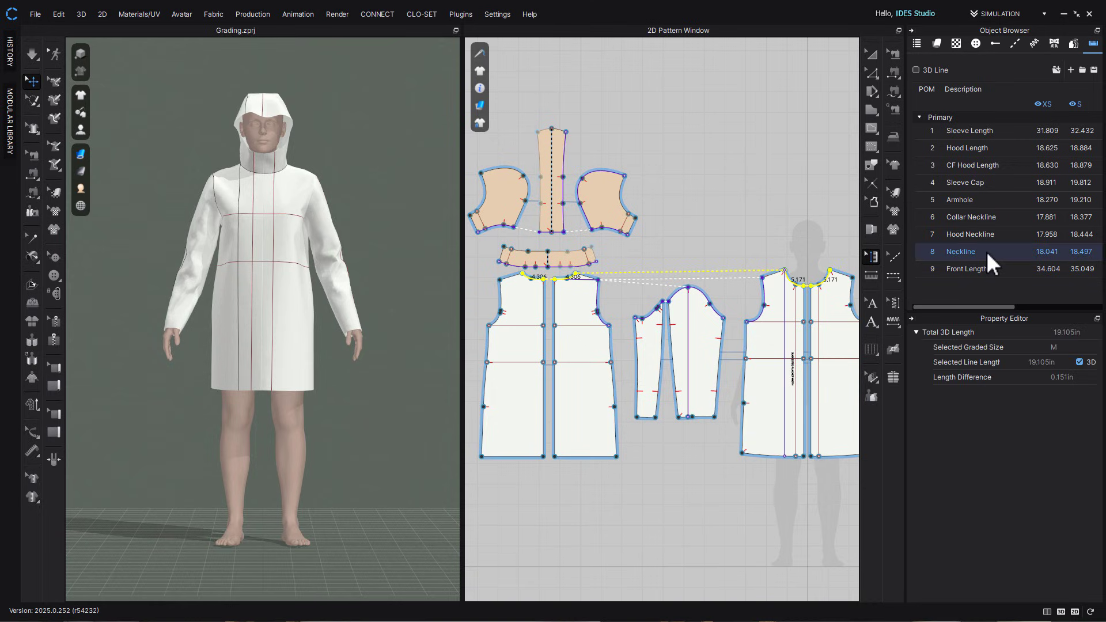
pyautogui.click(986, 222)
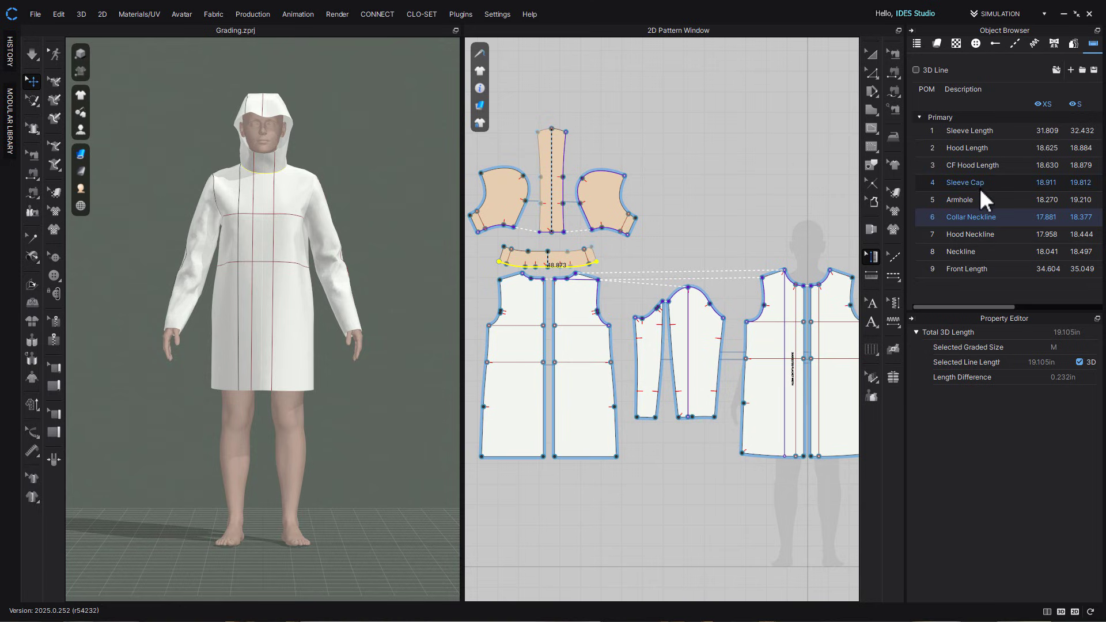
pyautogui.click(980, 185)
pyautogui.click(983, 199)
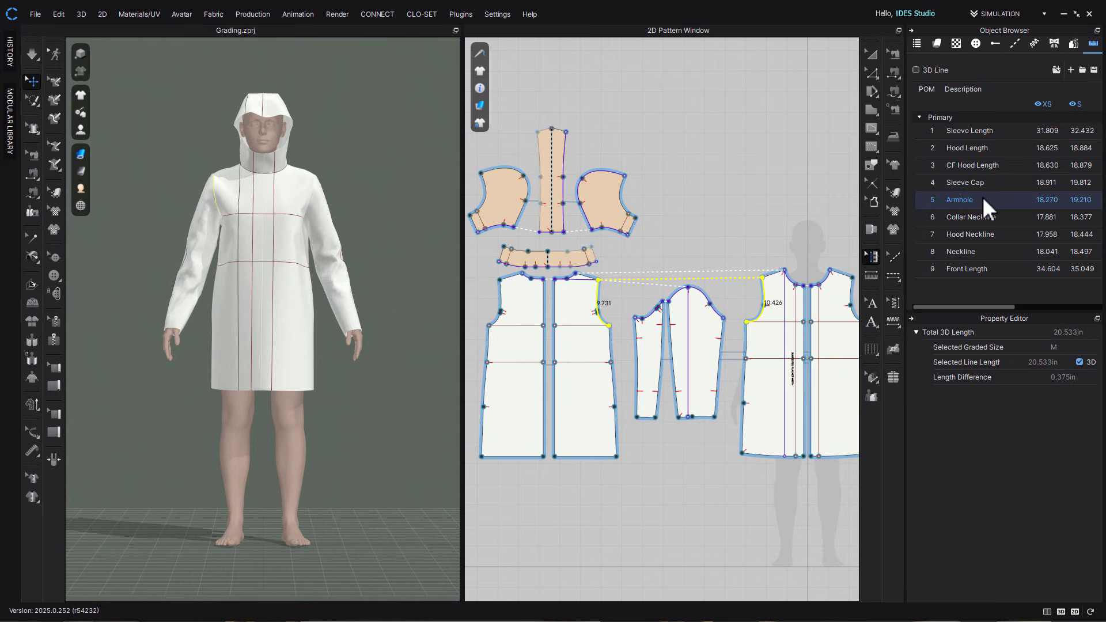
pyautogui.click(772, 515)
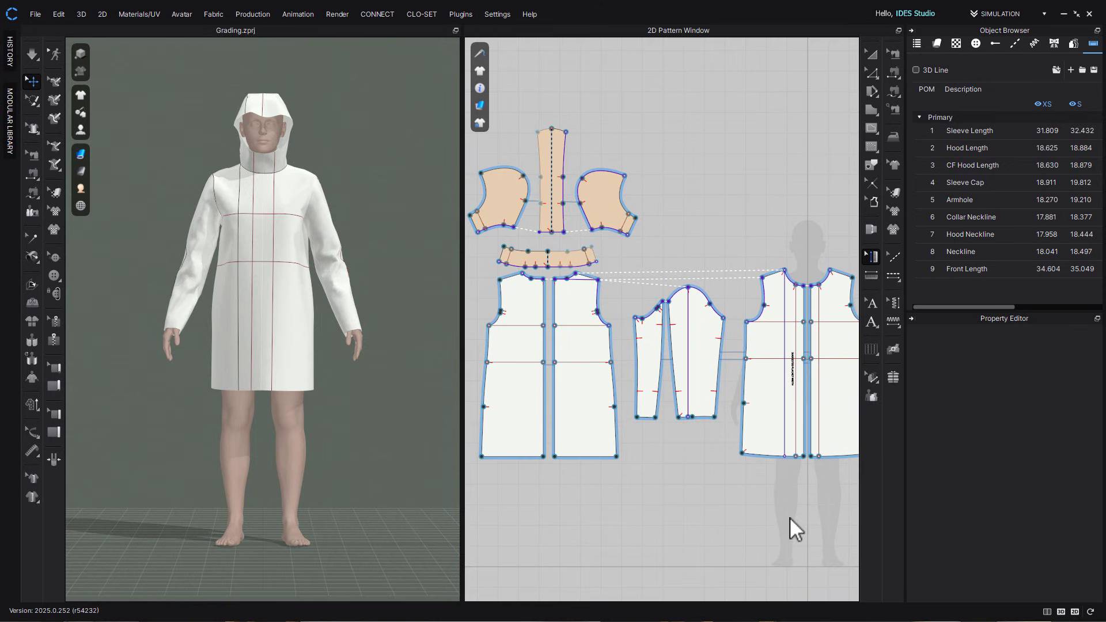
# Use the Edit Point of Measure tool to highlight all of the coat's measures at once
pyautogui.click(872, 259)
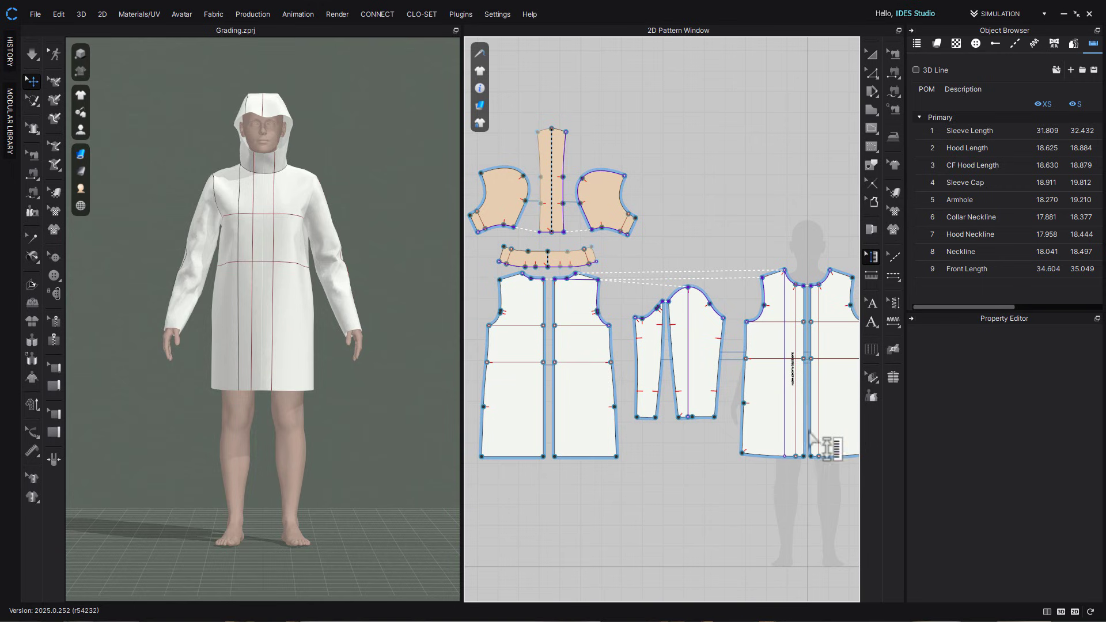
pyautogui.hotkey('ctrl', 'a')
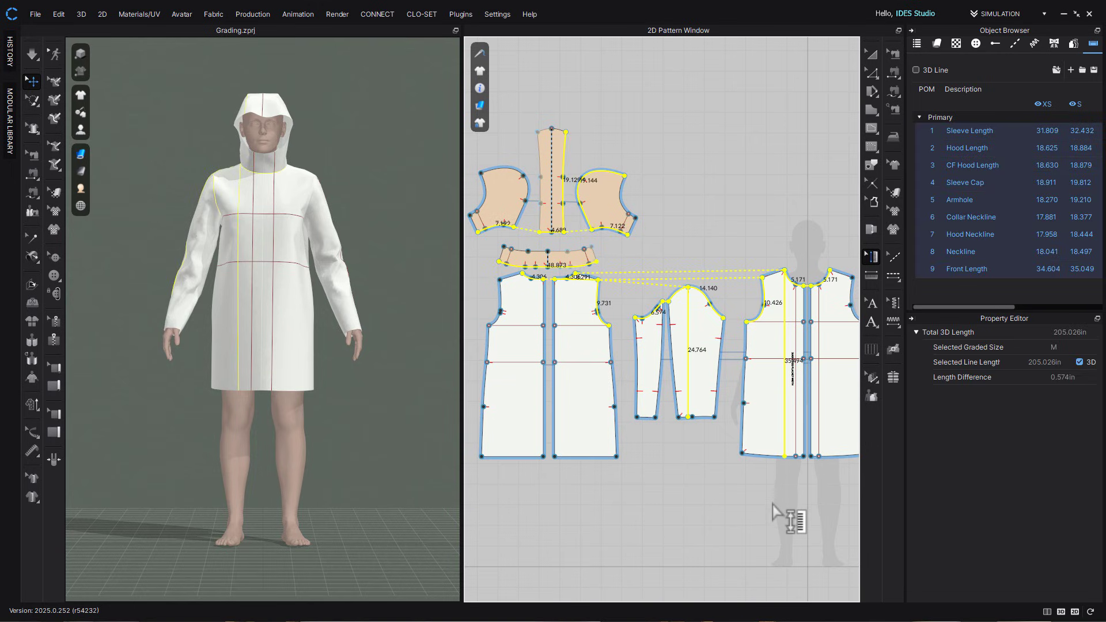
pyautogui.click(777, 509)
pyautogui.moveTo(901, 183); pyautogui.dragTo(720, 180)
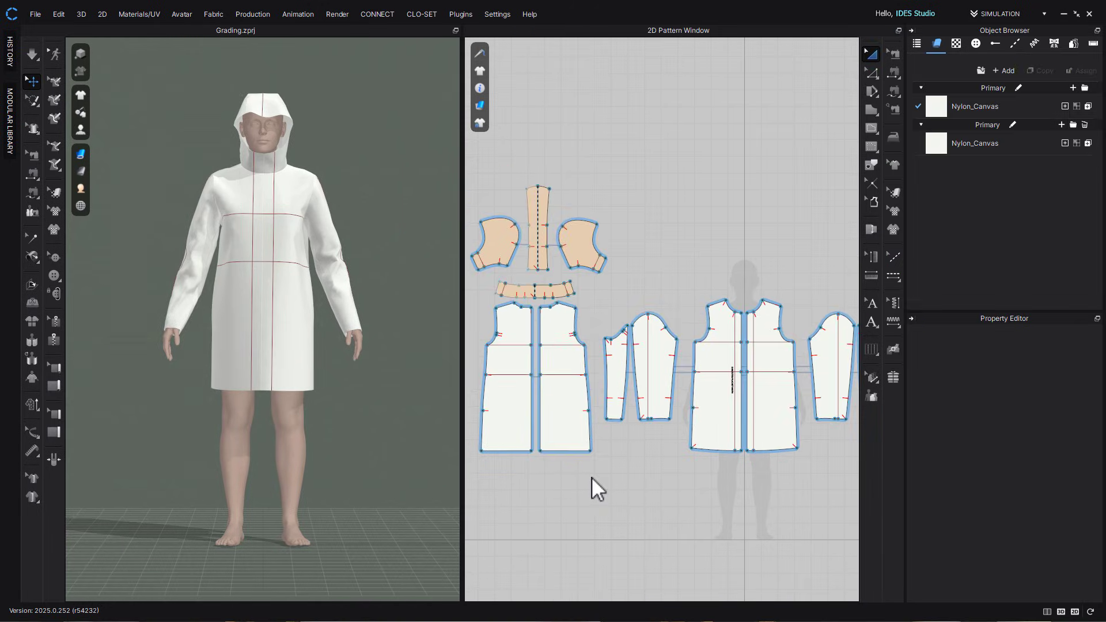
# Create one point of measure through the shoulder-neck and centre neck points of both back and both front panels
pyautogui.click(871, 276)
pyautogui.scroll(5, 510, 279)
pyautogui.click(509, 275)
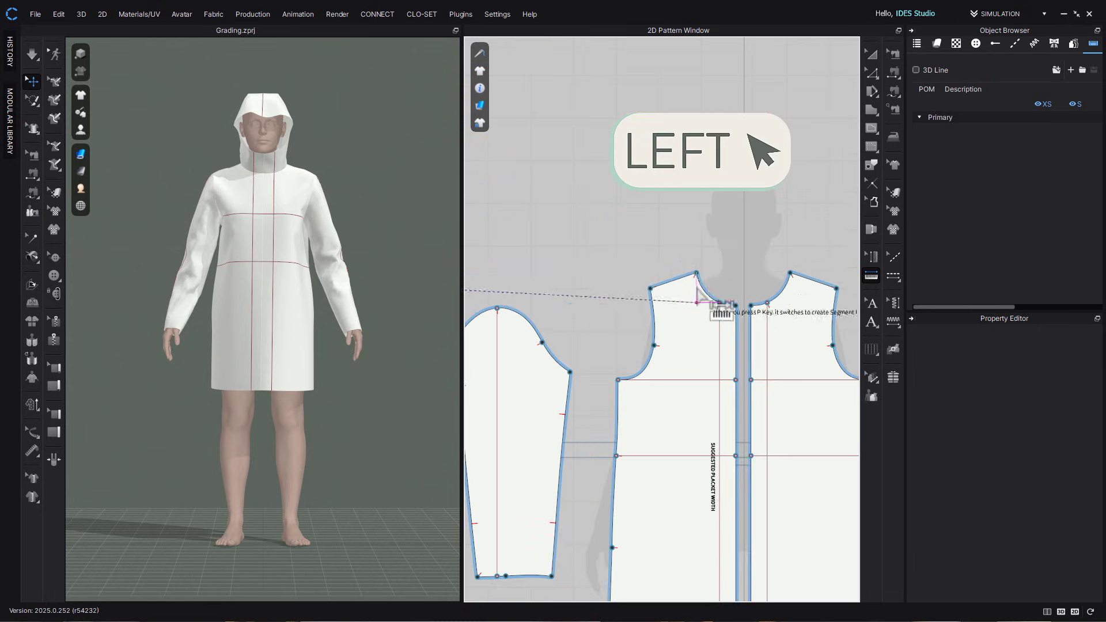
pyautogui.click(696, 274)
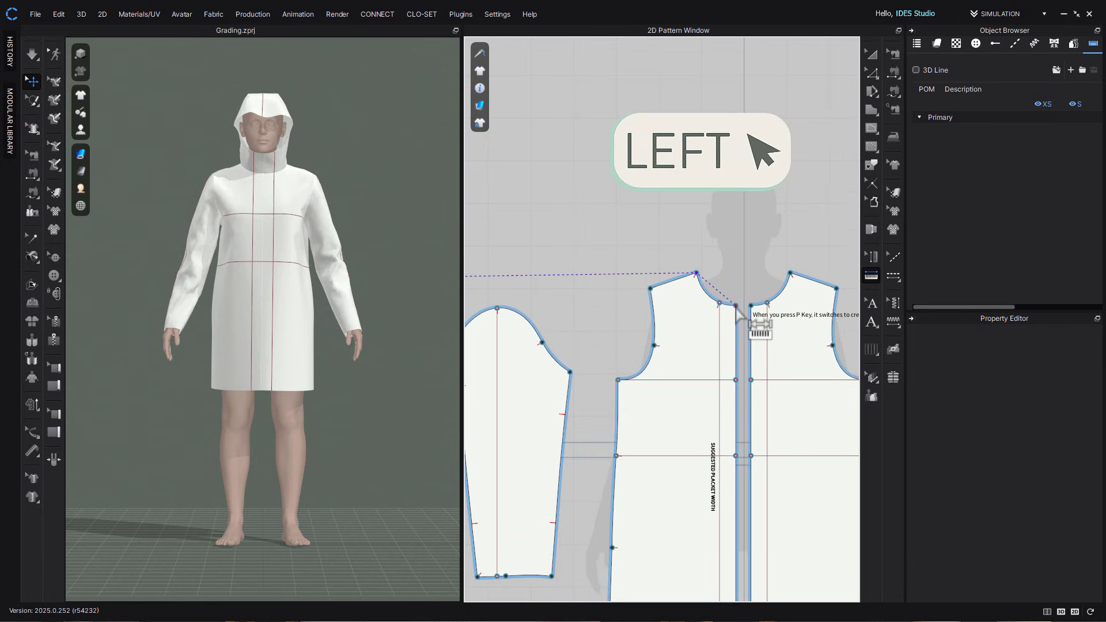
pyautogui.click(735, 305)
pyautogui.click(751, 305)
pyautogui.doubleClick(790, 274)
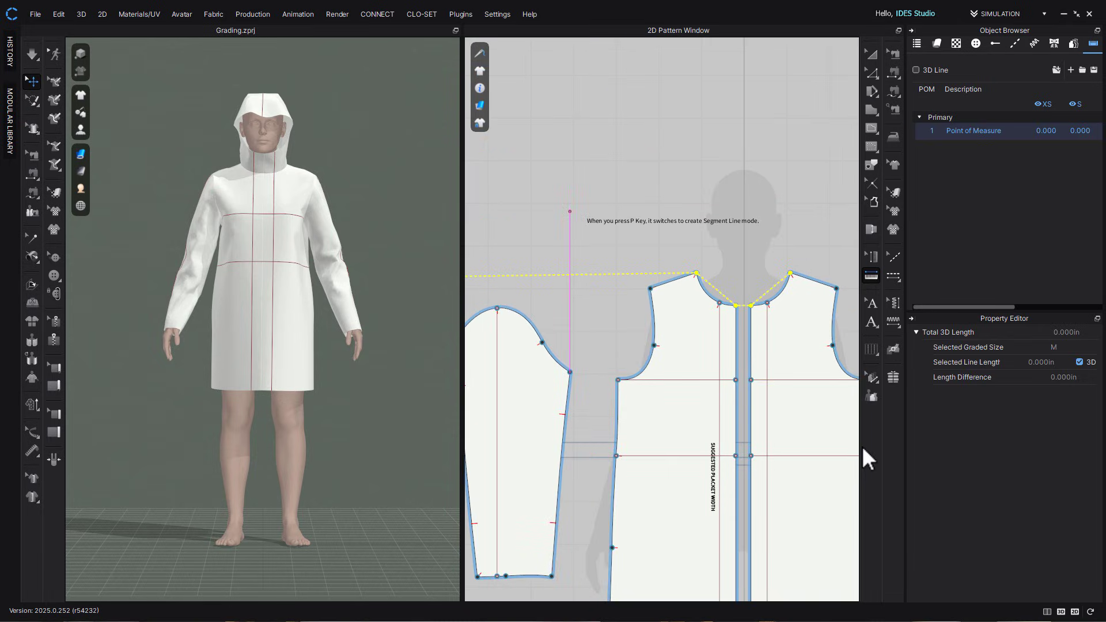
# Show the length of the neckline measure on the left-hand back panel and set that line to Segment Type
pyautogui.click(877, 258)
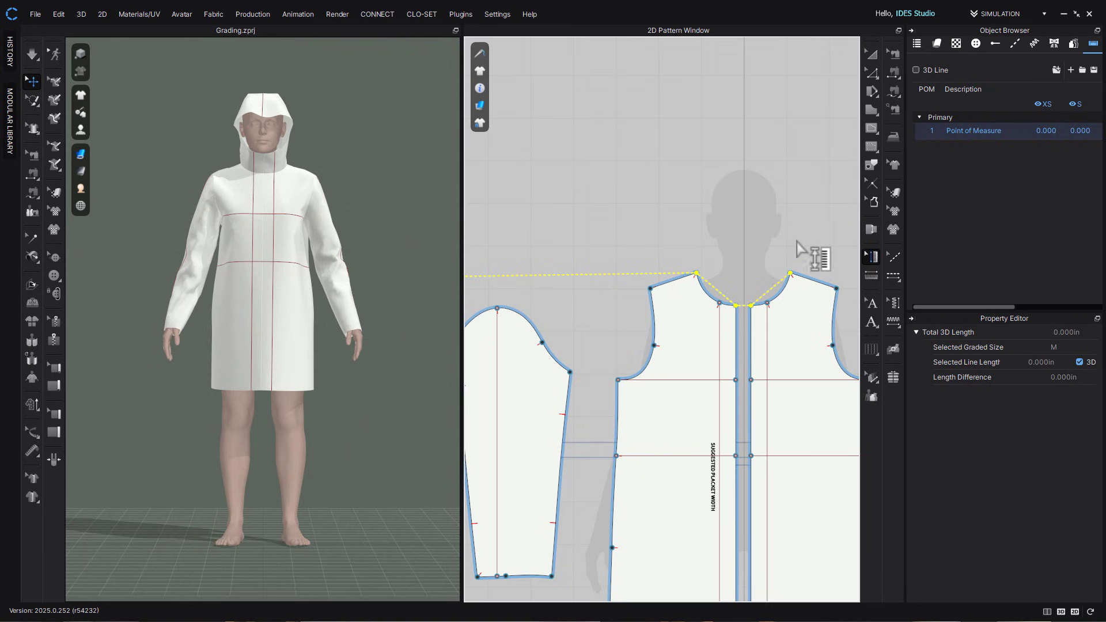
pyautogui.scroll(-3, 751, 253)
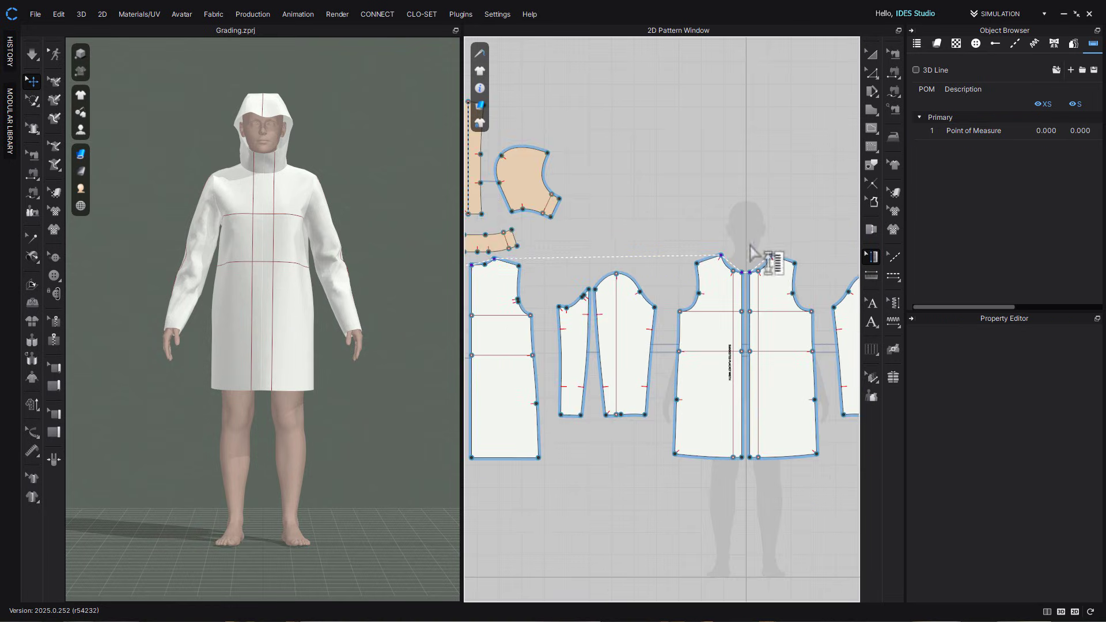
pyautogui.scroll(5, 602, 302)
pyautogui.rightClick(611, 290)
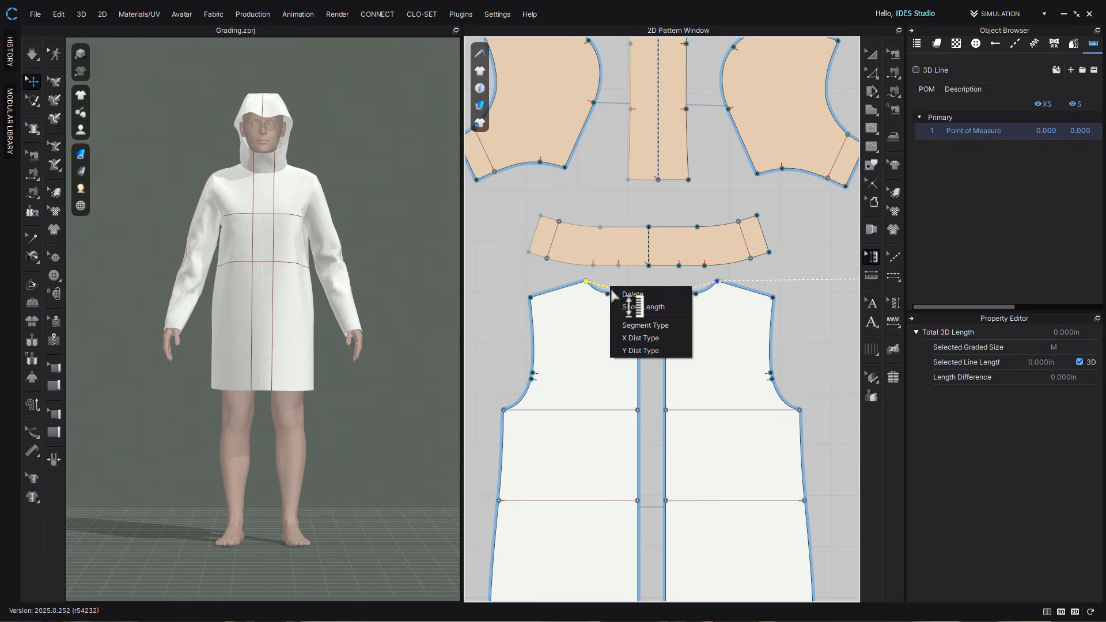
pyautogui.click(625, 301)
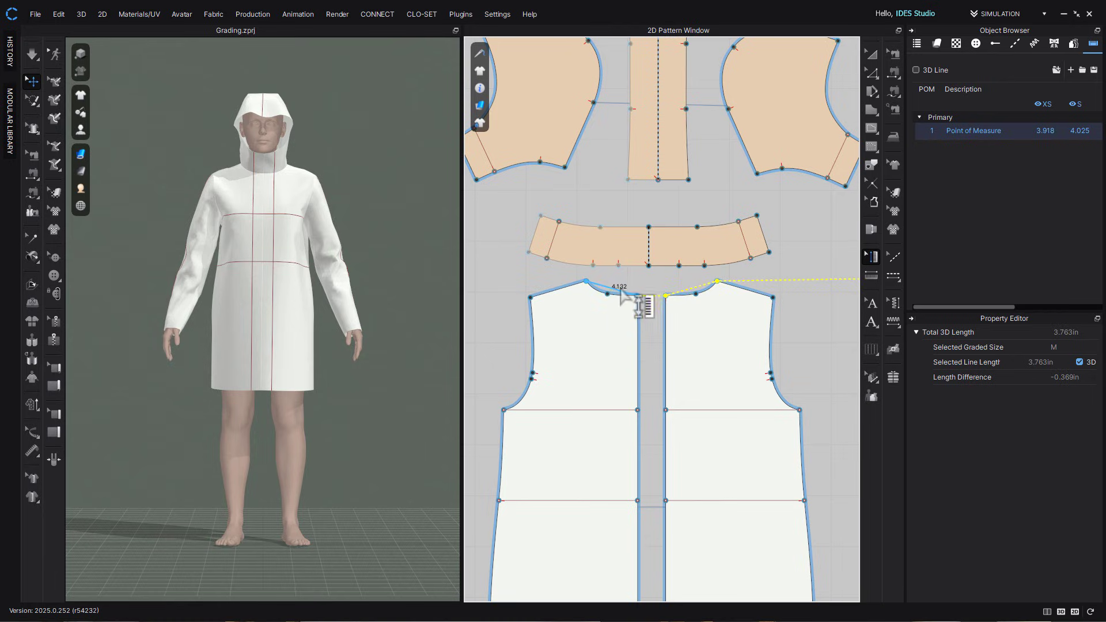
pyautogui.rightClick(616, 293)
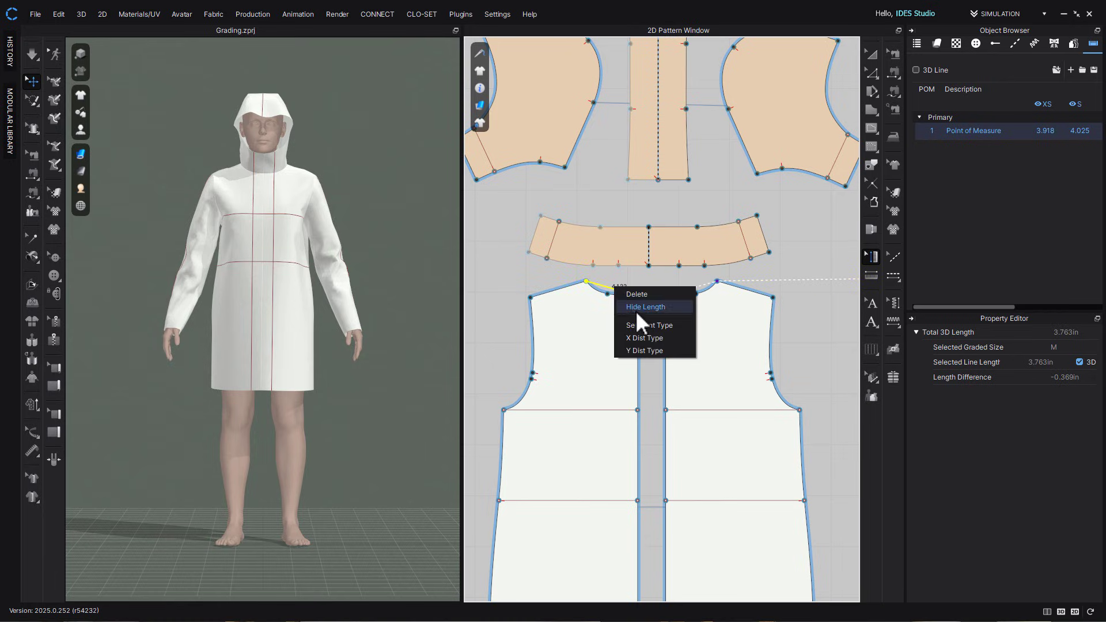
pyautogui.click(641, 323)
# Show the length of the neckline measure on the right-hand back panel and set that line to Segment Type
pyautogui.click(695, 296)
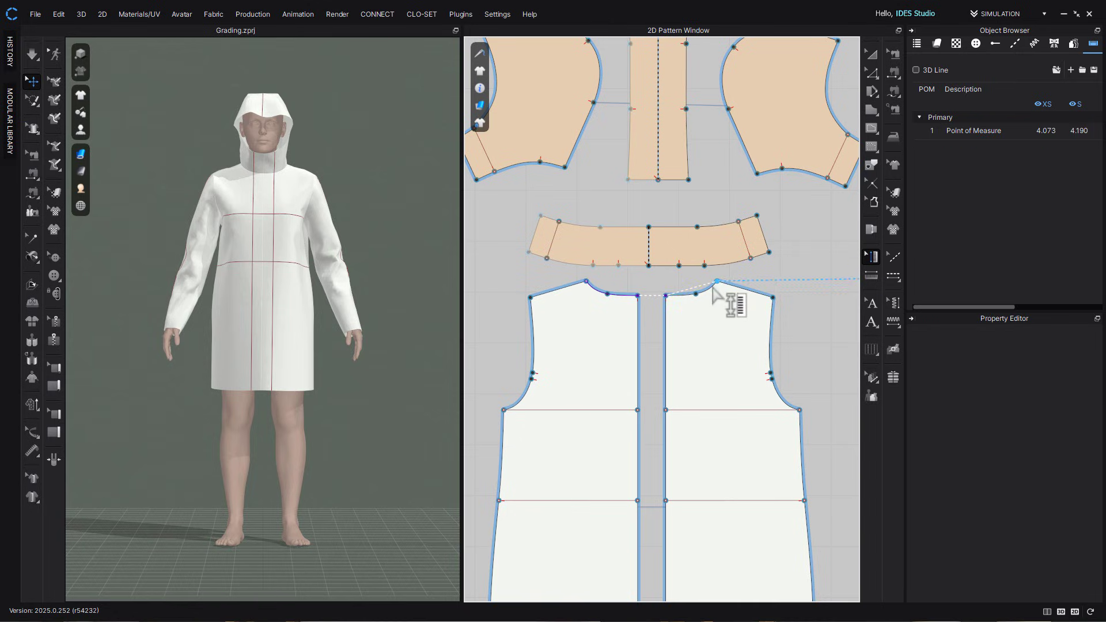
pyautogui.rightClick(699, 295)
pyautogui.click(726, 309)
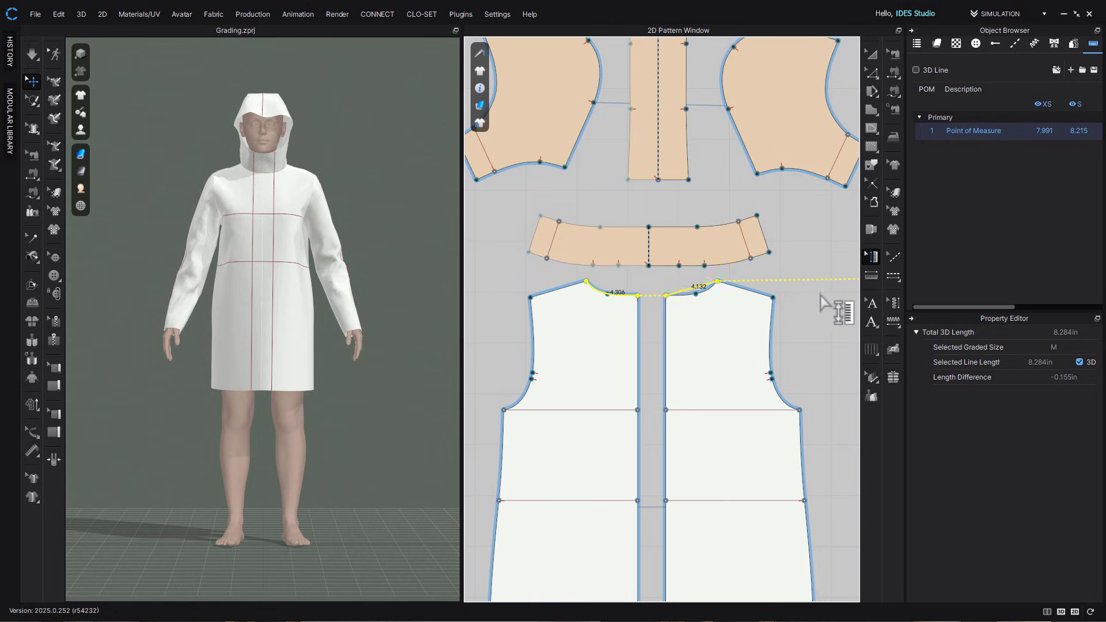
pyautogui.click(820, 293)
pyautogui.rightClick(698, 287)
pyautogui.click(728, 328)
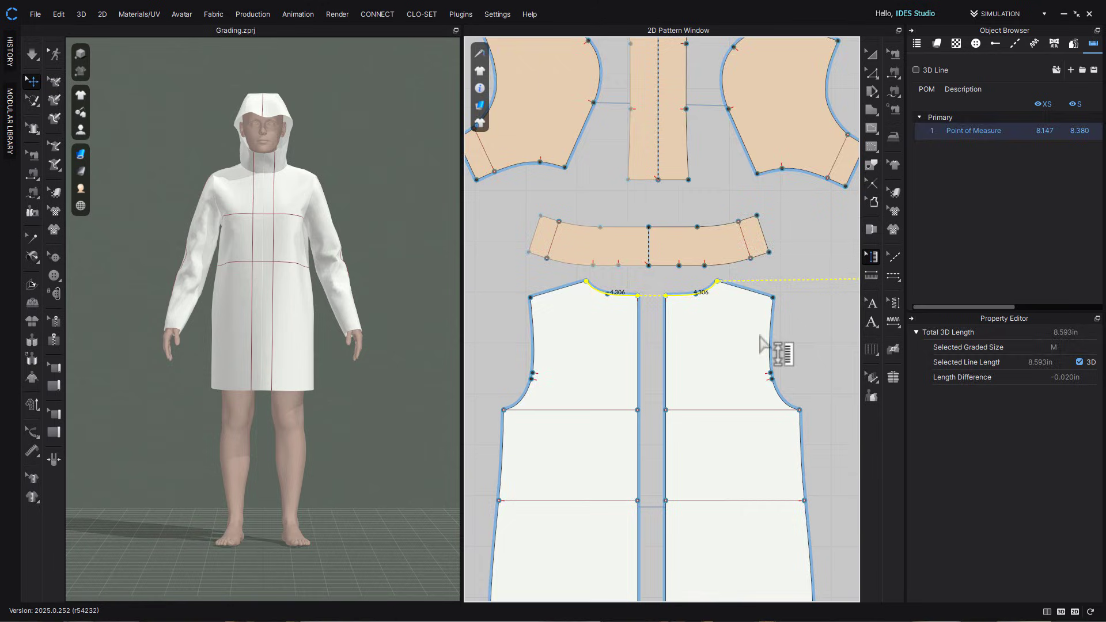
# Show the length of the neckline measure on the left-hand front panel and set that line to Segment Type
pyautogui.scroll(-4, 763, 342)
pyautogui.click(820, 344)
pyautogui.moveTo(822, 346); pyautogui.dragTo(526, 345, button='middle')
pyautogui.moveTo(777, 334); pyautogui.dragTo(673, 335, button='middle')
pyautogui.scroll(5, 673, 336)
pyautogui.scroll(3, 663, 320)
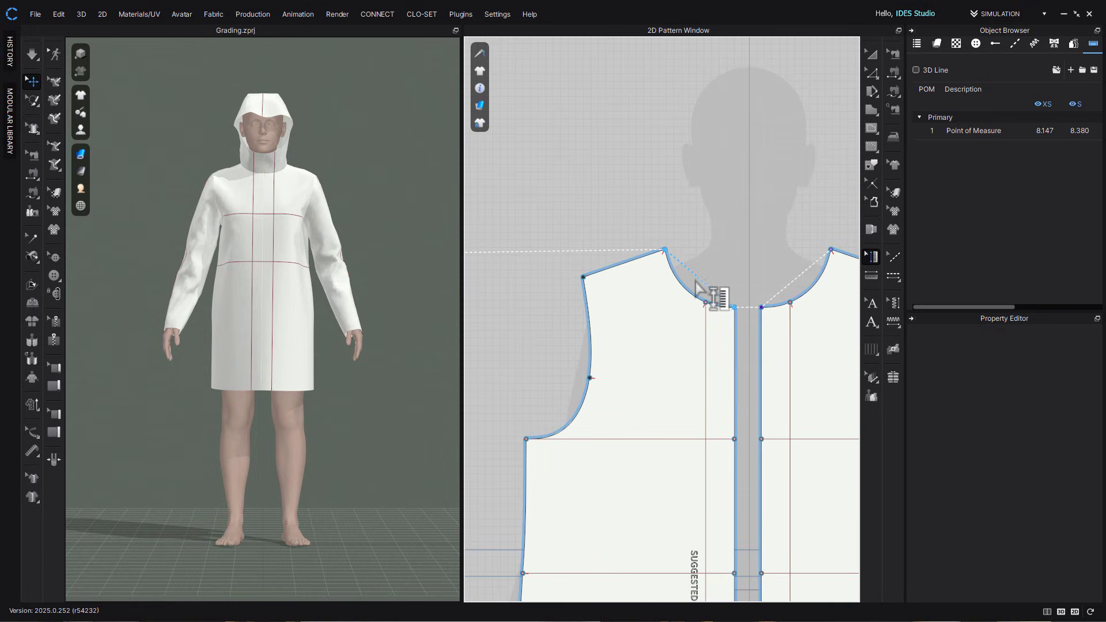
pyautogui.click(694, 280)
pyautogui.rightClick(695, 279)
pyautogui.click(720, 296)
pyautogui.click(720, 268)
pyautogui.rightClick(702, 278)
pyautogui.click(725, 317)
# Show the length of the neckline measure on the right-hand front panel and set that line to Segment Type
pyautogui.click(803, 279)
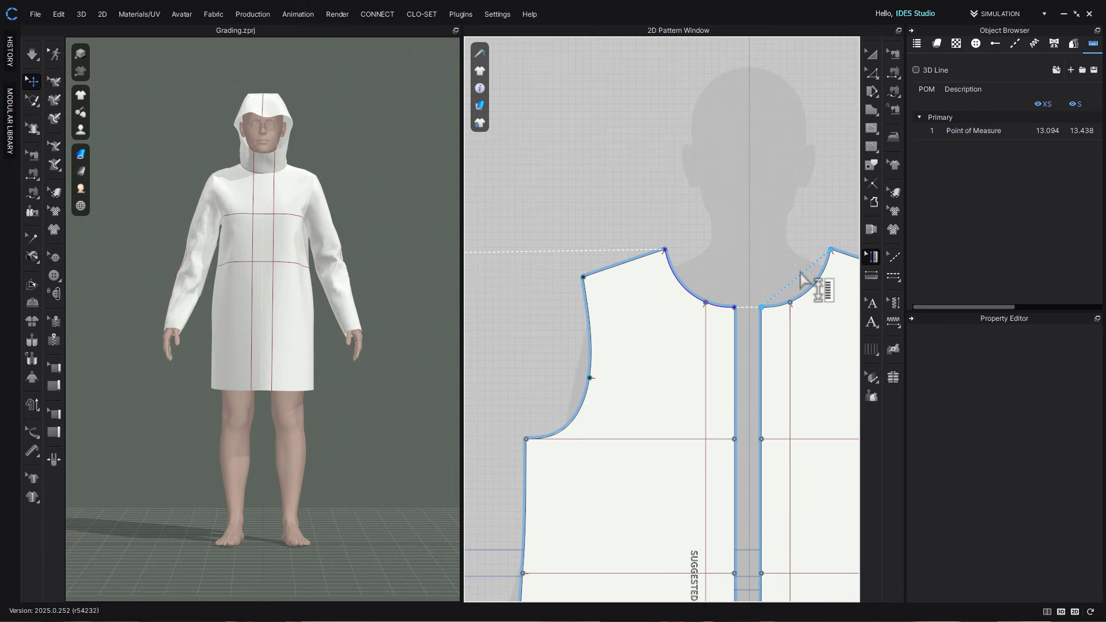
pyautogui.rightClick(799, 276)
pyautogui.click(817, 298)
pyautogui.click(802, 288)
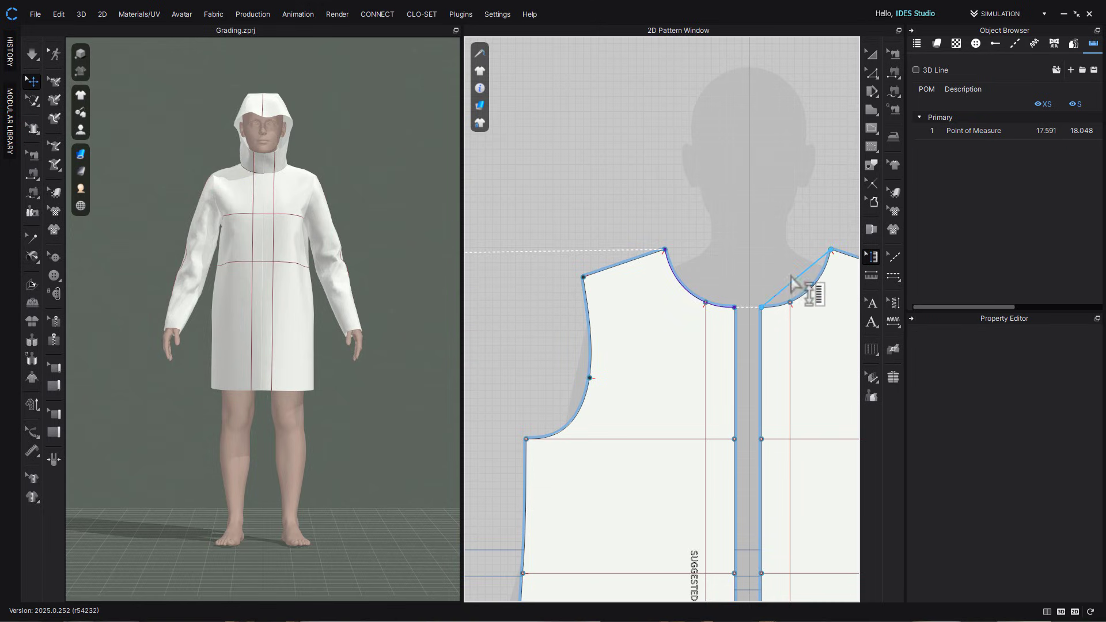
pyautogui.click(803, 287)
pyautogui.rightClick(796, 282)
pyautogui.click(824, 320)
pyautogui.scroll(-5, 725, 373)
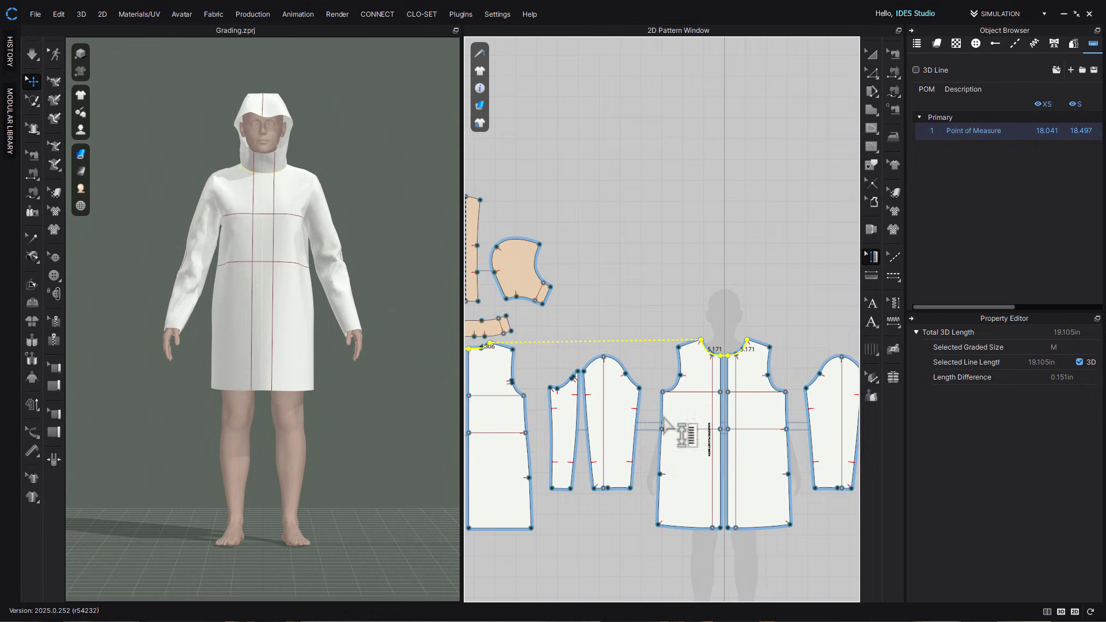
# Rename the new point of measure as Neckline
pyautogui.click(808, 512)
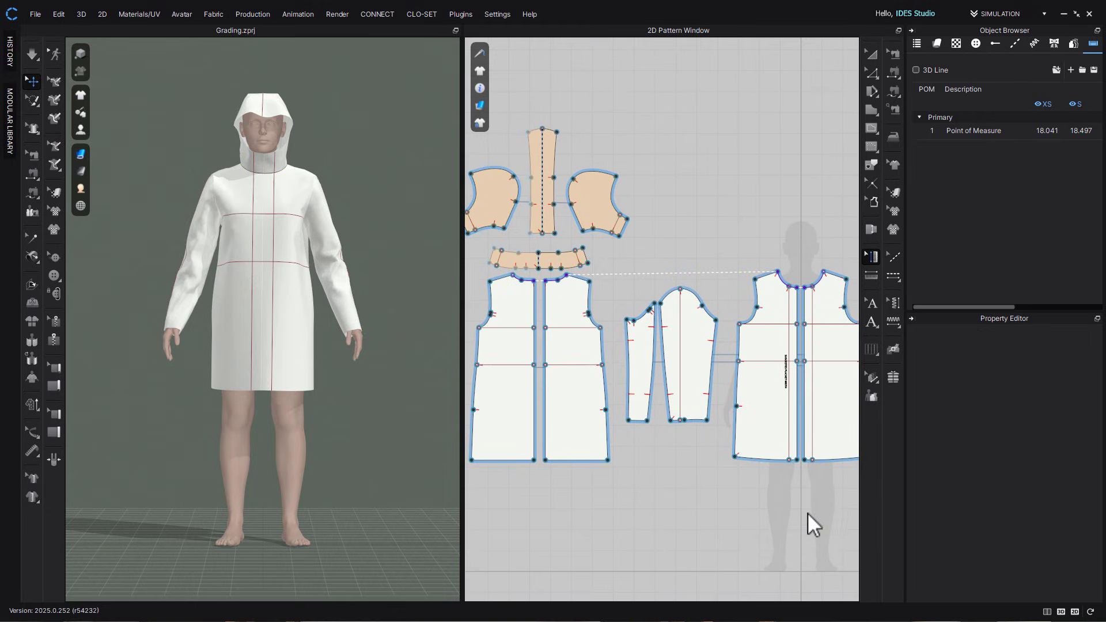
pyautogui.doubleClick(972, 132)
pyautogui.write('Neckline')
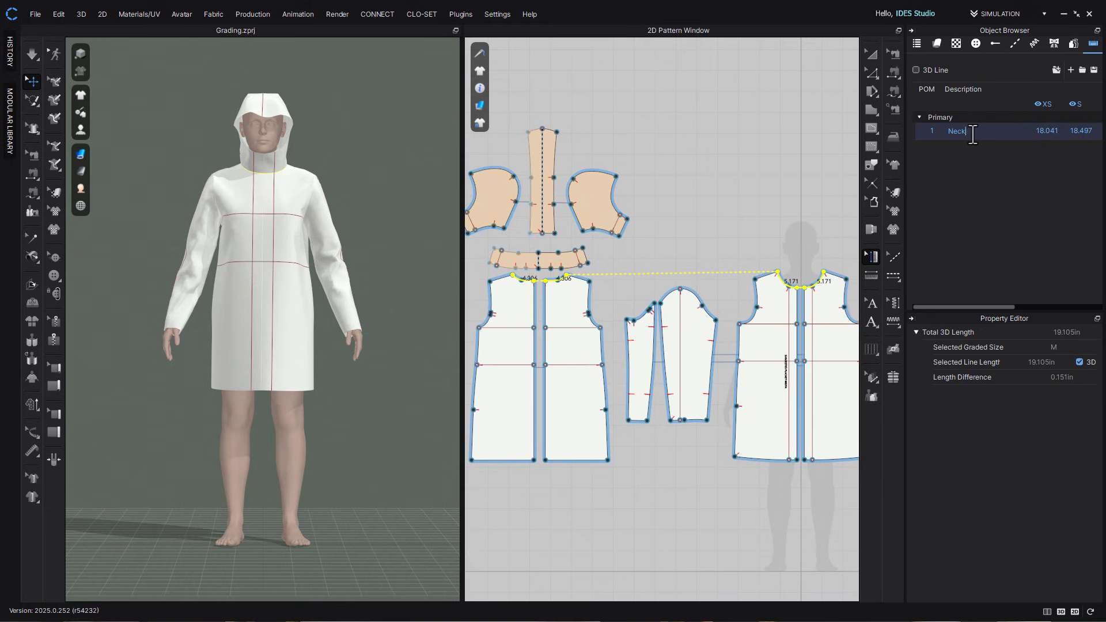
# Confirm Neckline as the description of the first point of measure
pyautogui.press('Return')
# Try a segment-line point of measure along the cap curve of the narrow sleeve piece
pyautogui.scroll(3, 674, 340)
pyautogui.click(871, 275)
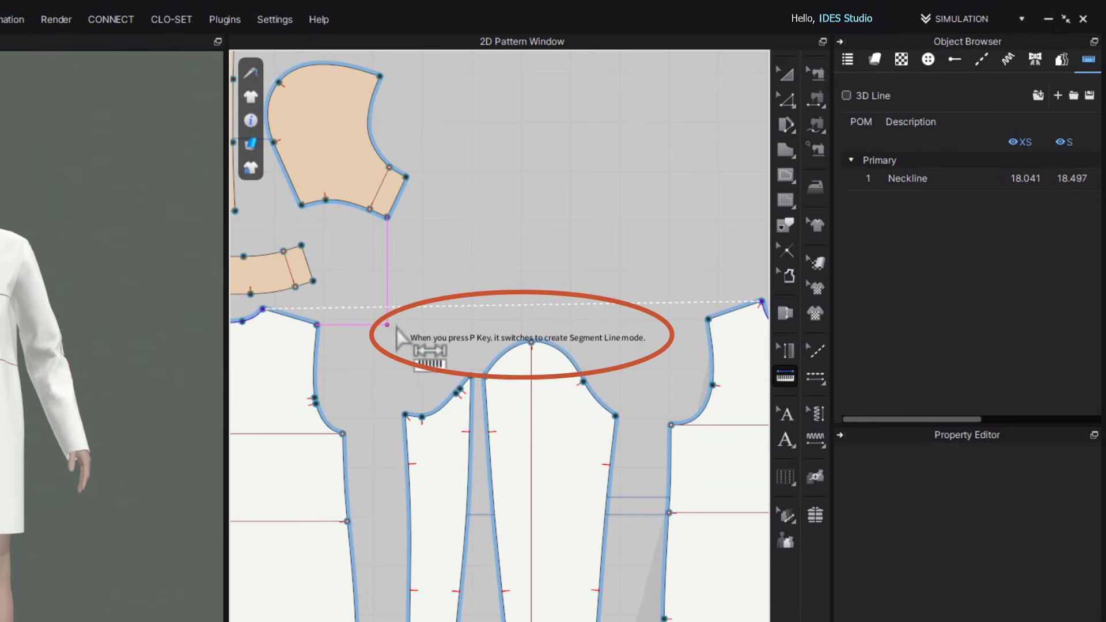
pyautogui.press('p')
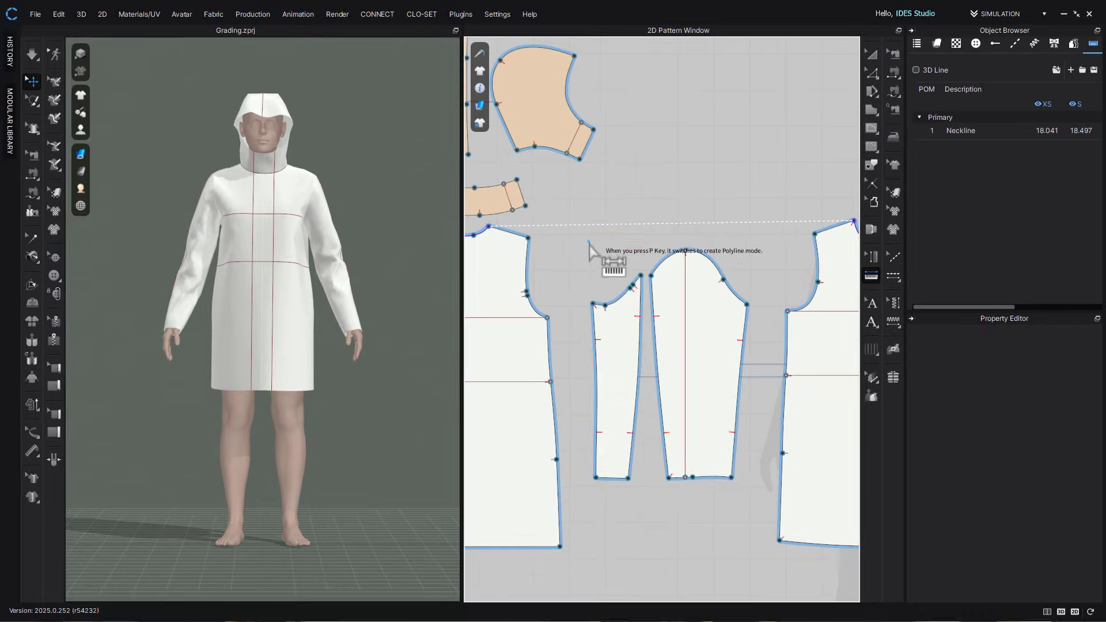
pyautogui.click(593, 304)
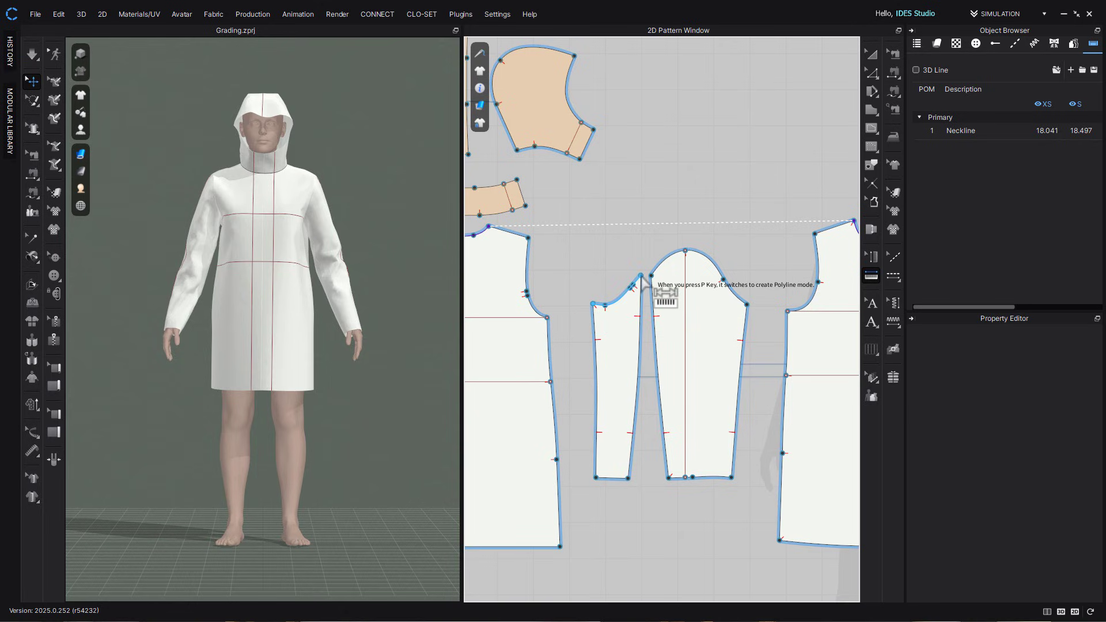
pyautogui.click(641, 276)
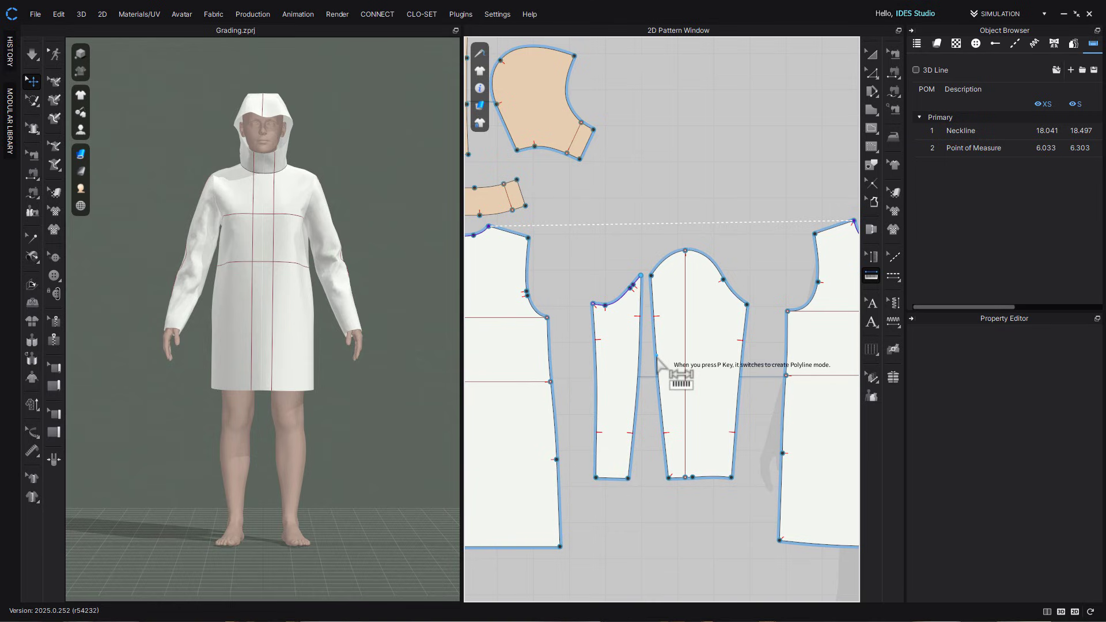
pyautogui.press('Delete')
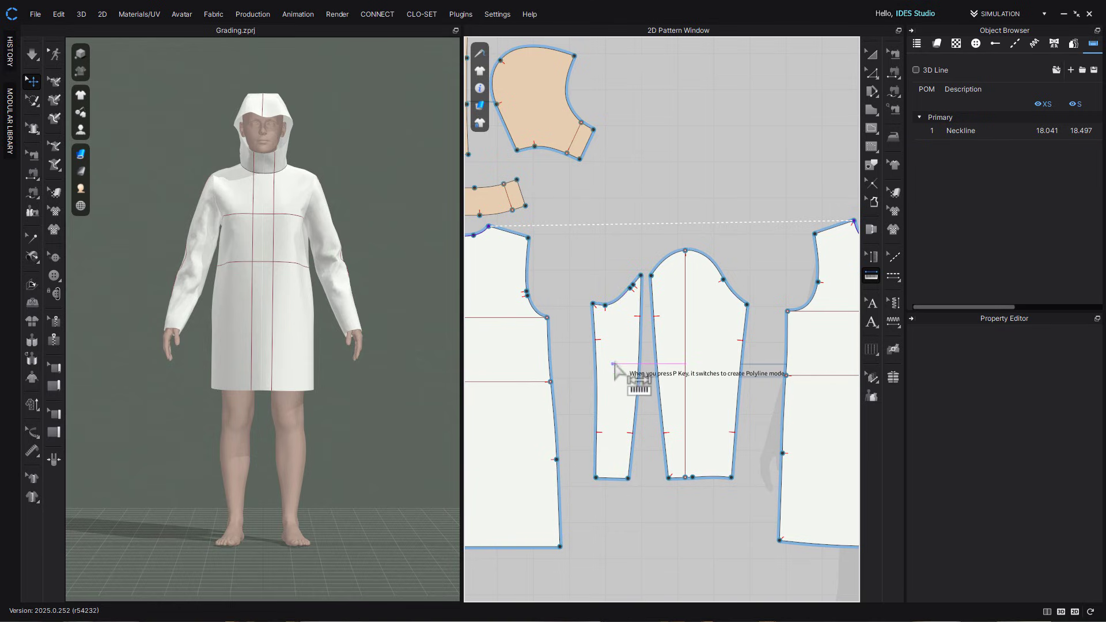
# Create a polyline point of measure spanning the cap of the narrow sleeve piece and the cap of the wide sleeve piece
pyautogui.click(594, 303)
pyautogui.click(640, 276)
pyautogui.click(650, 276)
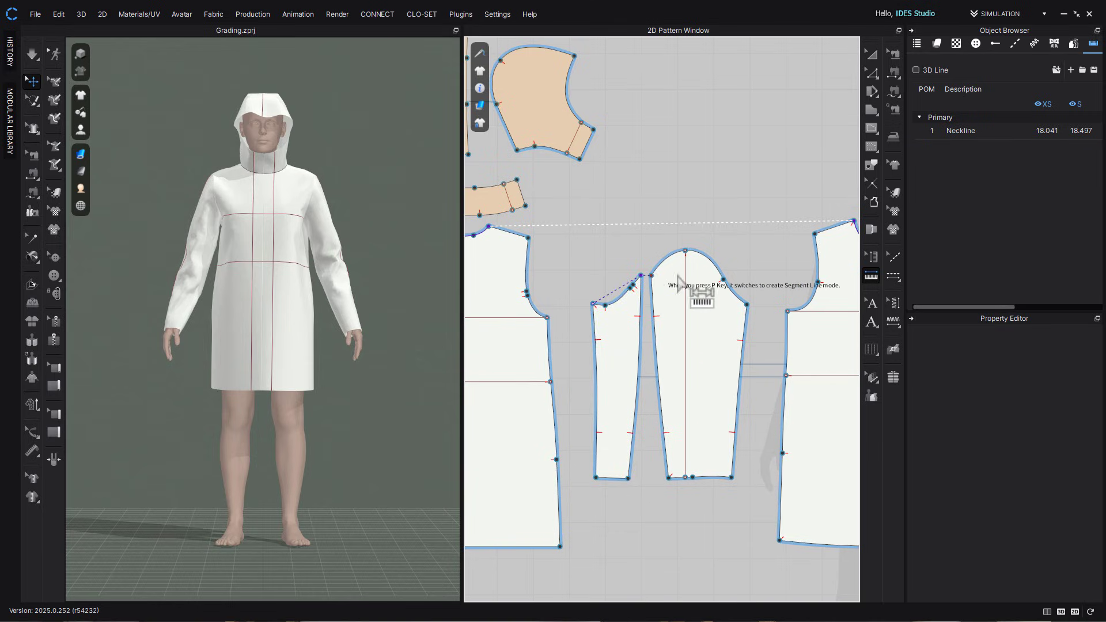
pyautogui.doubleClick(747, 304)
# Set the sleeve cap measure lines on both sleeve pieces to Segment Type
pyautogui.click(871, 256)
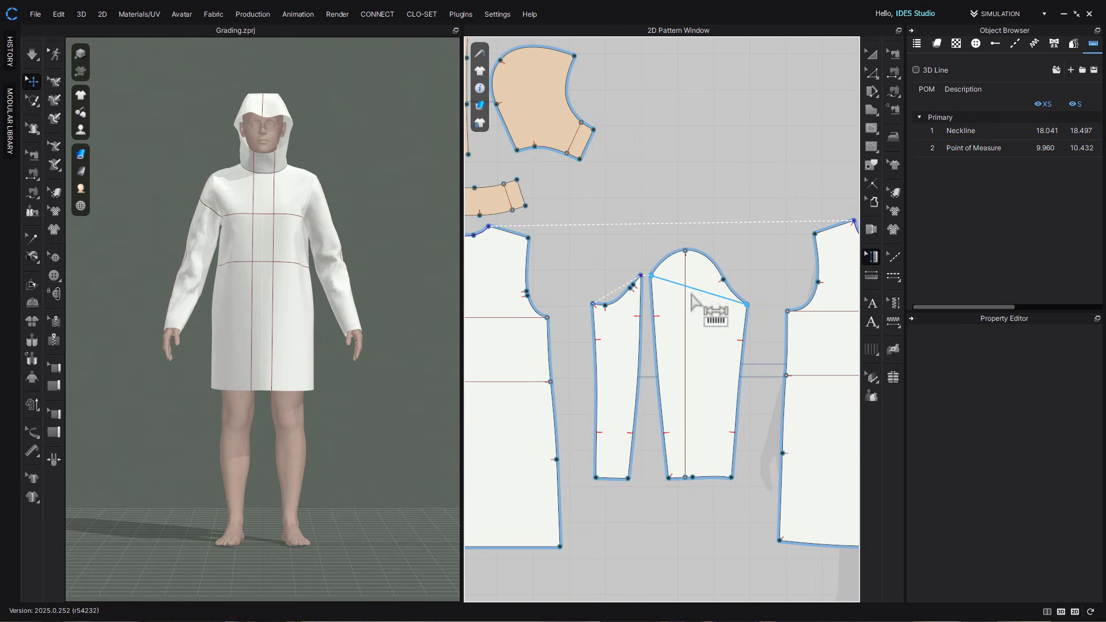
pyautogui.click(714, 299)
pyautogui.rightClick(714, 296)
pyautogui.click(732, 335)
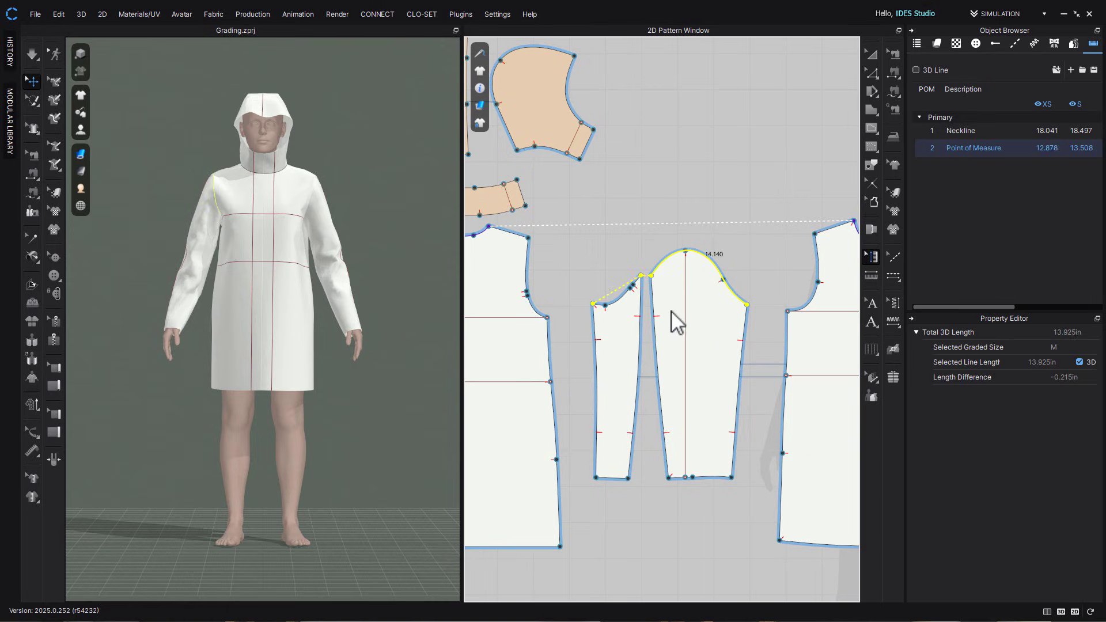
pyautogui.rightClick(619, 296)
pyautogui.click(607, 279)
pyautogui.rightClick(617, 291)
pyautogui.click(636, 331)
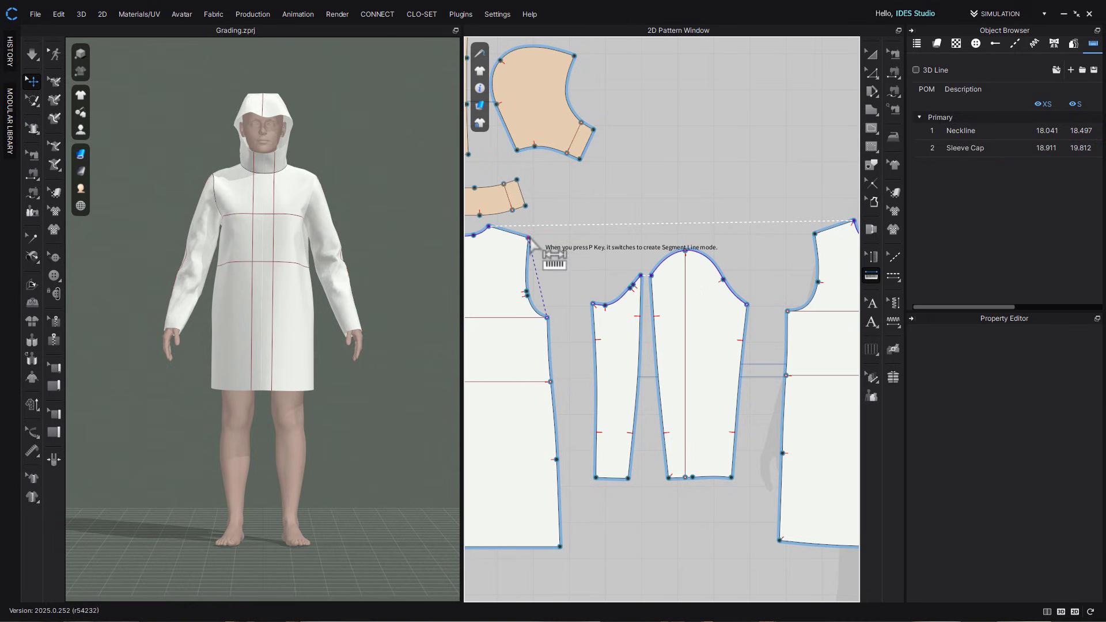
# Try to measure the armholes with straight lines between underarm and shoulder points on the back and front panels, and look for Segment Type
pyautogui.click(528, 238)
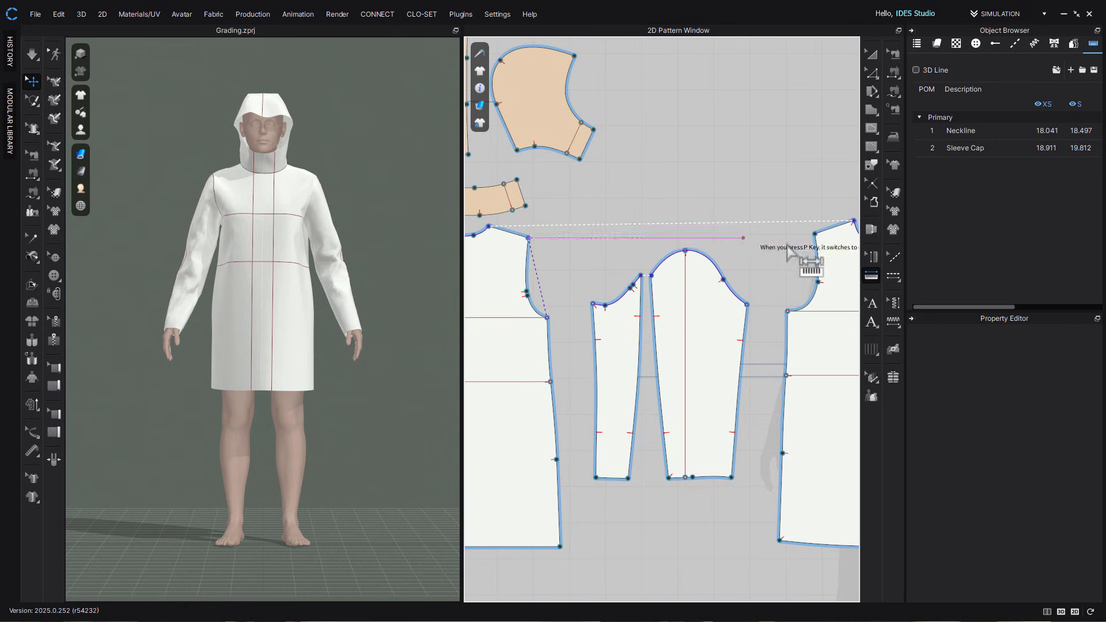
pyautogui.click(817, 238)
pyautogui.doubleClick(793, 328)
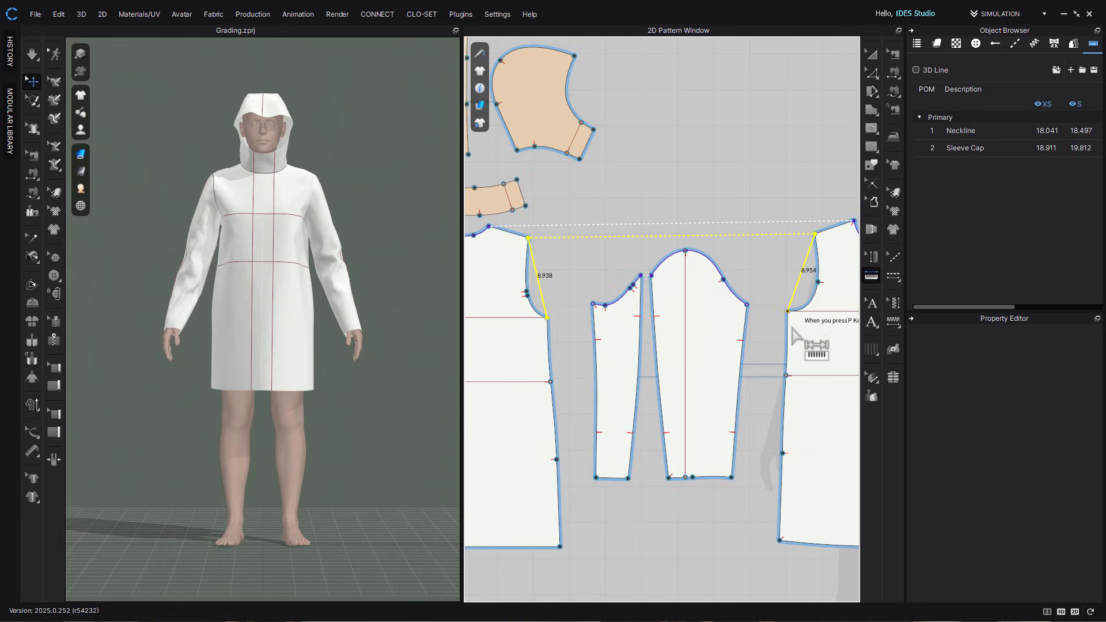
pyautogui.click(871, 256)
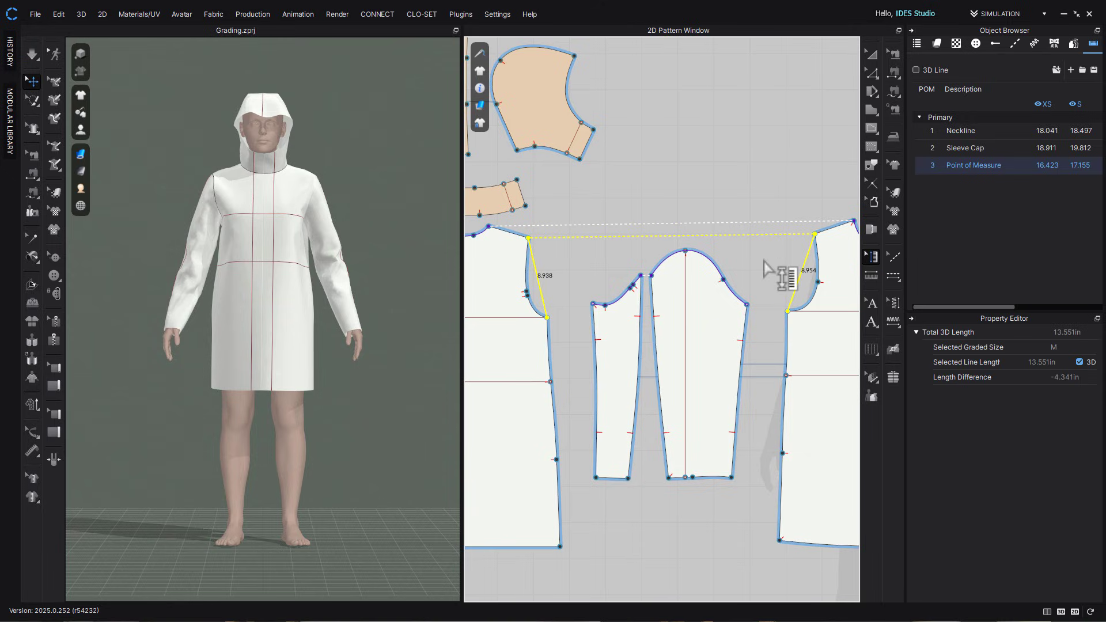
pyautogui.click(536, 278)
pyautogui.rightClick(534, 271)
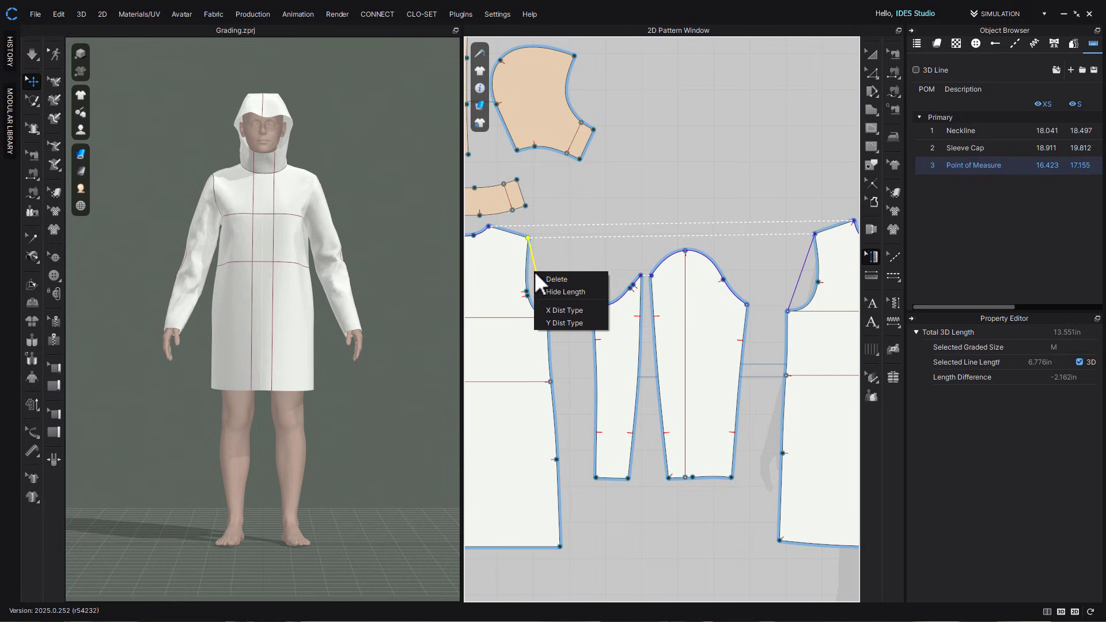
pyautogui.click(589, 265)
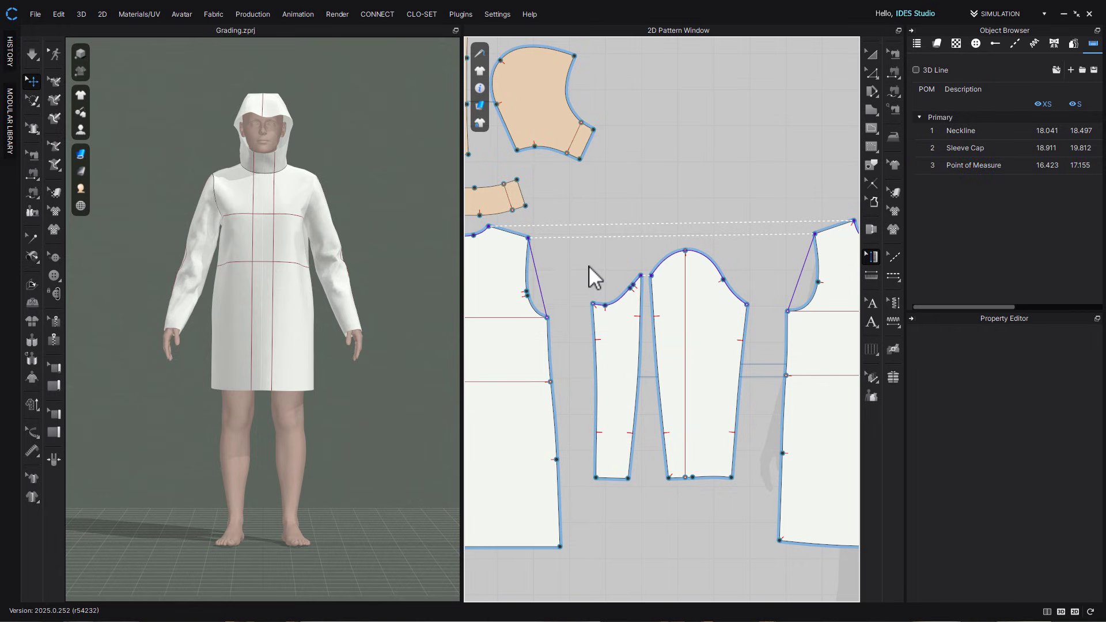
# Move the horizontal chest lines on the back and front panels down below the underarm points
pyautogui.press('a')
pyautogui.click(522, 318)
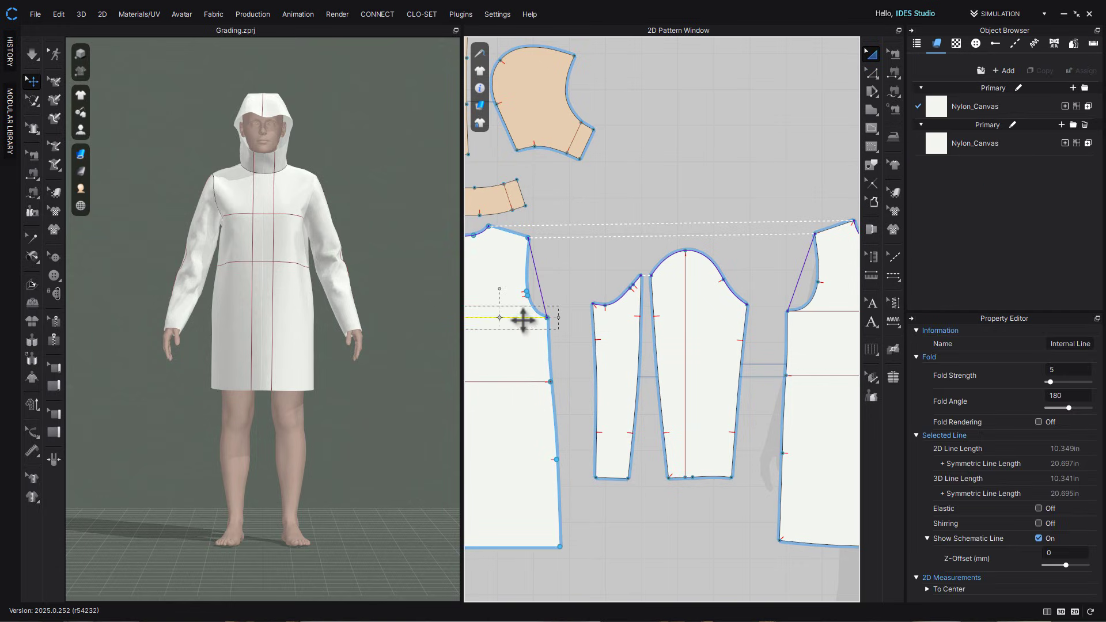
pyautogui.moveTo(810, 312); pyautogui.dragTo(812, 333)
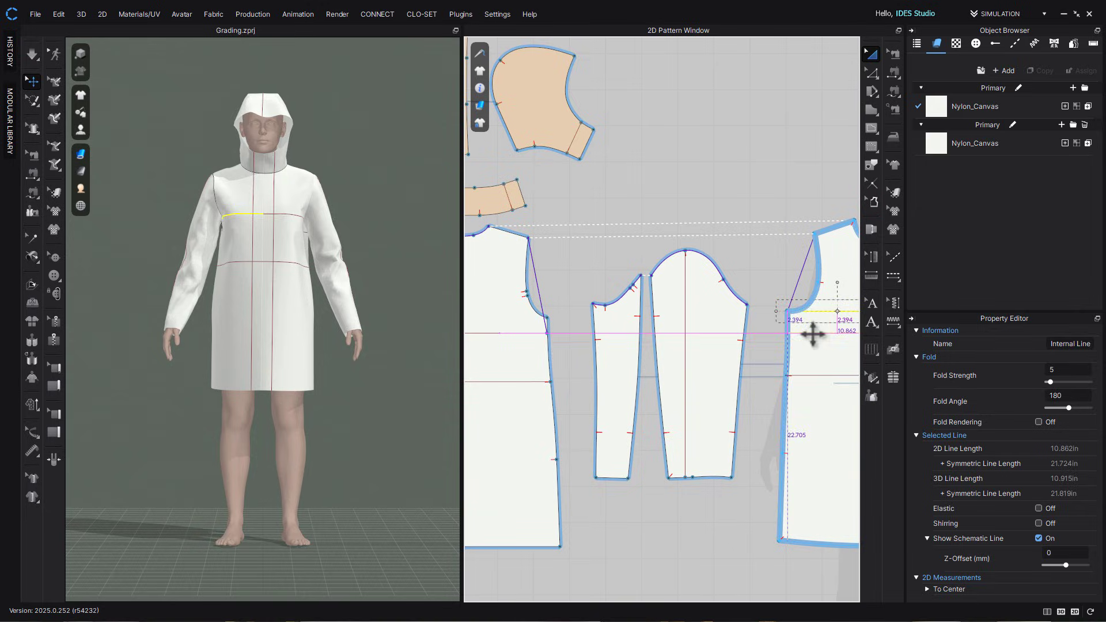
pyautogui.click(772, 352)
# Create a point of measure over the back and front armholes between underarm and shoulder points, and set its lines to Segment Type
pyautogui.click(547, 317)
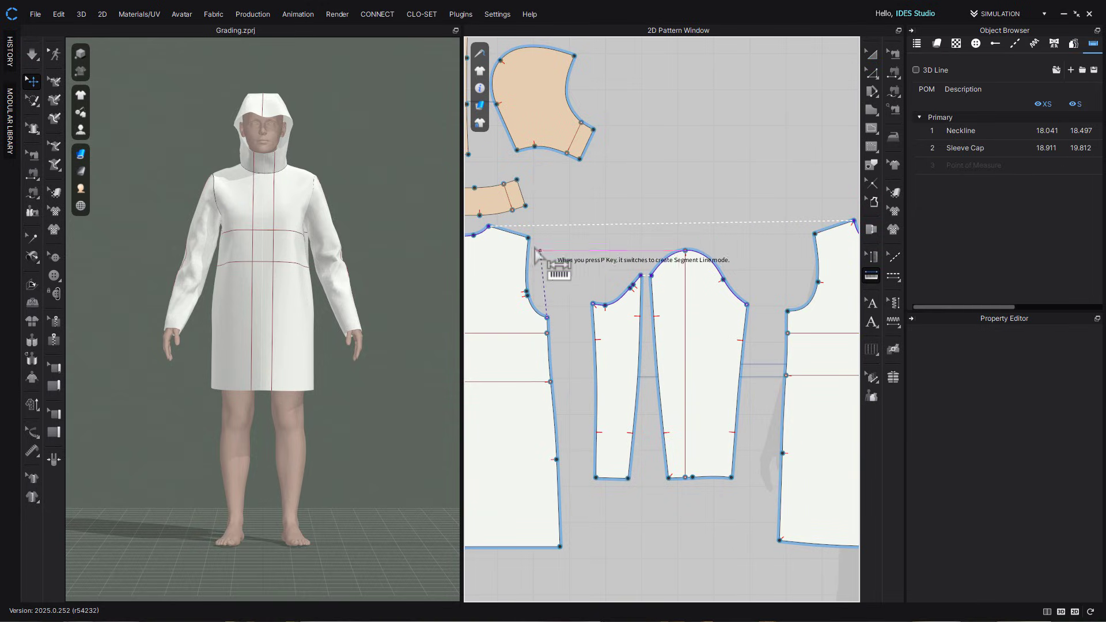
pyautogui.click(528, 237)
pyautogui.click(814, 234)
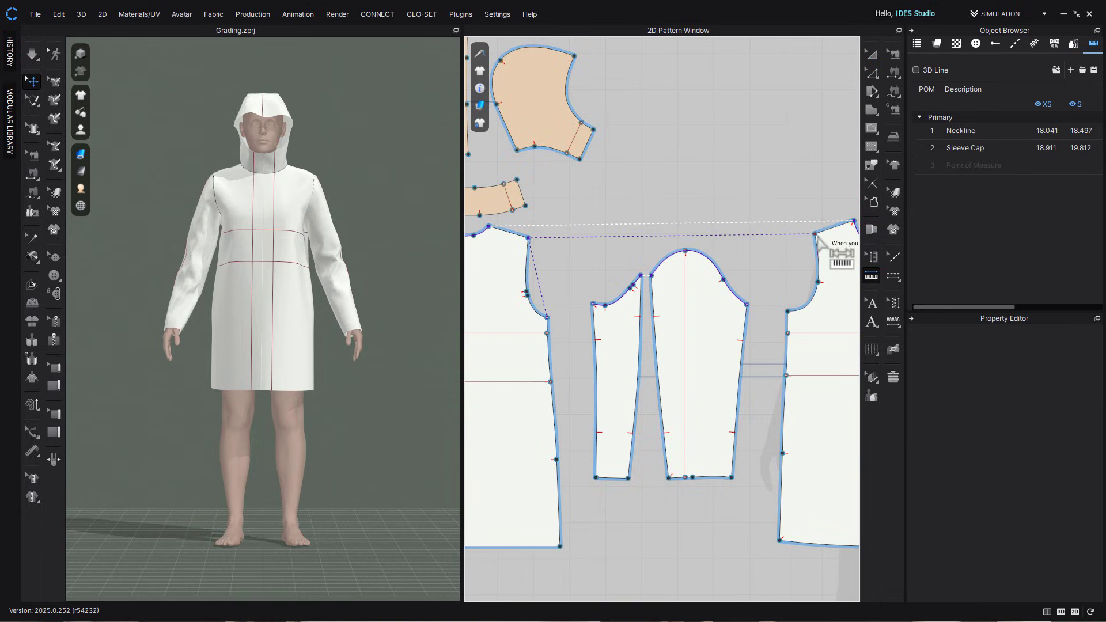
pyautogui.doubleClick(787, 311)
pyautogui.rightClick(538, 271)
pyautogui.click(560, 316)
pyautogui.click(566, 285)
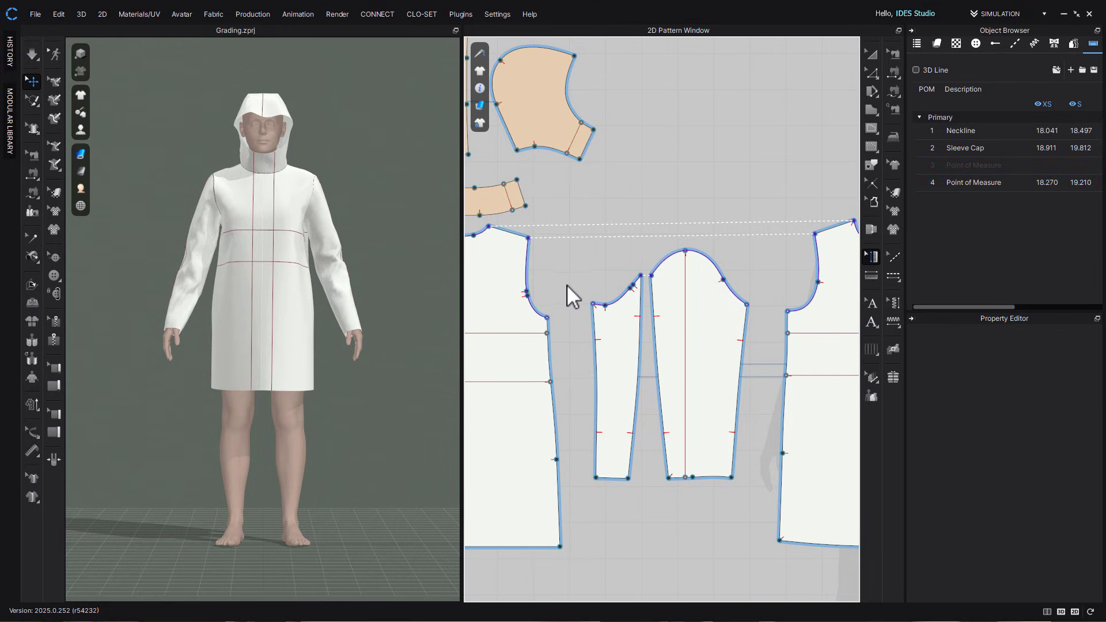
# Move the horizontal chest line back up to the underarm point
pyautogui.press('a')
pyautogui.moveTo(534, 333); pyautogui.dragTo(533, 318)
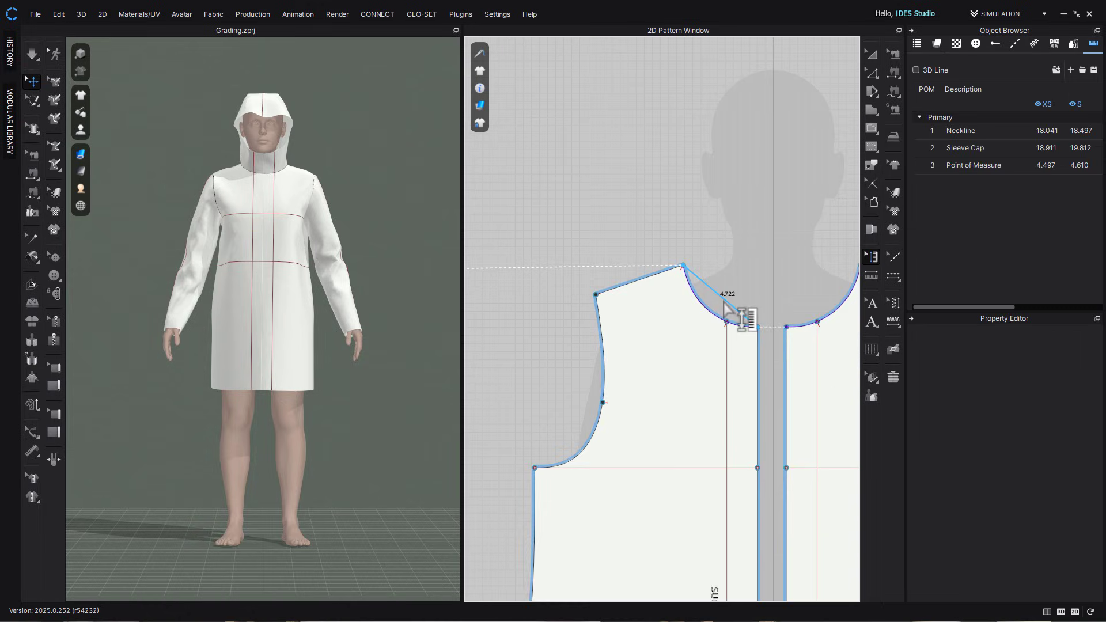
# Set the front neck measure line to Y Dist Type and rename the point of measure as Front Neck Drop
pyautogui.rightClick(724, 300)
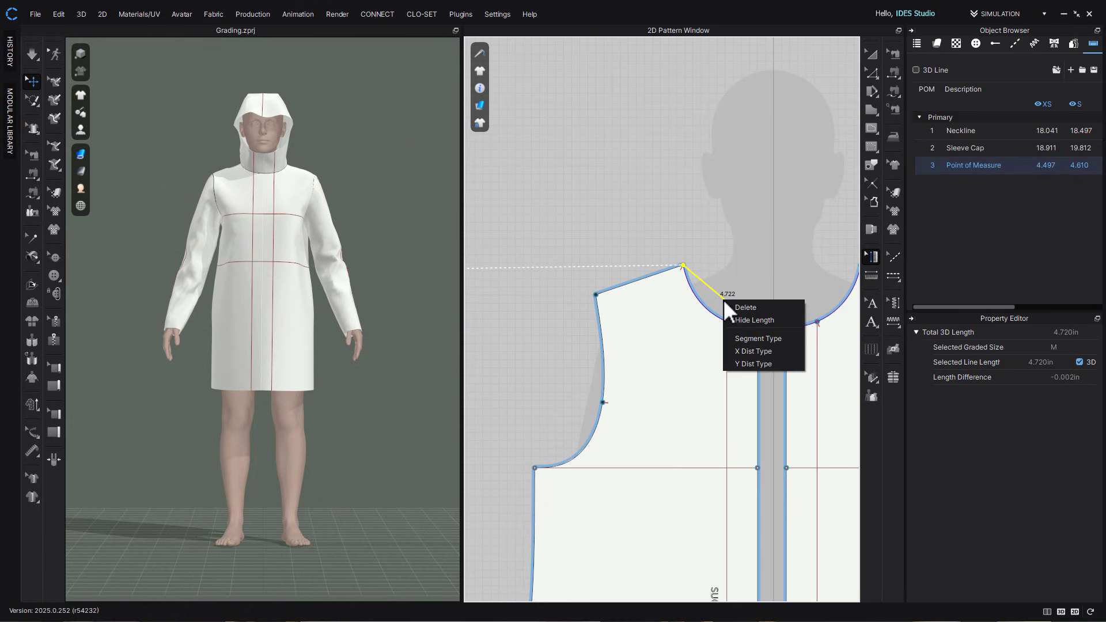
pyautogui.click(758, 365)
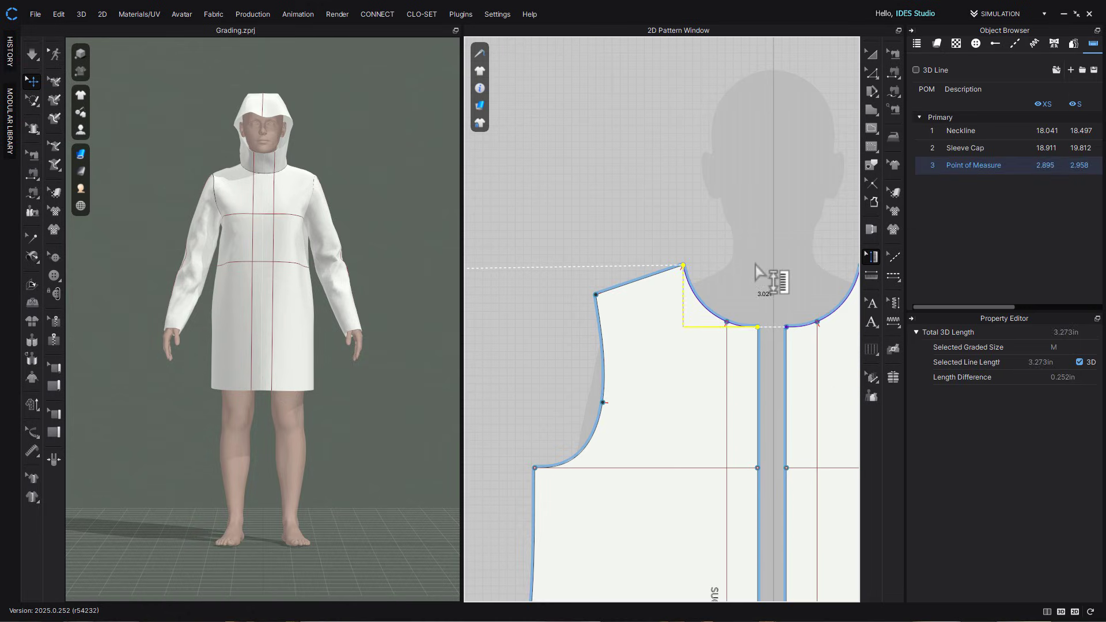
pyautogui.doubleClick(974, 165)
pyautogui.write('Front Neck Dr')
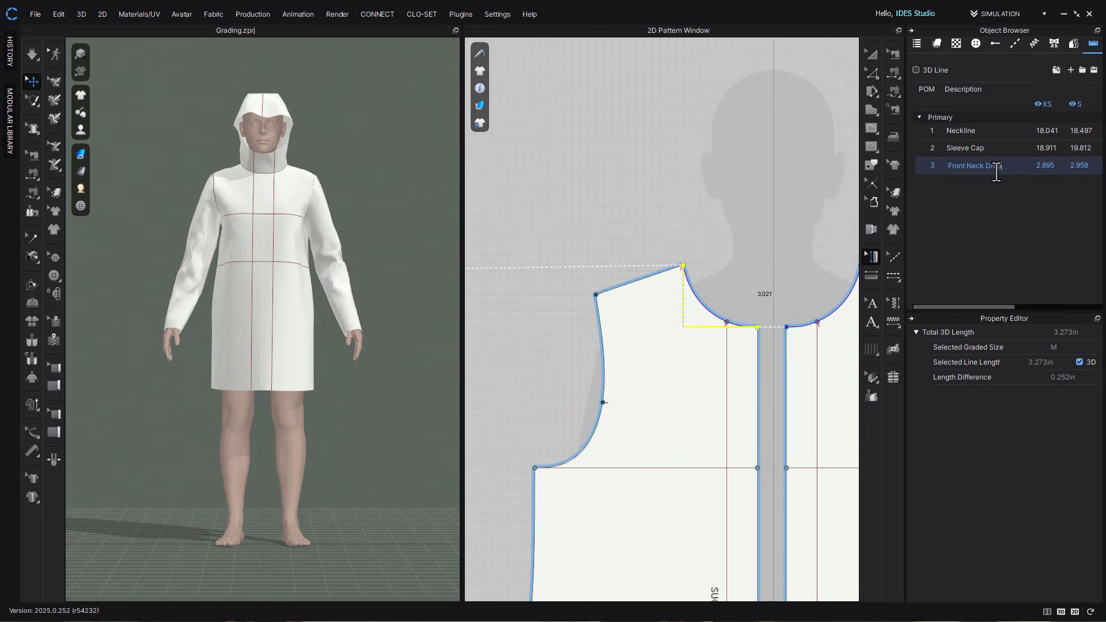
pyautogui.write('op')
pyautogui.press('Return')
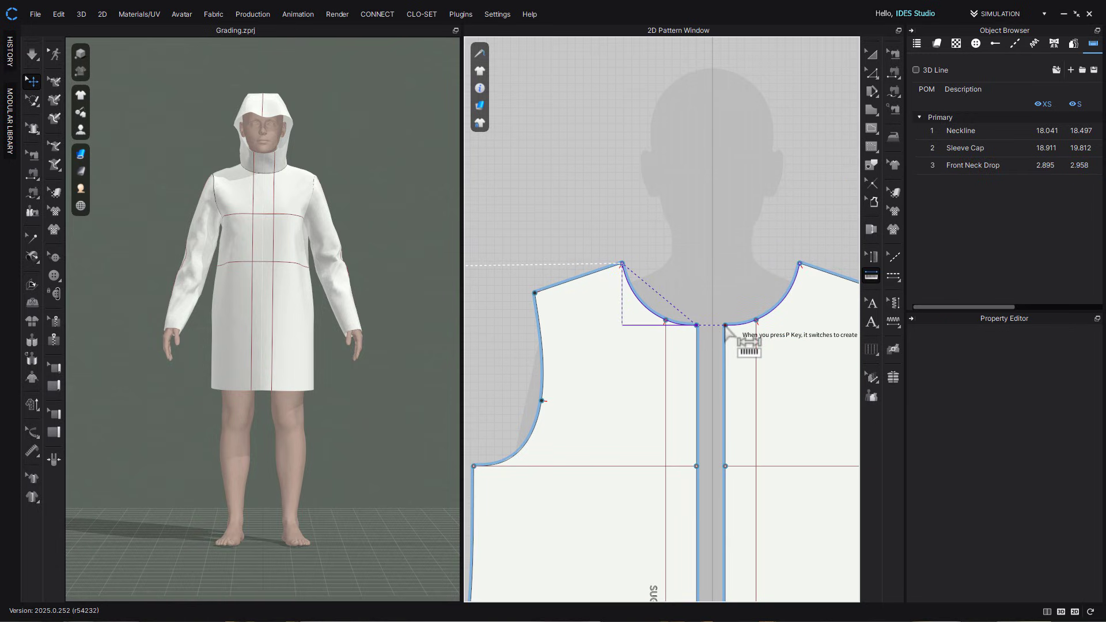
# Create a point of measure across both front necklines from centre front to shoulder, and set both lines to X Dist Type
pyautogui.click(725, 326)
pyautogui.click(799, 263)
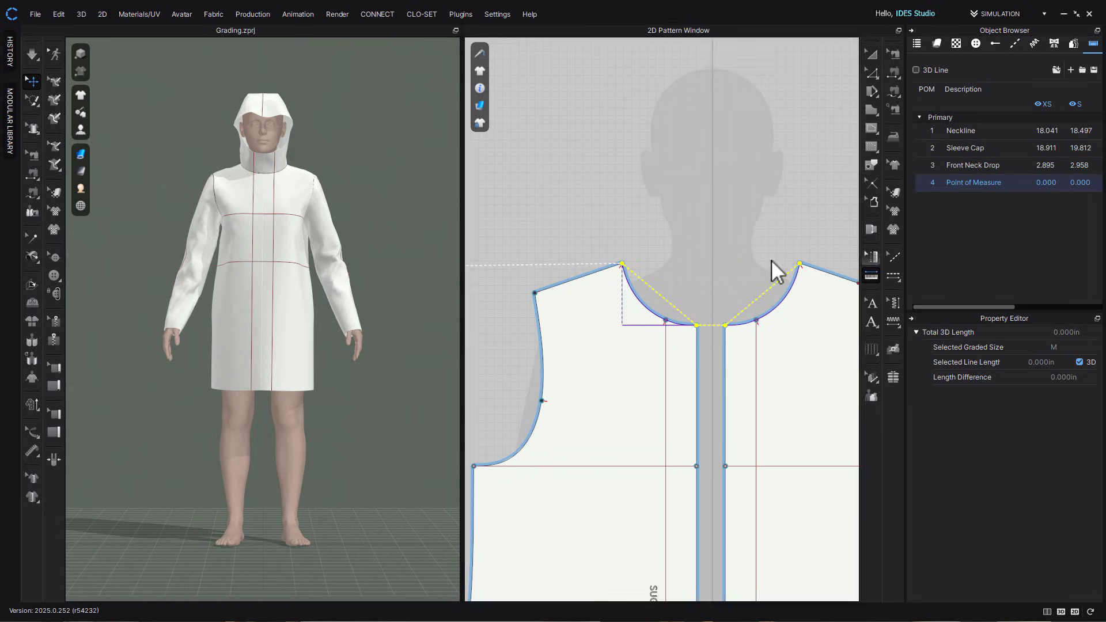
pyautogui.rightClick(663, 297)
pyautogui.click(703, 352)
pyautogui.rightClick(759, 292)
pyautogui.click(779, 341)
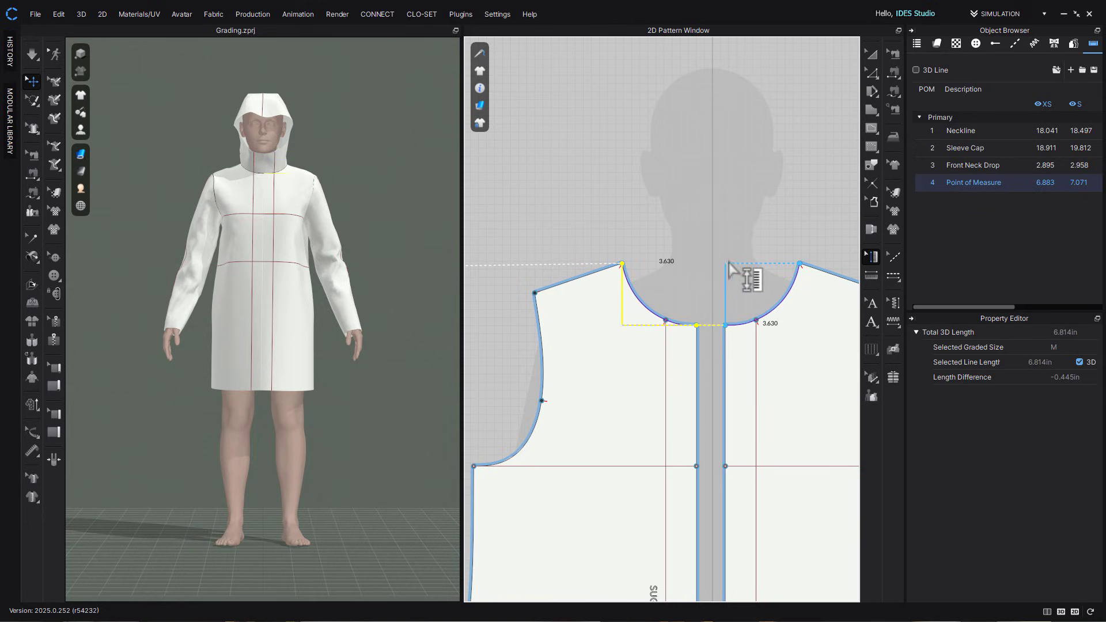
# Rename the front neckline width measure as Neck Width
pyautogui.doubleClick(973, 182)
pyautogui.write('Neck Widt')
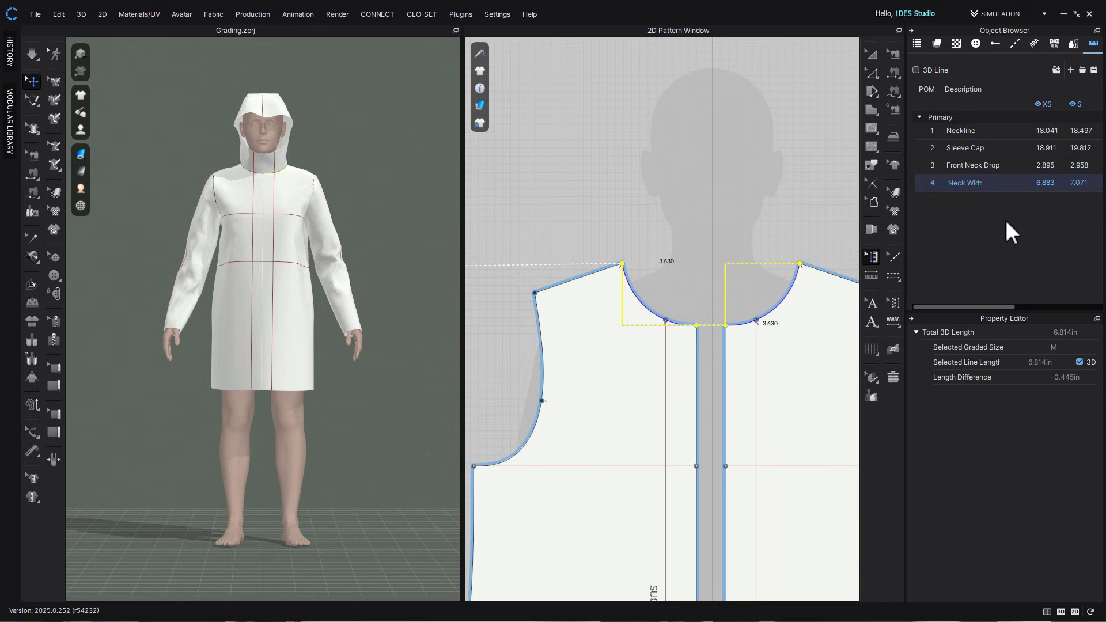
pyautogui.write('h')
pyautogui.press('Return')
pyautogui.click(813, 201)
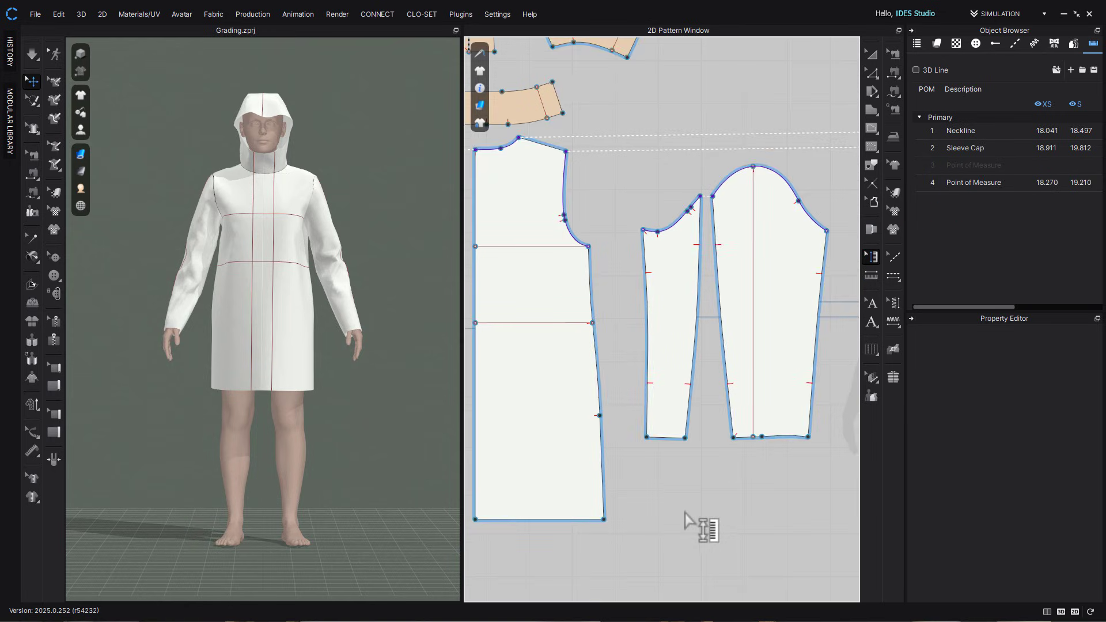
# Create a polyline point of measure from the centre back neck through the shoulder point and sleeve cap top to the sleeve hem
pyautogui.scroll(-4, 699, 526)
pyautogui.click(773, 359)
pyautogui.moveTo(773, 358); pyautogui.dragTo(788, 293)
pyautogui.press('Escape')
pyautogui.click(871, 277)
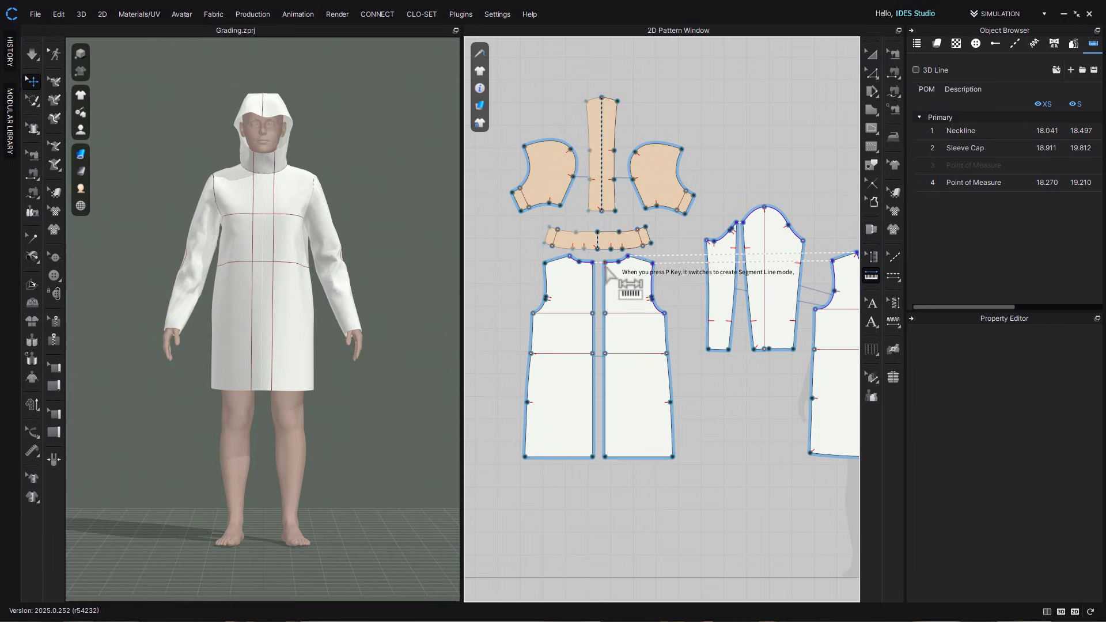
pyautogui.click(653, 263)
pyautogui.click(764, 206)
pyautogui.doubleClick(764, 349)
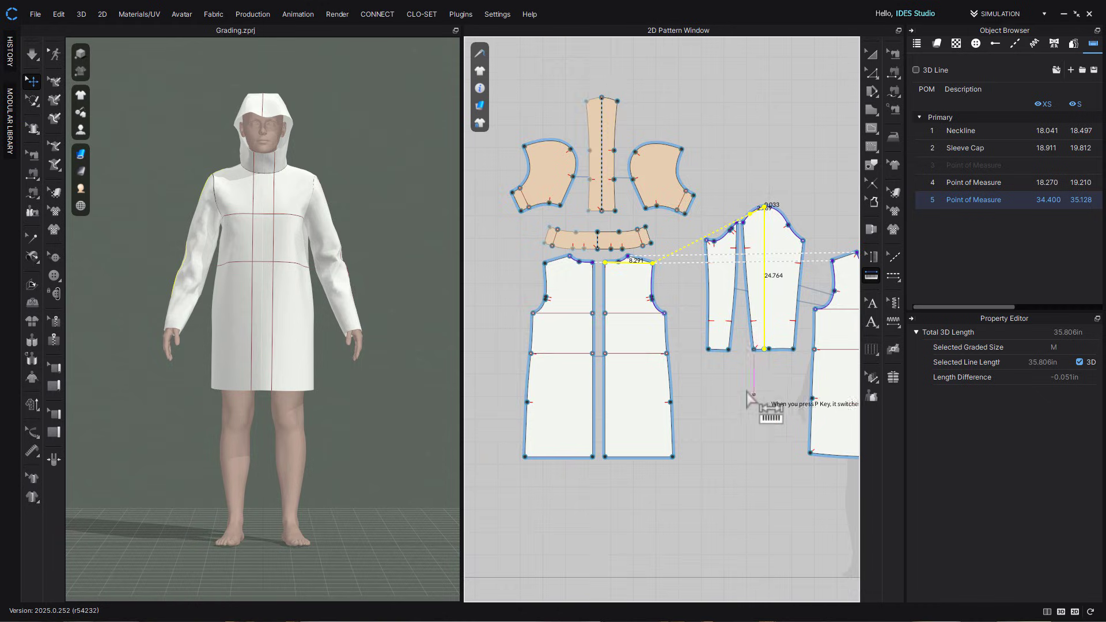
pyautogui.scroll(3, 752, 395)
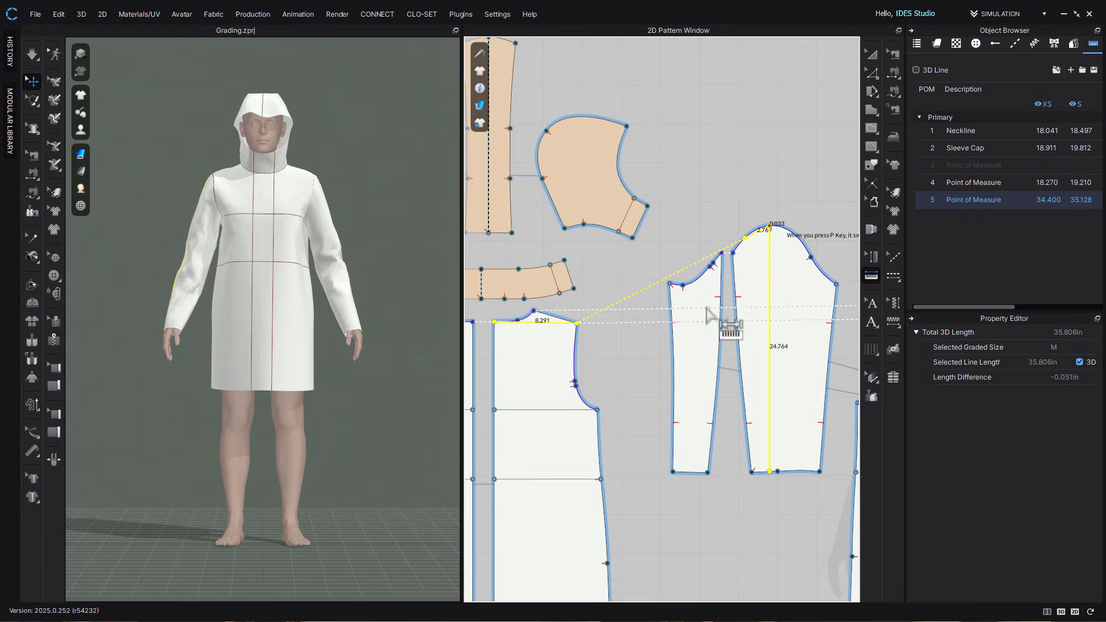
pyautogui.press('a')
pyautogui.scroll(-3, 731, 320)
pyautogui.click(743, 321)
pyautogui.press('p')
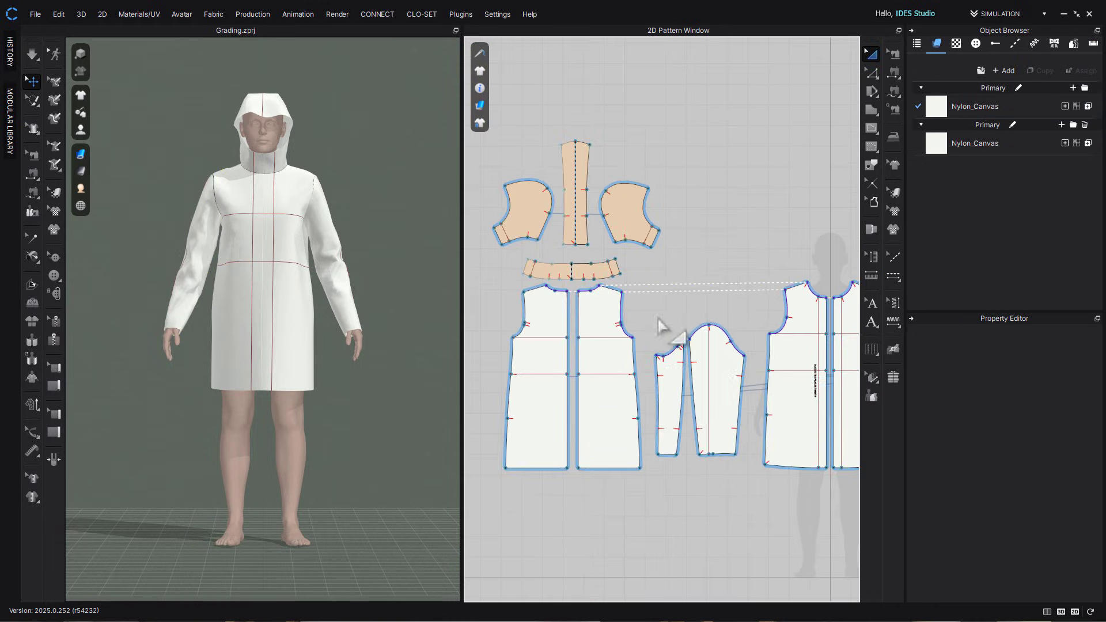
pyautogui.scroll(3, 661, 321)
pyautogui.click(725, 327)
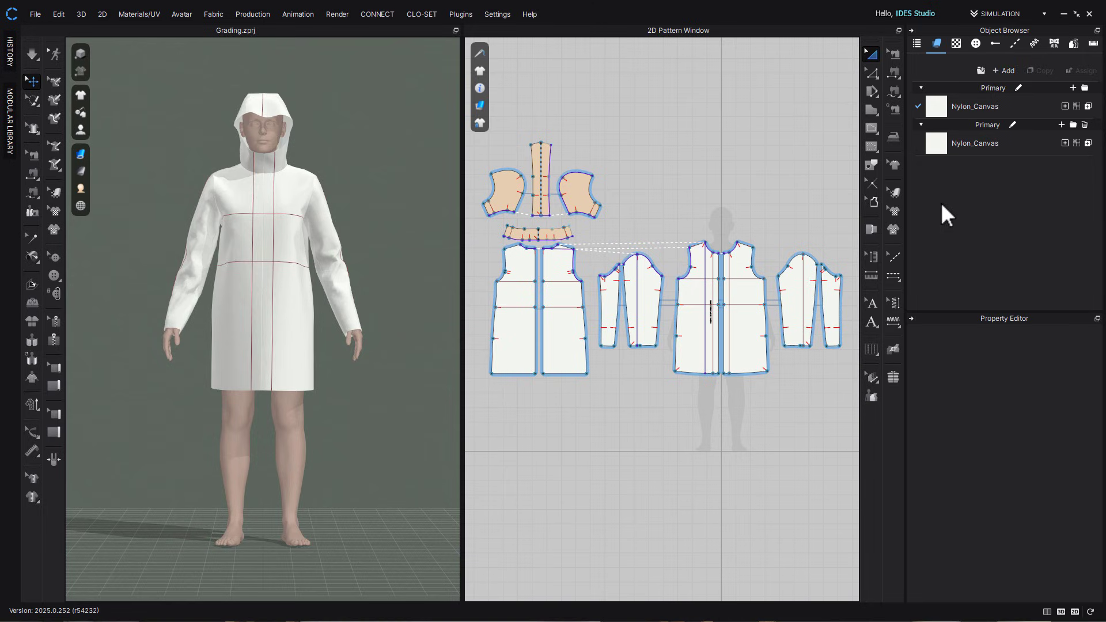
# Show the list of points of measure wide enough to compare the lengths of all sizes from XS to XXL
pyautogui.click(1093, 44)
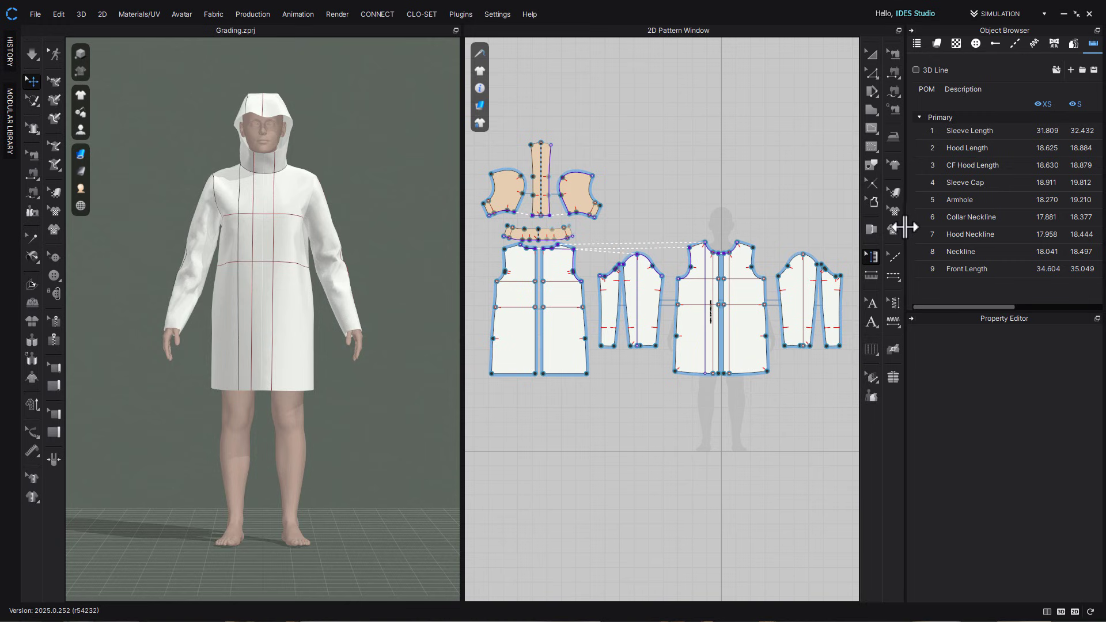
pyautogui.moveTo(906, 236); pyautogui.dragTo(729, 241)
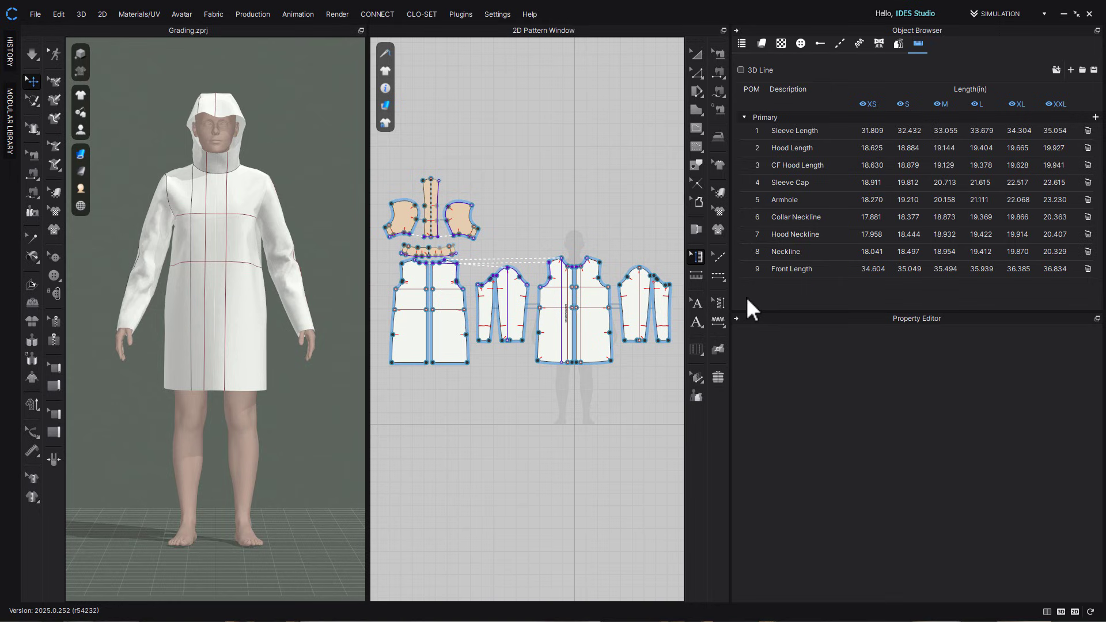
# Compare the lengths of the Neckline and Hood Neckline points of measure across the graded sizes
pyautogui.click(806, 253)
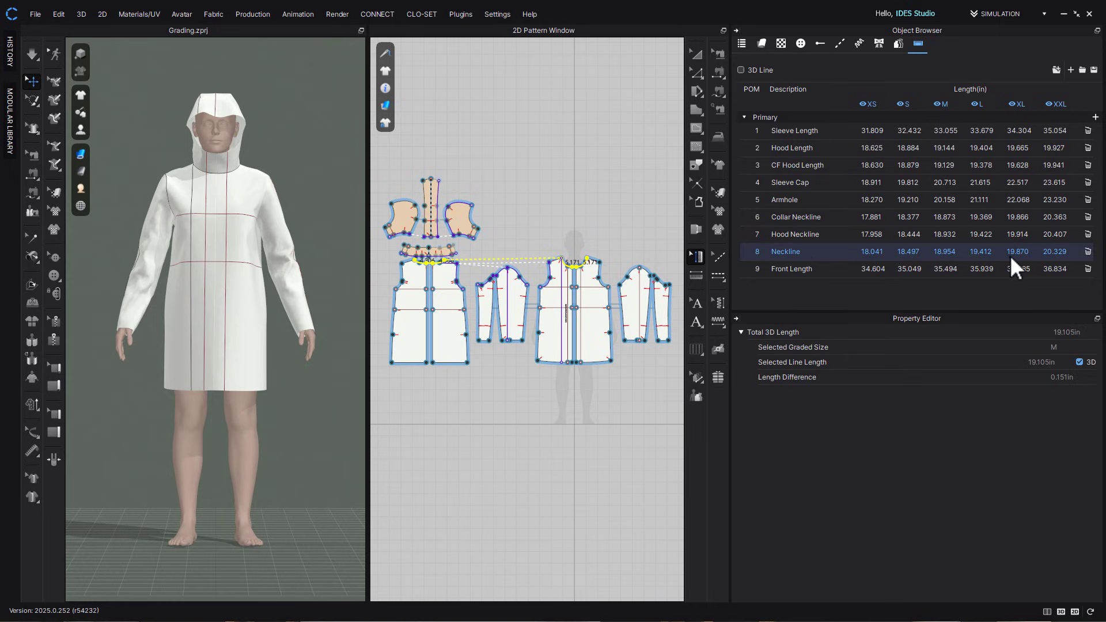
pyautogui.click(888, 216)
pyautogui.click(891, 231)
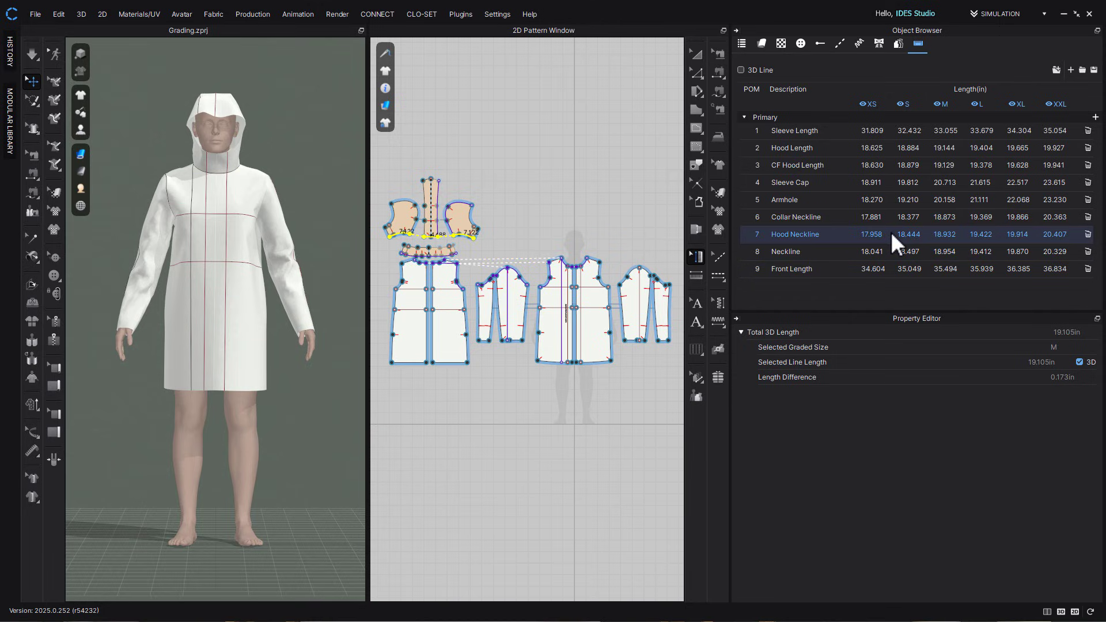
pyautogui.moveTo(730, 364); pyautogui.dragTo(905, 364)
# Delete the seams joining the collar's lower edge to the neckline, and select the shoulder point on the collar's lower edge
pyautogui.scroll(6, 630, 353)
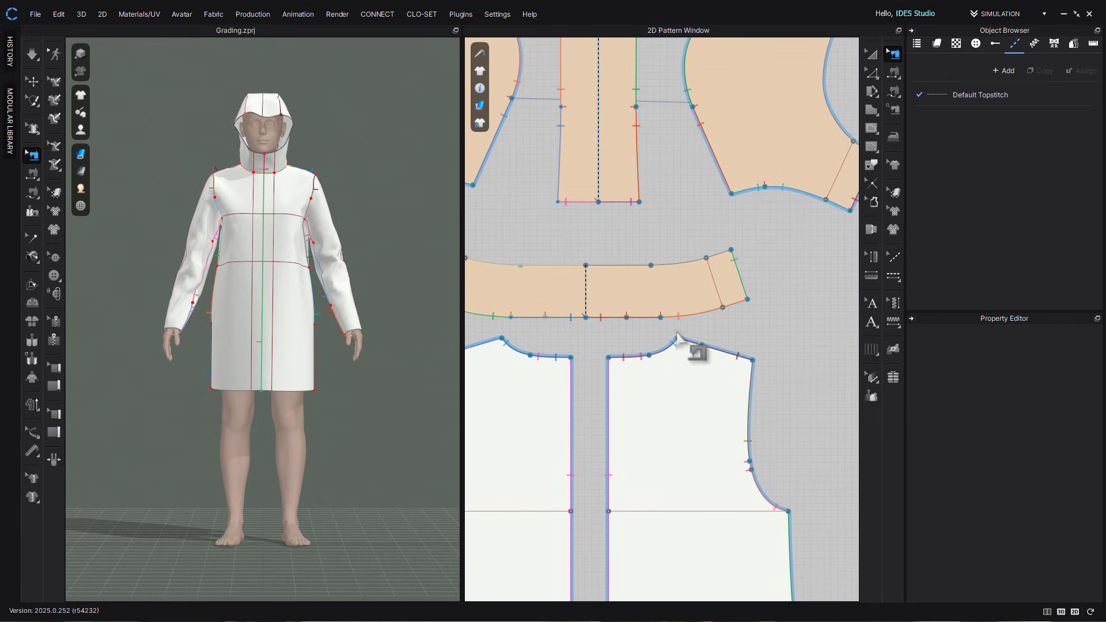
pyautogui.click(650, 321)
pyautogui.moveTo(651, 327); pyautogui.dragTo(697, 326)
pyautogui.press('z')
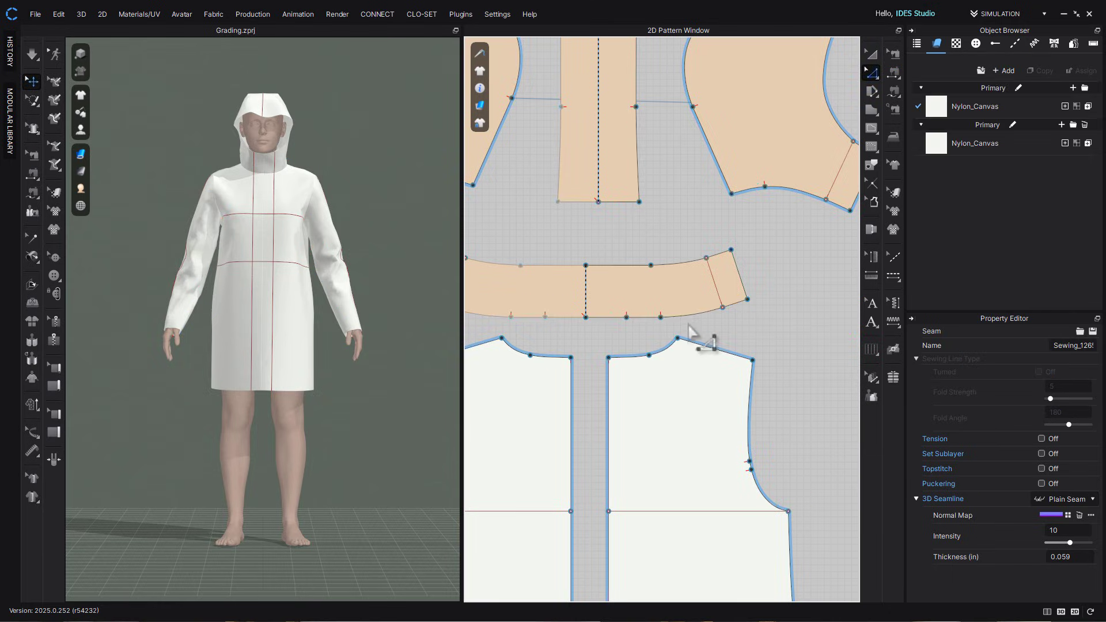
pyautogui.click(669, 341)
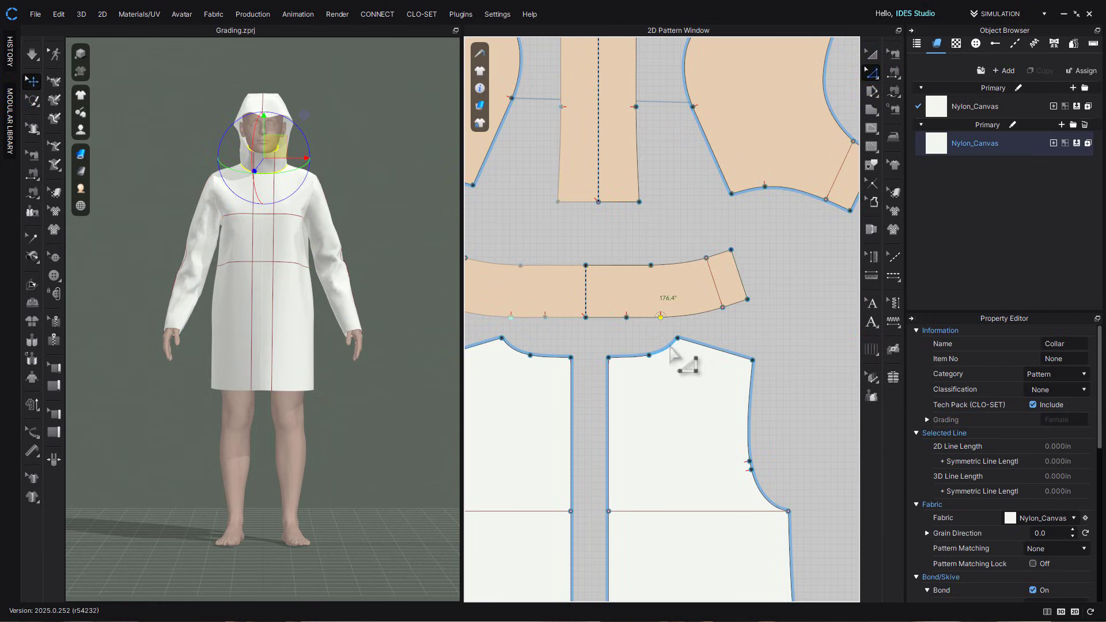
# Free-sew the collar's lower edge from centre back to its front end onto the back neckline and the front neckline
pyautogui.press('b')
pyautogui.click(585, 321)
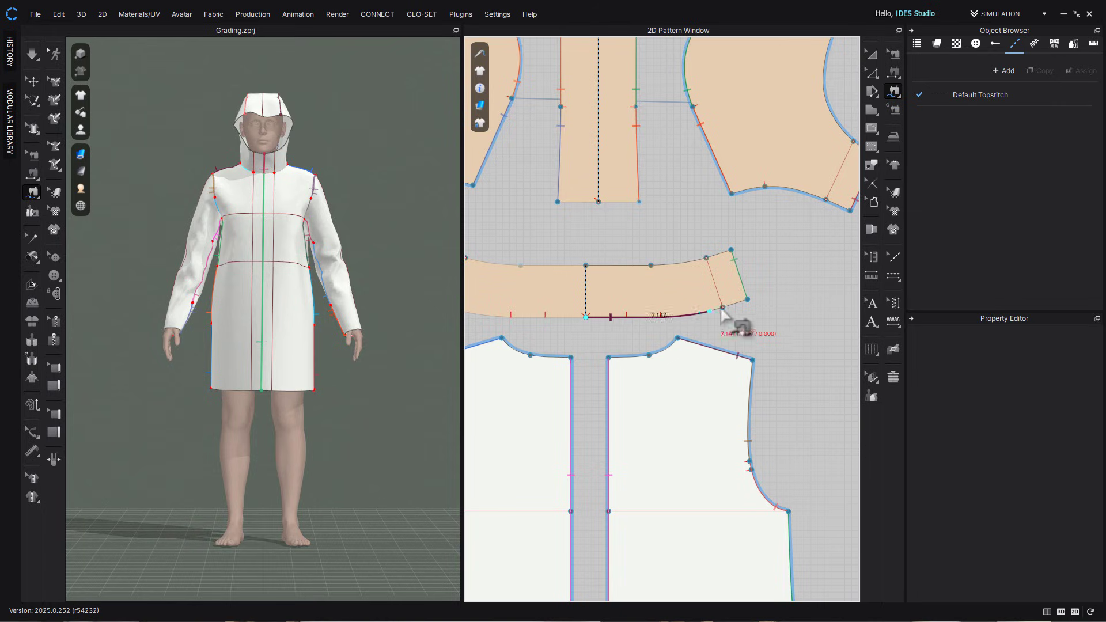
pyautogui.click(748, 301)
pyautogui.click(608, 359)
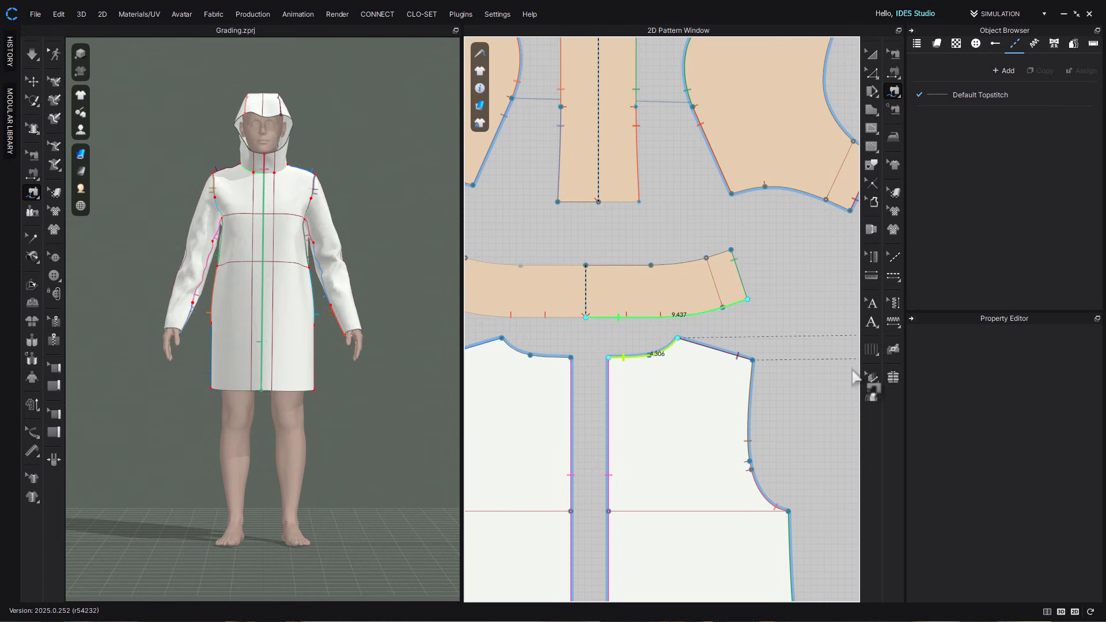
pyautogui.scroll(-3, 654, 390)
pyautogui.scroll(5, 573, 362)
pyautogui.moveTo(574, 362); pyautogui.dragTo(852, 365, button='middle')
pyautogui.keyDown('shift'); pyautogui.click(686, 324); pyautogui.keyUp('shift')
pyautogui.keyDown('shift'); pyautogui.click(727, 358); pyautogui.keyUp('shift')
pyautogui.scroll(3, 576, 345)
pyautogui.moveTo(575, 346); pyautogui.dragTo(694, 323, button='middle')
pyautogui.press('b')
# Display the grading of the collar and back bodice to examine how their neckline edges and seams change across sizes
pyautogui.click(872, 377)
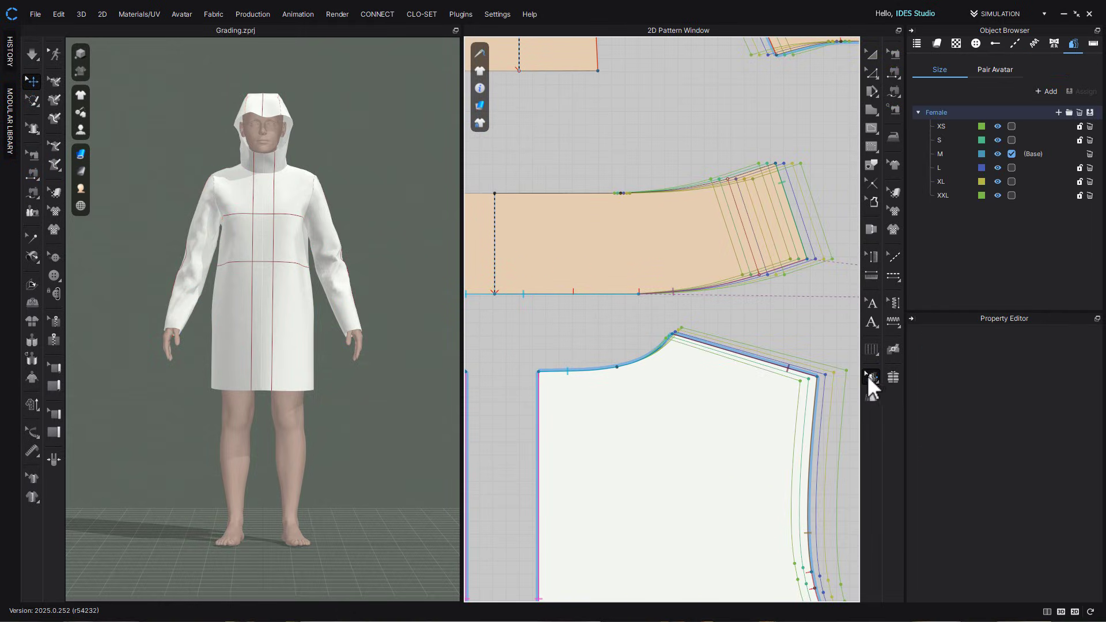
pyautogui.scroll(3, 639, 323)
pyautogui.scroll(-4, 645, 328)
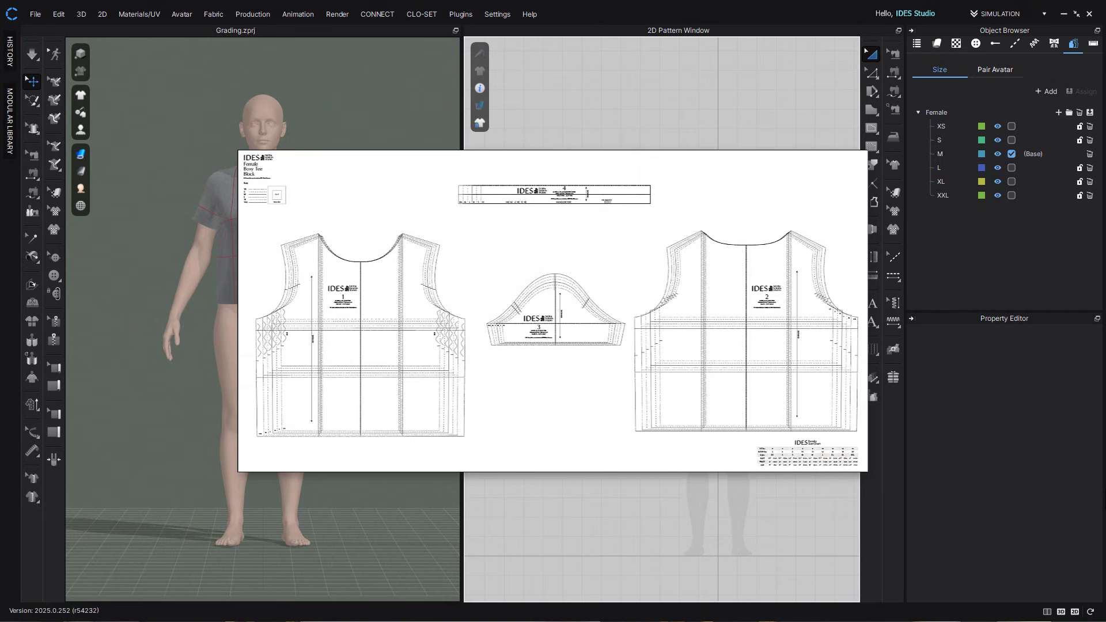
pyautogui.click(29, 15)
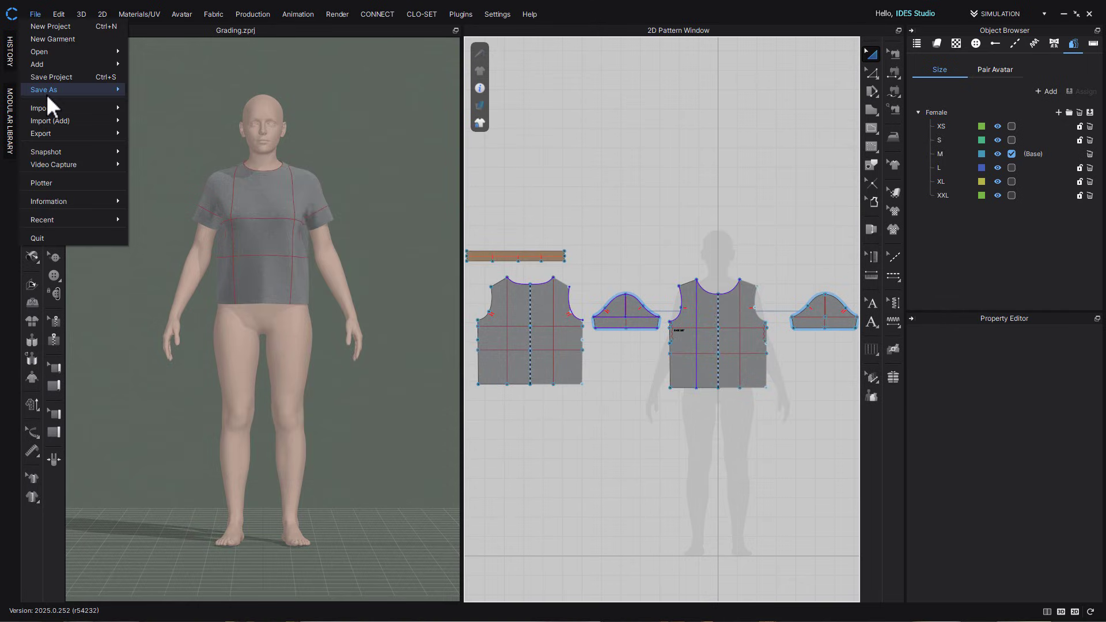
pyautogui.moveTo(115, 133)
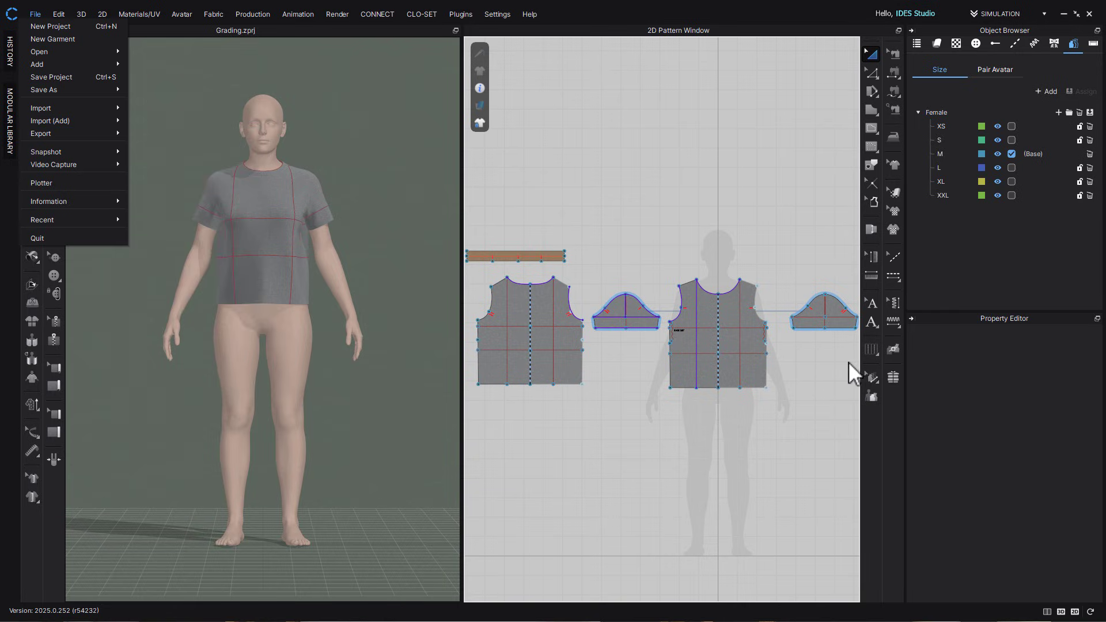
pyautogui.click(868, 378)
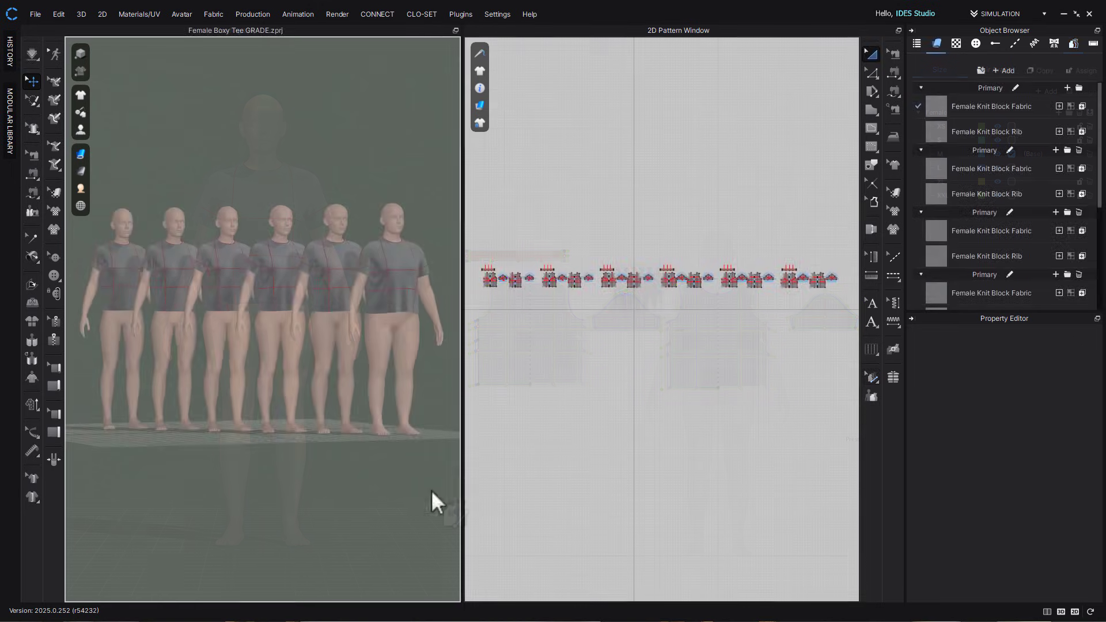
# Simulate the six sized T-shirts together on their avatars and open the Grading Review
pyautogui.moveTo(431, 489)
pyautogui.mouseDown(button='right')
pyautogui.moveTo(214, 508)
pyautogui.moveTo(435, 509)
pyautogui.mouseUp(button='right')
pyautogui.press('space')
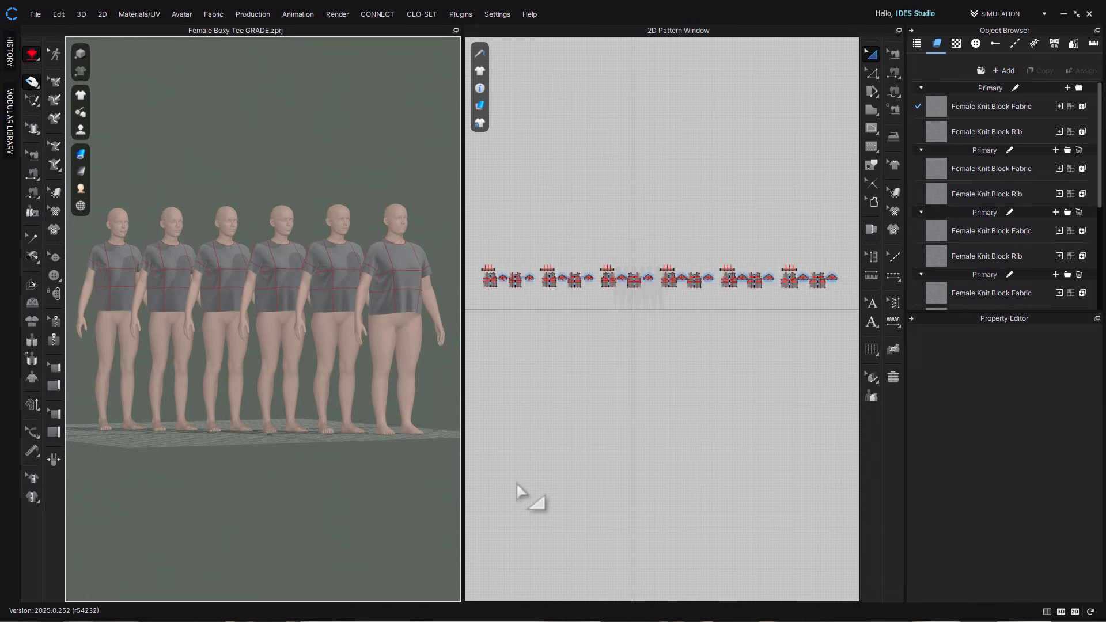
pyautogui.press('space')
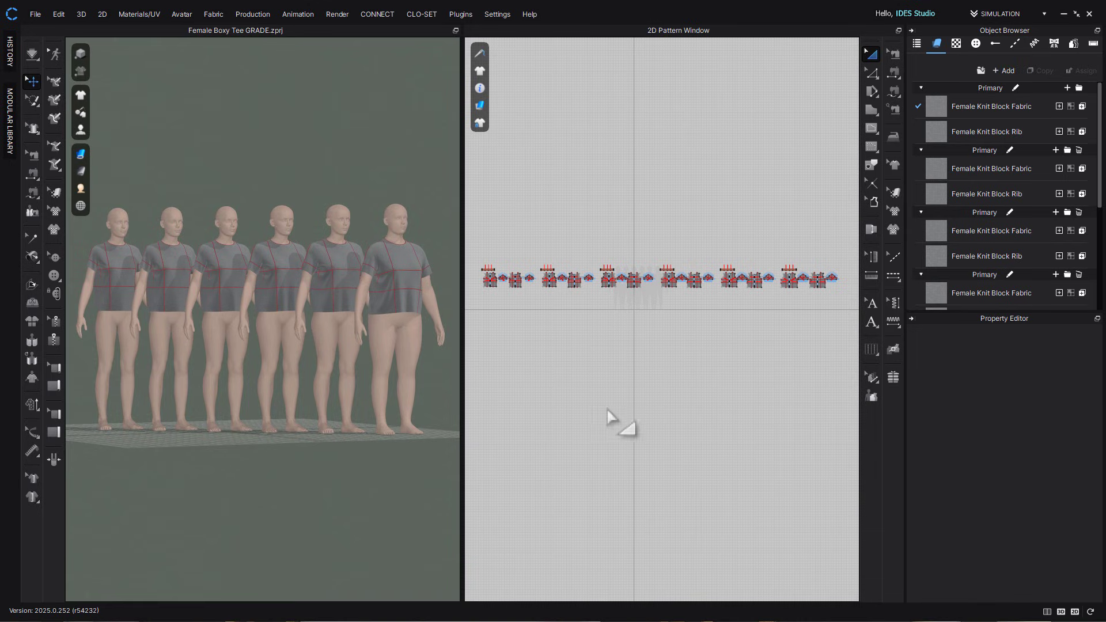
pyautogui.click(253, 14)
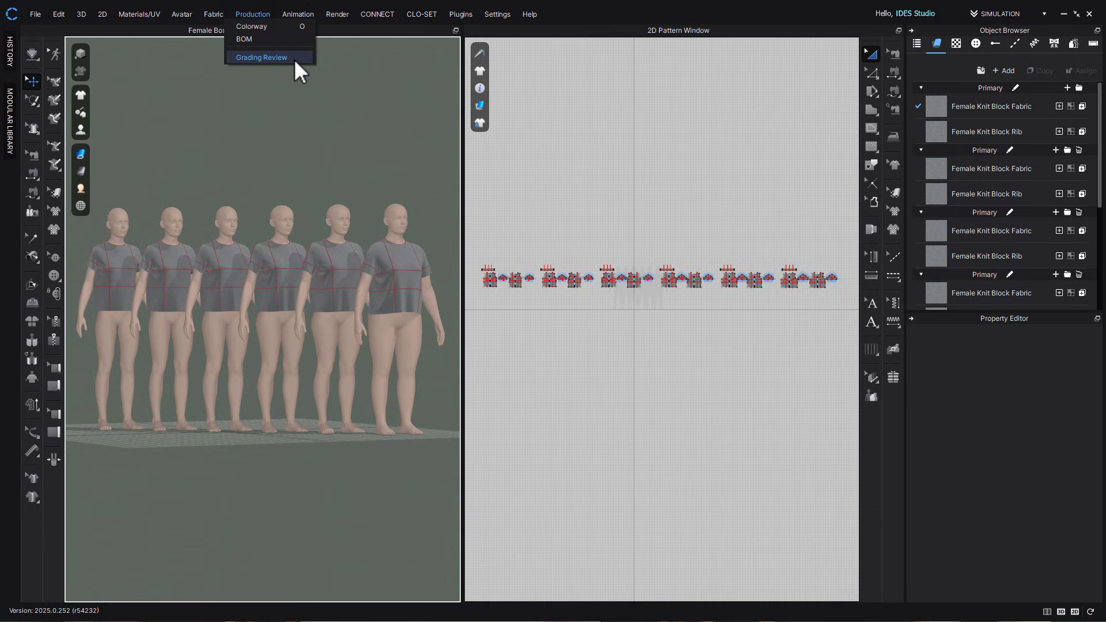
pyautogui.click(294, 59)
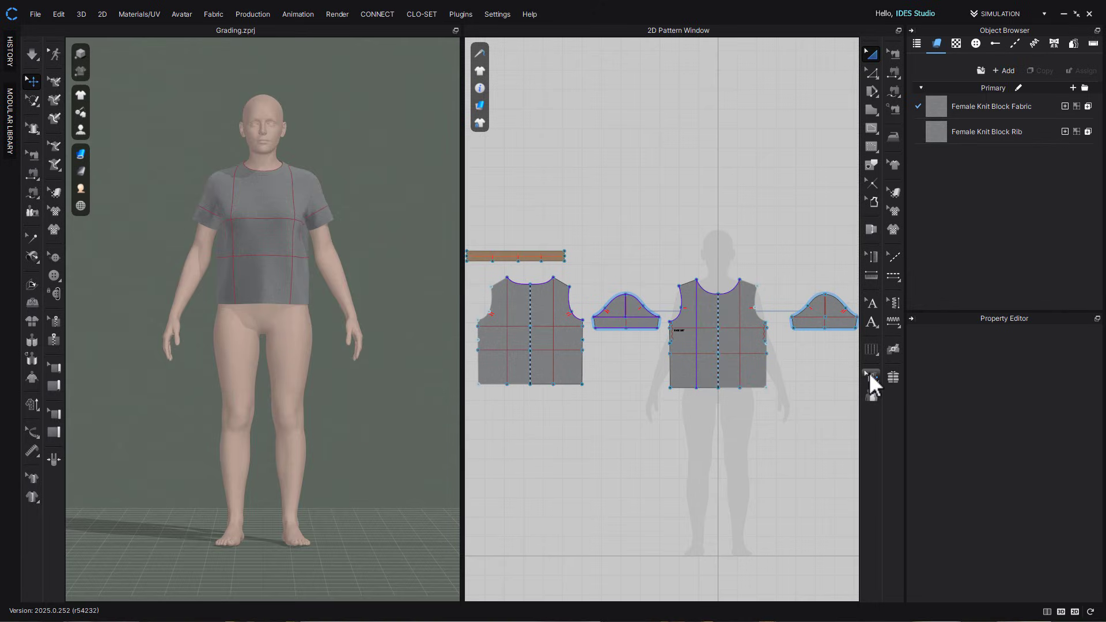
# Unassign the size group from all T-shirt pattern pieces and delete the Female size group
pyautogui.click(870, 374)
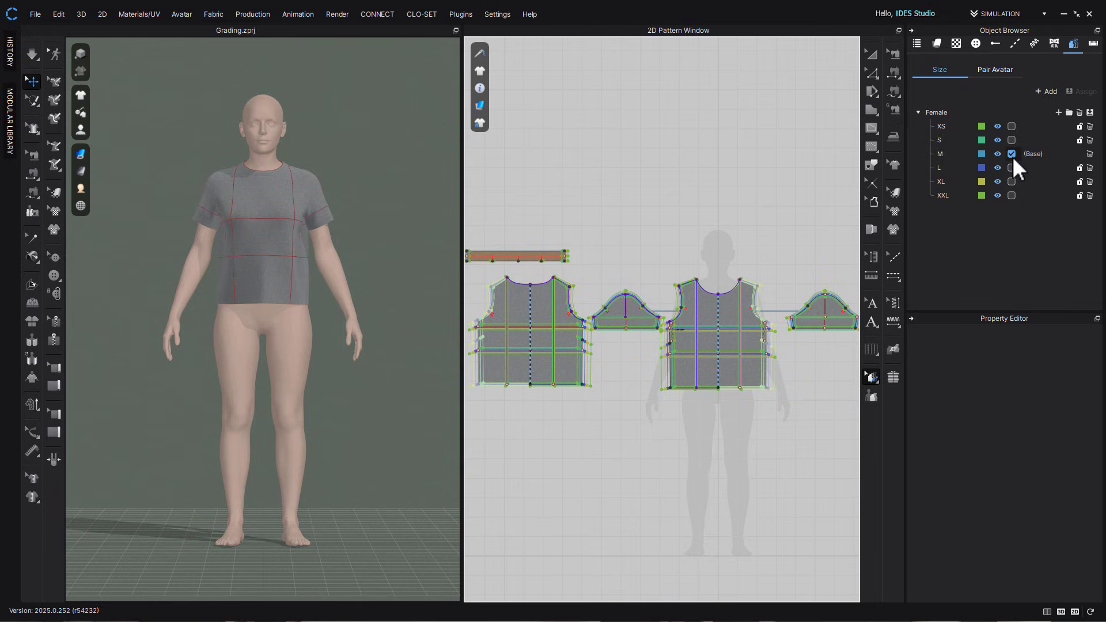
pyautogui.scroll(-1, 668, 452)
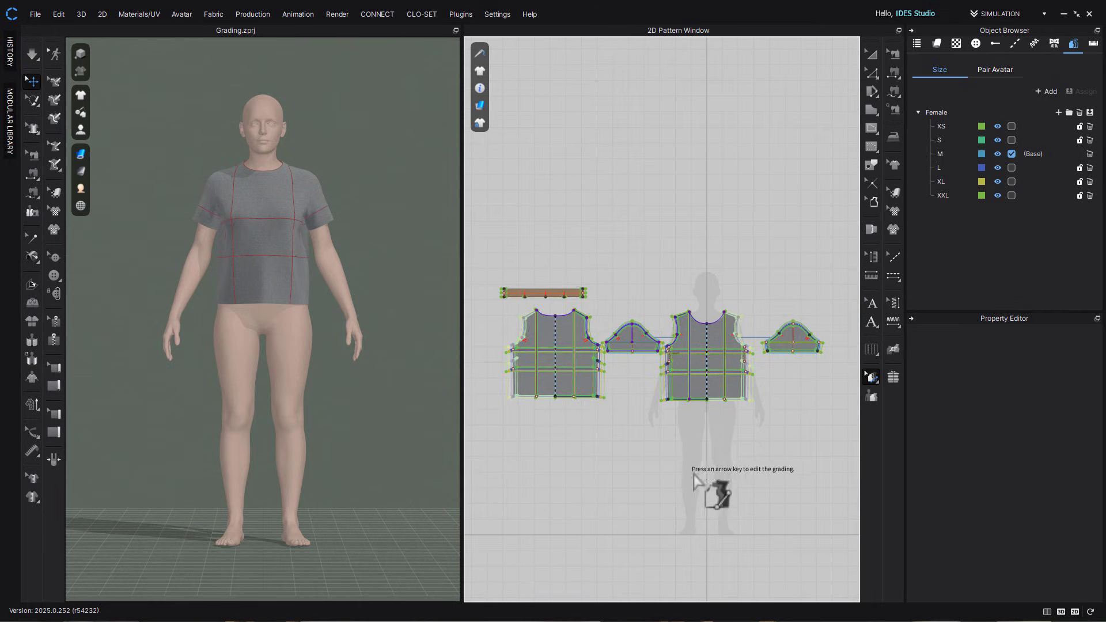
pyautogui.moveTo(487, 269); pyautogui.dragTo(831, 439)
pyautogui.rightClick(739, 388)
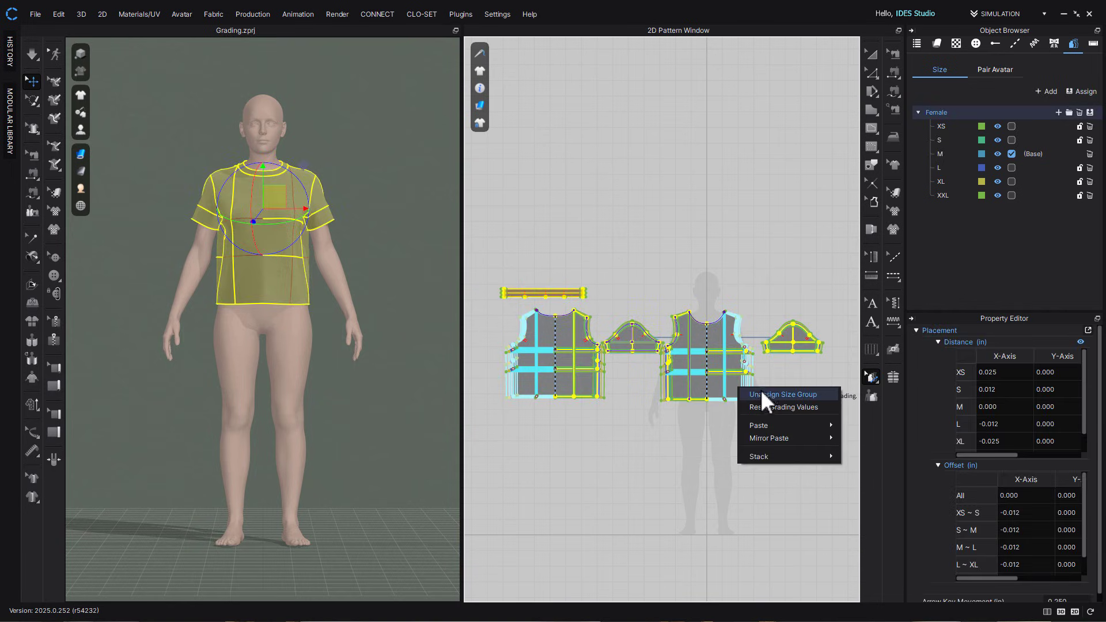
pyautogui.click(770, 395)
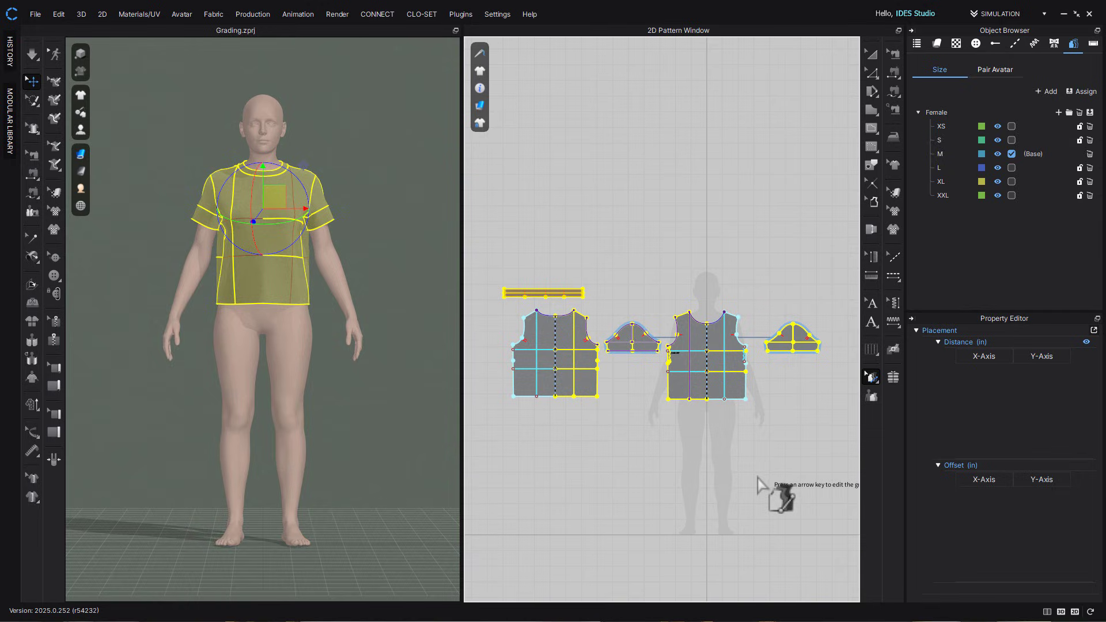
pyautogui.click(759, 486)
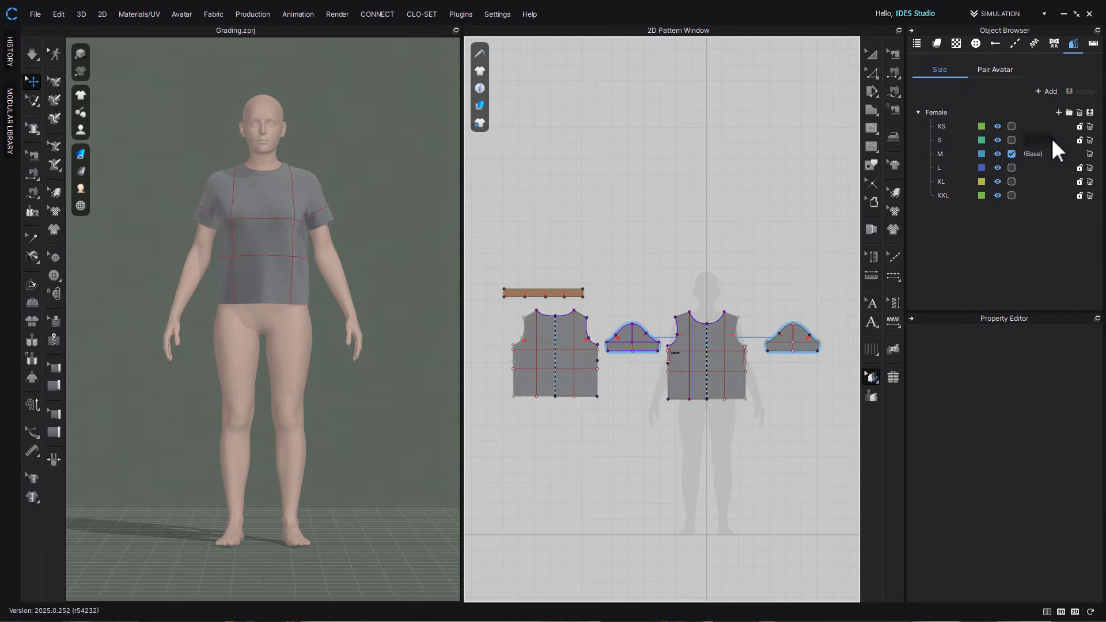
pyautogui.click(1079, 113)
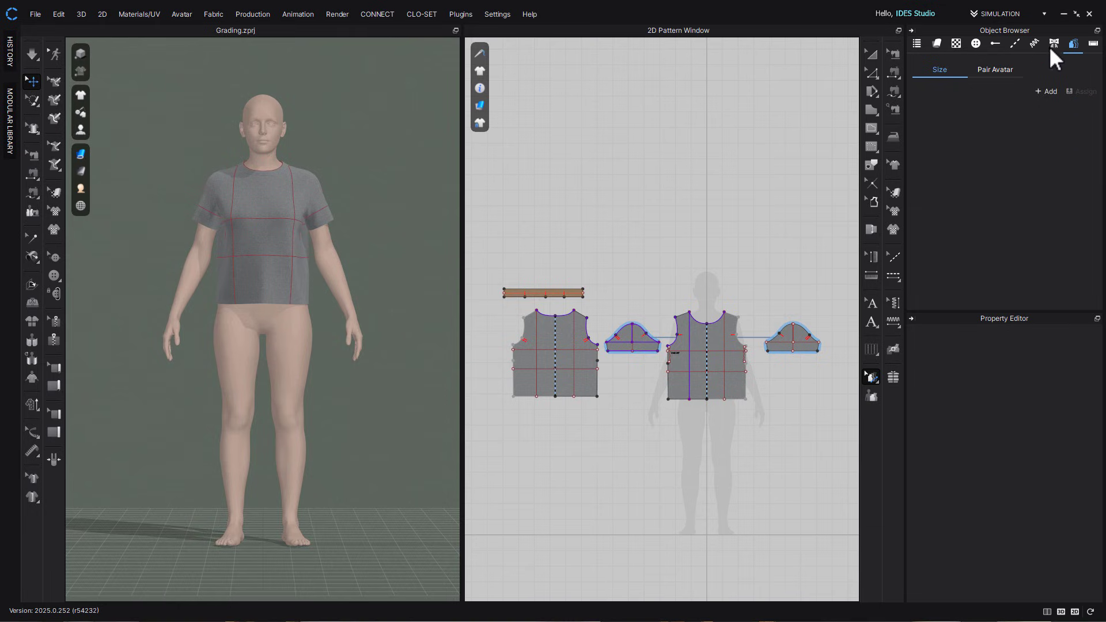
# Delete all points of measure from the T-shirt patterns and remove every remaining entry from the Primary list
pyautogui.click(1092, 43)
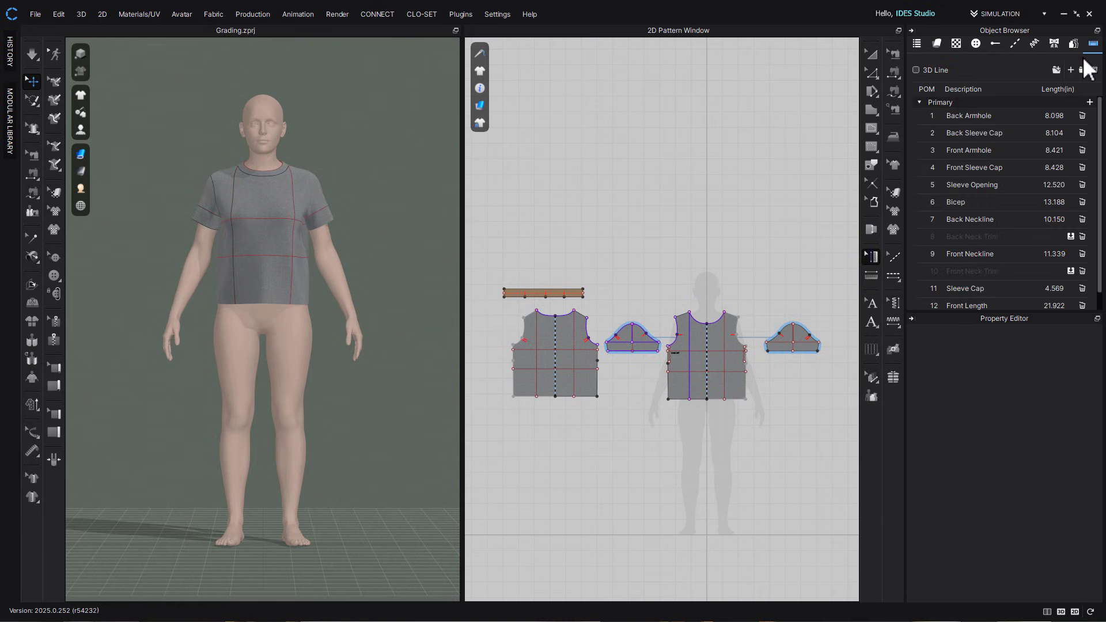
pyautogui.click(873, 258)
pyautogui.press('super+a')
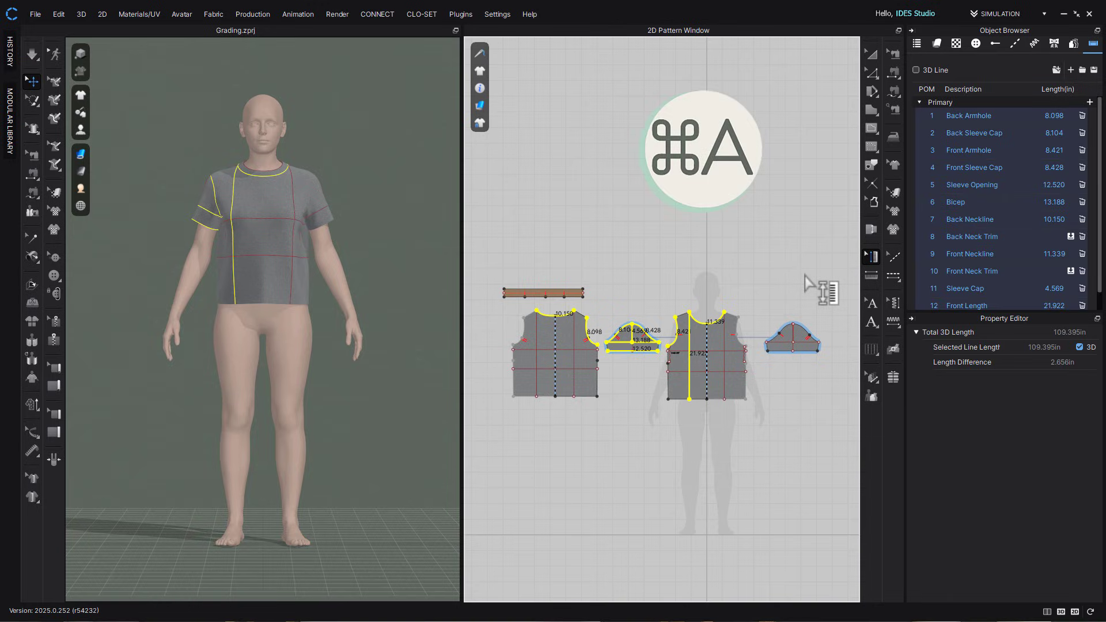
pyautogui.press('Delete')
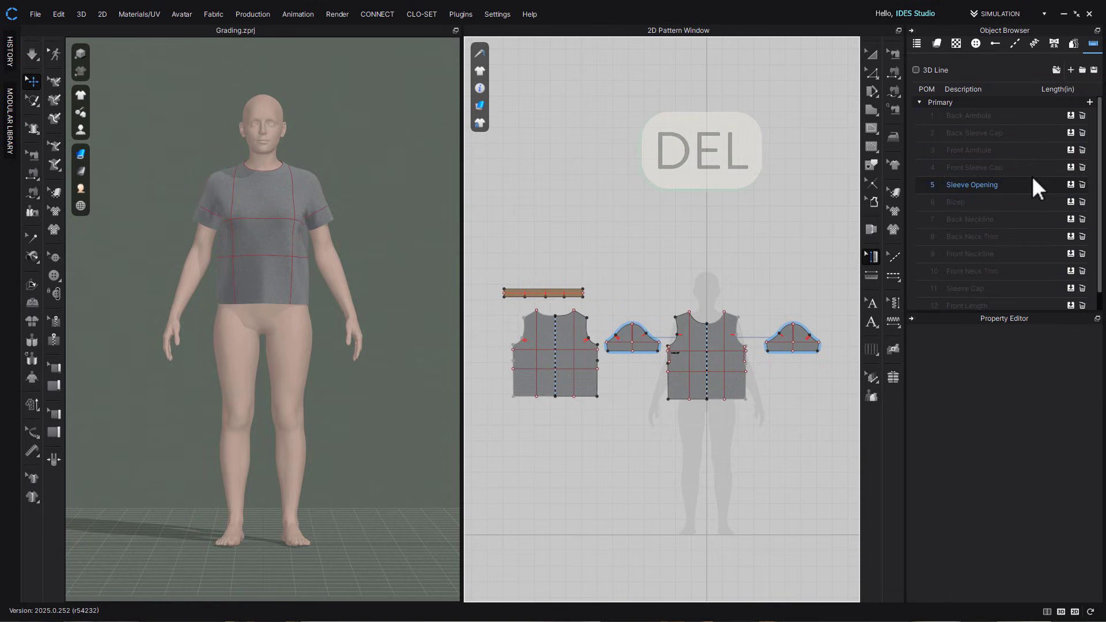
pyautogui.click(1084, 117)
pyautogui.doubleClick(1085, 116)
pyautogui.doubleClick(1086, 117)
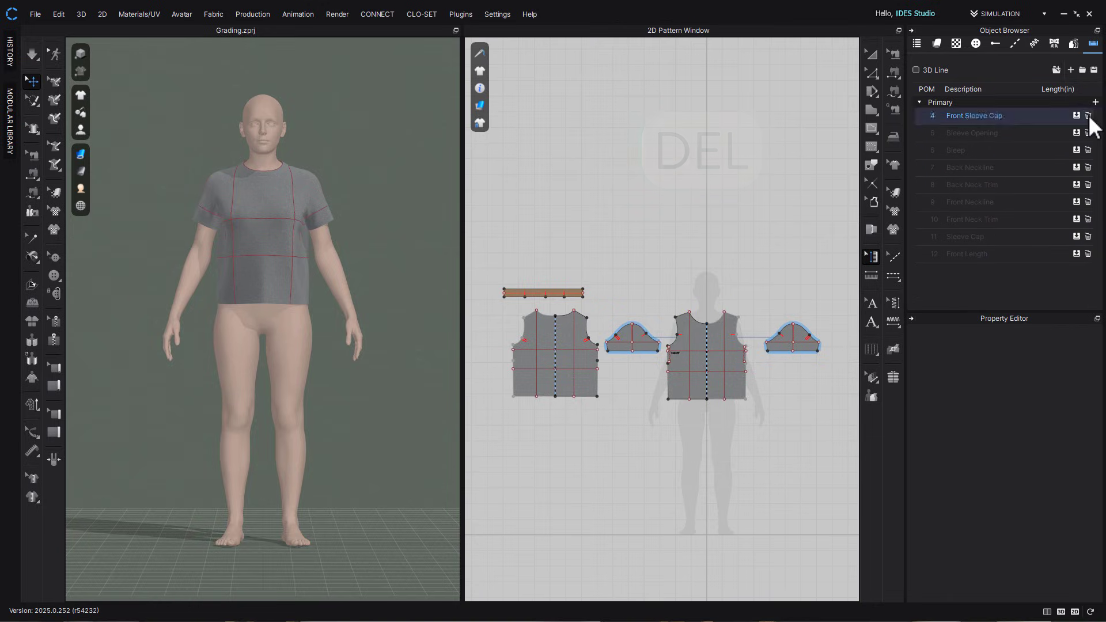
pyautogui.doubleClick(1087, 118)
pyautogui.tripleClick(1089, 119)
pyautogui.doubleClick(1088, 117)
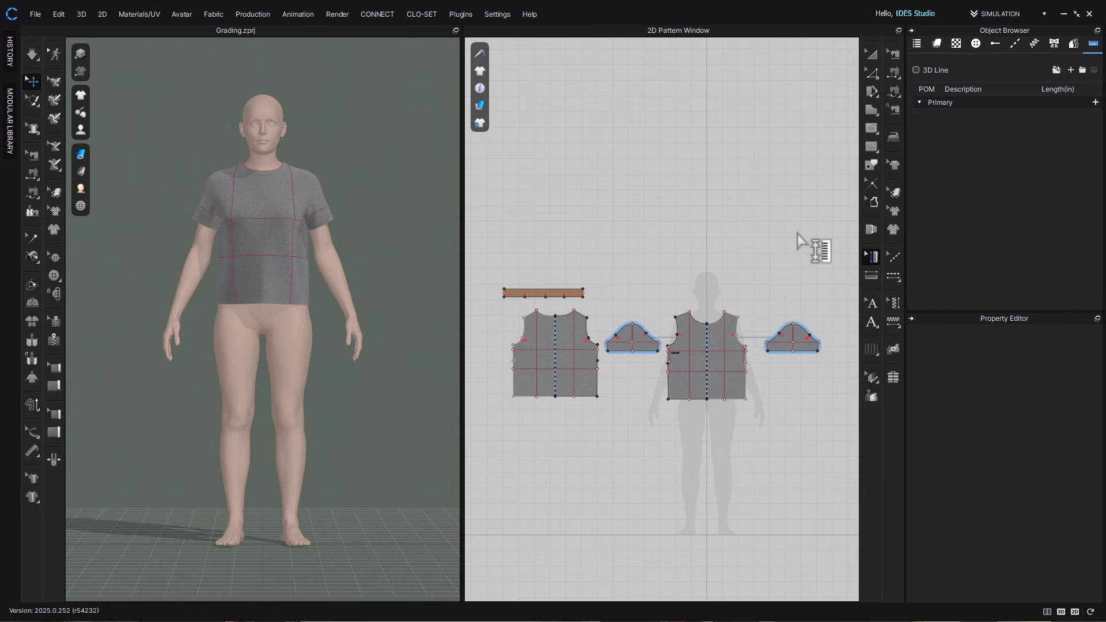
# Save the ungraded T-shirt as a new project named IDES_01-1F_BoxyTee_SzM
pyautogui.click(34, 16)
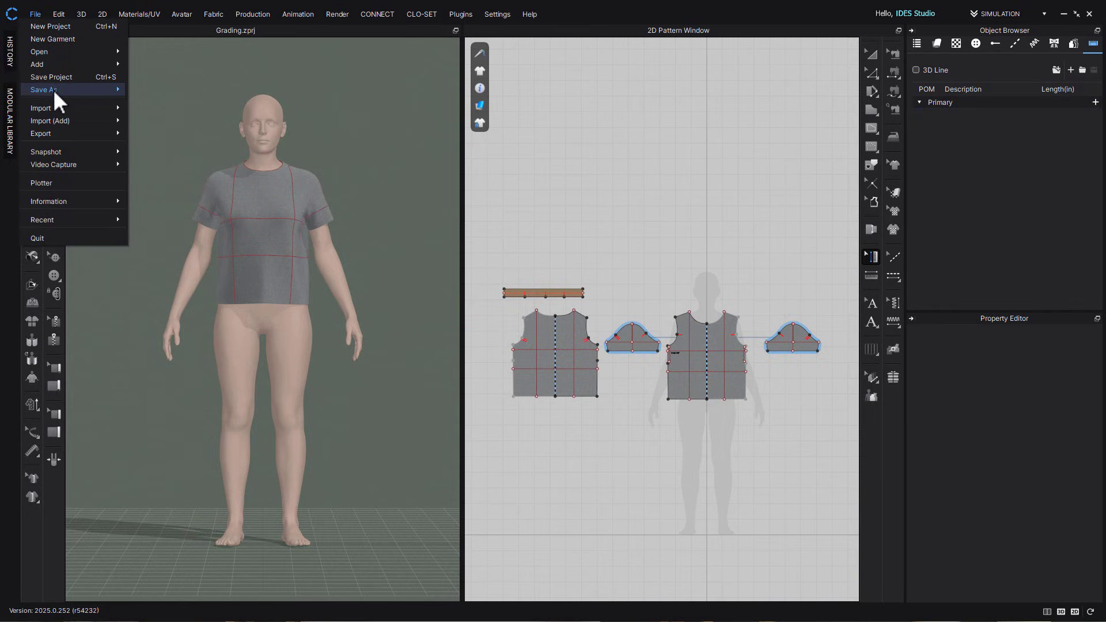
pyautogui.moveTo(53, 89)
pyautogui.click(154, 91)
pyautogui.write('IDES_01-1F_Bo')
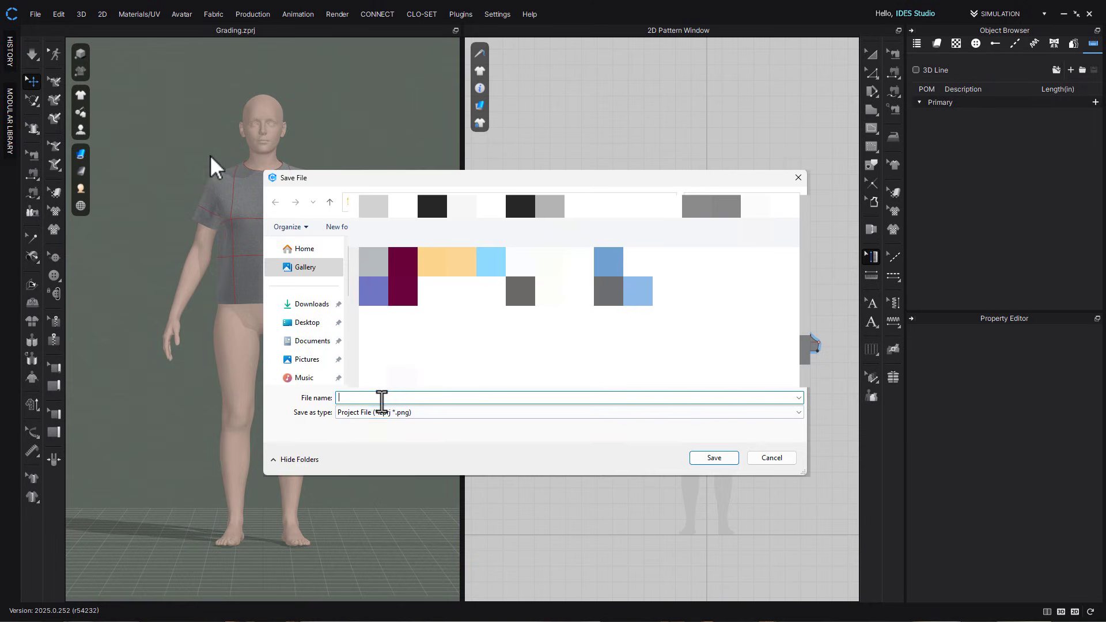
pyautogui.write('xyTee_SzM')
pyautogui.click(728, 458)
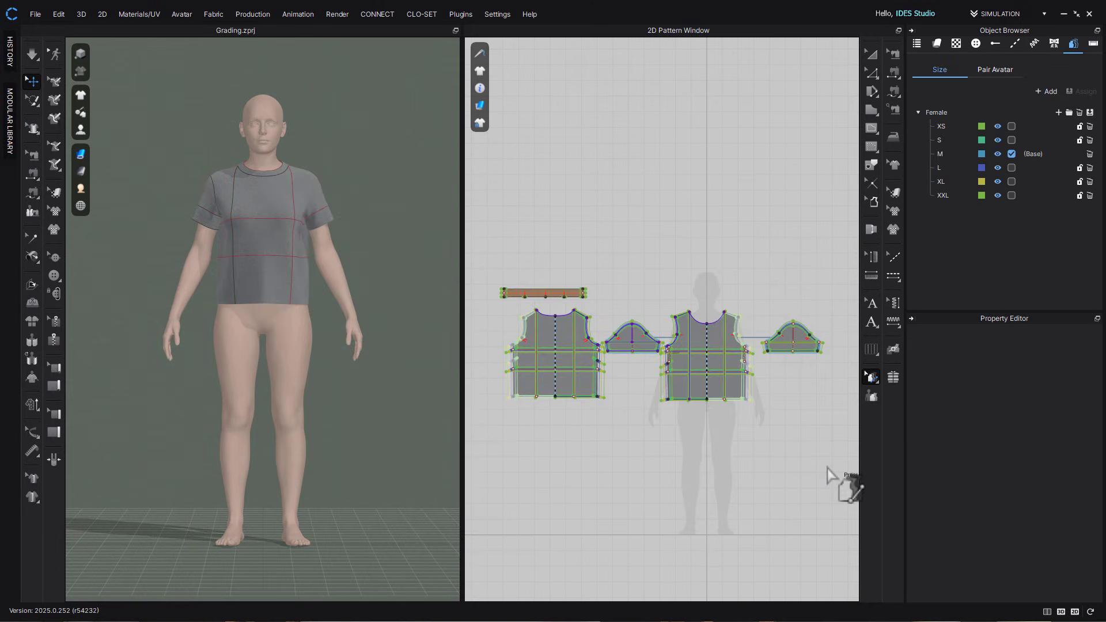
# Make S the base size of the graded T-shirt and unassign the size group from all its pattern pieces
pyautogui.click(1011, 140)
pyautogui.moveTo(488, 258); pyautogui.dragTo(861, 433)
pyautogui.rightClick(749, 339)
pyautogui.click(773, 346)
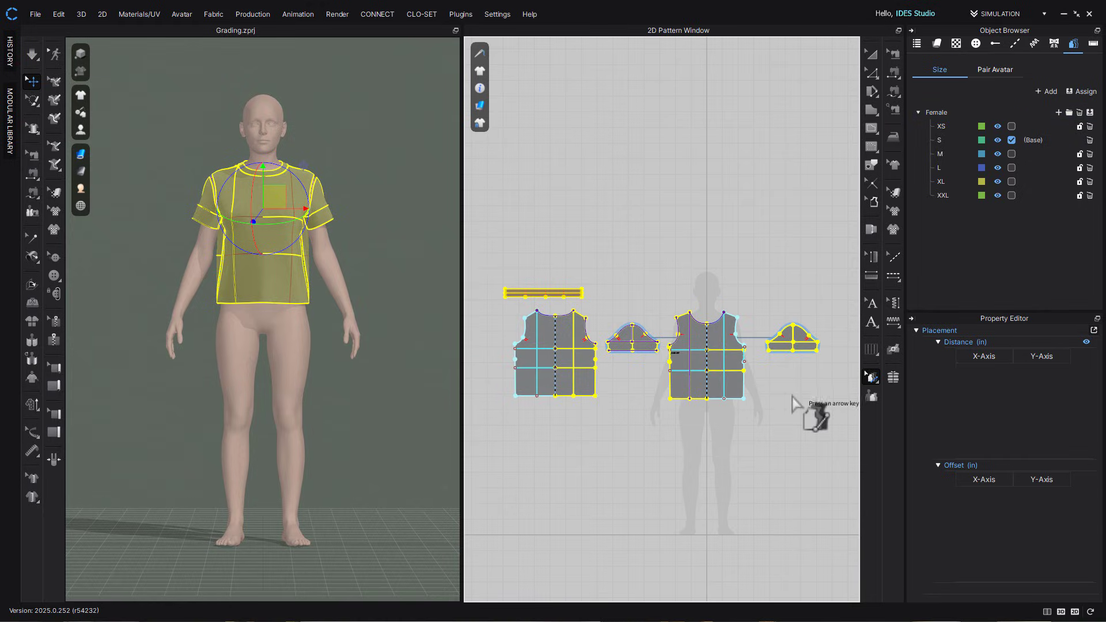
pyautogui.press('Escape')
# Try to save the size S T-shirt as a separate project
pyautogui.click(870, 257)
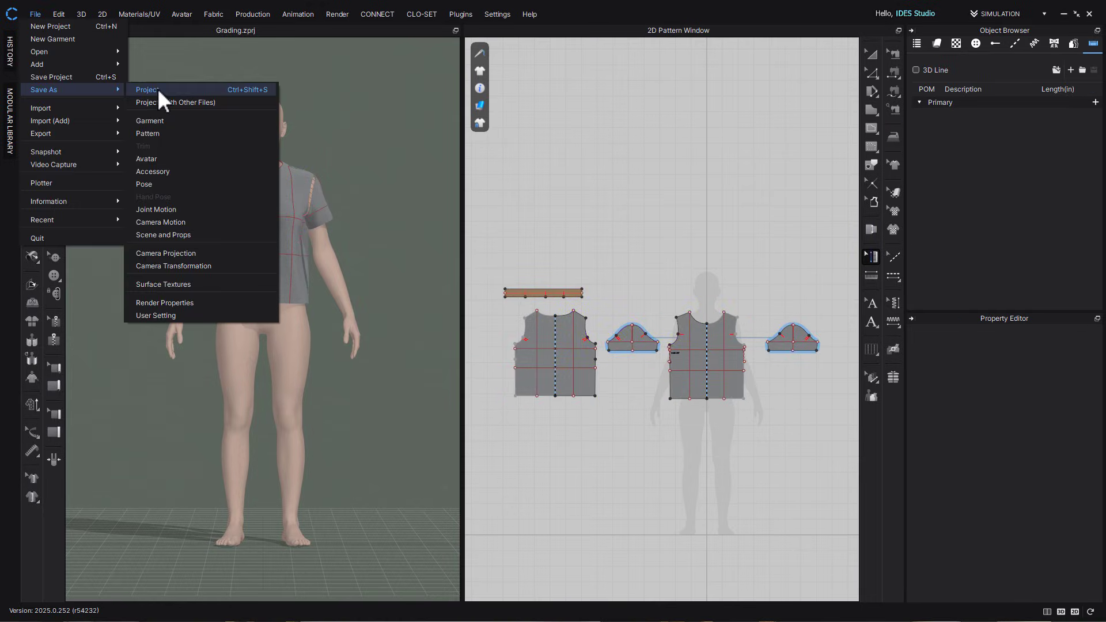
pyautogui.click(158, 90)
pyautogui.click(772, 457)
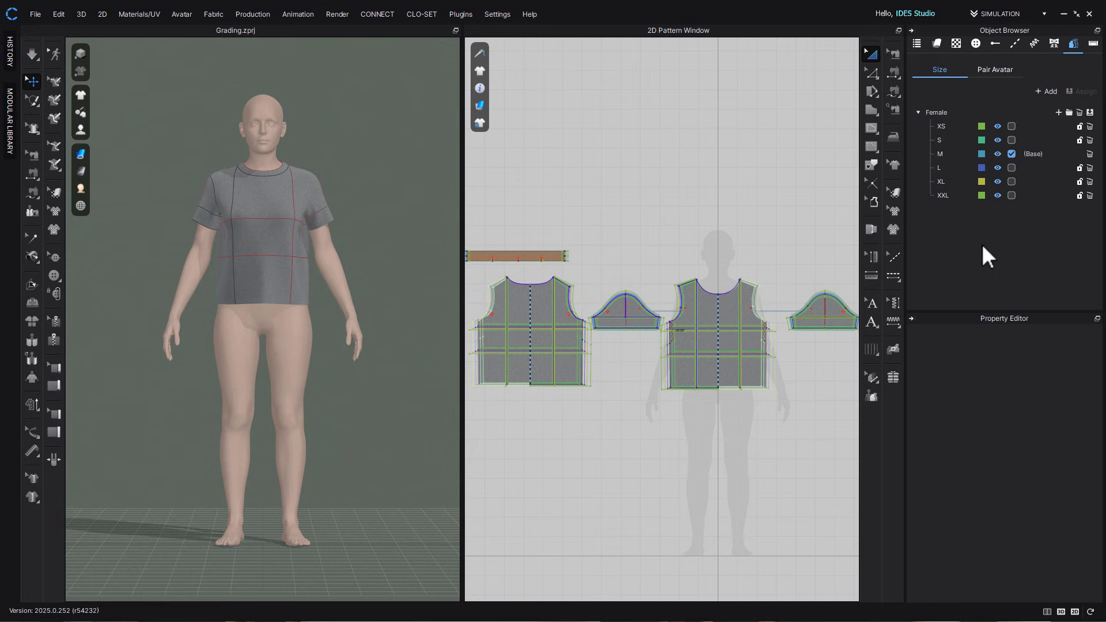
# Make XXL the base size of the Female size group on the T-shirt
pyautogui.click(1012, 195)
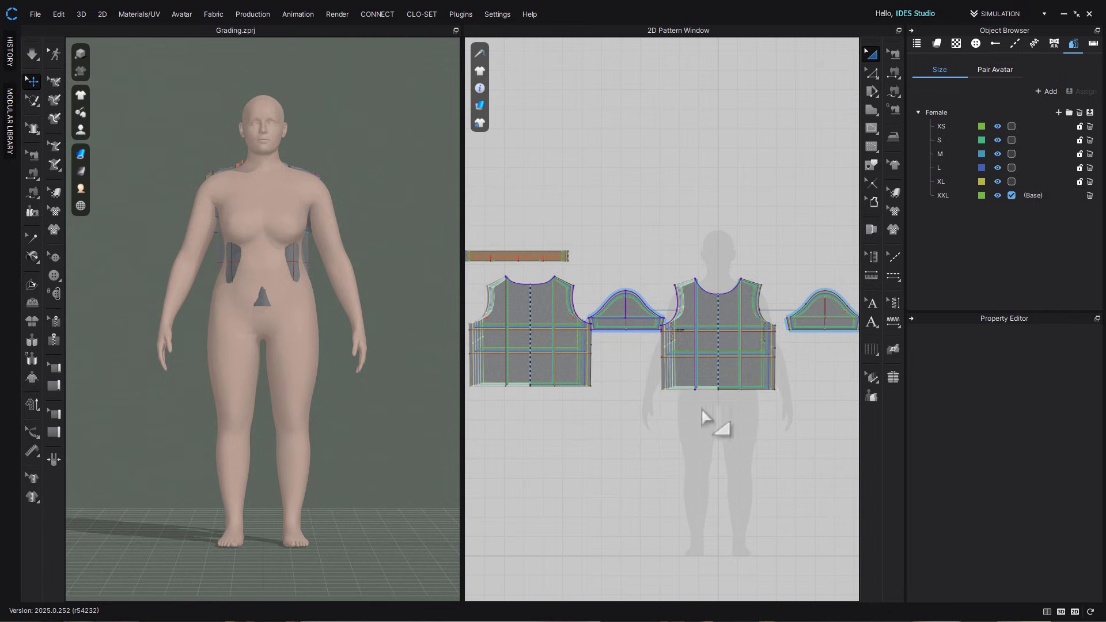
pyautogui.scroll(-2, 697, 427)
pyautogui.scroll(-2, 697, 426)
pyautogui.moveTo(712, 476); pyautogui.dragTo(670, 377, button='middle')
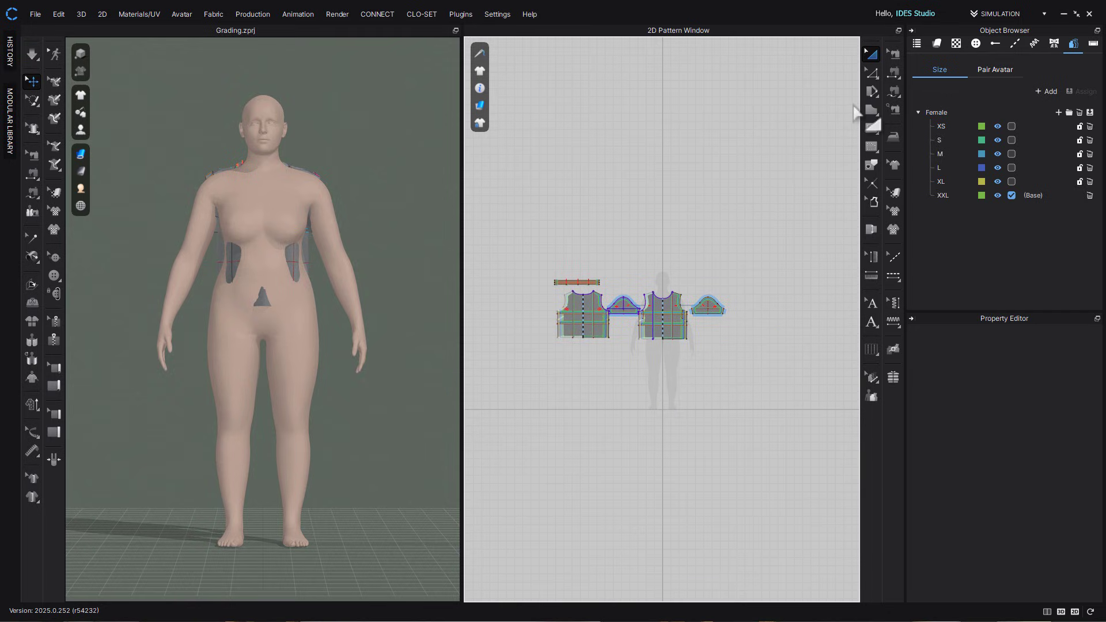
# Copy all pieces of the XXL T-shirt pattern and paste them about 272 in to the right of the original
pyautogui.moveTo(500, 258); pyautogui.dragTo(735, 366)
pyautogui.hotkey('ctrl', 'v')
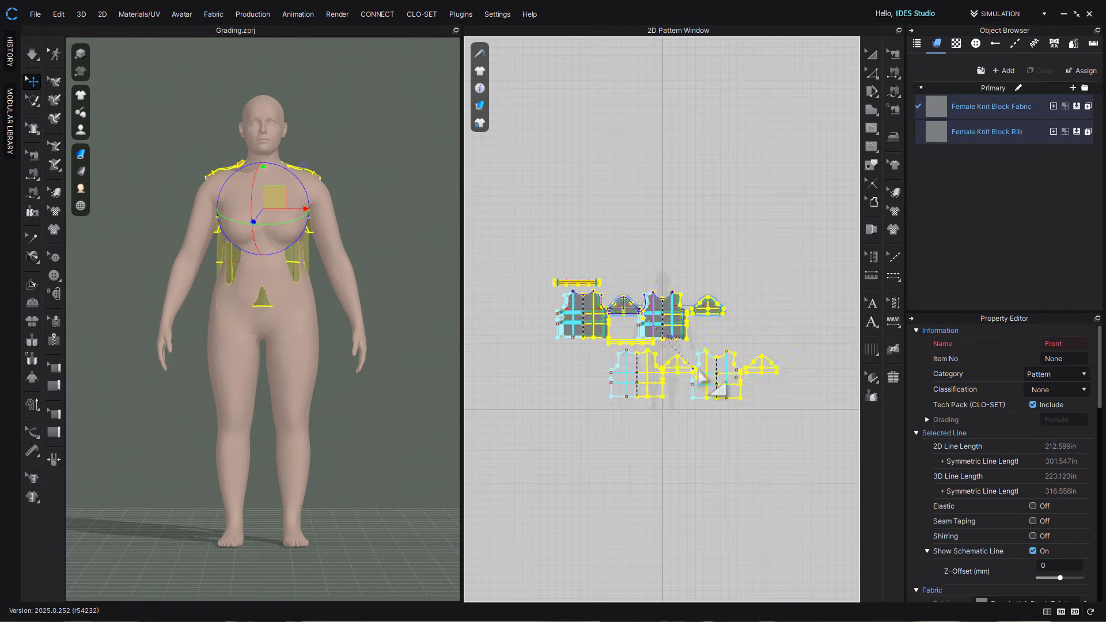
pyautogui.scroll(-1, 711, 371)
pyautogui.press('super+c')
pyautogui.scroll(-1, 661, 365)
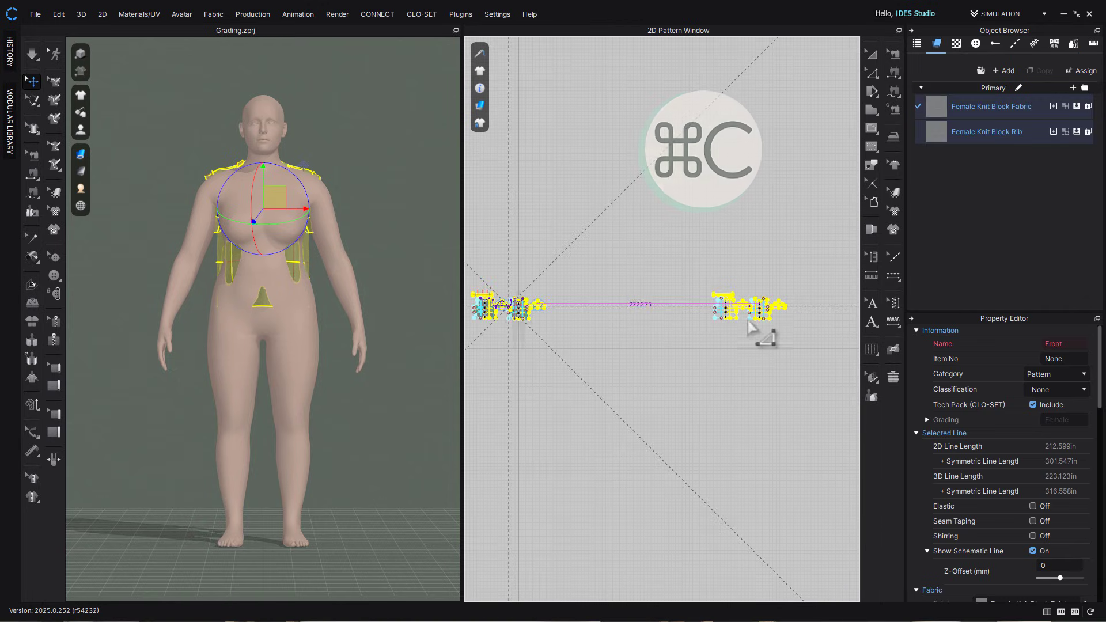
pyautogui.click(752, 328)
pyautogui.press('super+v')
pyautogui.click(762, 385)
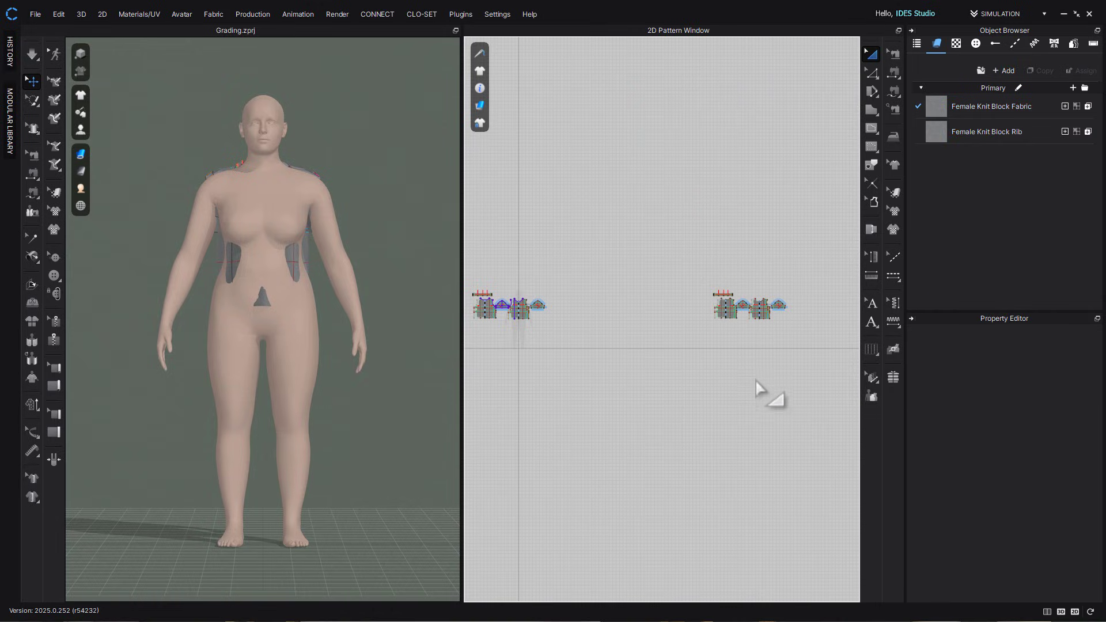
# Unassign the size group from every piece of the pasted XXL pattern copy
pyautogui.click(871, 376)
pyautogui.scroll(3, 815, 358)
pyautogui.moveTo(535, 173); pyautogui.dragTo(714, 257)
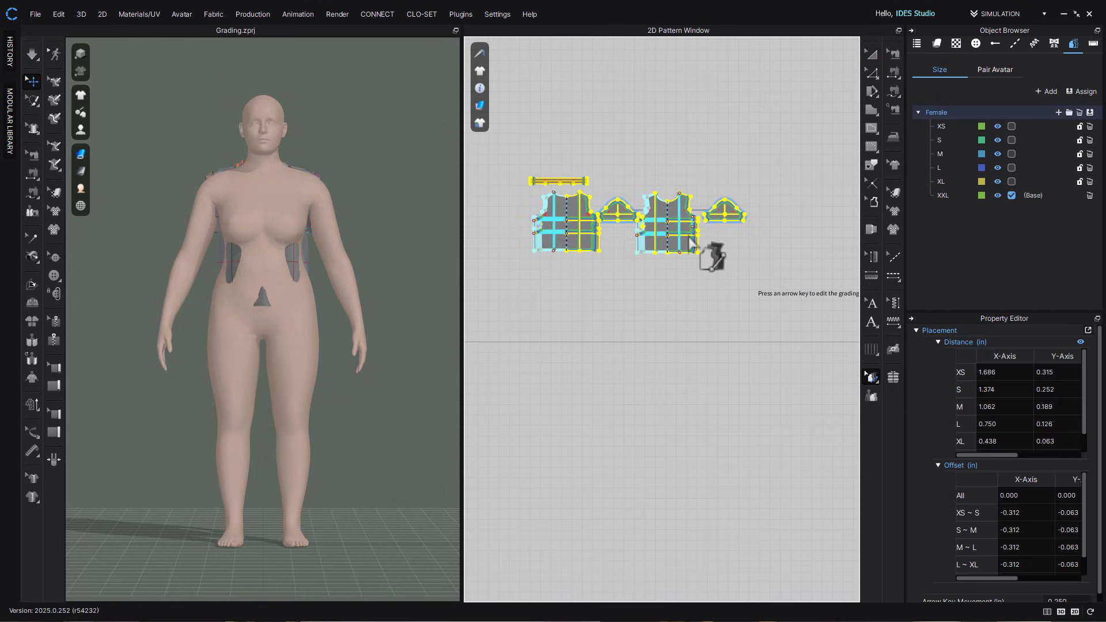
pyautogui.scroll(-4, 660, 345)
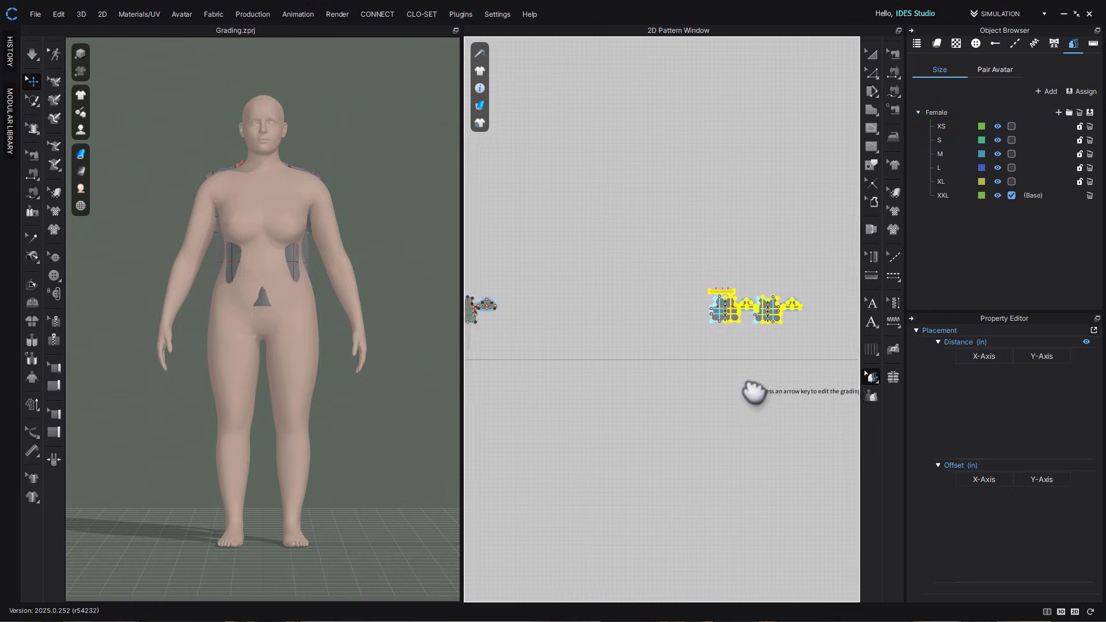
pyautogui.click(731, 365)
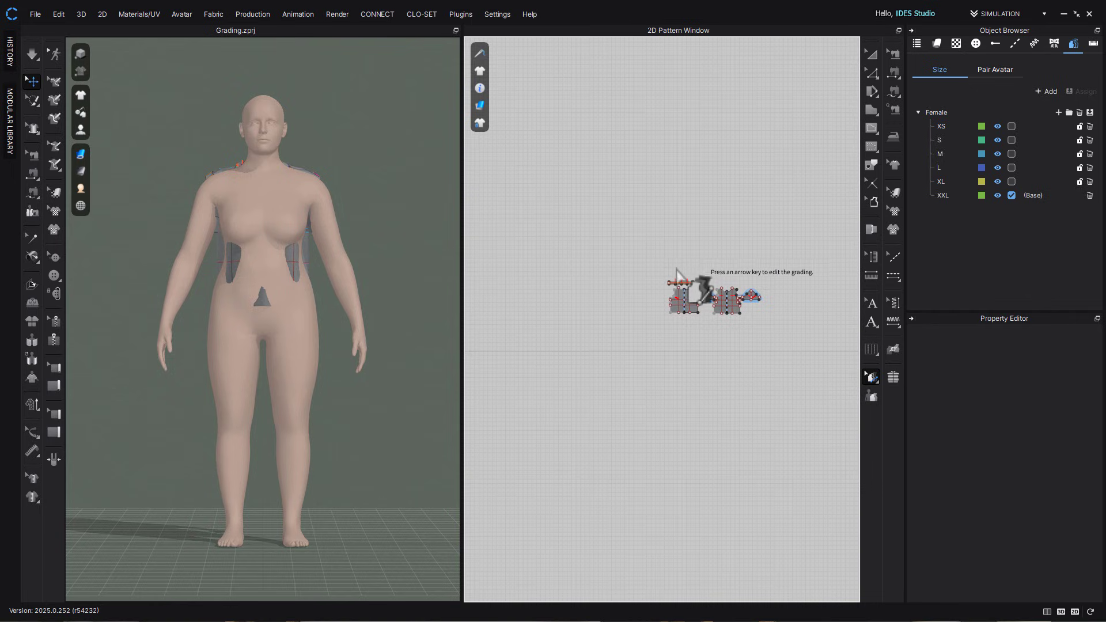
pyautogui.moveTo(637, 350); pyautogui.dragTo(772, 353, button='middle')
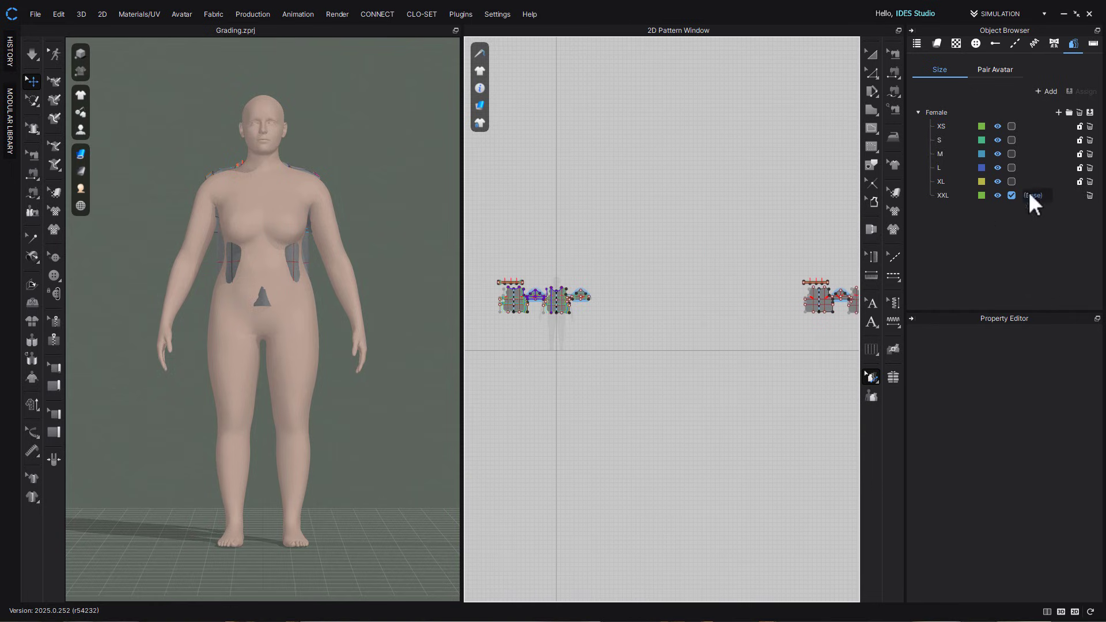
# Make XL the base size and place an ungraded copy of the T-shirt pattern between the original and the XXL copy
pyautogui.click(1011, 181)
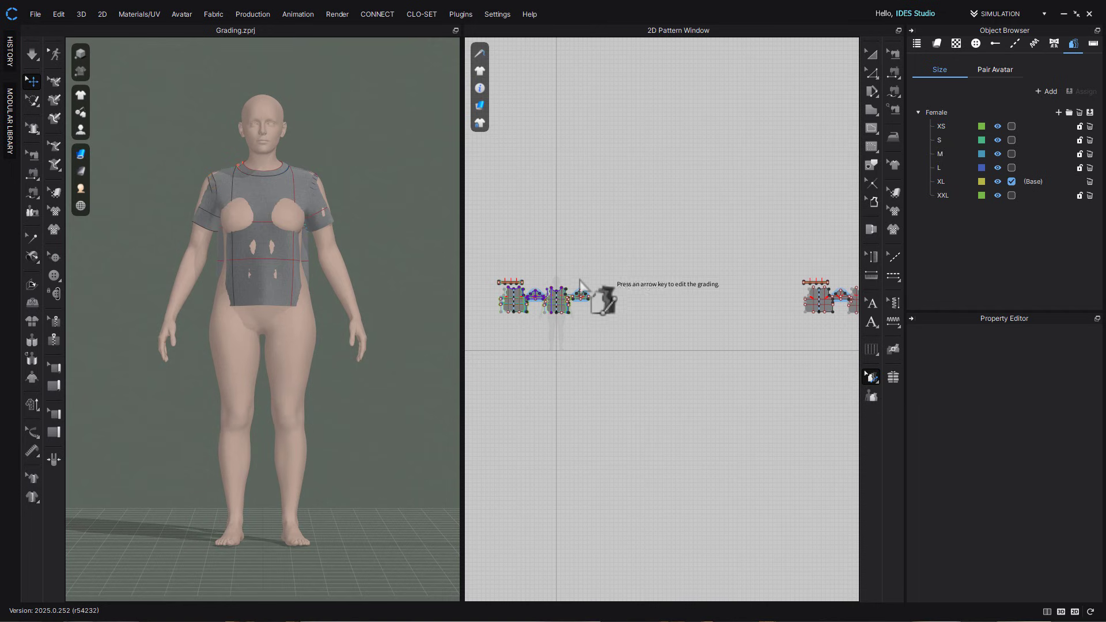
pyautogui.press('a')
pyautogui.moveTo(484, 268); pyautogui.dragTo(629, 345)
pyautogui.press('super+c')
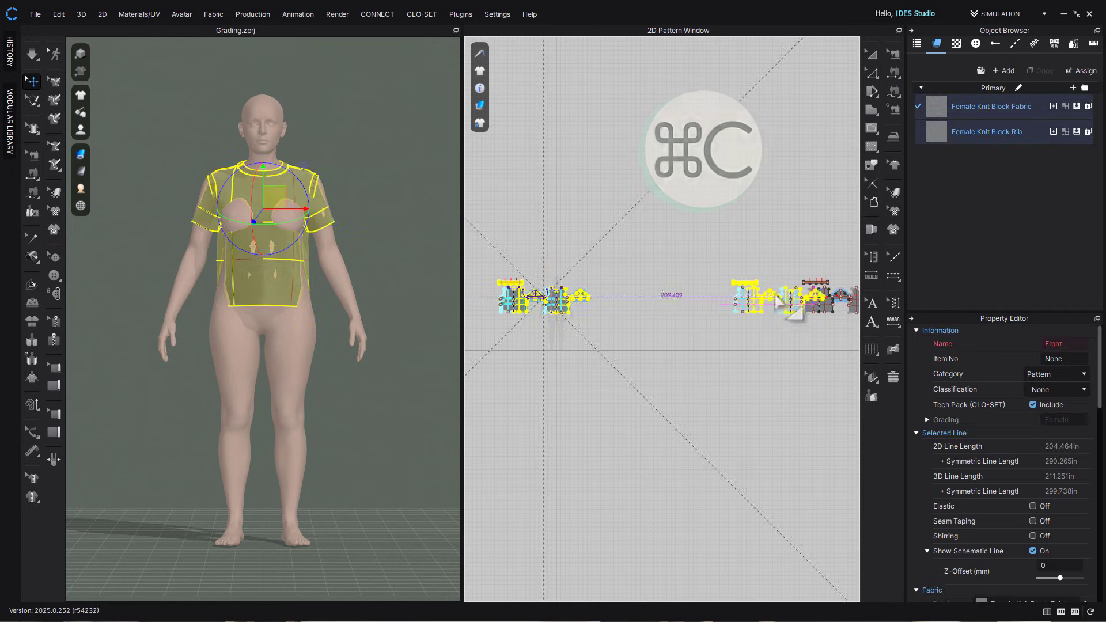
pyautogui.press('super+v')
pyautogui.click(764, 371)
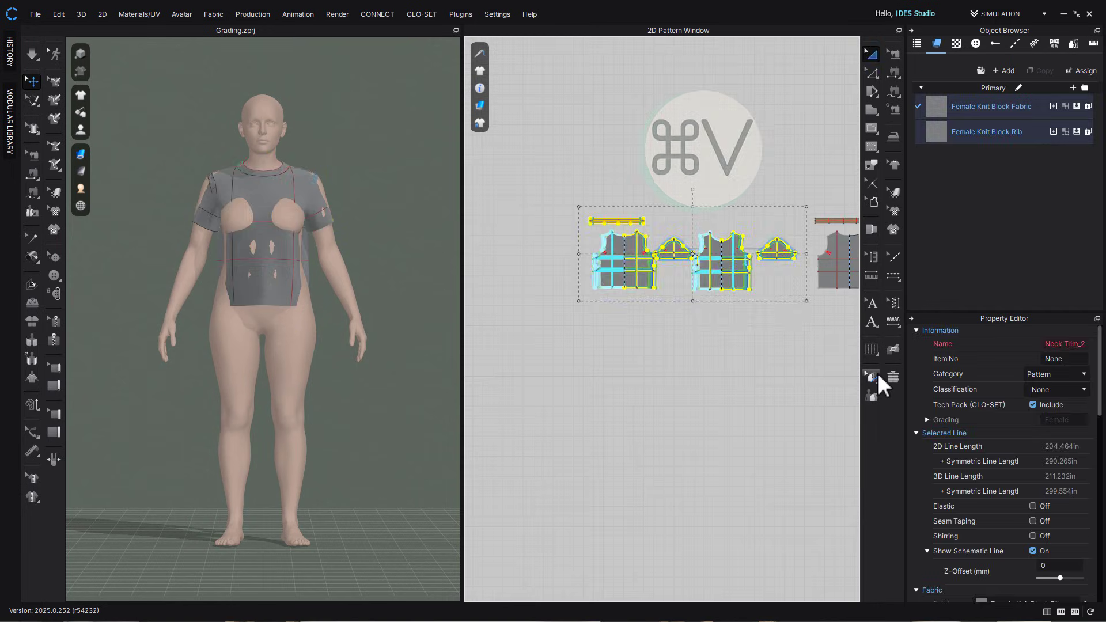
pyautogui.click(876, 375)
pyautogui.rightClick(741, 281)
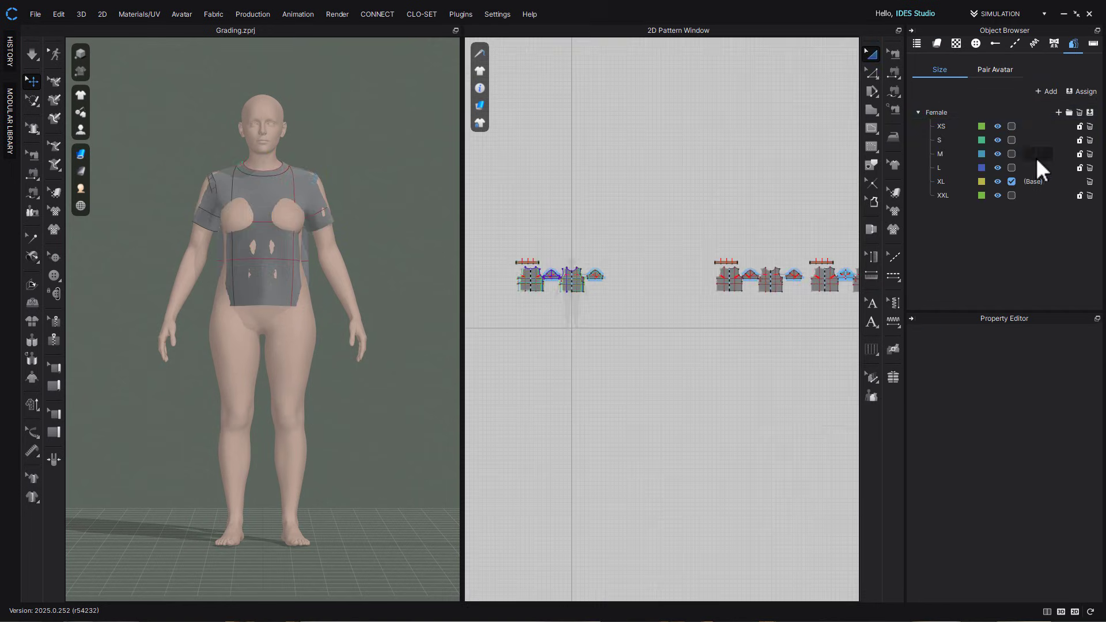
# Duplicate the size L T-shirt pattern between the graded original and the XL copy
pyautogui.moveTo(501, 249); pyautogui.dragTo(630, 321)
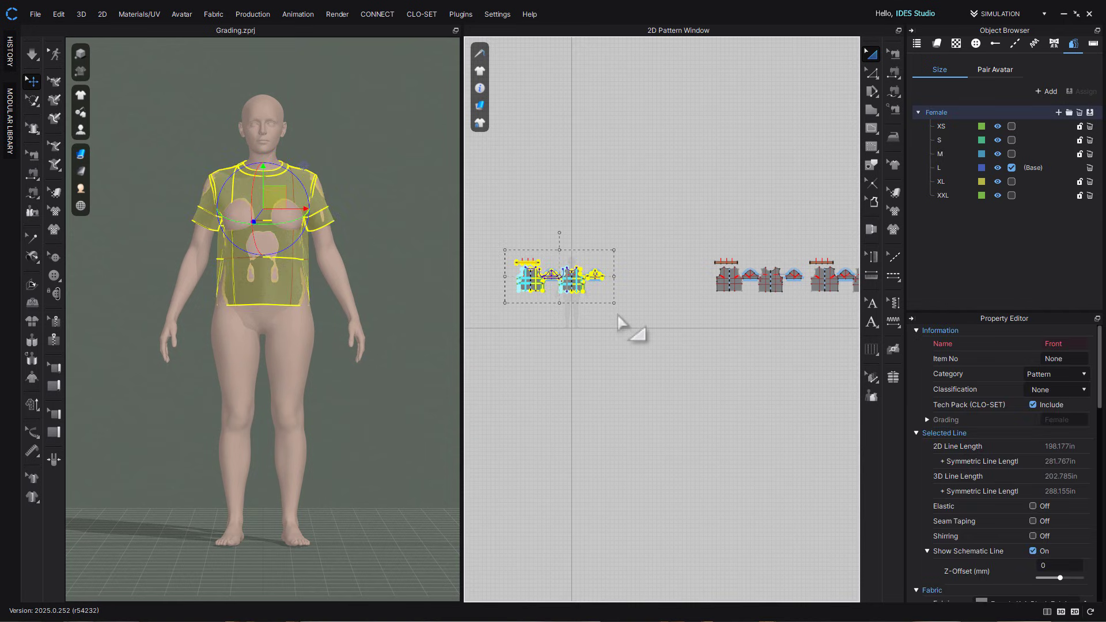
pyautogui.press('super+c')
pyautogui.press('super+v')
pyautogui.click(674, 282)
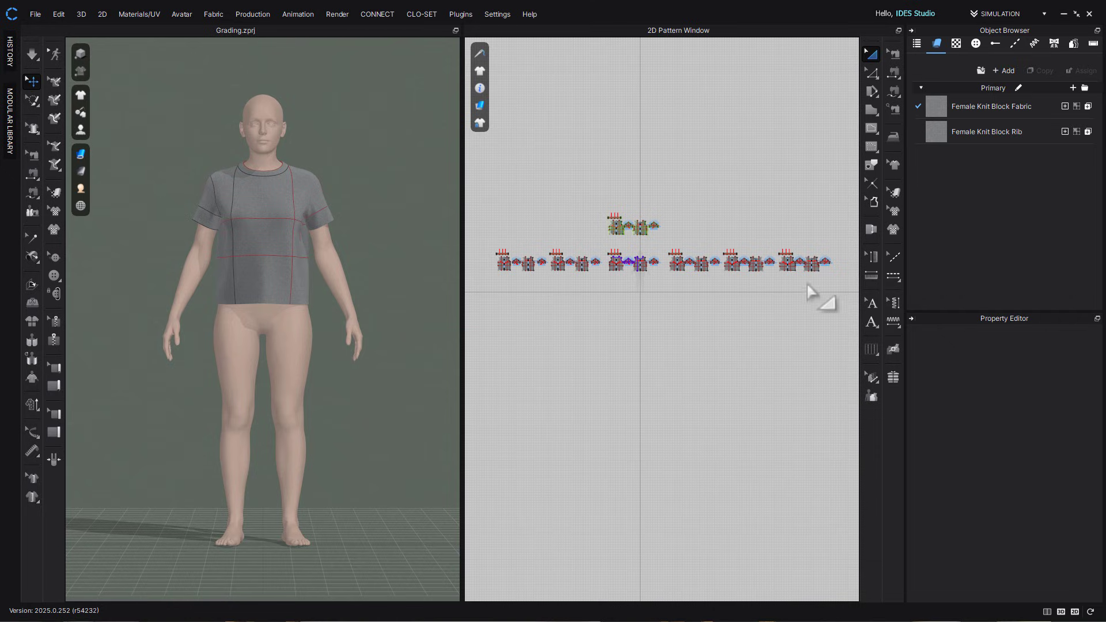
# Delete the surplus pattern set above the row and remove the Female size group
pyautogui.click(633, 225)
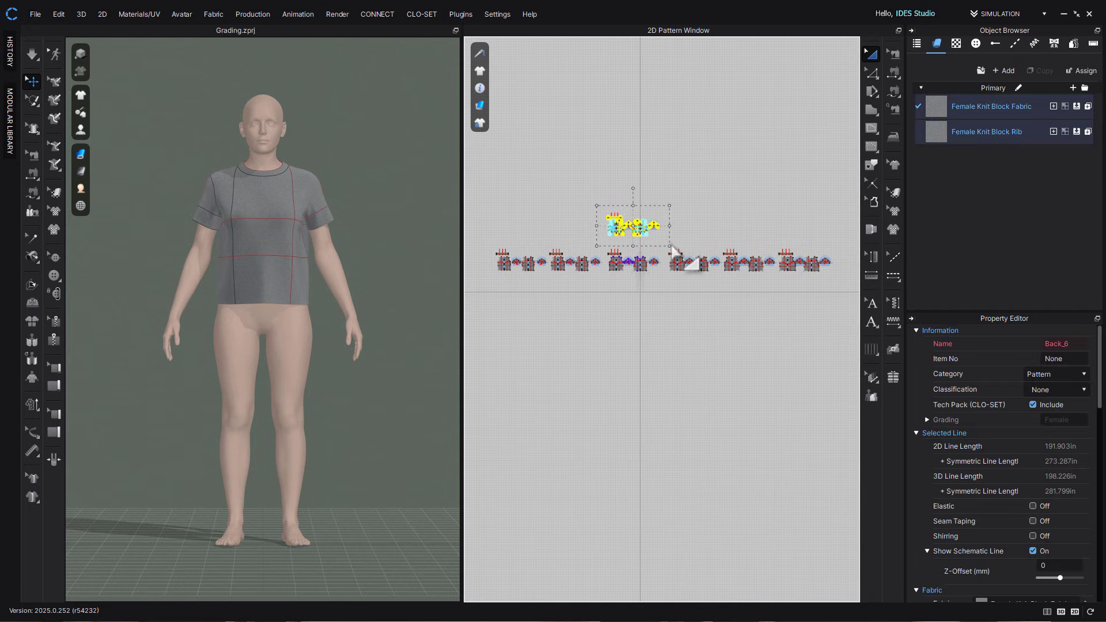
pyautogui.press('Delete')
pyautogui.click(1073, 45)
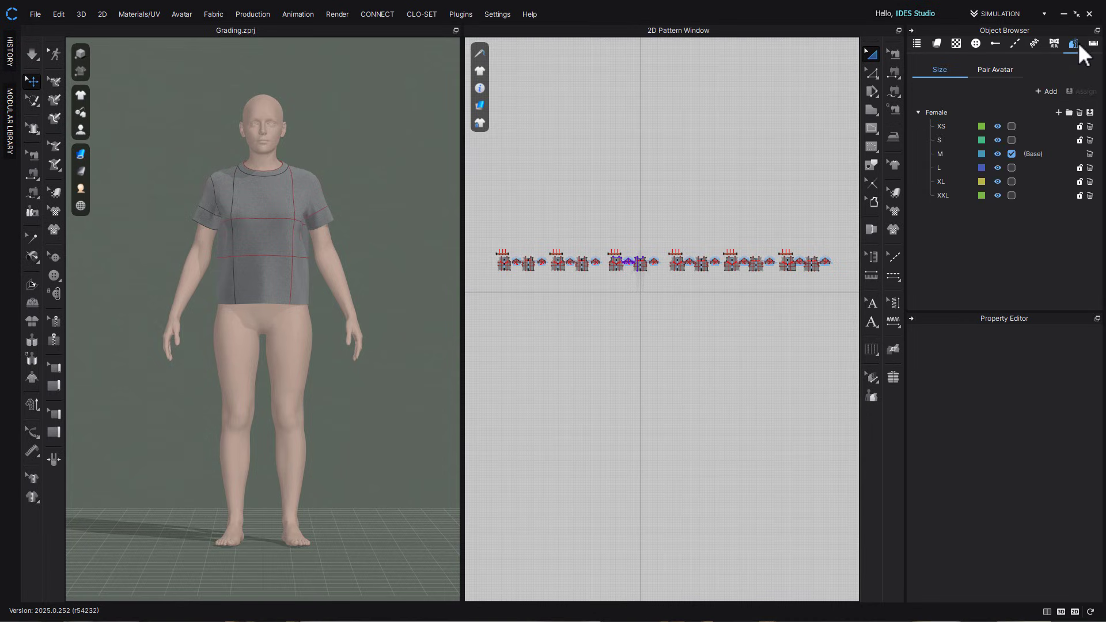
pyautogui.click(1080, 114)
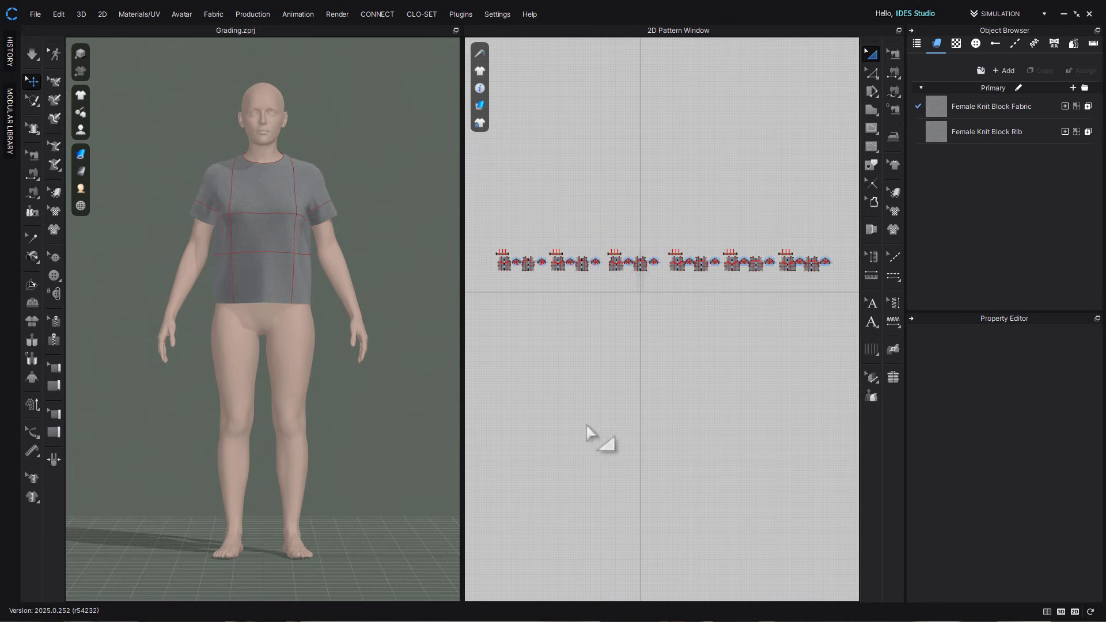
# Delete the current avatar and load the IDES_04-2F_Size6 avatar from the library in its place
pyautogui.click(295, 343)
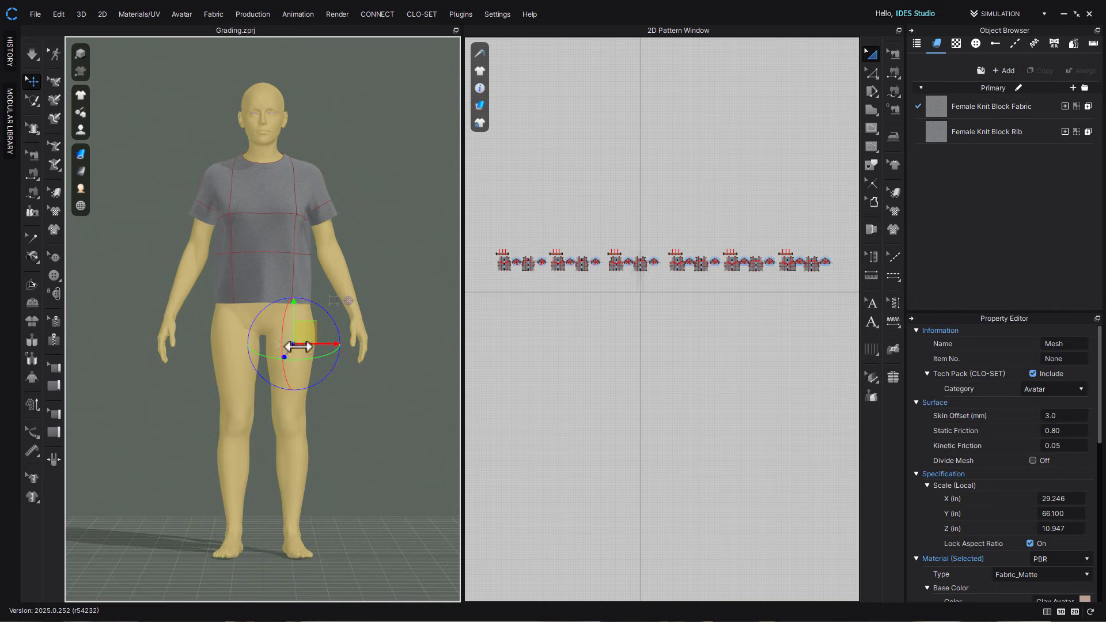
pyautogui.click(397, 385)
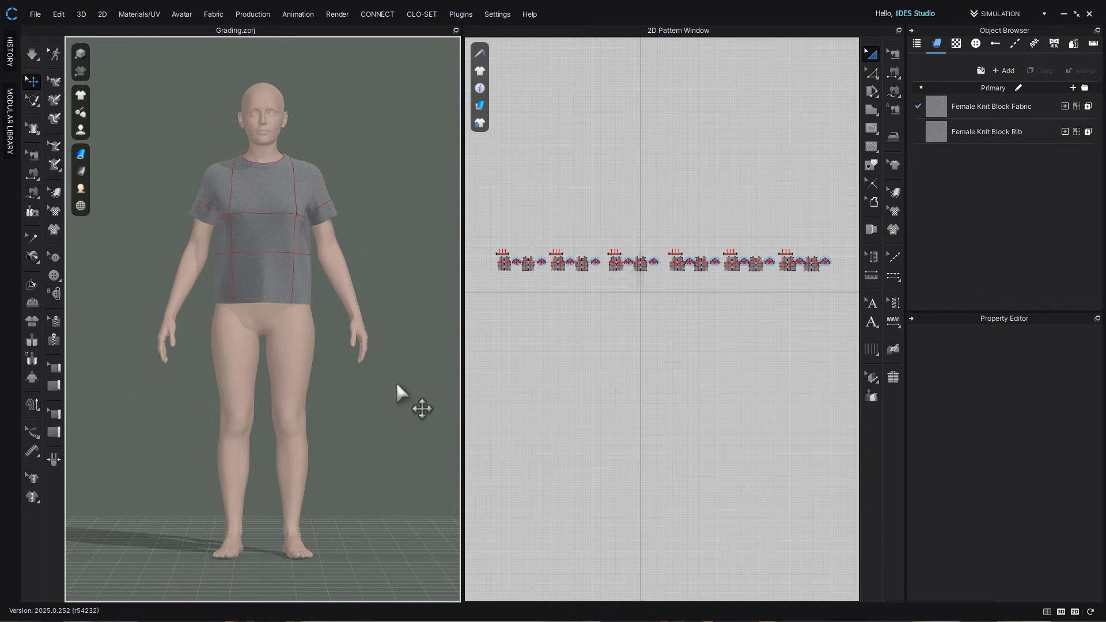
pyautogui.click(305, 363)
pyautogui.press('Delete')
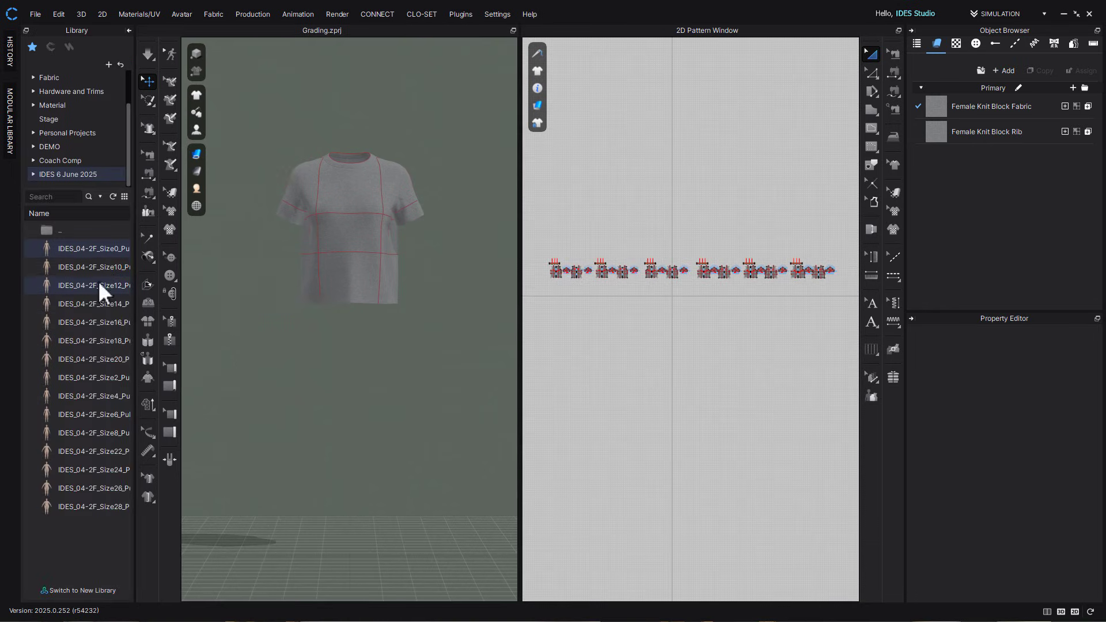
pyautogui.rightClick(107, 413)
pyautogui.click(147, 421)
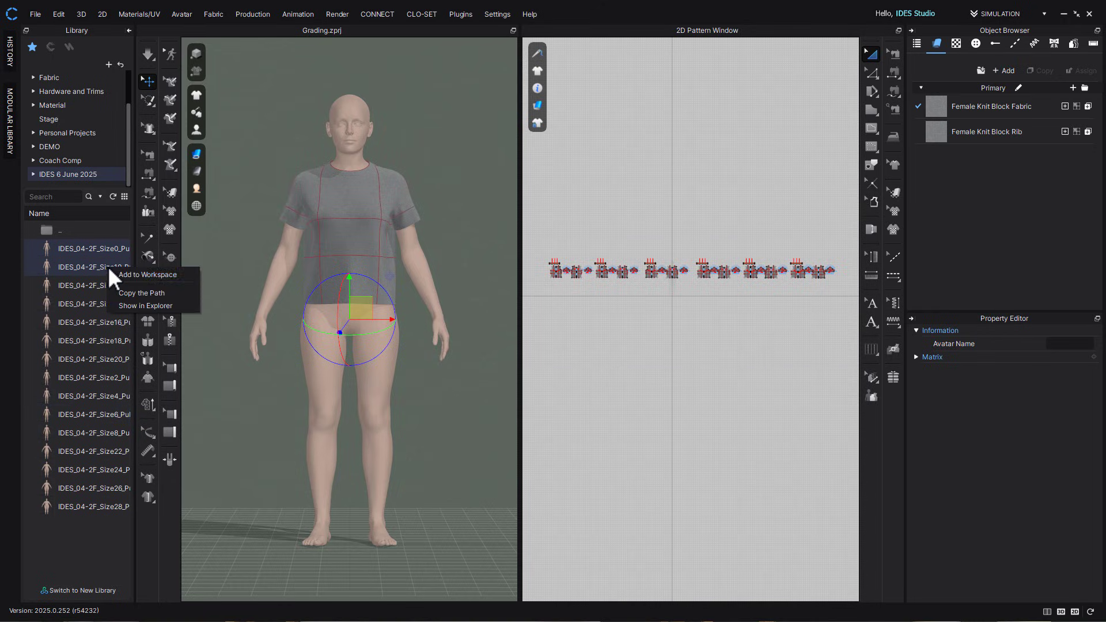
# Add the IDES_04-2F_Size10 avatar to the scene, translated 1 ft in X and 1 ft in Z
pyautogui.moveTo(109, 266); pyautogui.dragTo(426, 326)
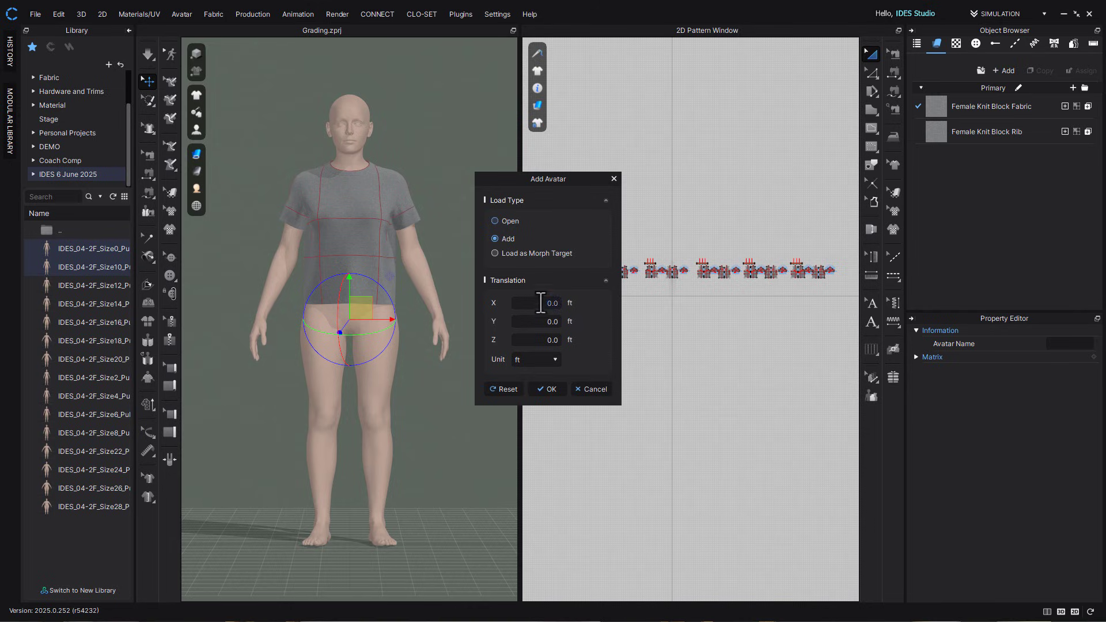
pyautogui.click(540, 303)
pyautogui.write('1')
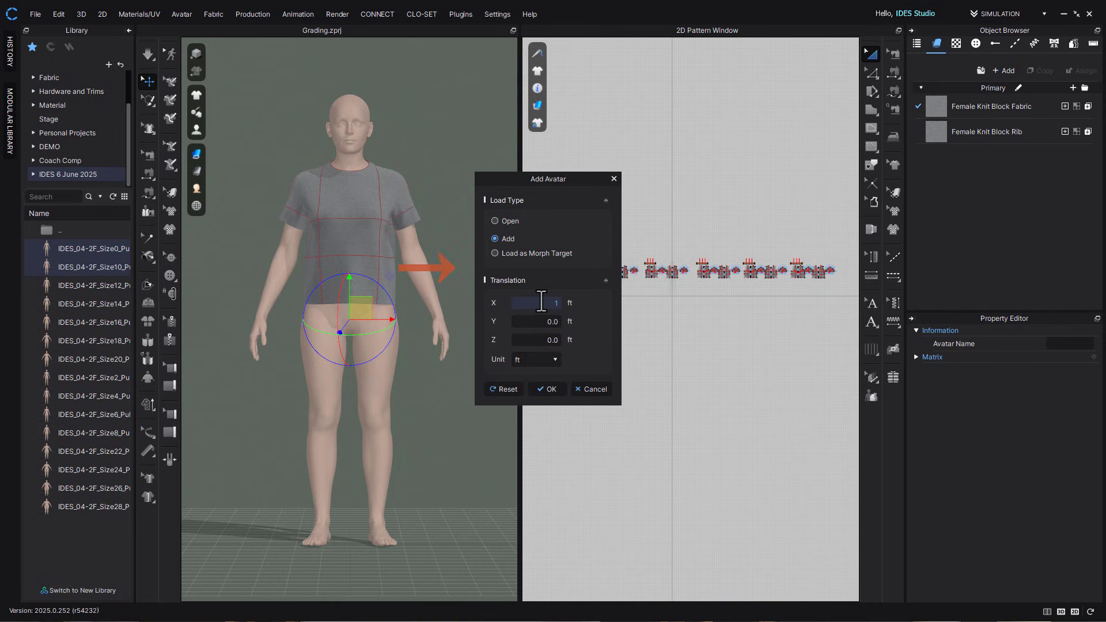
pyautogui.press('BackSpace')
pyautogui.write('-1')
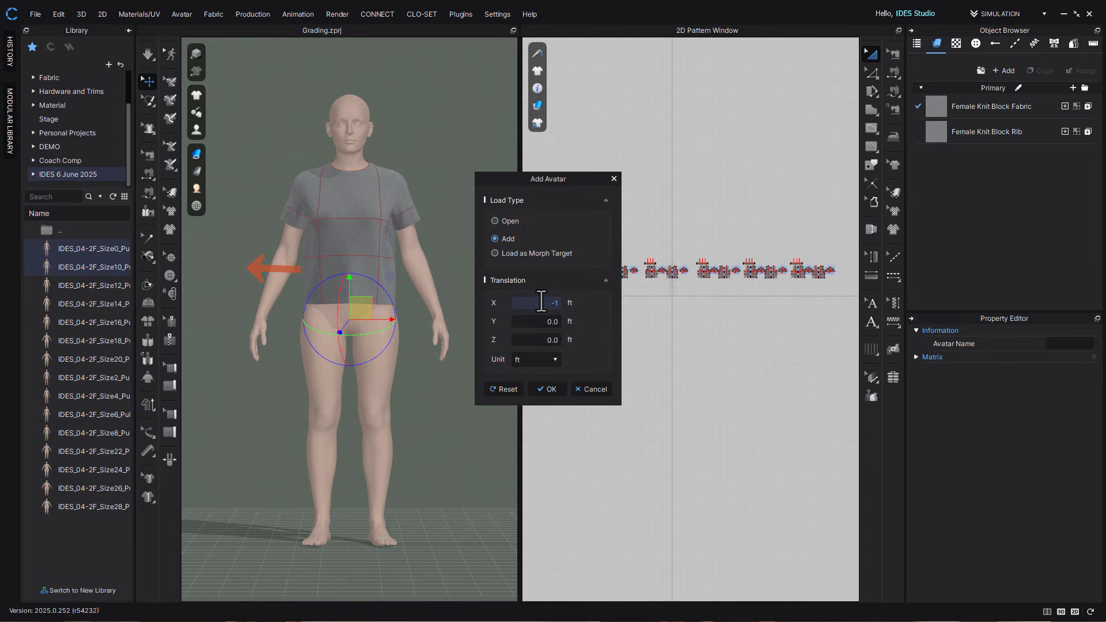
pyautogui.press('BackSpace')
pyautogui.press('BackSpace')
pyautogui.write('1')
pyautogui.press('Tab')
pyautogui.press('Tab')
pyautogui.write('1')
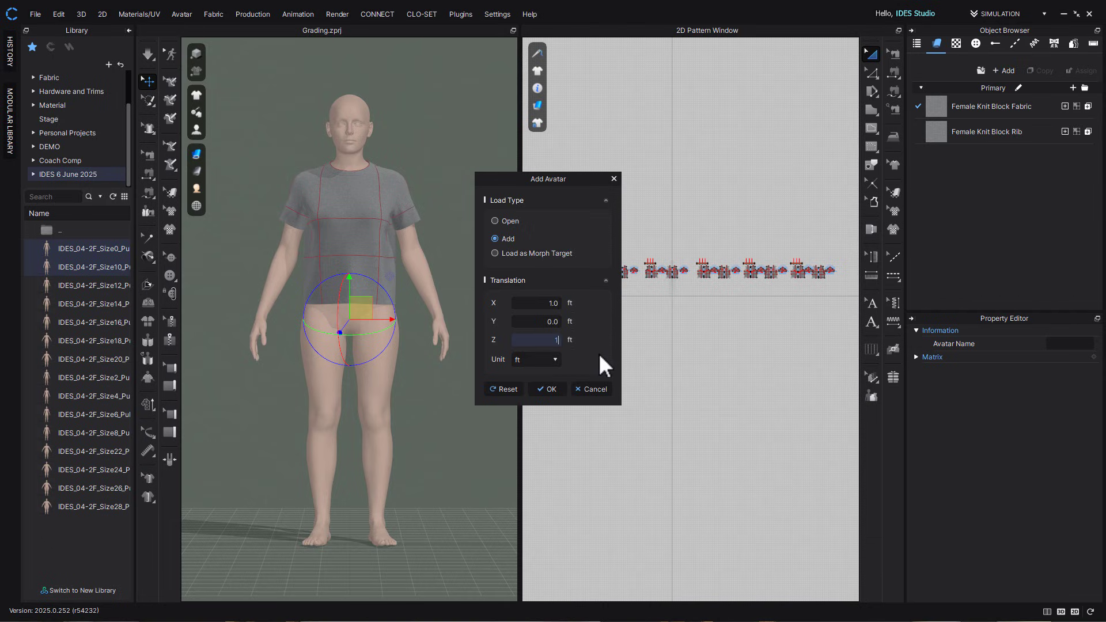
pyautogui.click(547, 389)
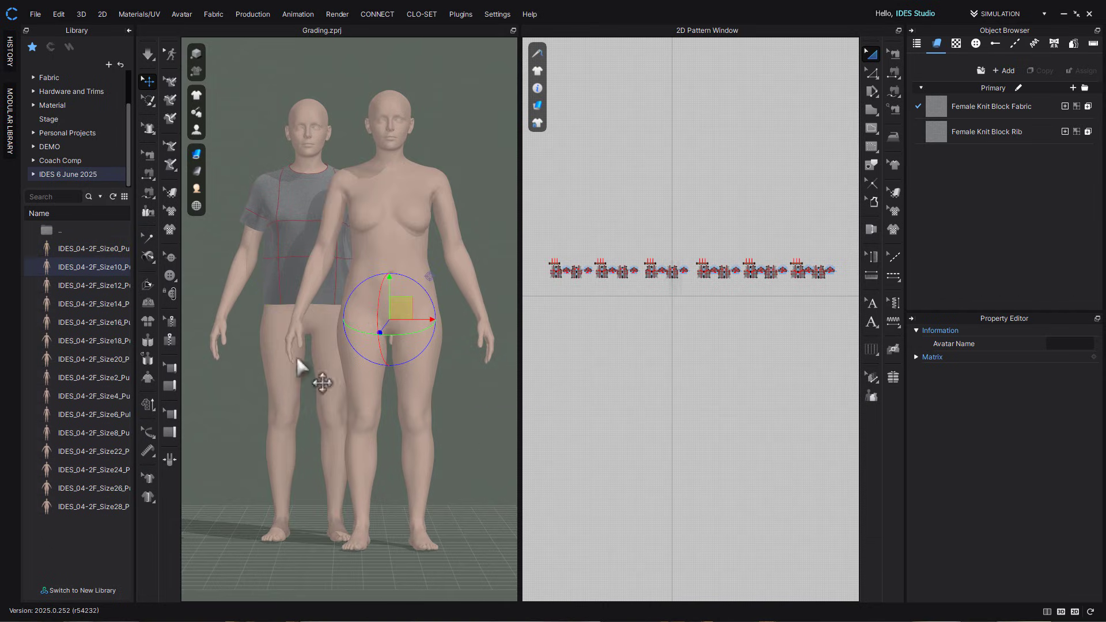
# Add the IDES_04-2F_Size12 avatar to the scene, translated 2 ft in X and 2 ft in Z
pyautogui.rightClick(107, 289)
pyautogui.click(164, 296)
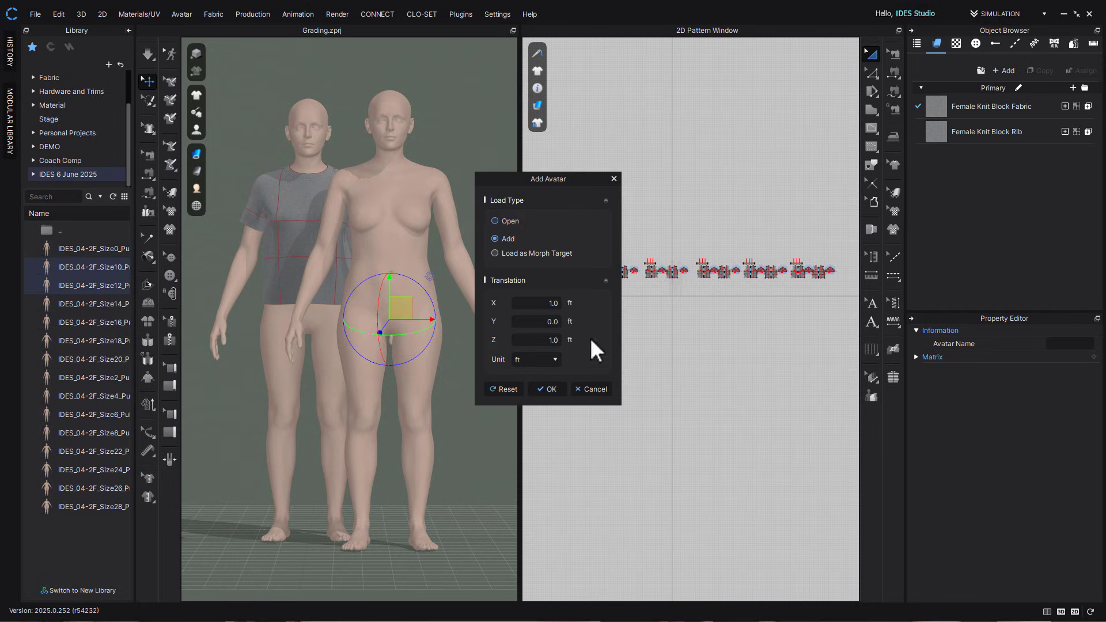
pyautogui.doubleClick(533, 303)
pyautogui.write('2')
pyautogui.press('Tab')
pyautogui.press('Tab')
pyautogui.write('2')
pyautogui.click(552, 387)
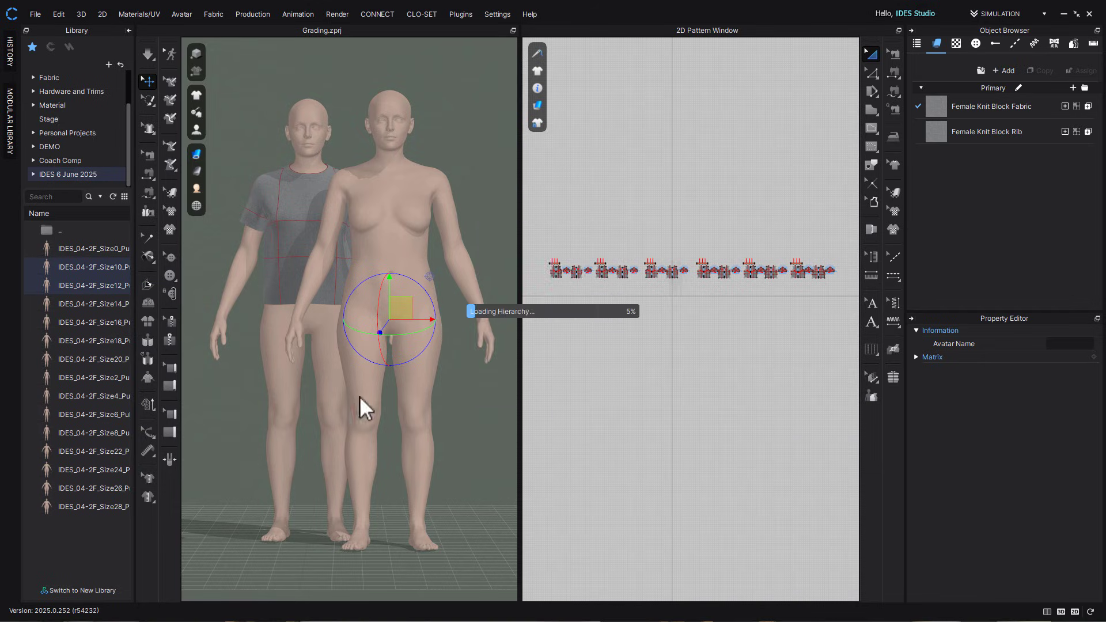
# Add the IDES_04-2F_Size16 avatar to the scene, translated 3 ft in X and 3 ft in Z
pyautogui.rightClick(110, 323)
pyautogui.click(151, 334)
pyautogui.doubleClick(551, 304)
pyautogui.write('3')
pyautogui.doubleClick(553, 340)
pyautogui.write('3')
pyautogui.click(549, 387)
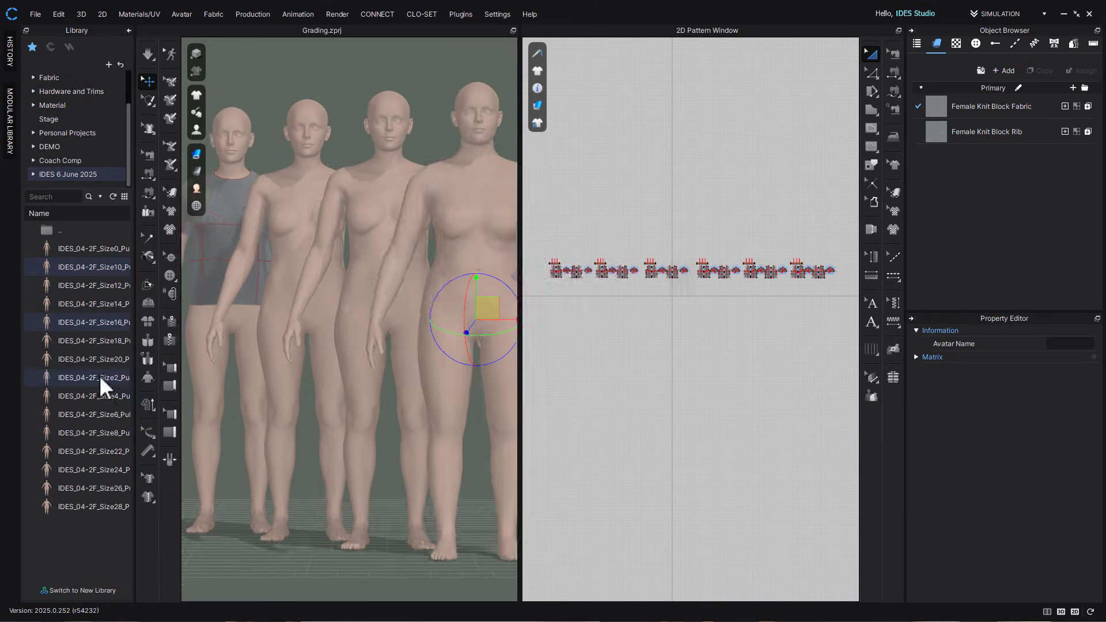
# Add the IDES_04-2F_Size2 avatar to the scene, translated -1 ft in X and -1 ft in Z
pyautogui.rightClick(99, 375)
pyautogui.click(157, 384)
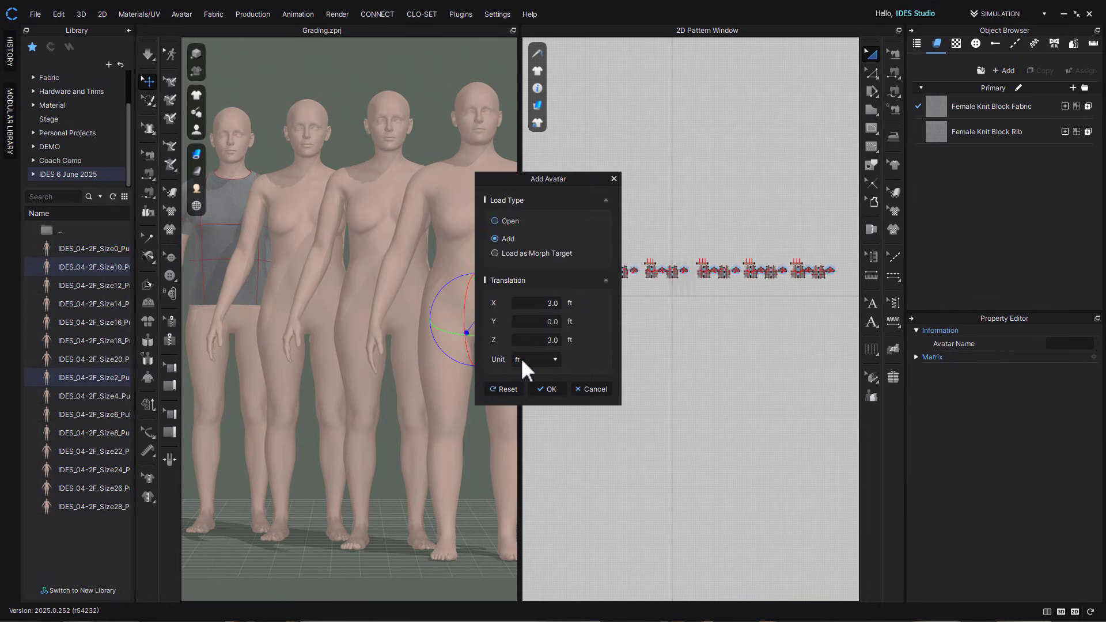
pyautogui.doubleClick(544, 303)
pyautogui.write('-1')
pyautogui.doubleClick(541, 340)
pyautogui.write('-1')
pyautogui.click(547, 387)
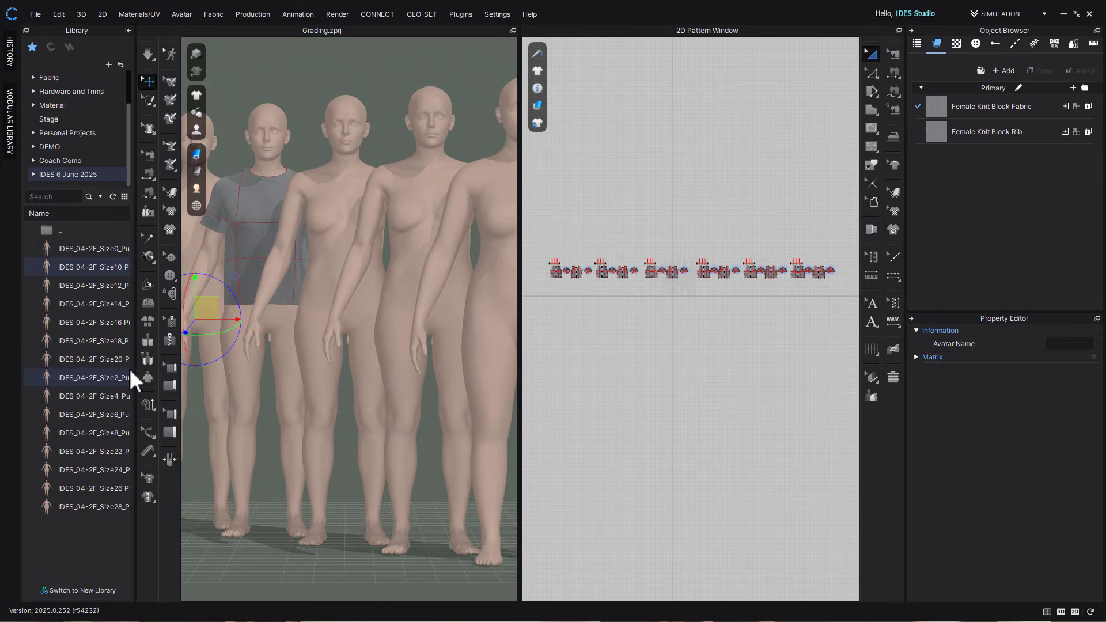
# Add the IDES_04-2F_Size0 avatar with an X translation of -2 ft and a Z offset that continues the diagonal row
pyautogui.rightClick(102, 249)
pyautogui.click(144, 257)
pyautogui.doubleClick(544, 304)
pyautogui.write('-2')
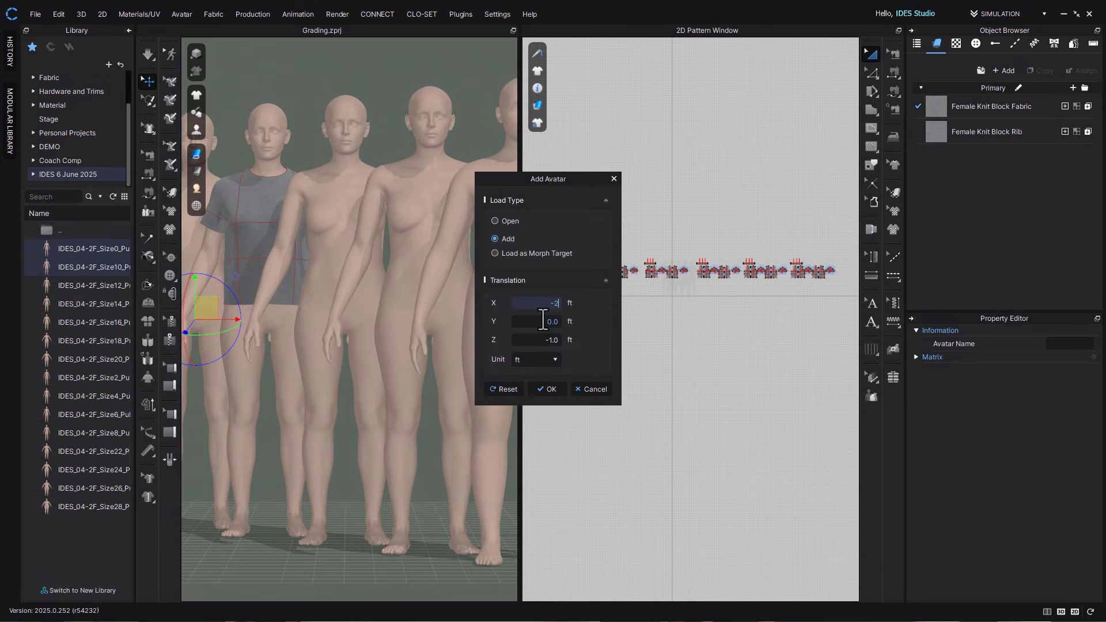
pyautogui.doubleClick(545, 340)
pyautogui.press('Return')
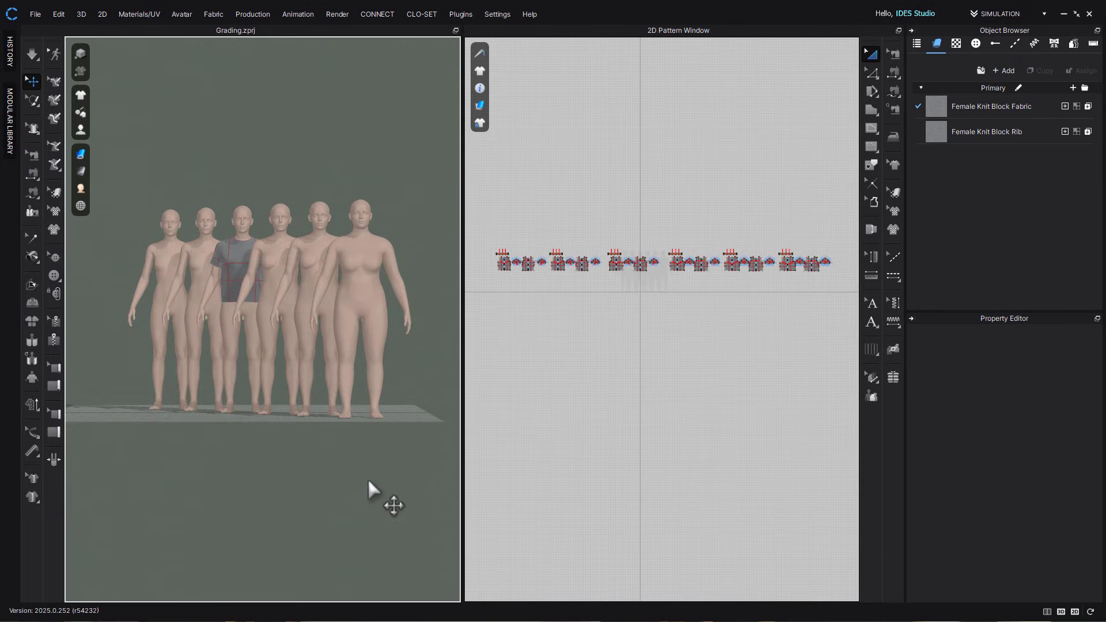
# Select the size L pattern set and move its 3D garment onto the Size10 avatar
pyautogui.scroll(2, 377, 495)
pyautogui.scroll(1, 368, 478)
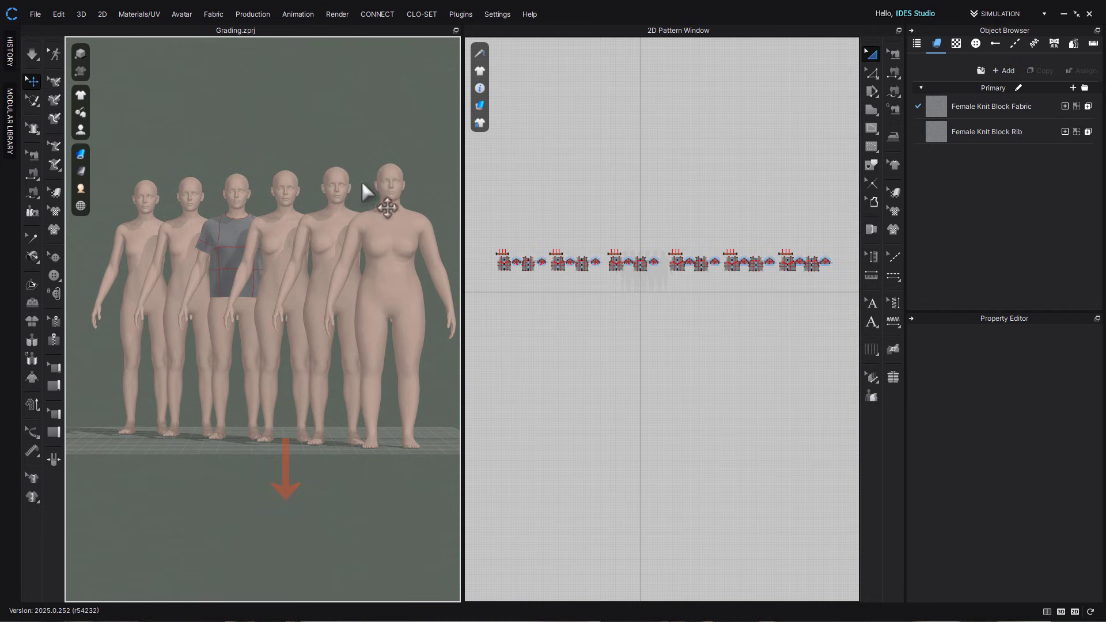
pyautogui.click(637, 271)
pyautogui.scroll(3, 637, 271)
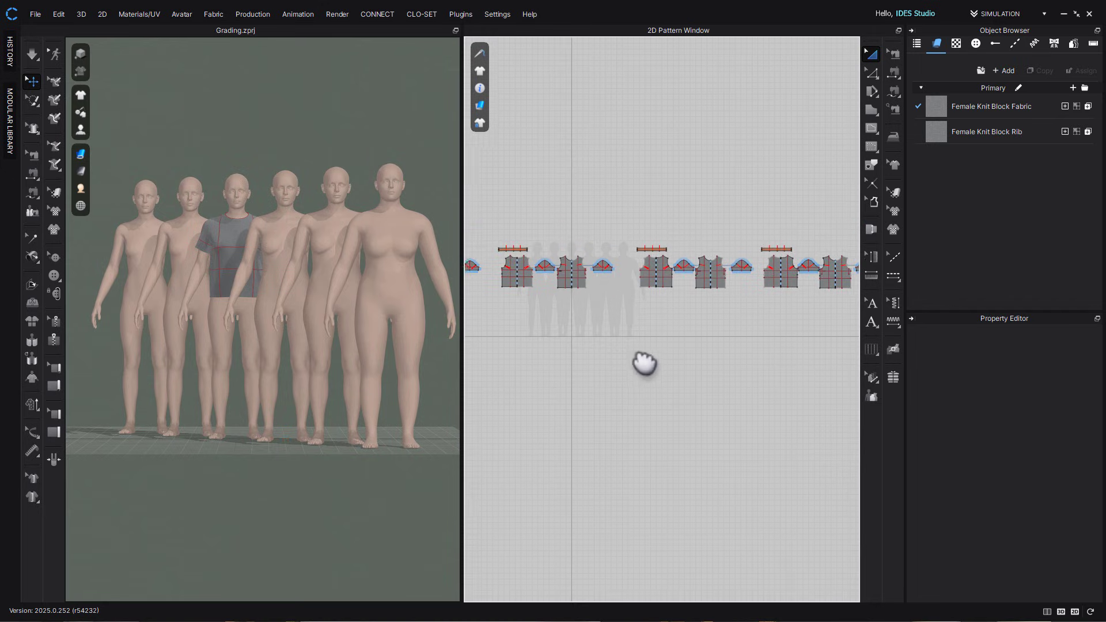
pyautogui.moveTo(761, 336); pyautogui.dragTo(763, 338)
pyautogui.scroll(-8, 393, 375)
pyautogui.moveTo(444, 292); pyautogui.dragTo(330, 292)
pyautogui.press('6')
pyautogui.scroll(8, 290, 213)
pyautogui.moveTo(290, 213); pyautogui.dragTo(247, 217)
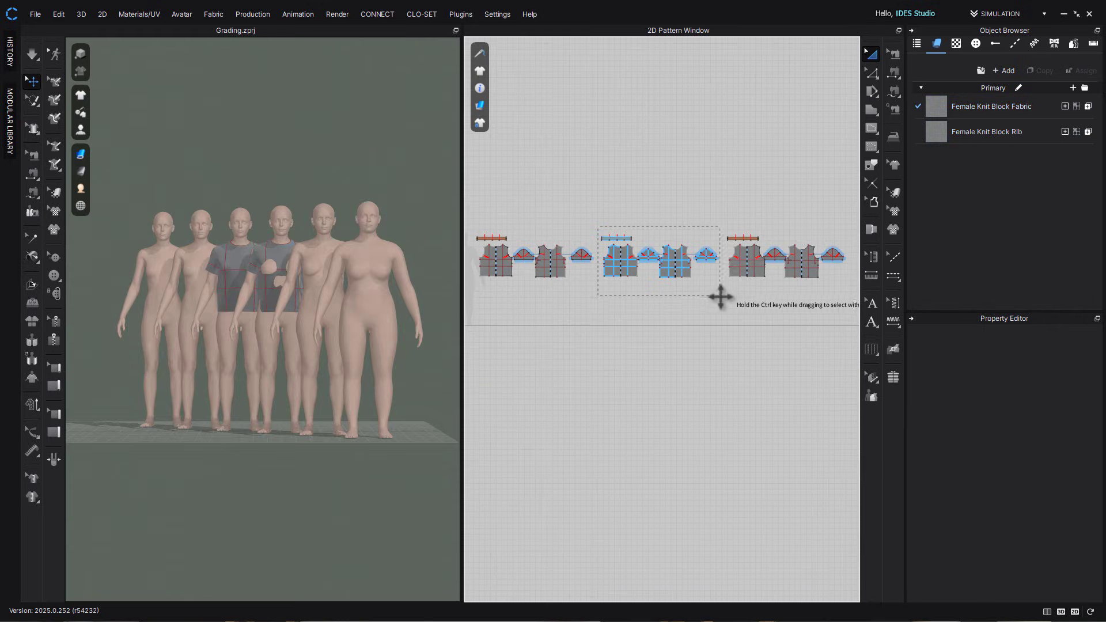
# Move the remaining 3D garments onto their matching-size avatars, finishing with the smallest garment on the Size0 avatar
pyautogui.scroll(-8, 414, 331)
pyautogui.moveTo(448, 308); pyautogui.dragTo(301, 309)
pyautogui.press('6')
pyautogui.scroll(8, 322, 235)
pyautogui.moveTo(321, 235); pyautogui.dragTo(156, 248)
pyautogui.press('2')
pyautogui.scroll(3, 251, 235)
pyautogui.press('6')
pyautogui.scroll(-5, 245, 257)
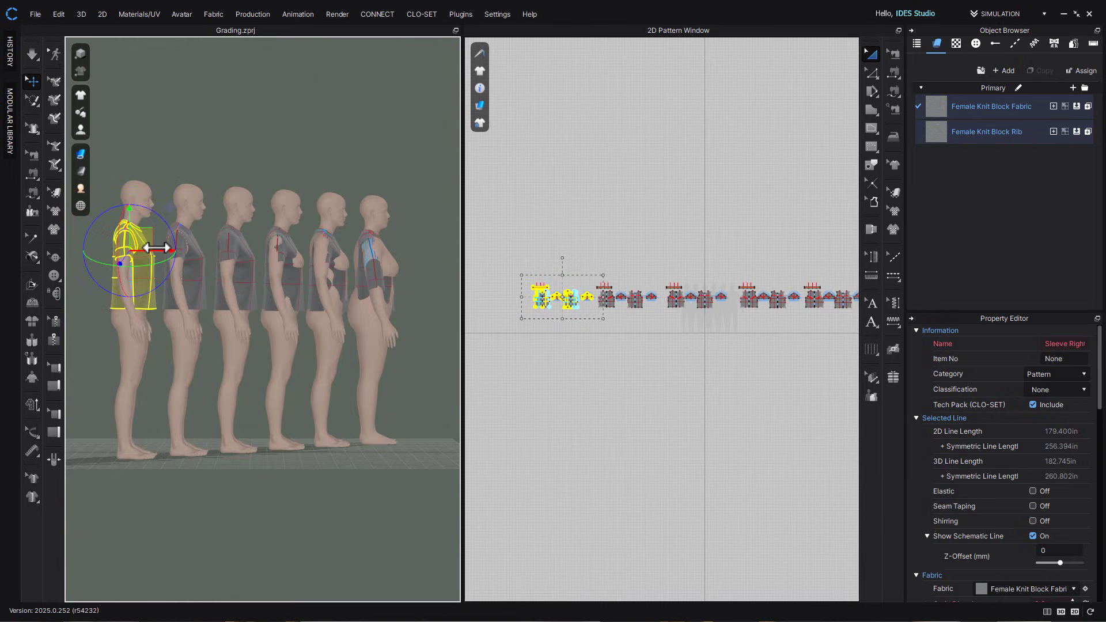
pyautogui.press('2')
pyautogui.scroll(-5, 222, 345)
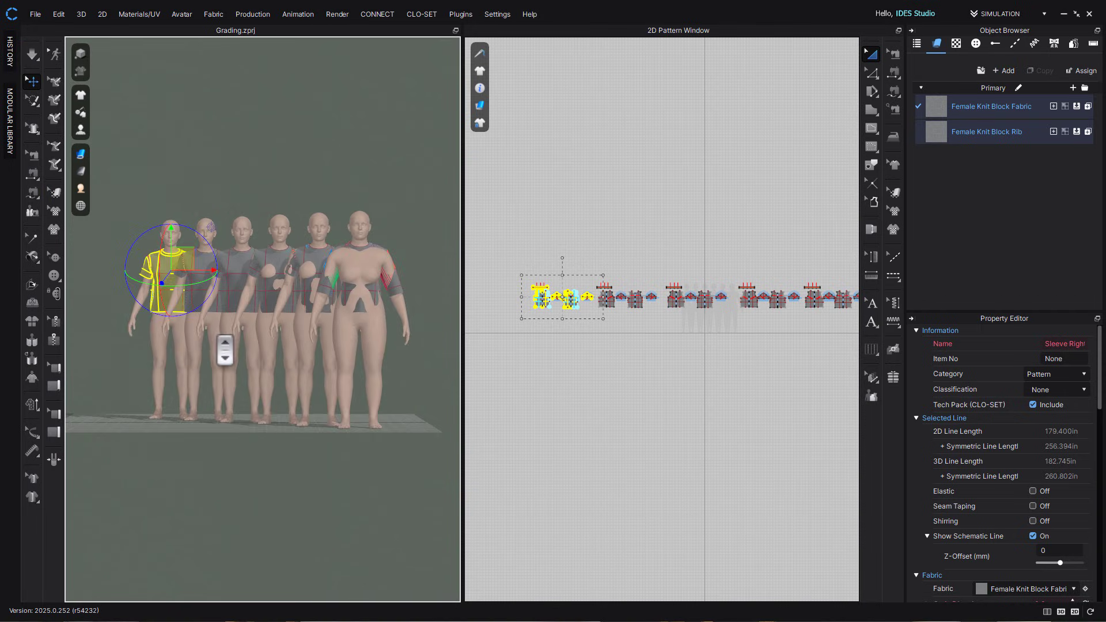
# Simulate all six T-shirts so they drape on their avatars, and stop the simulation
pyautogui.scroll(2, 308, 484)
pyautogui.press('space')
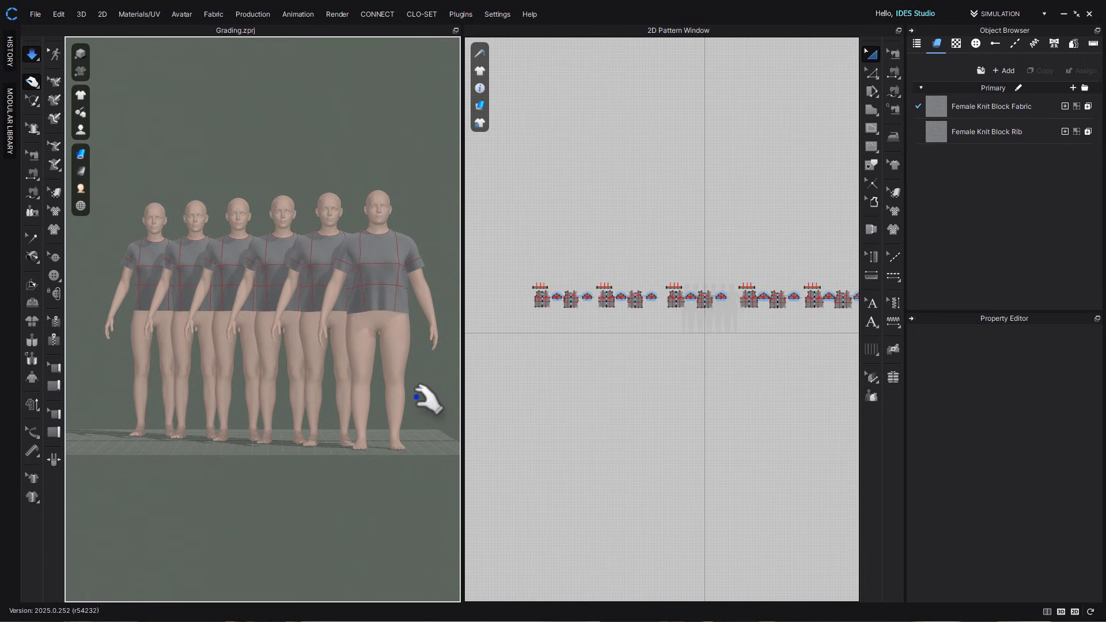
pyautogui.press('space')
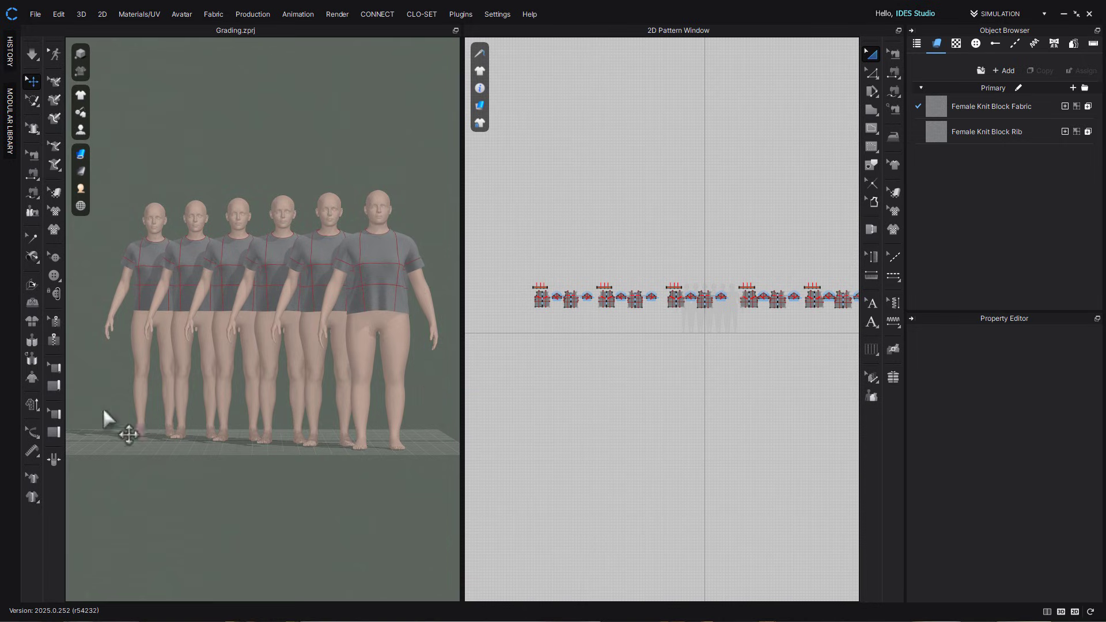
# Apply the Hi-Res properties with 5.0 mm particle distance, 1.0 mm collision thickness and 0.1 mm skin offset, and simulate the garments
pyautogui.click(30, 405)
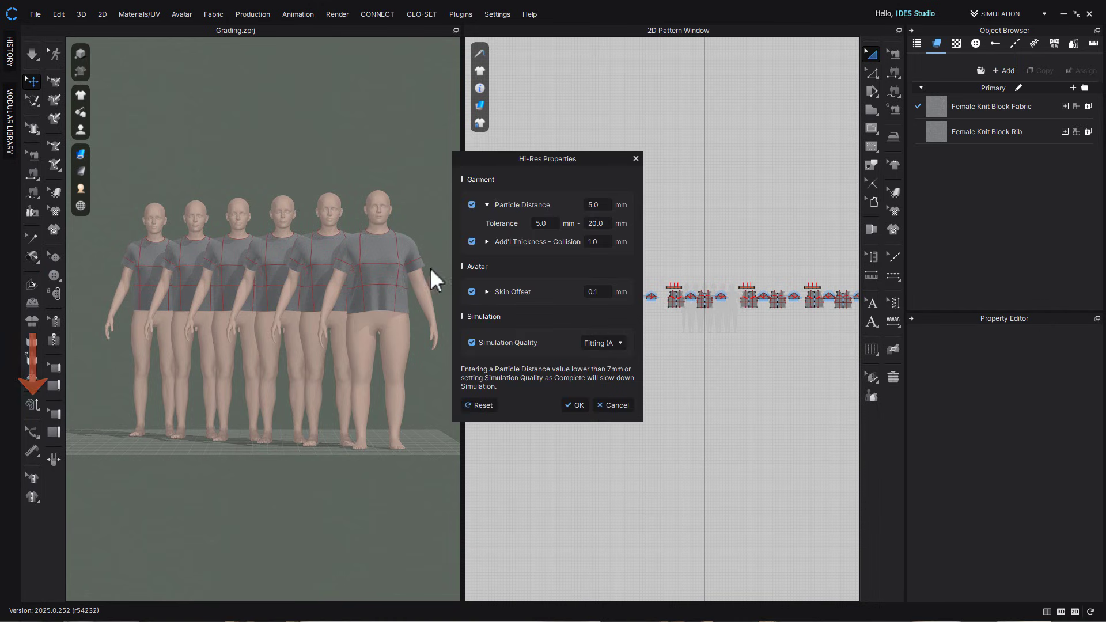
pyautogui.click(576, 405)
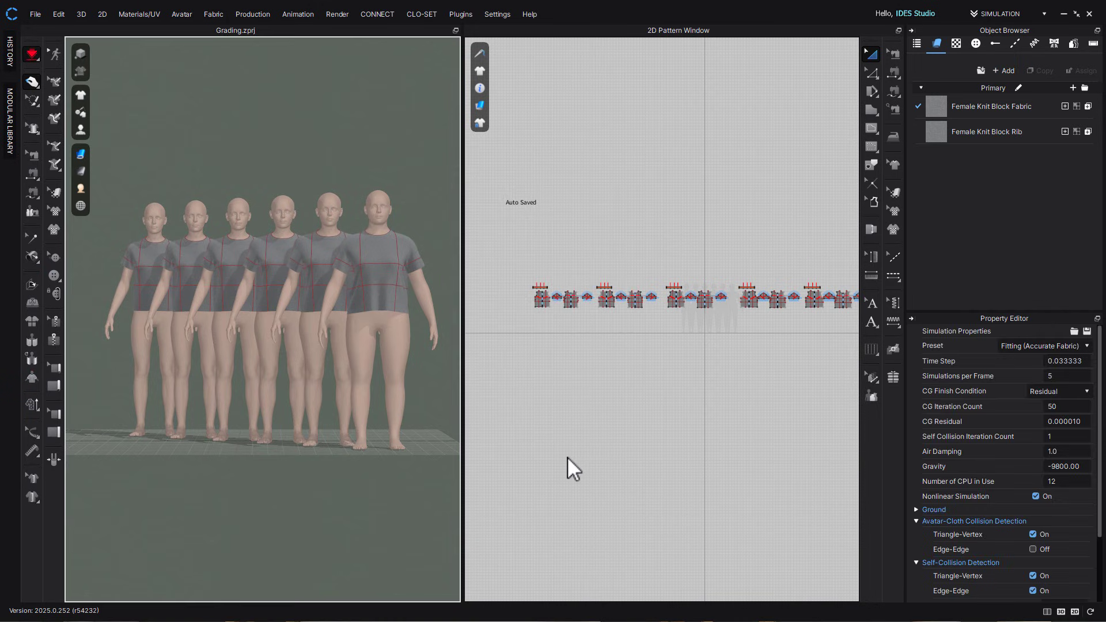
pyautogui.press('space')
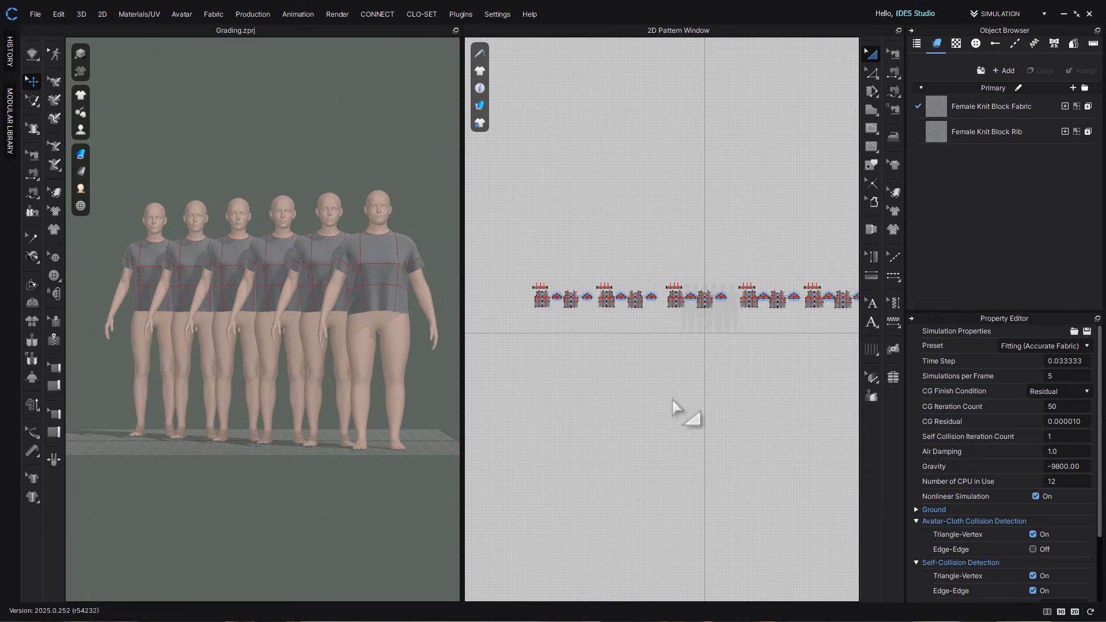
pyautogui.click(674, 401)
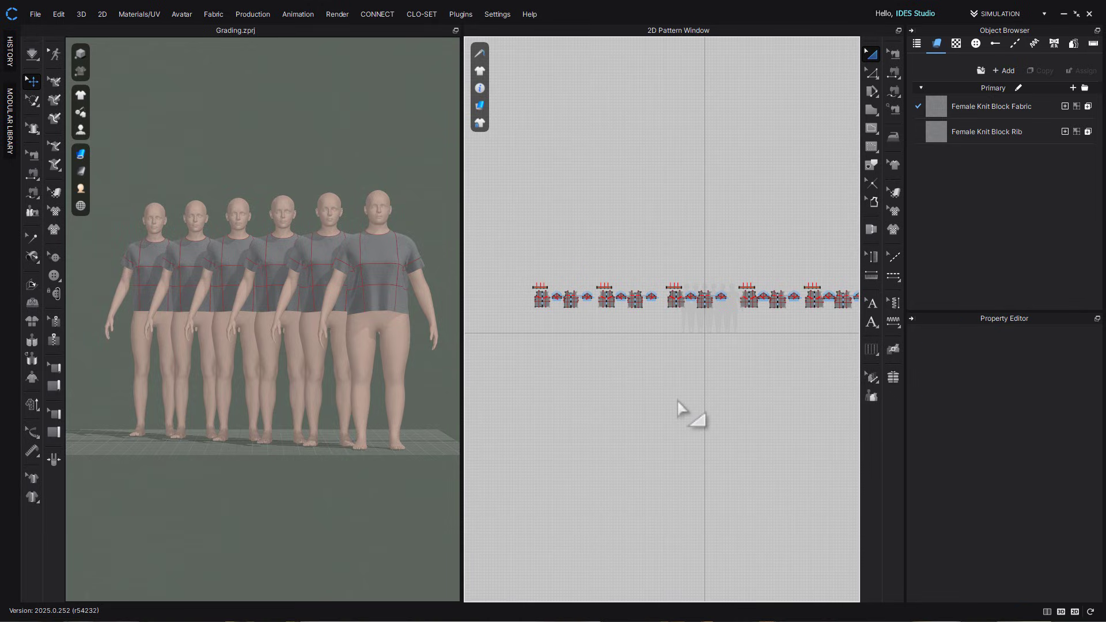
# Save the project under the name WhateverYouWantToCallThis
pyautogui.click(35, 13)
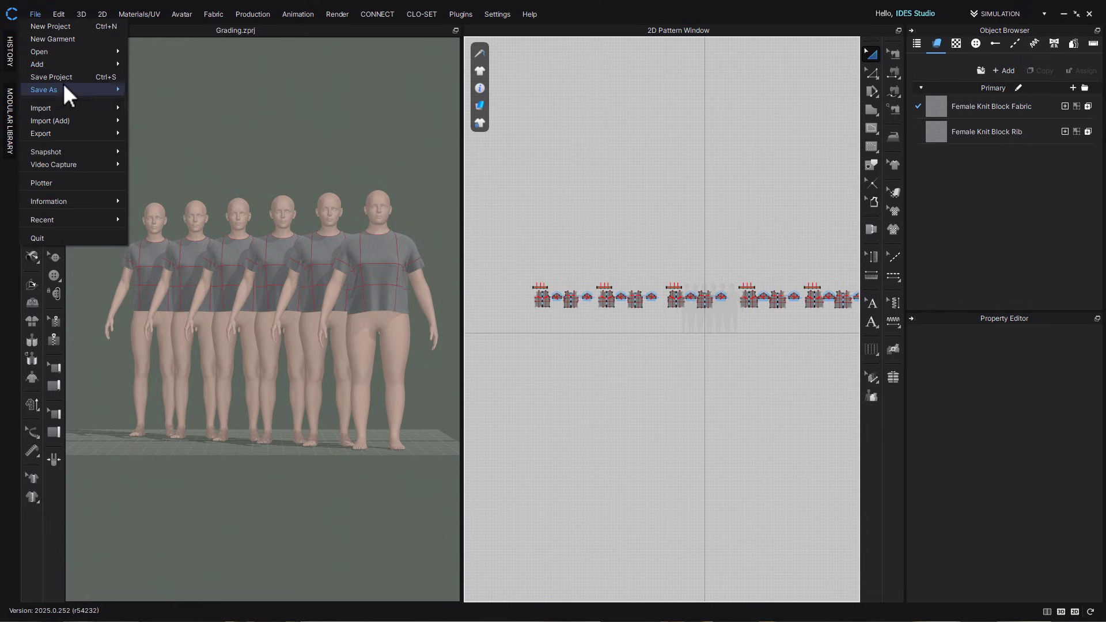
pyautogui.moveTo(63, 83)
pyautogui.click(158, 88)
pyautogui.write('WhateverYouWantToCallThis')
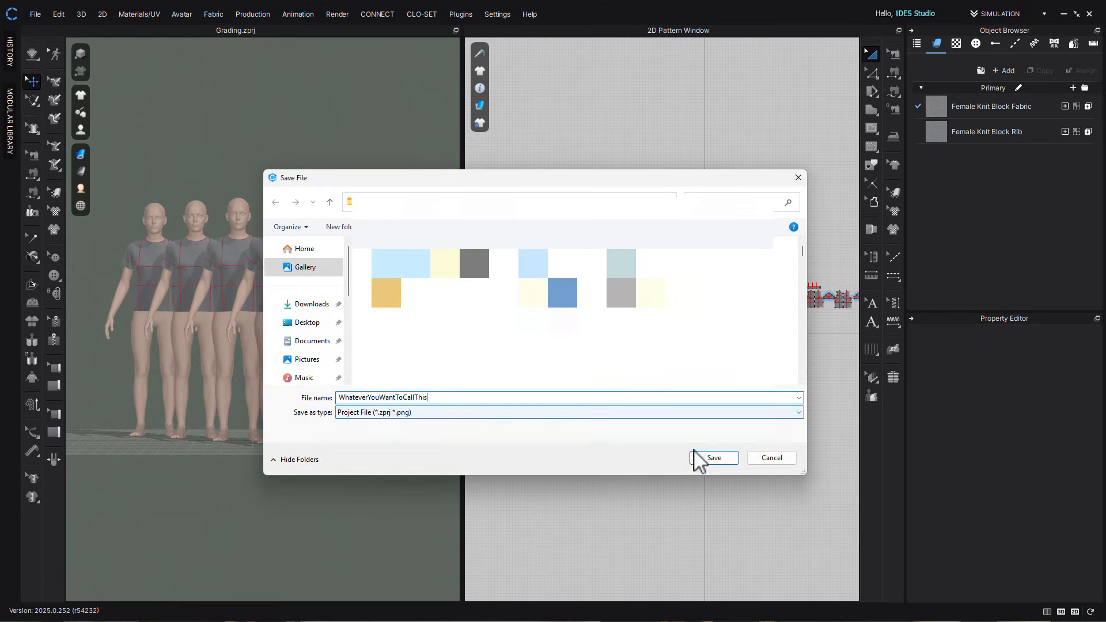
pyautogui.click(700, 458)
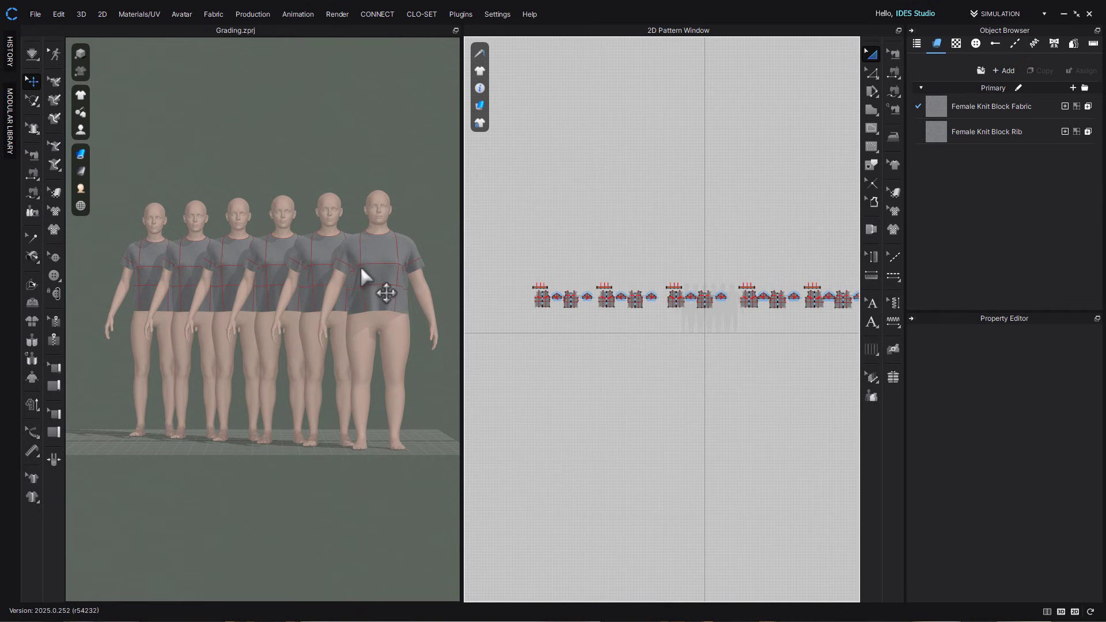
# Show the 2D Pattern Window alone and look over the row of size pattern sets
pyautogui.click(1074, 611)
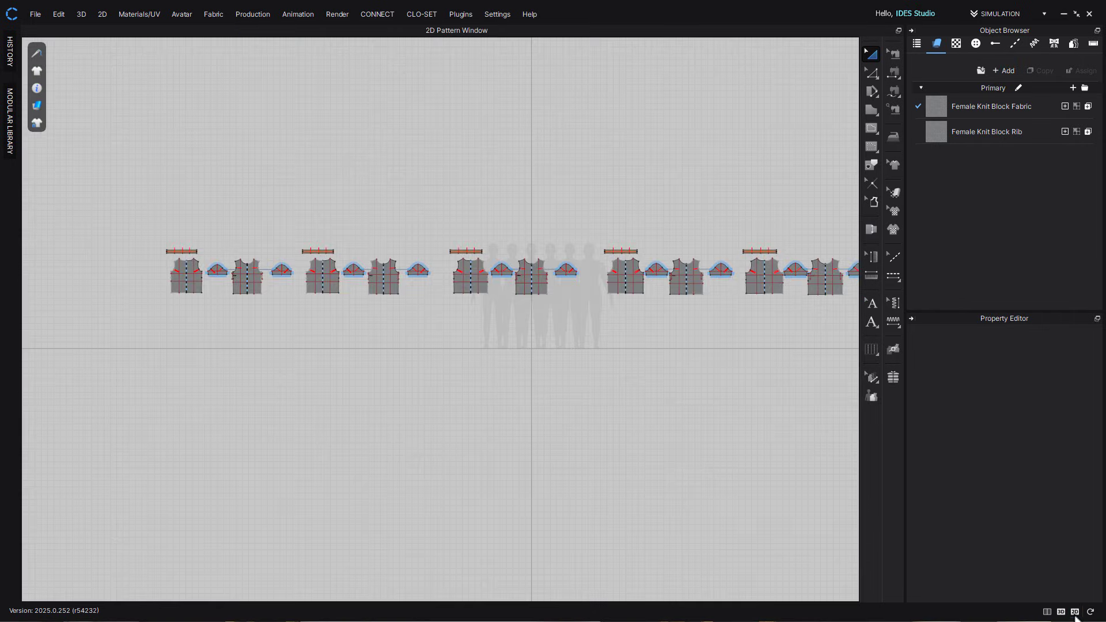
pyautogui.moveTo(575, 363); pyautogui.dragTo(508, 368, button='right')
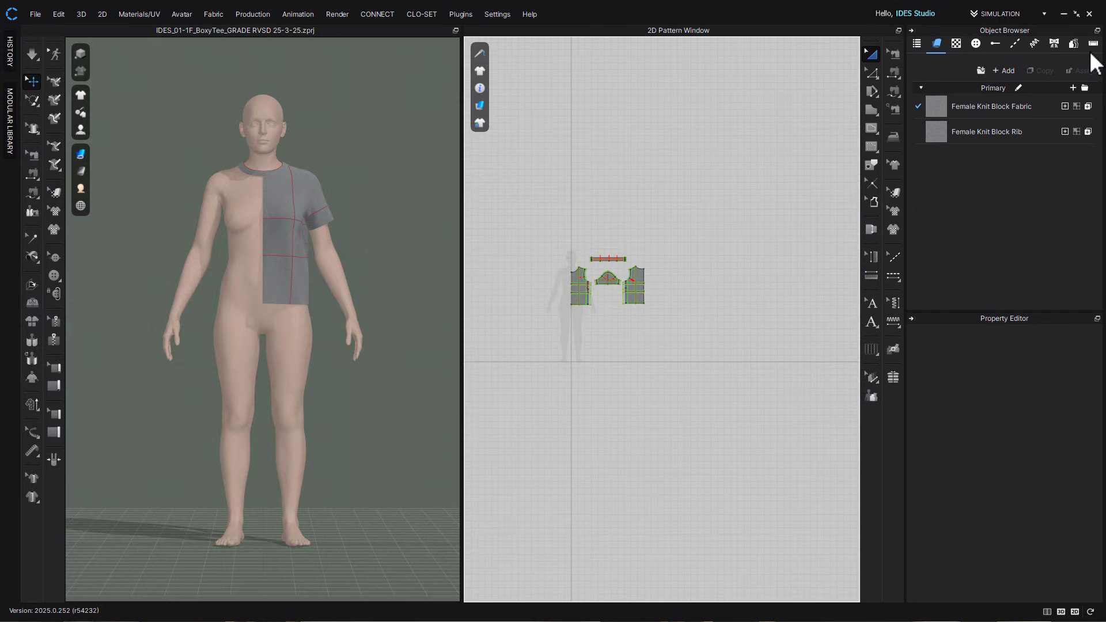
# Set XXL as the base size of the graded boxy tee and paste a copy of all its pattern pieces beside the originals
pyautogui.click(1073, 43)
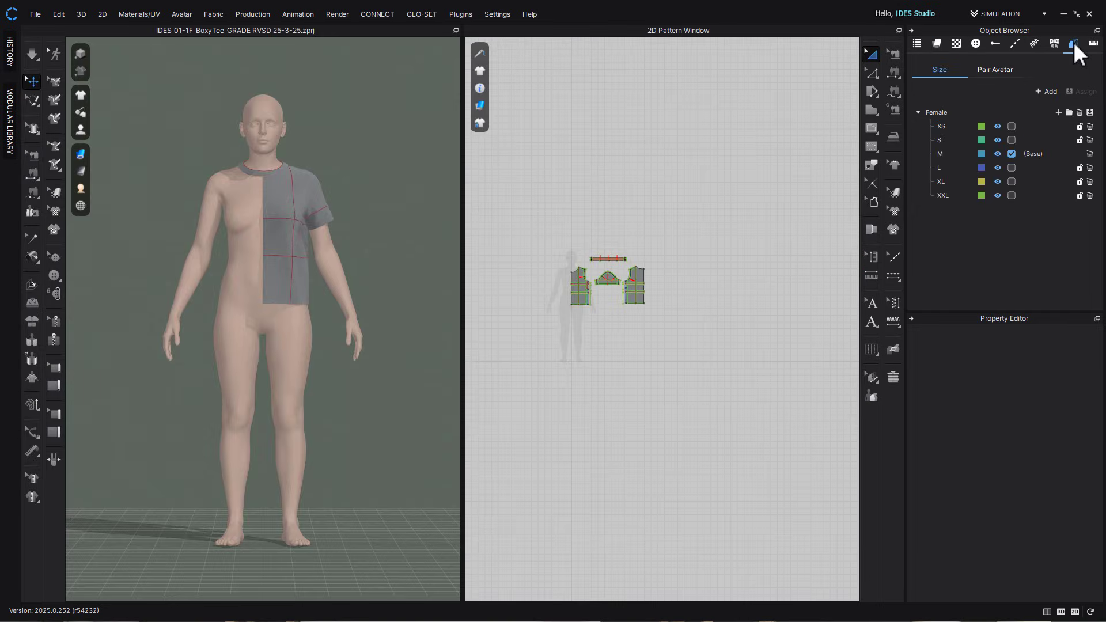
pyautogui.click(1012, 195)
pyautogui.moveTo(555, 254); pyautogui.dragTo(679, 331)
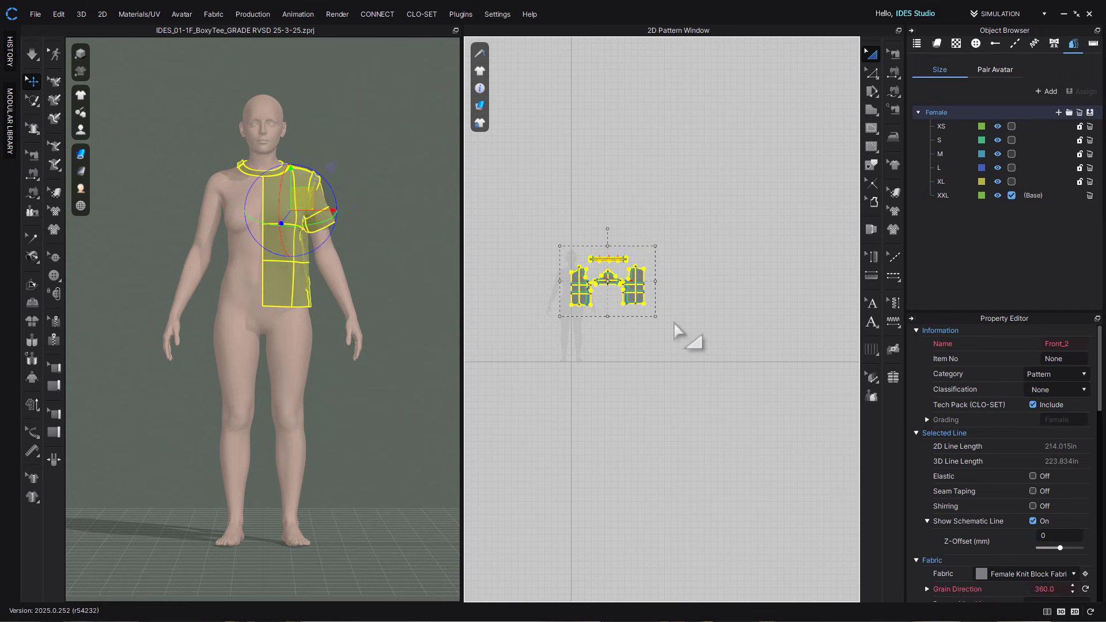
pyautogui.hotkey('ctrl', 'v')
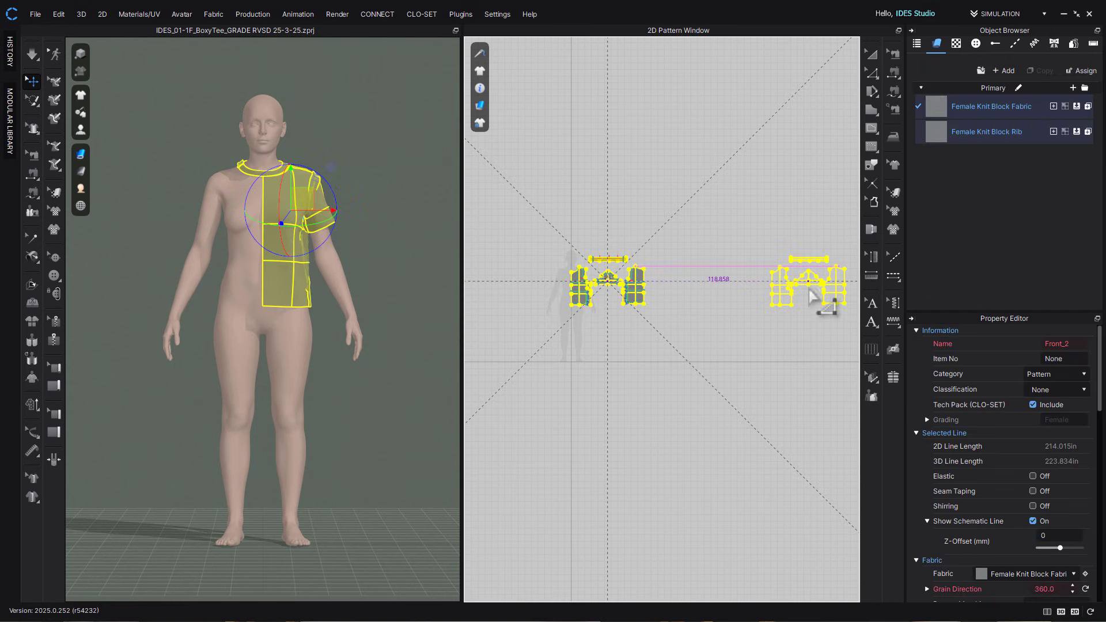
pyautogui.click(812, 297)
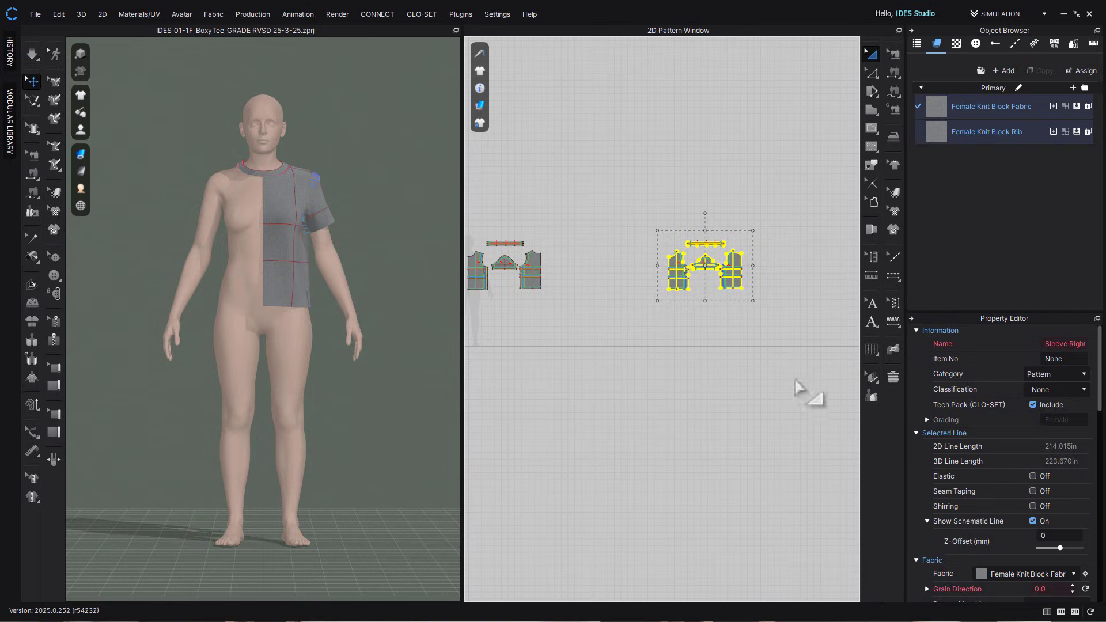
# Remove the grading from the pasted XXL pattern pieces
pyautogui.click(871, 377)
pyautogui.click(753, 289)
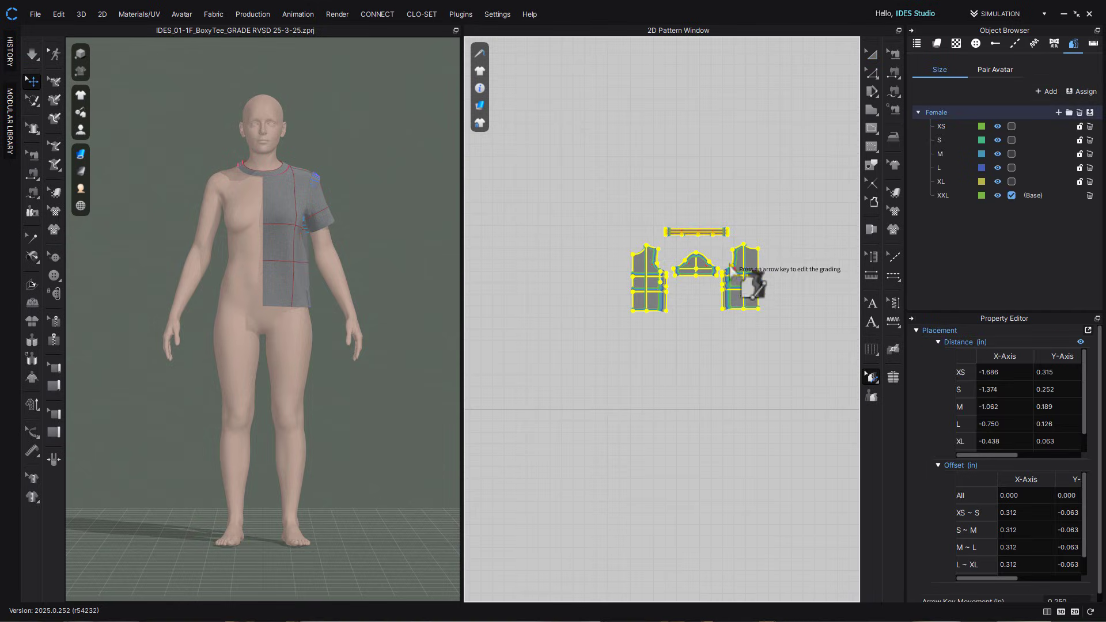
pyautogui.rightClick(745, 267)
pyautogui.click(773, 289)
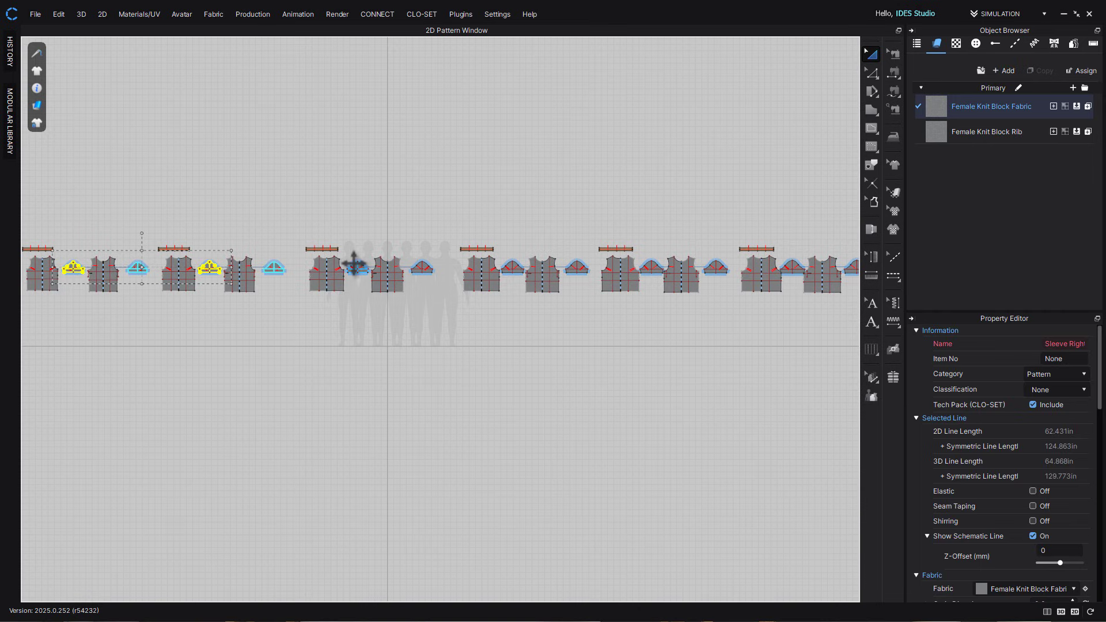
# Select the sleeve beside each back piece in the size sets and delete it, keeping one sleeve per size
pyautogui.keyDown('shift'); pyautogui.click(353, 266); pyautogui.keyUp('shift')
pyautogui.keyDown('shift'); pyautogui.click(511, 266); pyautogui.keyUp('shift')
pyautogui.keyDown('shift'); pyautogui.click(651, 267); pyautogui.keyUp('shift')
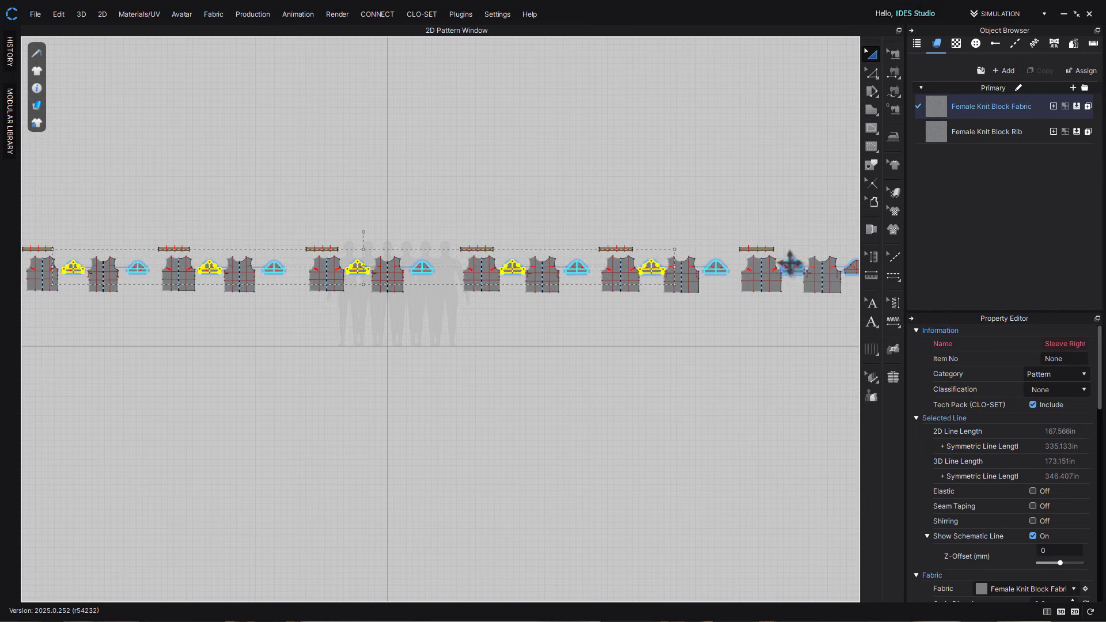
pyautogui.click(778, 410)
# Split the back and front pieces of the first size set into halves along their center lines
pyautogui.press('z')
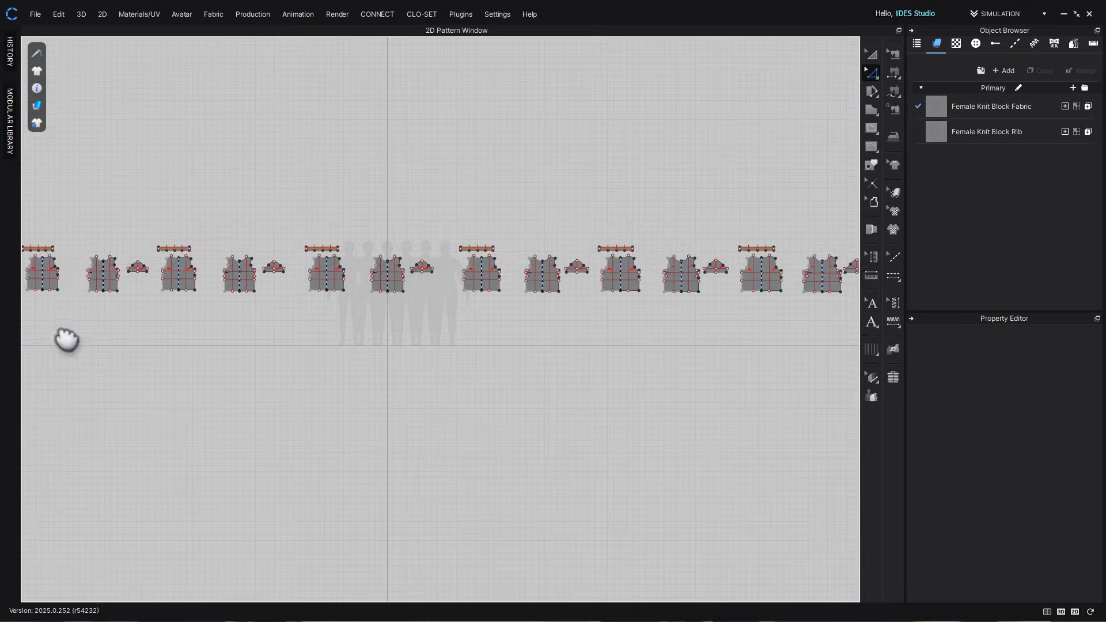
pyautogui.scroll(5, 296, 362)
pyautogui.scroll(2, 344, 341)
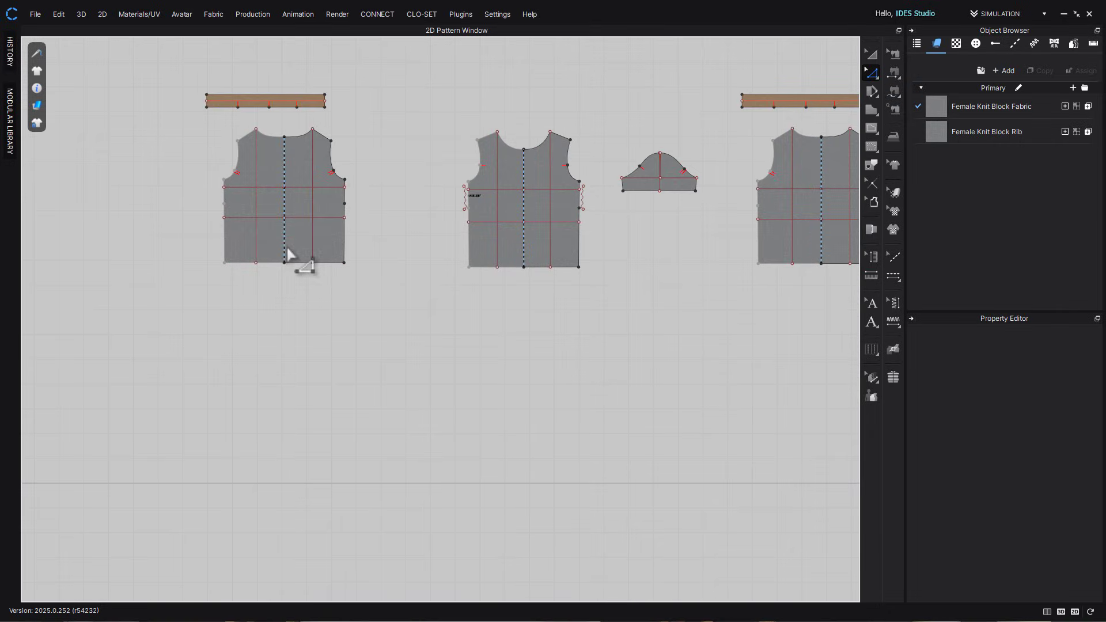
pyautogui.rightClick(287, 248)
pyautogui.click(320, 269)
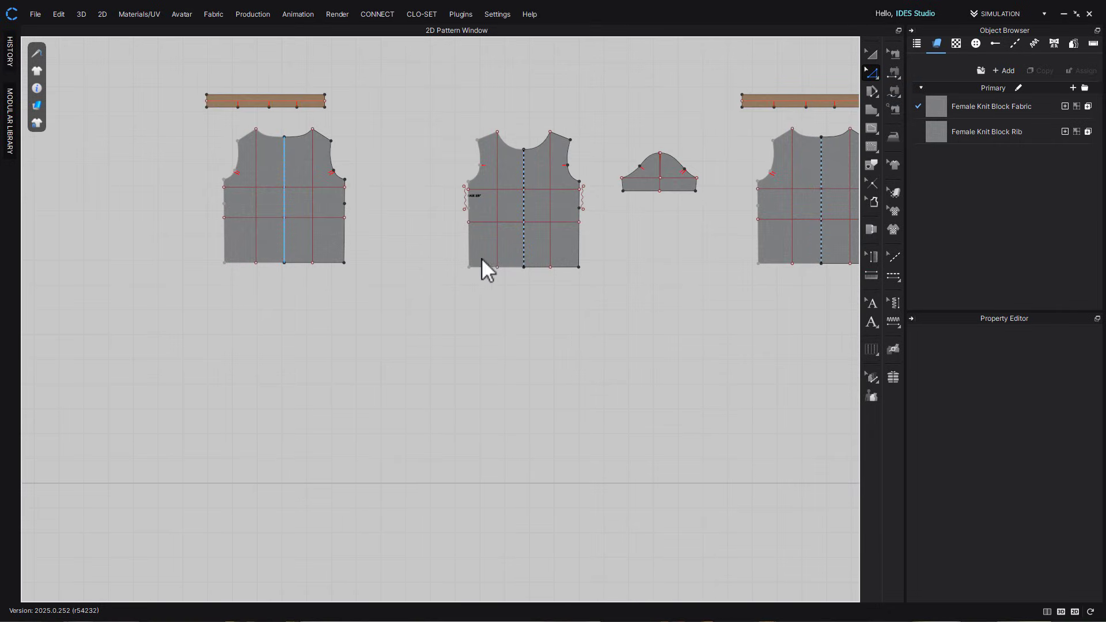
pyautogui.rightClick(522, 236)
pyautogui.click(545, 257)
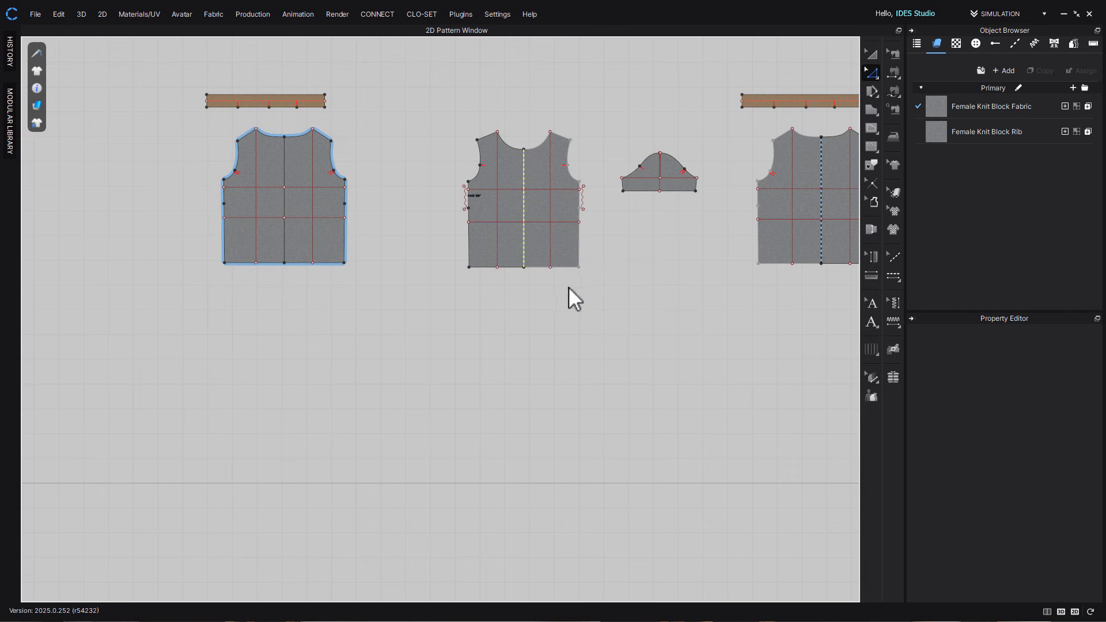
# Delete the mirrored half of each front and back piece so every size set keeps only half patterns
pyautogui.scroll(-5, 568, 287)
pyautogui.keyDown('shift'); pyautogui.click(494, 320); pyautogui.keyUp('shift')
pyautogui.keyDown('shift'); pyautogui.moveTo(511, 321); pyautogui.dragTo(321, 331); pyautogui.keyUp('shift')
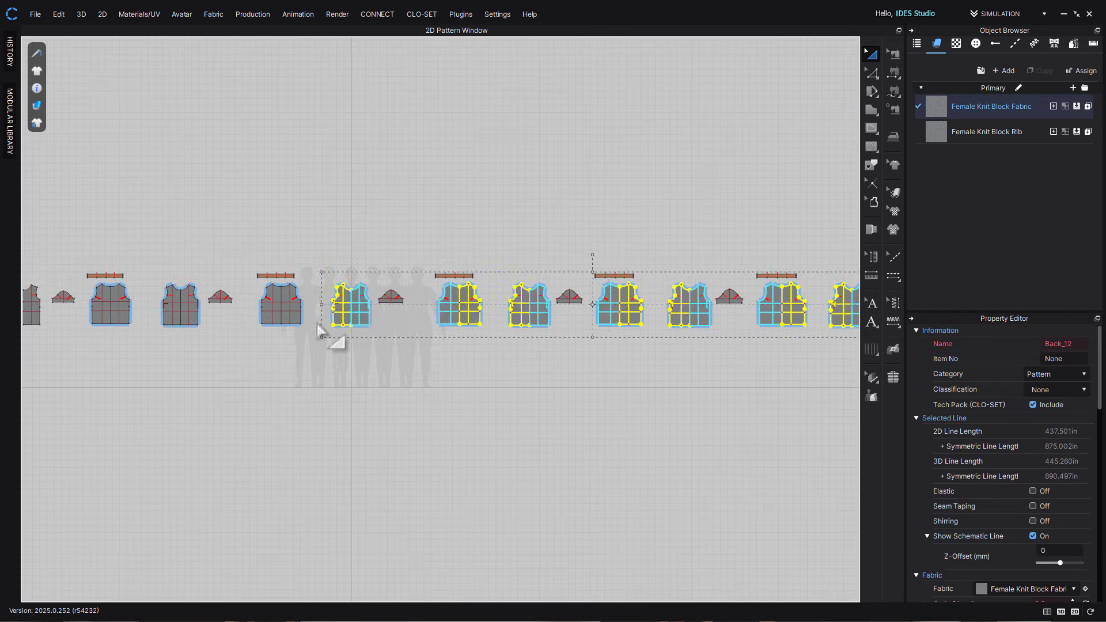
pyautogui.moveTo(321, 331); pyautogui.dragTo(447, 339, button='middle')
pyautogui.keyDown('shift'); pyautogui.click(447, 338); pyautogui.keyUp('shift')
pyautogui.hotkey('ctrl', 'z')
pyautogui.scroll(-4, 472, 420)
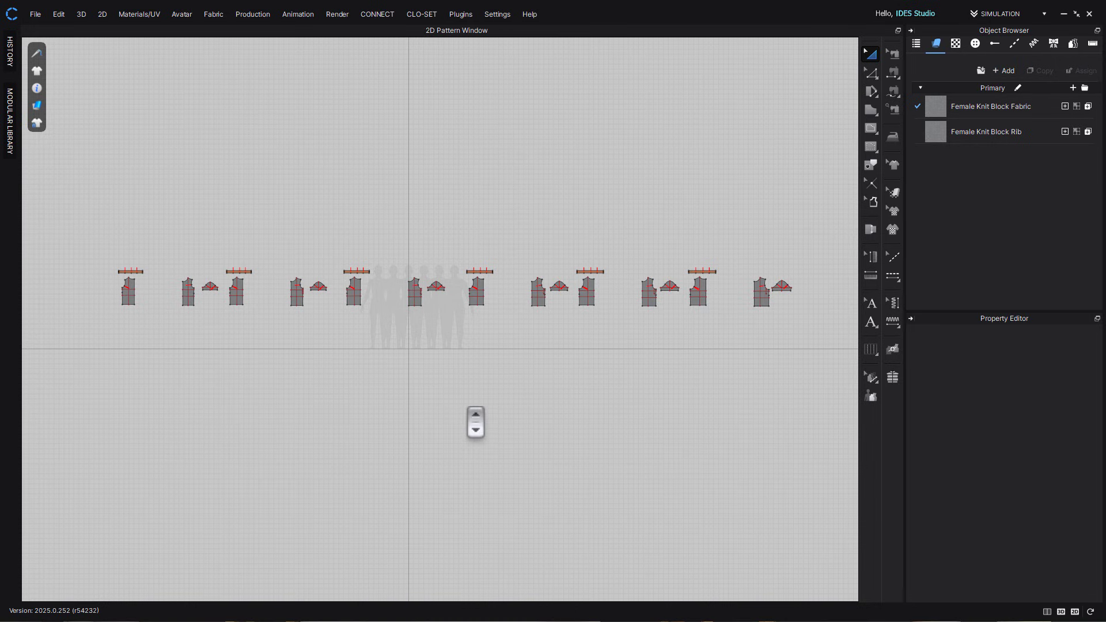
# Select the half front piece of all six size sets and check the selection on the avatars in 3D
pyautogui.click(193, 301)
pyautogui.keyDown('shift'); pyautogui.click(297, 300); pyautogui.keyUp('shift')
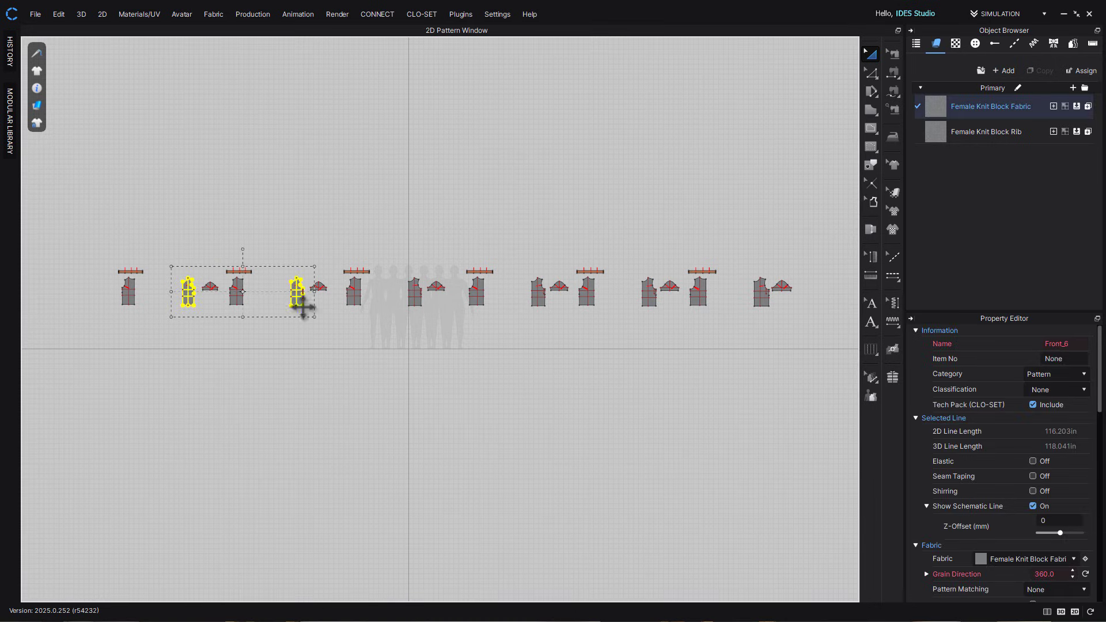
pyautogui.keyDown('shift'); pyautogui.click(413, 300); pyautogui.keyUp('shift')
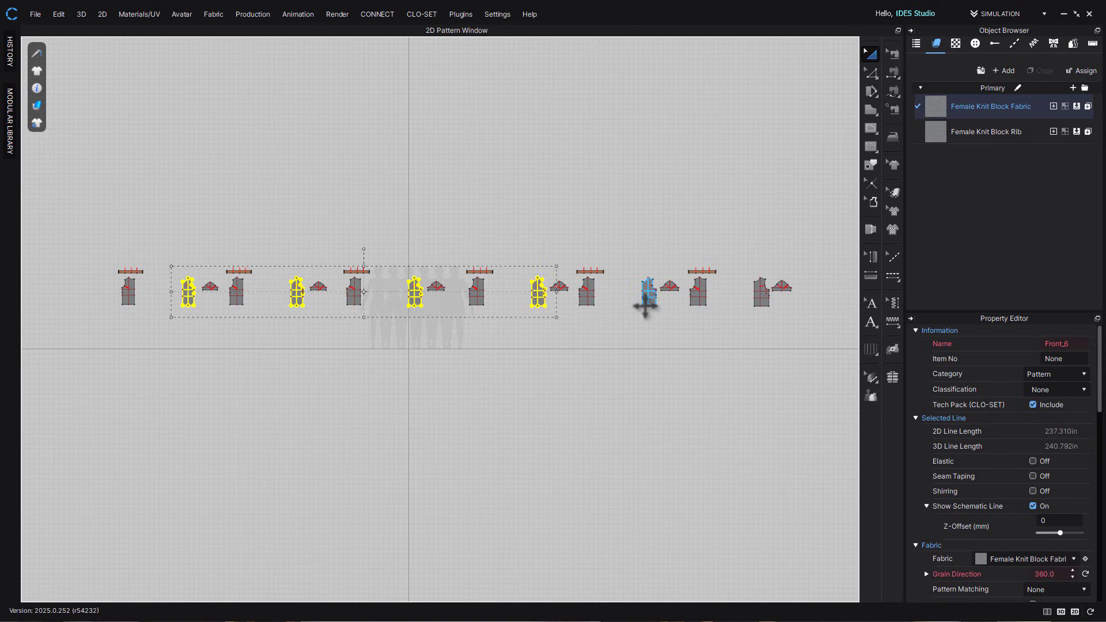
pyautogui.keyDown('shift'); pyautogui.click(646, 302); pyautogui.keyUp('shift')
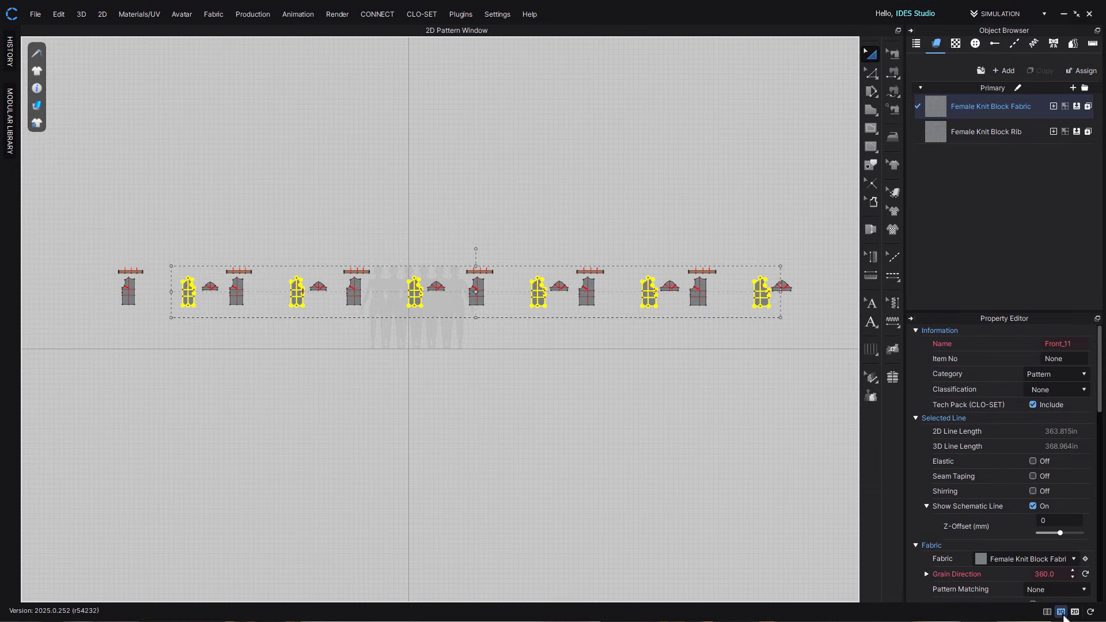
pyautogui.click(1062, 613)
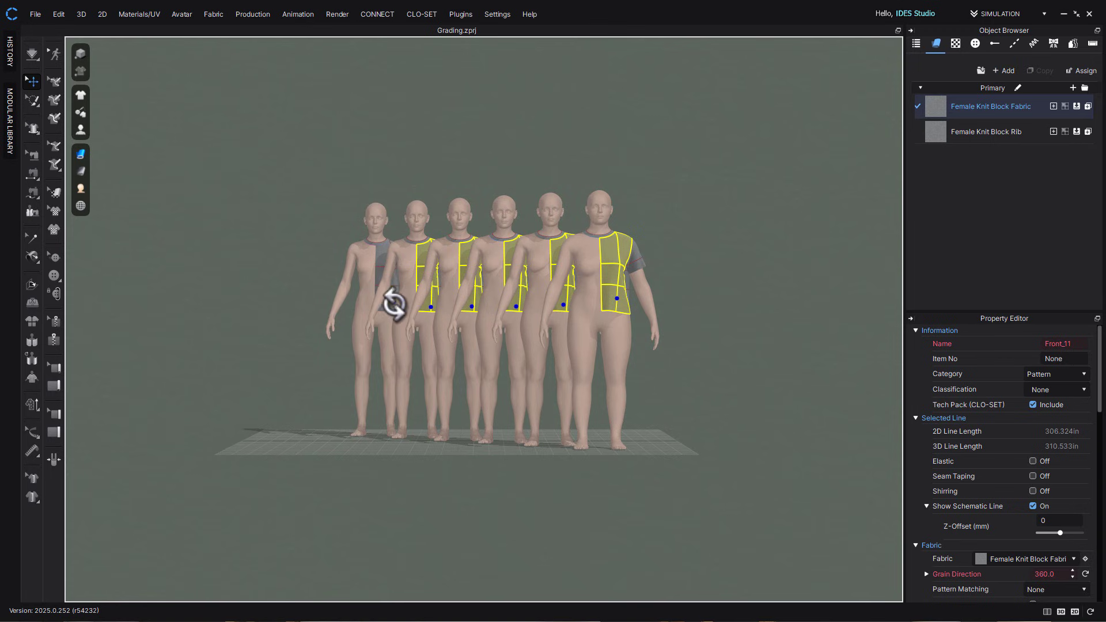
pyautogui.click(1074, 612)
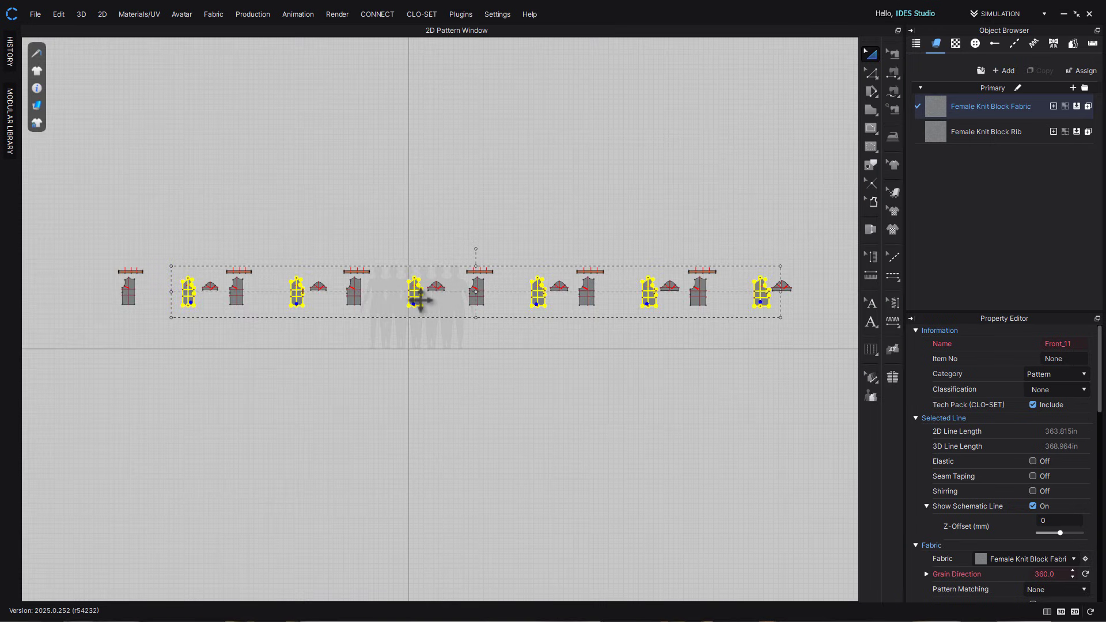
# Align the selected front pieces by their centers and move the nested stack into the clear area over the avatar silhouettes
pyautogui.rightClick(419, 299)
pyautogui.moveTo(501, 525)
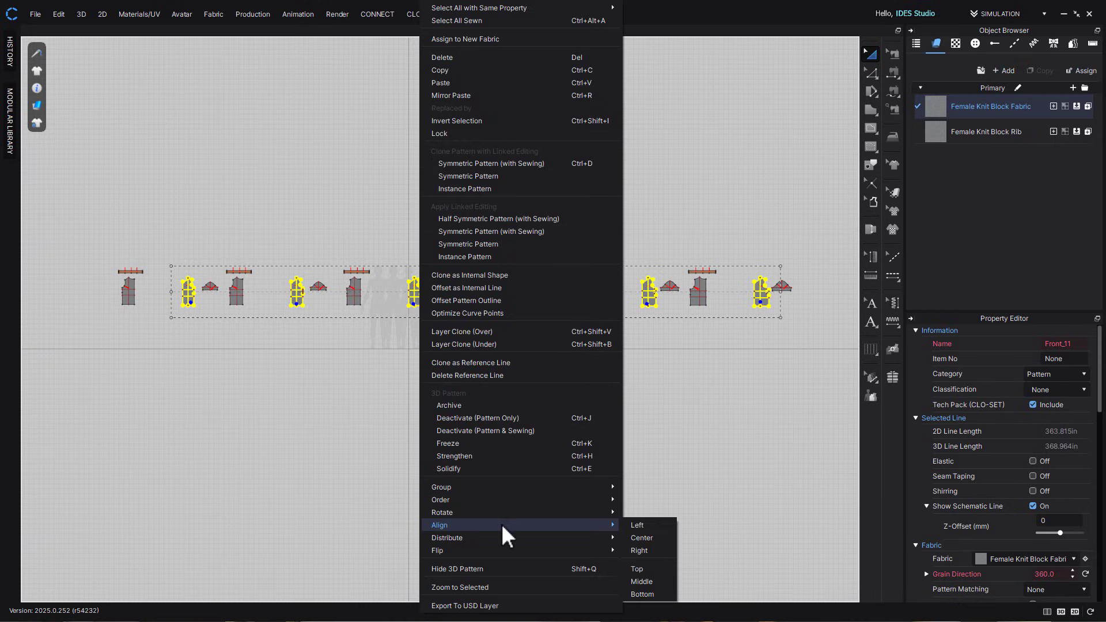
pyautogui.click(642, 538)
pyautogui.scroll(3, 432, 296)
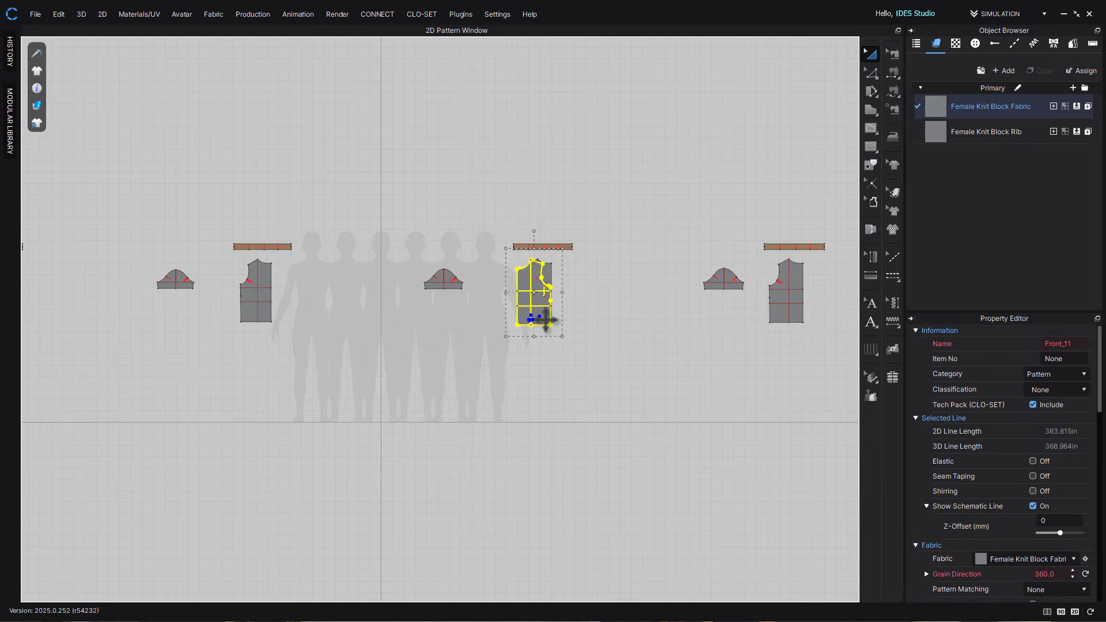
pyautogui.moveTo(534, 311); pyautogui.dragTo(397, 320)
pyautogui.click(450, 443)
# Select the back pieces of all sizes, align them by their centers and move the nested stack beside the fronts
pyautogui.scroll(-3, 451, 445)
pyautogui.click(151, 388)
pyautogui.keyDown('shift'); pyautogui.click(255, 389); pyautogui.keyUp('shift')
pyautogui.keyDown('shift'); pyautogui.click(368, 389); pyautogui.keyUp('shift')
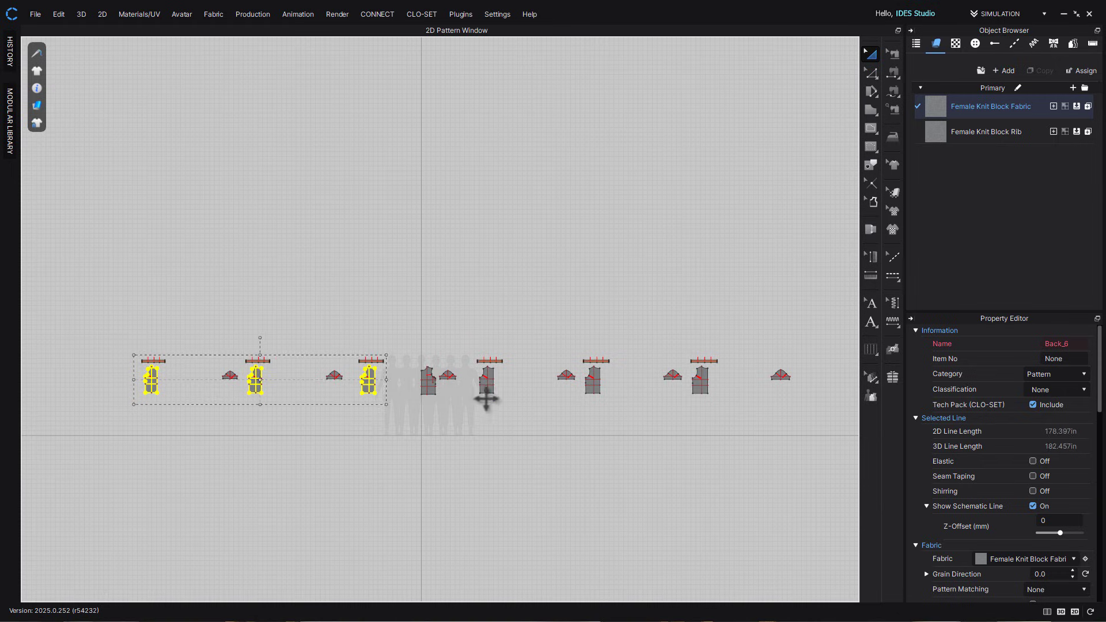
pyautogui.keyDown('shift'); pyautogui.click(487, 389); pyautogui.keyUp('shift')
pyautogui.keyDown('shift'); pyautogui.click(593, 388); pyautogui.keyUp('shift')
pyautogui.rightClick(700, 391)
pyautogui.click(714, 537)
pyautogui.scroll(3, 415, 375)
pyautogui.moveTo(415, 372); pyautogui.dragTo(512, 371)
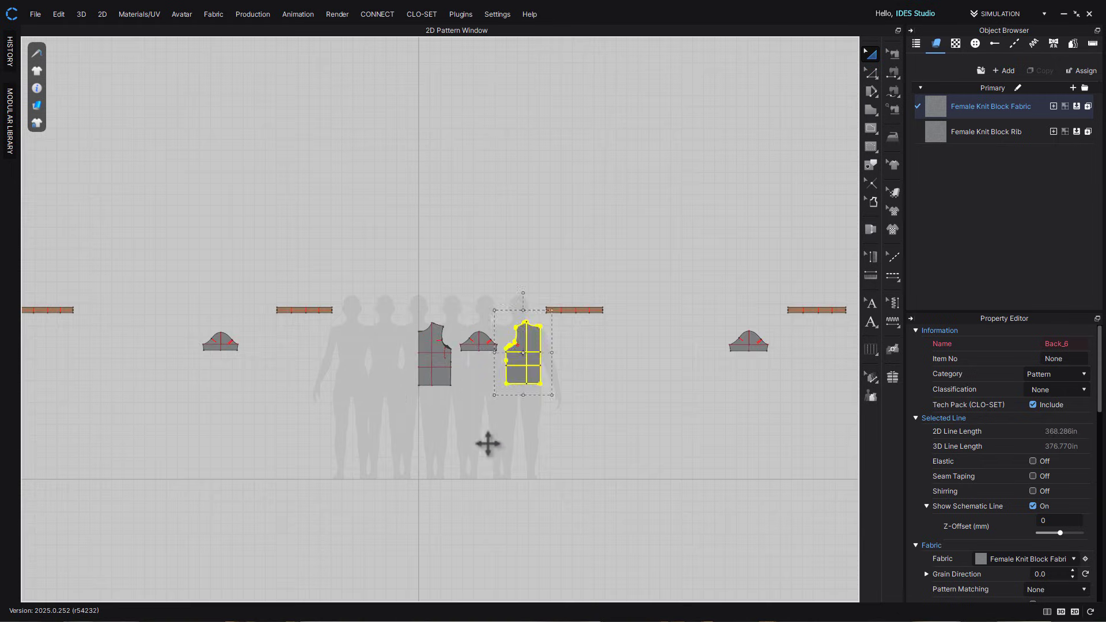
# Select the sleeves of all size sets and align them by their centers
pyautogui.scroll(-3, 486, 444)
pyautogui.keyDown('shift'); pyautogui.click(371, 413); pyautogui.keyUp('shift')
pyautogui.keyDown('shift'); pyautogui.click(270, 411); pyautogui.keyUp('shift')
pyautogui.keyDown('shift'); pyautogui.click(594, 411); pyautogui.keyUp('shift')
pyautogui.keyDown('shift'); pyautogui.click(697, 411); pyautogui.keyUp('shift')
pyautogui.keyDown('shift'); pyautogui.click(800, 412); pyautogui.keyUp('shift')
pyautogui.rightClick(594, 413)
pyautogui.click(818, 537)
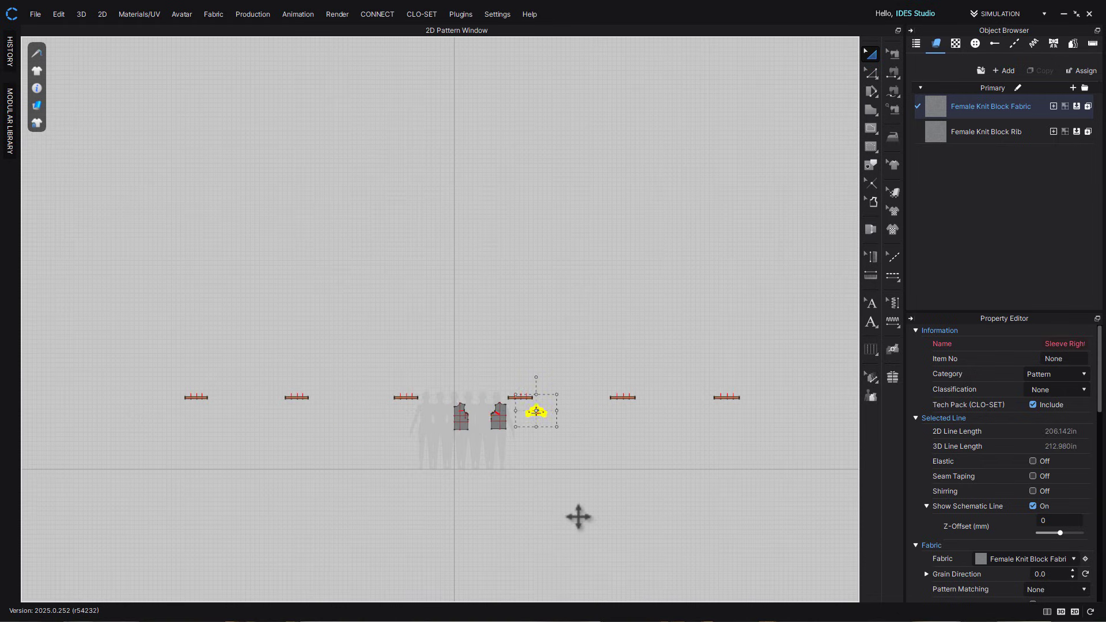
# Select the neck trims of all sizes and align them by their centers
pyautogui.moveTo(161, 375); pyautogui.dragTo(770, 405)
pyautogui.rightClick(516, 397)
pyautogui.click(749, 524)
# Move the nested sleeve stack between the nested front and back pieces
pyautogui.click(511, 414)
pyautogui.scroll(3, 511, 414)
pyautogui.moveTo(510, 413); pyautogui.dragTo(531, 386, button='middle')
pyautogui.scroll(3, 530, 385)
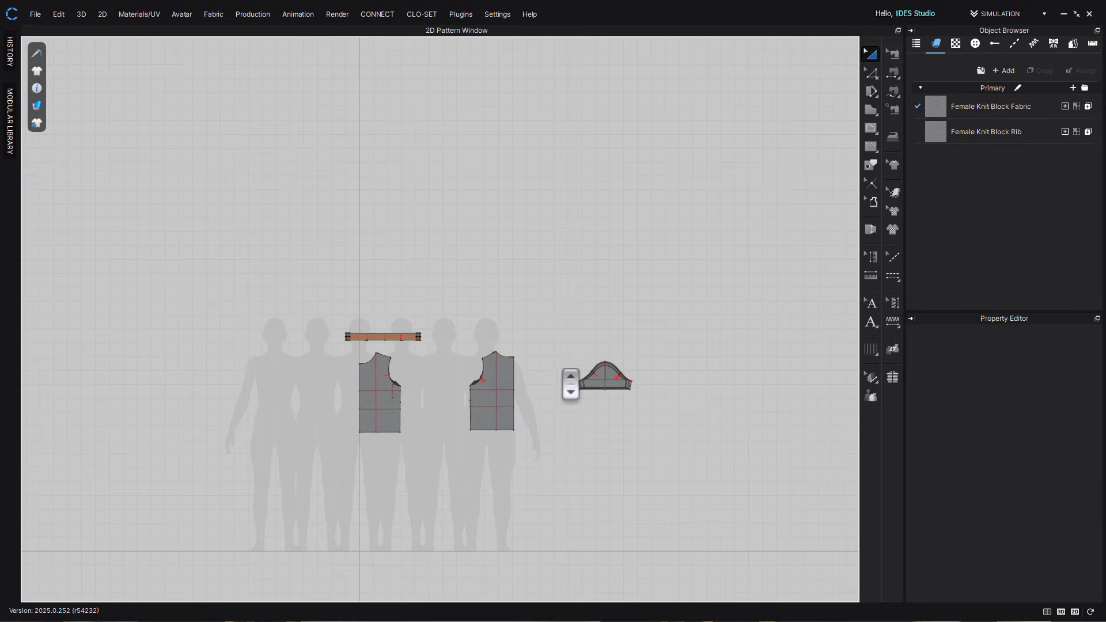
pyautogui.moveTo(556, 344); pyautogui.dragTo(446, 392)
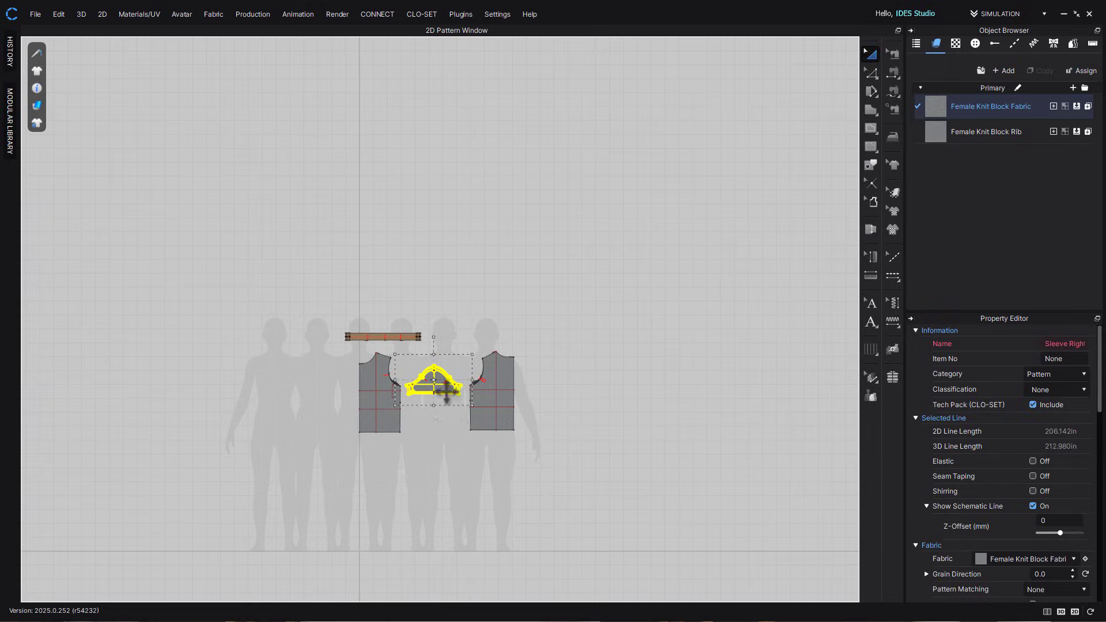
pyautogui.click(432, 469)
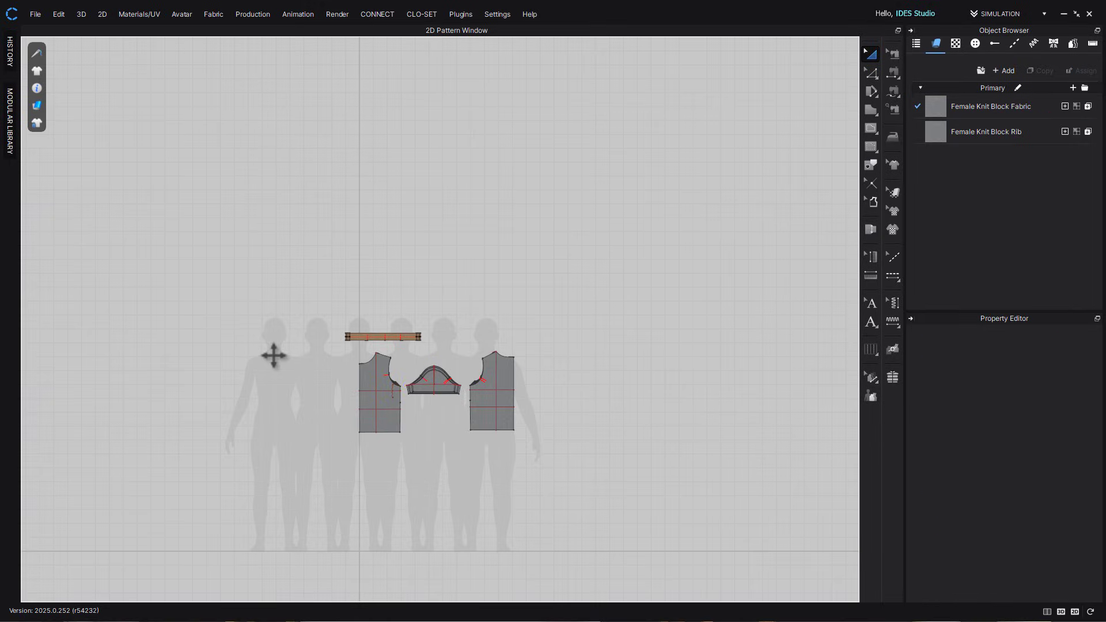
# Bring the smallest front and back pieces to the front of their nested stacks
pyautogui.scroll(3, 273, 355)
pyautogui.moveTo(432, 432); pyautogui.dragTo(420, 320, button='right')
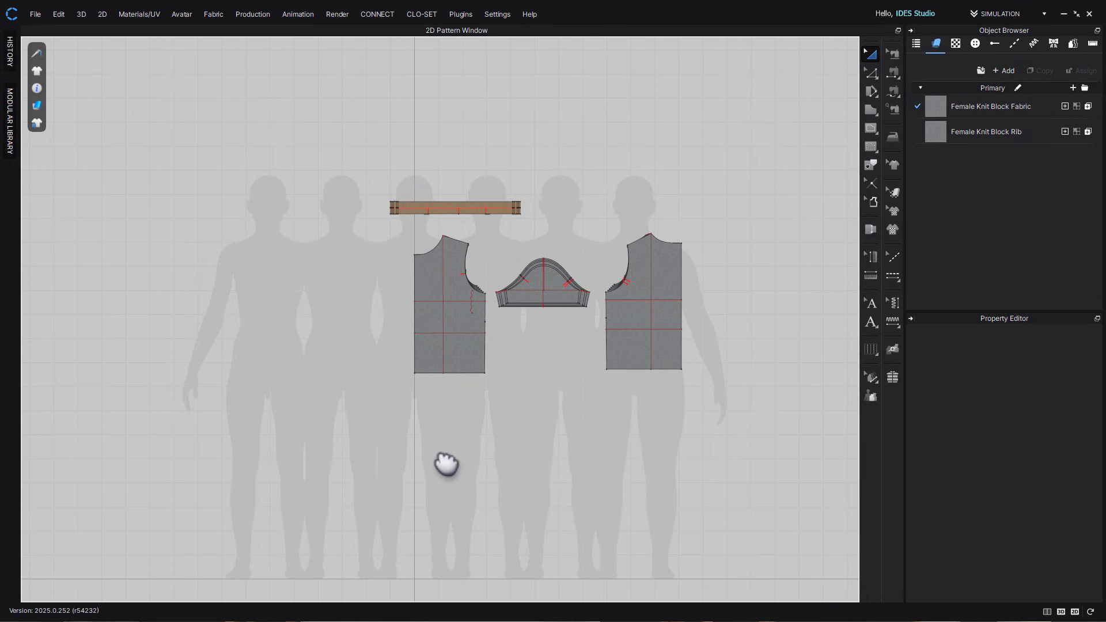
pyautogui.scroll(3, 433, 313)
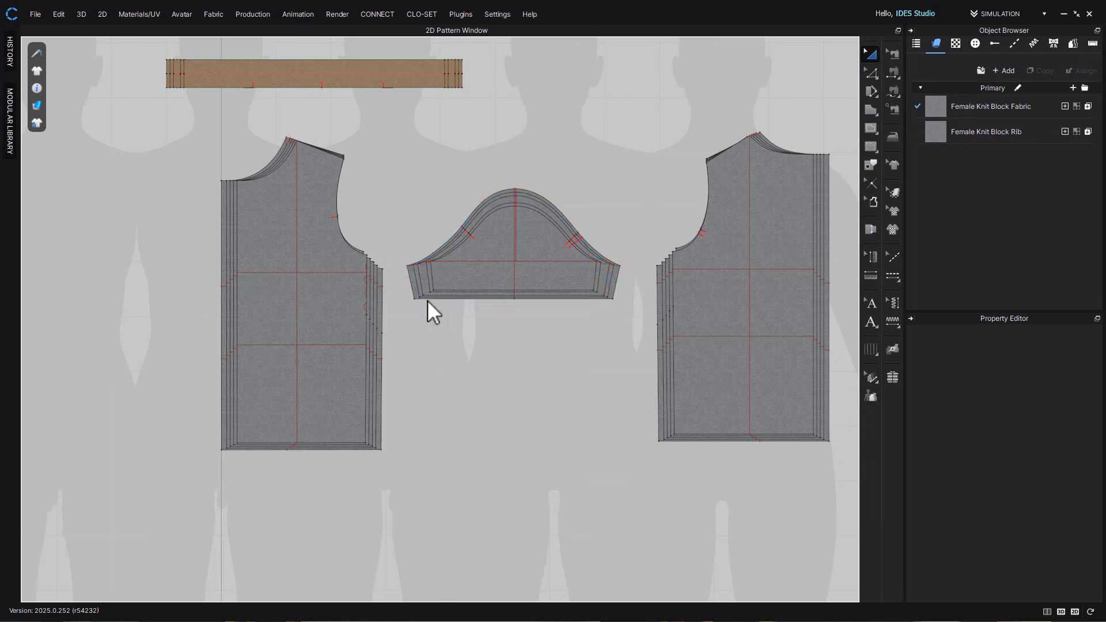
pyautogui.click(362, 249)
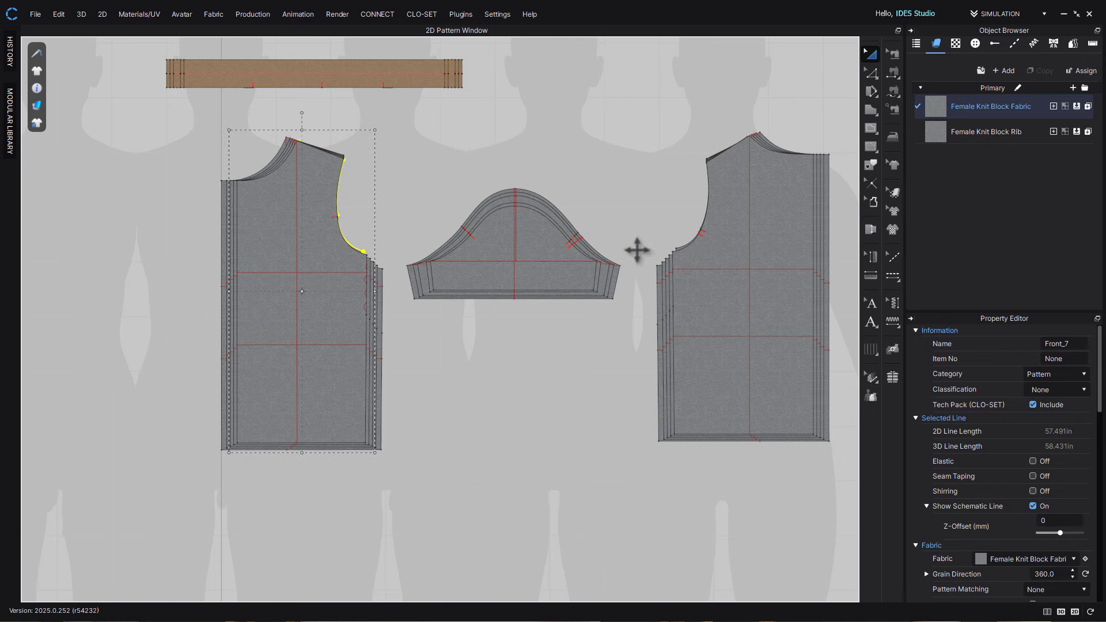
pyautogui.keyDown('shift'); pyautogui.click(680, 248); pyautogui.keyUp('shift')
pyautogui.rightClick(680, 247)
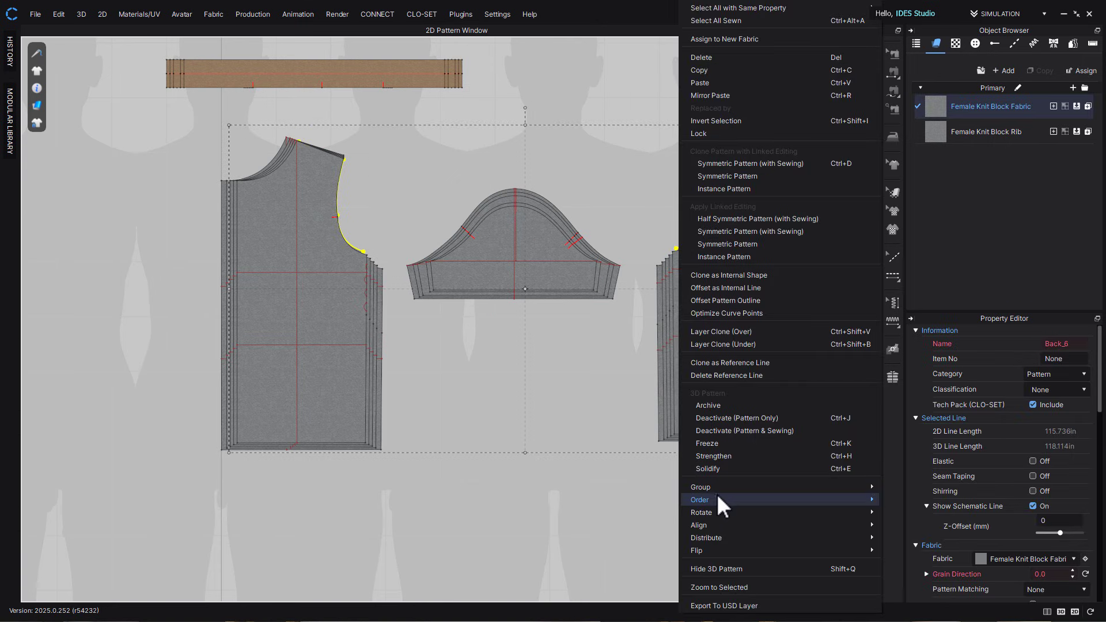
pyautogui.moveTo(717, 497)
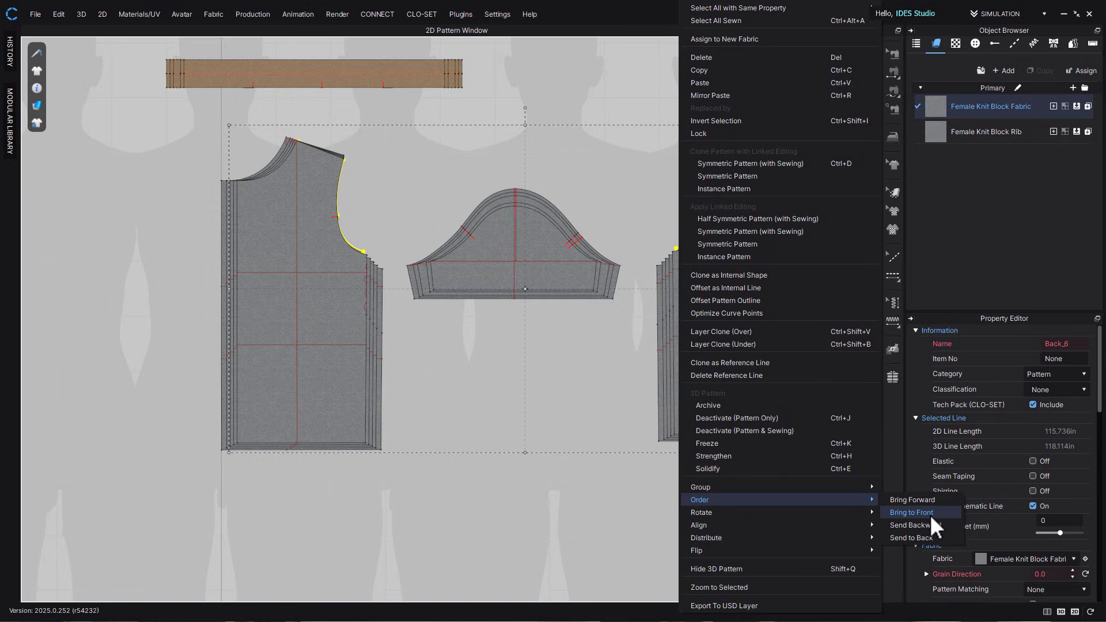
pyautogui.click(929, 513)
pyautogui.click(645, 534)
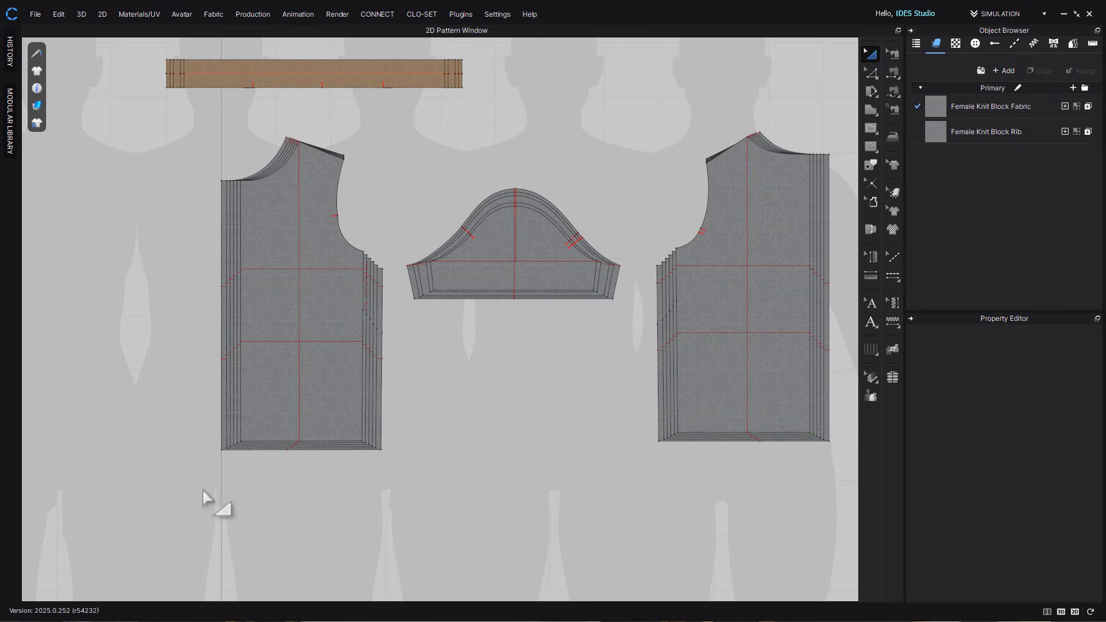
# Align all nested front pieces to their left edges and to their bottom edges
pyautogui.moveTo(209, 499); pyautogui.dragTo(369, 222)
pyautogui.rightClick(327, 395)
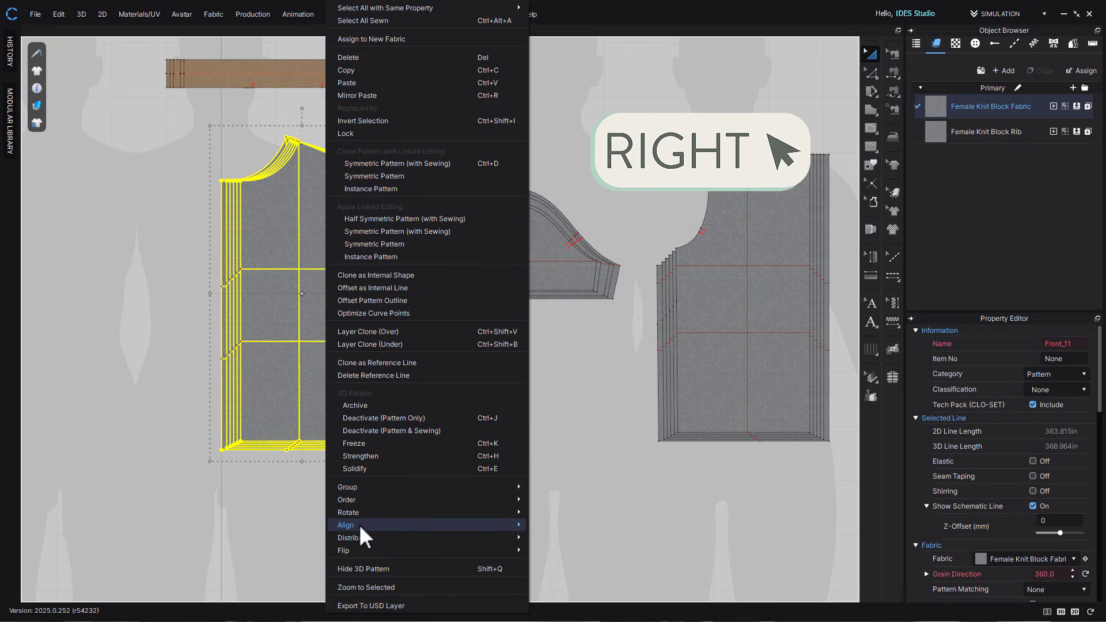
pyautogui.moveTo(358, 524)
pyautogui.click(560, 525)
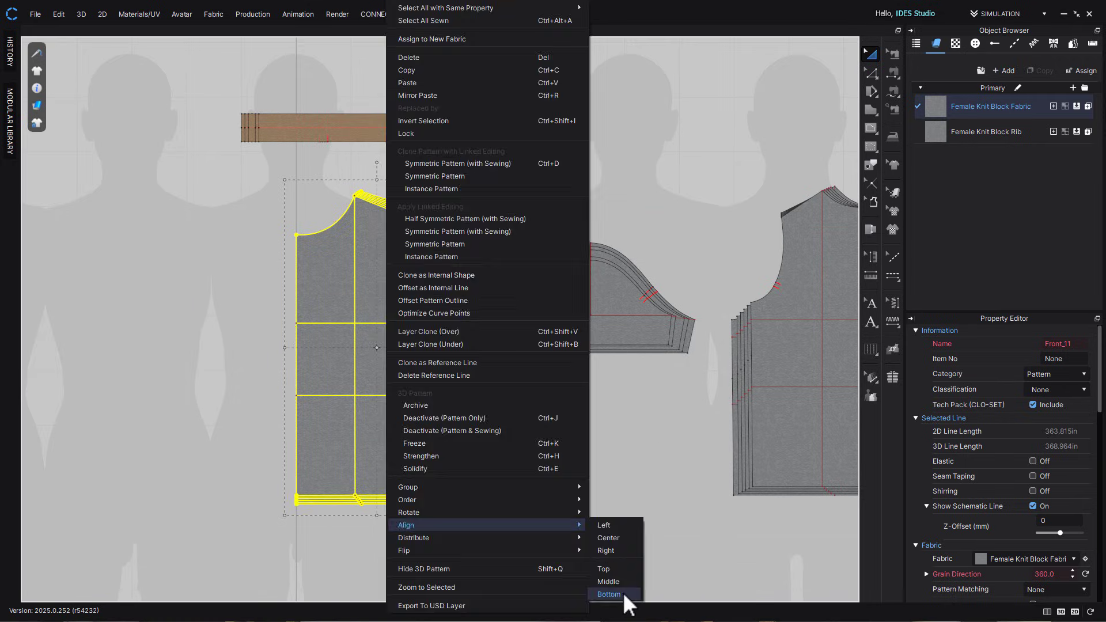
pyautogui.click(609, 594)
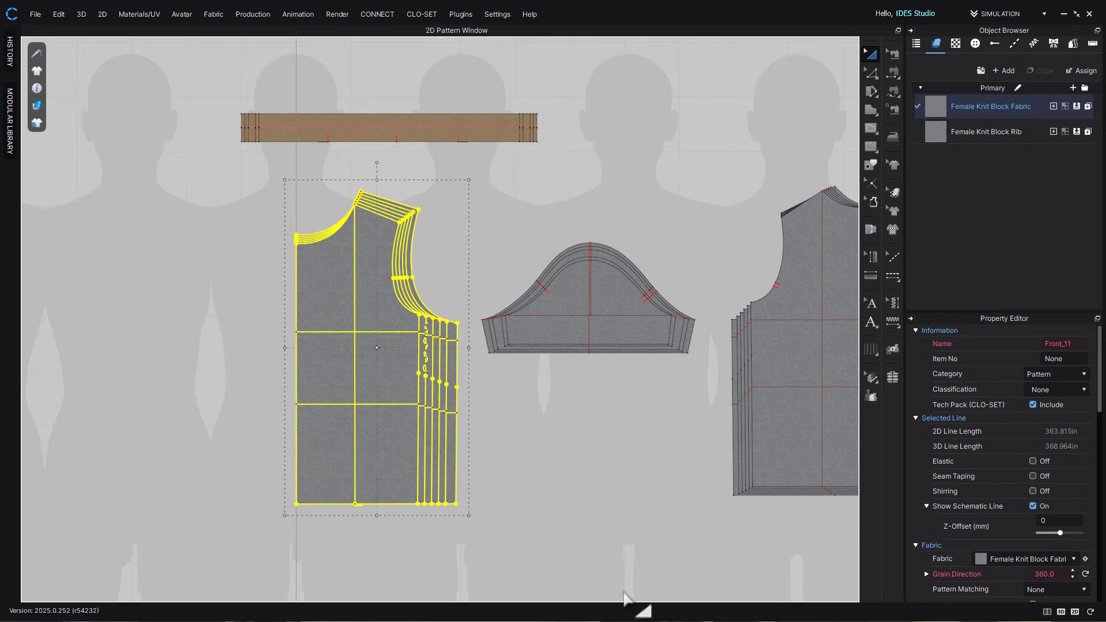
# Match the front pieces of all sizes at their center front neck point
pyautogui.click(282, 242)
pyautogui.scroll(5, 284, 242)
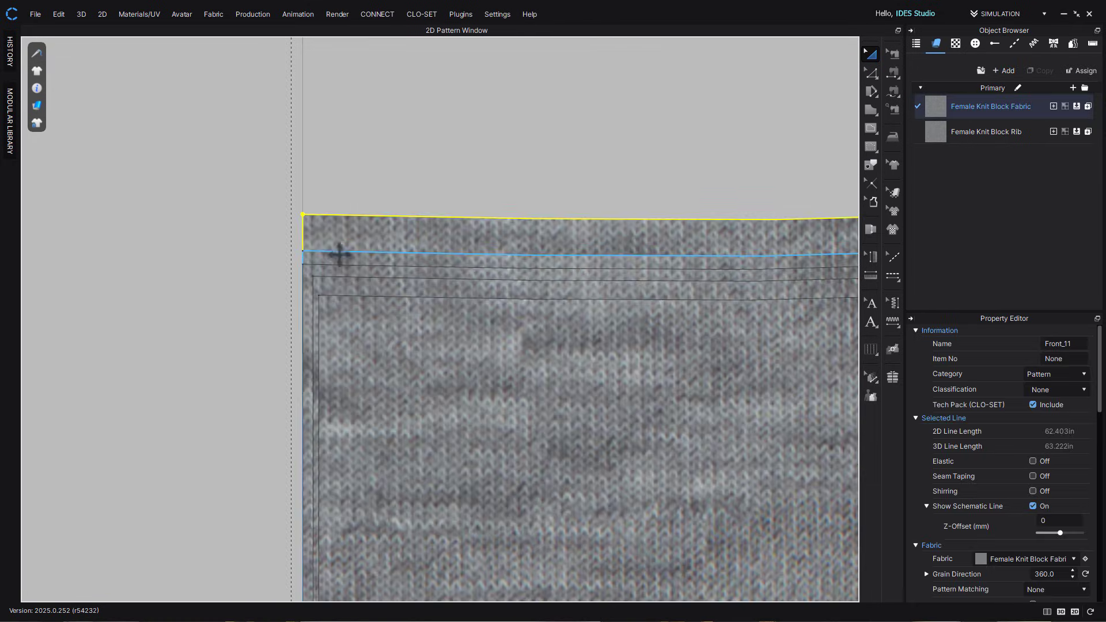
pyautogui.keyDown('shift'); pyautogui.click(316, 266); pyautogui.keyUp('shift')
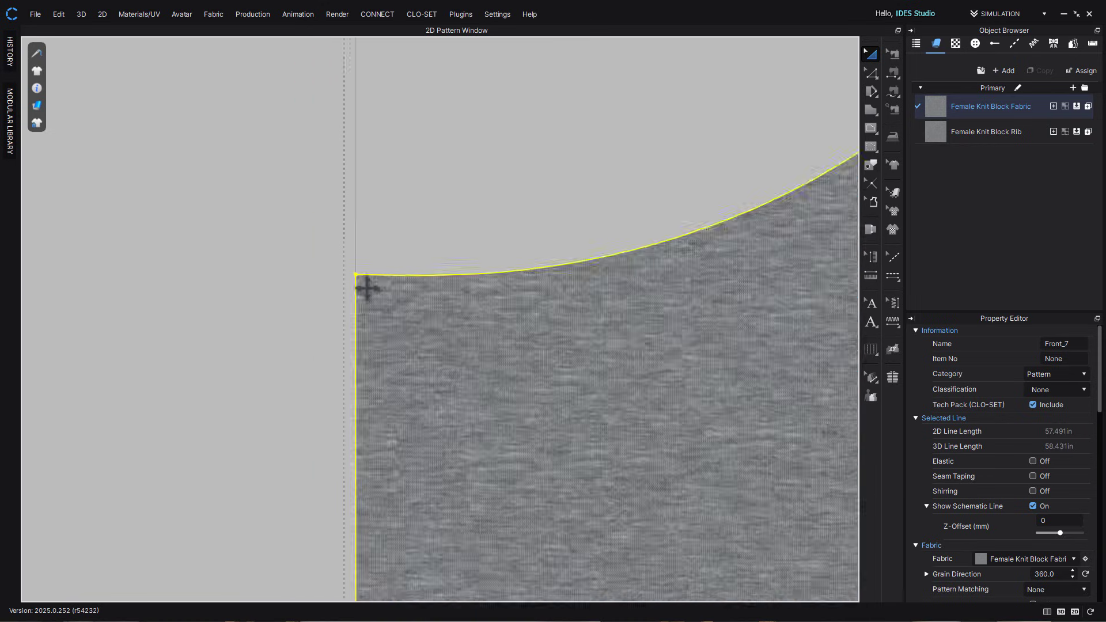
pyautogui.scroll(-10, 366, 288)
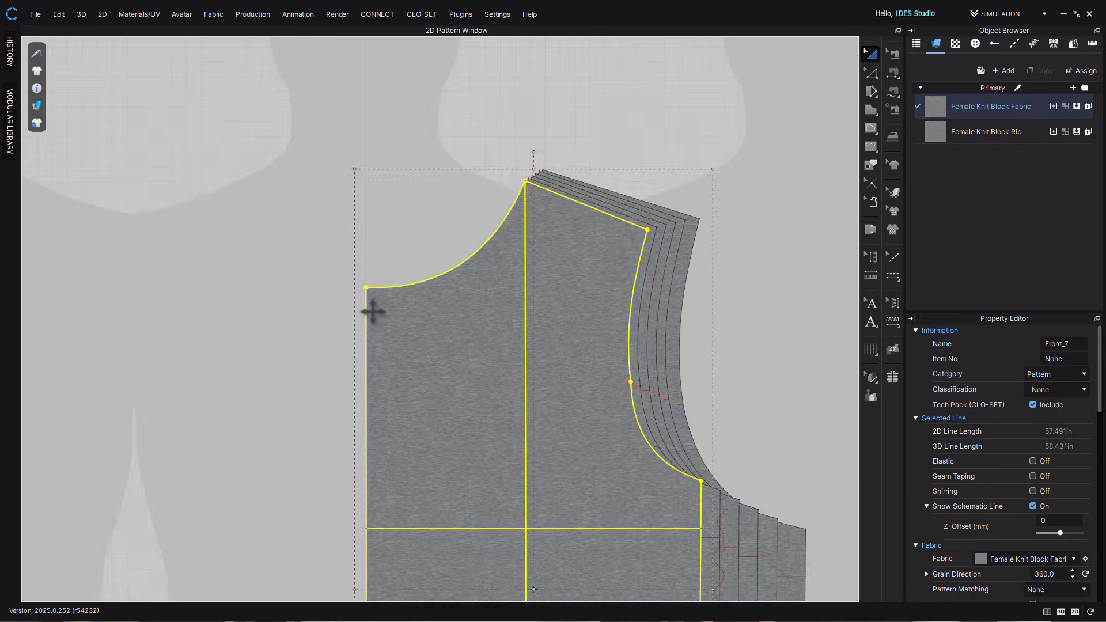
pyautogui.click(686, 451)
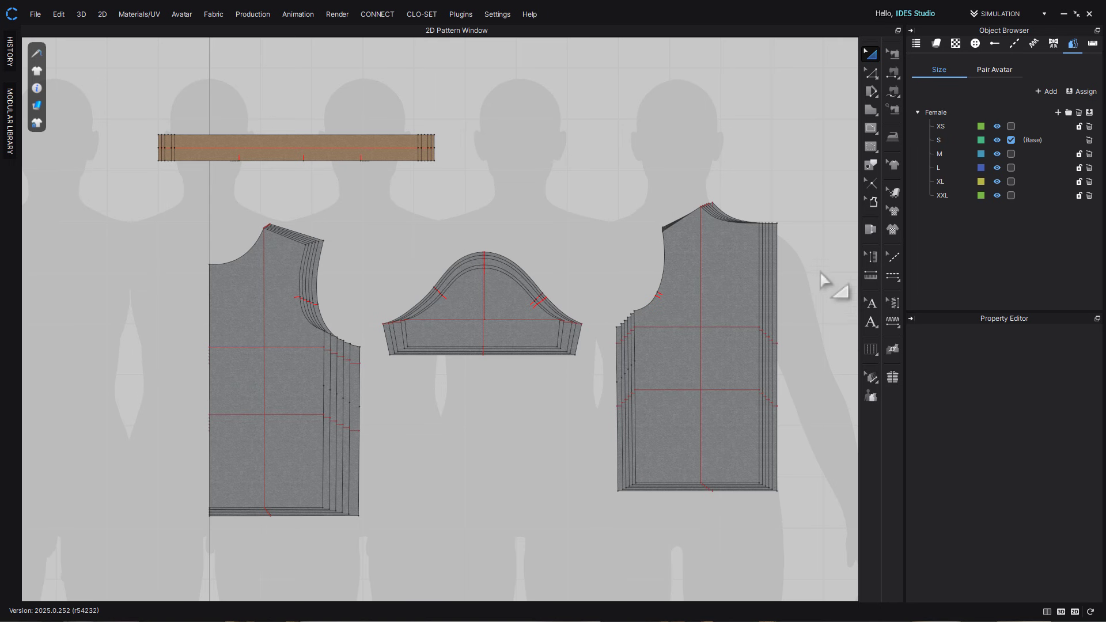
# Match the back pieces of all sizes at their center back neck point
pyautogui.scroll(10, 741, 217)
pyautogui.scroll(5, 691, 425)
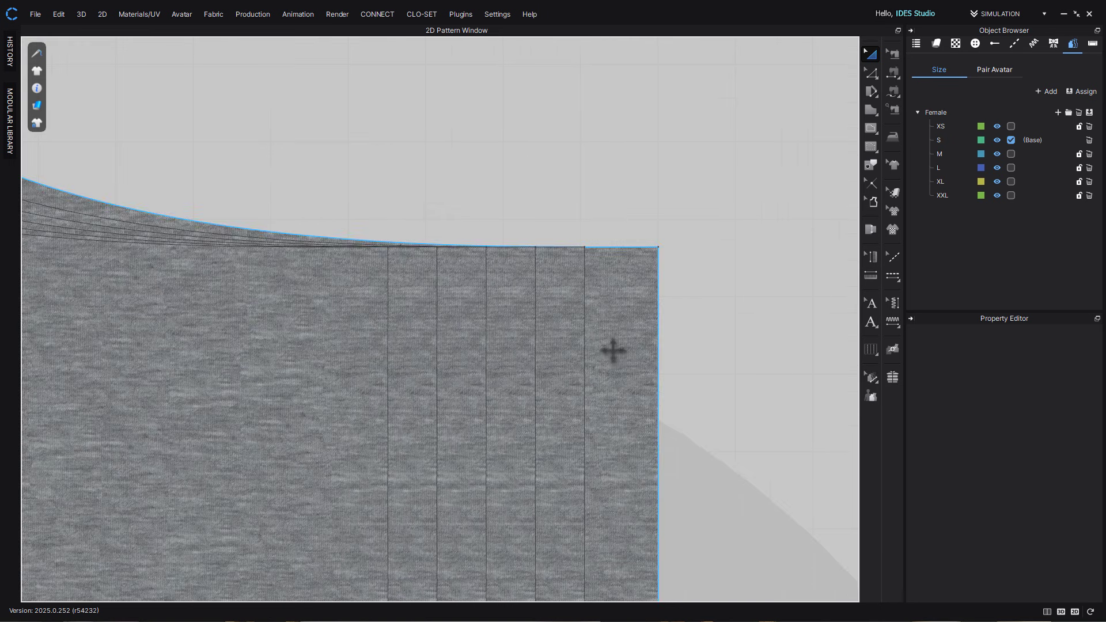
pyautogui.click(613, 351)
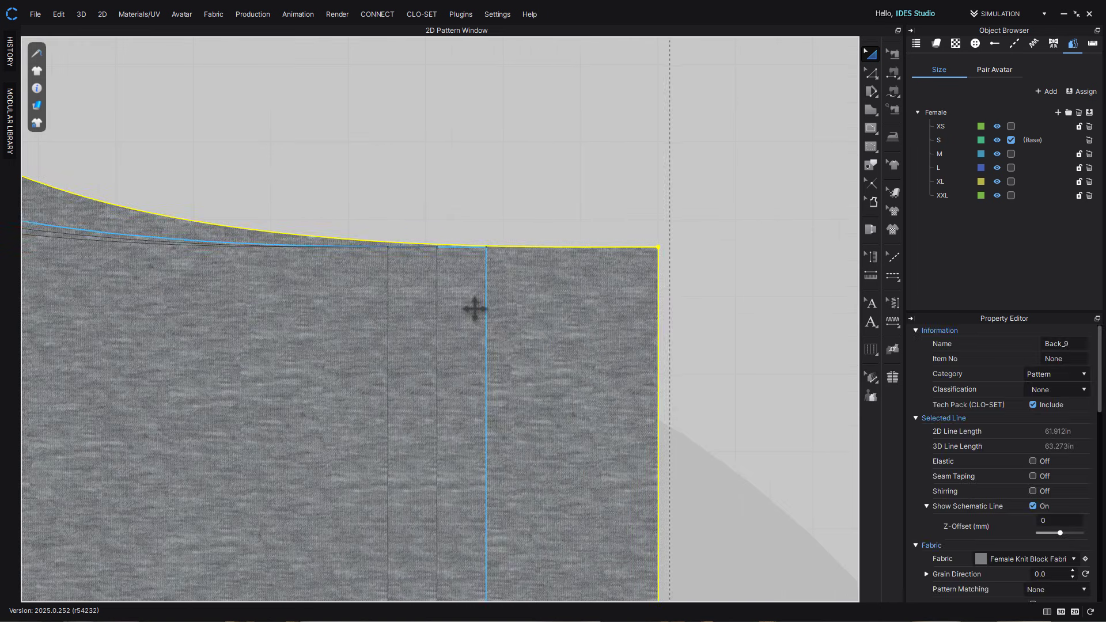
pyautogui.click(647, 308)
pyautogui.click(587, 301)
pyautogui.click(640, 289)
pyautogui.click(496, 316)
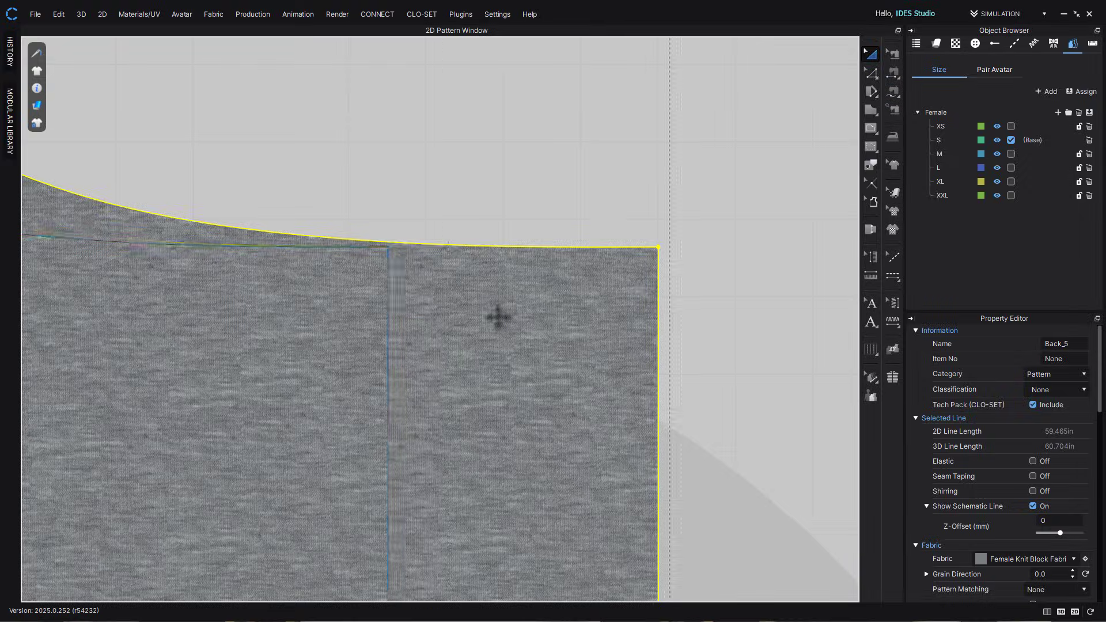
pyautogui.click(639, 288)
pyautogui.scroll(-8, 612, 338)
pyautogui.click(676, 528)
pyautogui.scroll(-3, 676, 528)
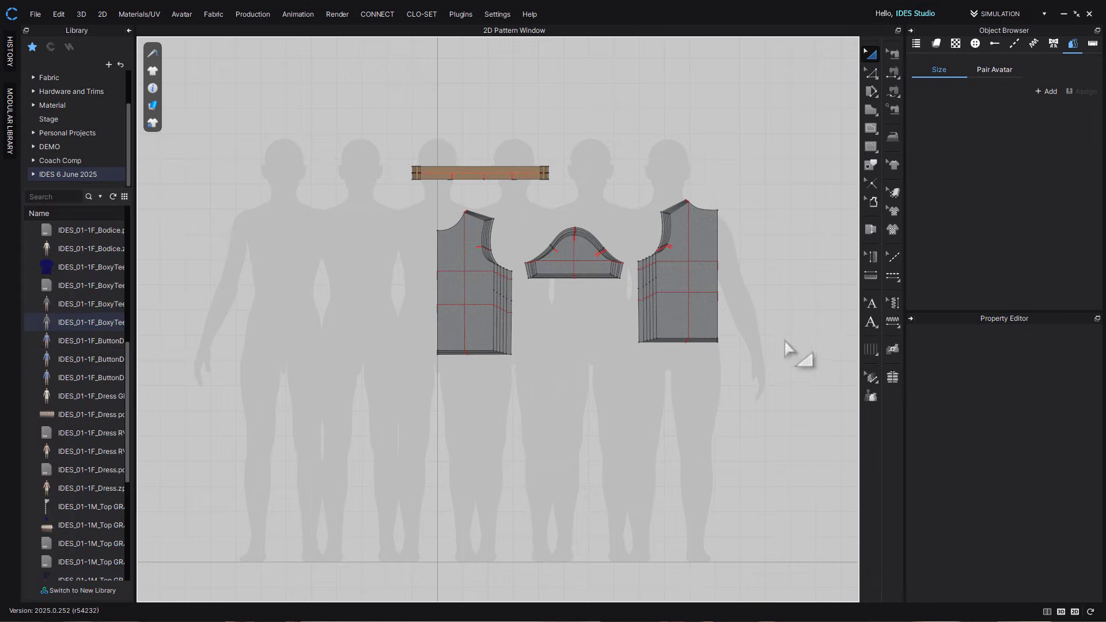
# Add the graded IDES_01-1F Boxy Tee garment from the IDES 6 June 2025 library folder to the scene
pyautogui.moveTo(81, 322); pyautogui.dragTo(645, 520)
pyautogui.click(546, 455)
pyautogui.scroll(-1, 599, 451)
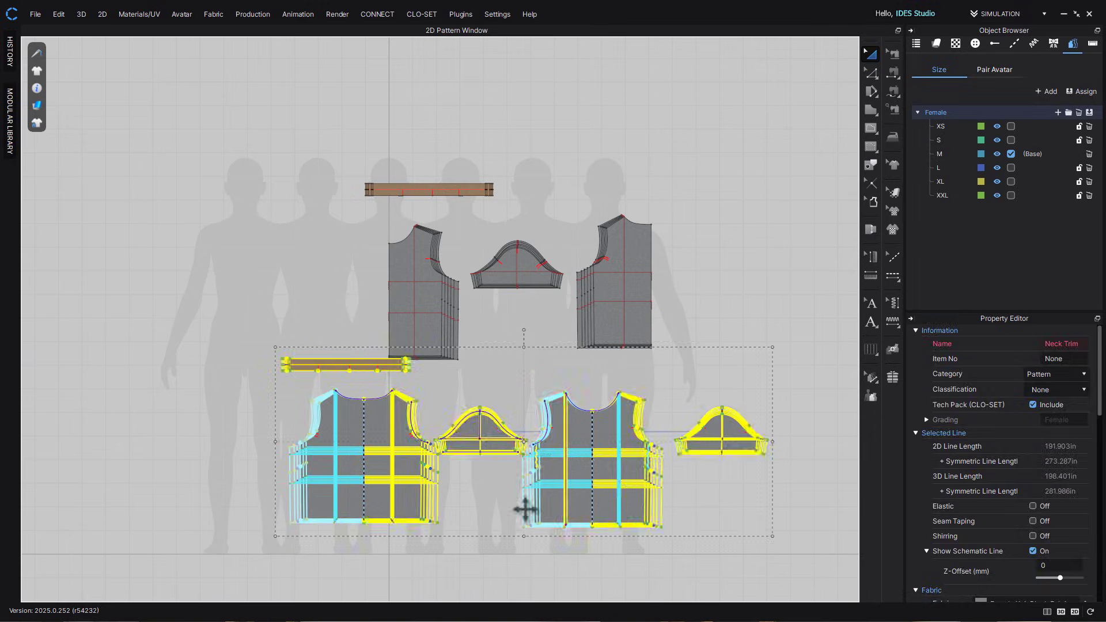
# Delete the front, the back and one sleeve of the added graded garment, keeping one sleeve and the neck trim
pyautogui.click(506, 490)
pyautogui.click(383, 420)
pyautogui.keyDown('shift'); pyautogui.click(558, 432); pyautogui.keyUp('shift')
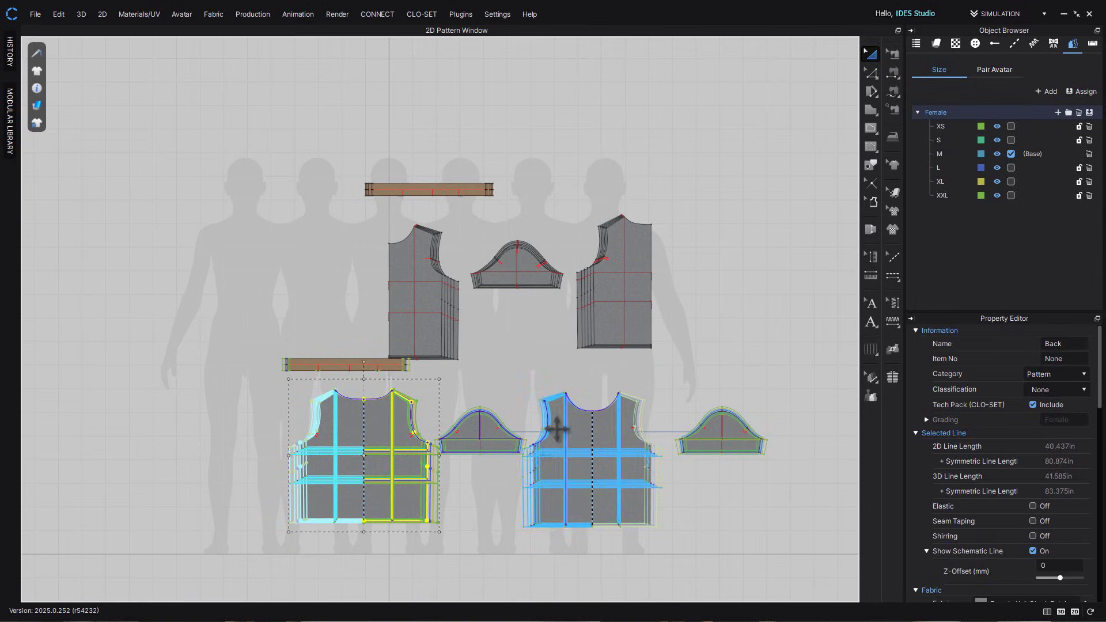
pyautogui.keyDown('shift'); pyautogui.click(481, 432); pyautogui.keyUp('shift')
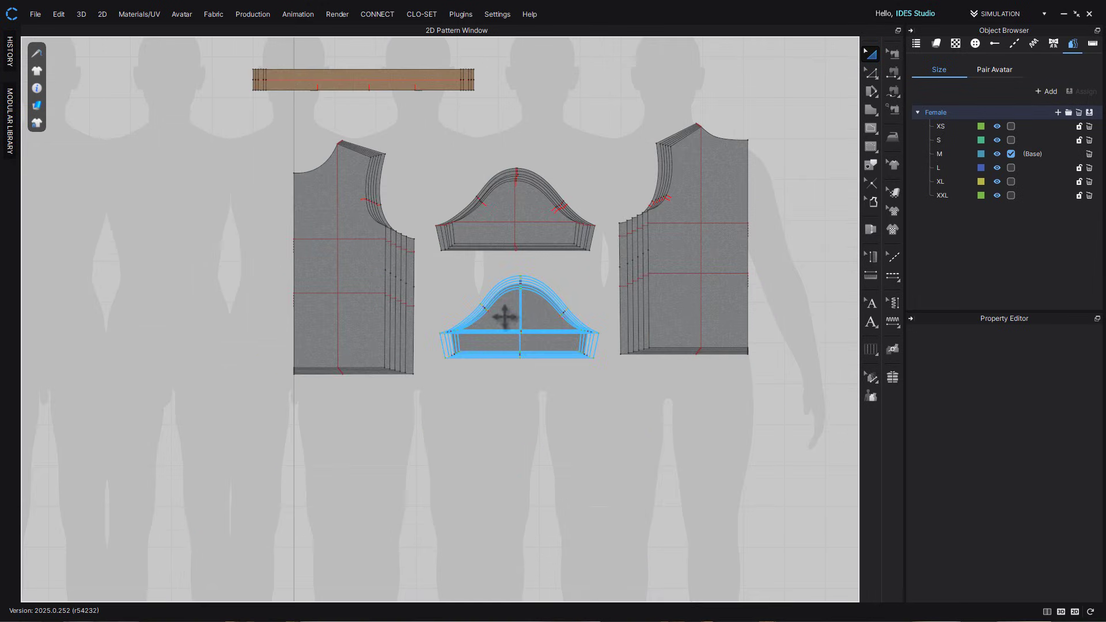
# Select the graded sleeve and graded neck trim and send both to the back of the pattern order
pyautogui.click(503, 316)
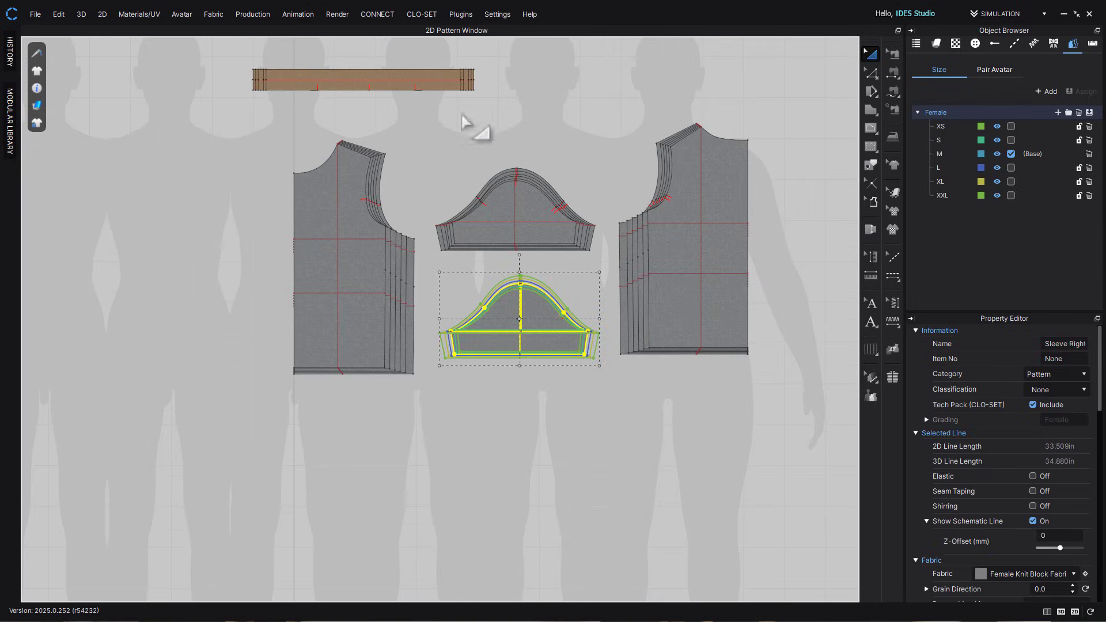
pyautogui.moveTo(452, 148); pyautogui.dragTo(435, 251, button='middle')
pyautogui.keyDown('shift'); pyautogui.click(393, 129); pyautogui.keyUp('shift')
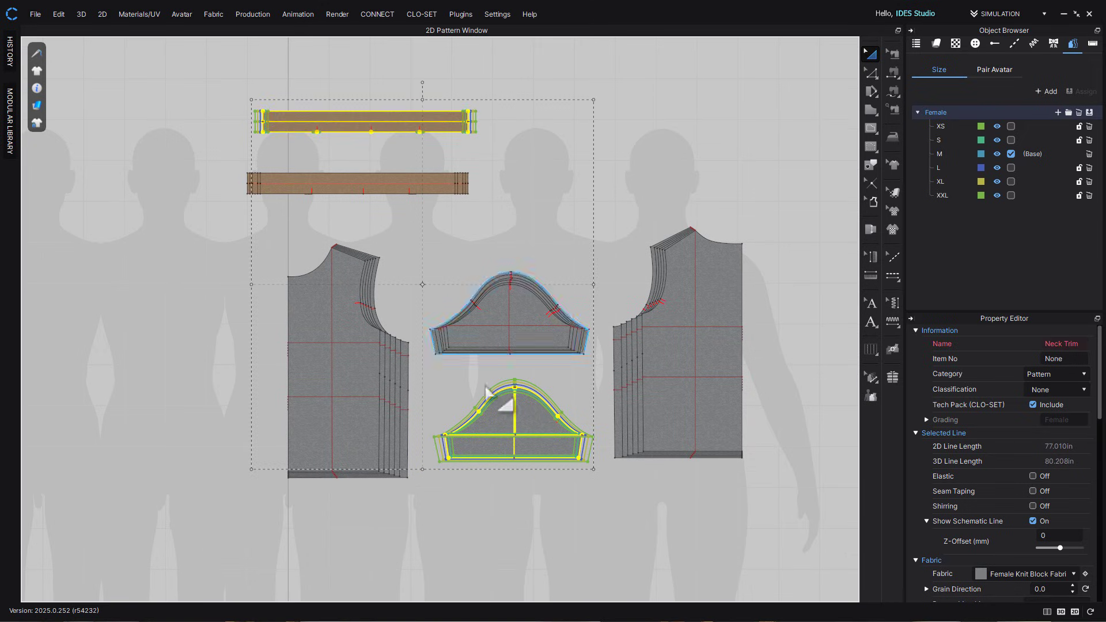
pyautogui.rightClick(492, 412)
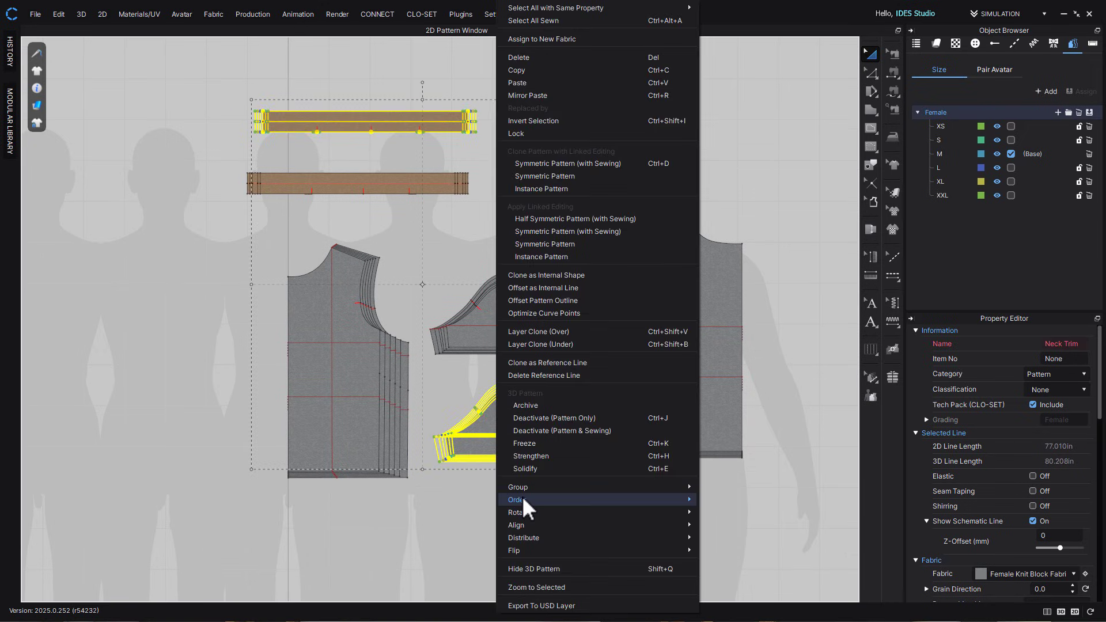
pyautogui.moveTo(618, 499)
pyautogui.click(743, 537)
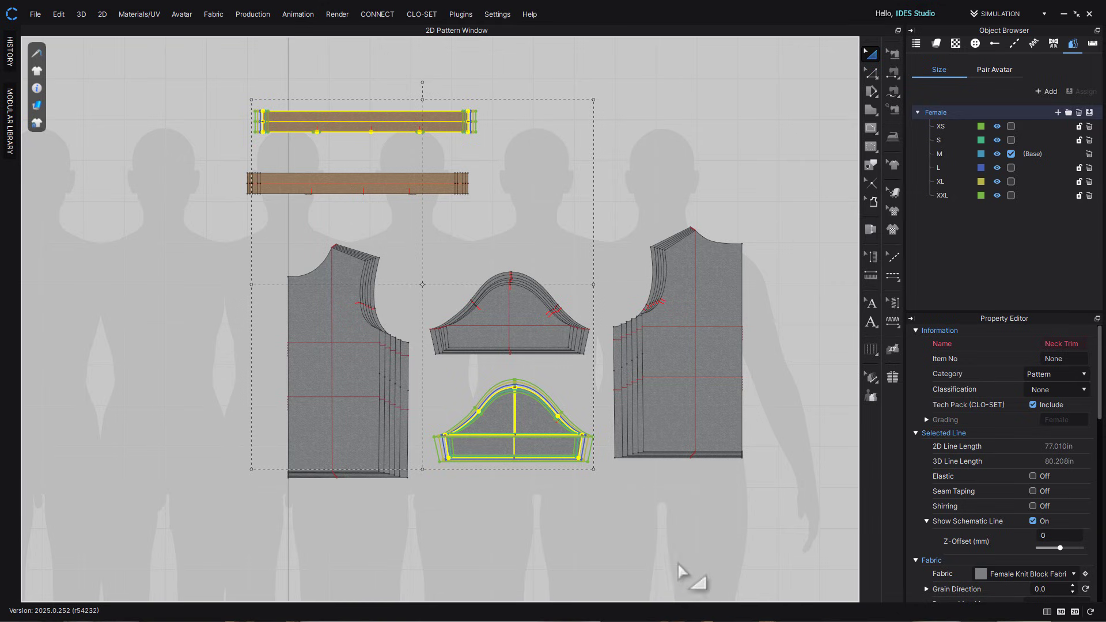
# Recolor the graded garment's knit fabric and rib with a pink swatch from the color palette
pyautogui.click(937, 43)
pyautogui.click(1074, 533)
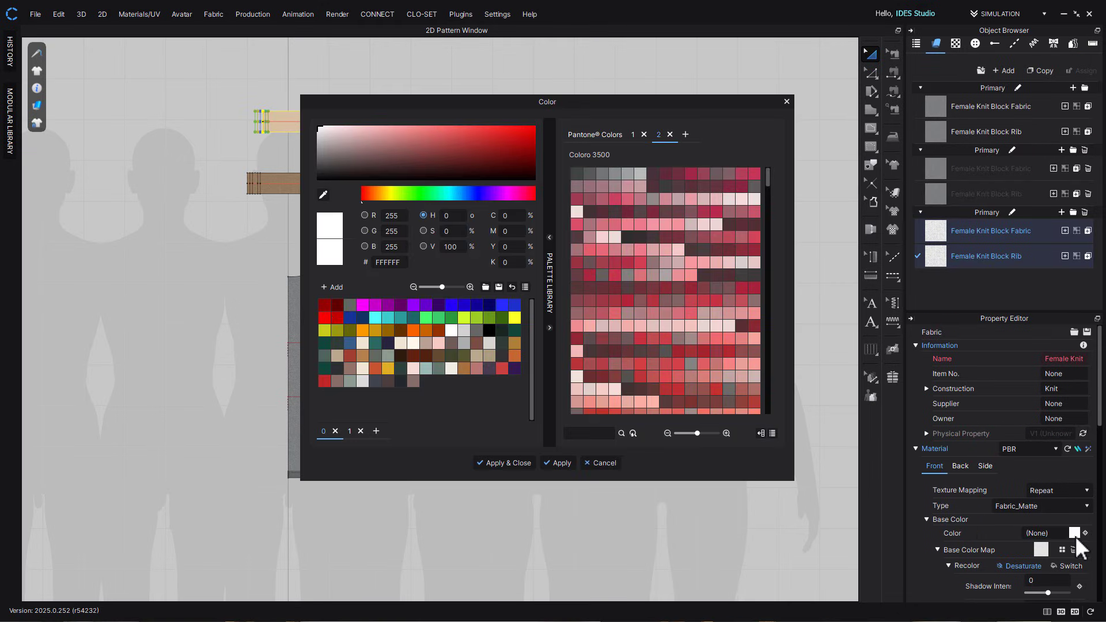
pyautogui.click(598, 326)
pyautogui.click(519, 462)
# Select the ungraded set's Female Knit Block Fabric and Female Knit Block Rib and desaturate their base color map
pyautogui.click(1045, 107)
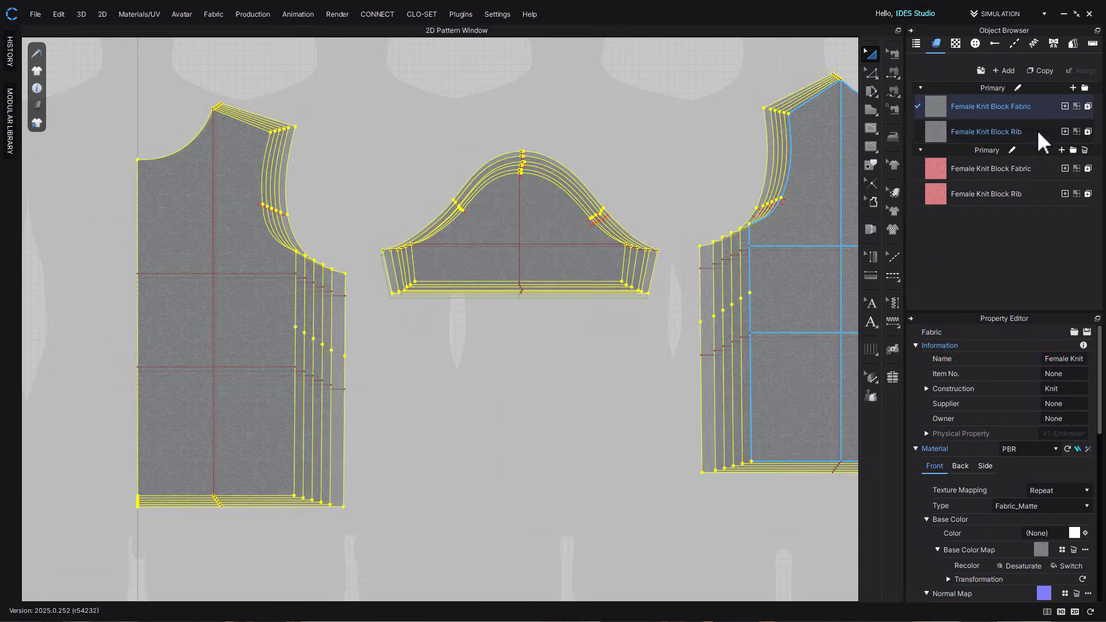
pyautogui.keyDown('ctrl'); pyautogui.click(1037, 131); pyautogui.keyUp('ctrl')
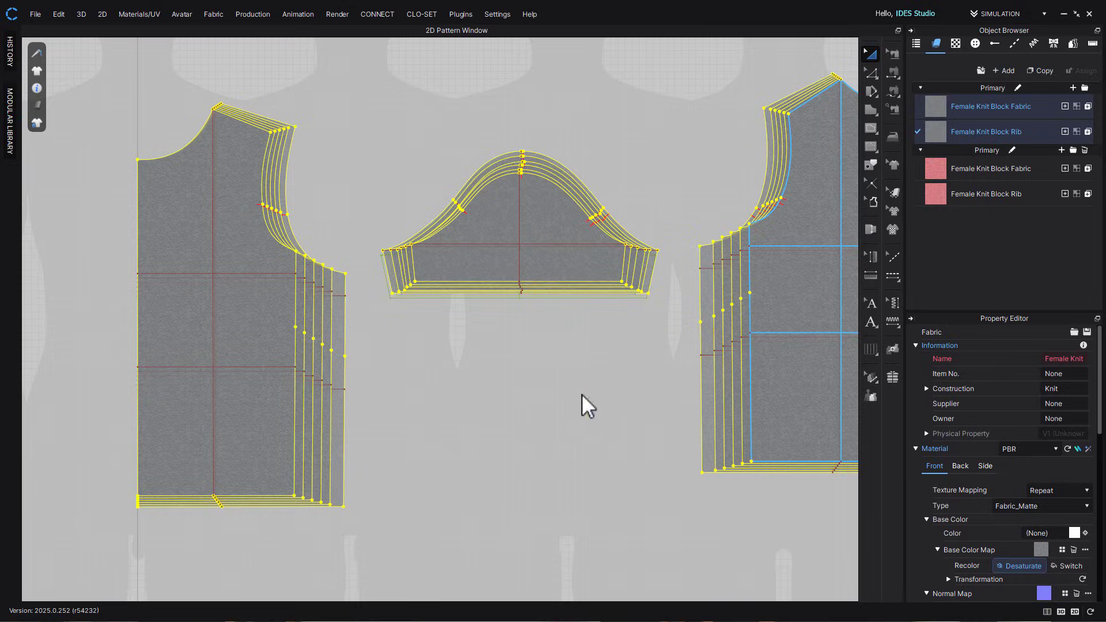
pyautogui.click(454, 333)
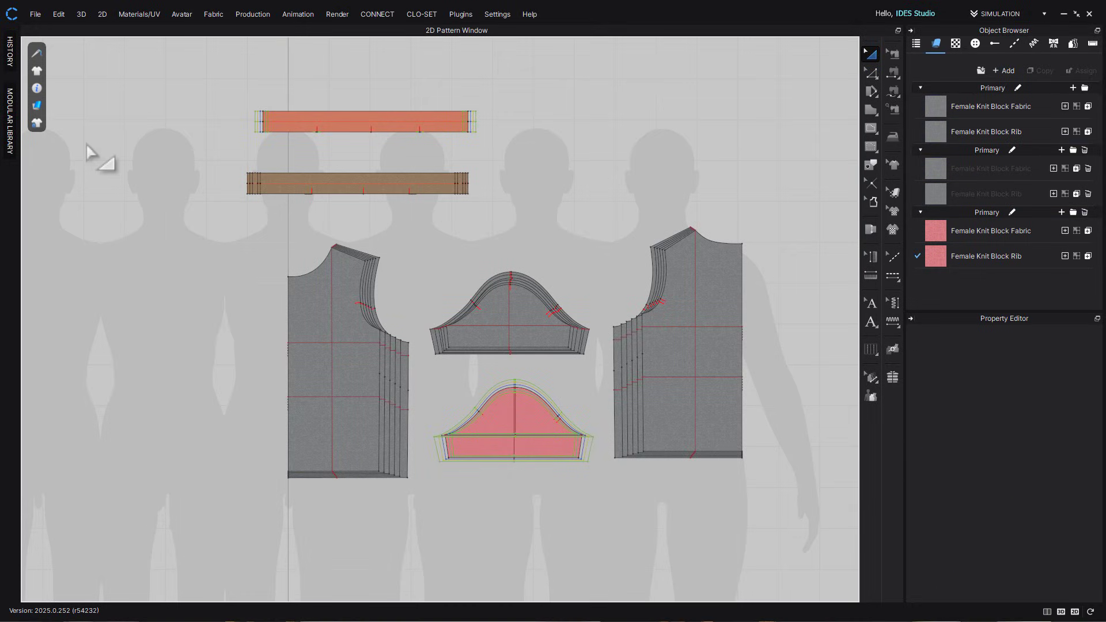
# Set the 2D garment rendering style to Translucent Surface and move the graded sleeve onto the nested sleeve stack
pyautogui.click(37, 107)
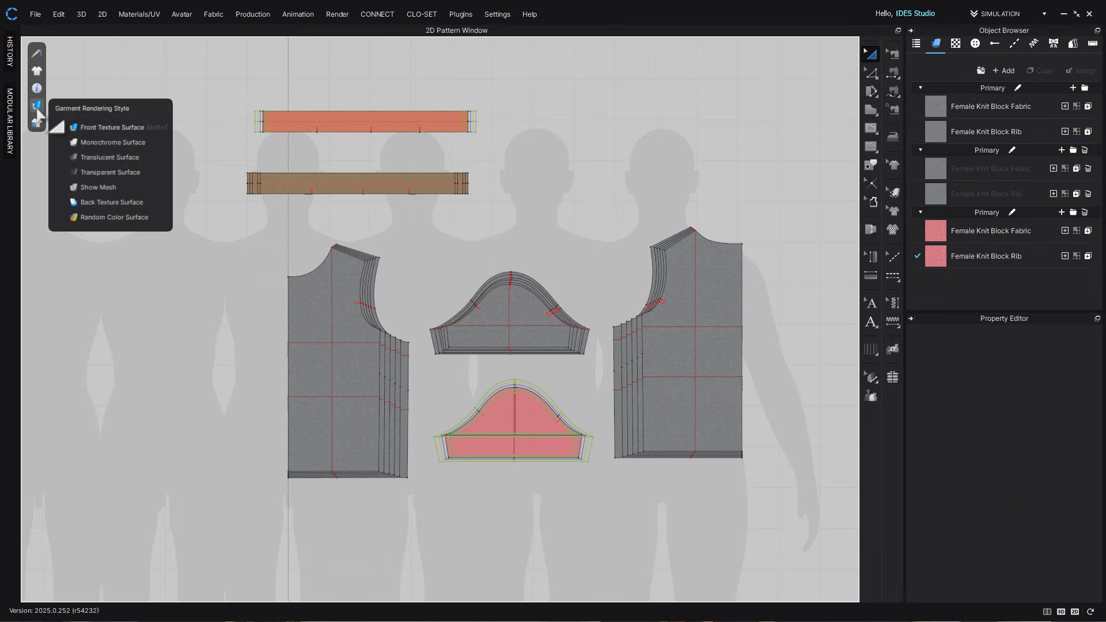
pyautogui.click(106, 157)
pyautogui.click(494, 440)
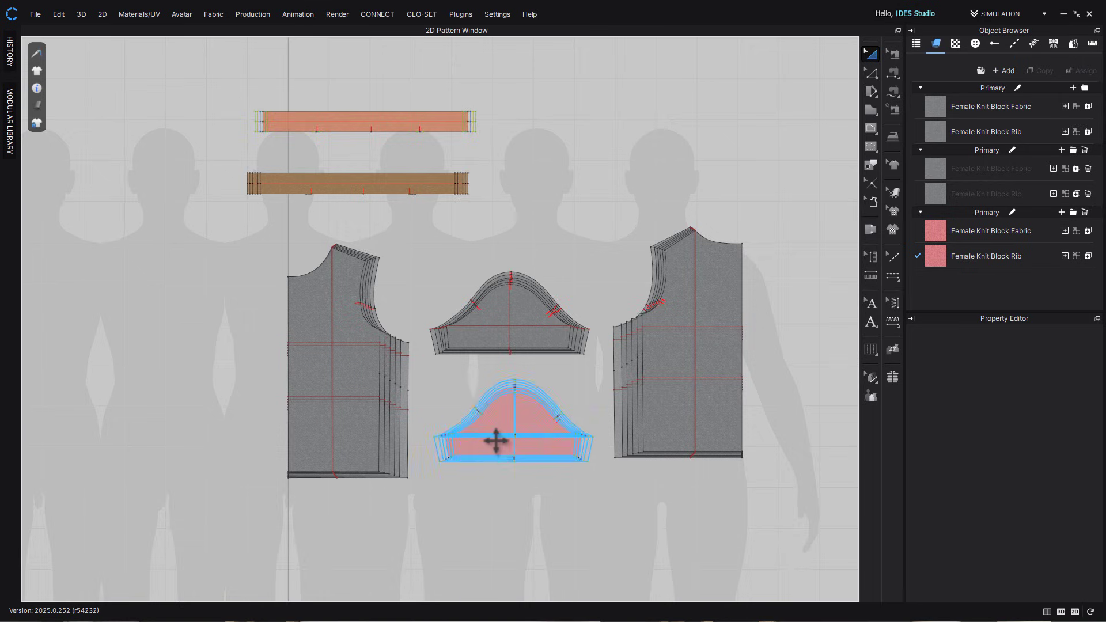
pyautogui.scroll(3, 501, 390)
pyautogui.moveTo(501, 390); pyautogui.dragTo(498, 219)
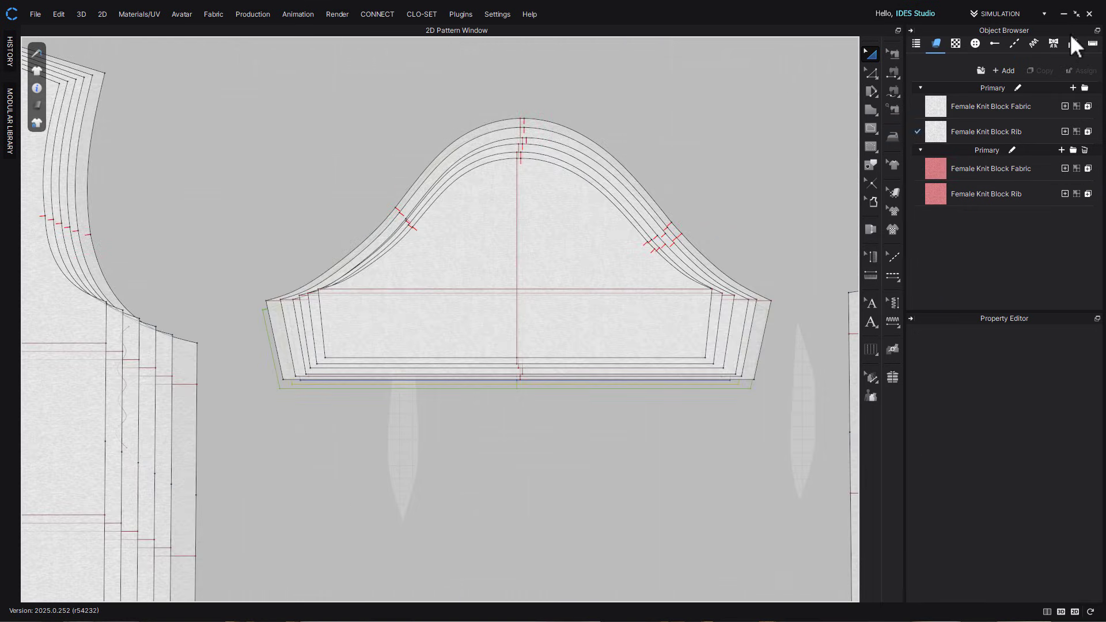
# Set the graded base size to XXL, XL, L and M in turn, moving each ungraded sleeve onto the matching graded sleeve
pyautogui.click(1073, 44)
pyautogui.click(1011, 196)
pyautogui.scroll(3, 284, 415)
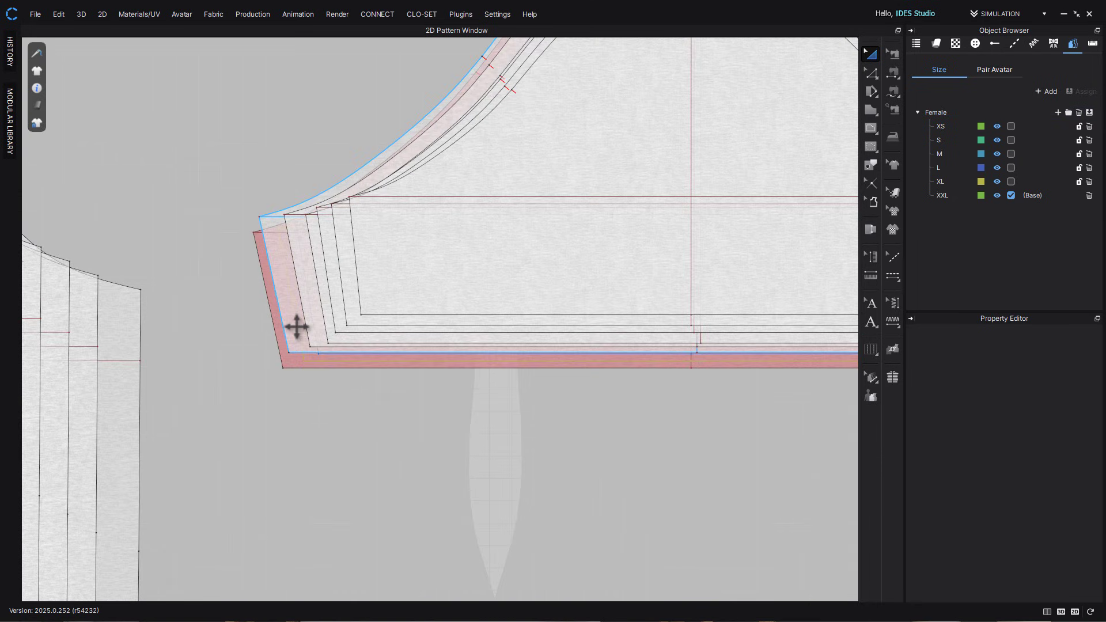
pyautogui.click(293, 346)
pyautogui.click(1011, 182)
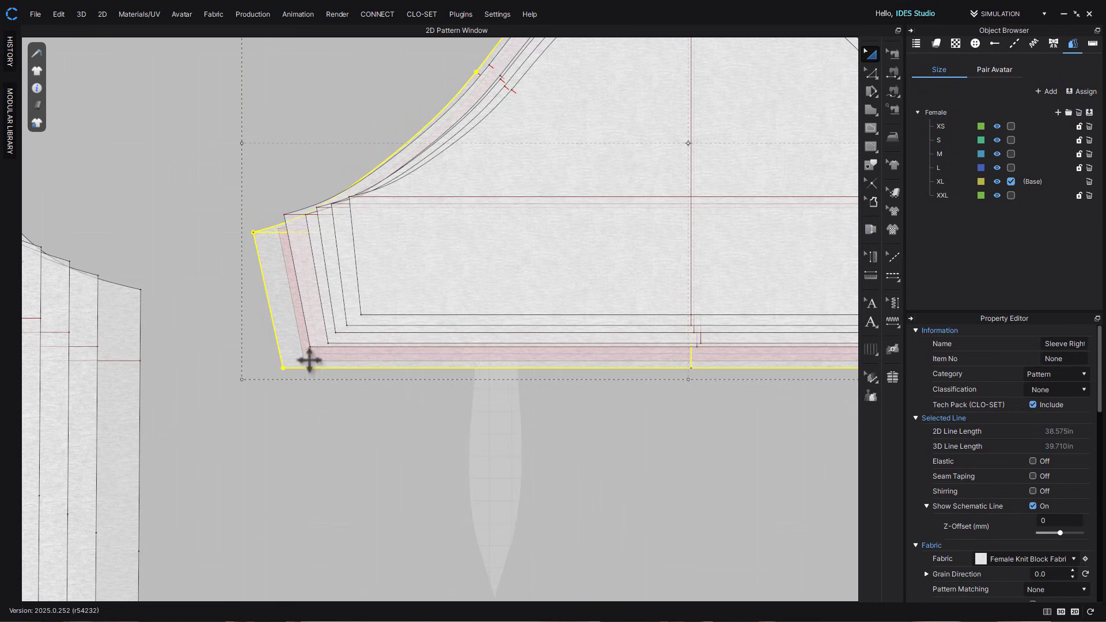
pyautogui.click(1011, 168)
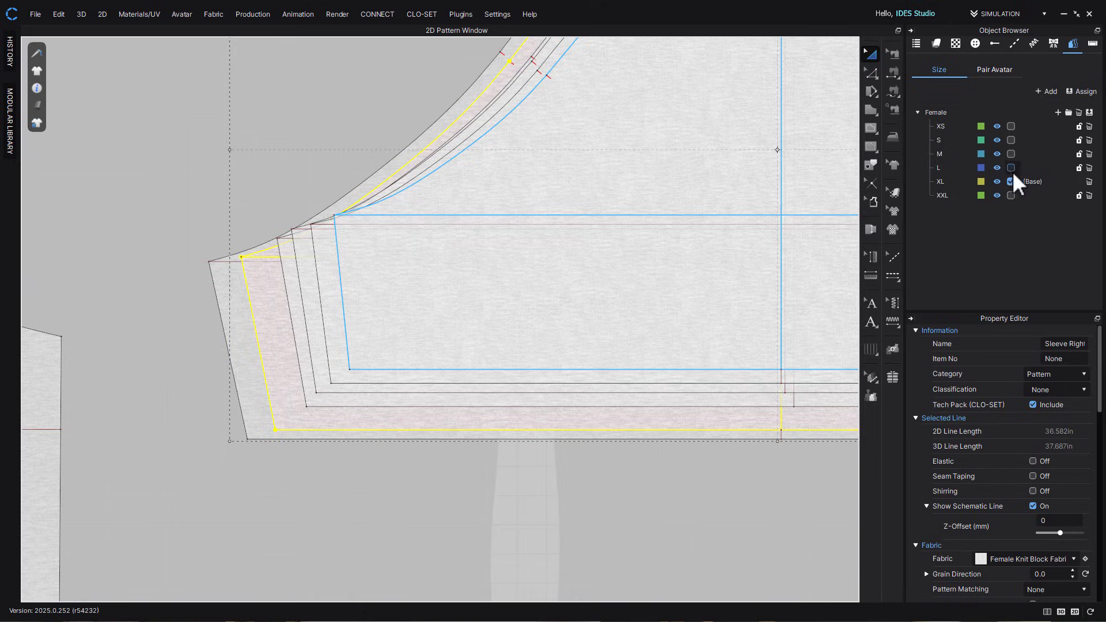
pyautogui.moveTo(298, 323); pyautogui.dragTo(276, 305)
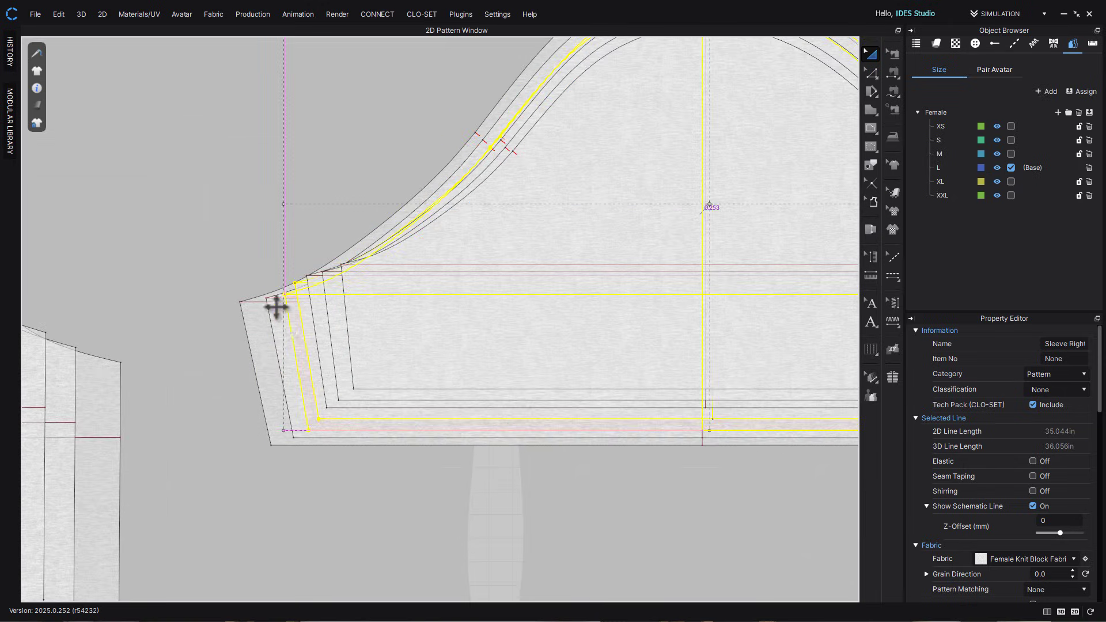
pyautogui.moveTo(276, 305); pyautogui.dragTo(283, 314)
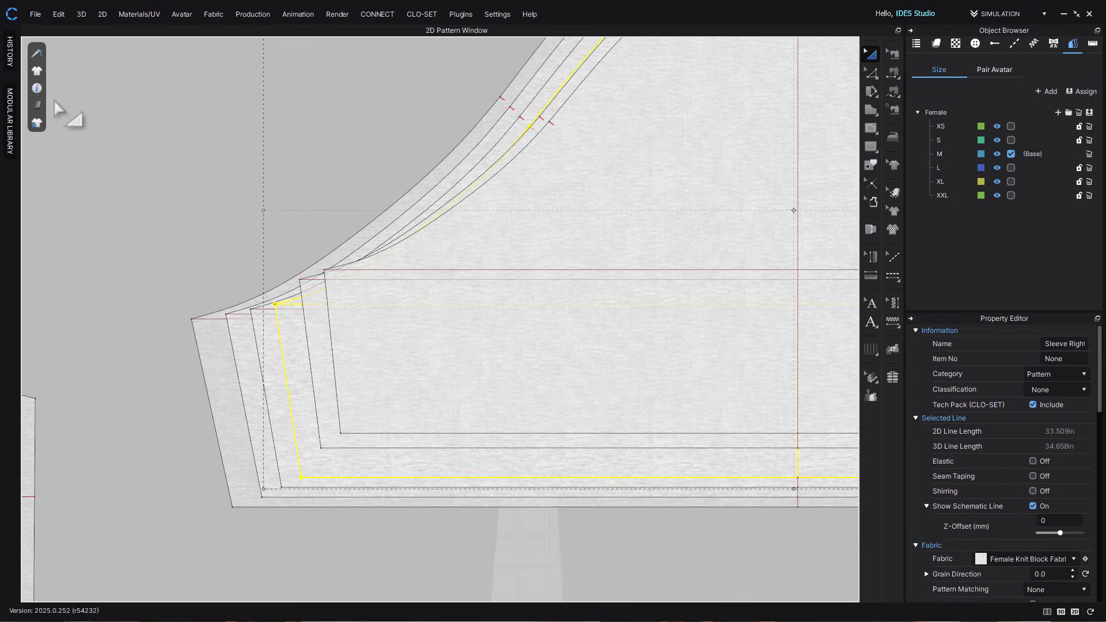
# Hide the 2D pattern surfaces and align the ungraded S and XS sleeves to the graded sleeve at base sizes S and XS
pyautogui.moveTo(38, 105)
pyautogui.click(101, 173)
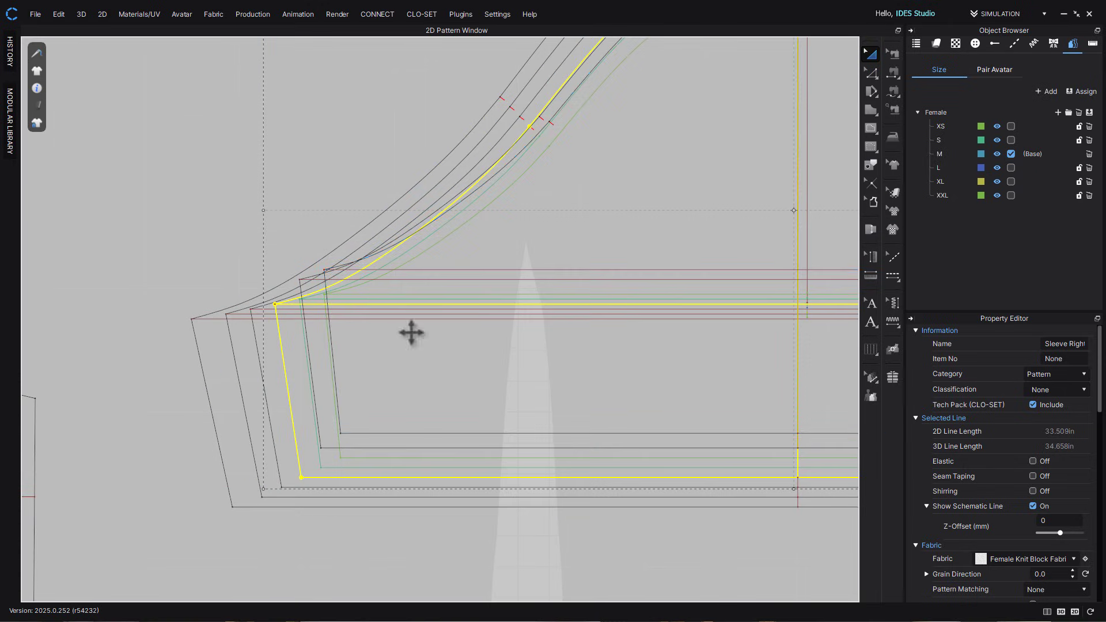
pyautogui.click(1011, 140)
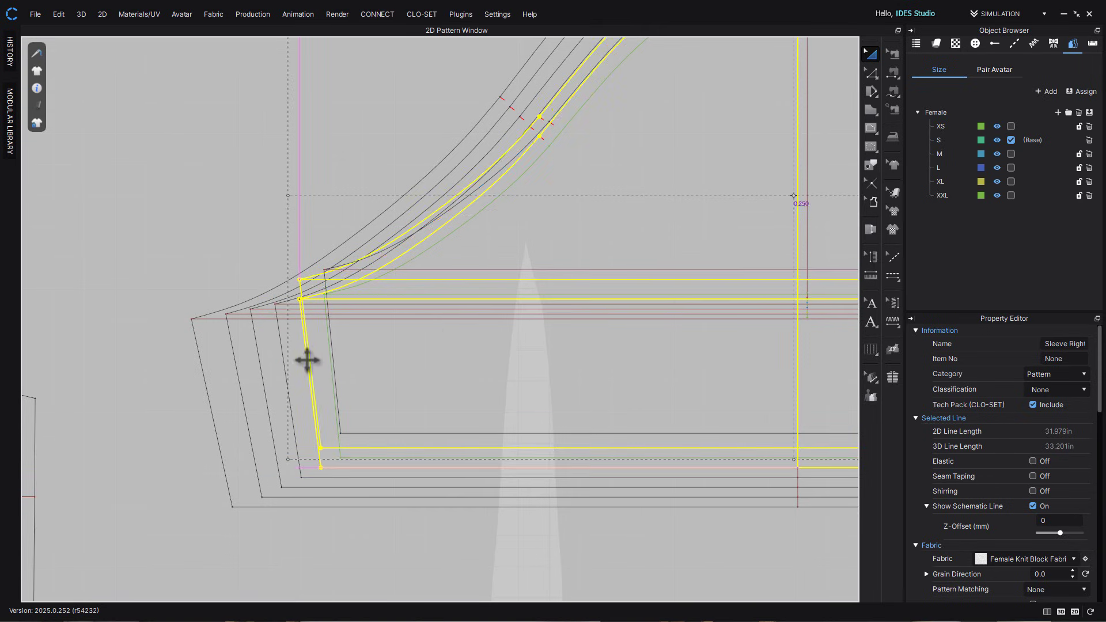
pyautogui.click(1011, 126)
pyautogui.scroll(-6, 412, 370)
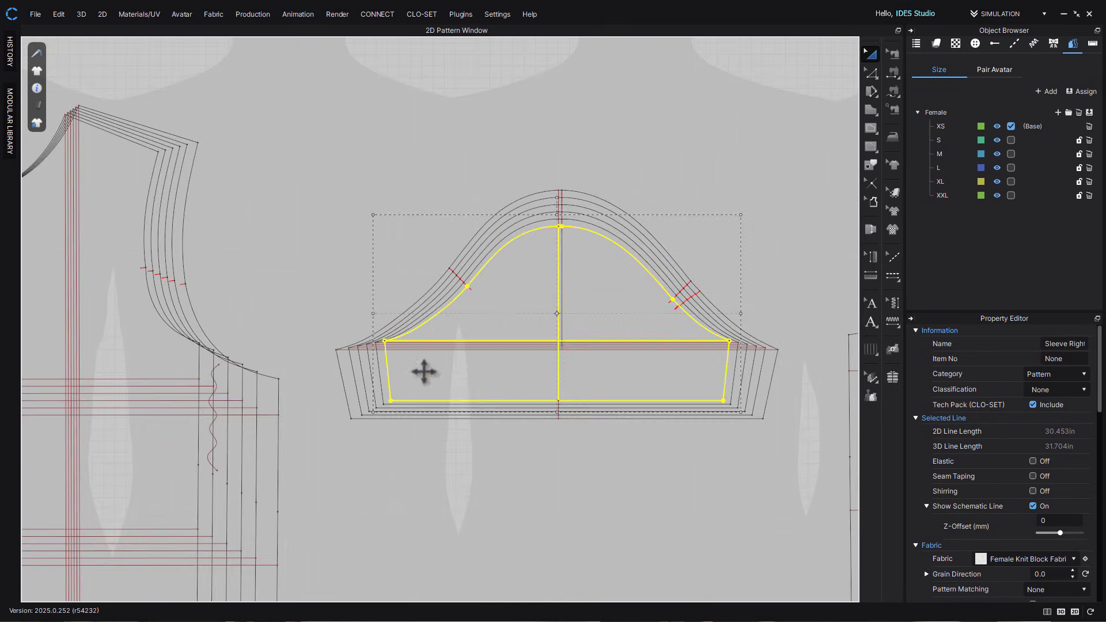
pyautogui.click(553, 481)
pyautogui.moveTo(559, 484); pyautogui.dragTo(519, 462, button='middle')
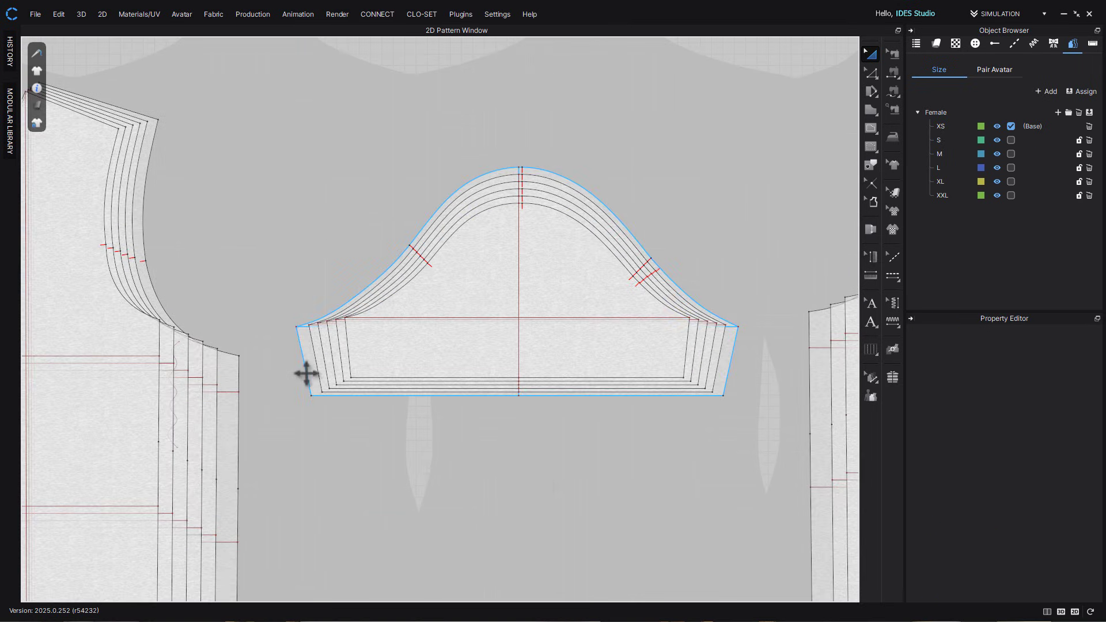
# Select the nested ungraded sleeves one after another from the largest size to the smallest and send them to the back
pyautogui.click(306, 375)
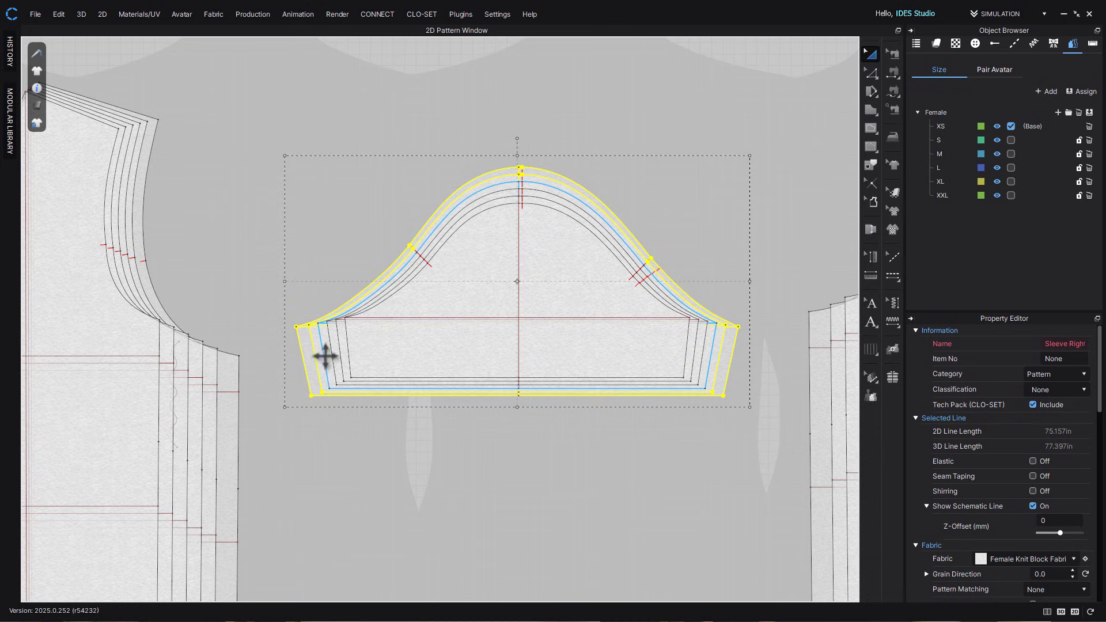
pyautogui.rightClick(357, 346)
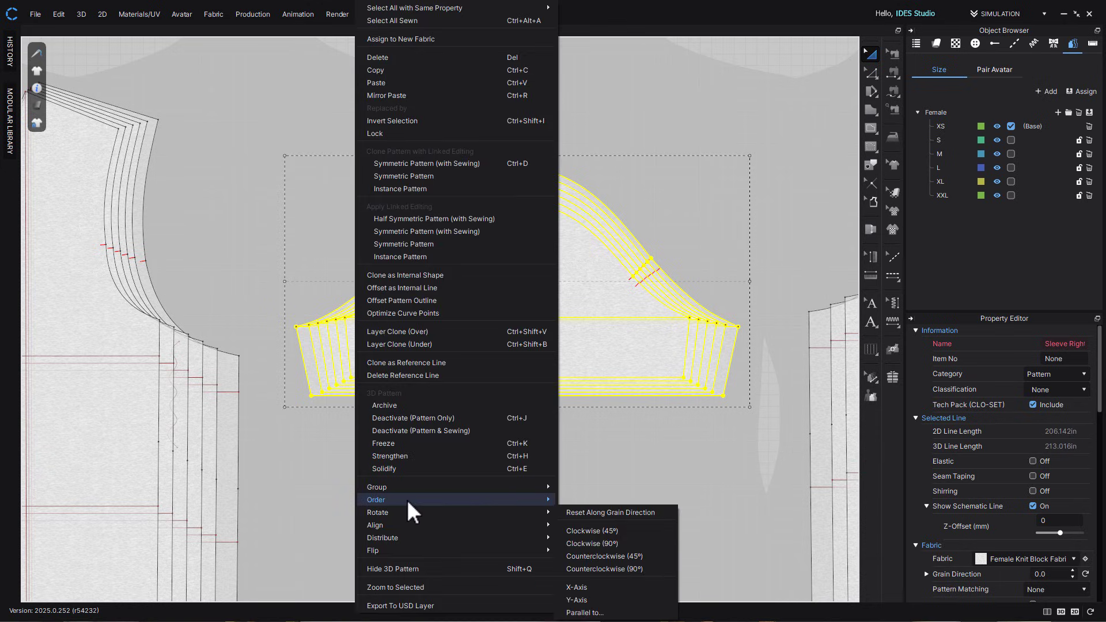
pyautogui.moveTo(407, 500)
pyautogui.click(581, 537)
pyautogui.scroll(-2, 556, 493)
pyautogui.click(550, 455)
# Move the pink graded sleeve straight down, clear of the nested ungraded sleeves
pyautogui.keyDown('shift'); pyautogui.moveTo(565, 389); pyautogui.dragTo(571, 554); pyautogui.keyUp('shift')
pyautogui.scroll(-3, 573, 554)
pyautogui.moveTo(582, 557); pyautogui.dragTo(585, 350, button='middle')
pyautogui.keyDown('shift'); pyautogui.moveTo(575, 347); pyautogui.dragTo(550, 420); pyautogui.keyUp('shift')
pyautogui.click(468, 479)
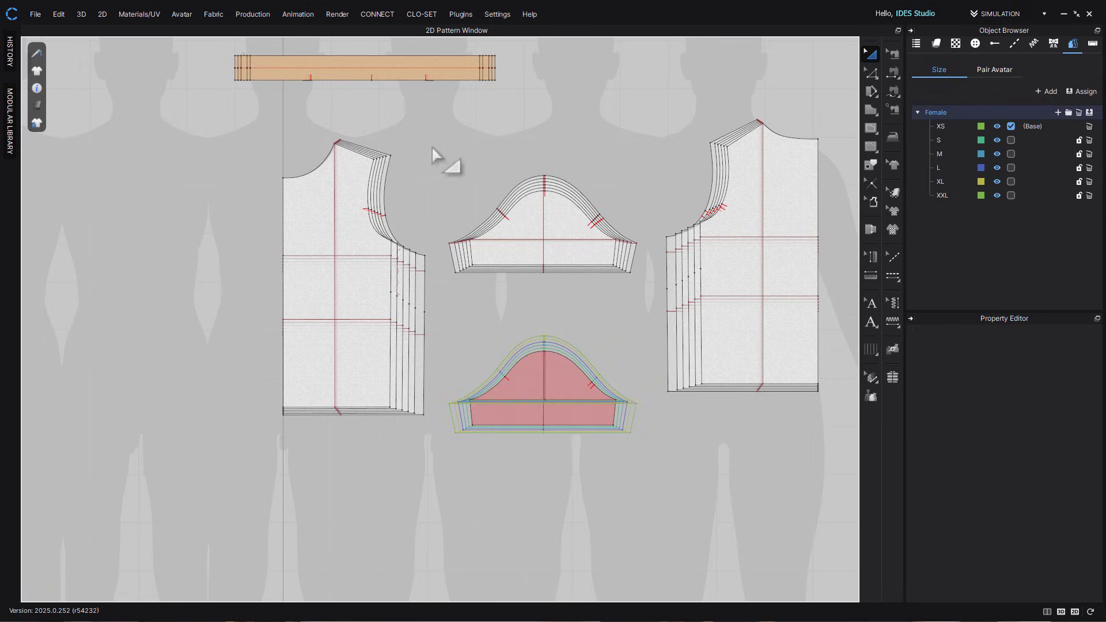
# Select all the nested ungraded neck trims together and align them with one another
pyautogui.scroll(3, 435, 153)
pyautogui.moveTo(444, 176); pyautogui.dragTo(576, 440, button='middle')
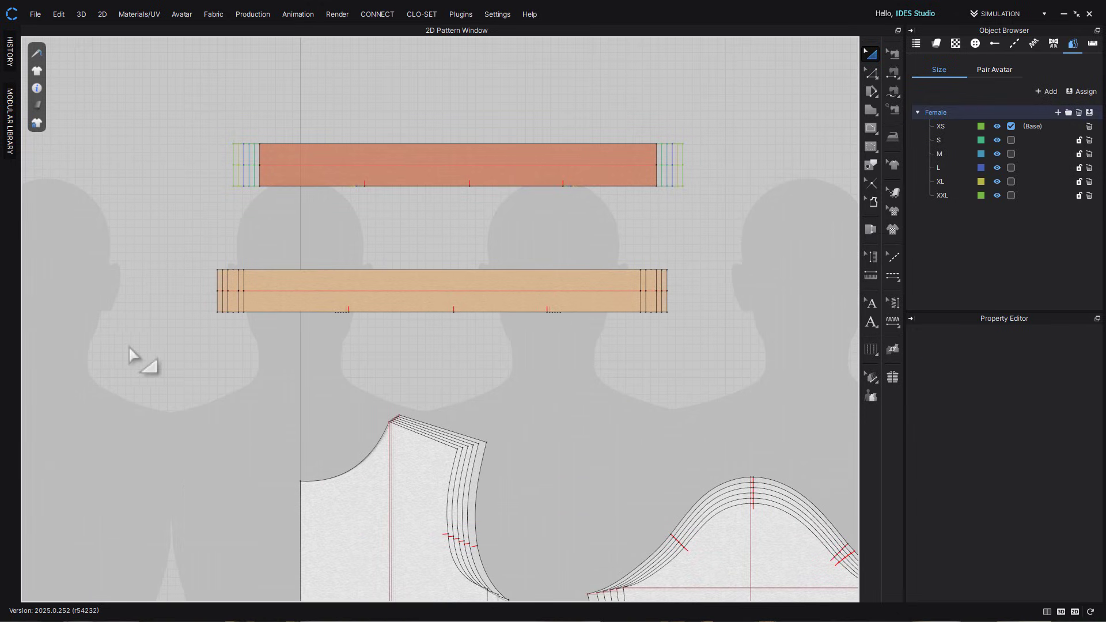
pyautogui.moveTo(127, 323); pyautogui.dragTo(752, 239)
pyautogui.rightClick(522, 304)
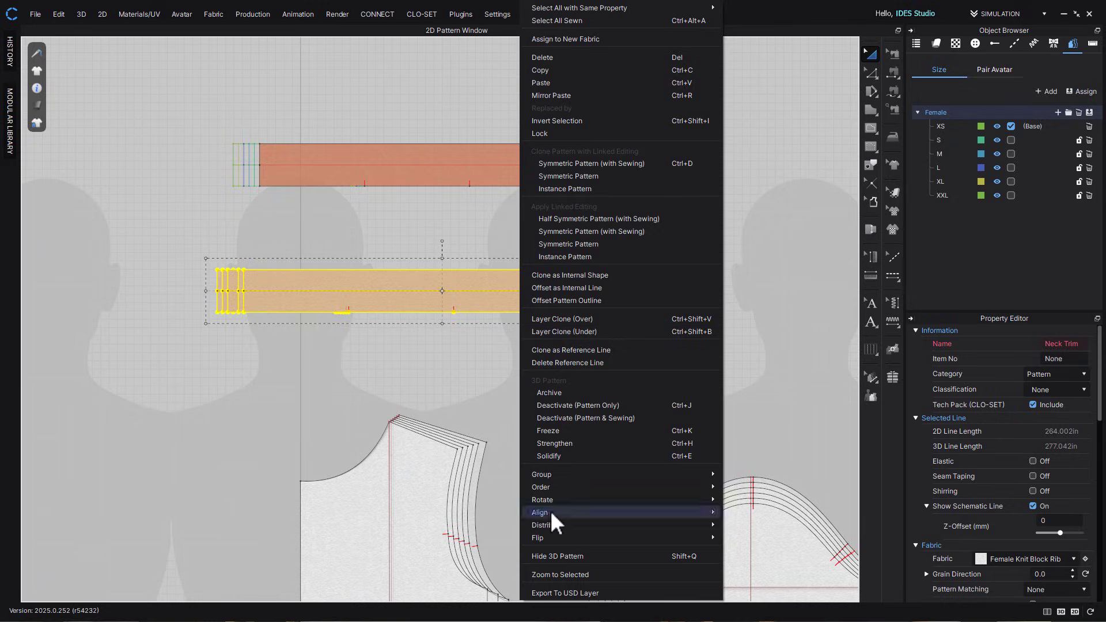
pyautogui.moveTo(569, 514)
pyautogui.click(749, 567)
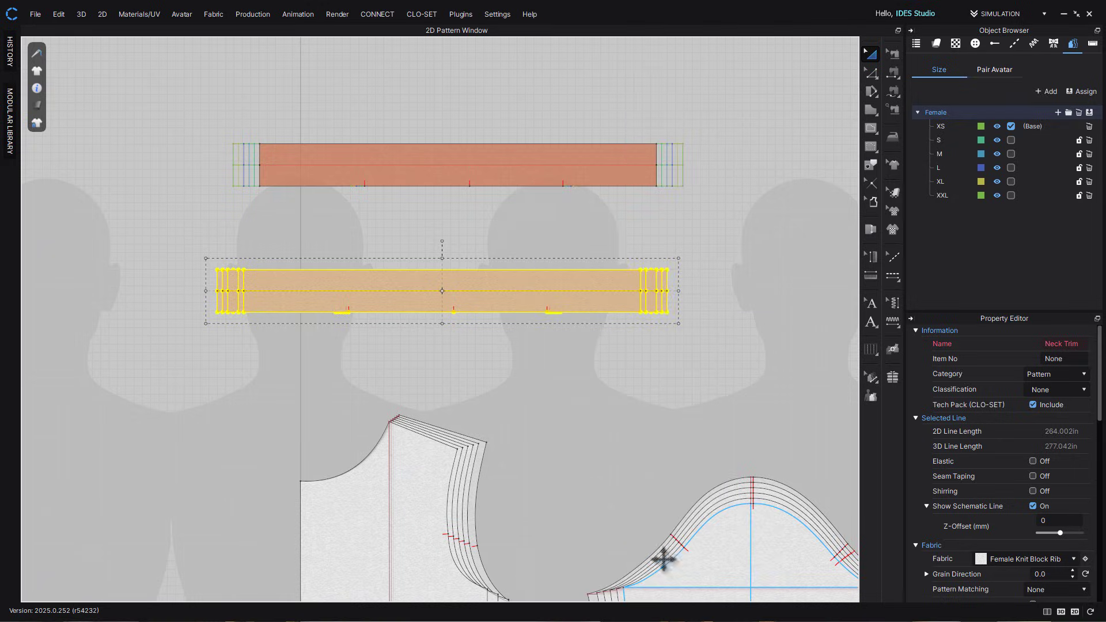
pyautogui.click(423, 353)
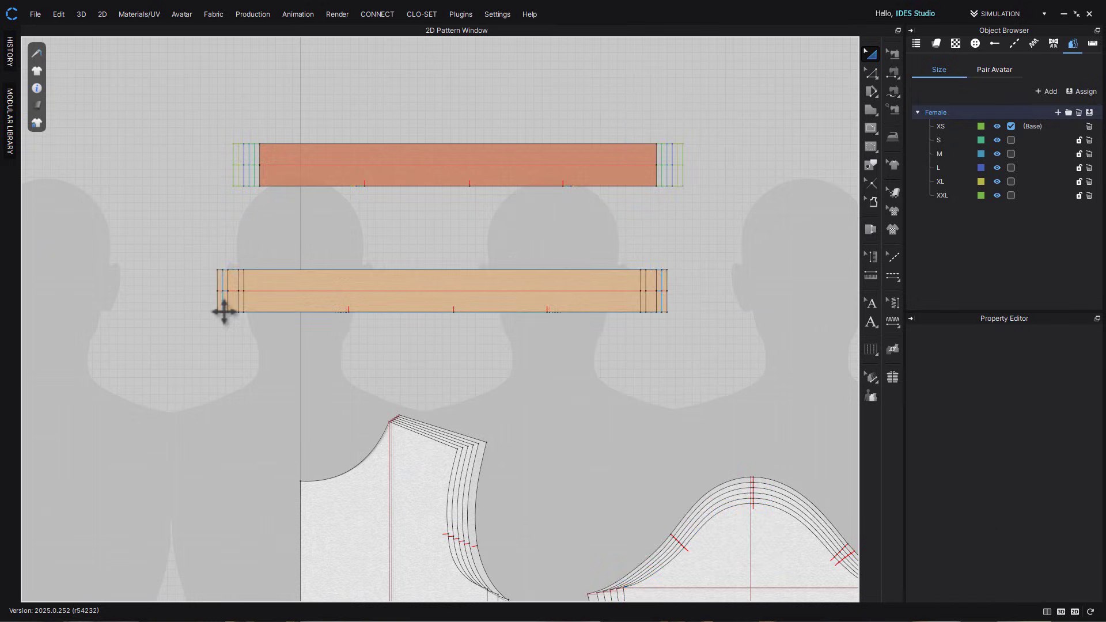
# Select the ungraded neck trims in succession from the outermost size inward and send them to the back of the pattern order
pyautogui.scroll(4, 224, 312)
pyautogui.click(222, 294)
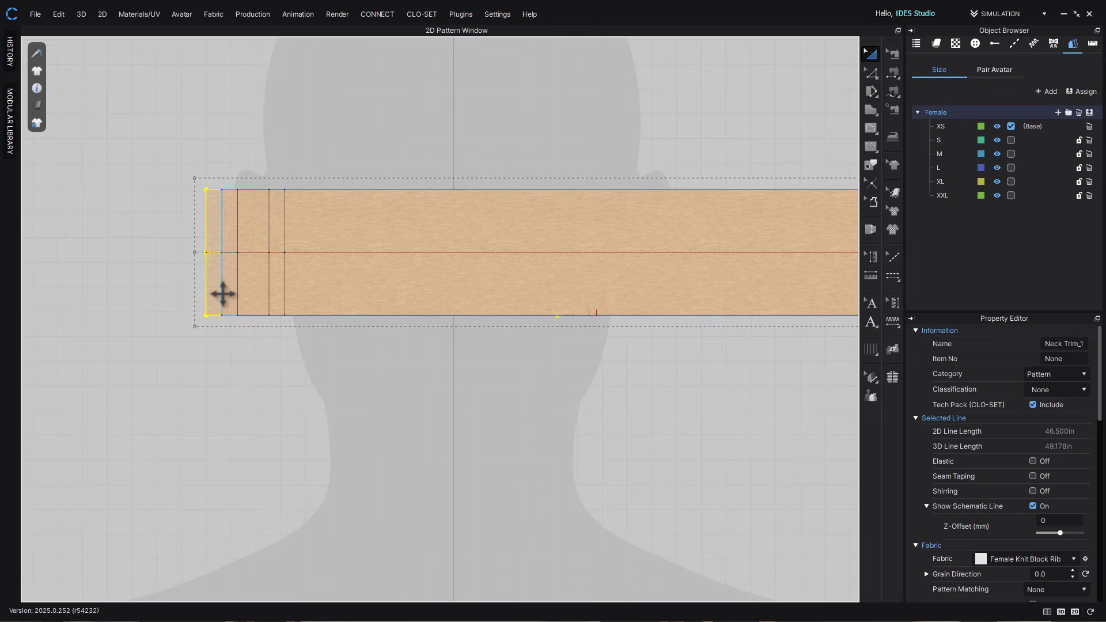
pyautogui.rightClick(252, 289)
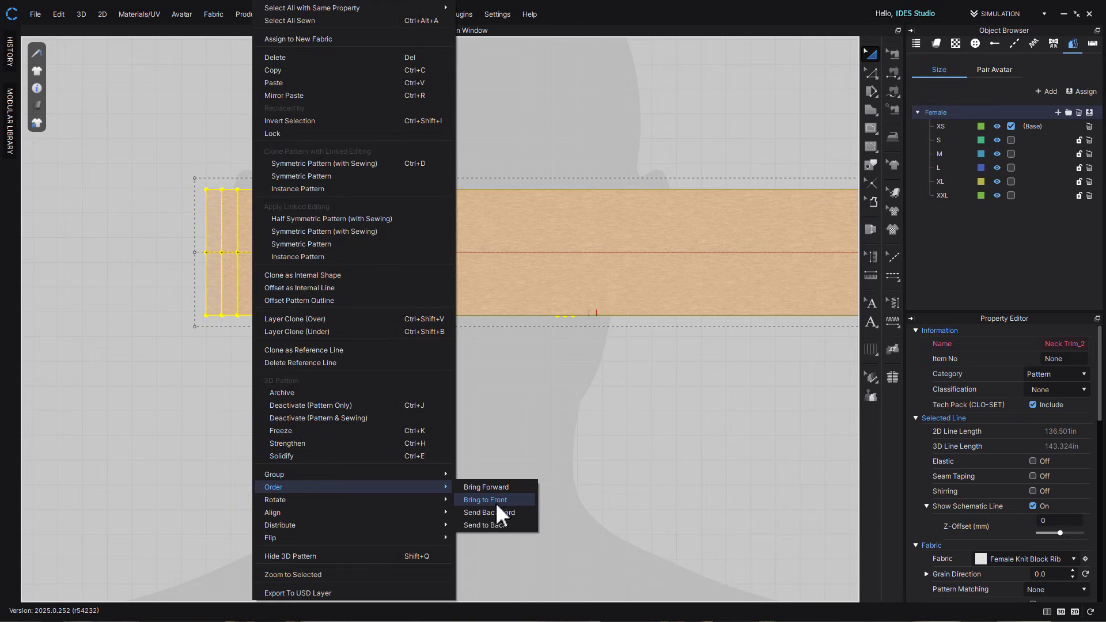
pyautogui.click(488, 524)
pyautogui.click(401, 463)
pyautogui.scroll(-5, 398, 459)
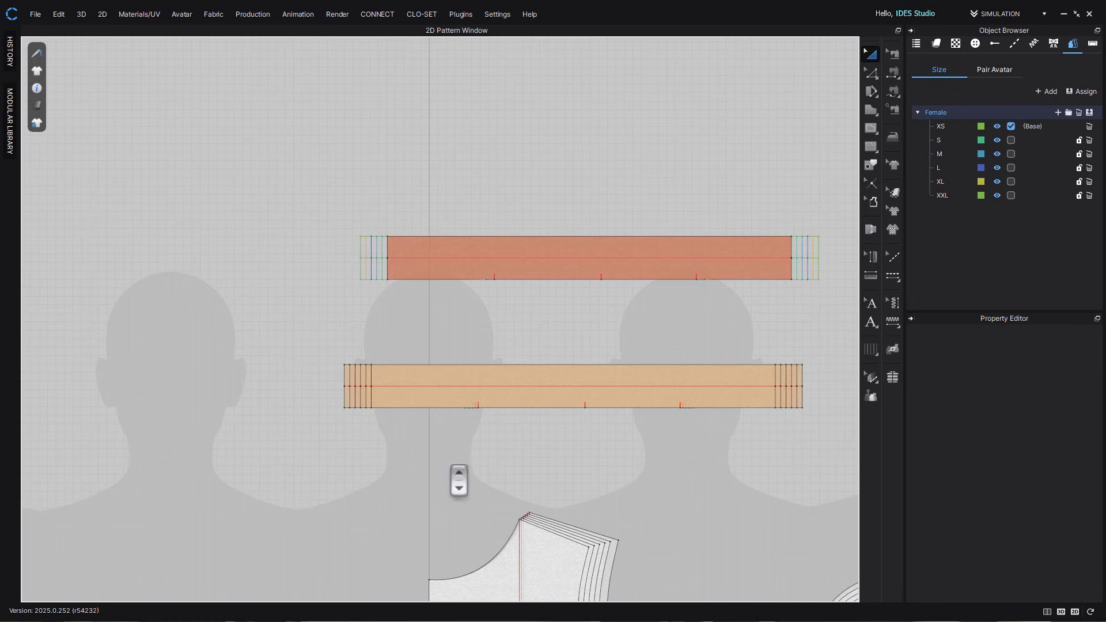
# Delete the graded neck trim and the pink graded sleeve, keeping only the nested ungraded patterns
pyautogui.moveTo(459, 484); pyautogui.dragTo(481, 315, button='right')
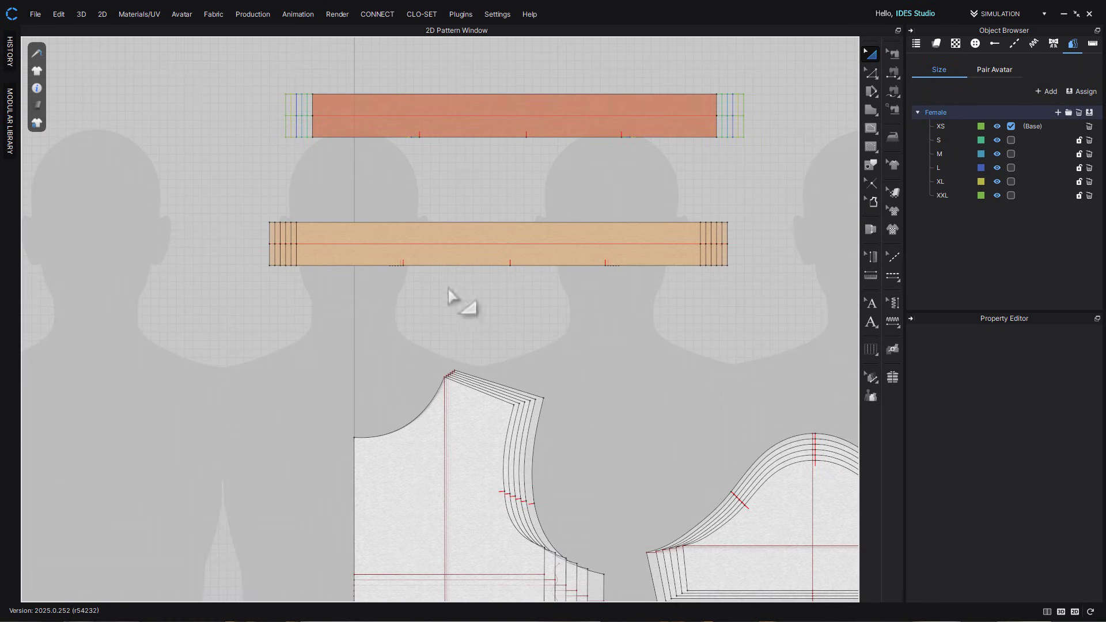
pyautogui.click(424, 116)
pyautogui.press('Delete')
pyautogui.scroll(-3, 494, 306)
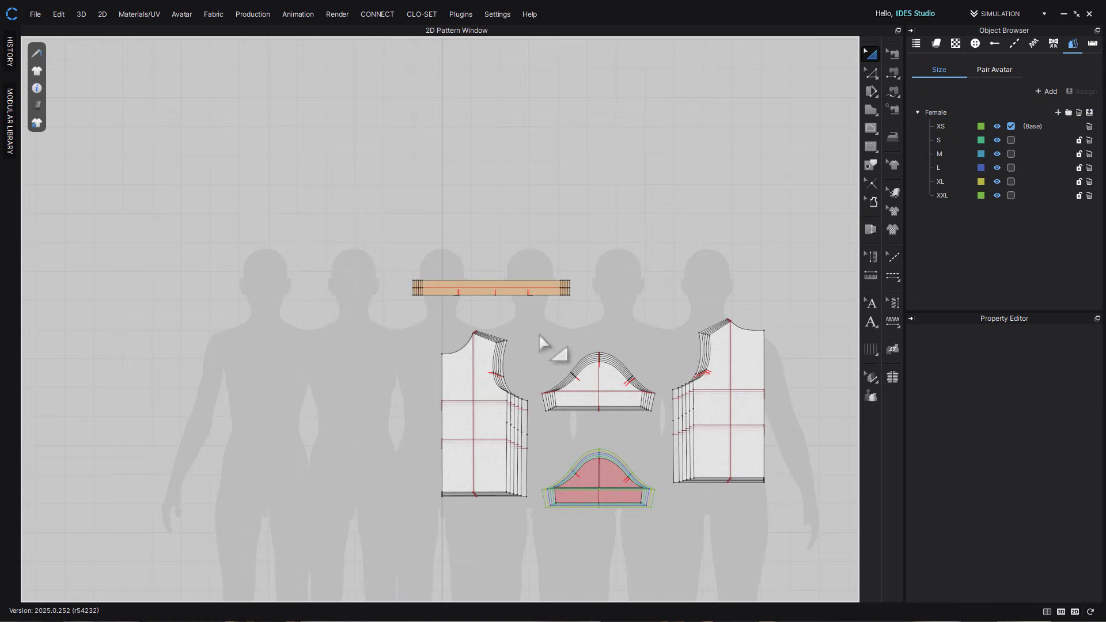
pyautogui.moveTo(544, 344); pyautogui.dragTo(393, 280, button='right')
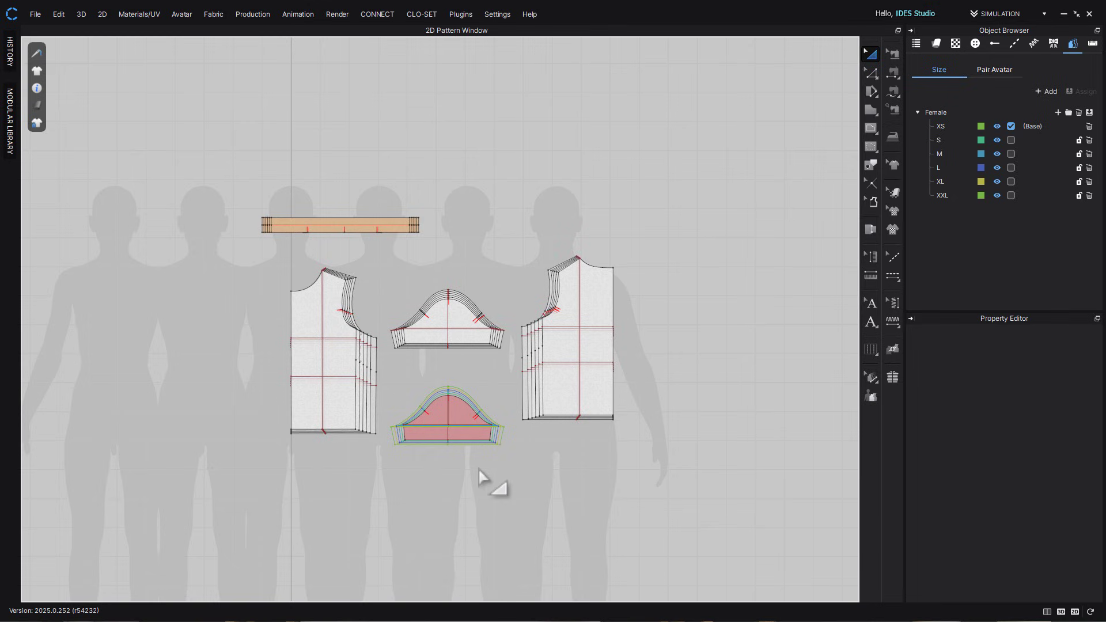
pyautogui.click(474, 436)
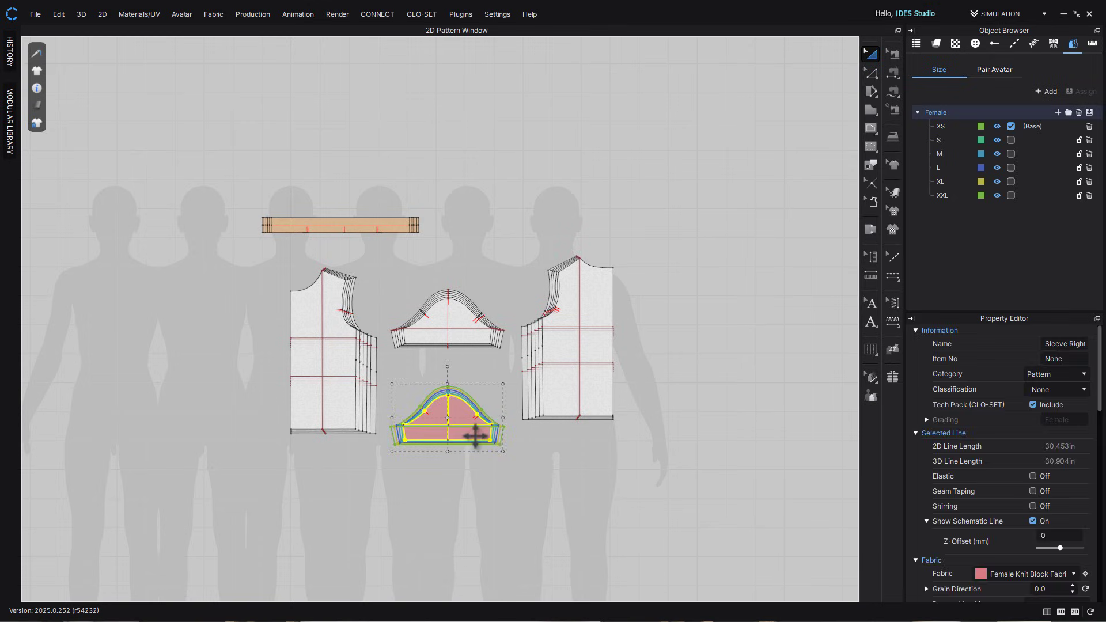
pyautogui.press('Delete')
pyautogui.scroll(3, 487, 426)
pyautogui.scroll(-1, 518, 455)
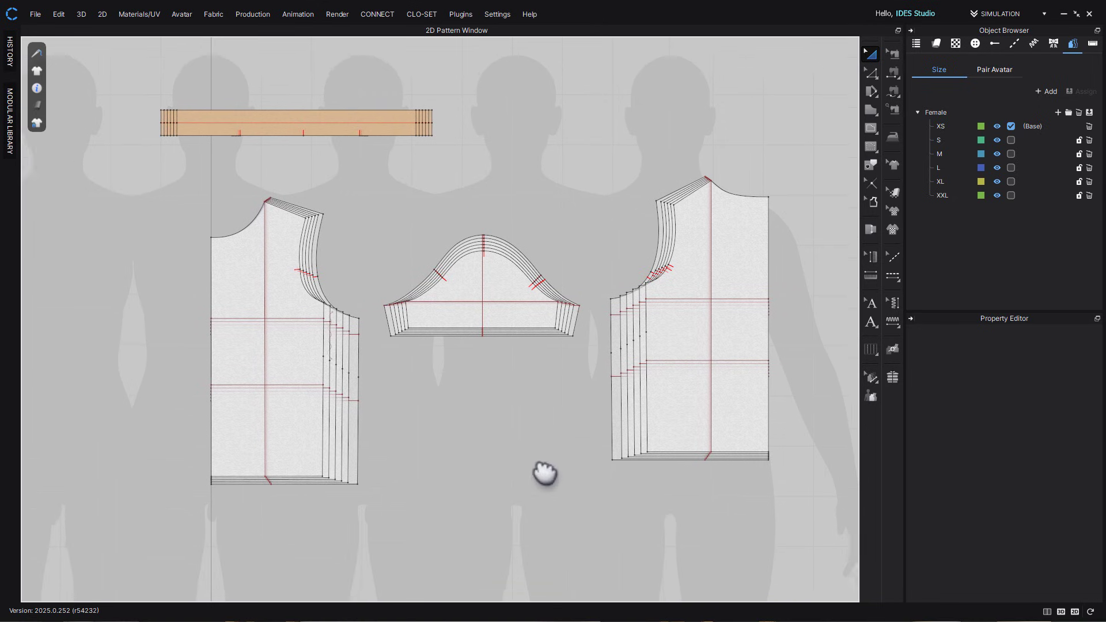
pyautogui.scroll(1, 535, 465)
# Save the project under the file name PDFWorking
pyautogui.click(34, 17)
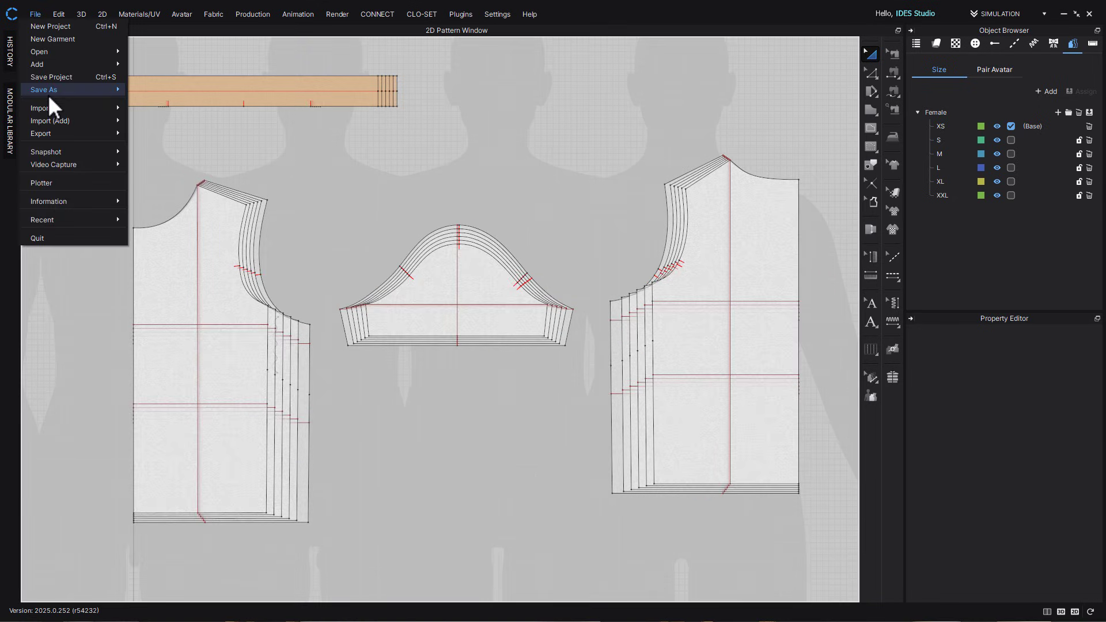
pyautogui.click(147, 89)
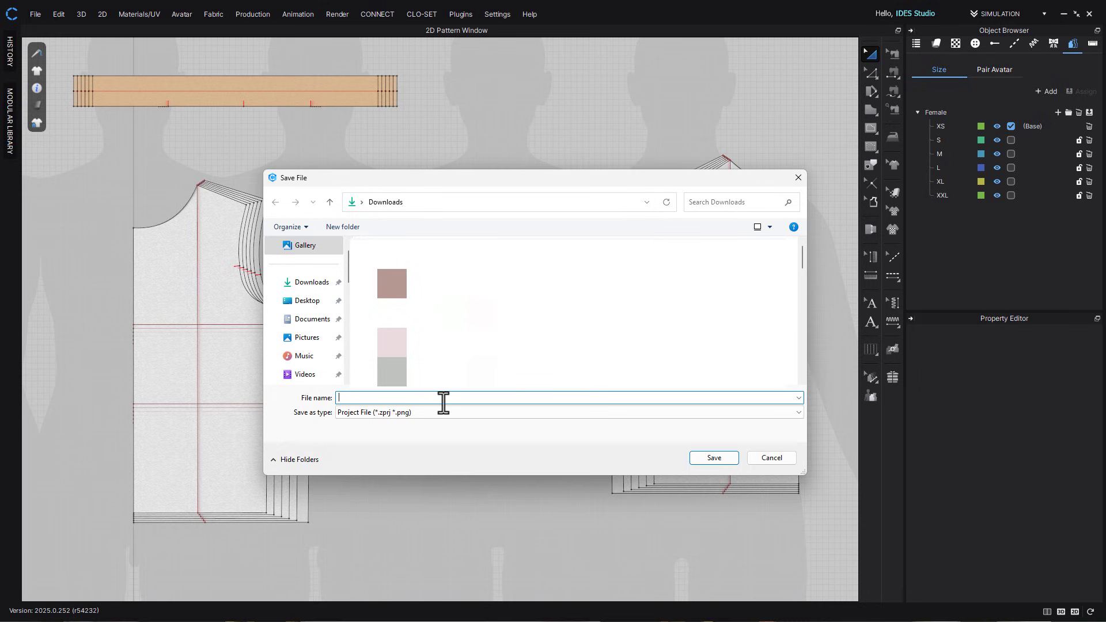
pyautogui.write('PDFWorking')
pyautogui.press('Return')
# Export the patterns as an Adobe PDF named GradingTest in the Tutorial Files folder
pyautogui.click(34, 14)
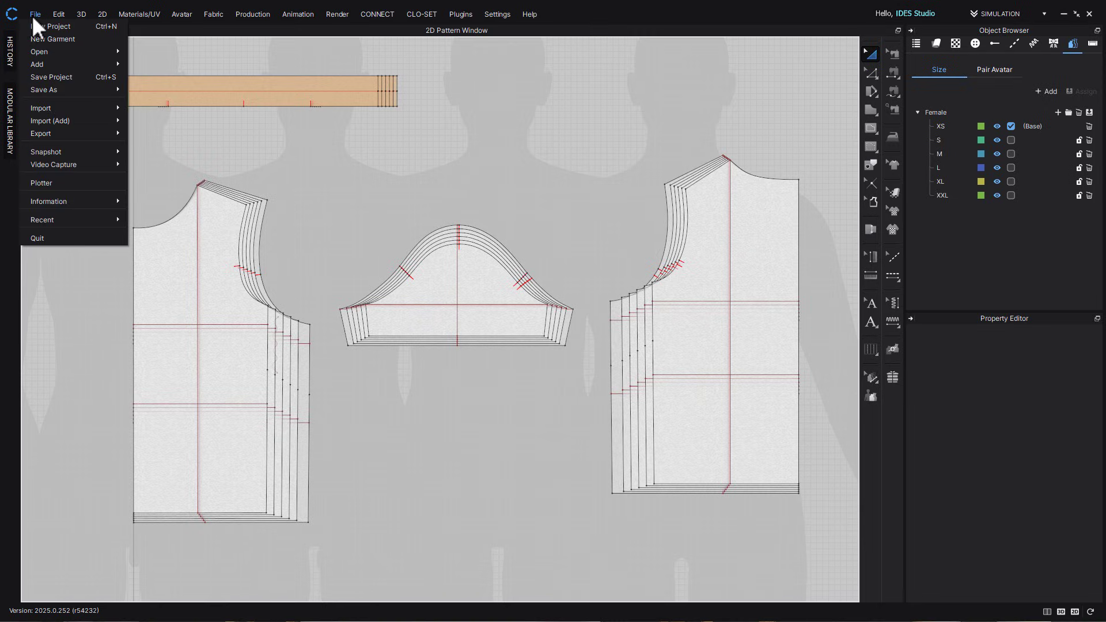
pyautogui.moveTo(86, 133)
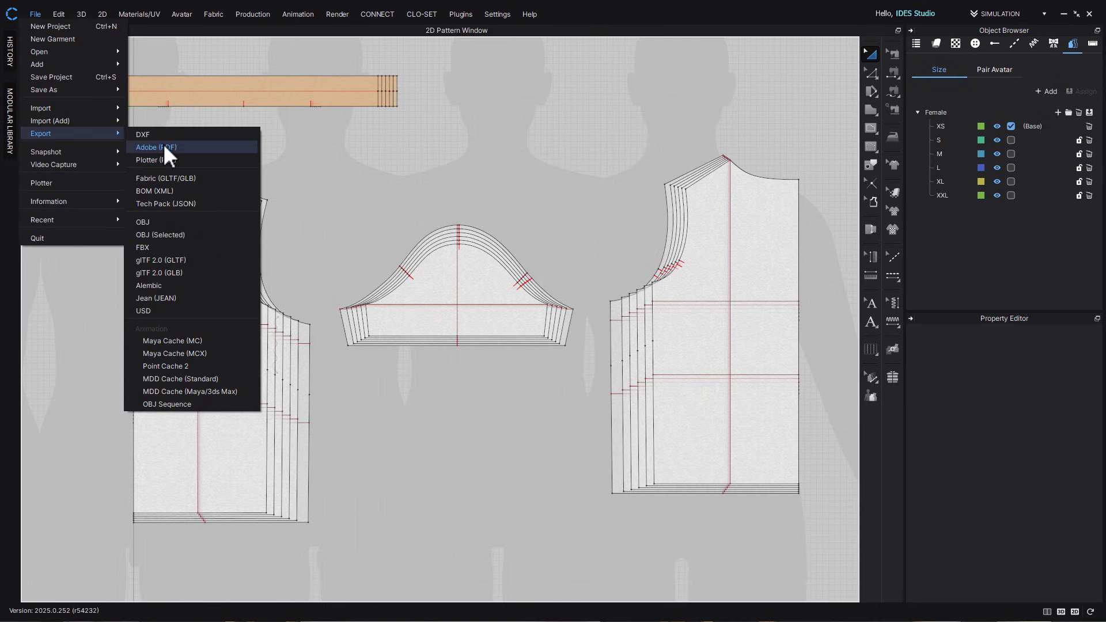
pyautogui.click(164, 144)
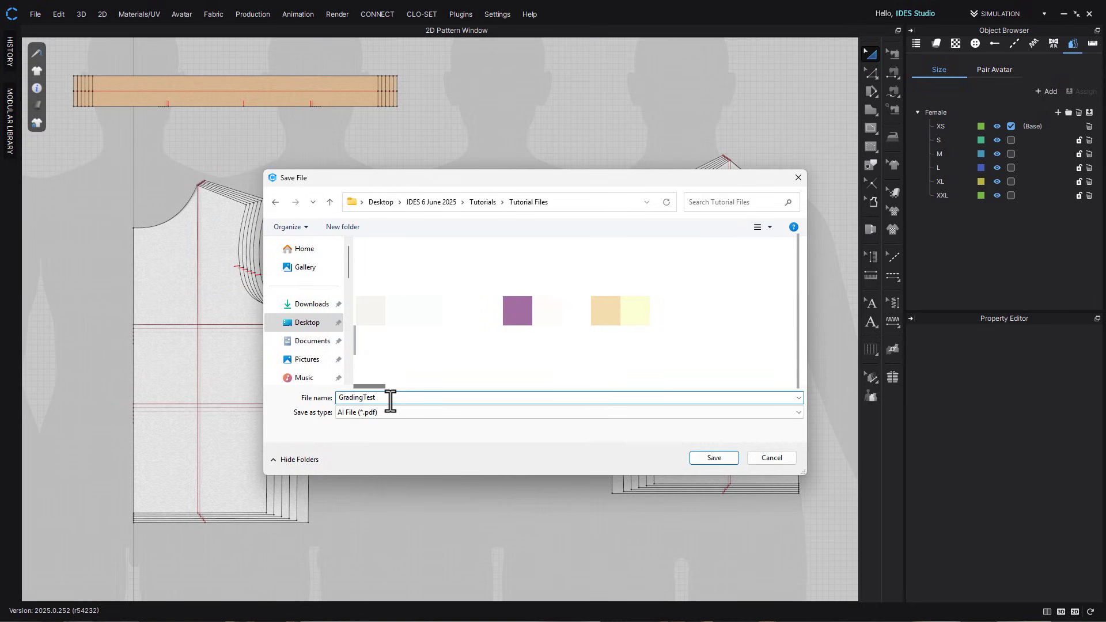
pyautogui.click(714, 458)
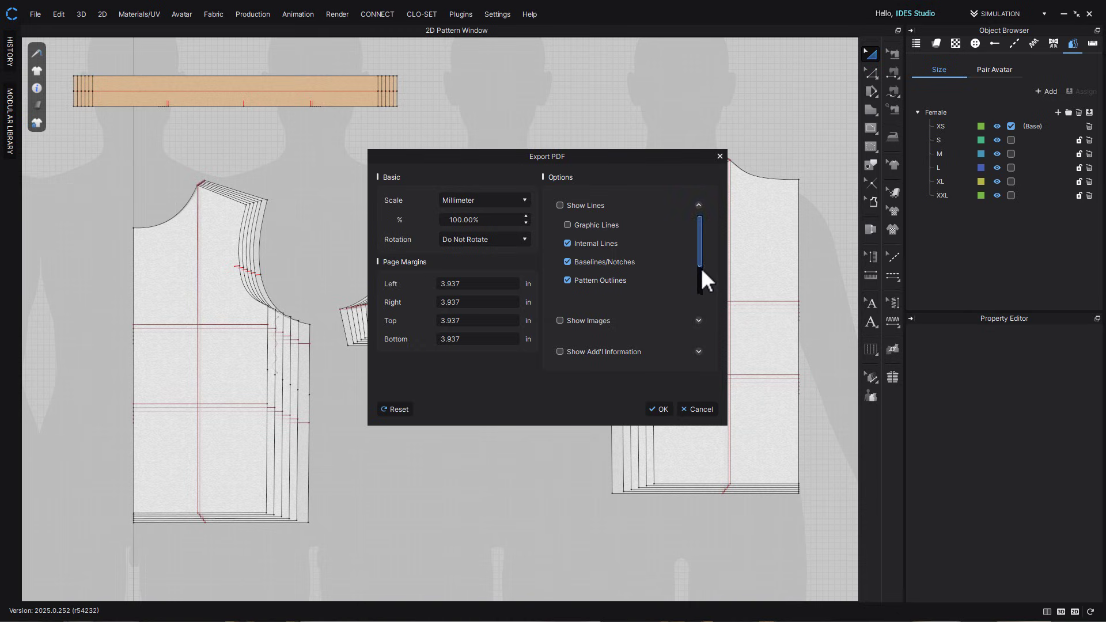
# Examine the line, image and additional information options offered for the PDF export
pyautogui.moveTo(700, 268); pyautogui.dragTo(700, 279)
pyautogui.click(699, 321)
pyautogui.click(699, 407)
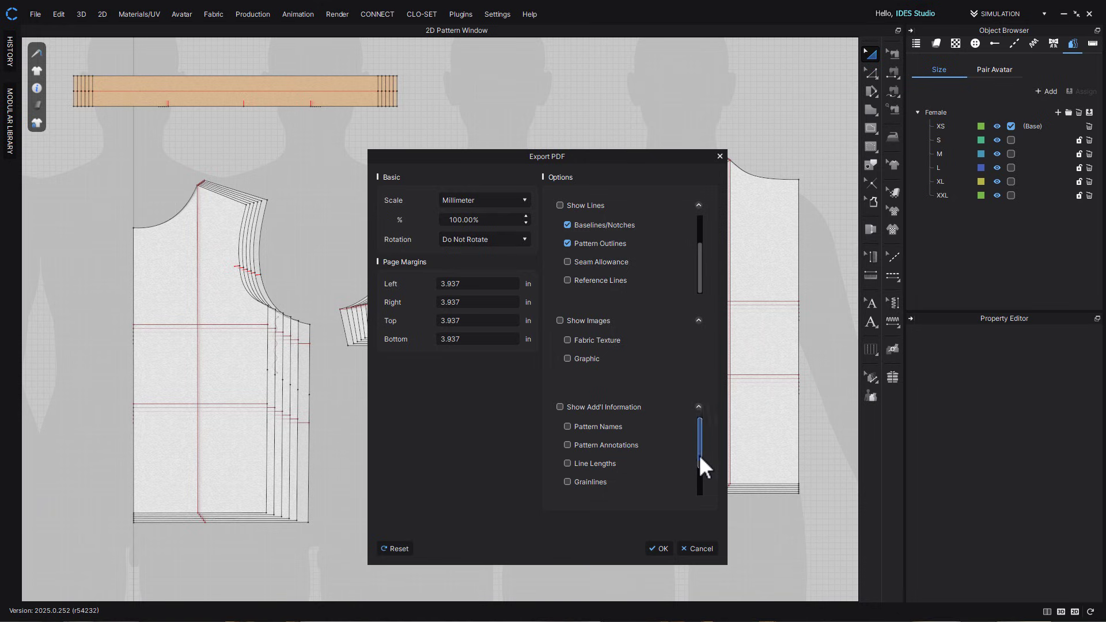
pyautogui.moveTo(699, 455); pyautogui.dragTo(700, 479)
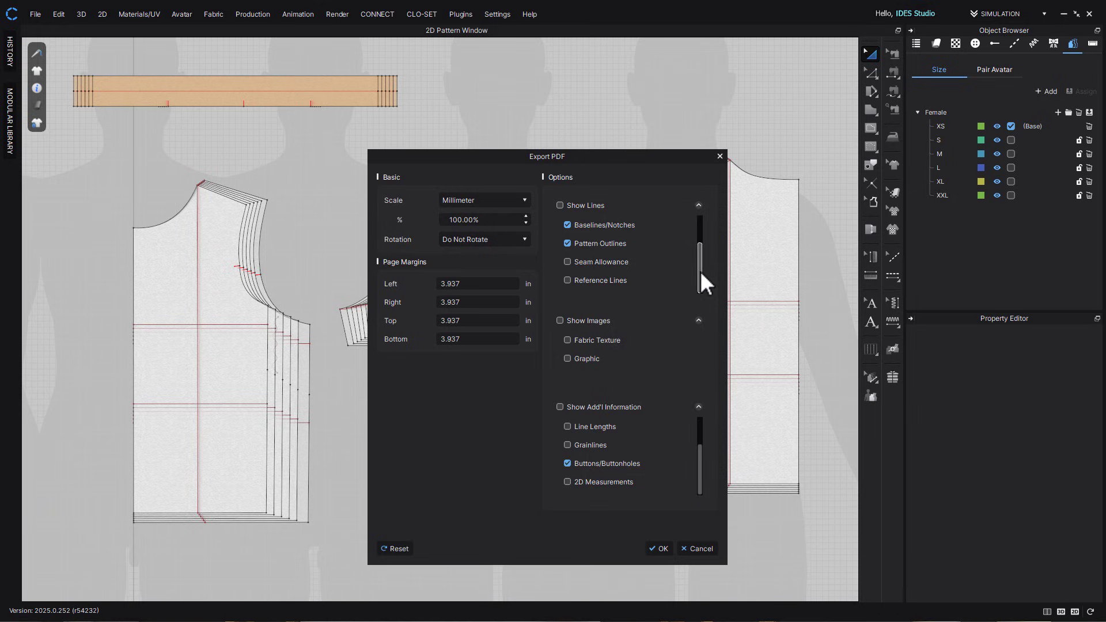
# Run the PDF export with Pattern Outlines included and Seam Allowance excluded
pyautogui.click(568, 261)
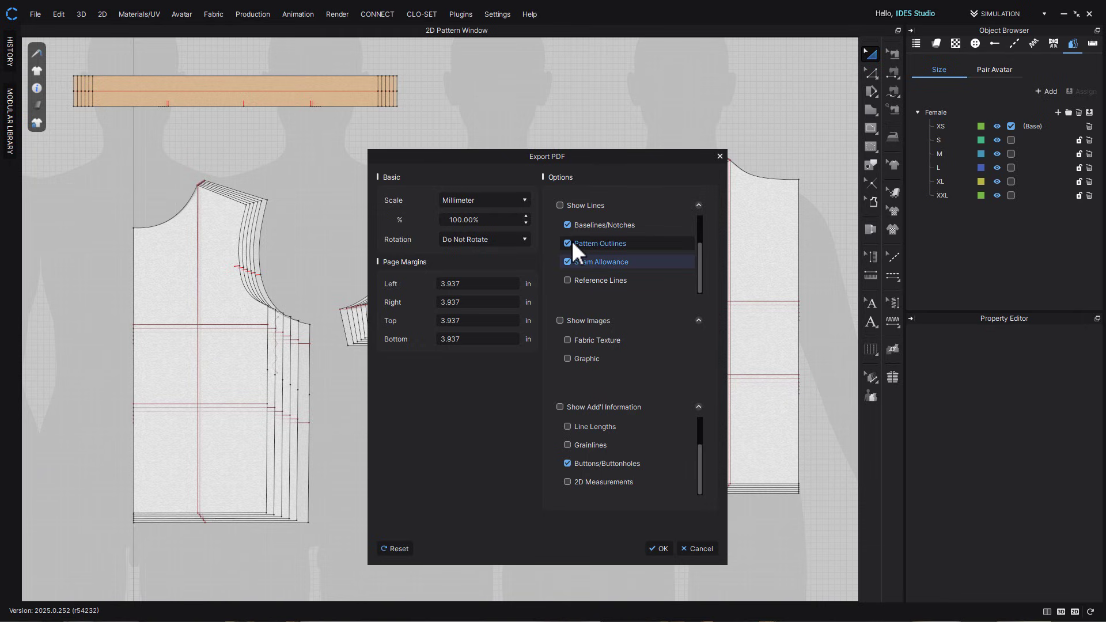
pyautogui.click(568, 243)
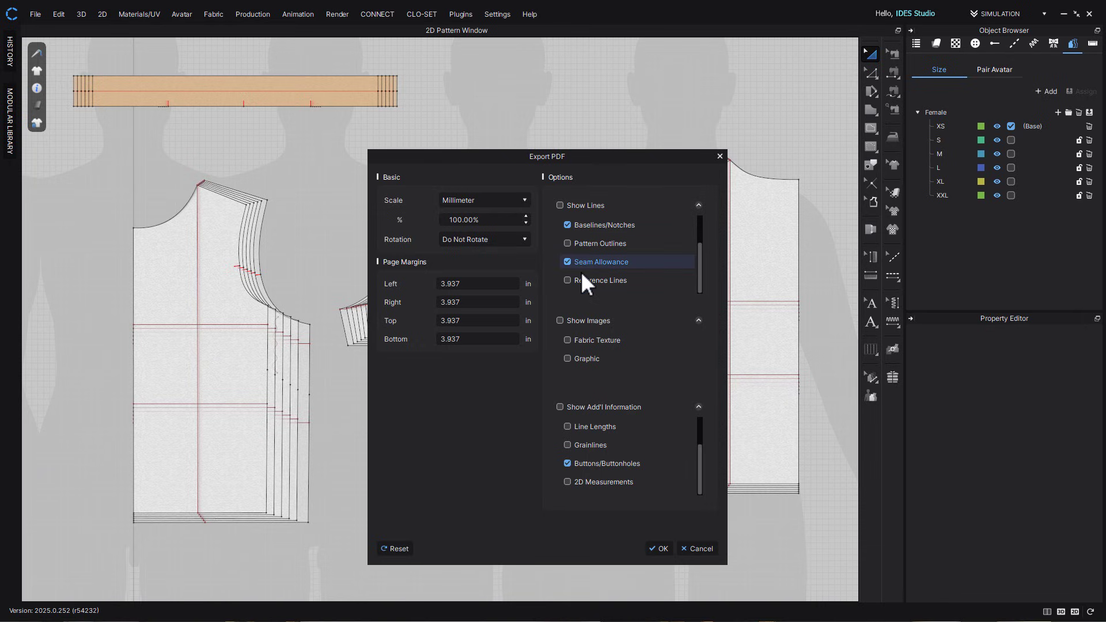
pyautogui.click(567, 260)
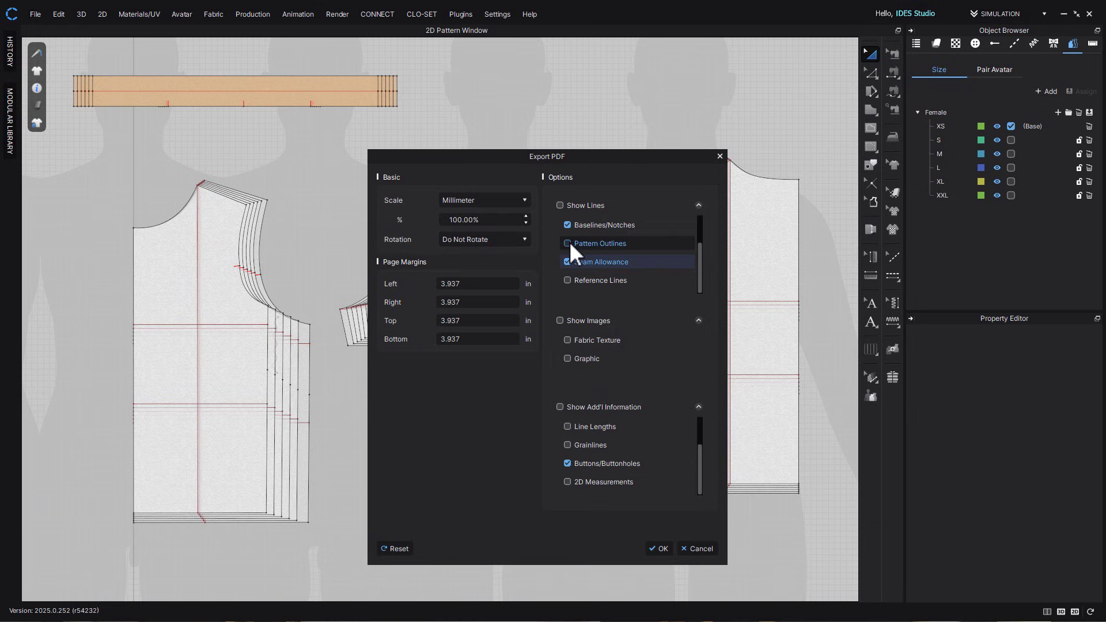
pyautogui.click(568, 243)
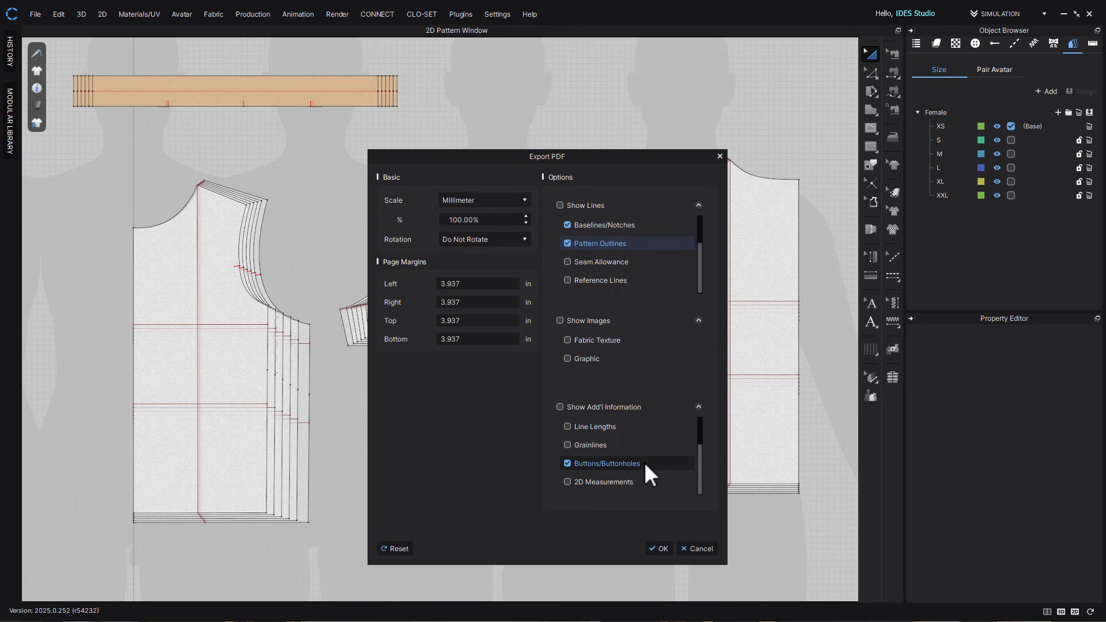
pyautogui.click(658, 547)
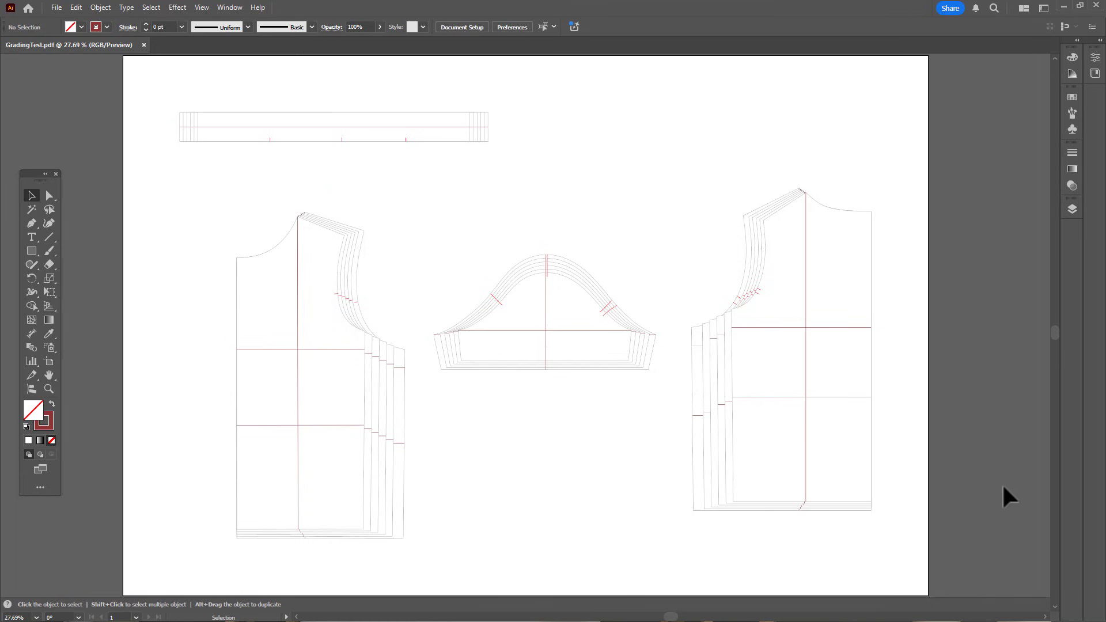
# Switch to Illustrator and delete the page-sized background rectangle from GradingTest.pdf
pyautogui.hotkey('ctrl', '-')
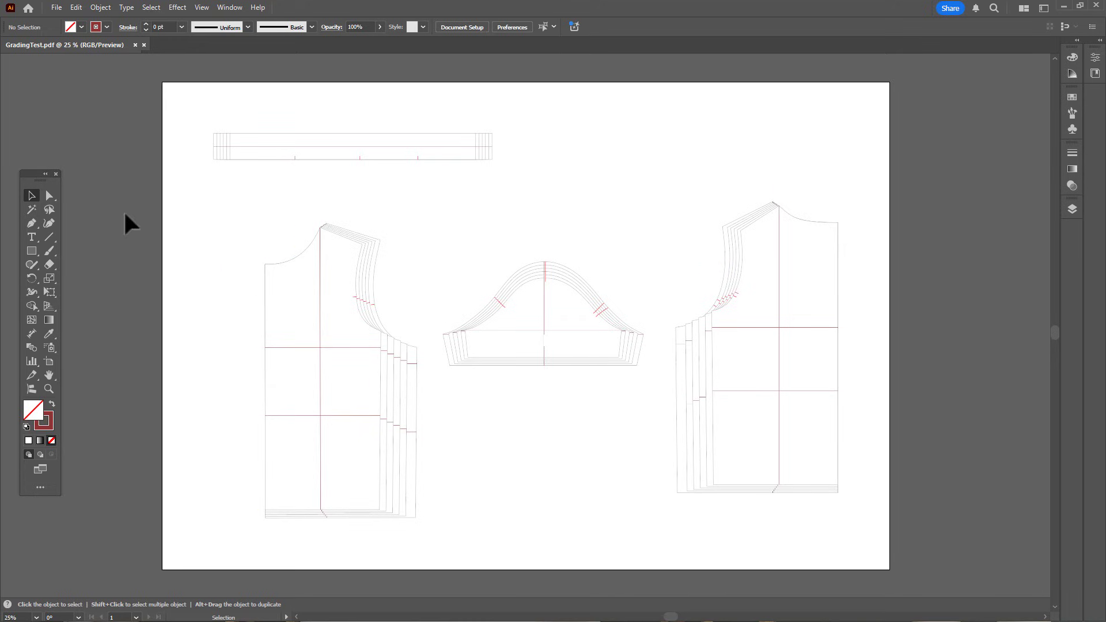
pyautogui.click(49, 196)
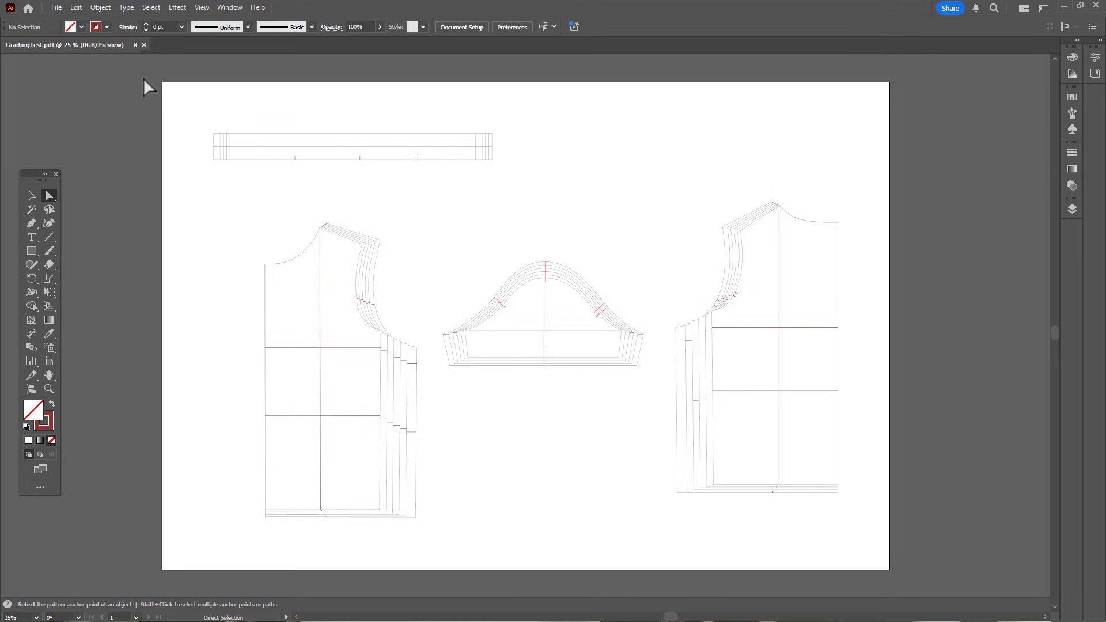
pyautogui.moveTo(143, 79); pyautogui.dragTo(176, 109)
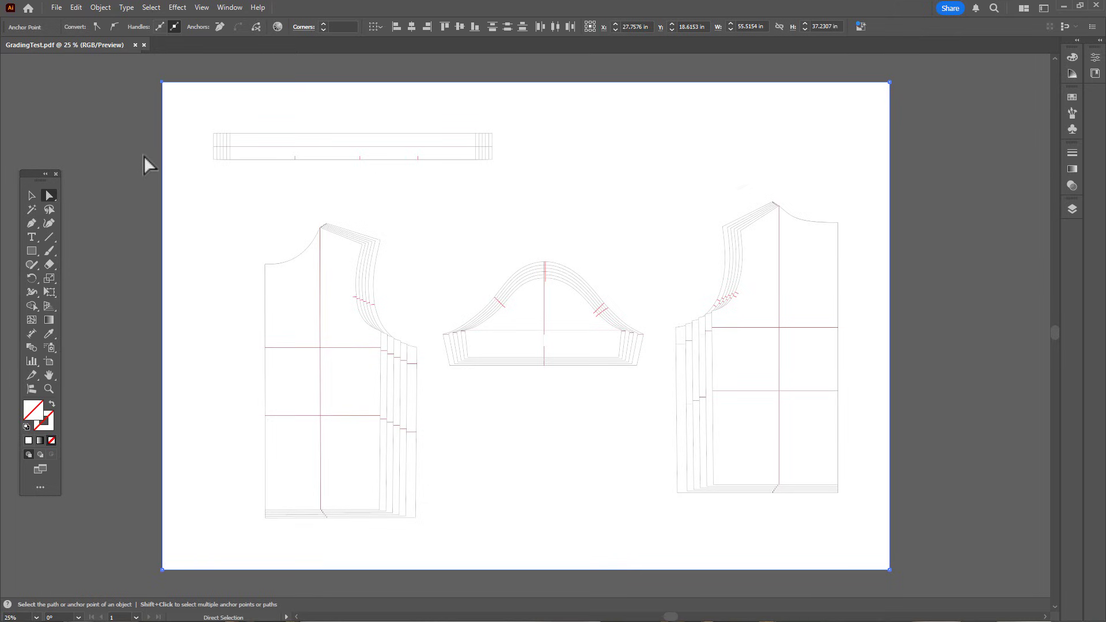
pyautogui.press('Delete')
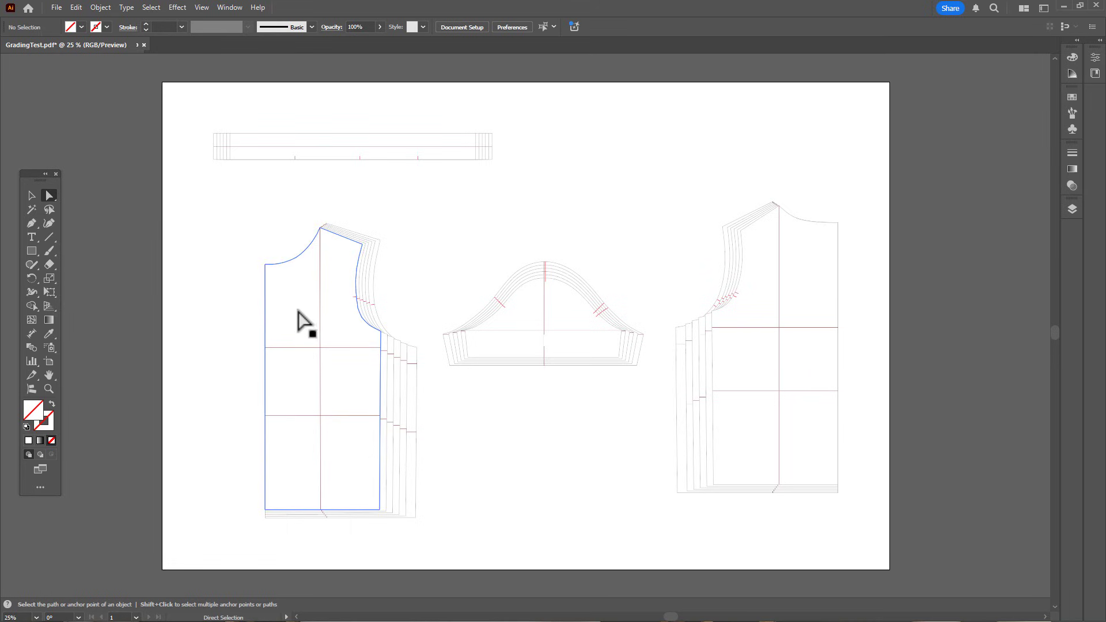
# Select every shape with the same fill color as the front bodice's white fill and delete them all
pyautogui.click(305, 327)
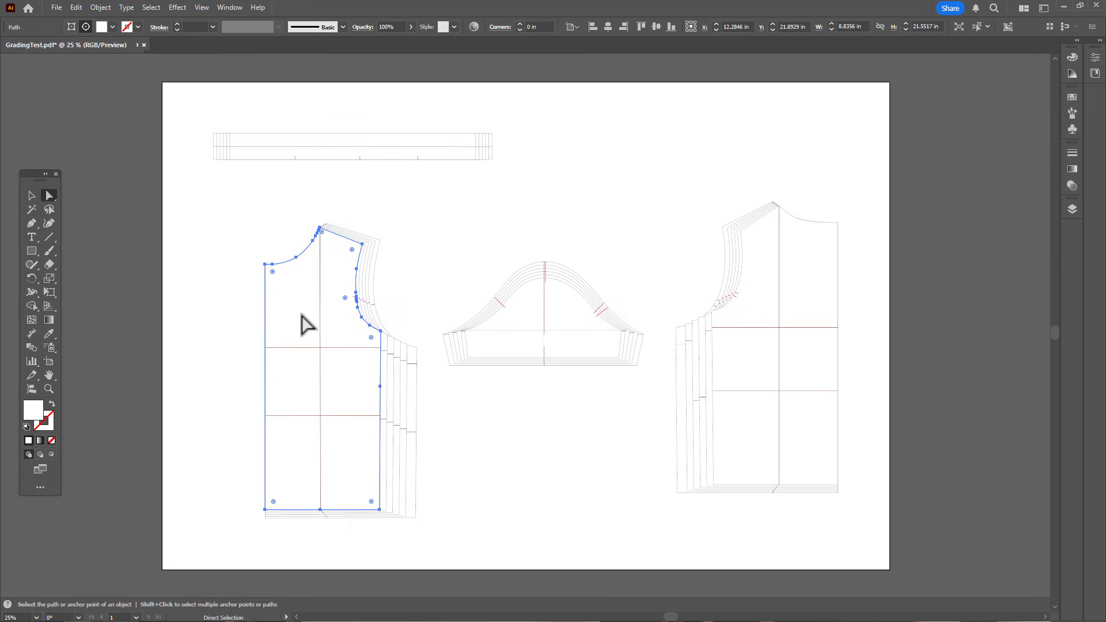
pyautogui.click(148, 6)
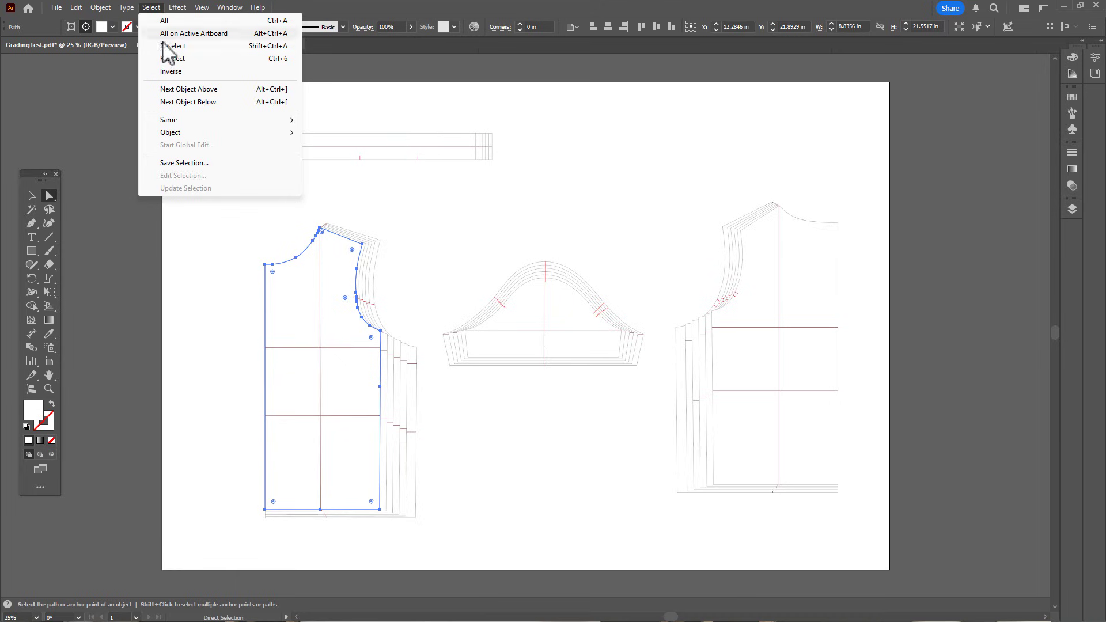
pyautogui.moveTo(192, 120)
pyautogui.click(403, 165)
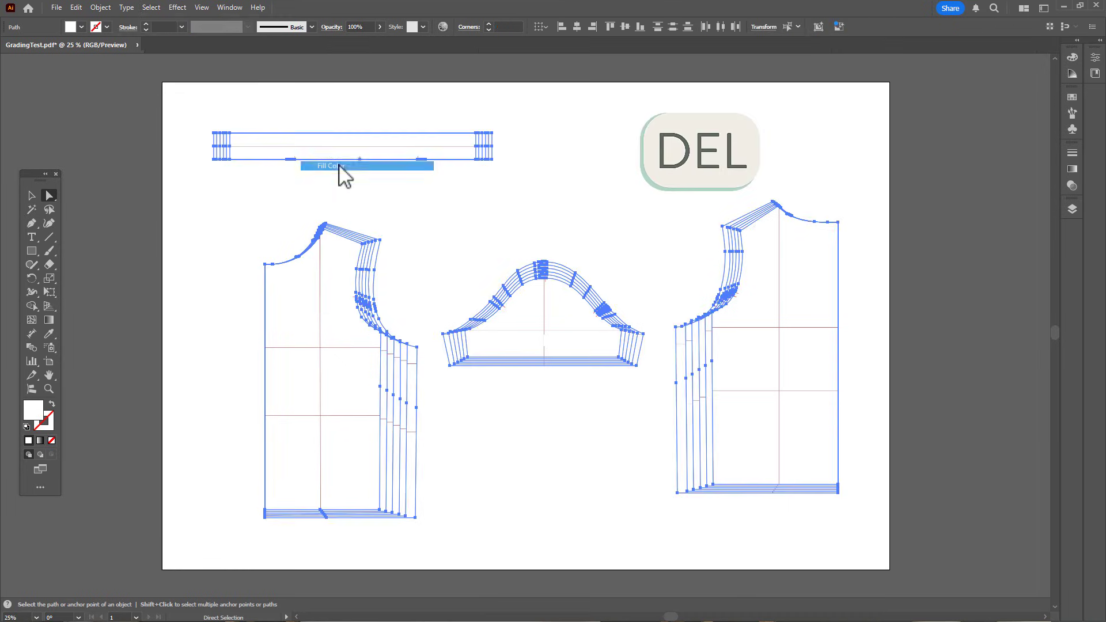
pyautogui.press('Delete')
# Open all four files in the PDF Templates folder, from A0 PDF Template through PDFStyleTemplate
pyautogui.click(56, 10)
pyautogui.click(66, 47)
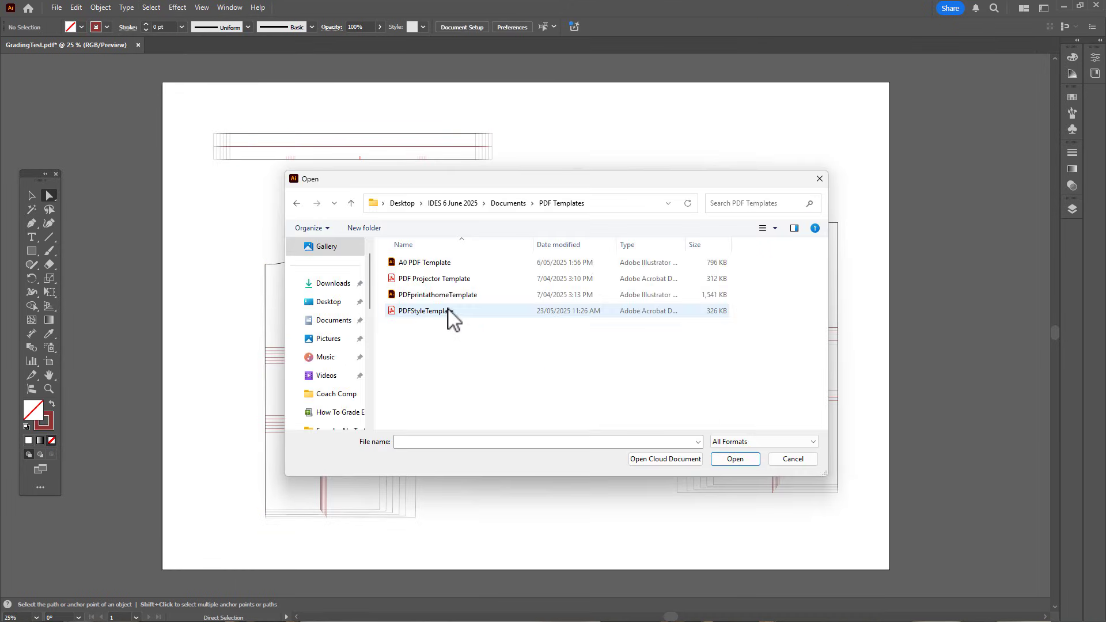
pyautogui.click(444, 262)
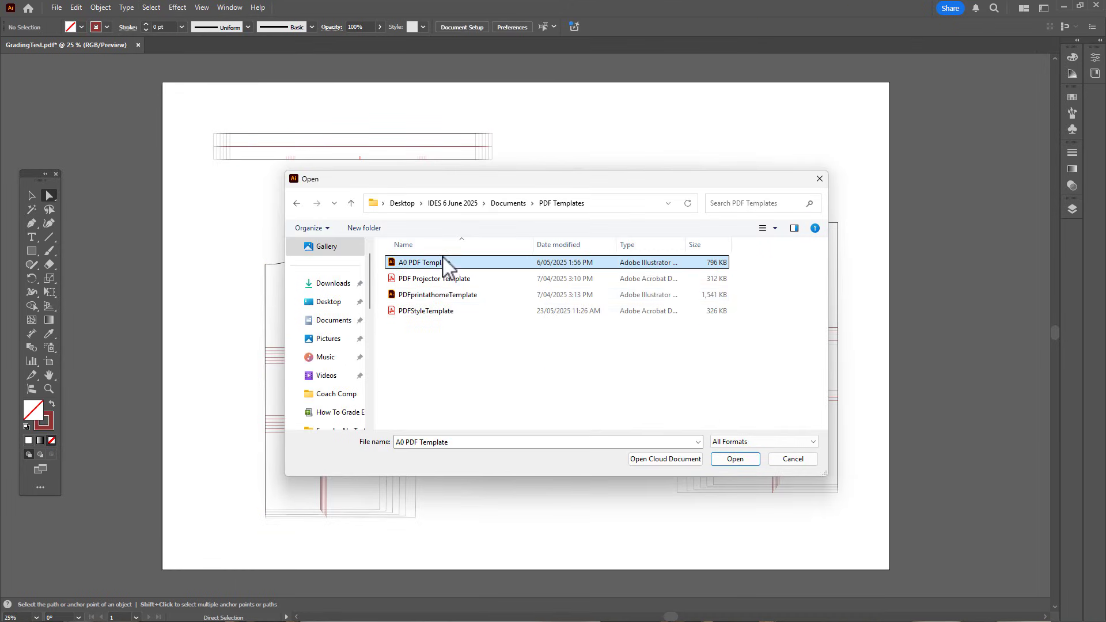
pyautogui.keyDown('shift'); pyautogui.click(449, 311); pyautogui.keyUp('shift')
pyautogui.click(735, 459)
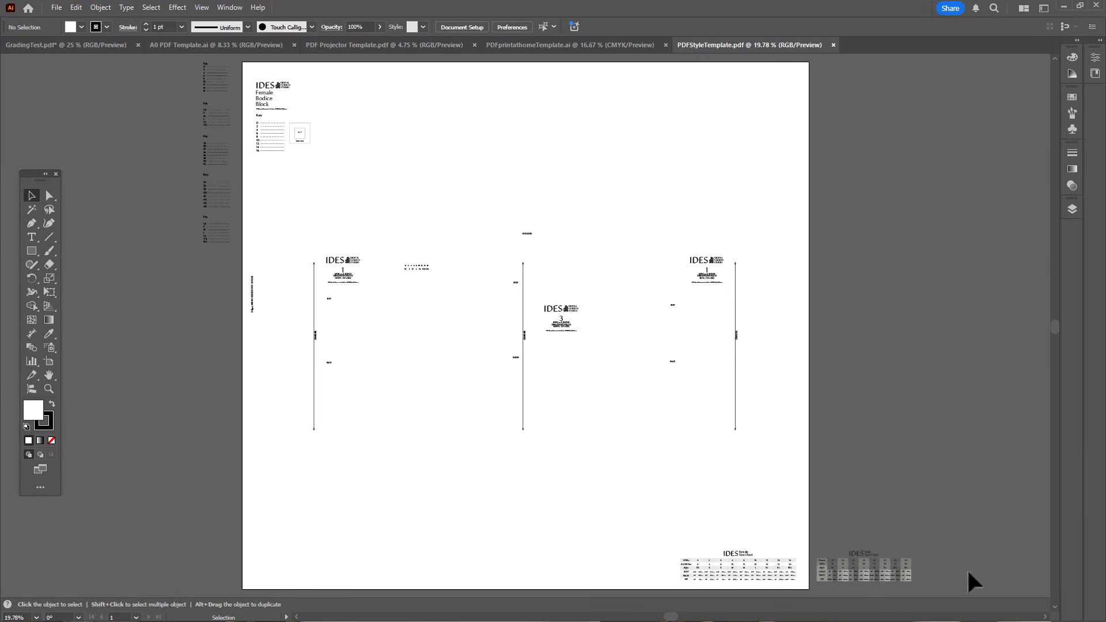
# Copy the XS–XXL line key from PDFStyleTemplate into GradingTest.pdf, between neck trim and front bodice, and expand the collapsed panels
pyautogui.keyDown('alt'); pyautogui.scroll(5, 179, 87); pyautogui.keyUp('alt')
pyautogui.click(358, 259)
pyautogui.hotkey('ctrl', 'c')
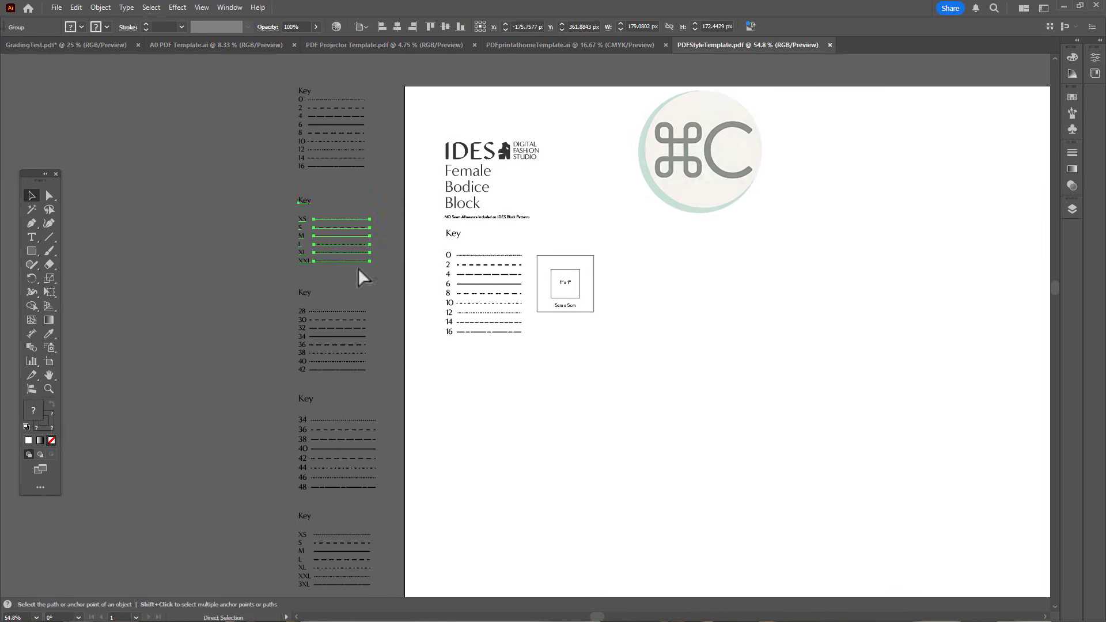
pyautogui.click(82, 50)
pyautogui.hotkey('ctrl', 'v')
pyautogui.moveTo(526, 324); pyautogui.dragTo(296, 205)
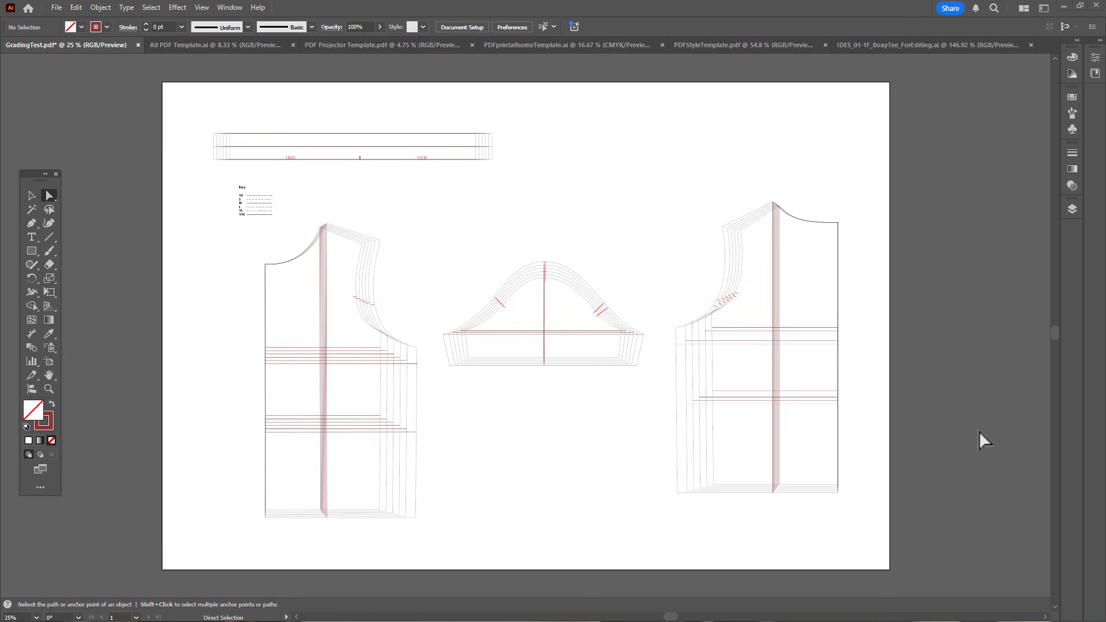
pyautogui.click(1078, 40)
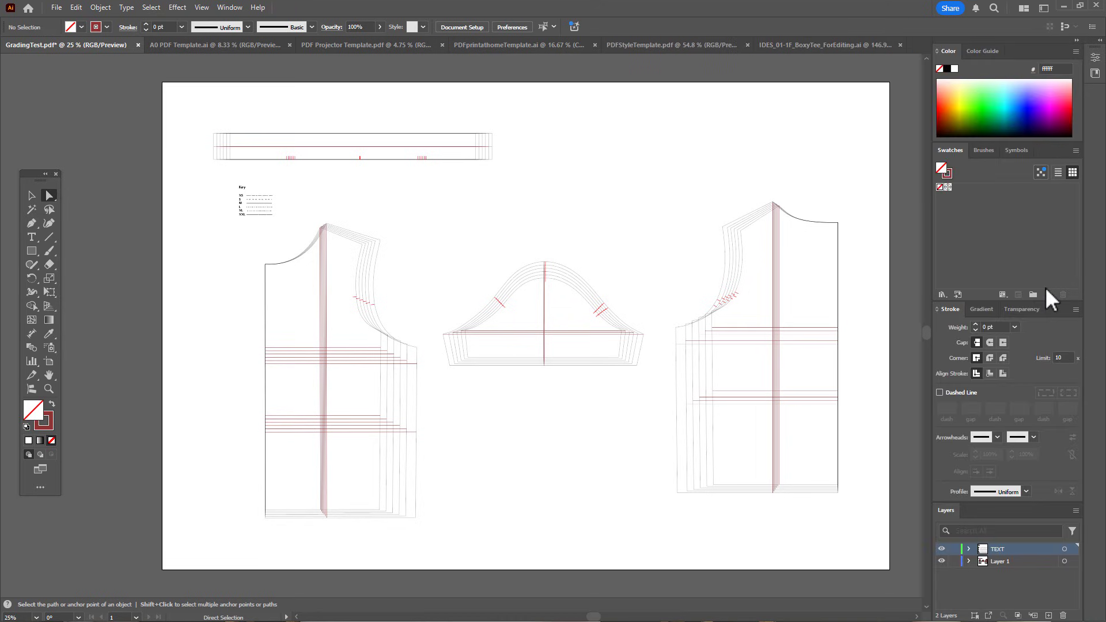
# Move the smallest front bodice out of the nest as a test and undo the move
pyautogui.click(32, 196)
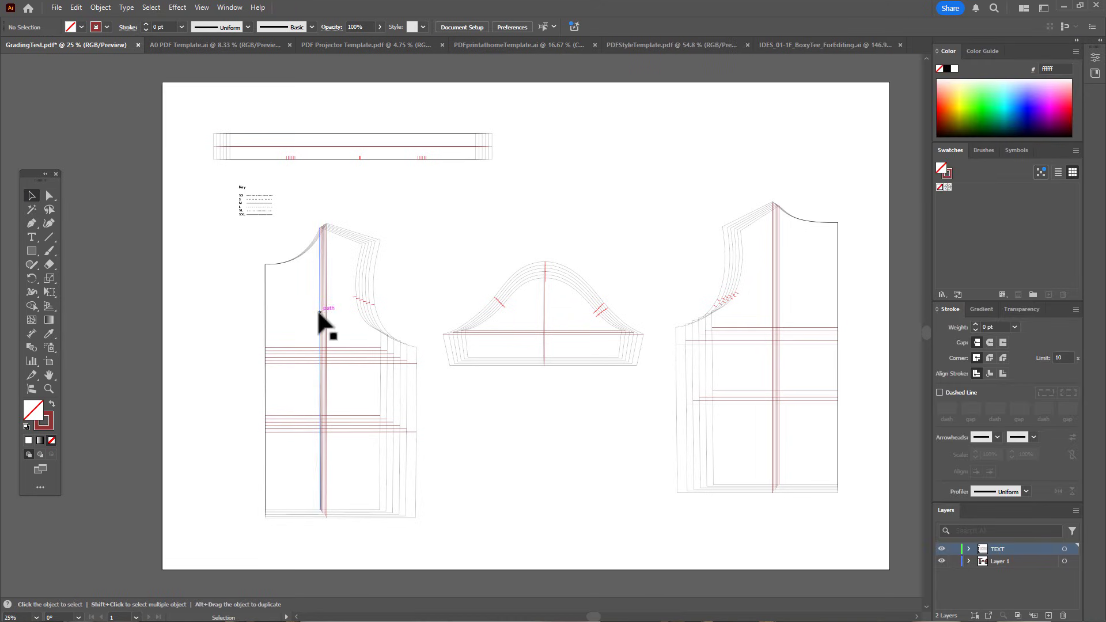
pyautogui.moveTo(296, 266); pyautogui.dragTo(172, 258)
pyautogui.click(216, 544)
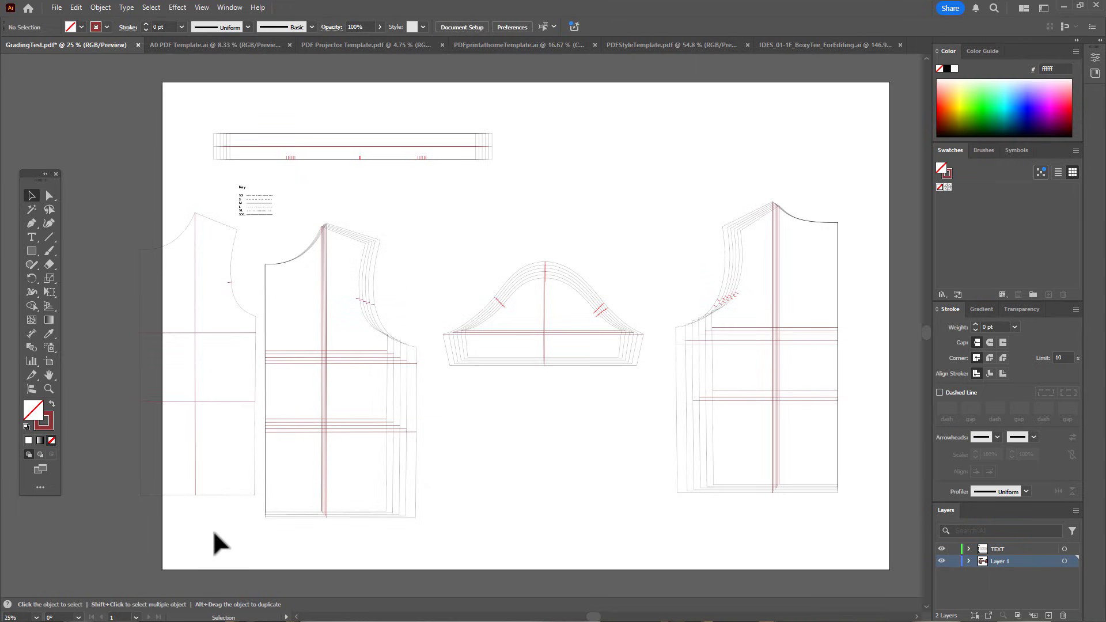
pyautogui.hotkey('ctrl', 'z')
pyautogui.click(476, 527)
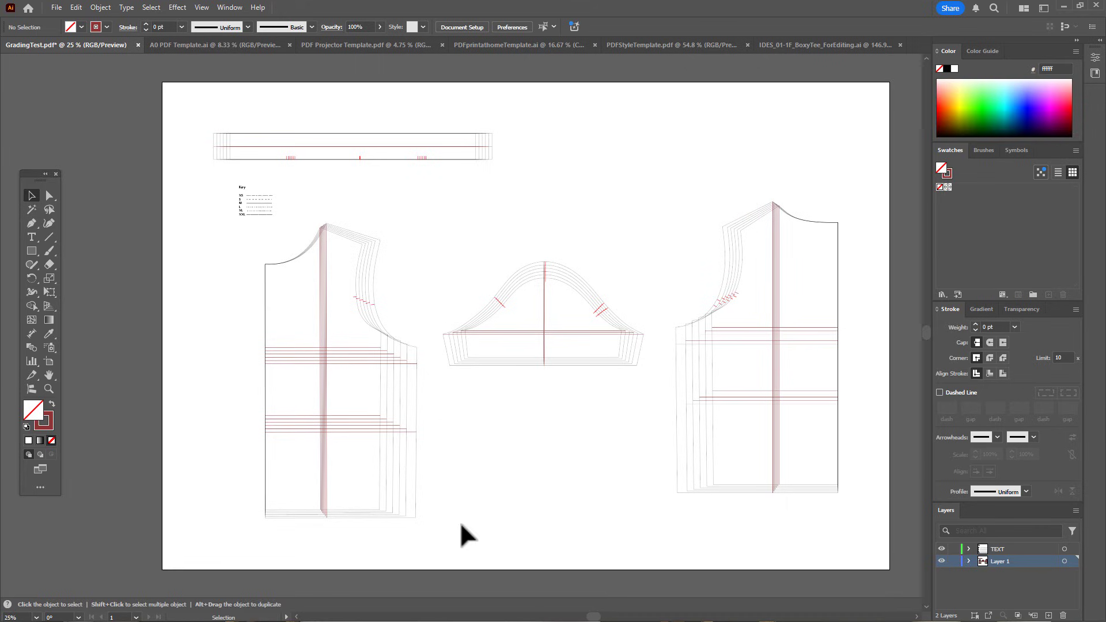
# Select all notches sharing the front armhole notch's appearance and give them a black 2 pt stroke
pyautogui.press('a')
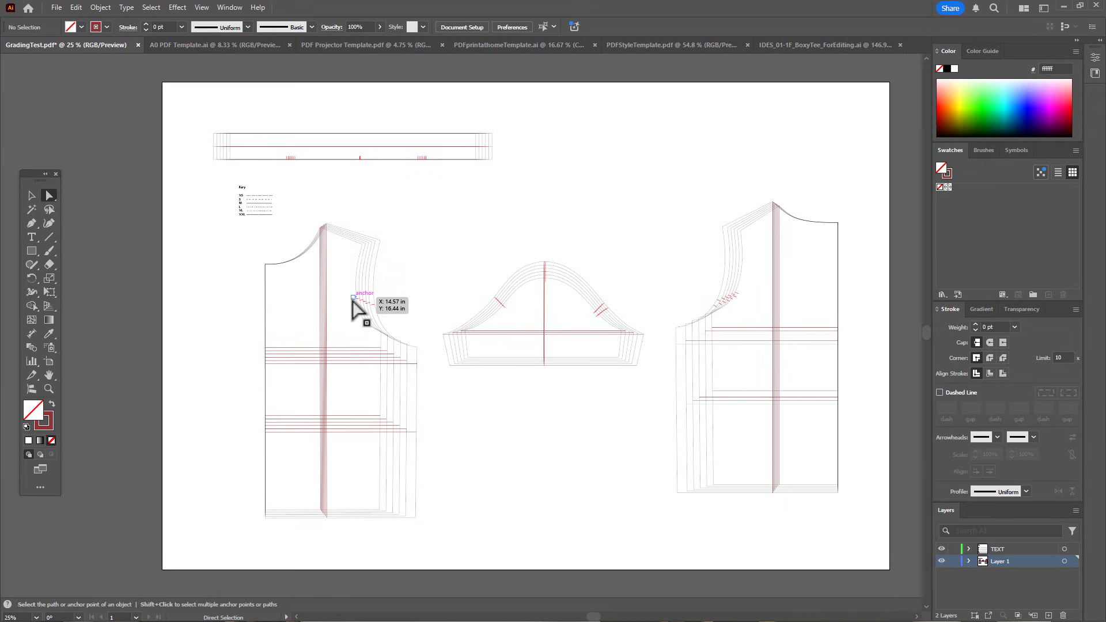
pyautogui.click(353, 298)
pyautogui.click(150, 7)
pyautogui.moveTo(243, 121)
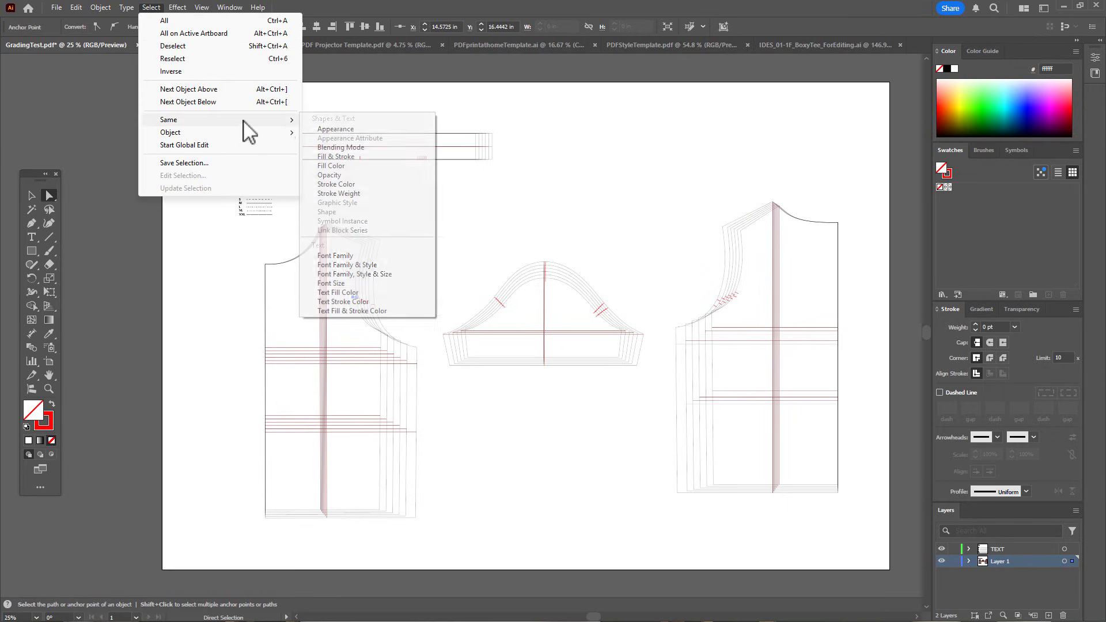
pyautogui.click(340, 129)
pyautogui.click(947, 68)
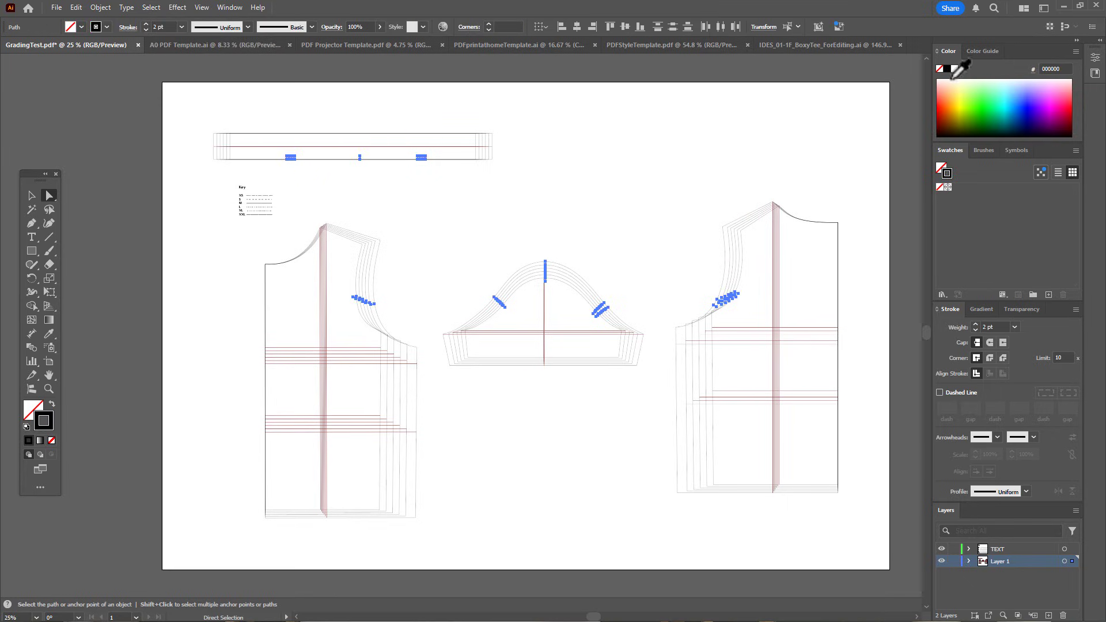
pyautogui.click(218, 234)
# Apply the key's dashed XS line style to the smallest front bodice's outline and internal lines
pyautogui.press('z')
pyautogui.moveTo(242, 244); pyautogui.dragTo(324, 342)
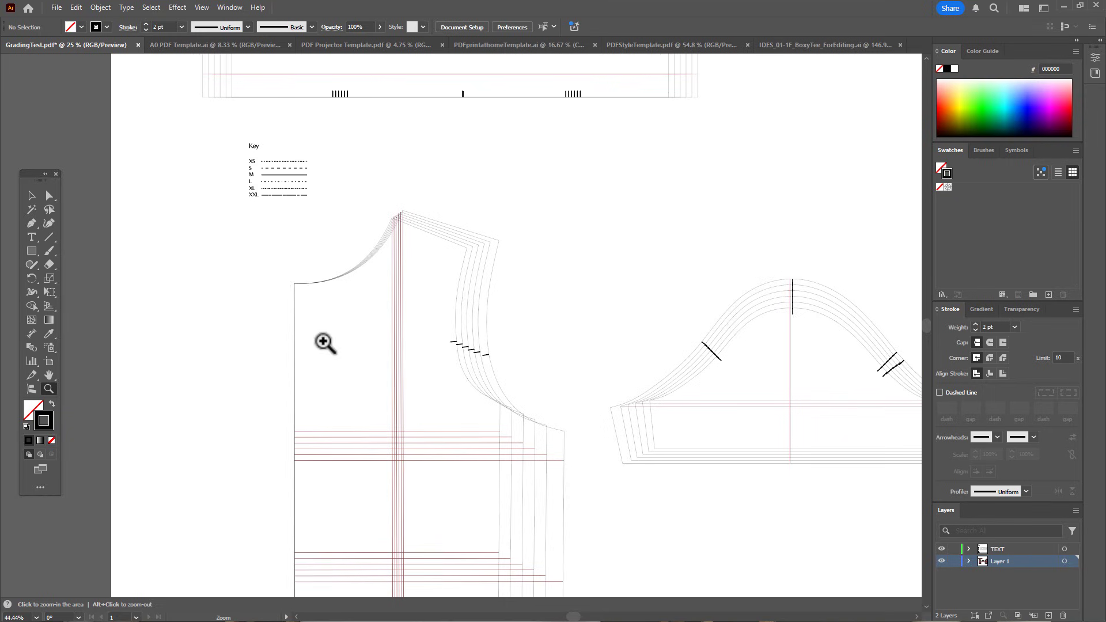
pyautogui.press('a')
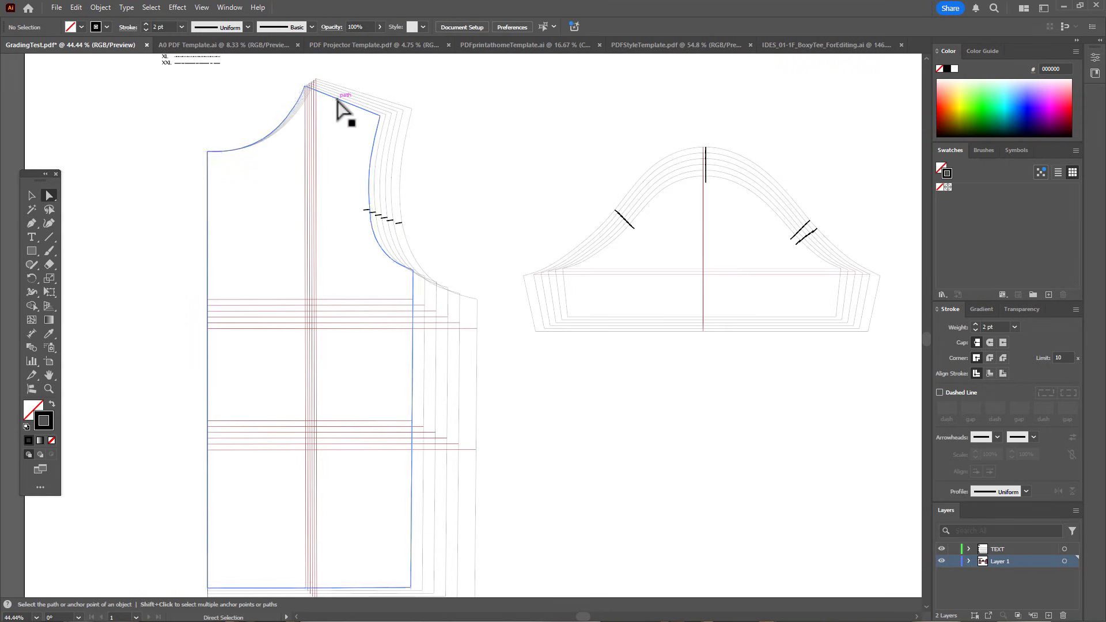
pyautogui.click(337, 99)
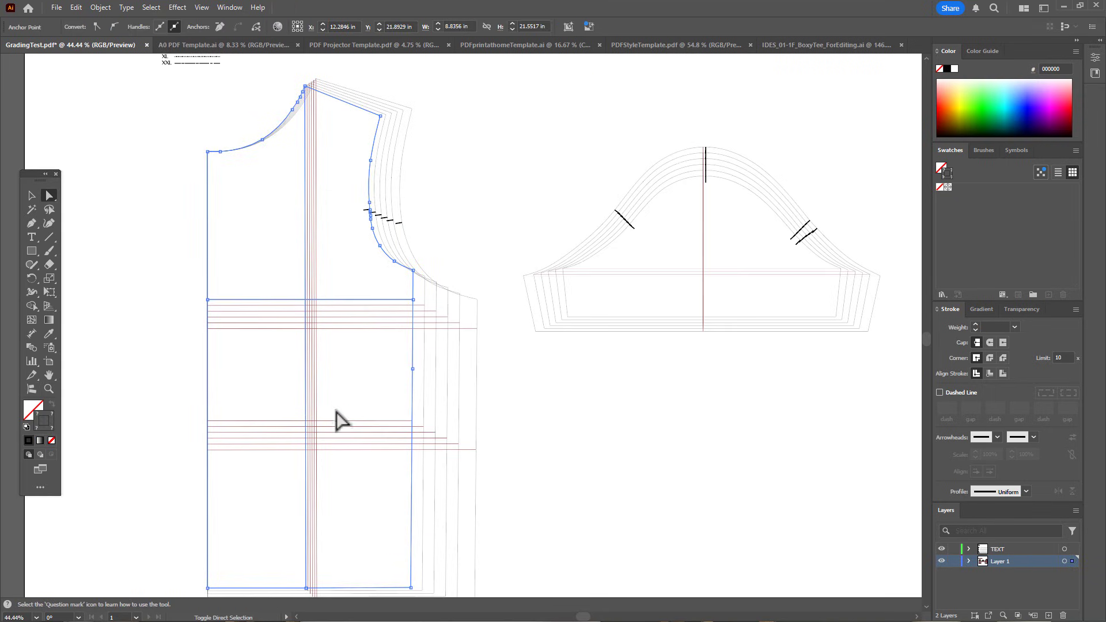
pyautogui.scroll(2, 222, 175)
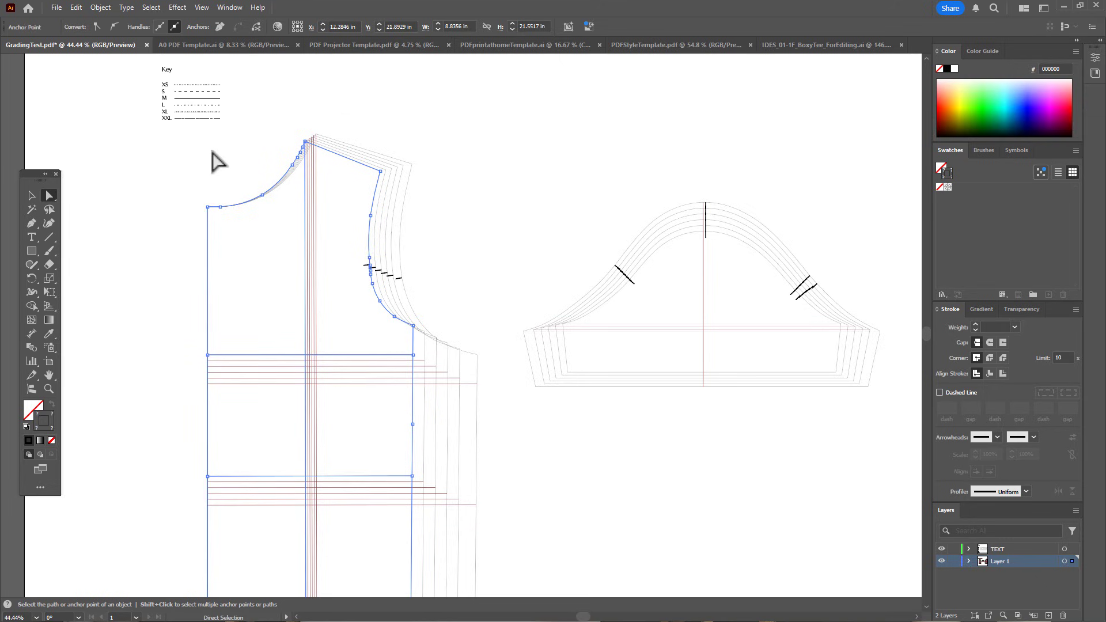
pyautogui.press('i')
pyautogui.click(207, 88)
pyautogui.press('v')
pyautogui.click(485, 340)
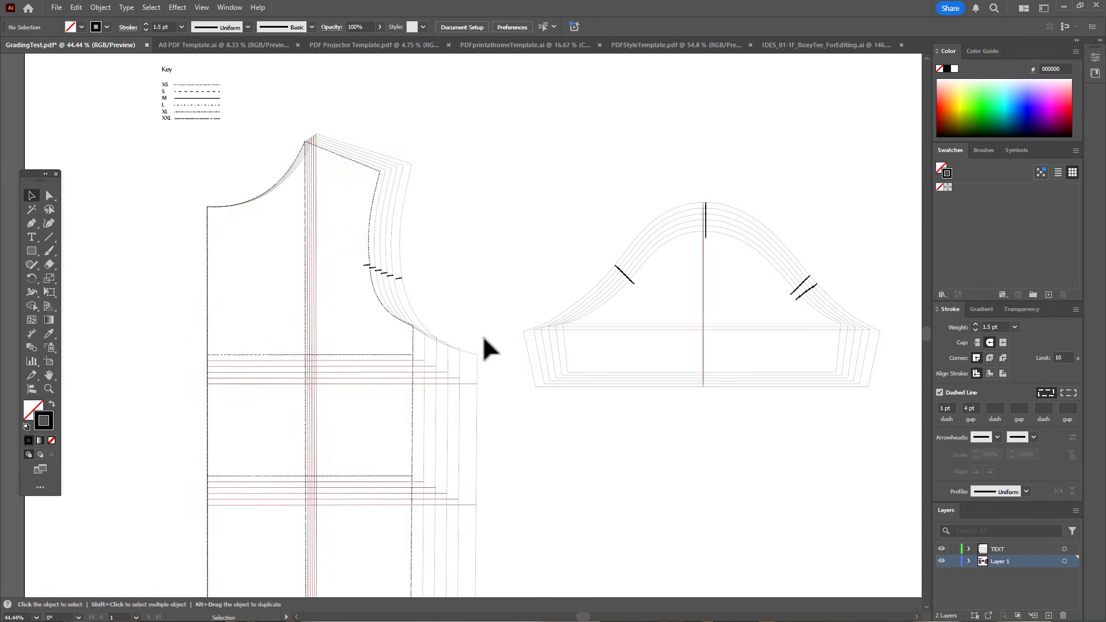
# Apply the key's matching line styles to the remaining pattern sizes
pyautogui.click(412, 256)
pyautogui.press('i')
pyautogui.click(344, 408)
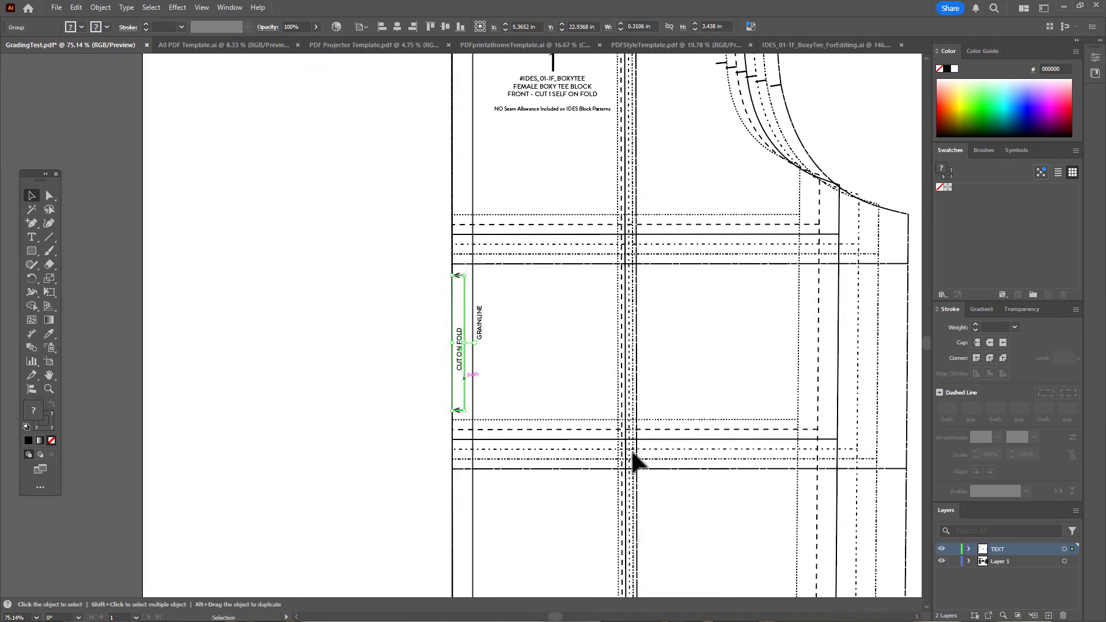
# Add a layer for each size and move the smallest front, neck trim, sleeve and back onto the XS layer
pyautogui.click(1048, 615)
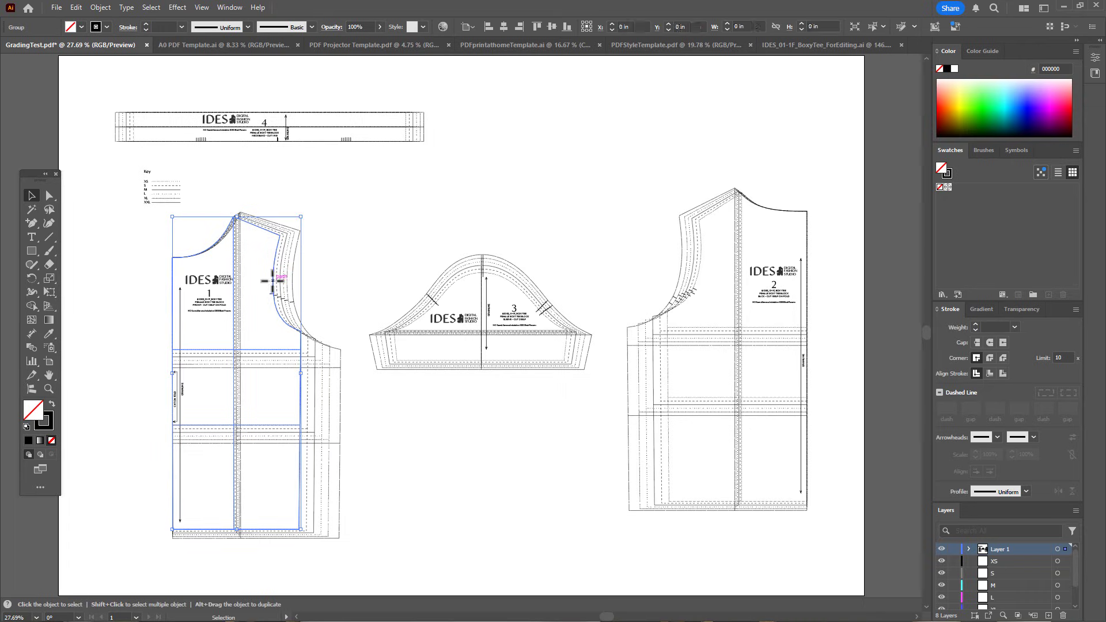
pyautogui.keyDown('shift'); pyautogui.click(404, 138); pyautogui.keyUp('shift')
pyautogui.keyDown('shift'); pyautogui.click(395, 349); pyautogui.keyUp('shift')
pyautogui.keyDown('shift'); pyautogui.click(668, 353); pyautogui.keyUp('shift')
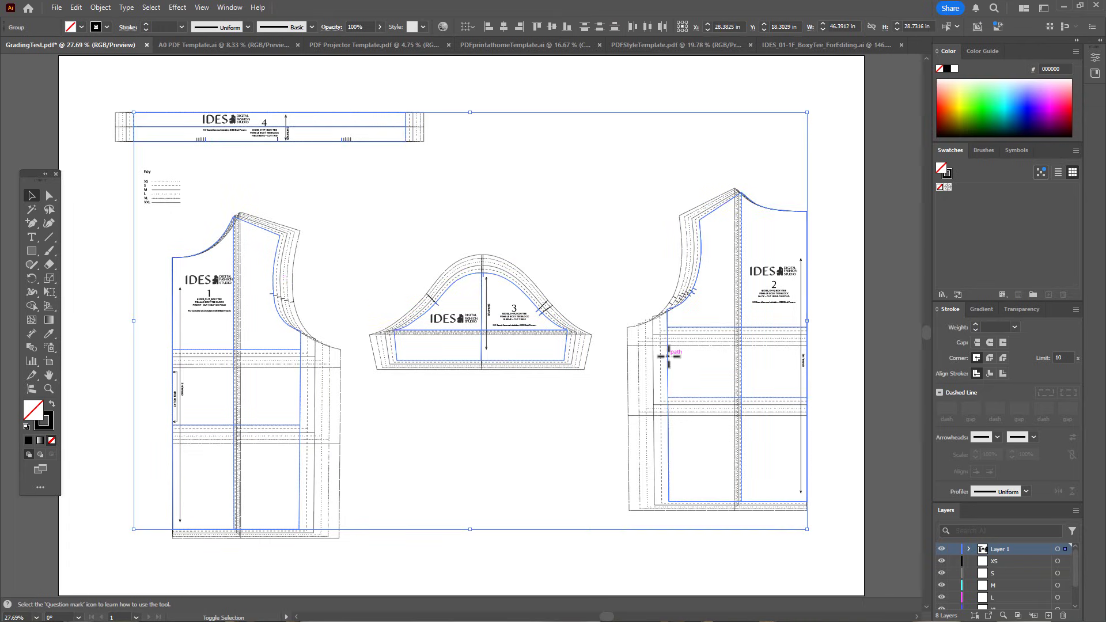
pyautogui.moveTo(1065, 549); pyautogui.dragTo(1065, 597)
# Move the S pattern pieces onto the S layer and the M pattern pieces onto the M layer
pyautogui.click(306, 406)
pyautogui.keyDown('shift'); pyautogui.click(409, 133); pyautogui.keyUp('shift')
pyautogui.keyDown('shift'); pyautogui.click(391, 348); pyautogui.keyUp('shift')
pyautogui.keyDown('shift'); pyautogui.click(661, 376); pyautogui.keyUp('shift')
pyautogui.click(314, 448)
pyautogui.keyDown('shift'); pyautogui.click(406, 135); pyautogui.keyUp('shift')
pyautogui.keyDown('shift'); pyautogui.click(662, 363); pyautogui.keyUp('shift')
# Move the L pattern pieces onto the L layer and the XL pattern pieces onto the XL layer
pyautogui.click(321, 483)
pyautogui.keyDown('shift'); pyautogui.click(392, 363); pyautogui.keyUp('shift')
pyautogui.keyDown('shift'); pyautogui.click(406, 136); pyautogui.keyUp('shift')
pyautogui.keyDown('shift'); pyautogui.click(663, 363); pyautogui.keyUp('shift')
pyautogui.click(329, 461)
pyautogui.keyDown('shift'); pyautogui.click(374, 360); pyautogui.keyUp('shift')
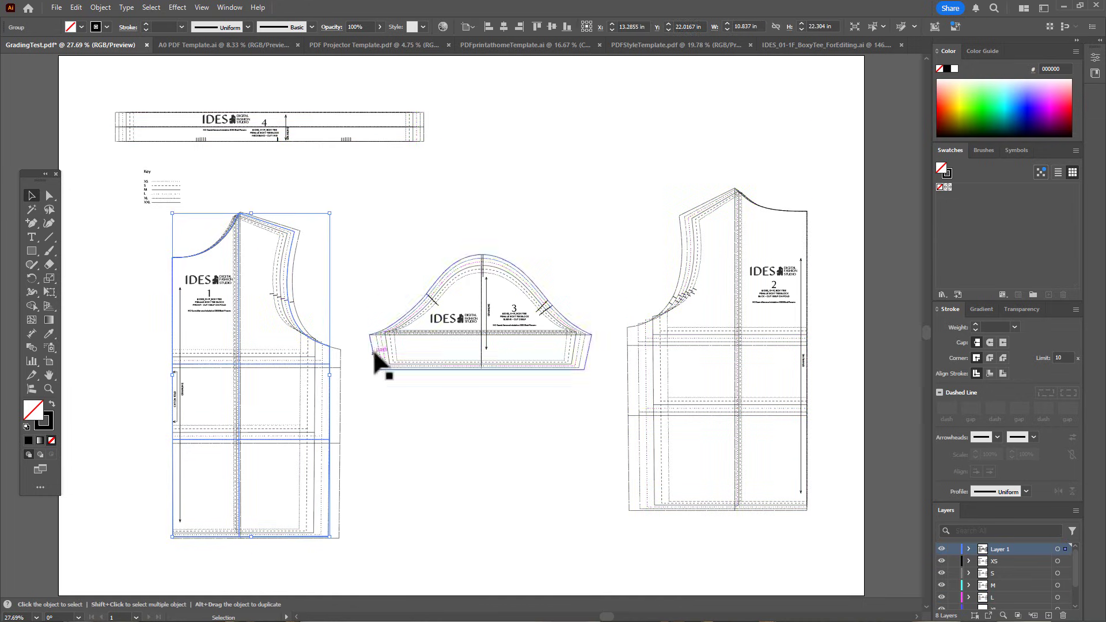
pyautogui.keyDown('shift'); pyautogui.click(418, 134); pyautogui.keyUp('shift')
pyautogui.keyDown('shift'); pyautogui.click(637, 395); pyautogui.keyUp('shift')
pyautogui.moveTo(1064, 549); pyautogui.dragTo(1064, 609)
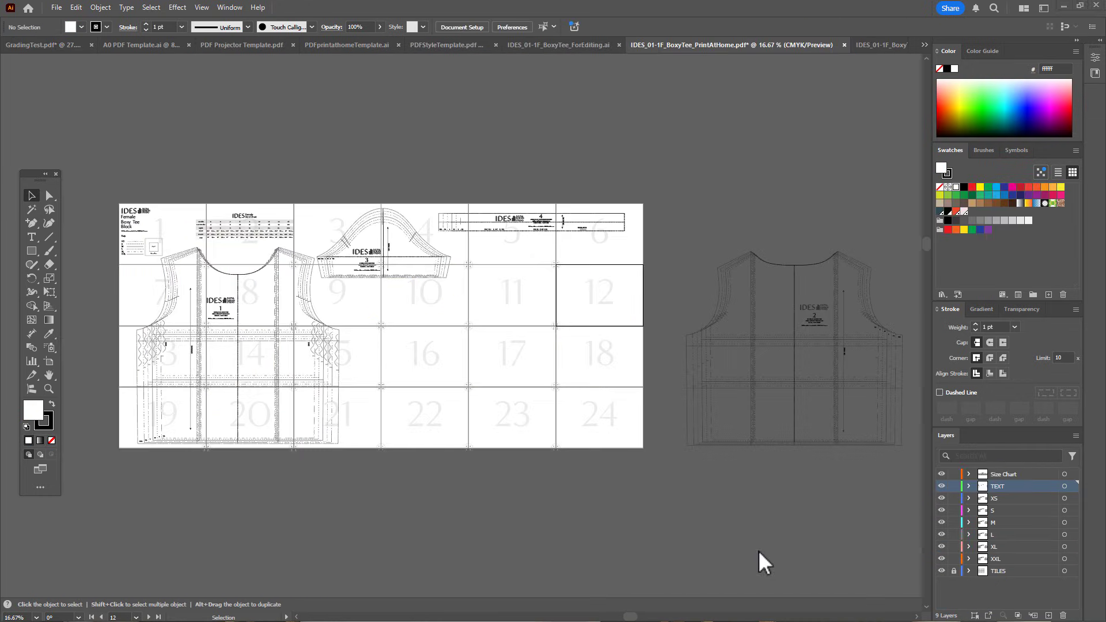
# In IDES_01-1F_BoxyTee_PrintAtHome.pdf, move the nested back bodice onto the tiled pages beside the front bodice, below the neck trim
pyautogui.moveTo(685, 236); pyautogui.dragTo(916, 484)
pyautogui.keyDown('shift'); pyautogui.moveTo(874, 340); pyautogui.dragTo(612, 321); pyautogui.keyUp('shift')
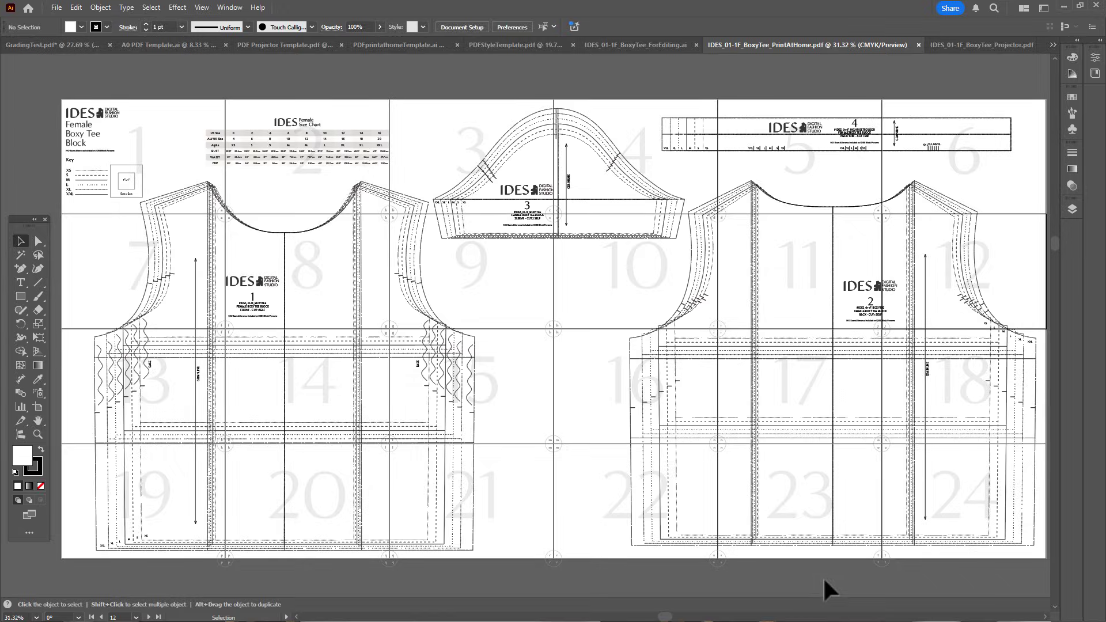